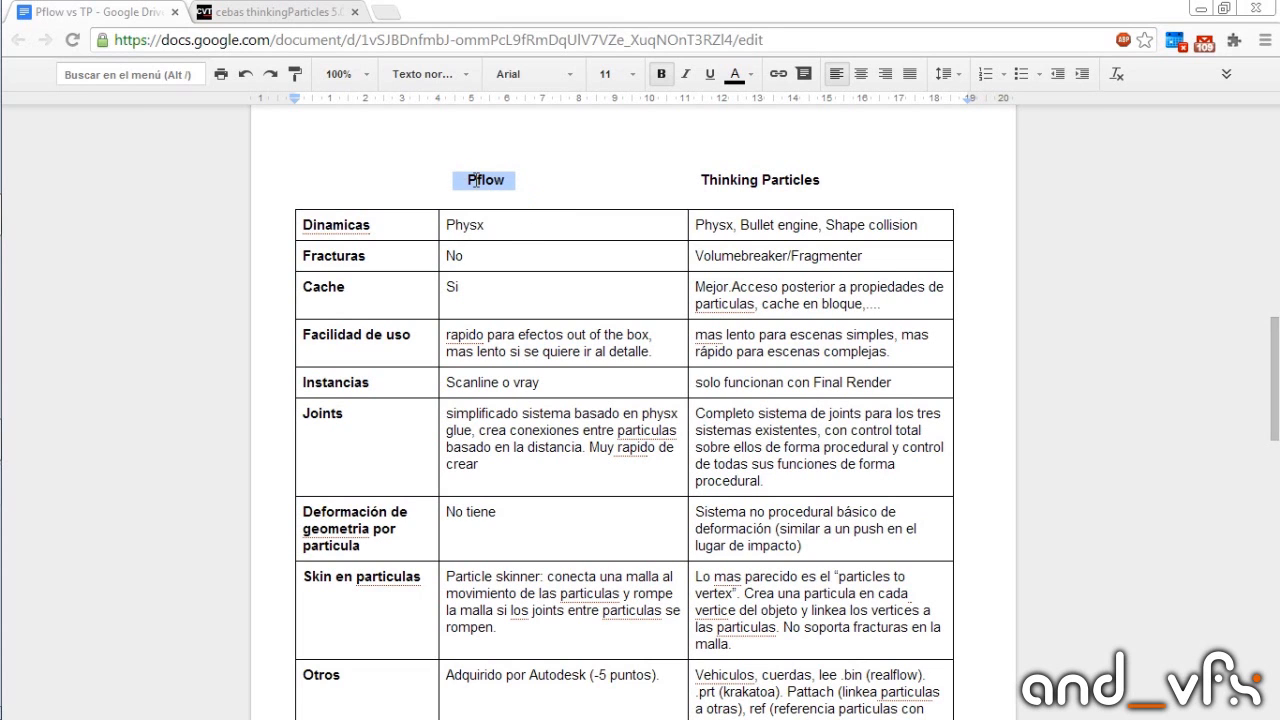
# Review the Pflow and Thinking Particles column headings and Pflow's entry in the Dinamicas row of the comparison table.
pyautogui.click(477, 173)
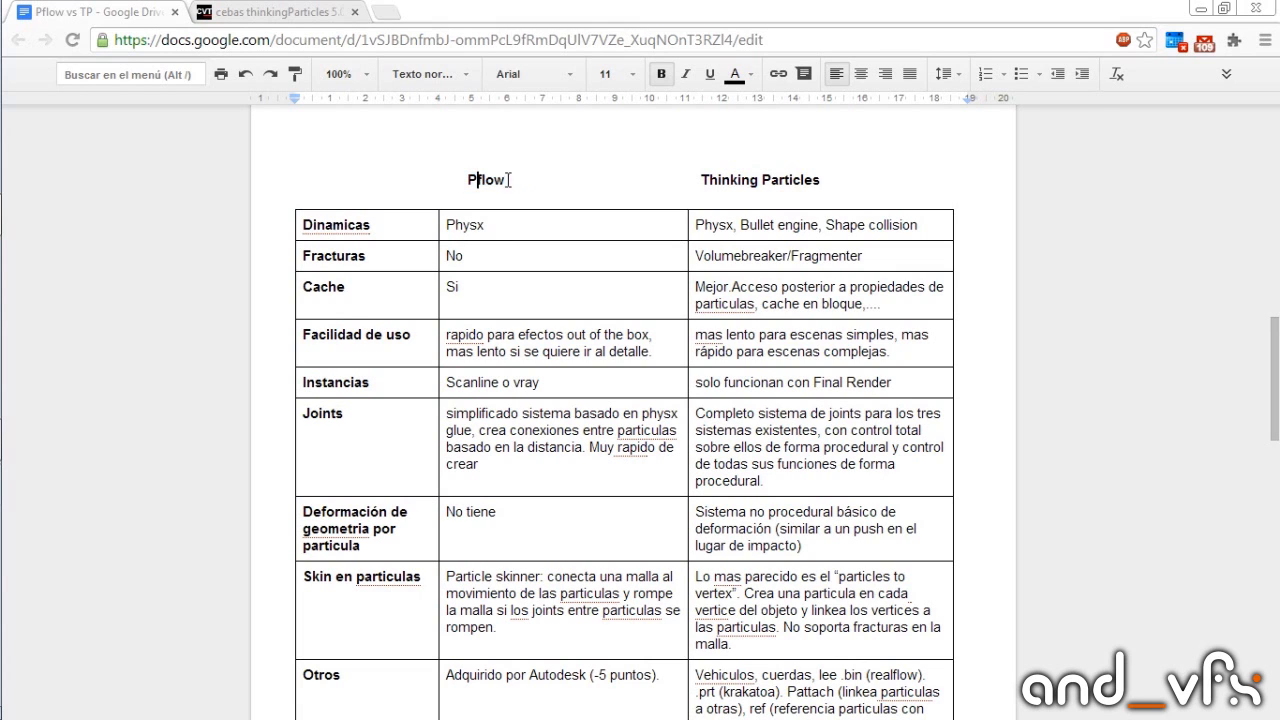
pyautogui.click(537, 182)
pyautogui.moveTo(848, 185); pyautogui.dragTo(831, 182)
pyautogui.moveTo(385, 228); pyautogui.dragTo(300, 228)
pyautogui.scroll(-1, 1000, 330)
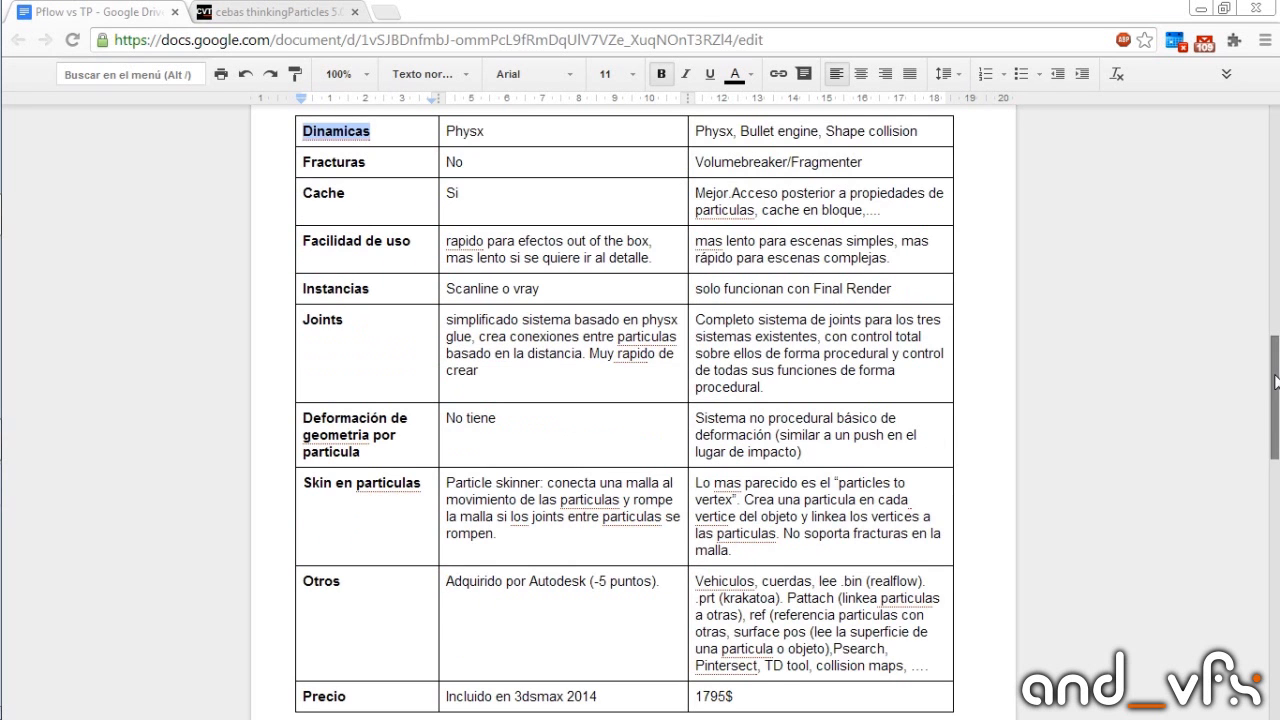
pyautogui.moveTo(1275, 382)
pyautogui.mouseDown()
pyautogui.moveTo(1275, 408)
pyautogui.moveTo(1275, 377)
pyautogui.moveTo(1275, 391)
pyautogui.mouseUp()
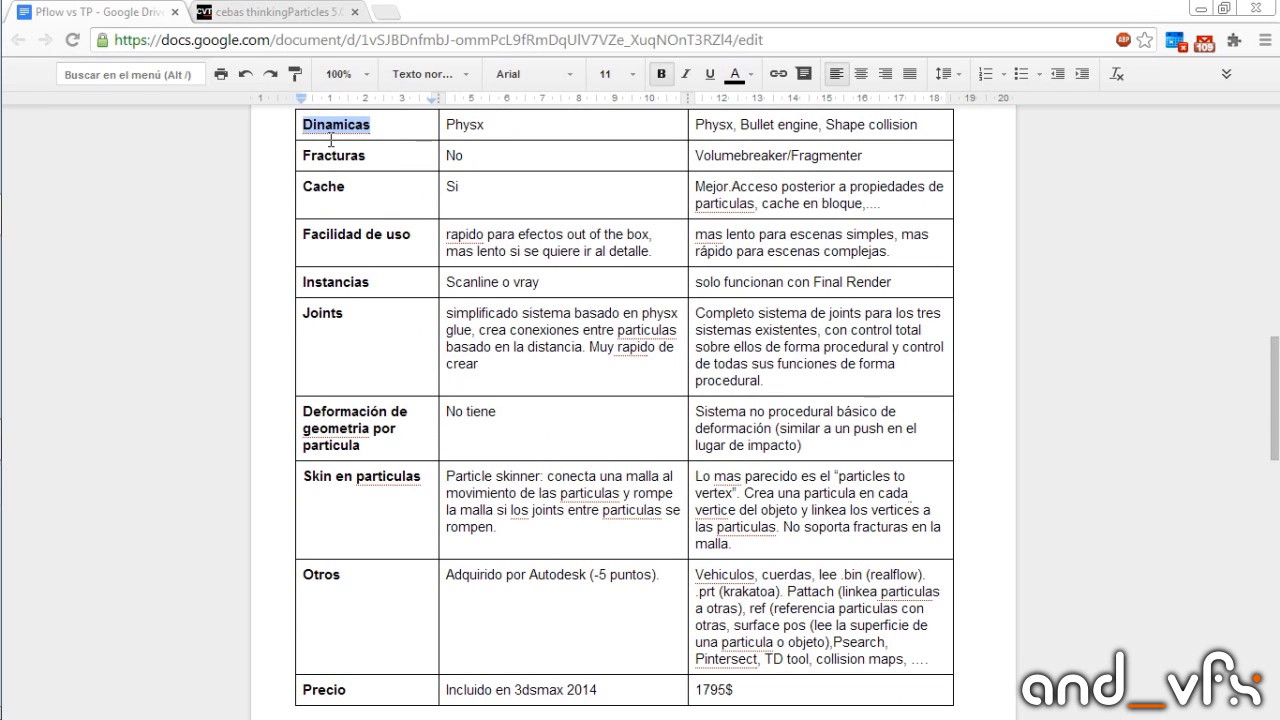
pyautogui.scroll(1, 557, 194)
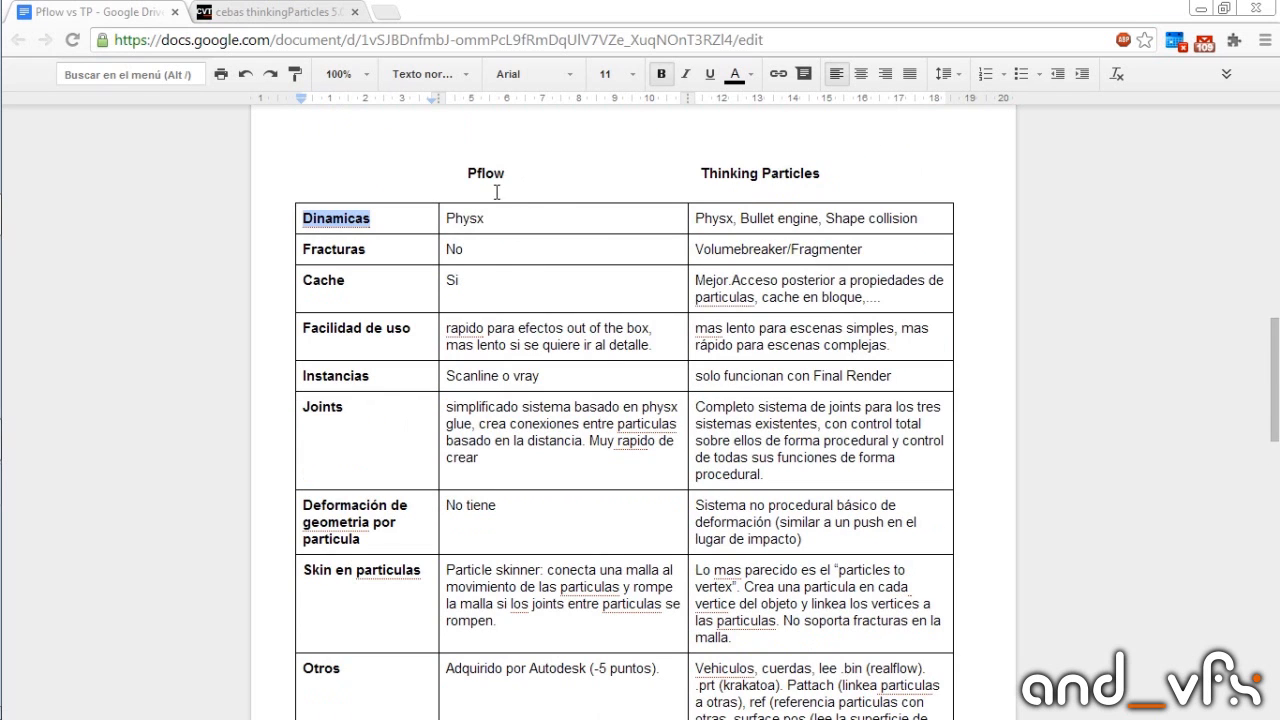
pyautogui.scroll(-1, 481, 226)
pyautogui.moveTo(495, 124); pyautogui.dragTo(445, 120)
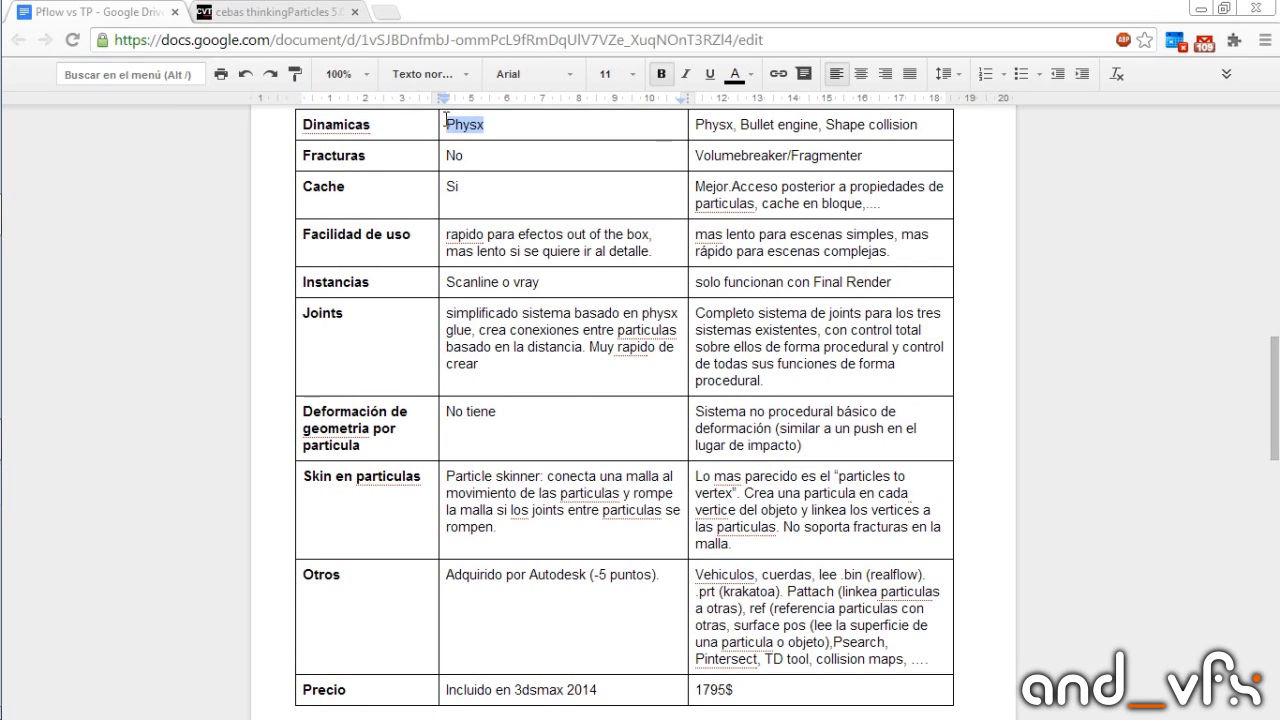
pyautogui.click(498, 127)
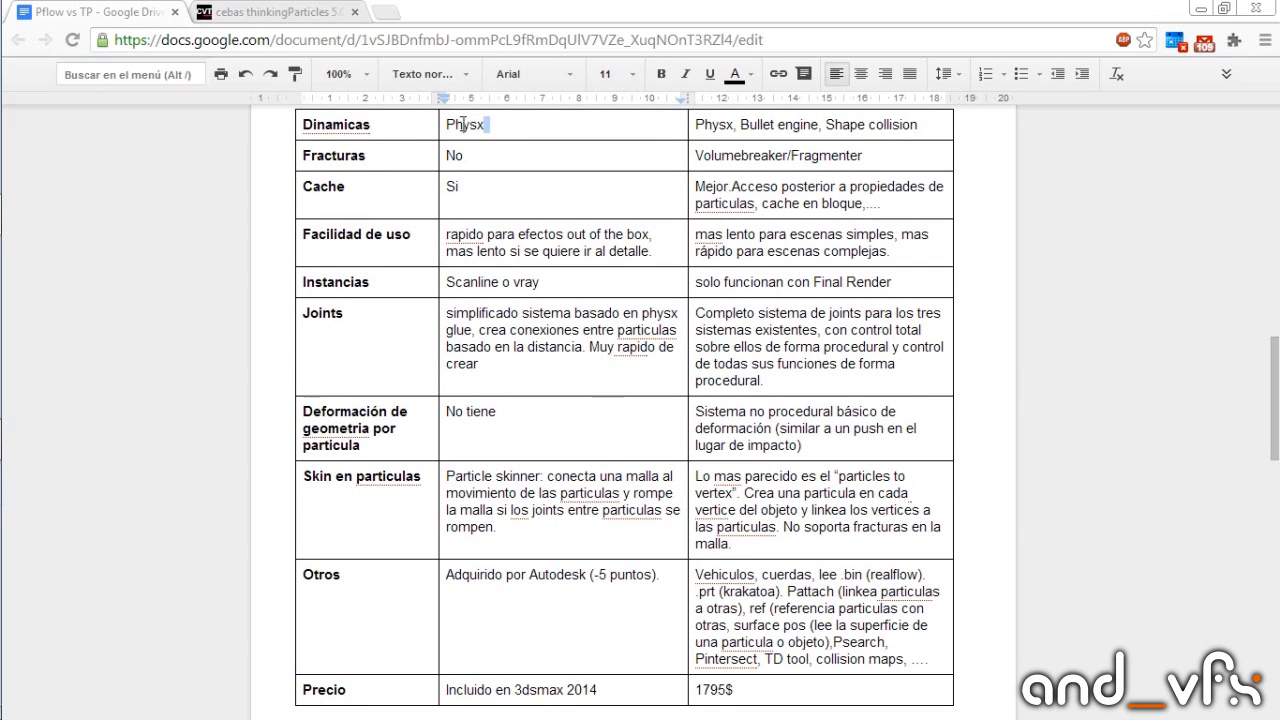
pyautogui.scroll(1, 600, 165)
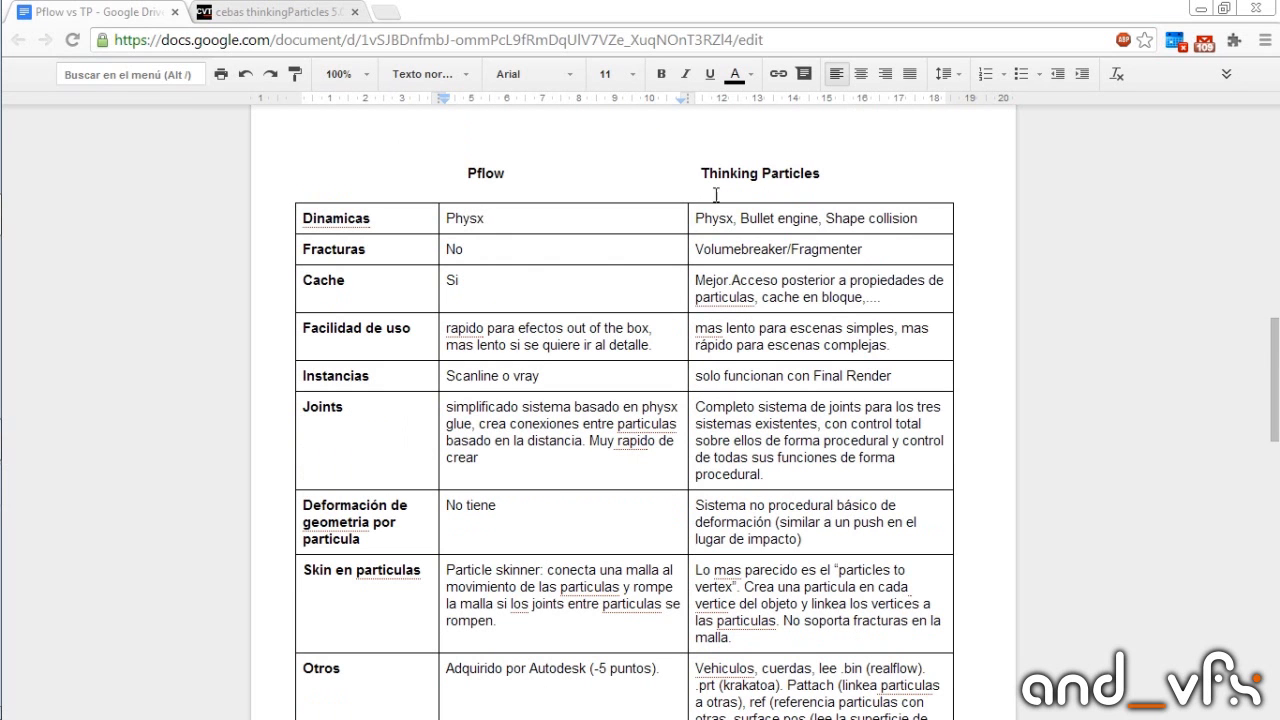
# Highlight the dynamics engines in the Thinking Particles cell of the Dinamicas row to examine each one.
pyautogui.doubleClick(714, 219)
pyautogui.moveTo(756, 219); pyautogui.dragTo(919, 216)
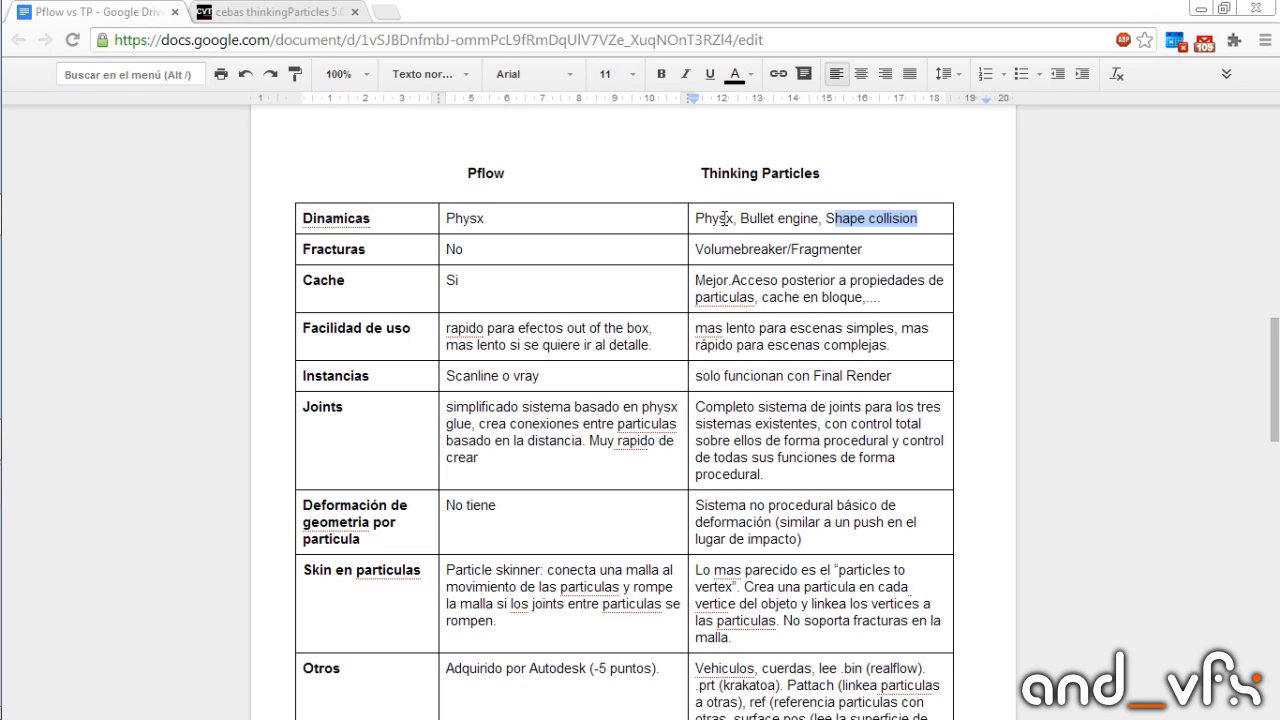
pyautogui.moveTo(726, 218); pyautogui.dragTo(886, 224)
pyautogui.moveTo(742, 219); pyautogui.dragTo(809, 215)
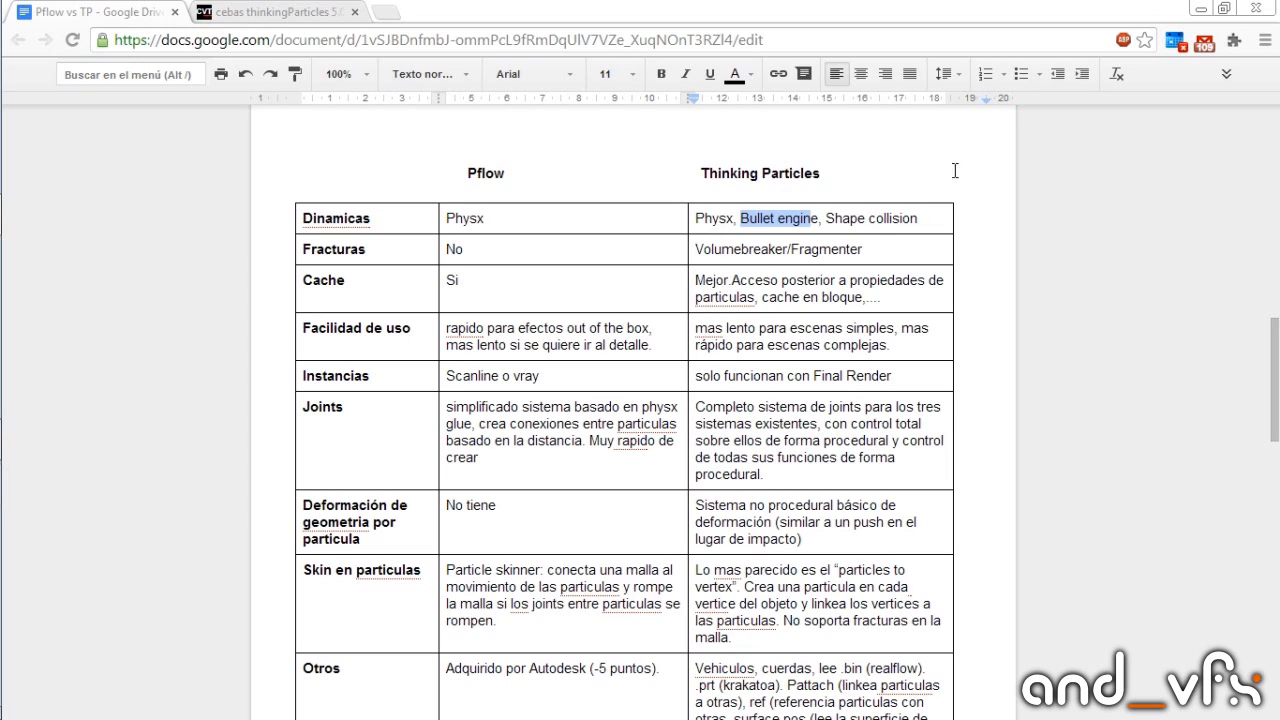
pyautogui.moveTo(842, 218); pyautogui.dragTo(905, 217)
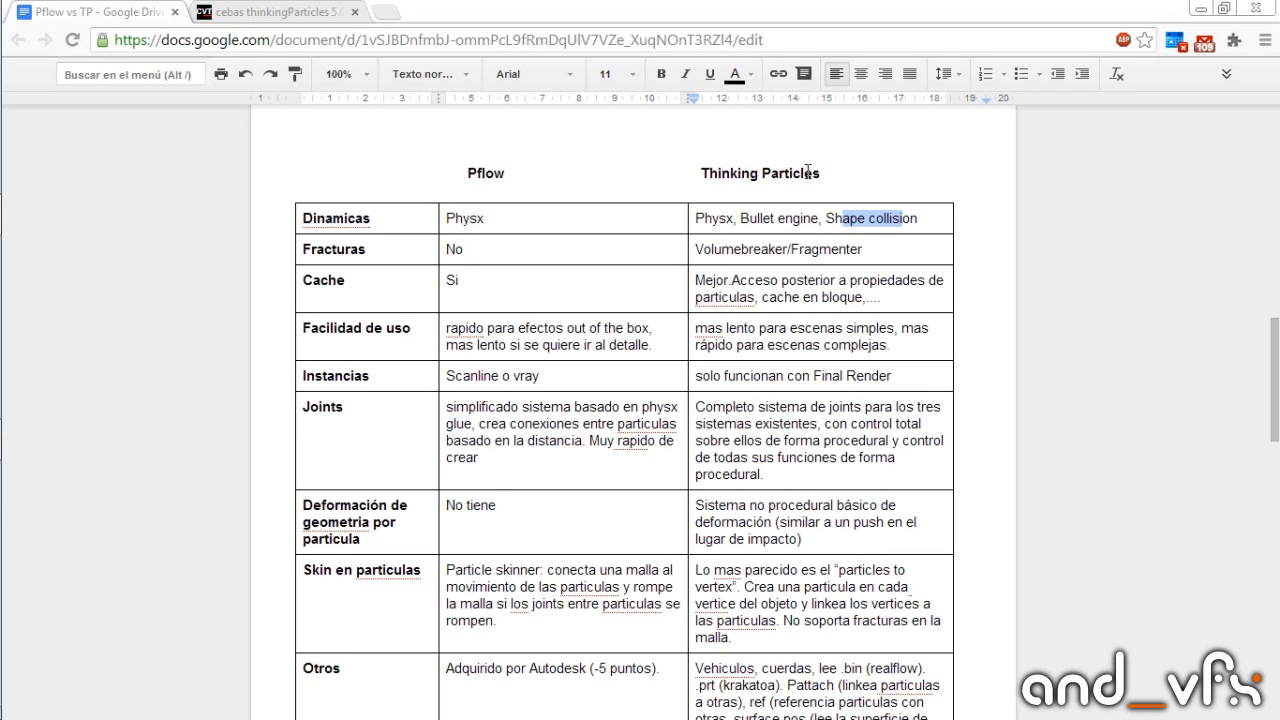
# Examine the Thinking Particles fracture tools in the Fracturas row and Pflow's entry in the Cache row.
pyautogui.moveTo(712, 253); pyautogui.dragTo(781, 256)
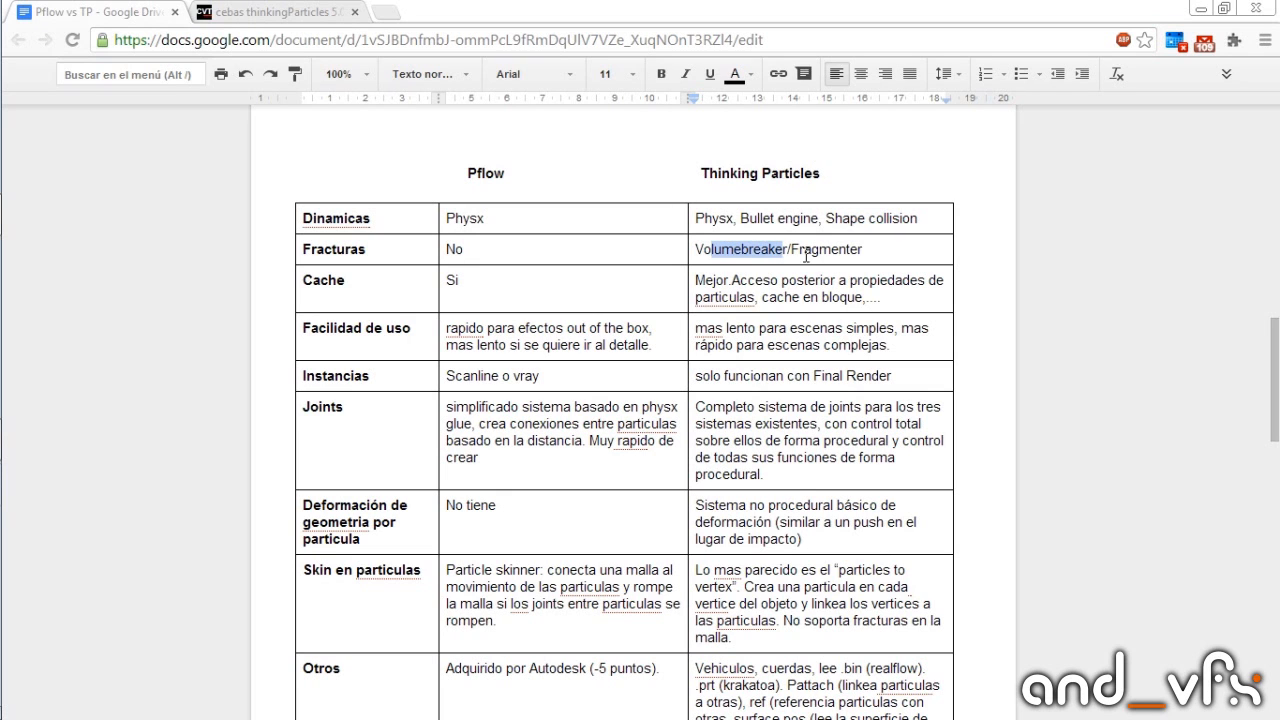
pyautogui.moveTo(702, 250); pyautogui.dragTo(865, 251)
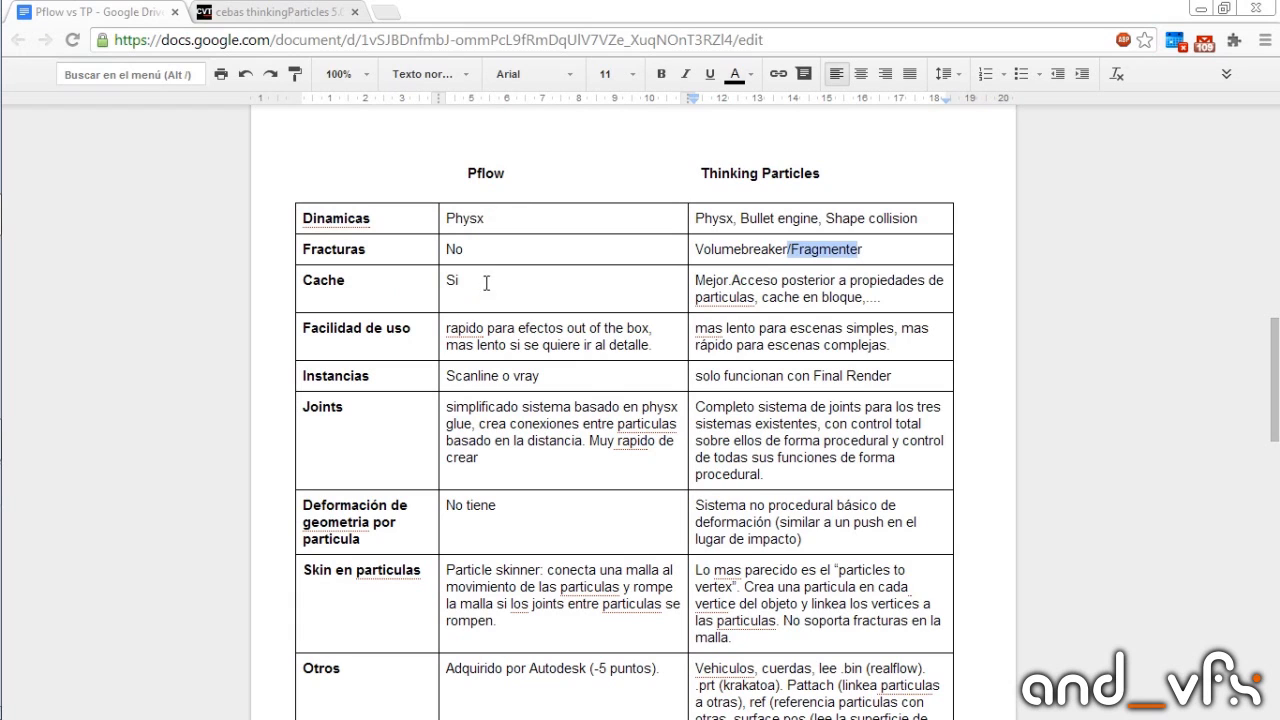
pyautogui.moveTo(466, 283); pyautogui.dragTo(440, 283)
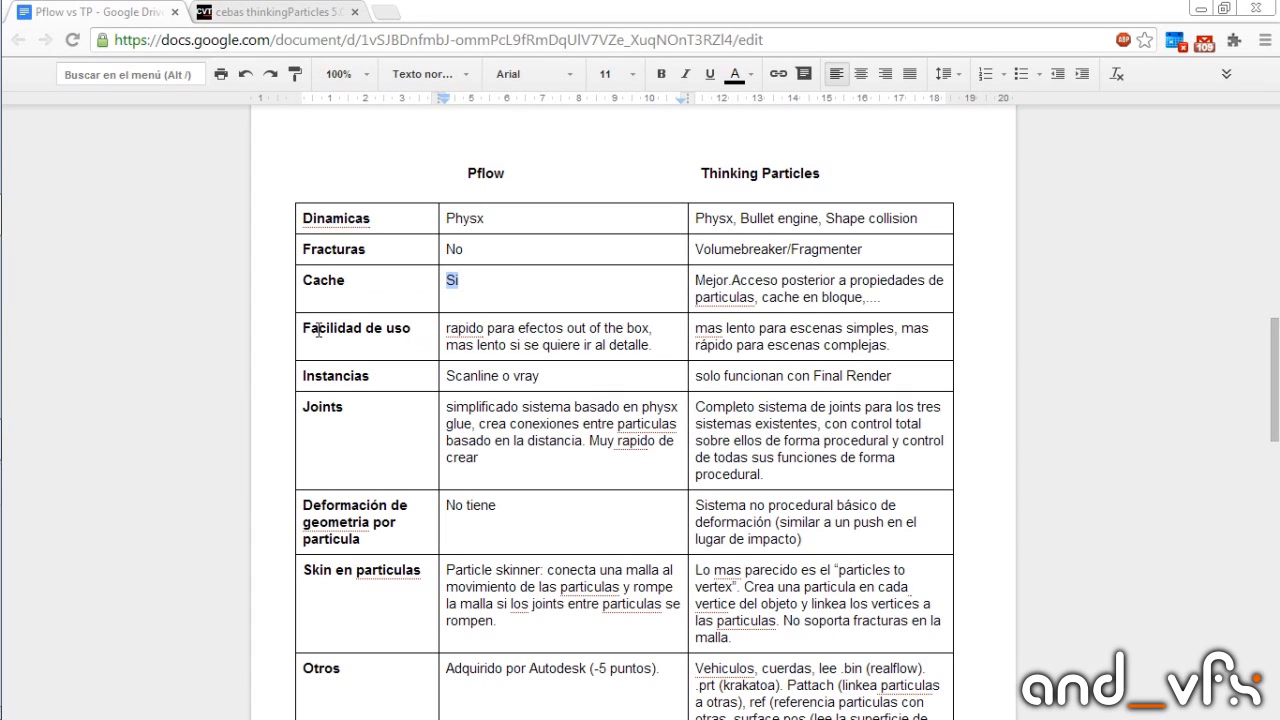
# Compare the ease-of-use descriptions for Pflow and Thinking Particles in the Facilidad de uso row.
pyautogui.moveTo(318, 330); pyautogui.dragTo(420, 328)
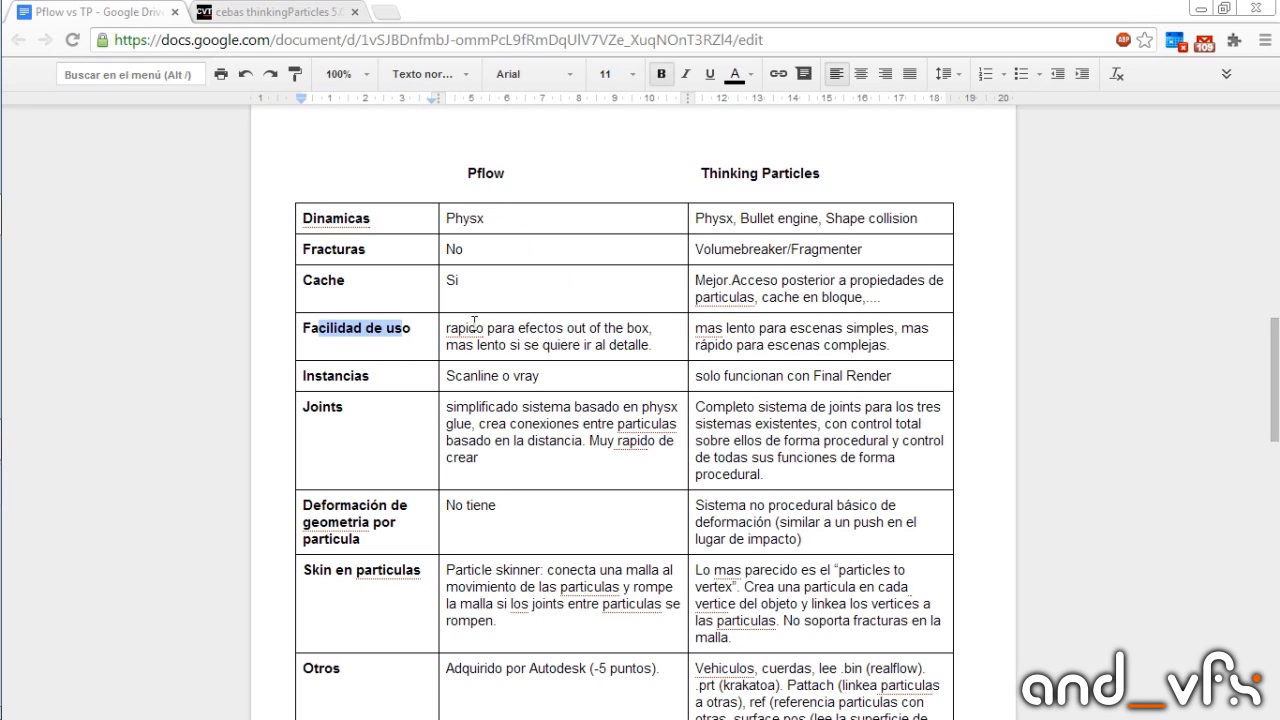
pyautogui.moveTo(466, 328); pyautogui.dragTo(637, 346)
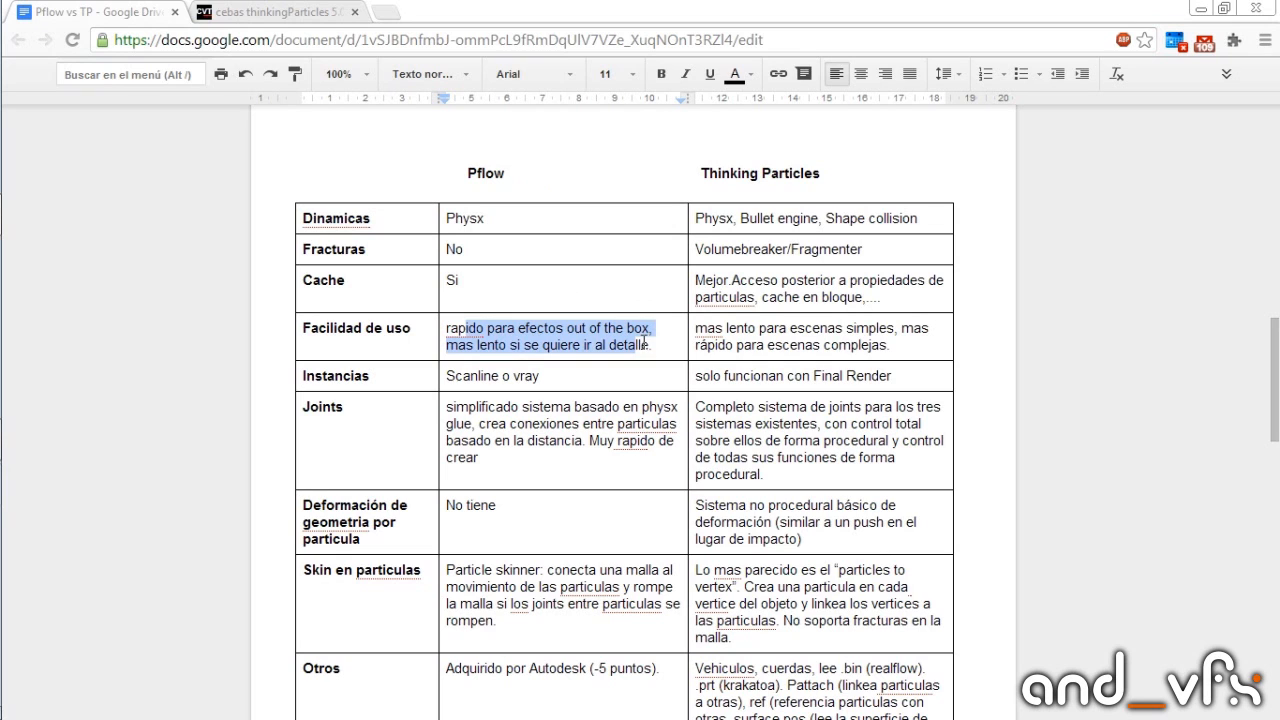
pyautogui.moveTo(650, 345); pyautogui.dragTo(447, 332)
pyautogui.click(696, 330)
pyautogui.moveTo(696, 330); pyautogui.dragTo(890, 345)
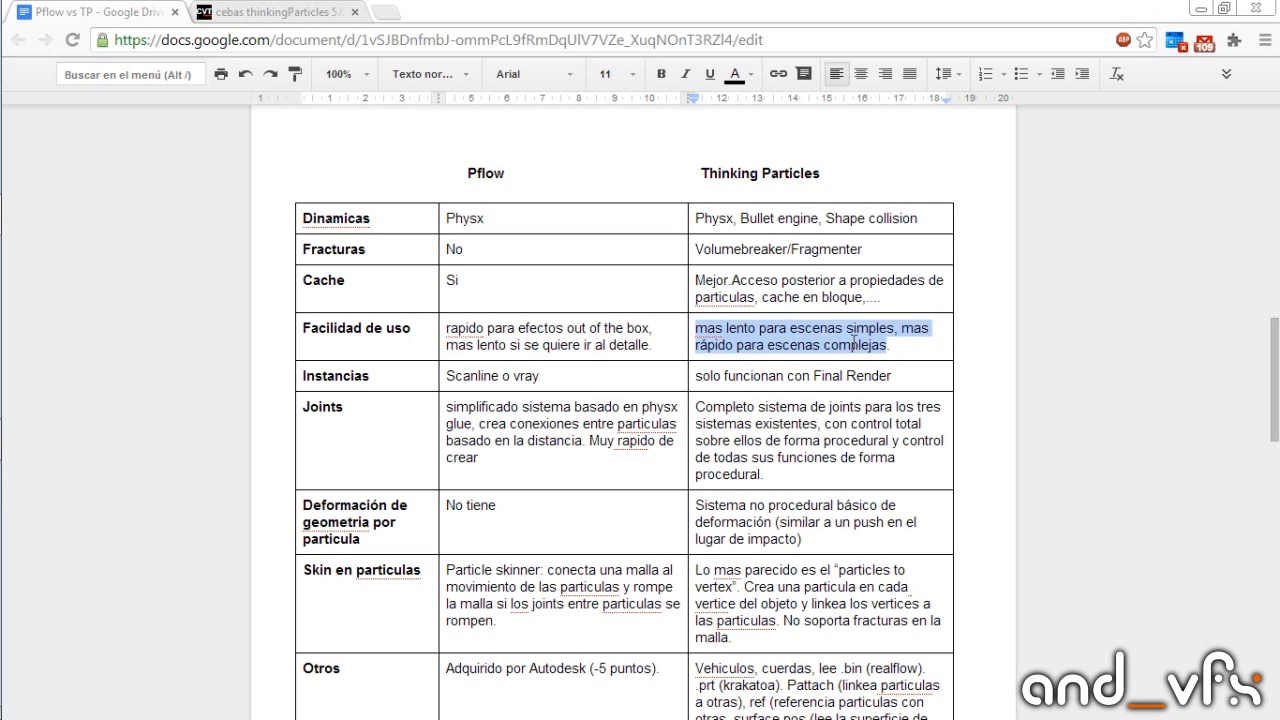
pyautogui.click(762, 336)
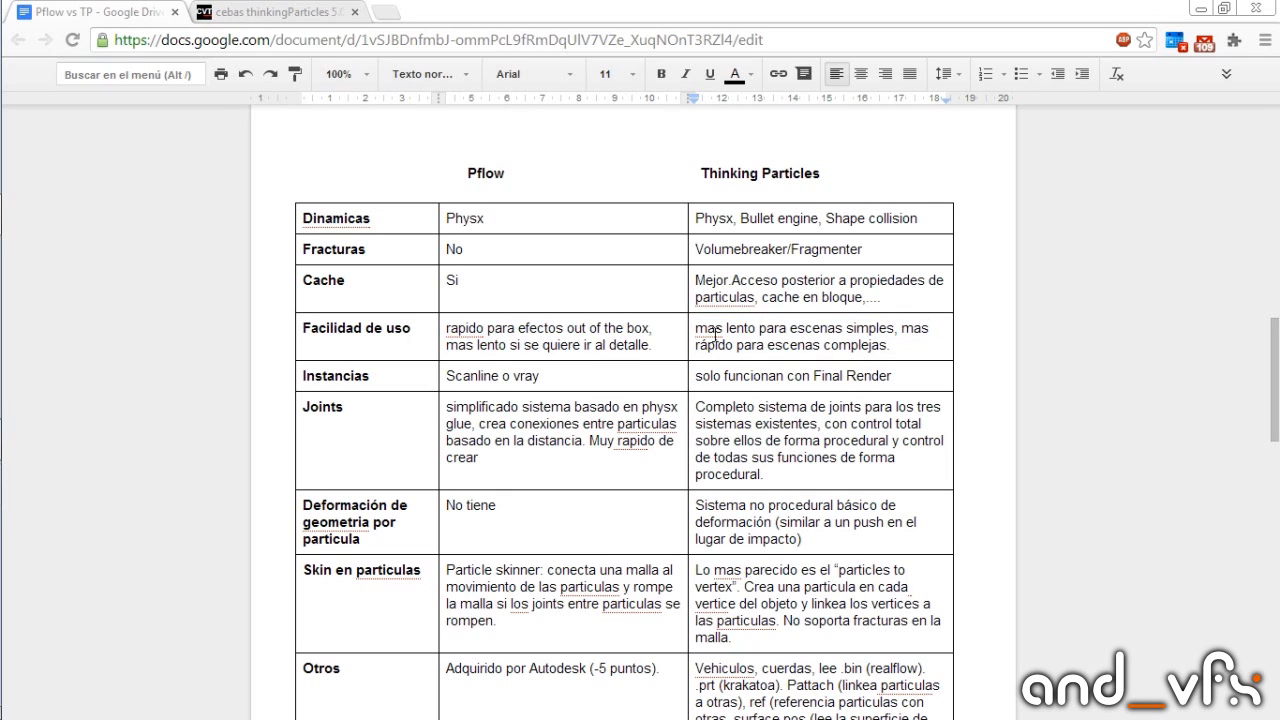
pyautogui.click(709, 328)
pyautogui.moveTo(712, 328); pyautogui.dragTo(784, 330)
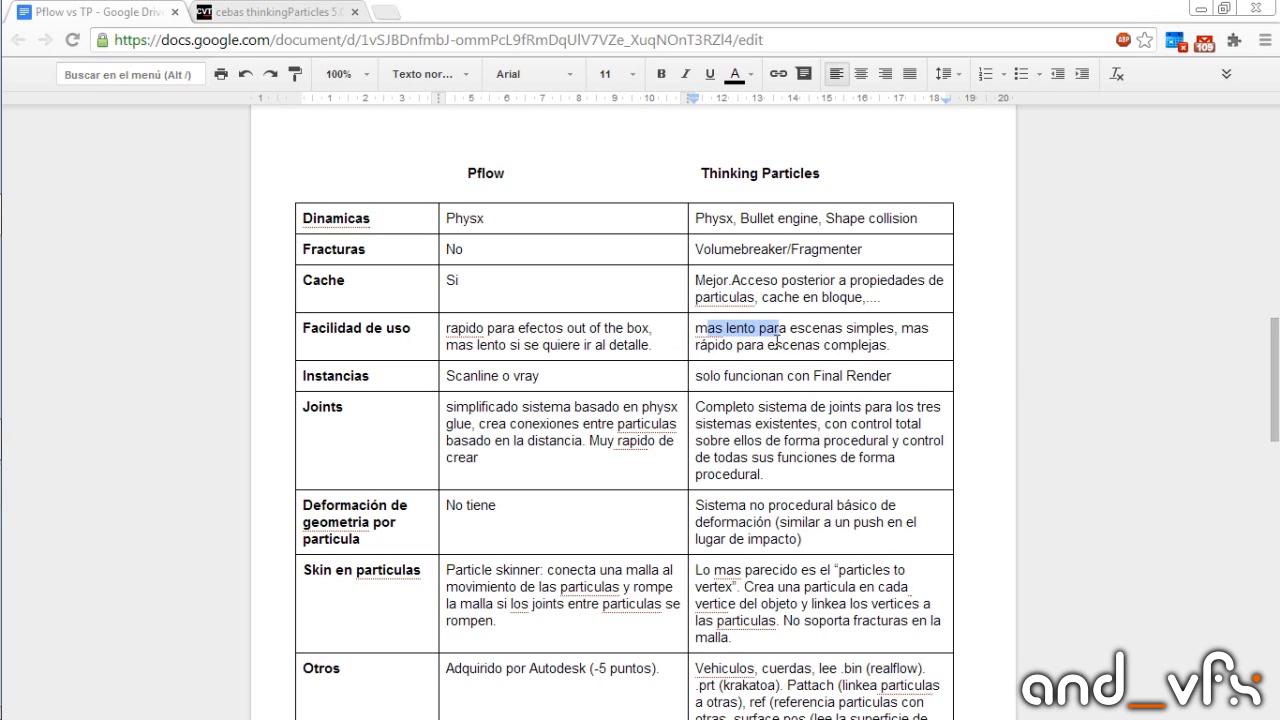
pyautogui.moveTo(824, 342); pyautogui.dragTo(710, 324)
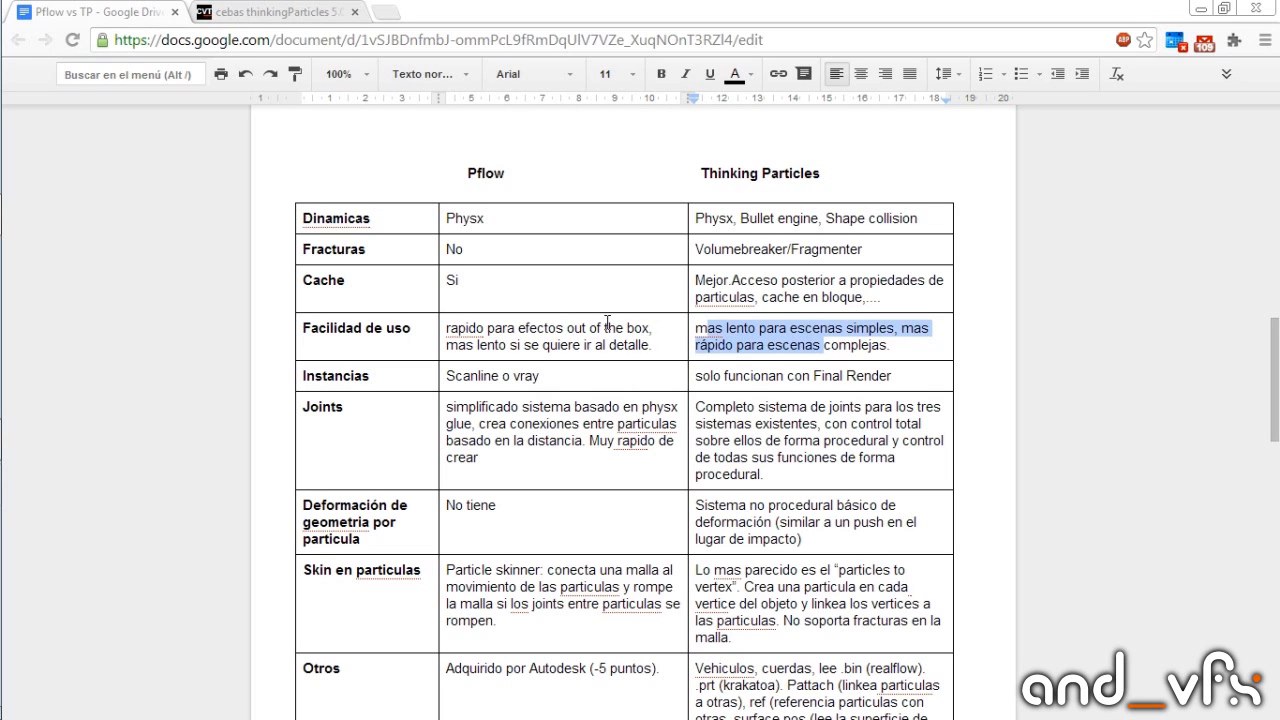
pyautogui.doubleClick(550, 344)
pyautogui.moveTo(708, 336); pyautogui.dragTo(877, 342)
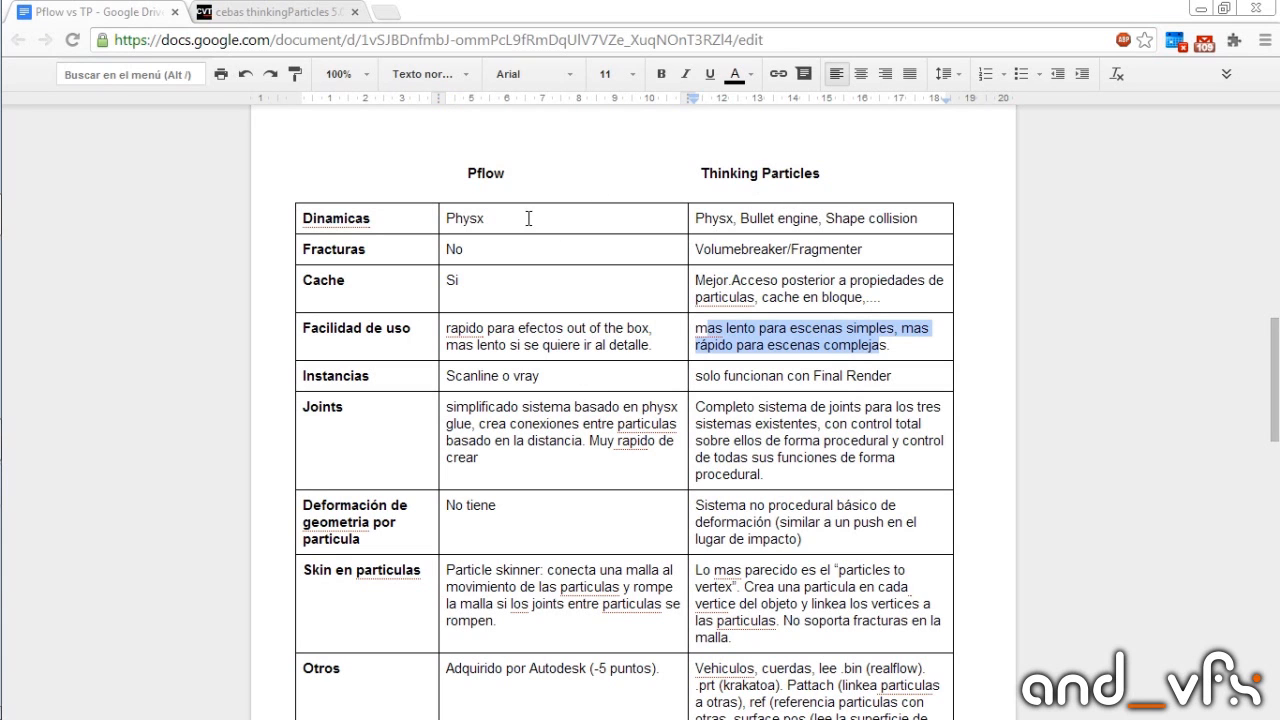
pyautogui.moveTo(469, 174); pyautogui.dragTo(777, 188)
pyautogui.click(777, 174)
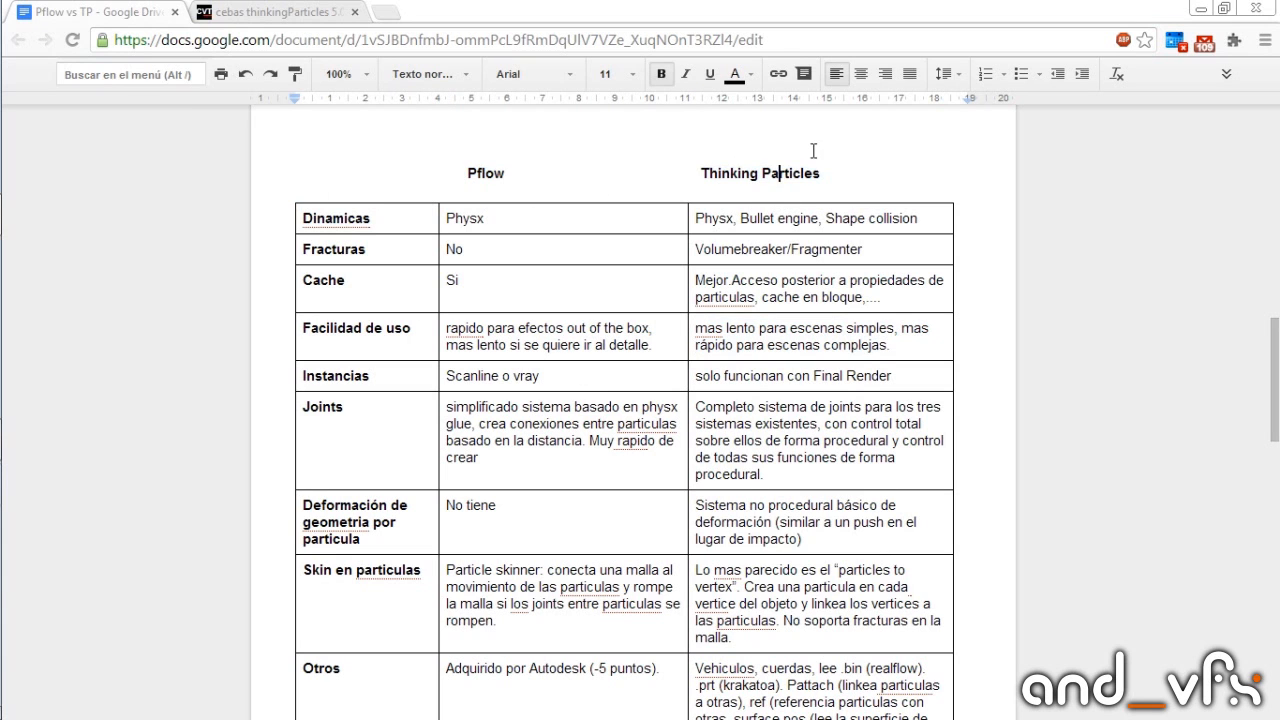
# Compare the renderer support for instances of Pflow and Thinking Particles in the Instancias row.
pyautogui.moveTo(371, 376); pyautogui.dragTo(276, 376)
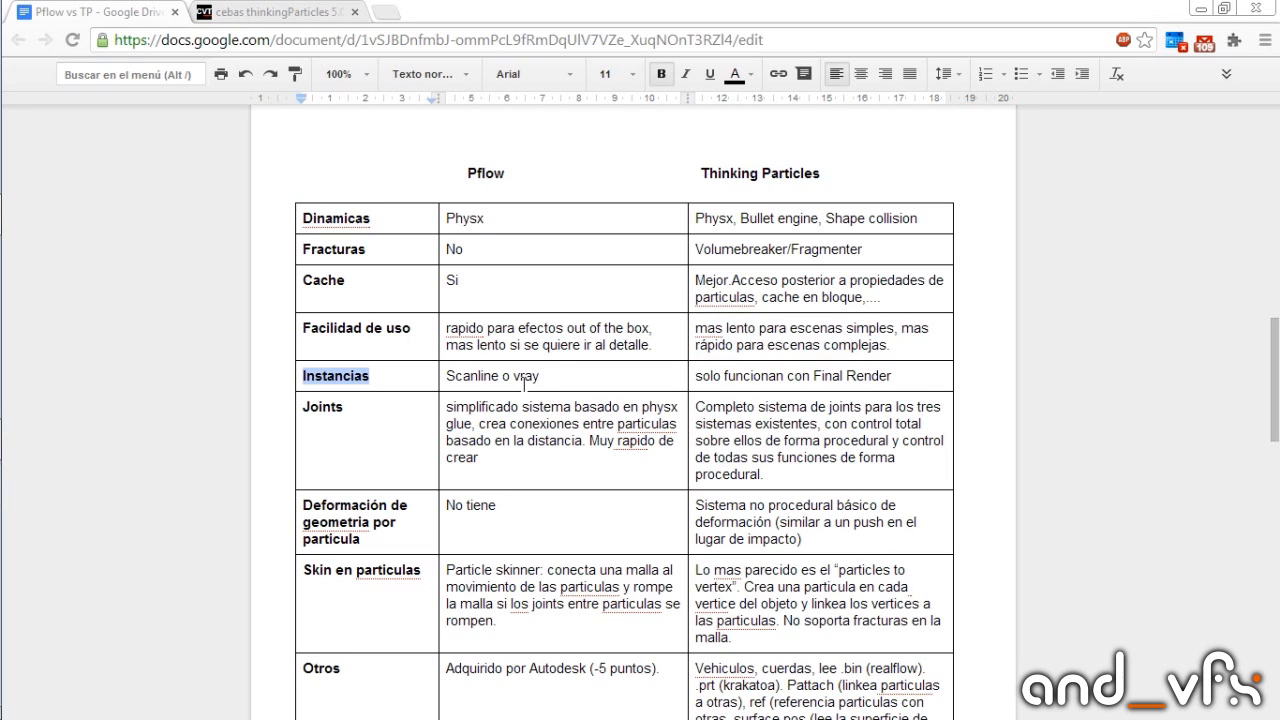
pyautogui.moveTo(371, 376); pyautogui.dragTo(334, 376)
pyautogui.moveTo(456, 377); pyautogui.dragTo(539, 376)
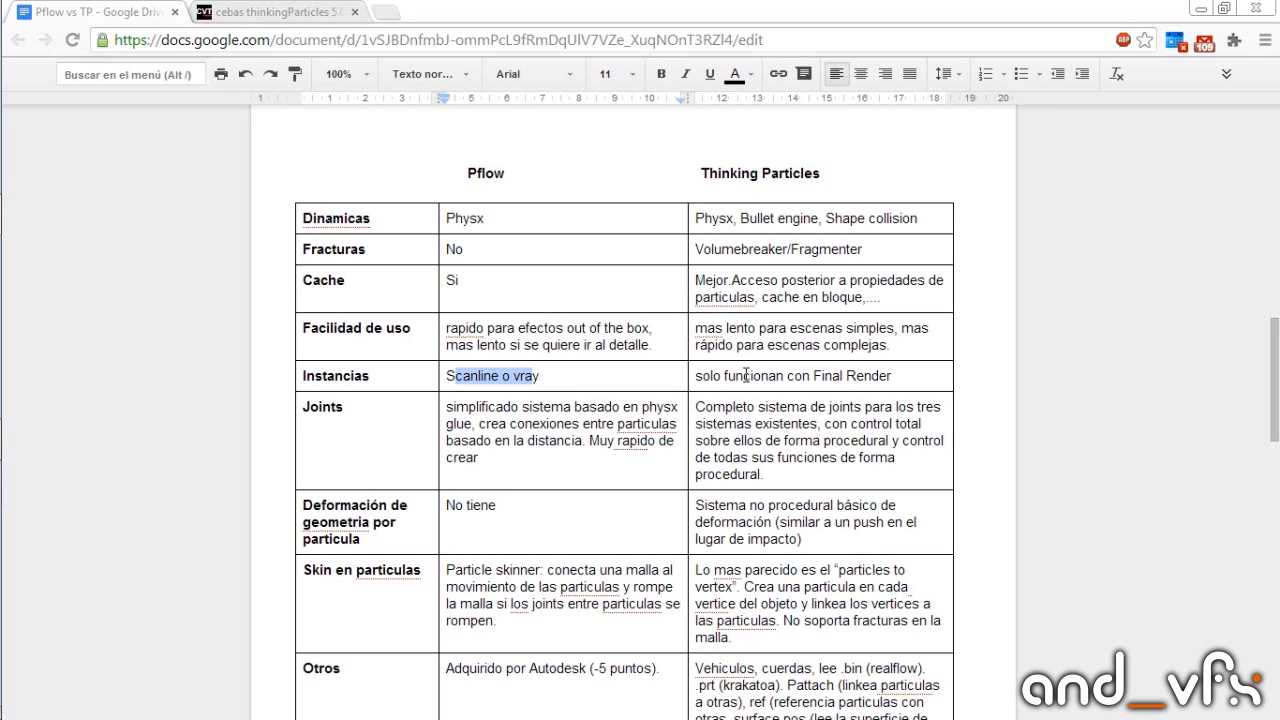
pyautogui.moveTo(703, 376); pyautogui.dragTo(872, 376)
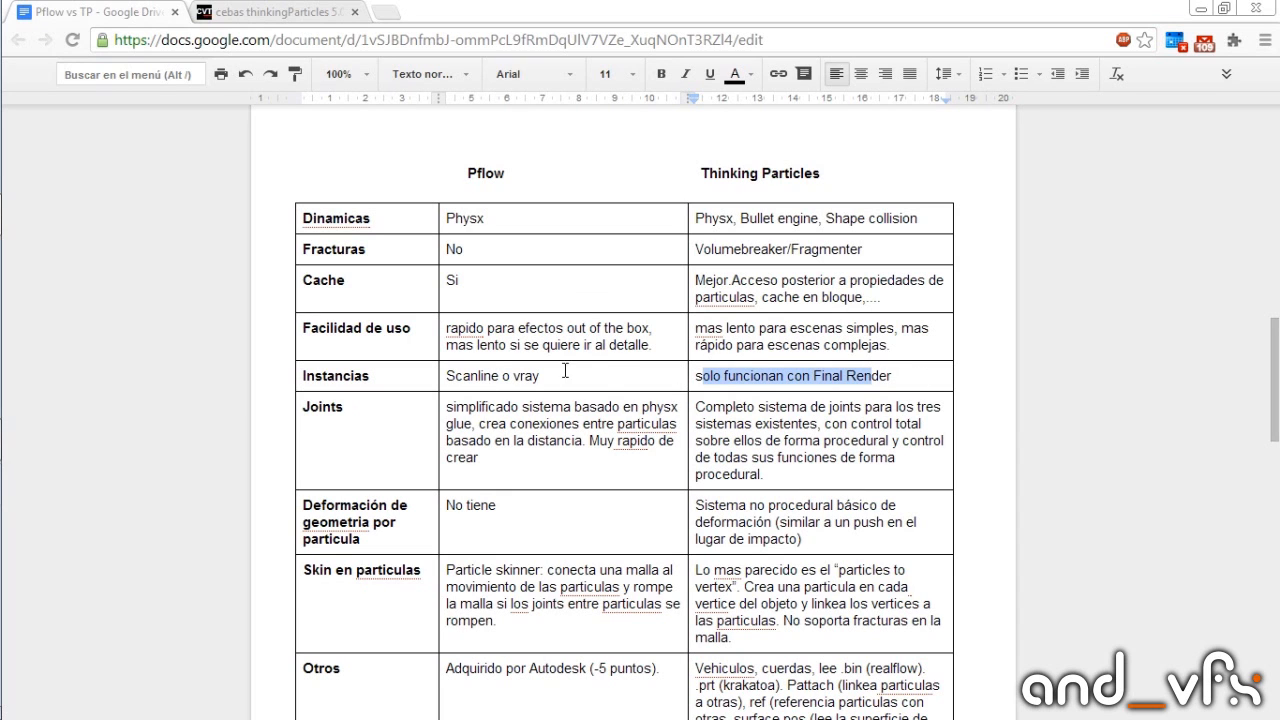
# Highlight Pflow's remark about Autodesk in the Otros row and review it against the rest of the table.
pyautogui.scroll(-2, 581, 292)
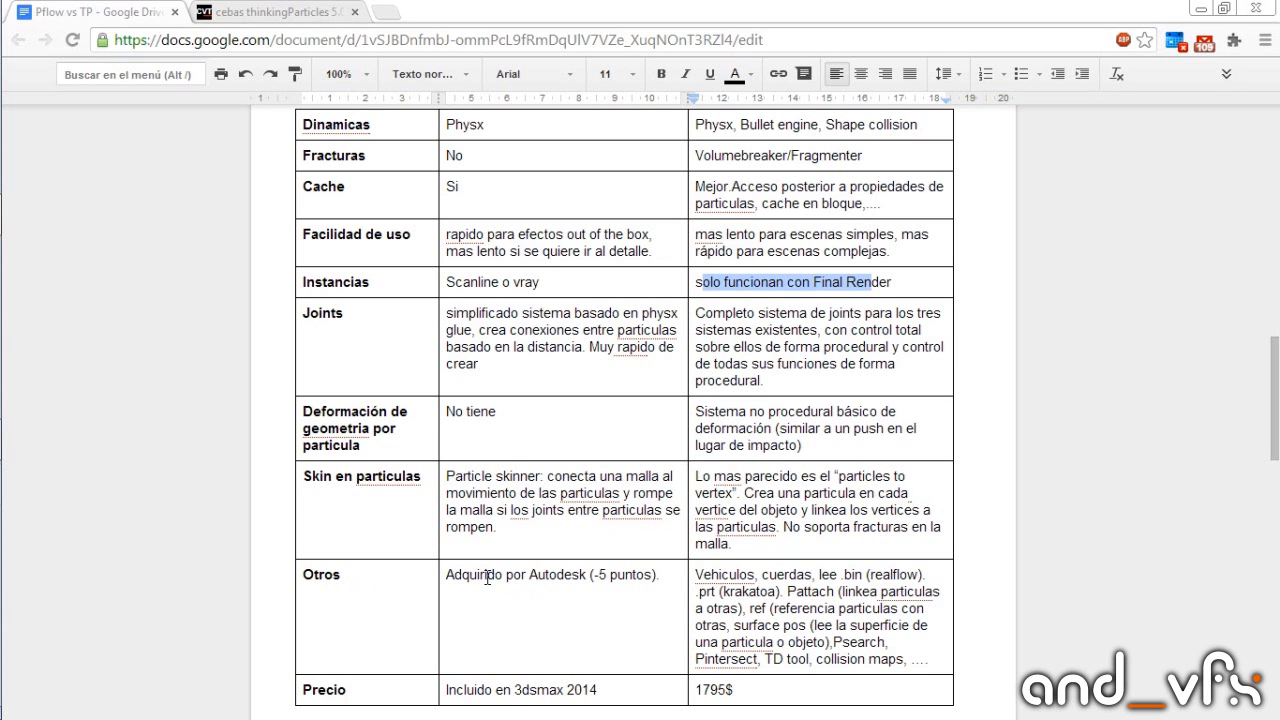
pyautogui.moveTo(484, 576); pyautogui.dragTo(617, 576)
pyautogui.scroll(1, 562, 585)
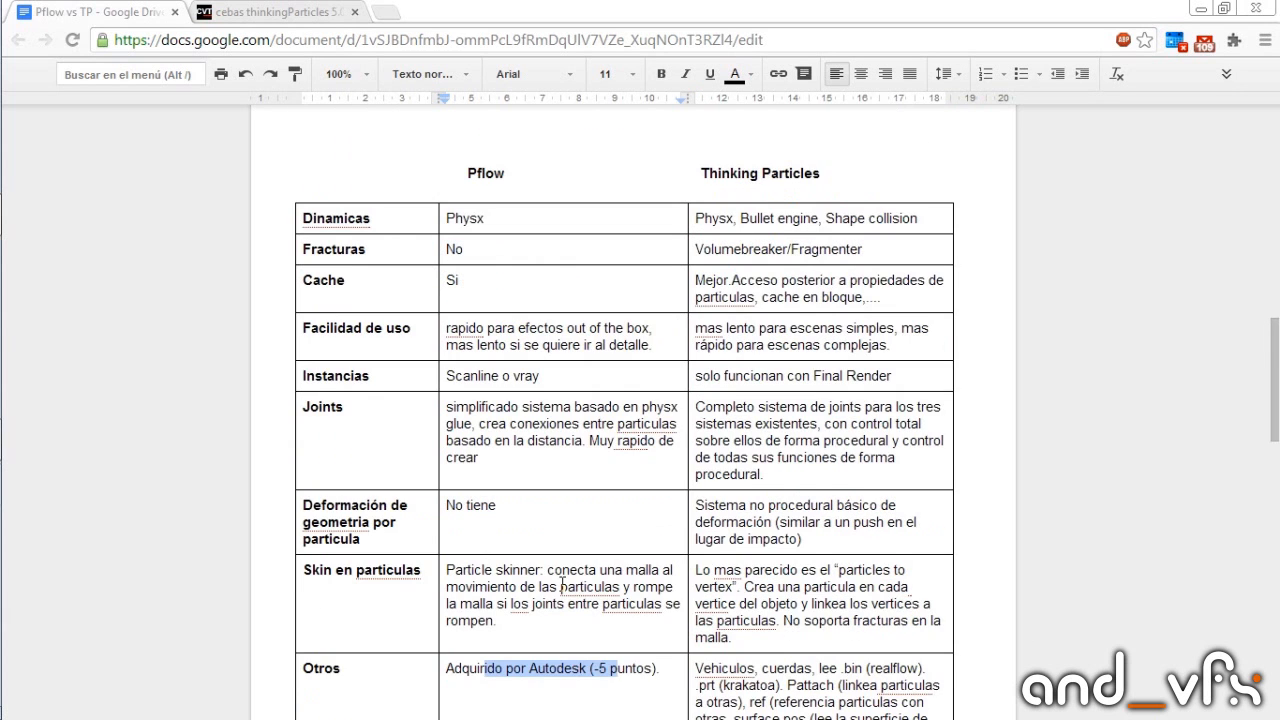
pyautogui.scroll(-2, 562, 585)
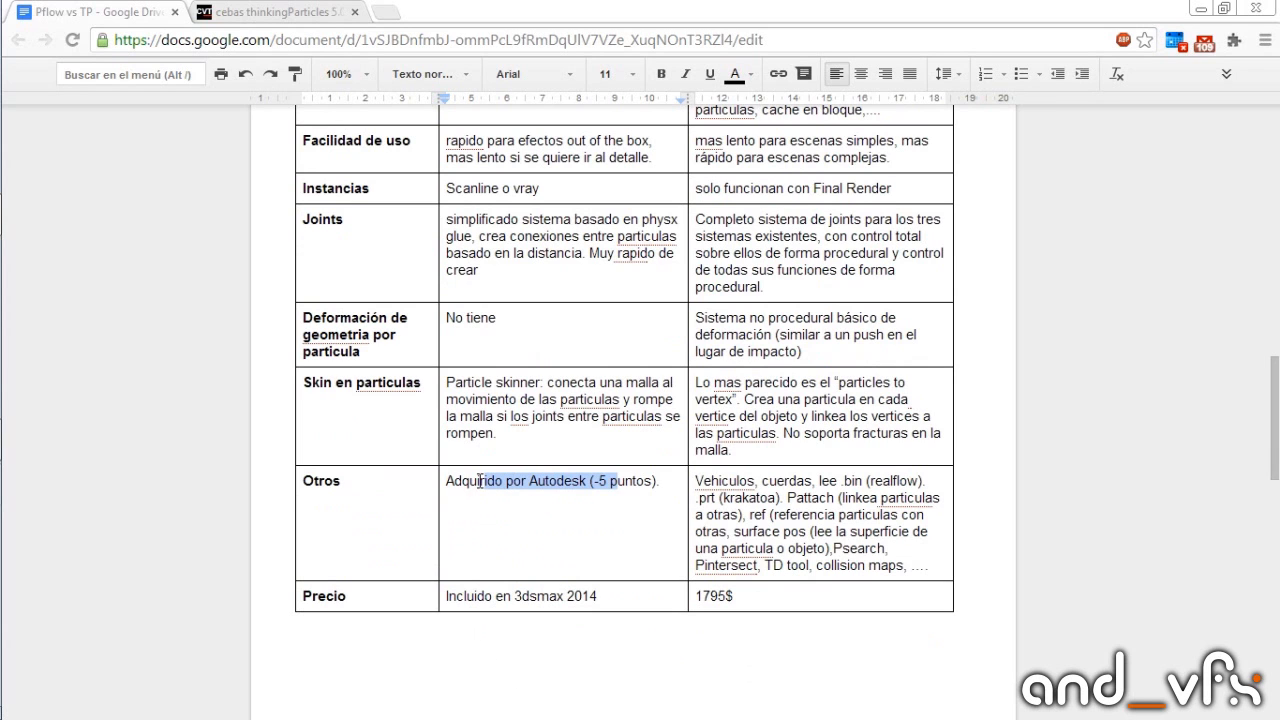
pyautogui.moveTo(480, 481); pyautogui.dragTo(597, 481)
pyautogui.scroll(2, 555, 490)
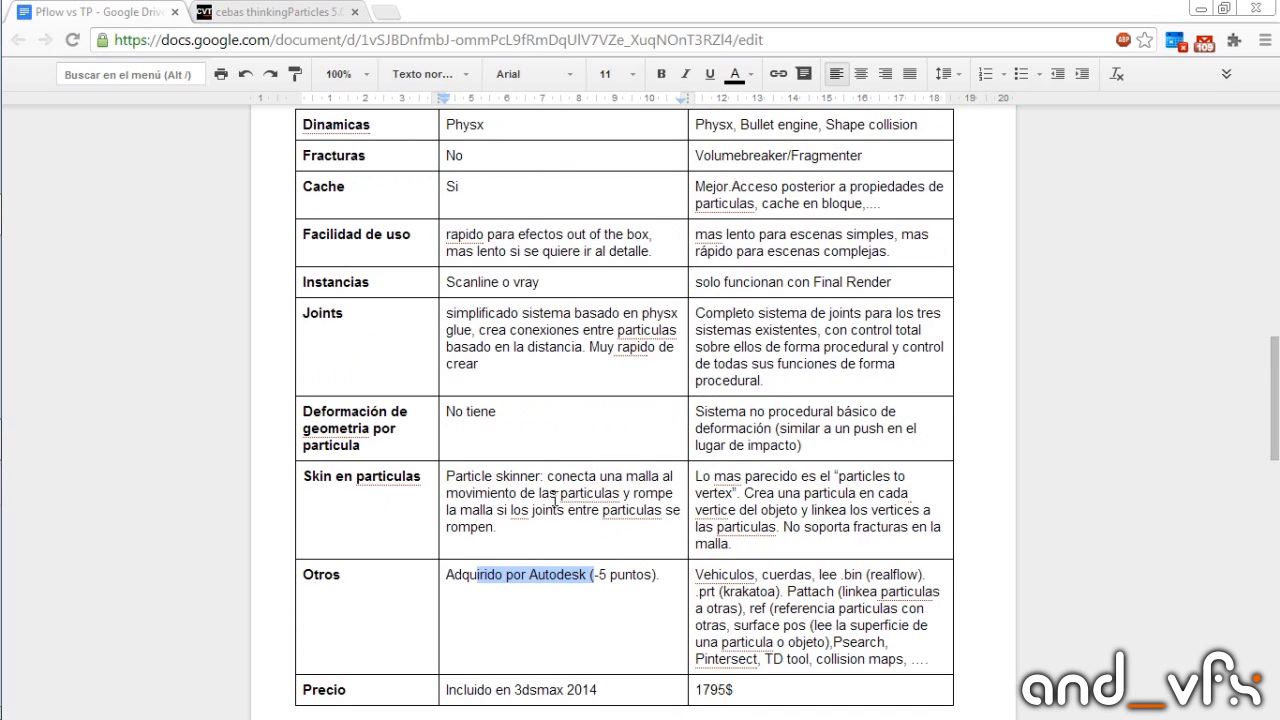
pyautogui.scroll(4, 512, 510)
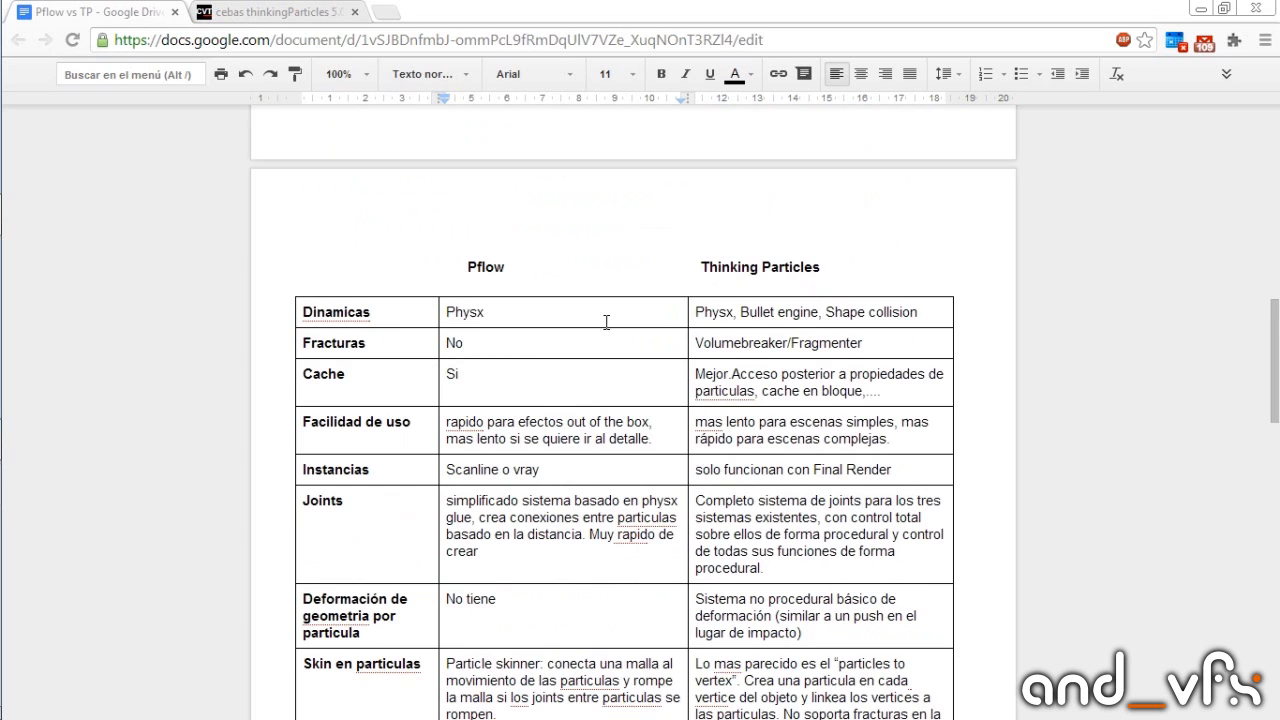
pyautogui.scroll(-4, 626, 350)
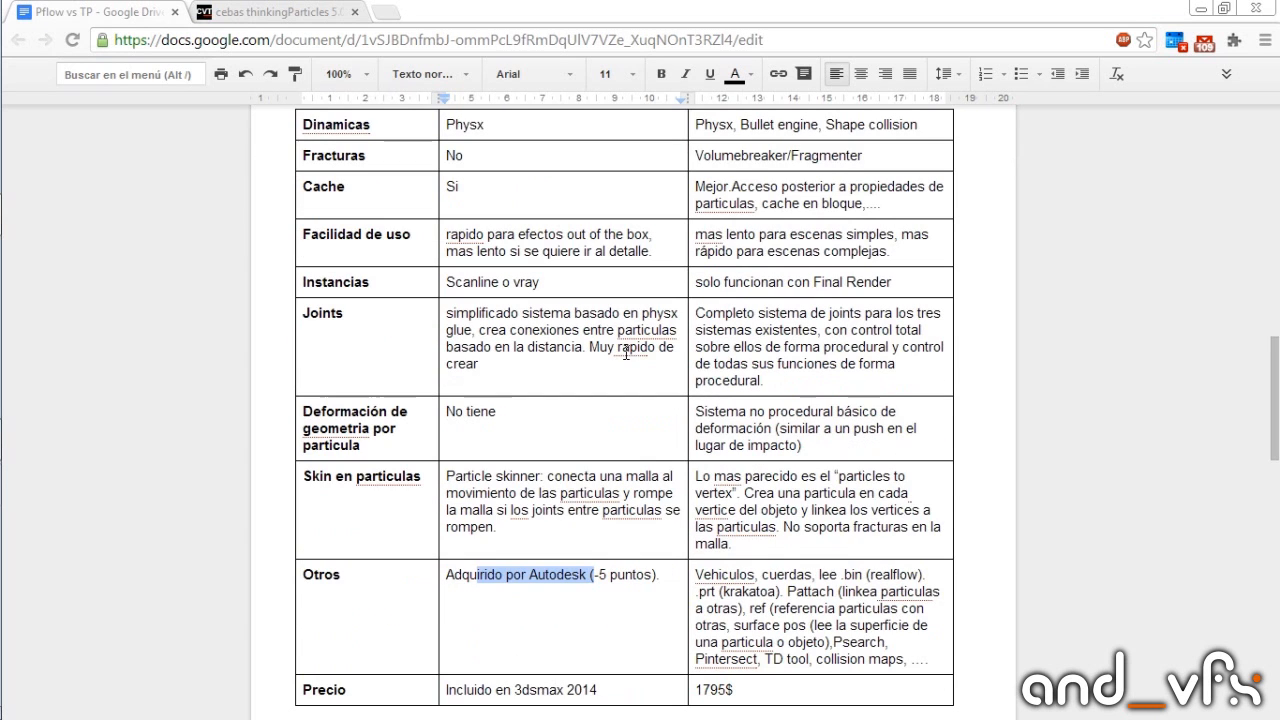
pyautogui.click(560, 638)
pyautogui.moveTo(478, 574); pyautogui.dragTo(620, 574)
# Examine the additional Thinking Particles features in the Otros row, highlighting the entry for ropes (cuerdas).
pyautogui.scroll(6, 840, 370)
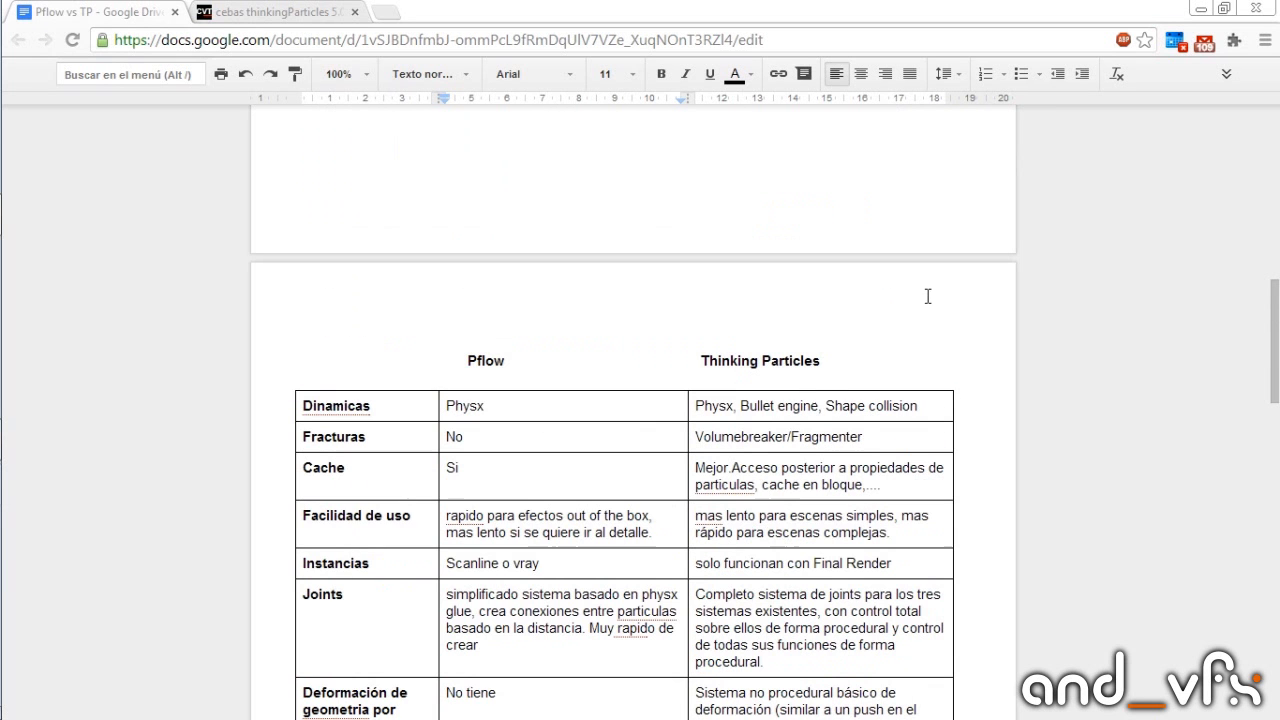
pyautogui.scroll(-4, 1011, 520)
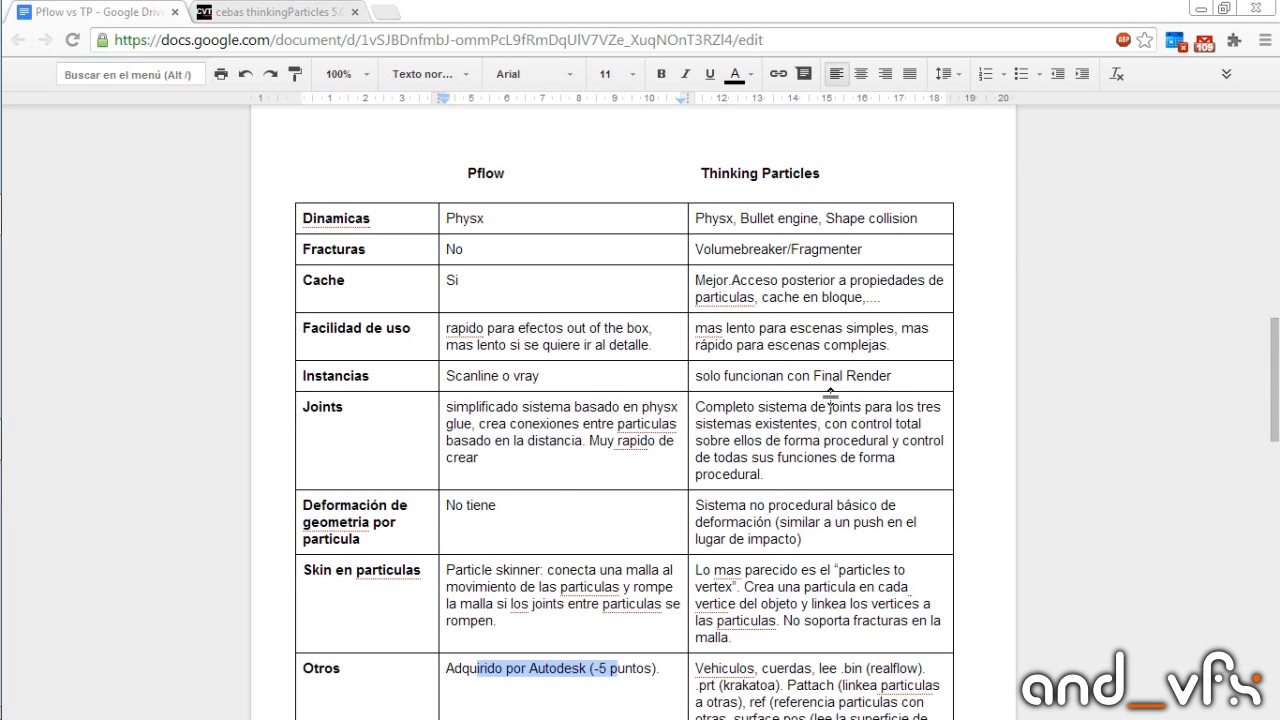
pyautogui.scroll(-1, 832, 302)
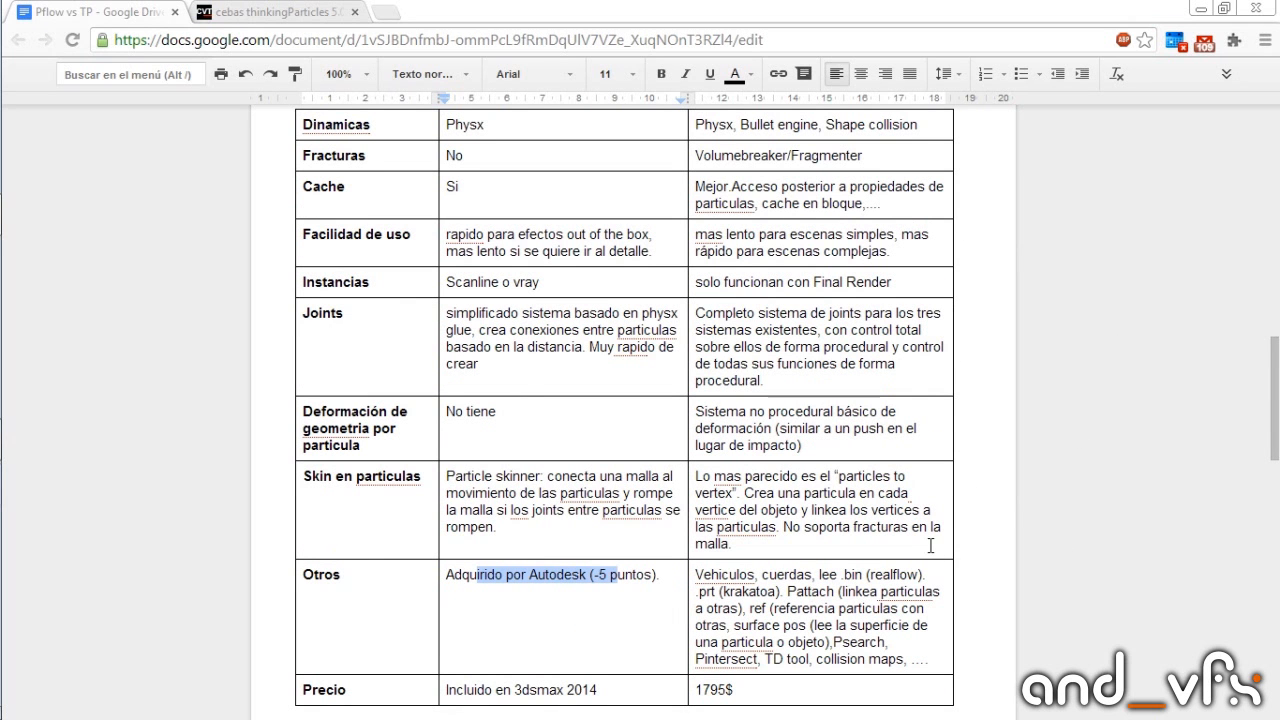
pyautogui.moveTo(711, 572); pyautogui.dragTo(784, 642)
pyautogui.click(727, 575)
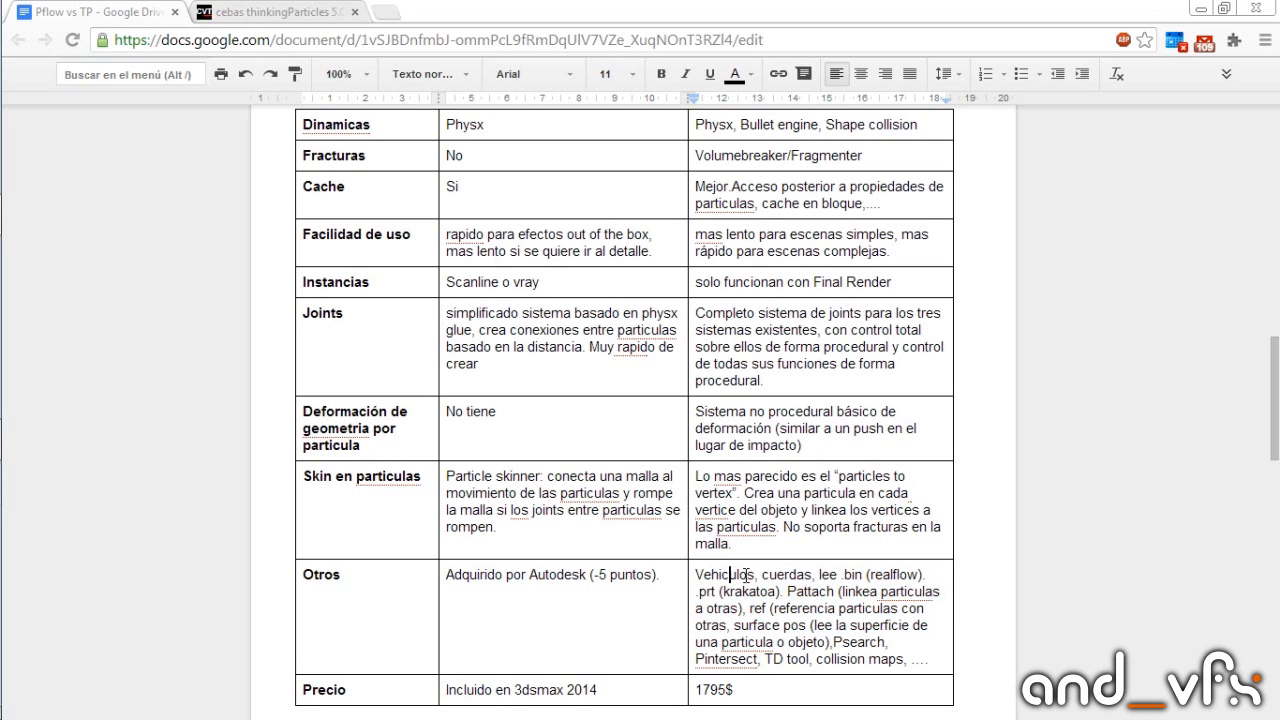
pyautogui.moveTo(753, 575); pyautogui.dragTo(812, 575)
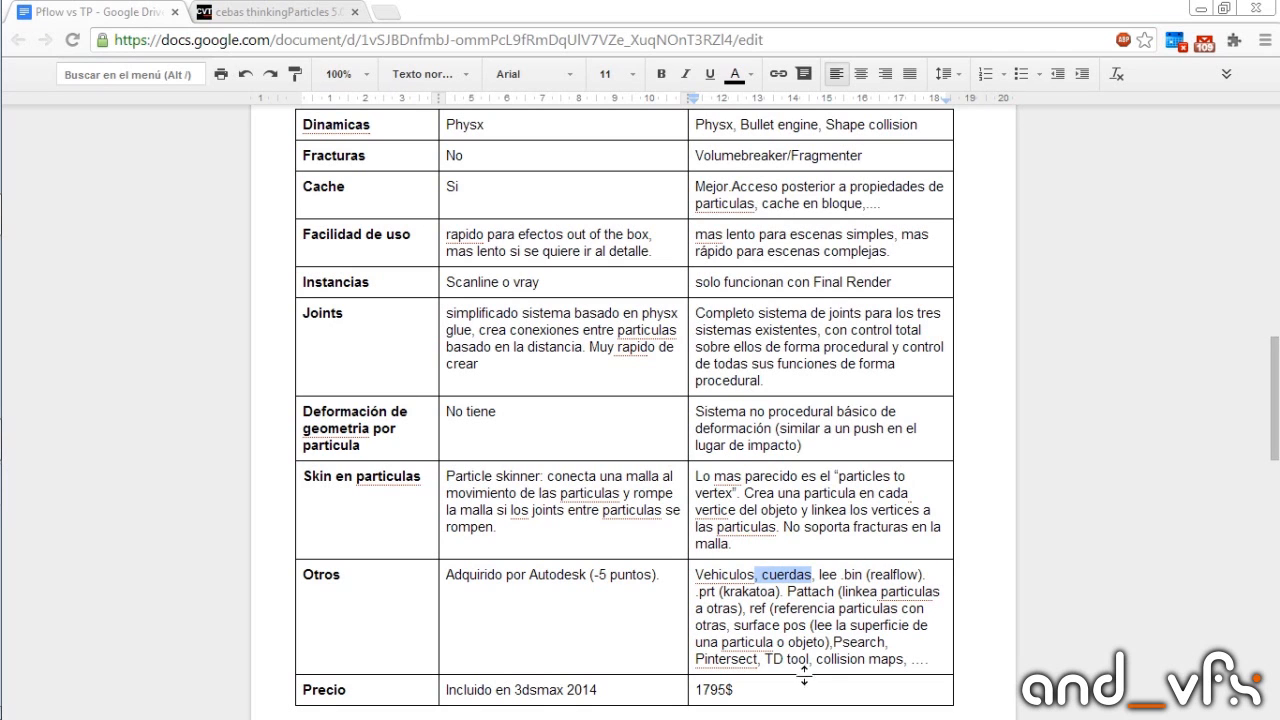
# Review the remaining Thinking Particles features in the Otros row, and compare both prices in the Precio row.
pyautogui.moveTo(833, 658); pyautogui.dragTo(742, 540)
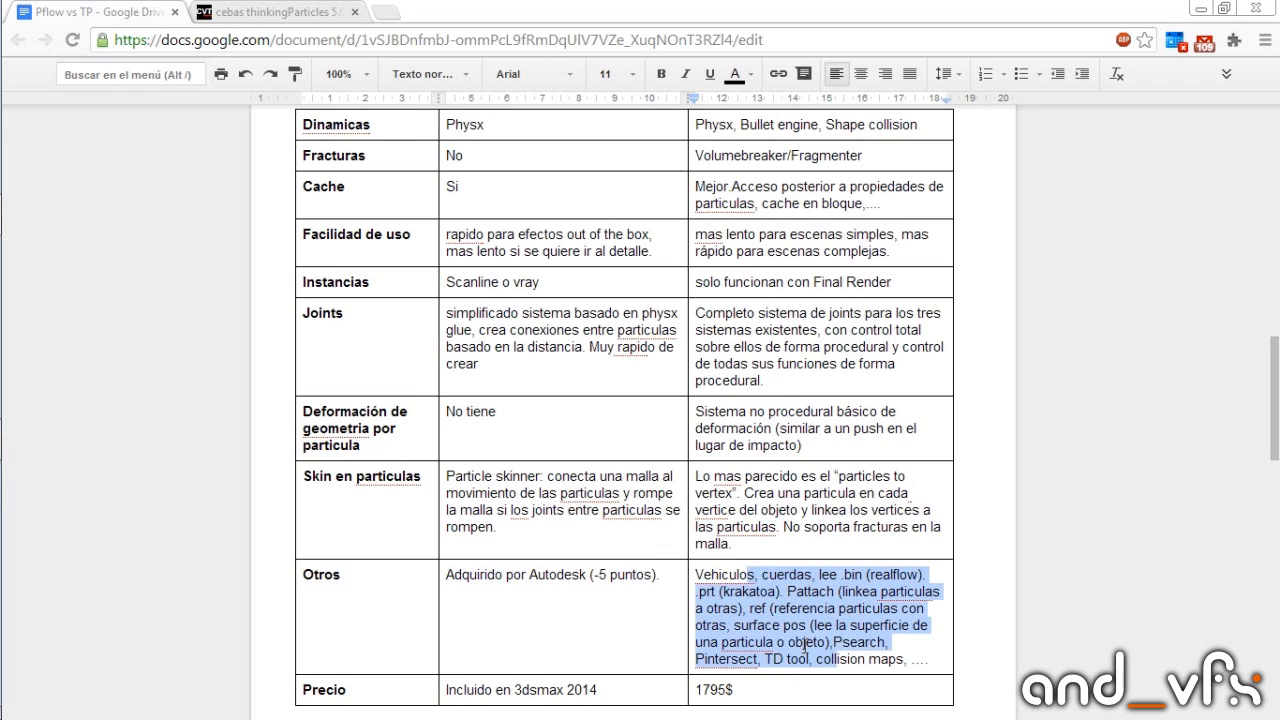
pyautogui.scroll(-1, 770, 605)
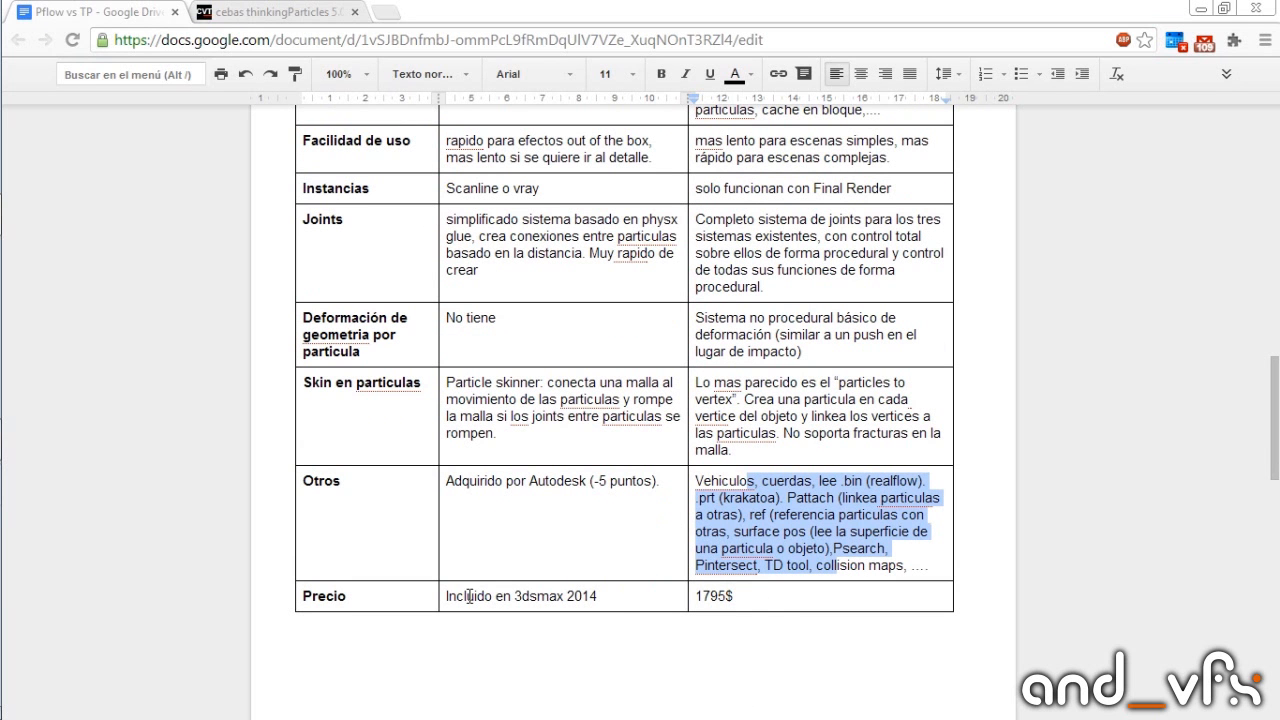
pyautogui.moveTo(466, 596); pyautogui.dragTo(620, 596)
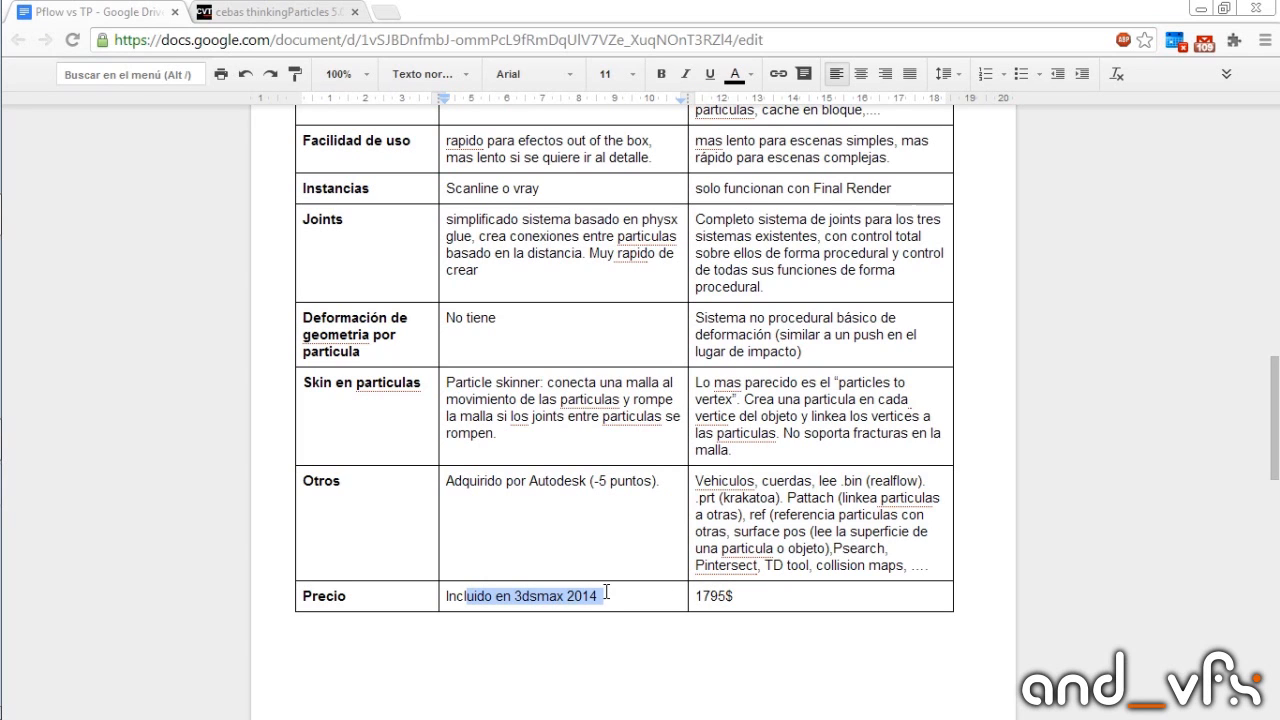
pyautogui.moveTo(722, 597)
pyautogui.mouseDown()
pyautogui.moveTo(742, 597)
pyautogui.moveTo(680, 597)
pyautogui.moveTo(736, 595)
pyautogui.mouseUp()
pyautogui.click(709, 595)
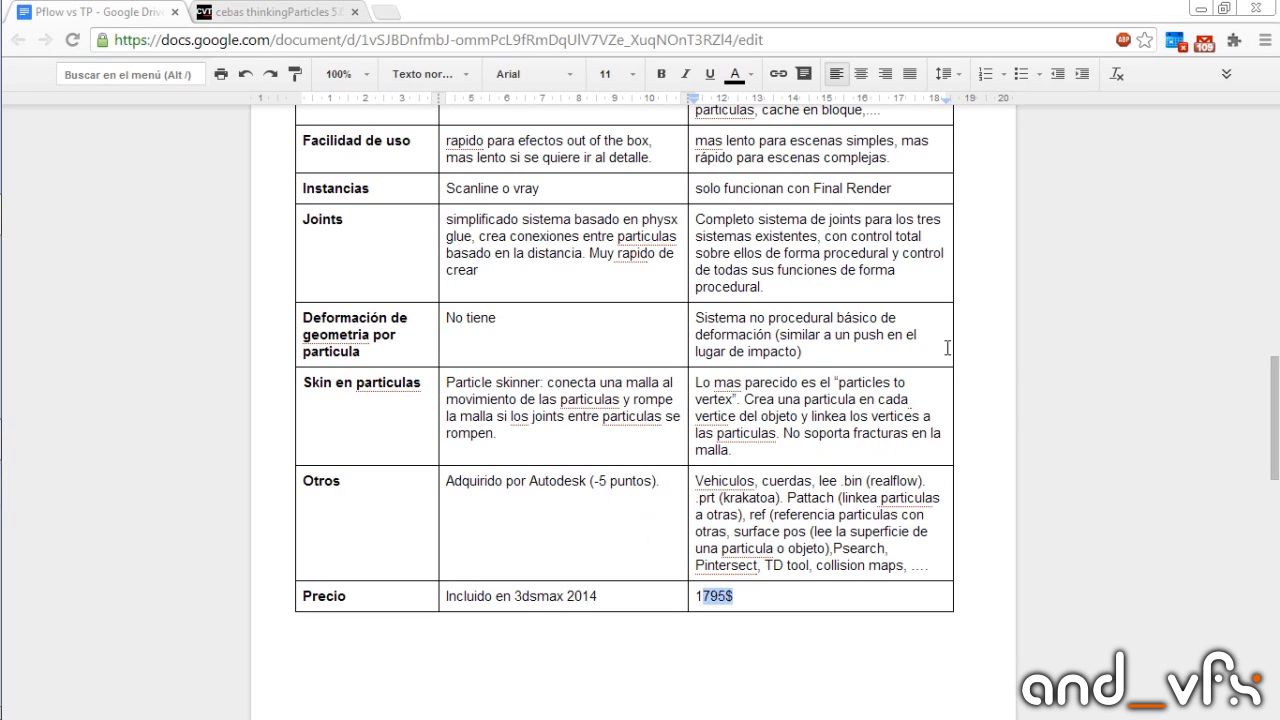
pyautogui.scroll(1, 890, 361)
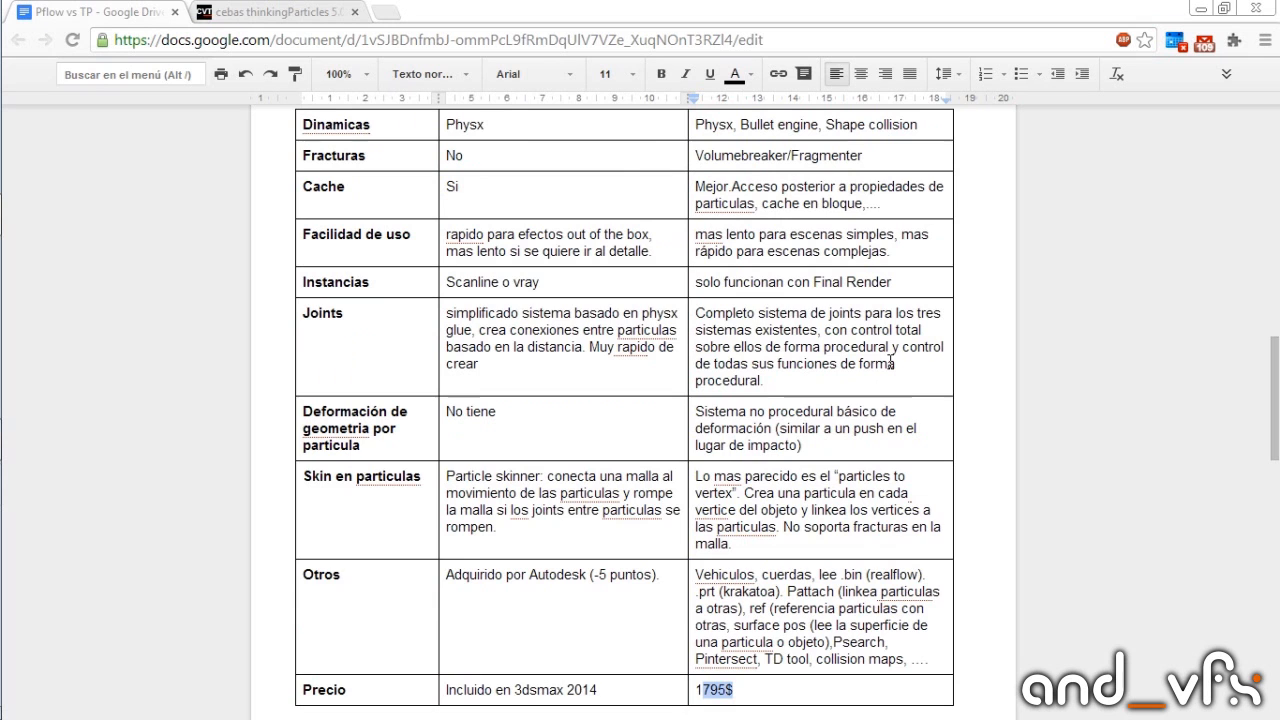
# Examine the list of topics below the comparison table, highlighting the Interface entry.
pyautogui.scroll(-3, 890, 361)
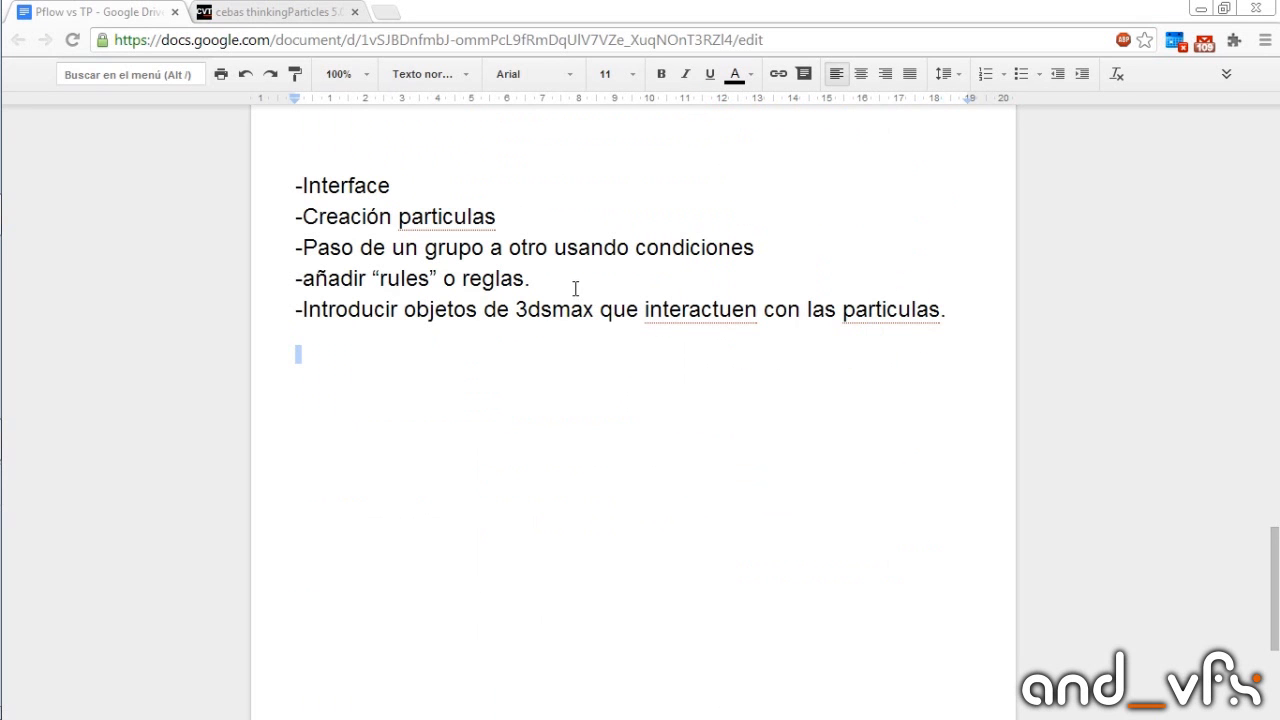
pyautogui.click(575, 288)
pyautogui.moveTo(307, 187); pyautogui.dragTo(385, 190)
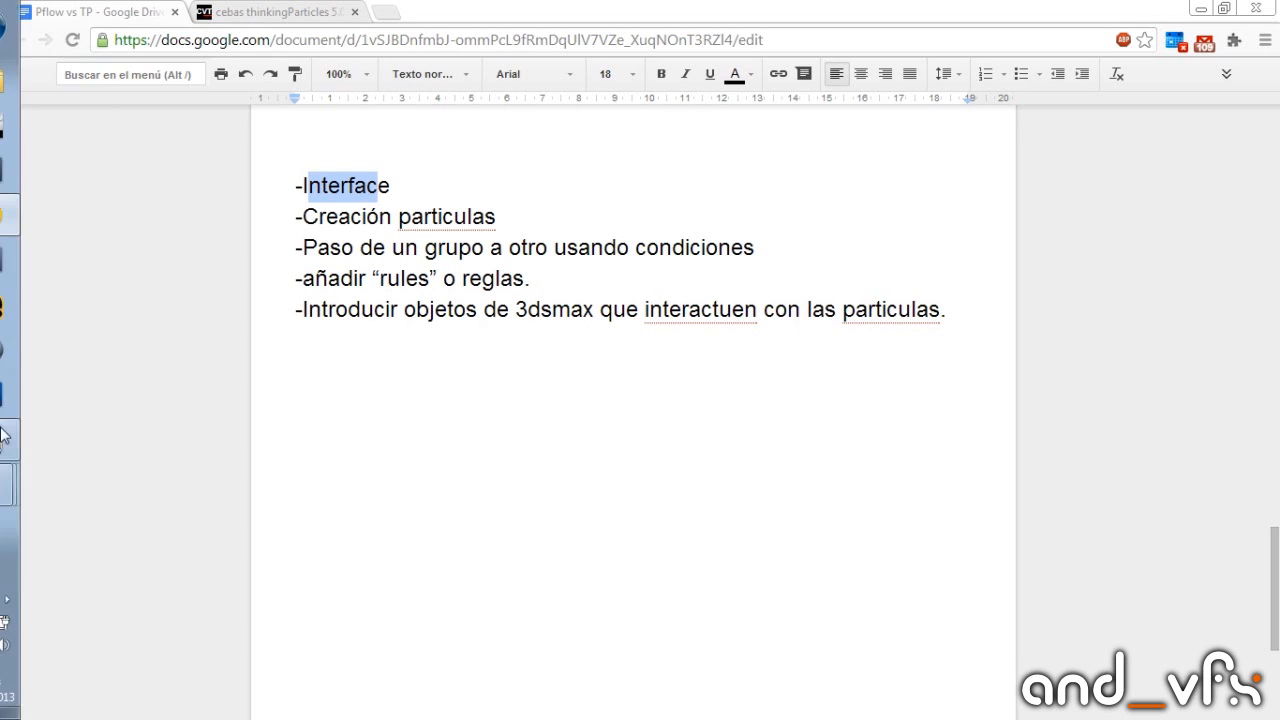
# Switch to 3ds Max and place a Thinking particle system near the back of the perspective grid.
pyautogui.click(28, 441)
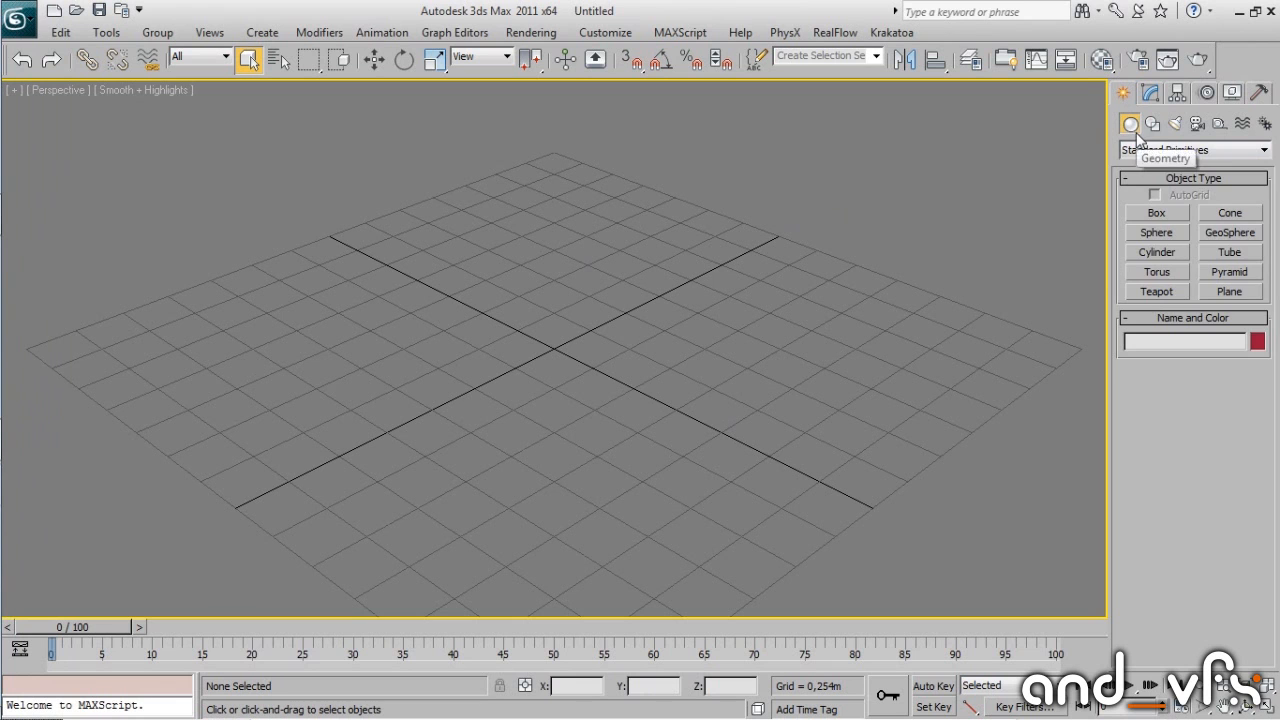
pyautogui.click(1170, 150)
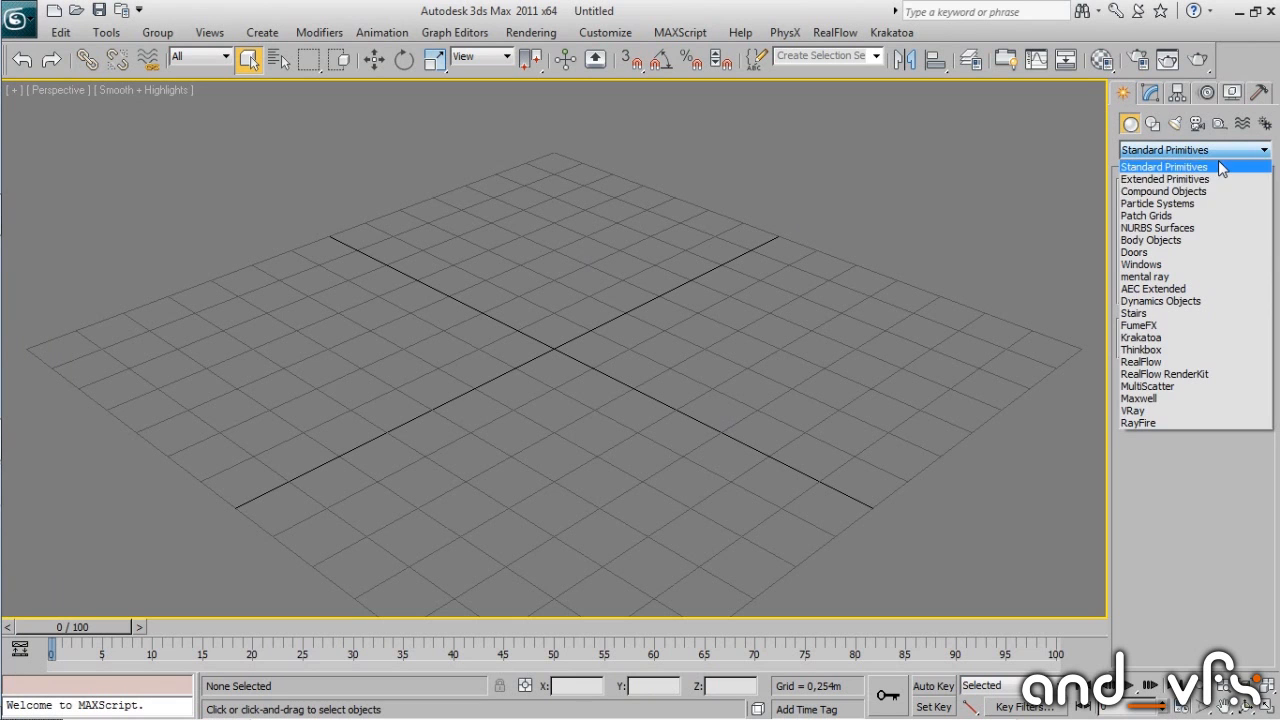
pyautogui.click(1190, 203)
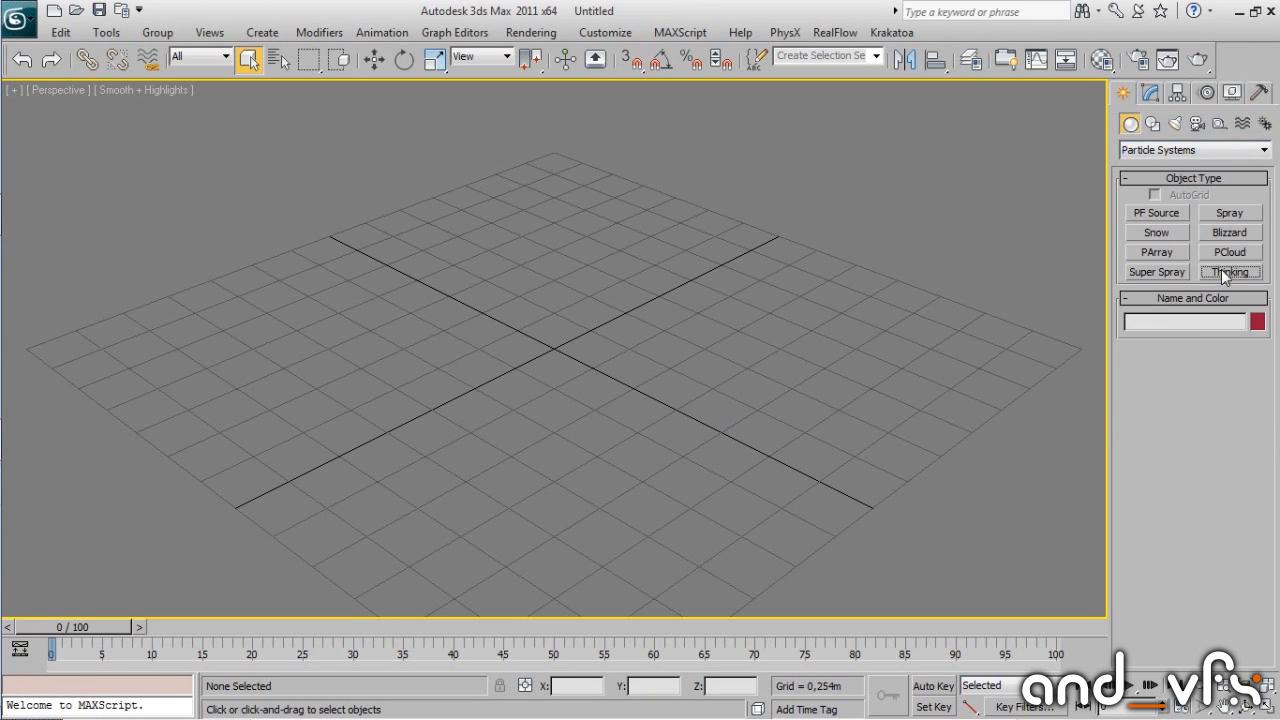
pyautogui.click(1221, 269)
pyautogui.click(560, 208)
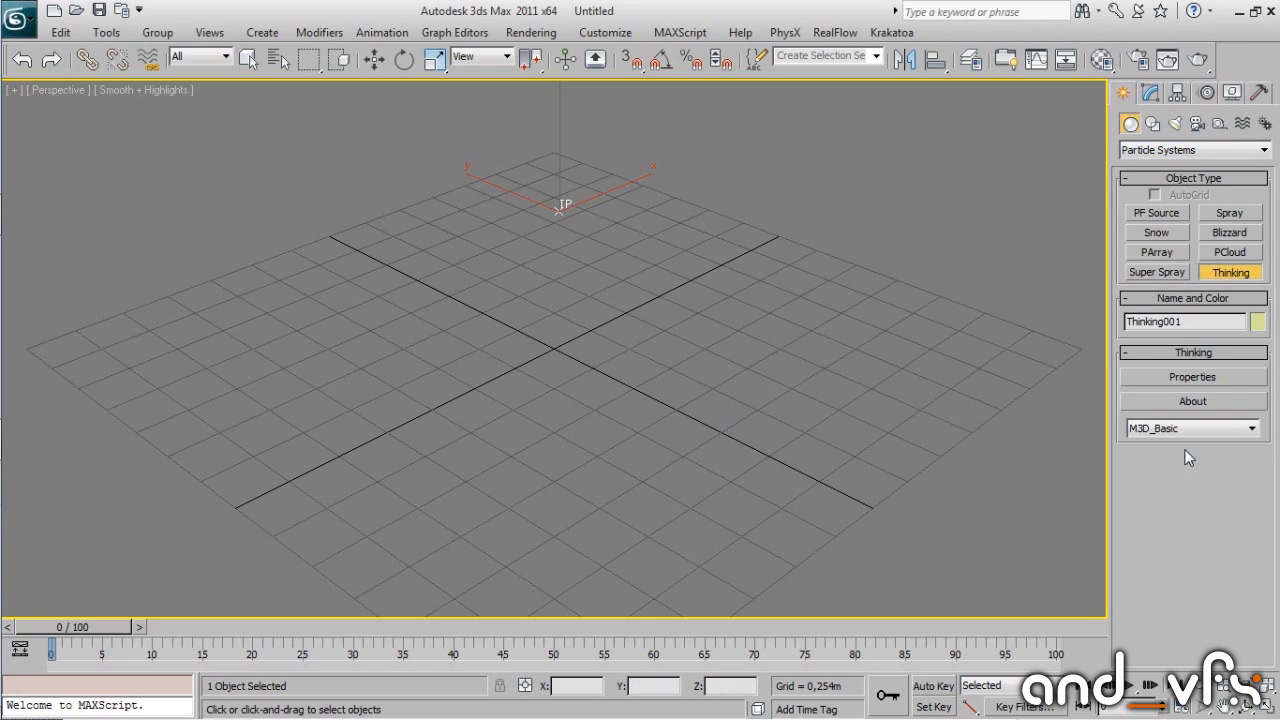
# Open the Thinking system's properties, maximize its window, and make the particle group list taller.
pyautogui.click(1163, 378)
pyautogui.moveTo(658, 92); pyautogui.dragTo(621, 190)
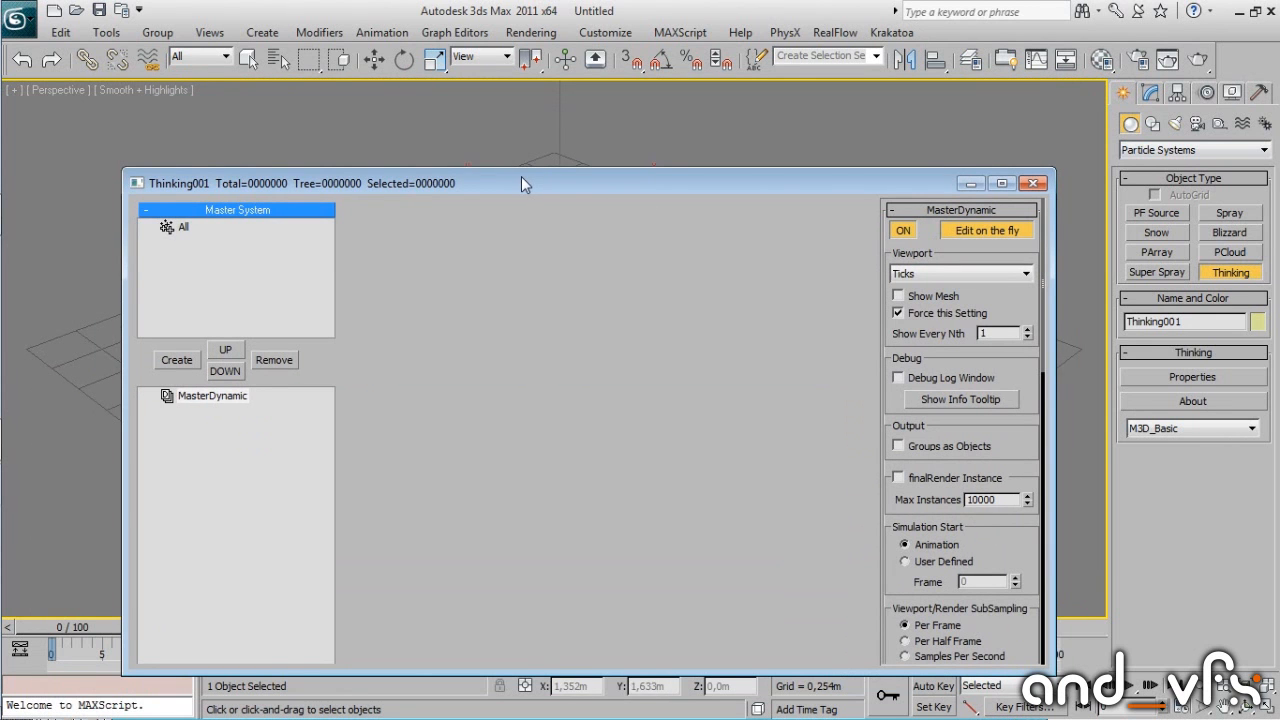
pyautogui.moveTo(521, 177); pyautogui.dragTo(525, 135)
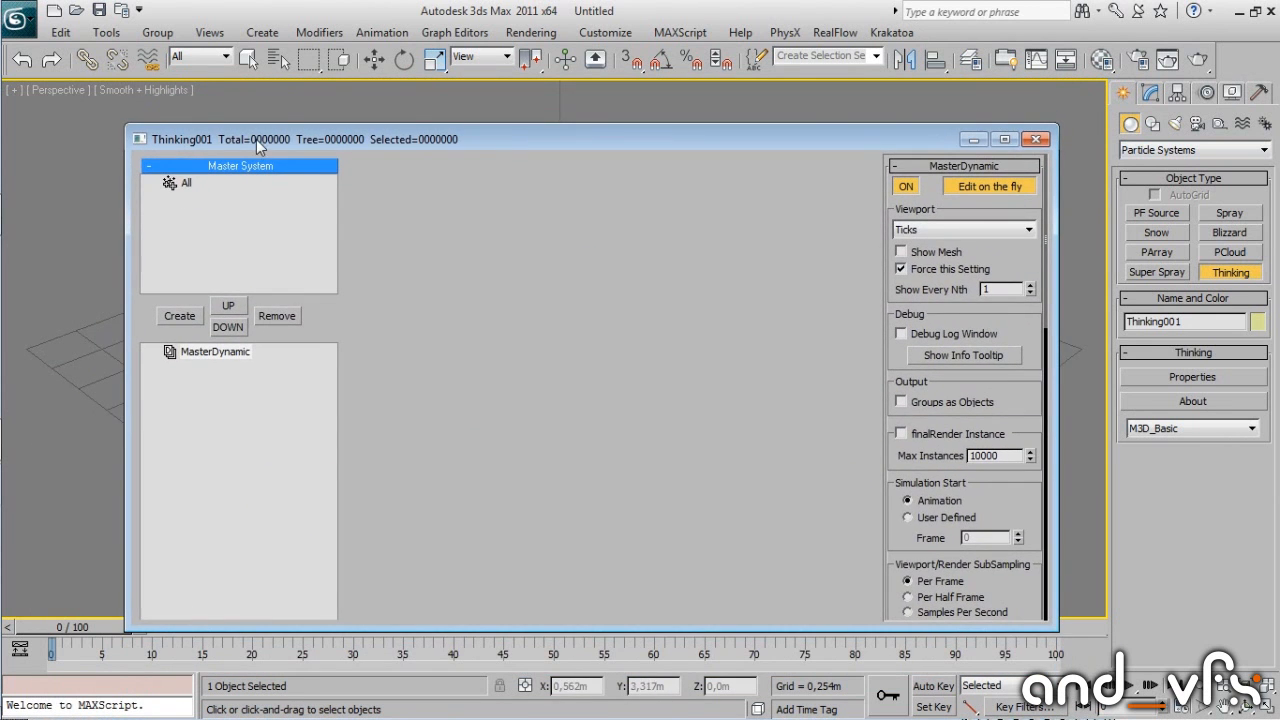
pyautogui.doubleClick(477, 138)
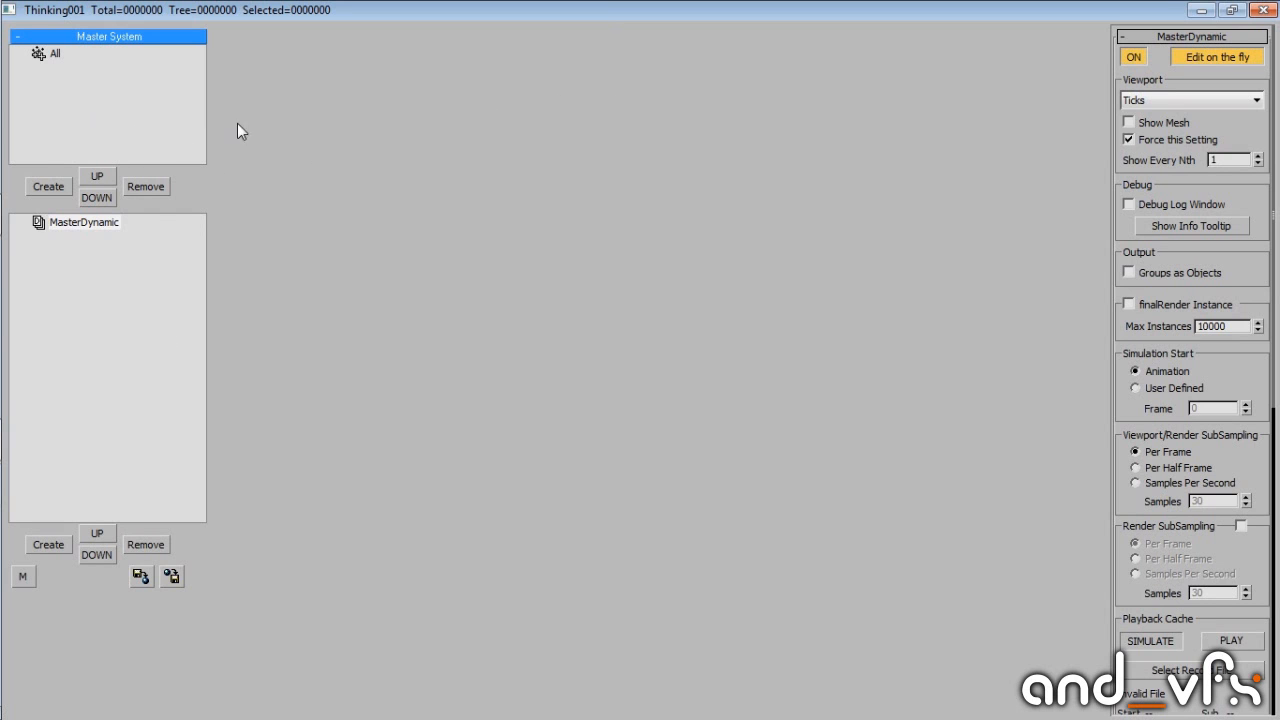
pyautogui.moveTo(174, 167); pyautogui.dragTo(174, 210)
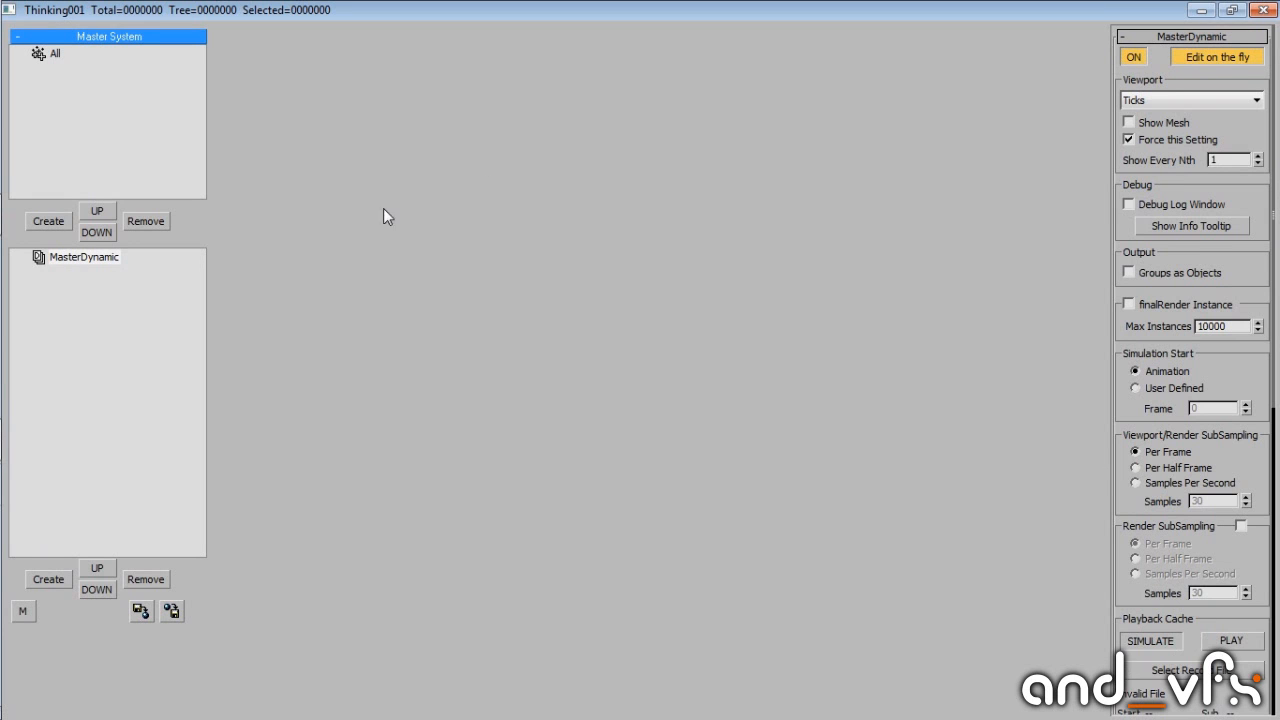
# Create five particle groups under All in the Master System.
pyautogui.click(50, 54)
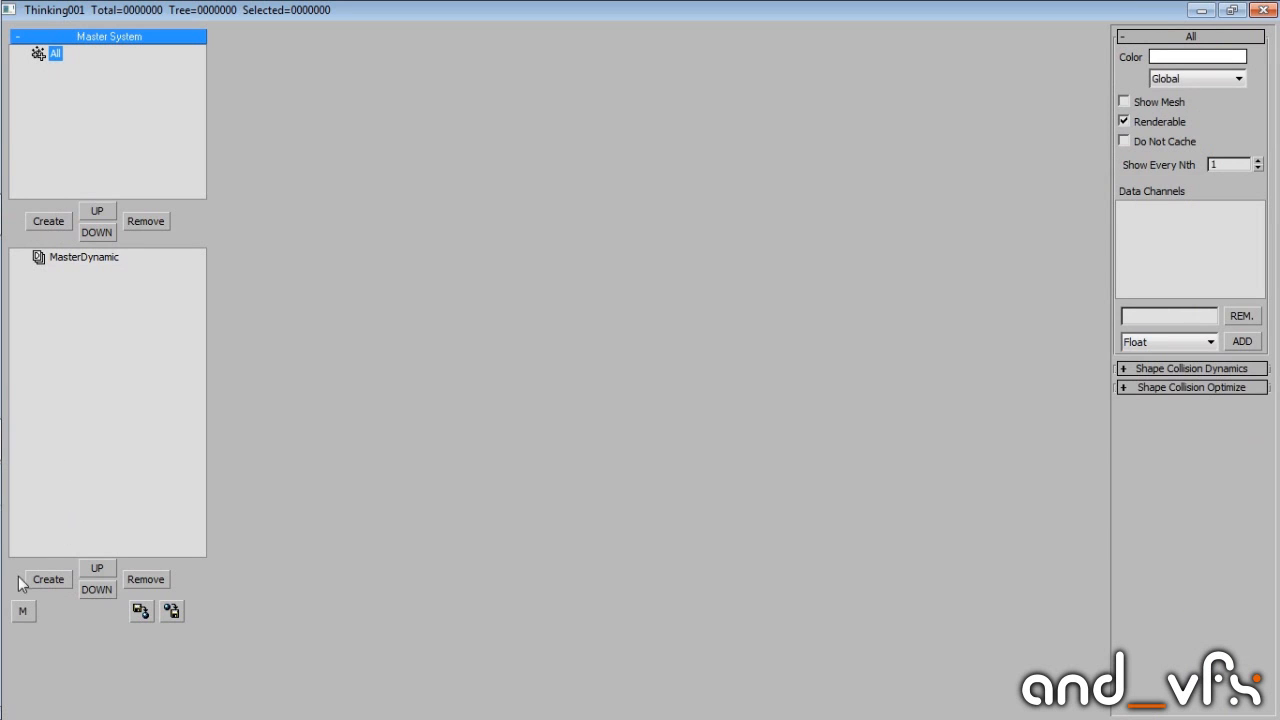
pyautogui.click(48, 221)
pyautogui.click(48, 222)
pyautogui.click(48, 221)
pyautogui.click(48, 221)
pyautogui.click(48, 221)
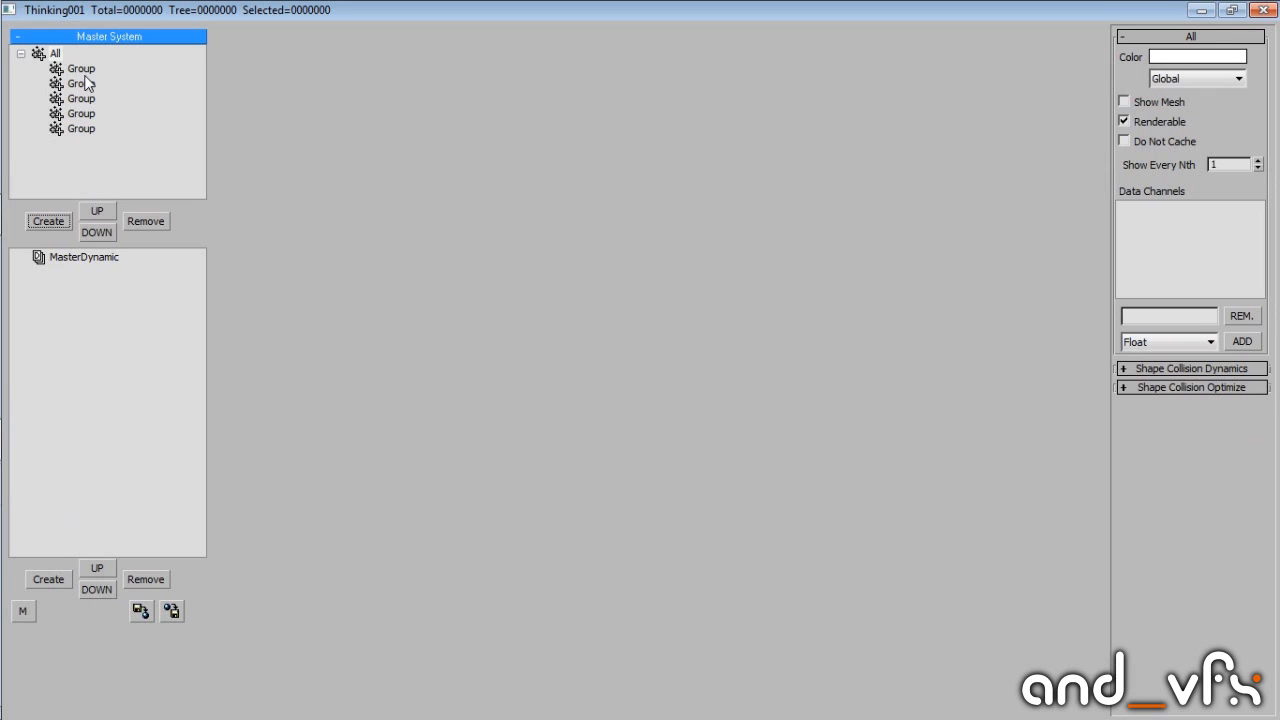
# Remove the last two particle groups from the list under All.
pyautogui.click(81, 69)
pyautogui.click(84, 85)
pyautogui.click(85, 128)
pyautogui.click(146, 221)
pyautogui.click(90, 114)
pyautogui.click(140, 220)
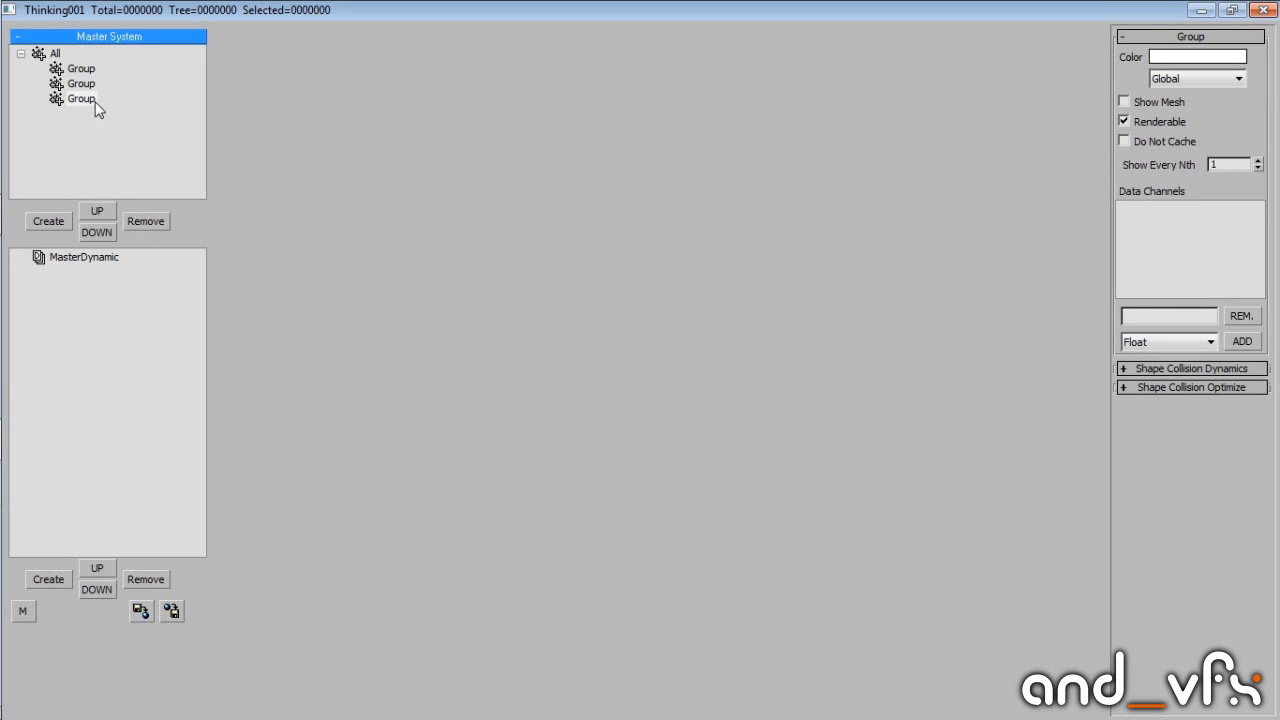
# Rename the first two groups as Rojo and azul, and remove the third group.
pyautogui.click(86, 99)
pyautogui.click(90, 68)
pyautogui.click(100, 69)
pyautogui.write('Rojo')
pyautogui.press('Return')
pyautogui.click(72, 85)
pyautogui.click(84, 86)
pyautogui.write('azul')
pyautogui.press('Return')
pyautogui.click(88, 98)
pyautogui.click(141, 223)
# Create two subgroups inside the Rojo group.
pyautogui.click(78, 68)
pyautogui.click(76, 70)
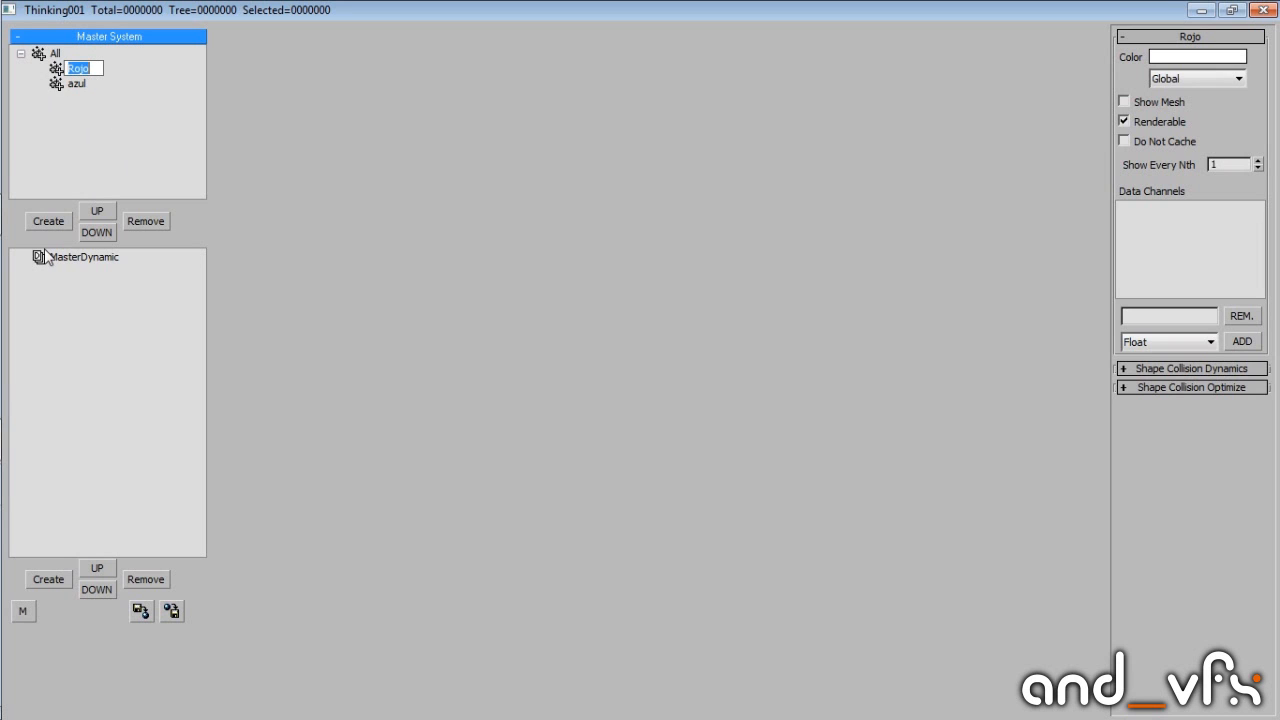
pyautogui.click(45, 223)
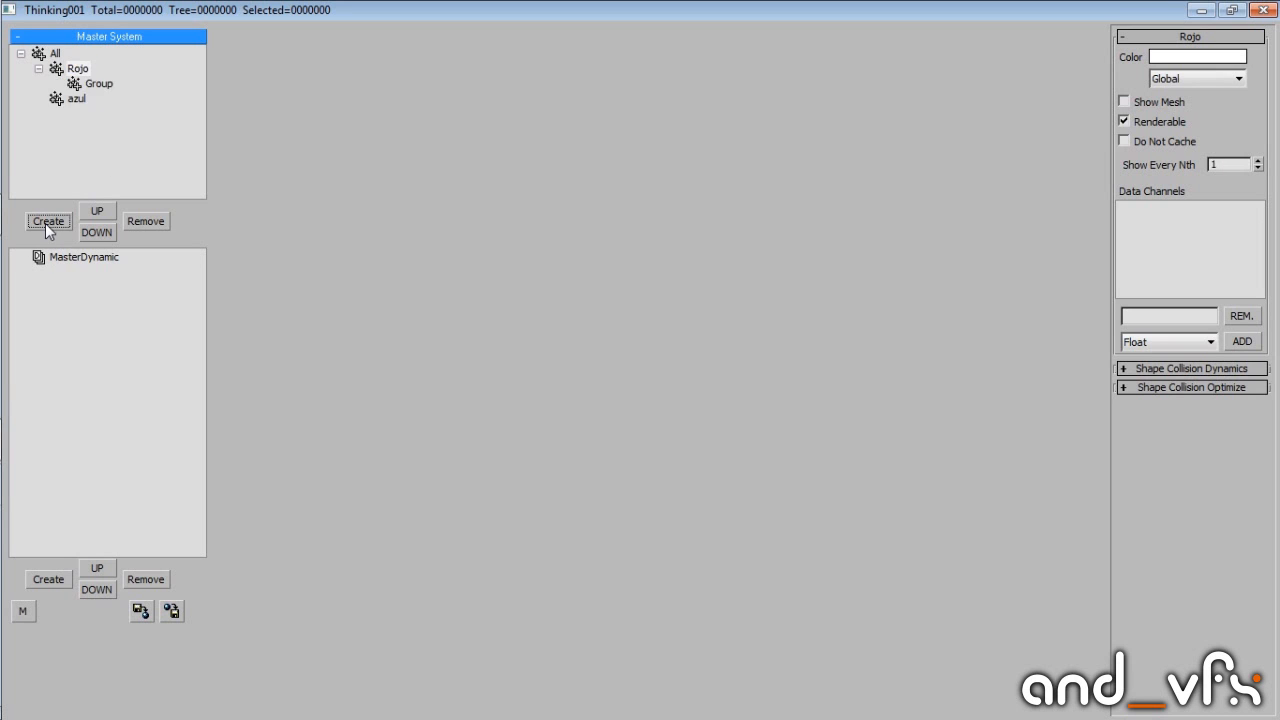
pyautogui.click(45, 223)
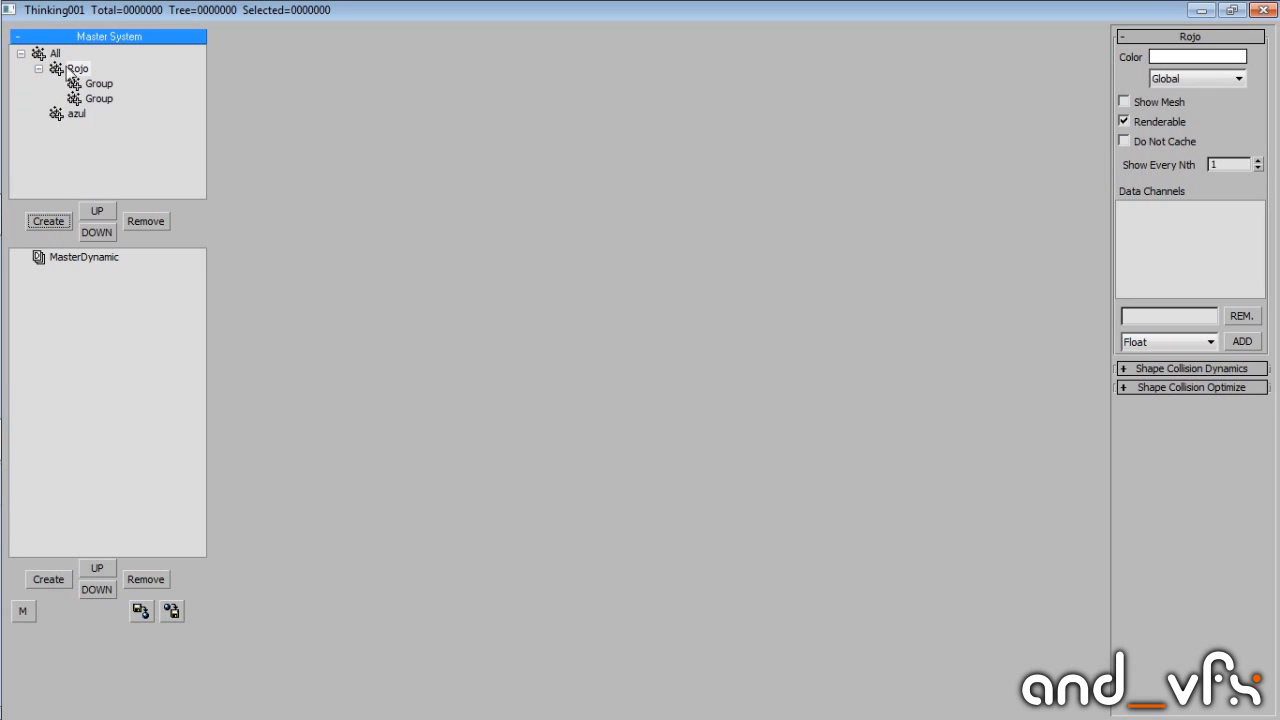
# Remove both subgroups from the Rojo group.
pyautogui.click(107, 95)
pyautogui.click(163, 221)
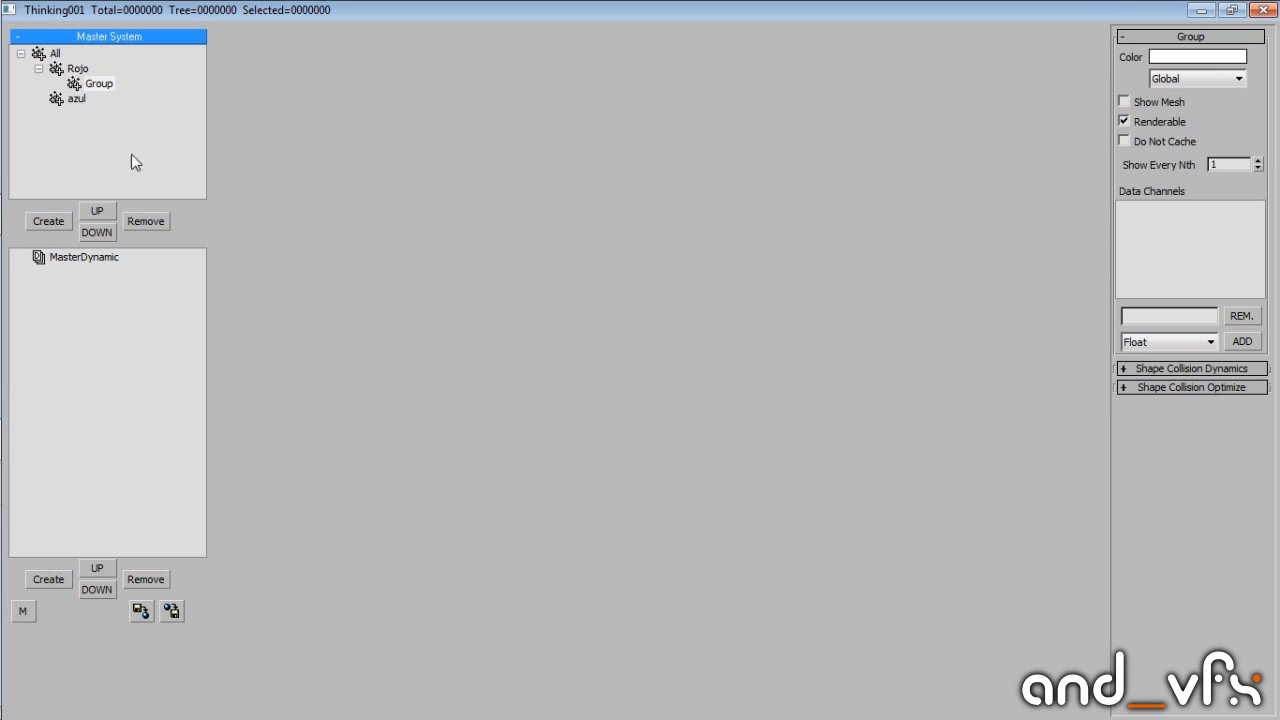
pyautogui.click(96, 84)
pyautogui.click(84, 68)
pyautogui.moveTo(102, 82); pyautogui.dragTo(60, 100)
pyautogui.click(140, 222)
# Set the Rojo group's particle color to pure red (255, 0, 0).
pyautogui.click(77, 70)
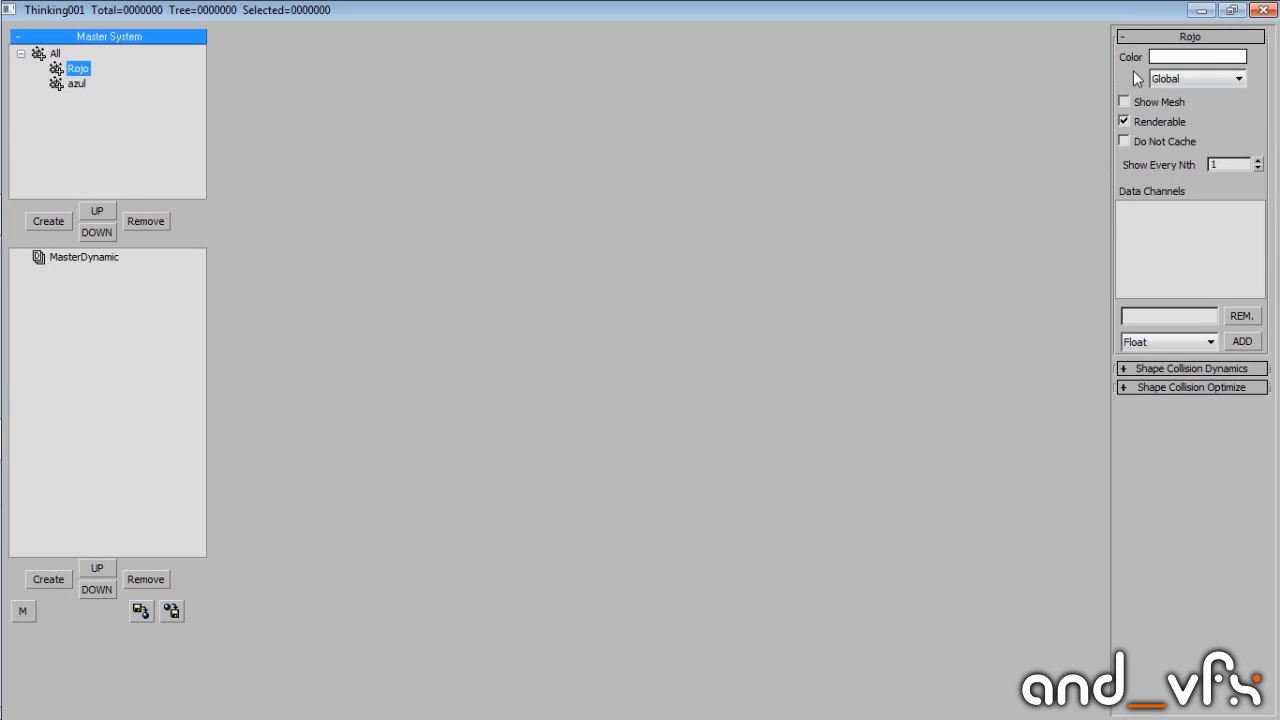
pyautogui.click(78, 68)
pyautogui.click(1188, 56)
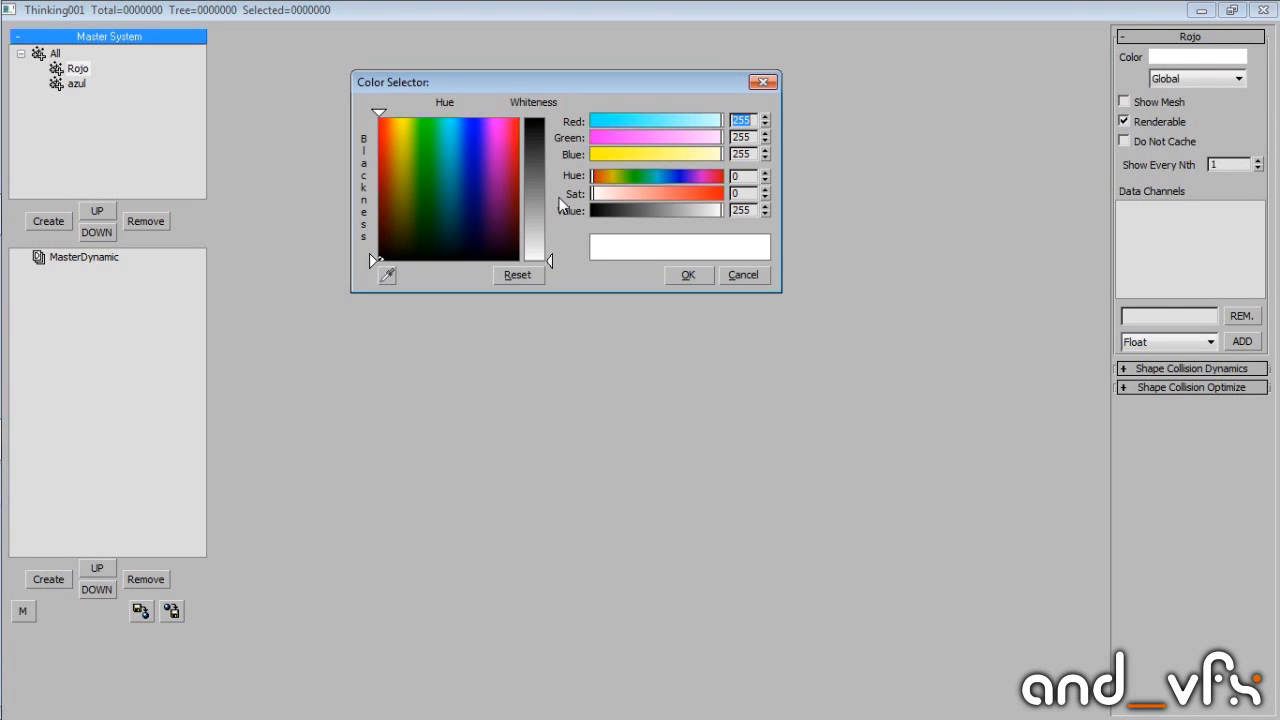
pyautogui.click(378, 119)
pyautogui.click(538, 119)
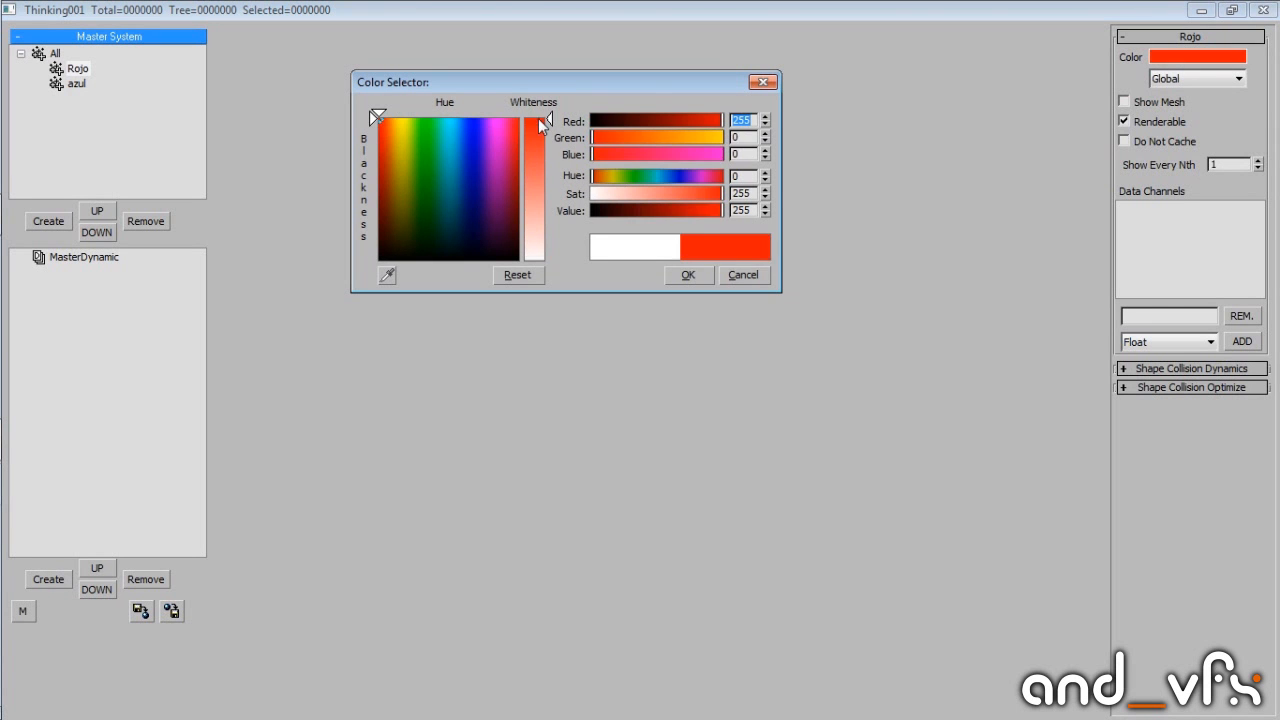
pyautogui.click(700, 278)
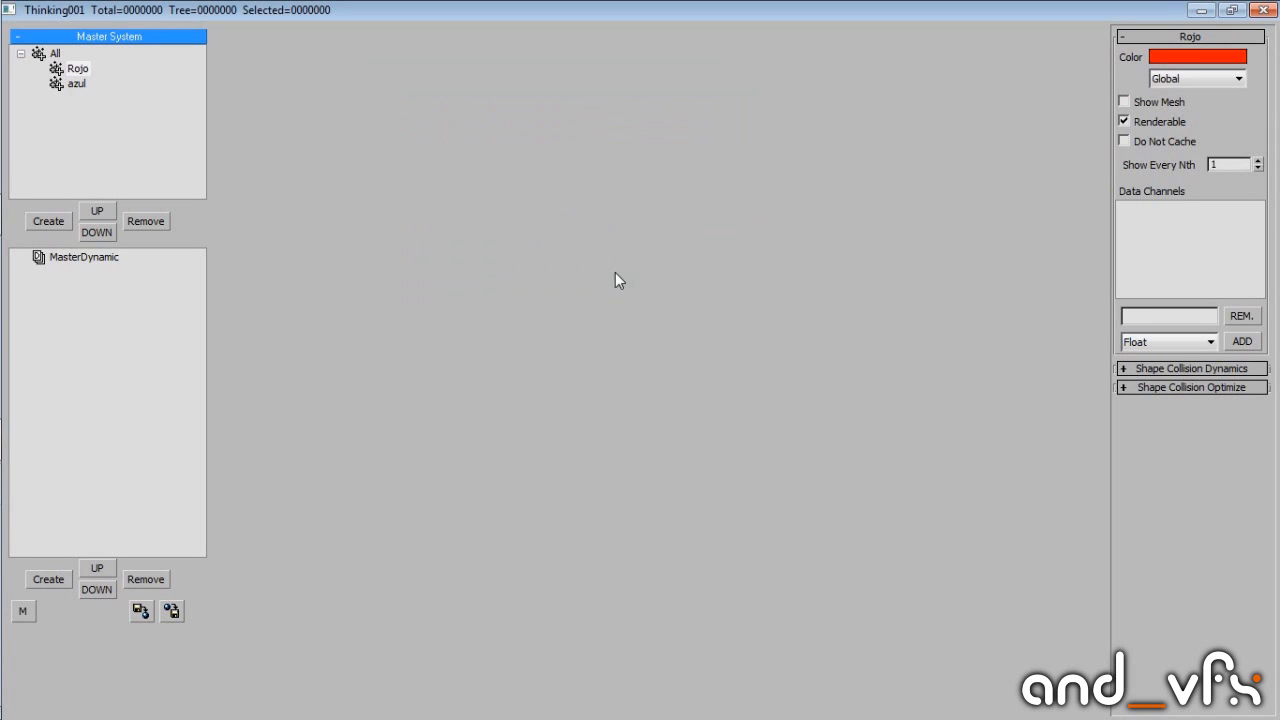
# Set the azul group's particle color to a fully saturated blue with hue 163.
pyautogui.click(70, 83)
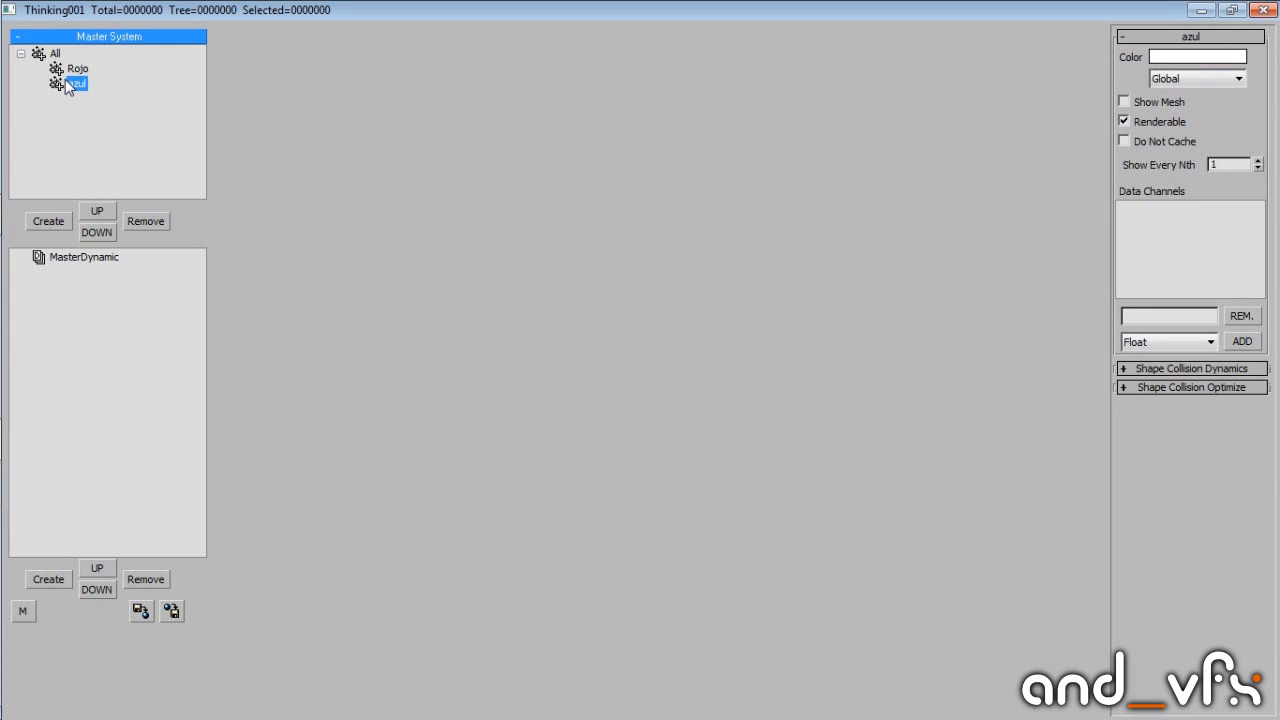
pyautogui.click(1198, 58)
pyautogui.click(466, 118)
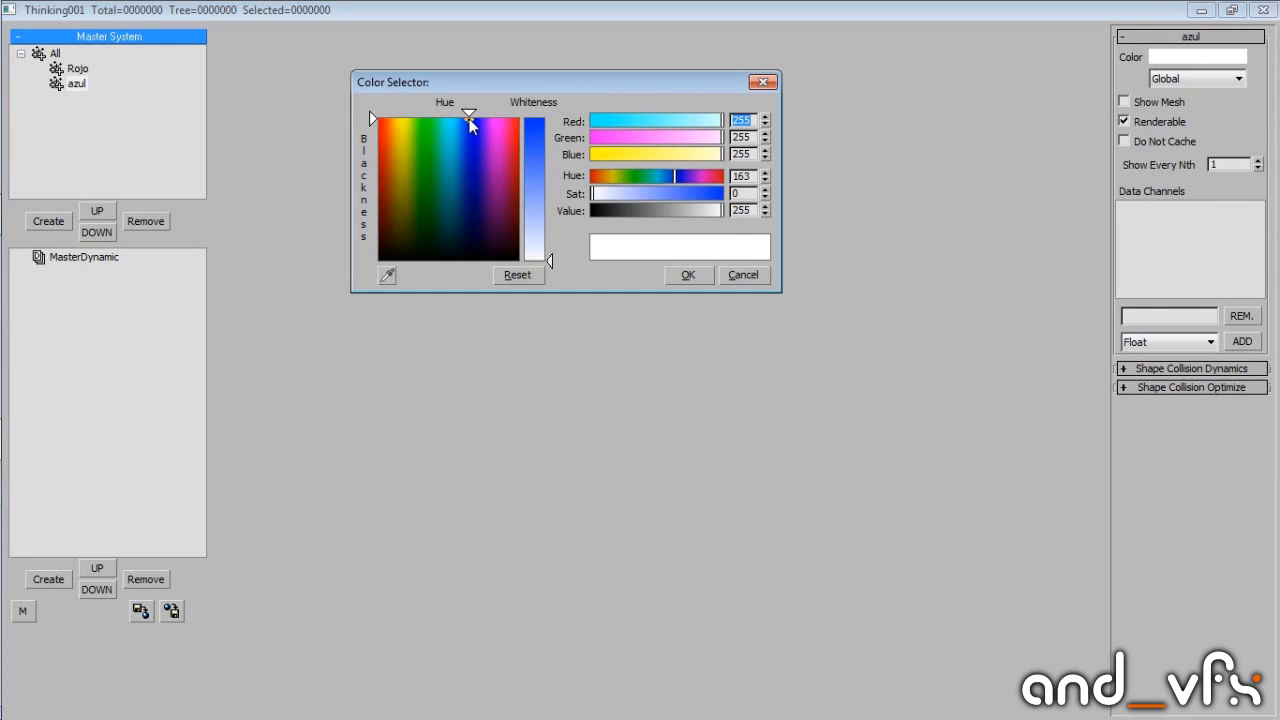
pyautogui.click(529, 118)
pyautogui.click(682, 275)
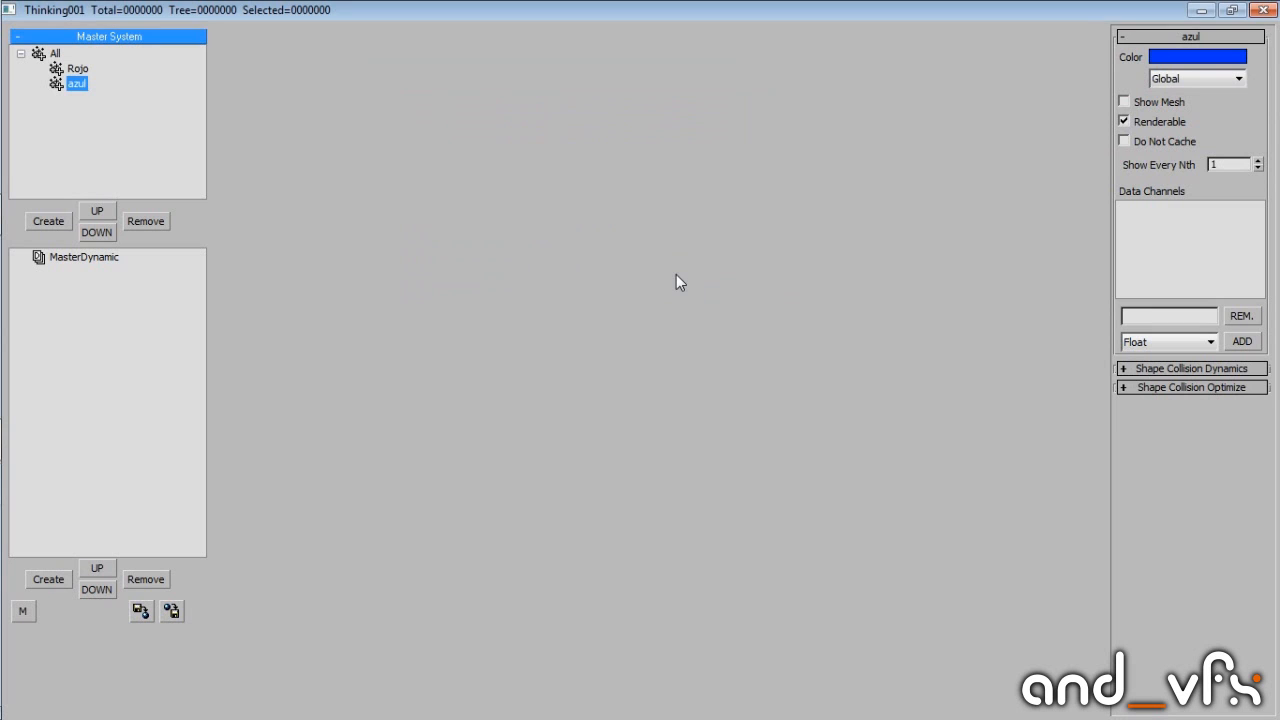
# Show the MasterDynamic settings and toggle Edit on the fly off and back on.
pyautogui.click(109, 396)
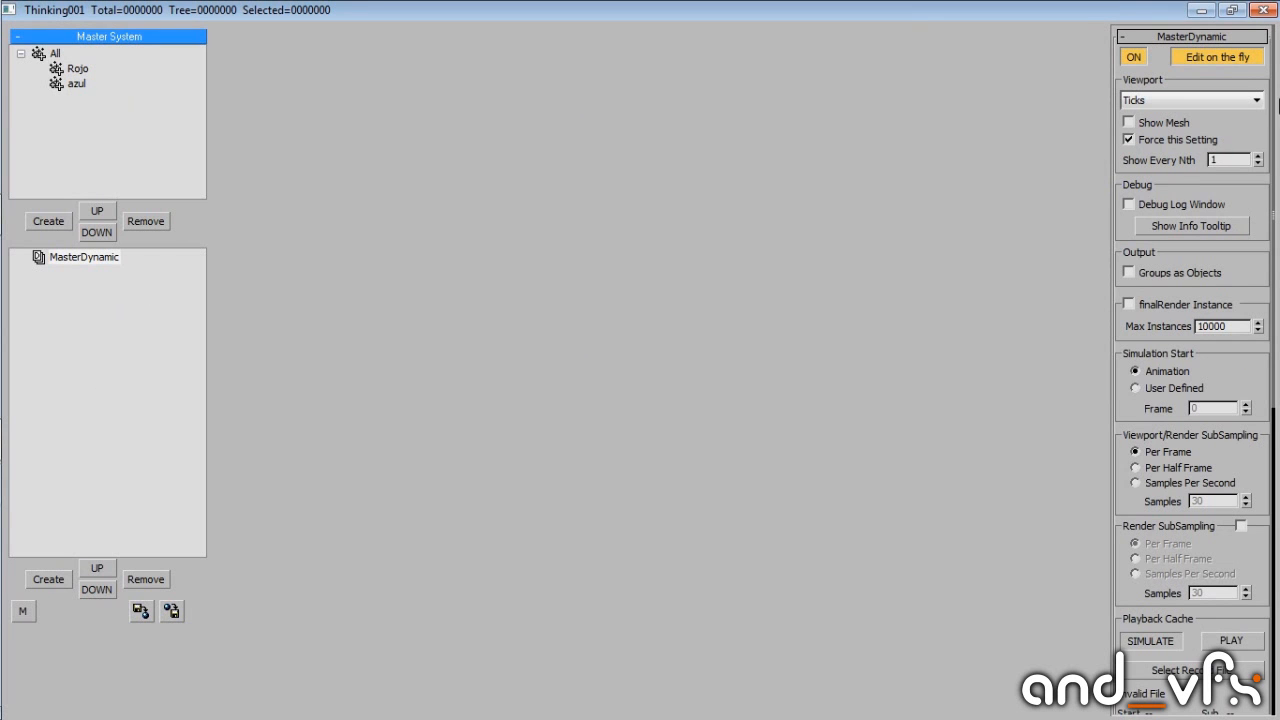
pyautogui.moveTo(3, 85)
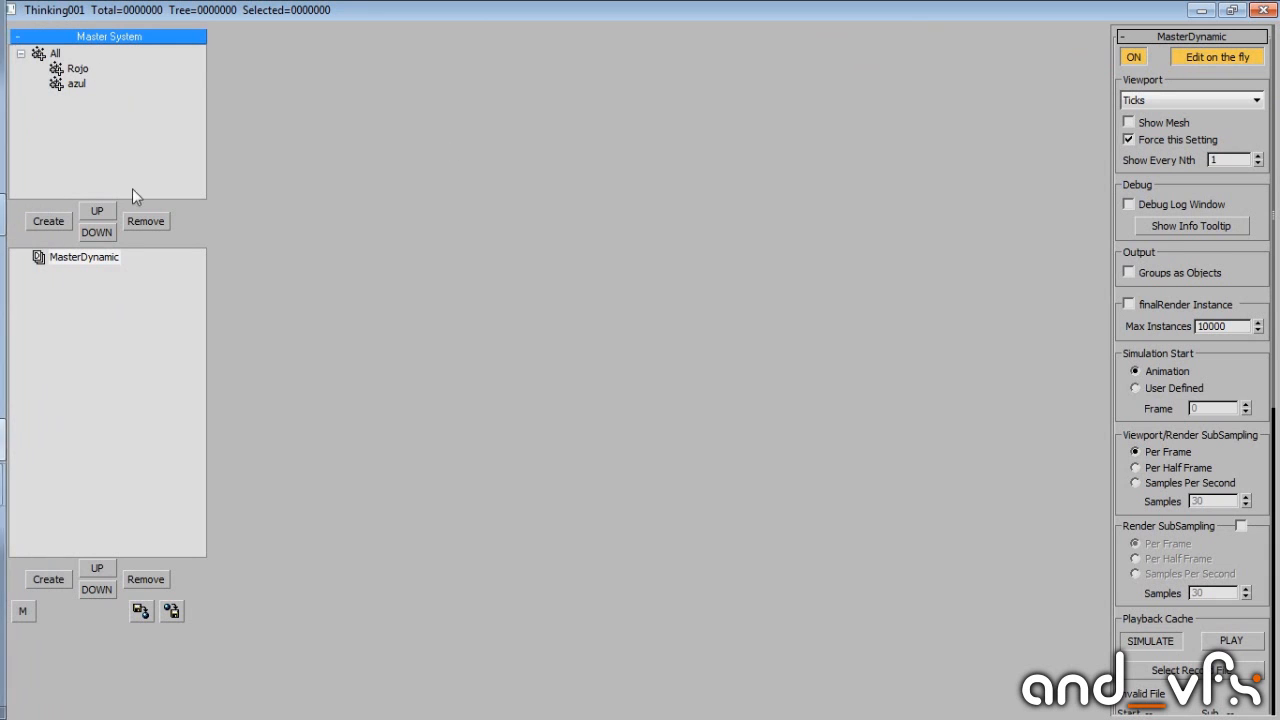
pyautogui.click(144, 341)
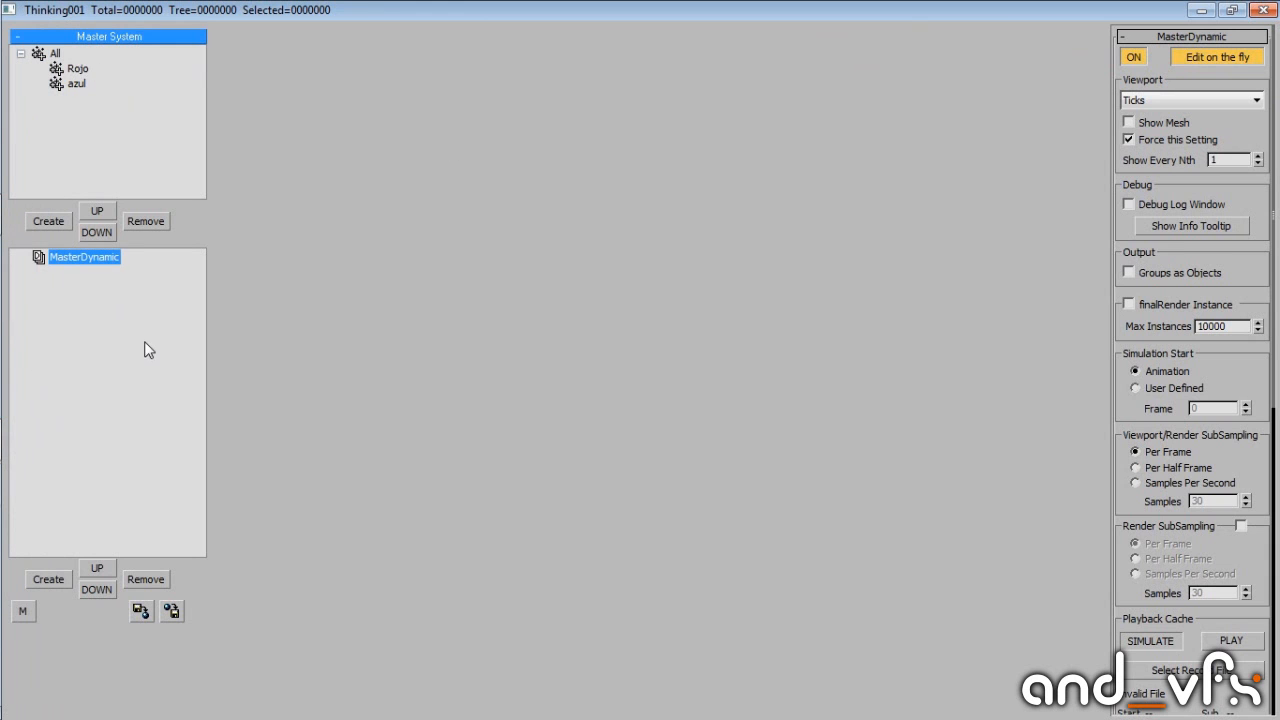
pyautogui.click(1218, 57)
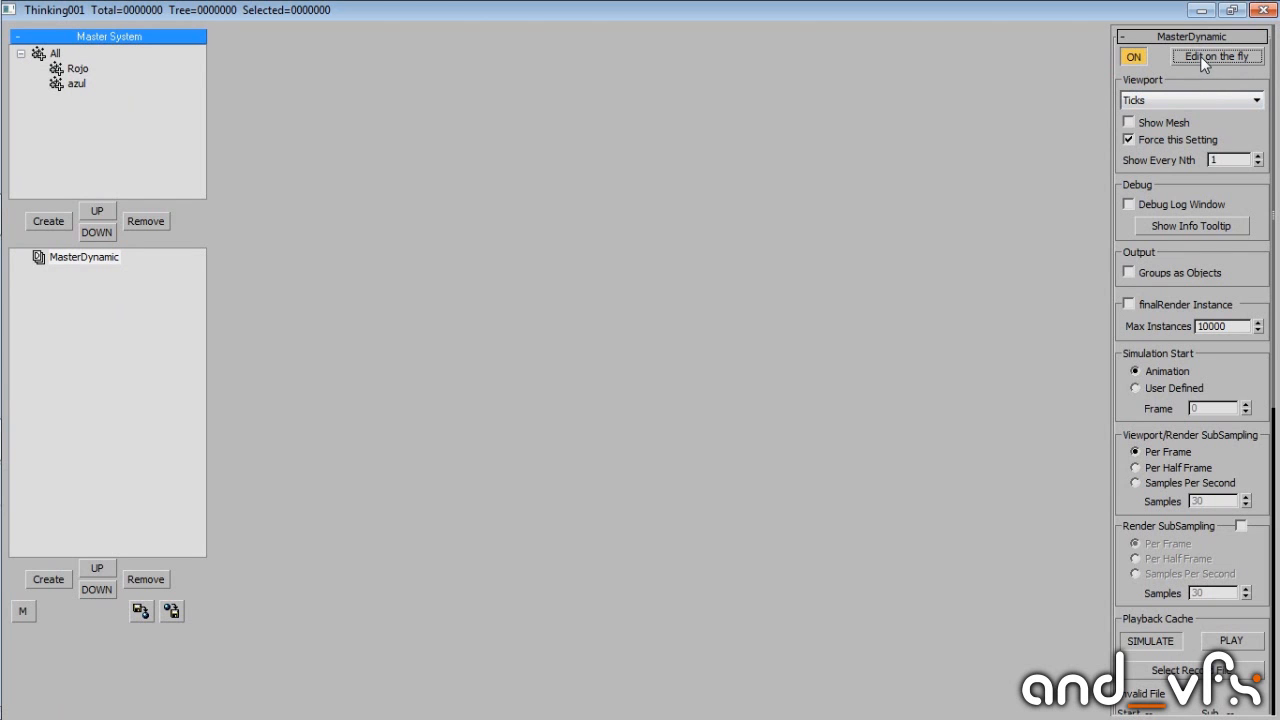
pyautogui.click(1200, 57)
# Restore the Thinking001 window to a smaller floating size and keep the time slider at frame 0.
pyautogui.doubleClick(885, 10)
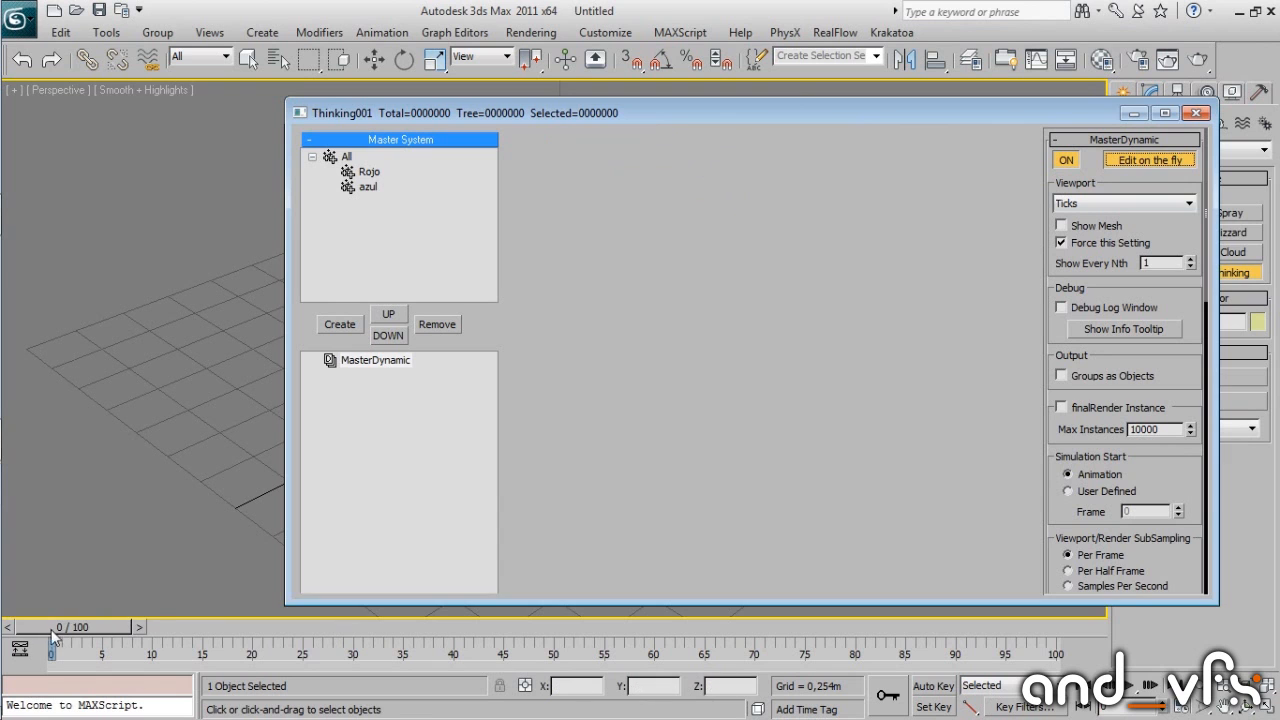
pyautogui.moveTo(51, 631); pyautogui.dragTo(9, 631)
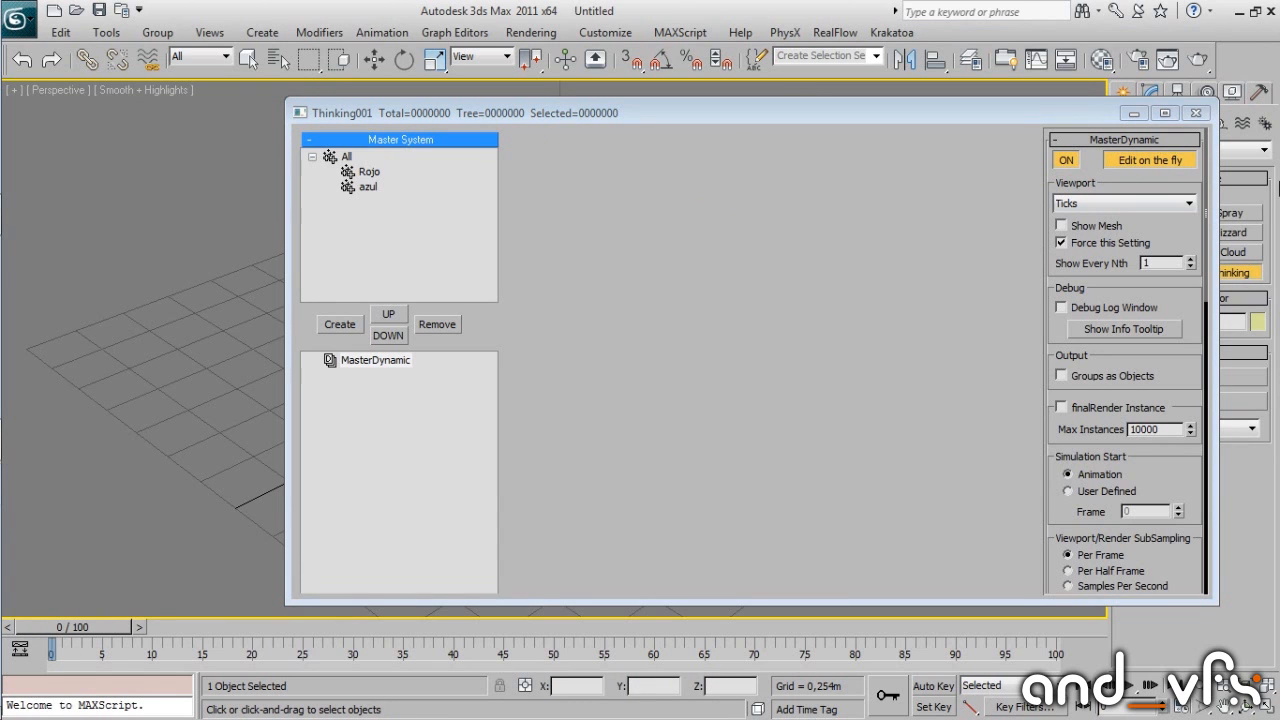
# Turn off Edit on the fly for MasterDynamic, advance the time slider to frame 25, and toggle the option on and off again.
pyautogui.click(1126, 162)
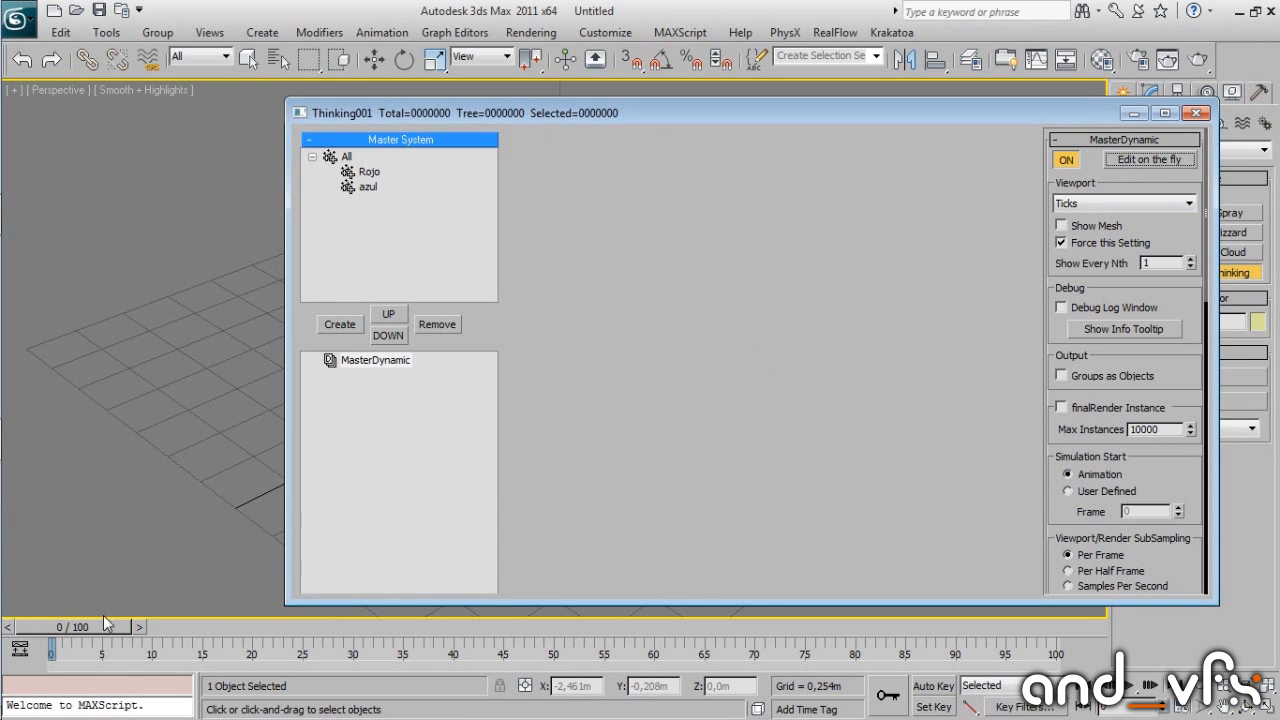
pyautogui.moveTo(100, 626); pyautogui.dragTo(328, 630)
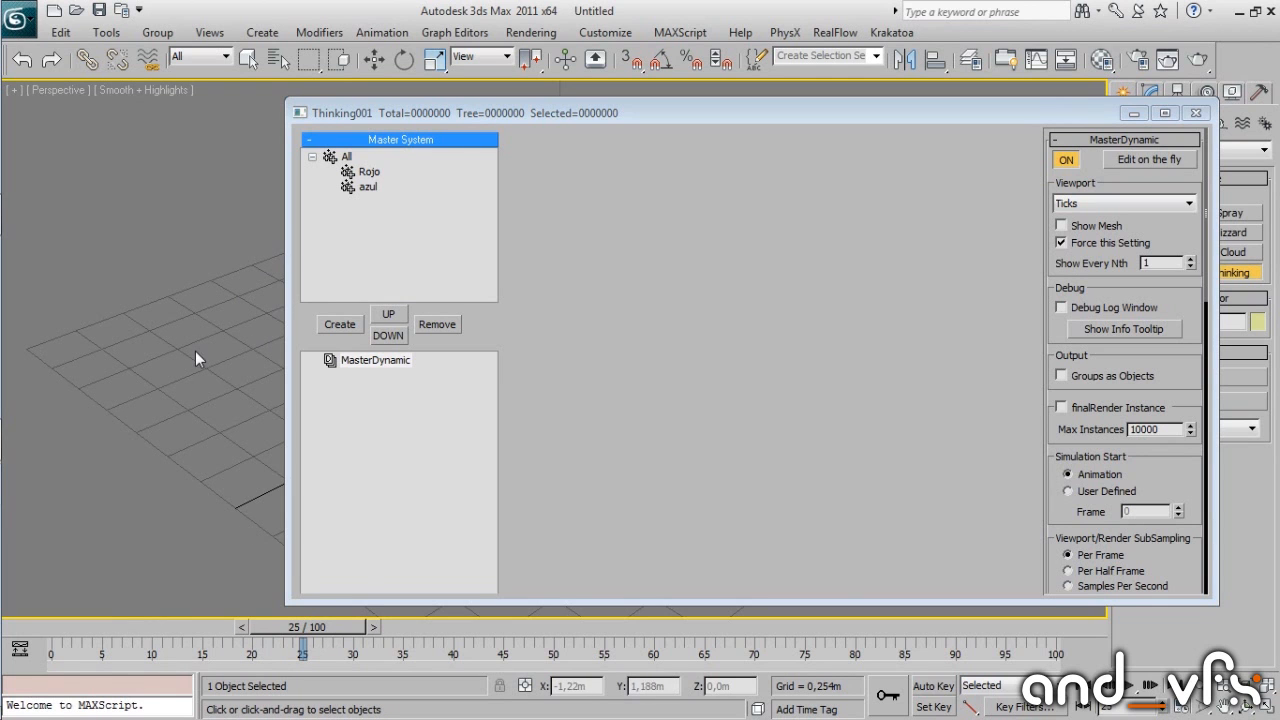
pyautogui.click(1140, 160)
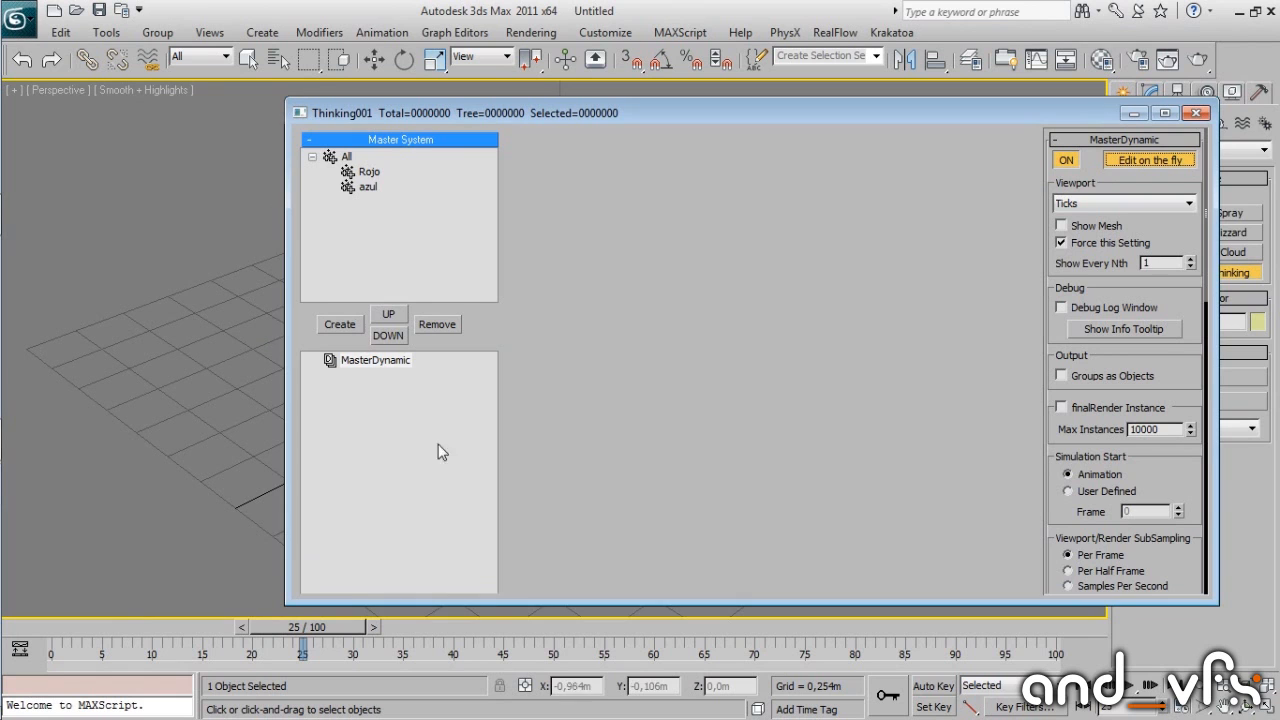
pyautogui.click(1158, 161)
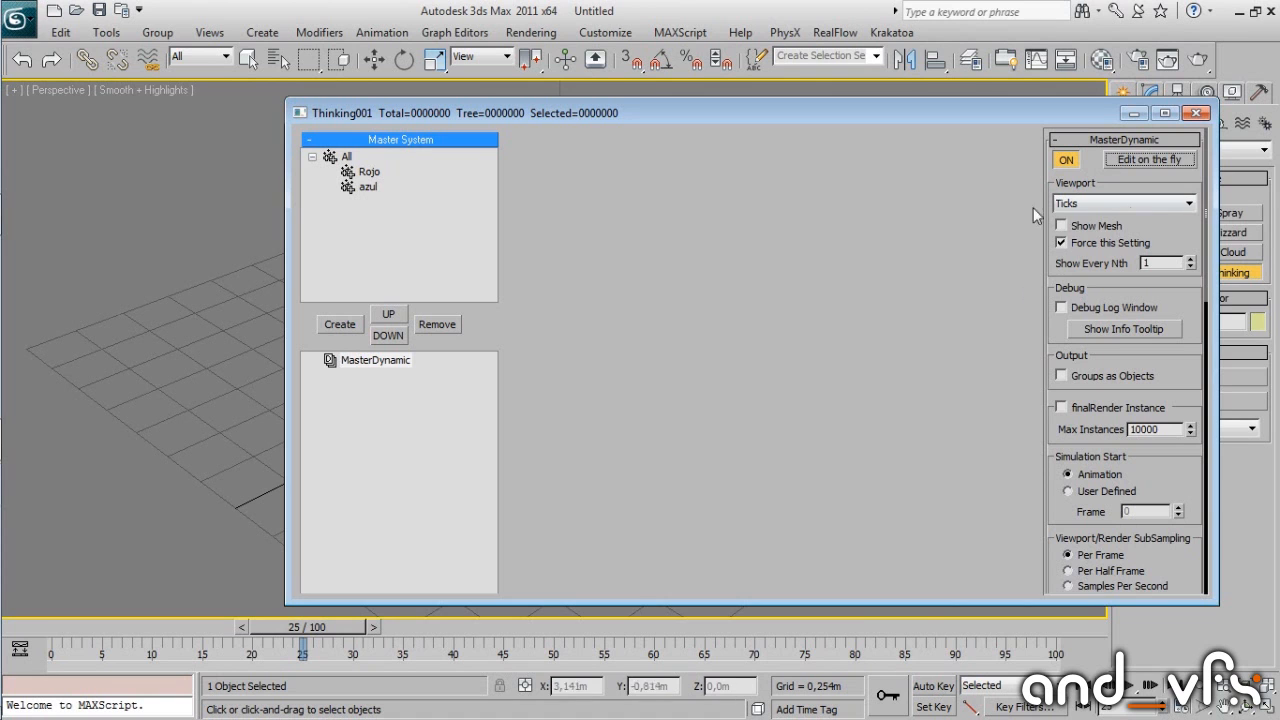
# Review the viewport particle display types, keep Ticks, and maximize the Thinking001 window.
pyautogui.click(1127, 204)
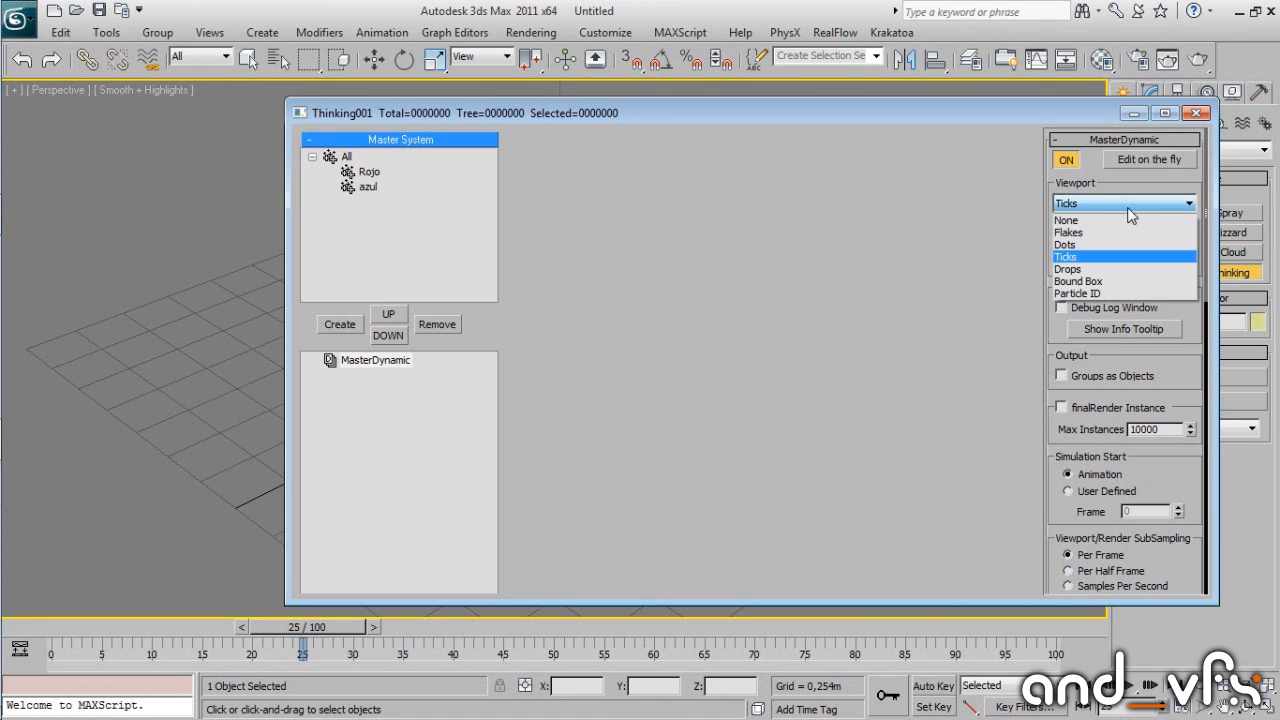
pyautogui.click(1074, 258)
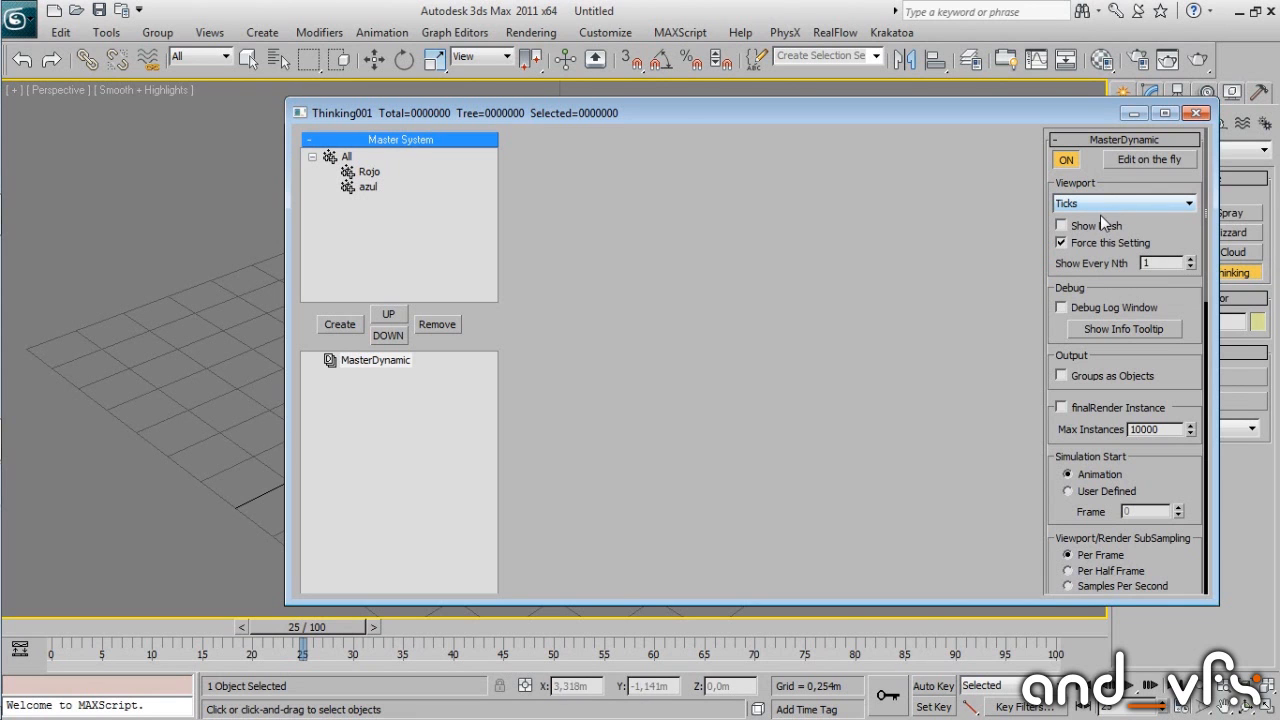
pyautogui.moveTo(654, 115); pyautogui.dragTo(596, 113)
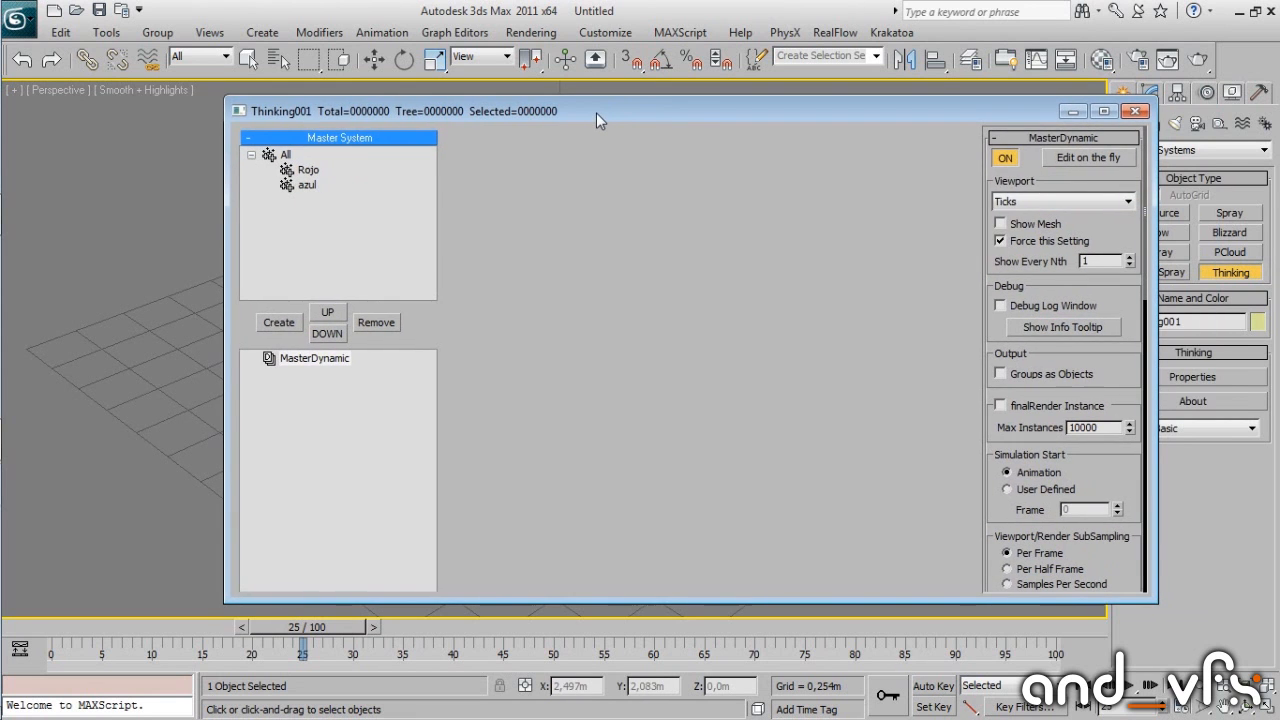
pyautogui.doubleClick(596, 113)
# Toggle Show Mesh on and back off for MasterDynamic, leaving the Thinking001 window maximized.
pyautogui.click(1141, 124)
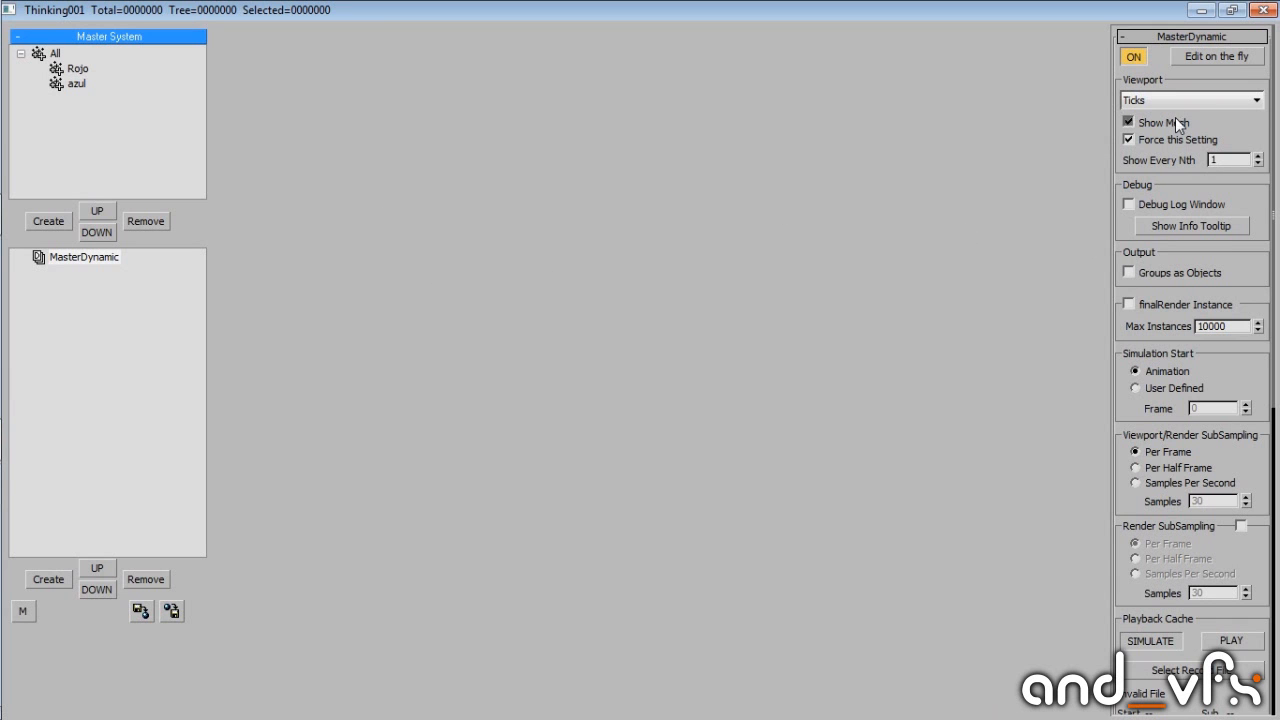
pyautogui.moveTo(670, 7); pyautogui.dragTo(554, 106)
pyautogui.doubleClick(554, 106)
pyautogui.click(1130, 123)
# Create three DynamicSets under MasterDynamic.
pyautogui.click(42, 582)
pyautogui.click(42, 582)
pyautogui.click(42, 582)
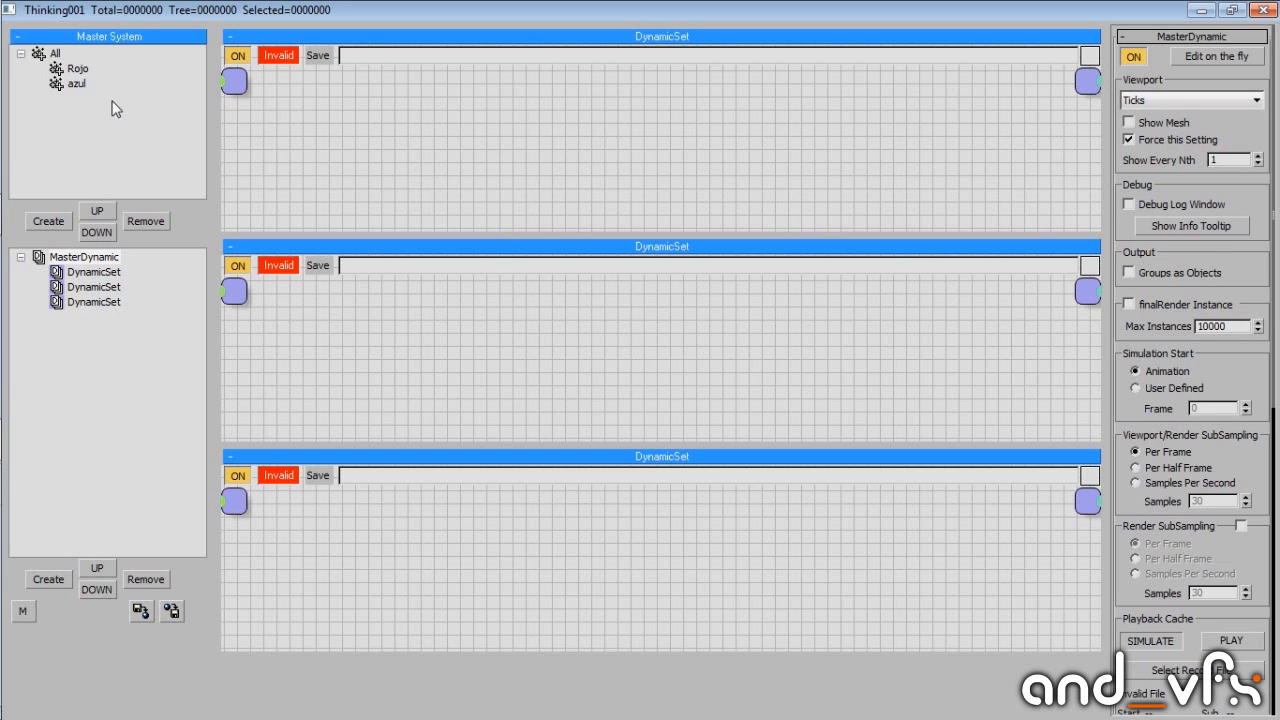
# Create two nested DynamicSets inside the first DynamicSet.
pyautogui.click(88, 271)
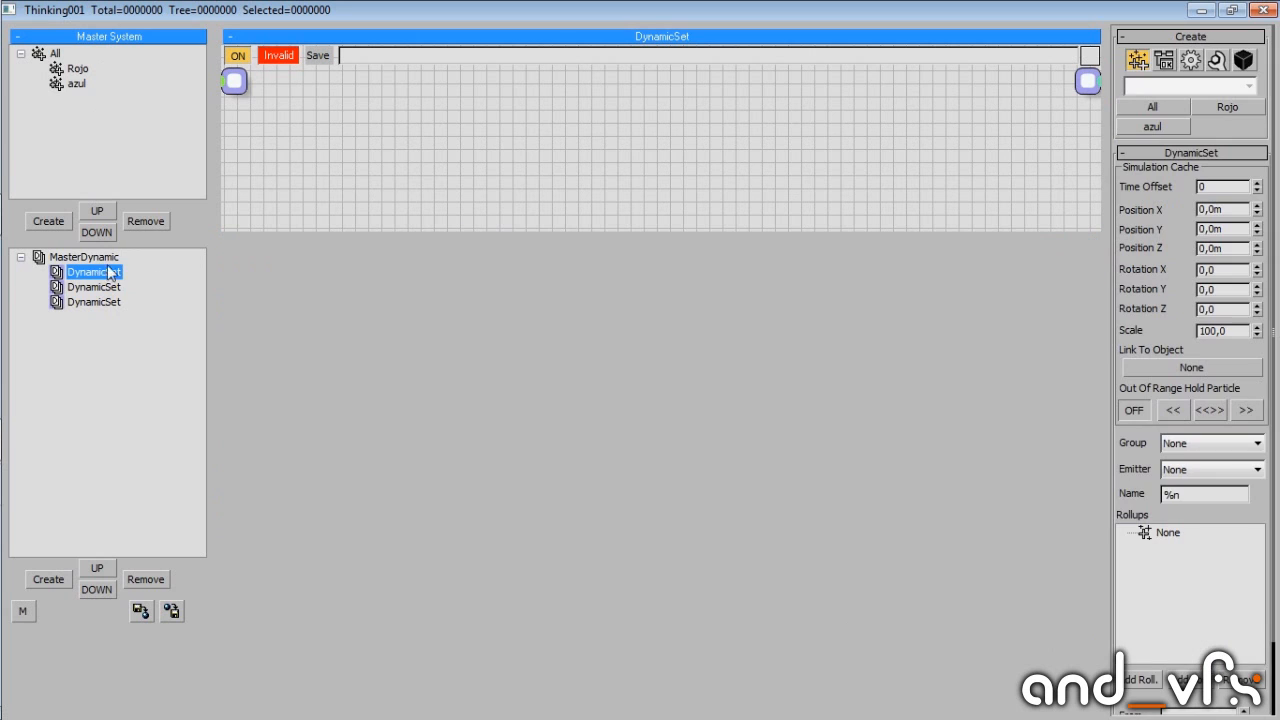
pyautogui.click(40, 583)
pyautogui.click(40, 583)
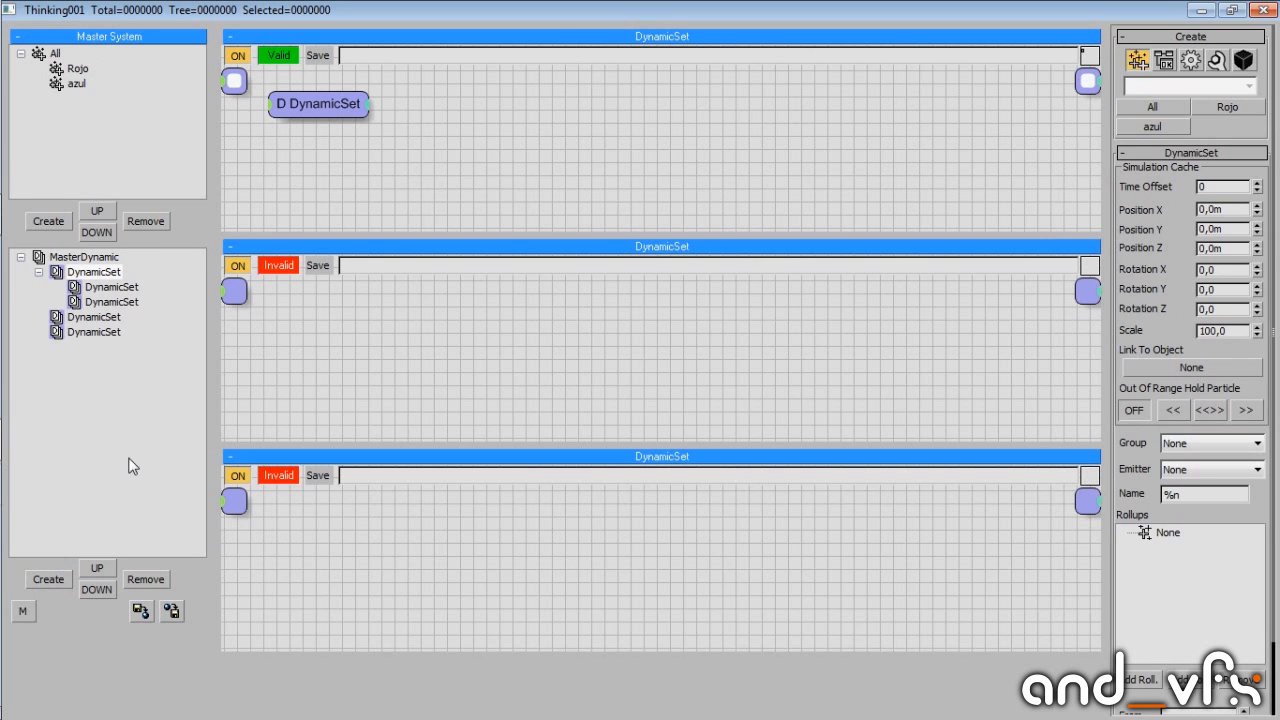
# Remove both nested DynamicSets from the first DynamicSet.
pyautogui.click(95, 287)
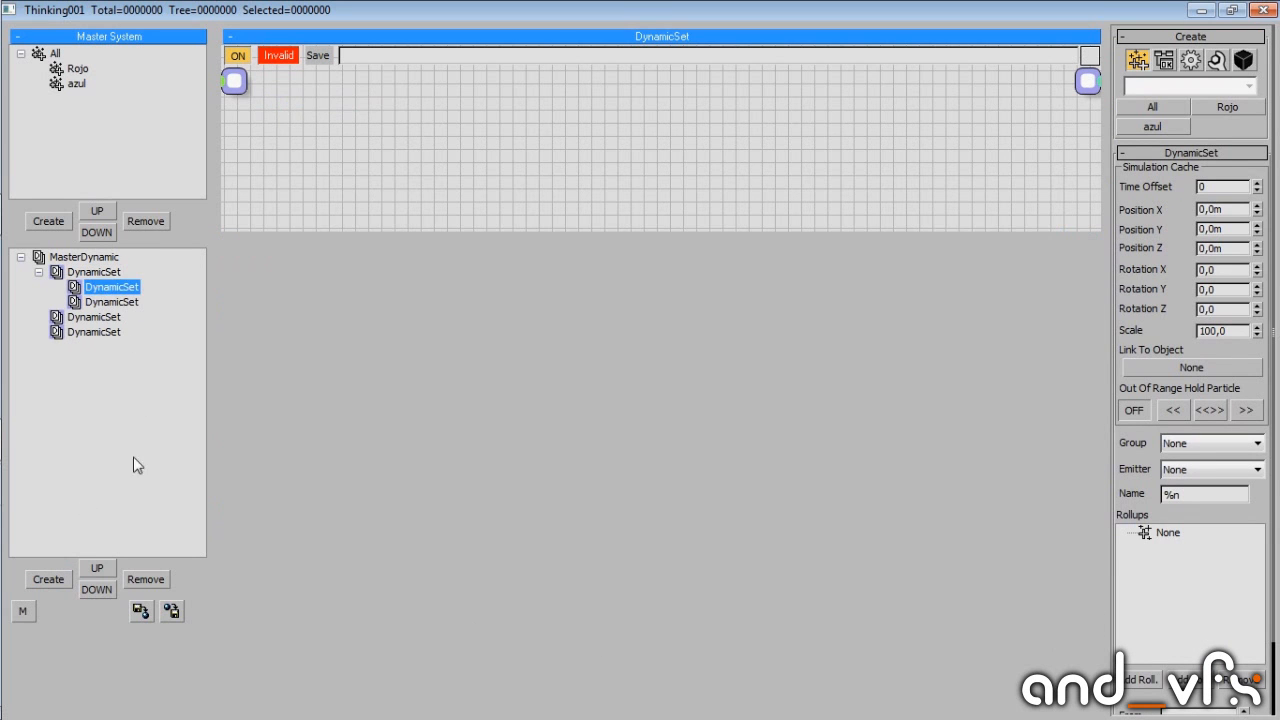
pyautogui.click(97, 567)
pyautogui.click(133, 581)
pyautogui.click(133, 581)
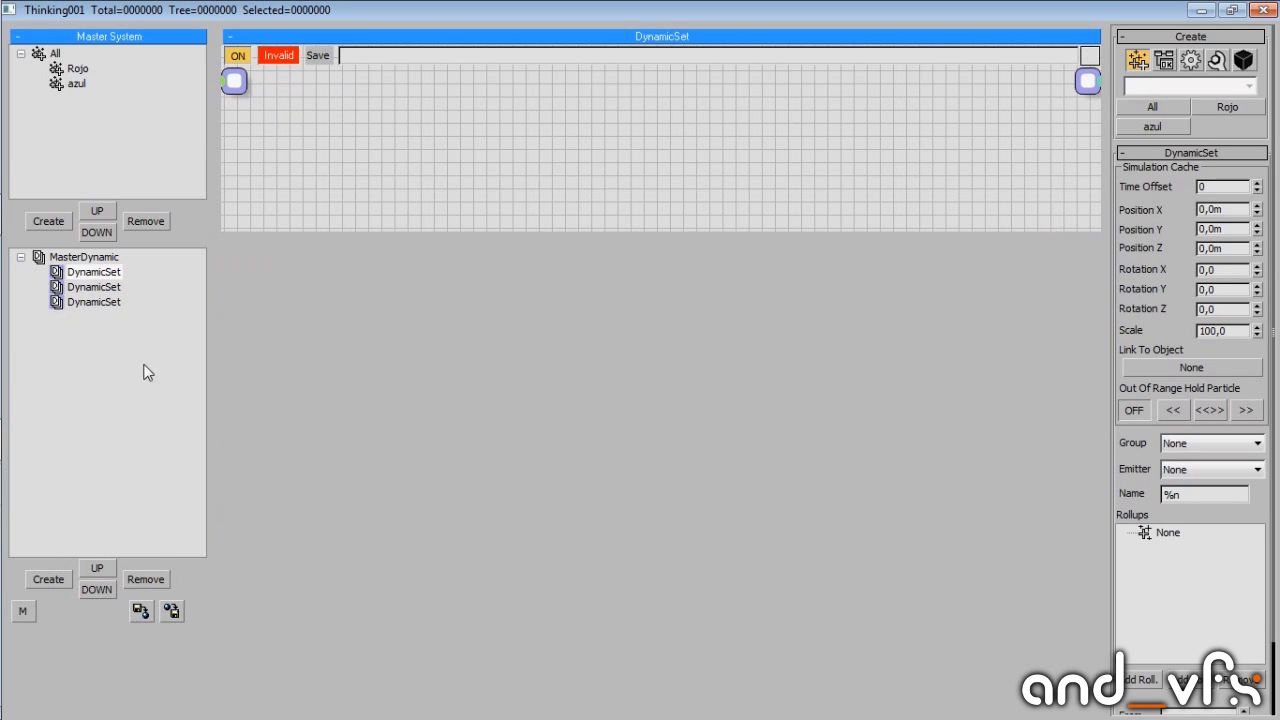
# Nest the second DynamicSet inside the first one and remove it from the hierarchy.
pyautogui.click(75, 286)
pyautogui.moveTo(56, 283); pyautogui.dragTo(94, 272)
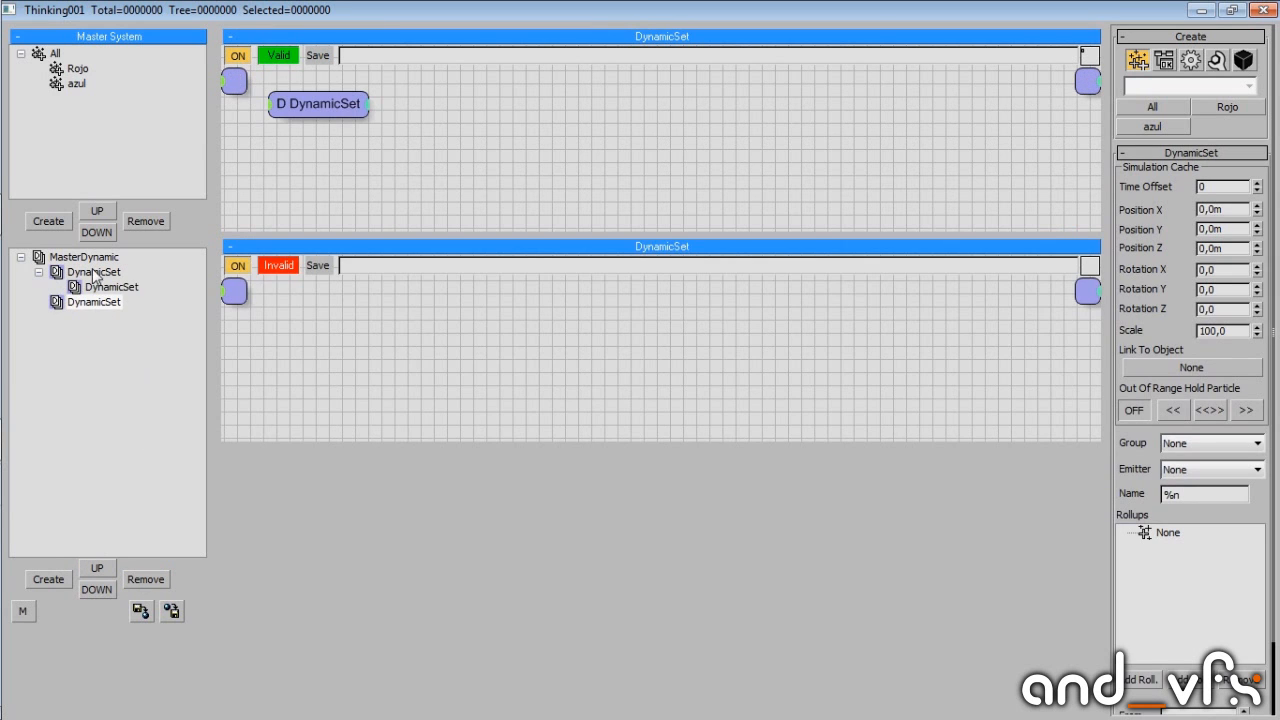
pyautogui.click(100, 287)
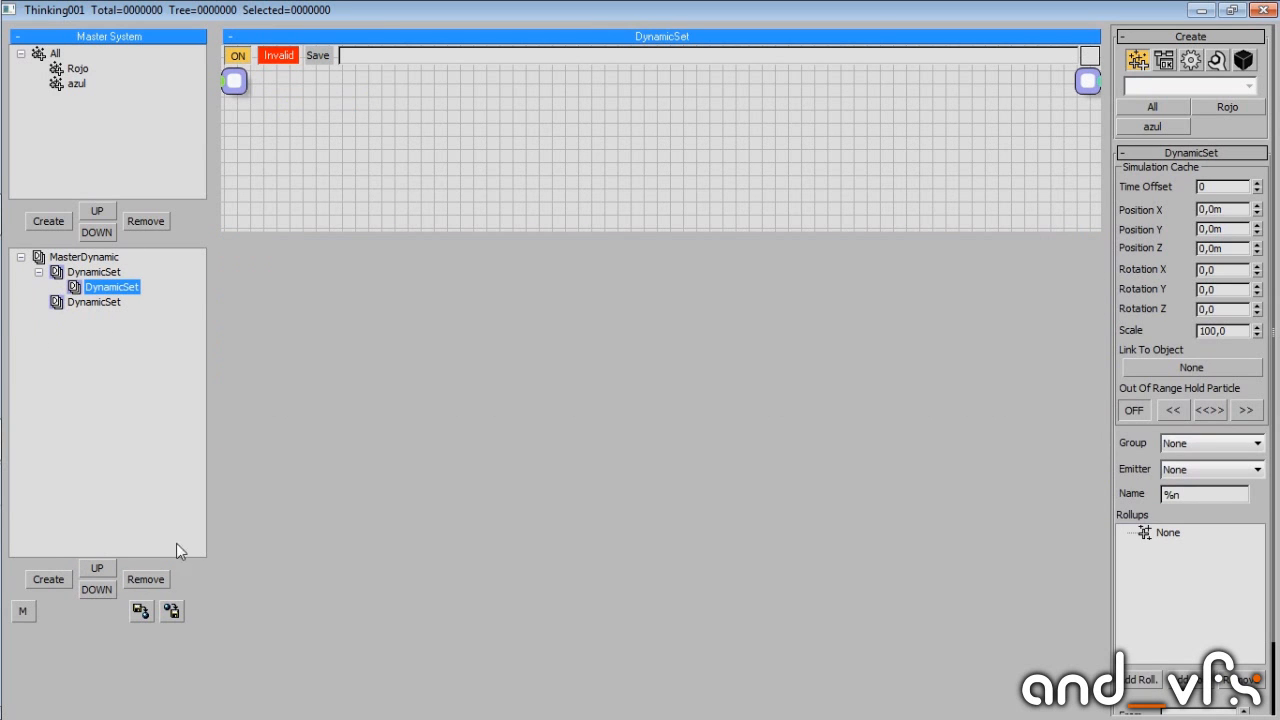
pyautogui.click(155, 585)
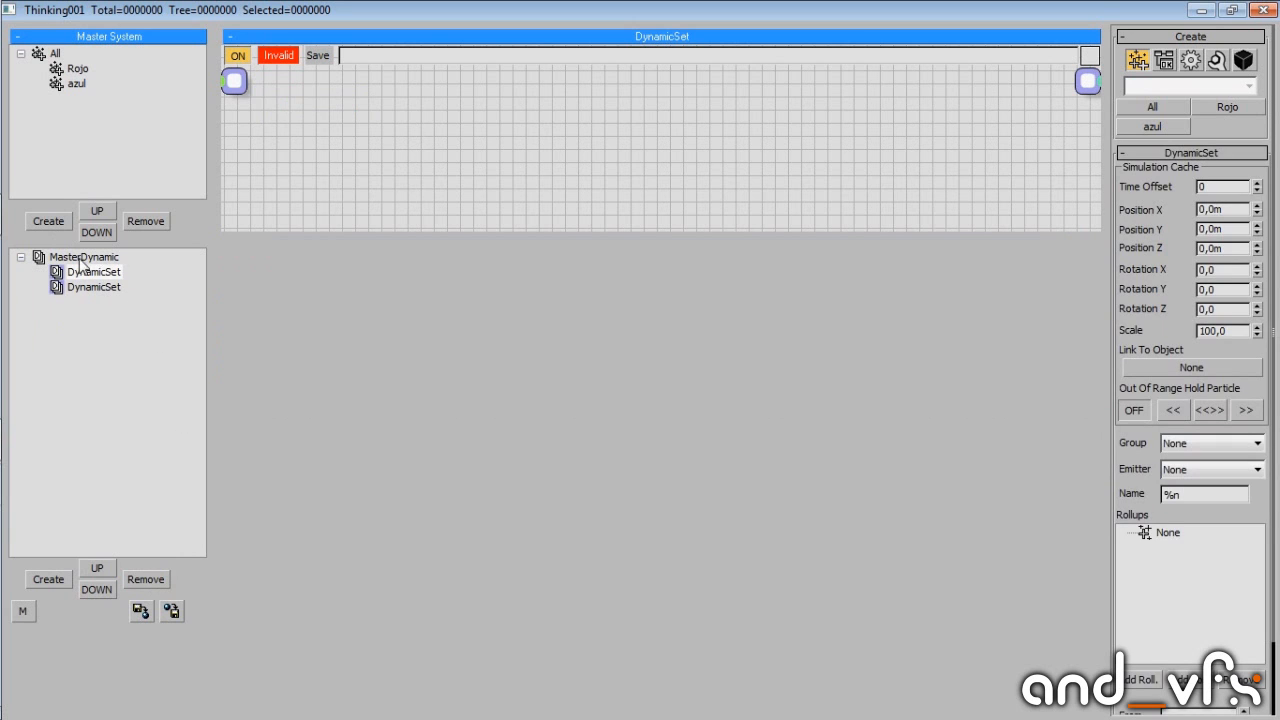
# Extend the height of the first DynamicSet's node graph area and keep that set selected.
pyautogui.click(108, 285)
pyautogui.click(81, 277)
pyautogui.moveTo(620, 229); pyautogui.dragTo(606, 538)
pyautogui.click(83, 288)
pyautogui.click(93, 275)
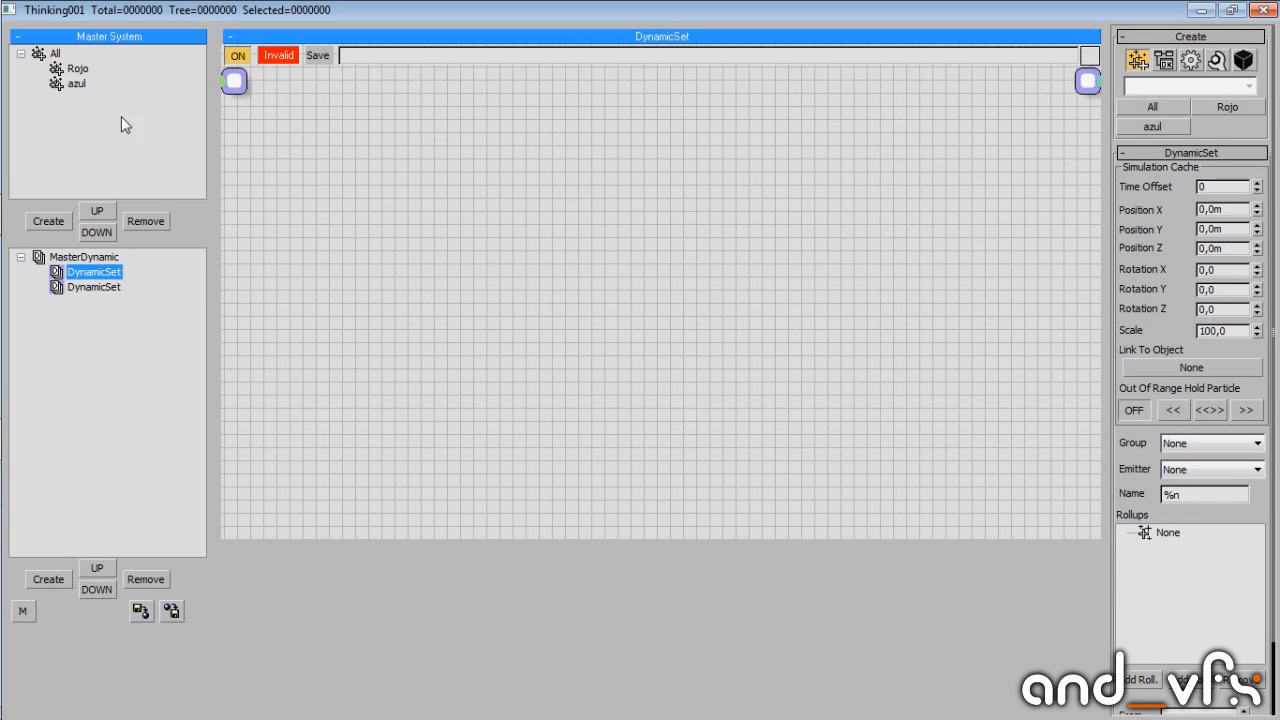
# Switch to the Google Docs outline in Chrome, highlight "Interface" and "Creación particulas", and return to the Thinking001 window.
pyautogui.click(116, 274)
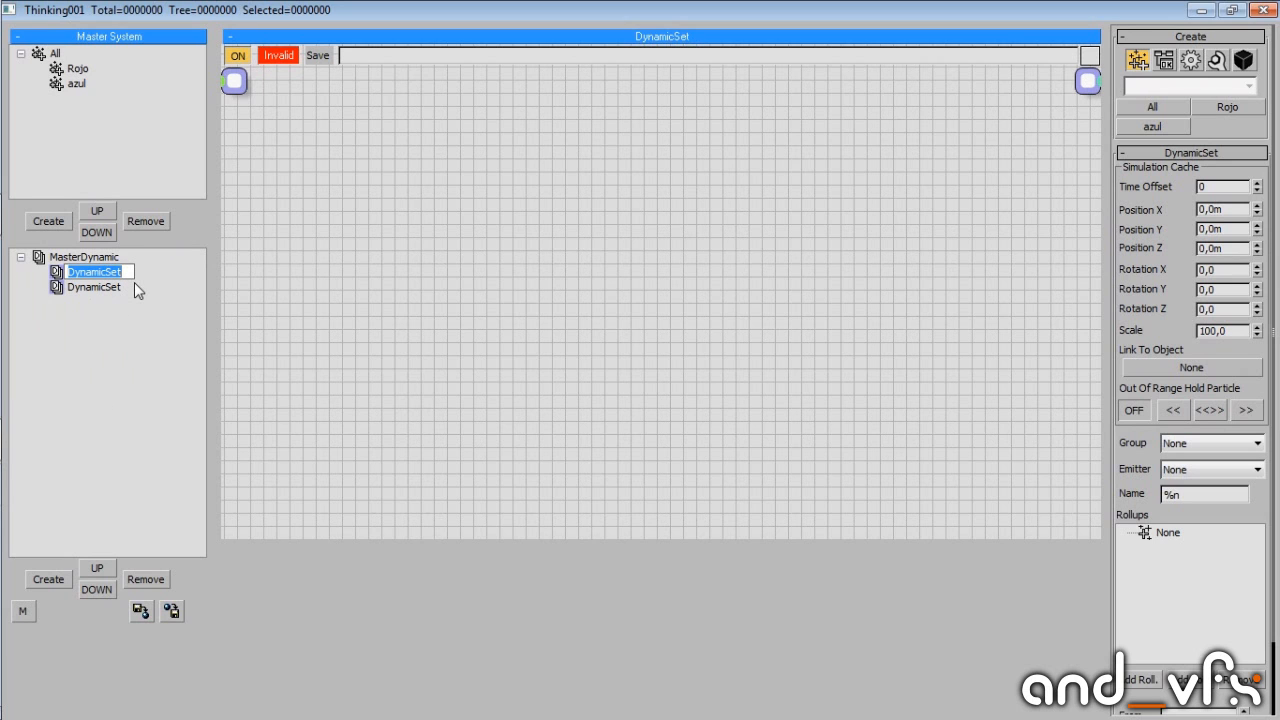
pyautogui.moveTo(3, 298)
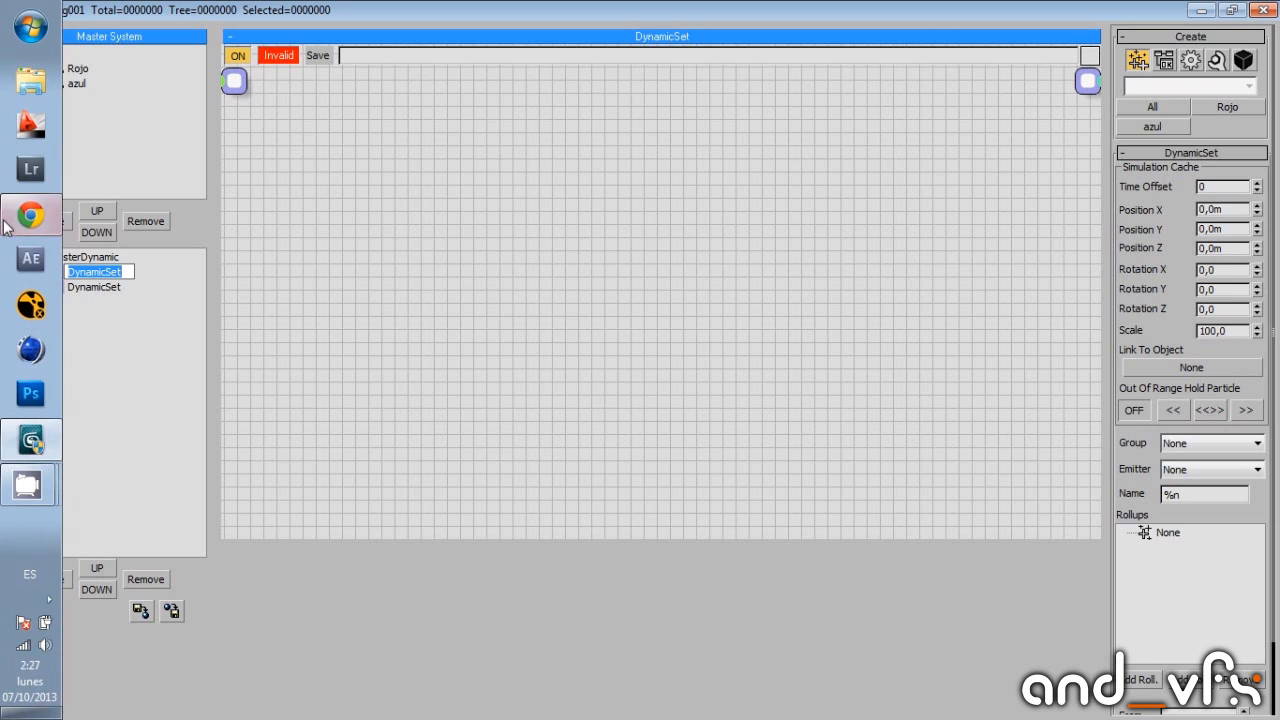
pyautogui.click(30, 215)
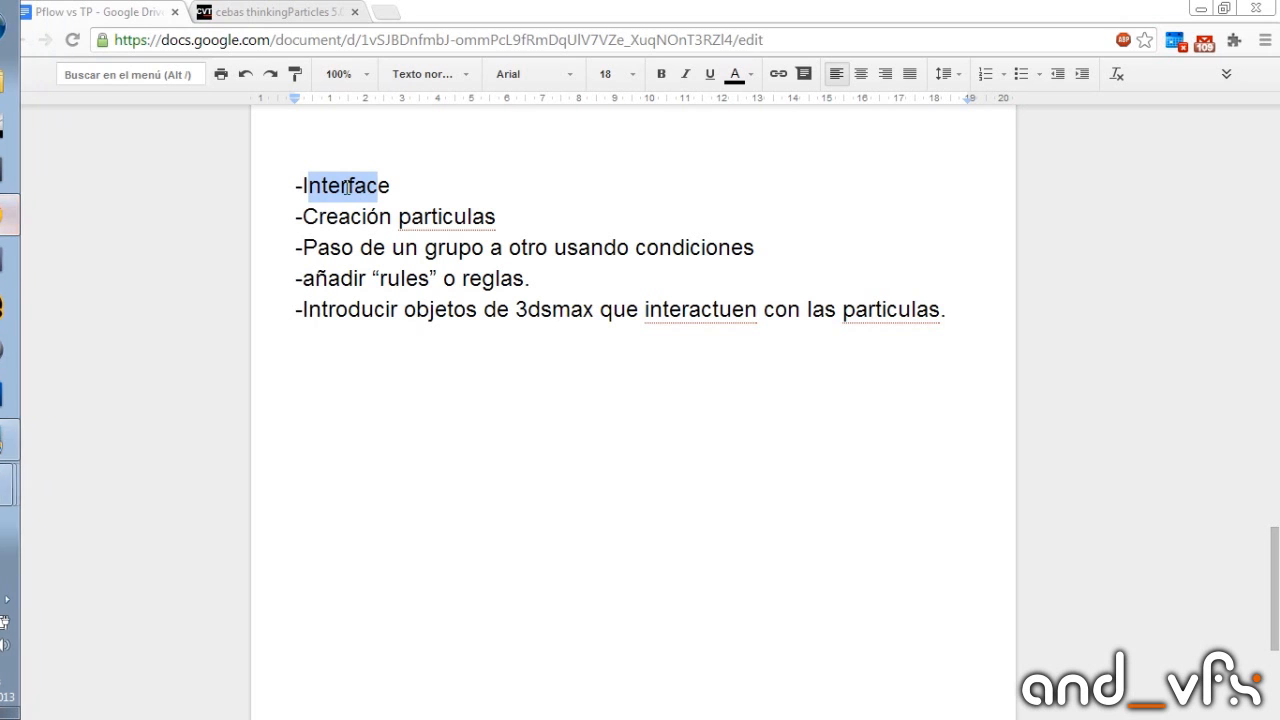
pyautogui.click(348, 185)
pyautogui.doubleClick(305, 185)
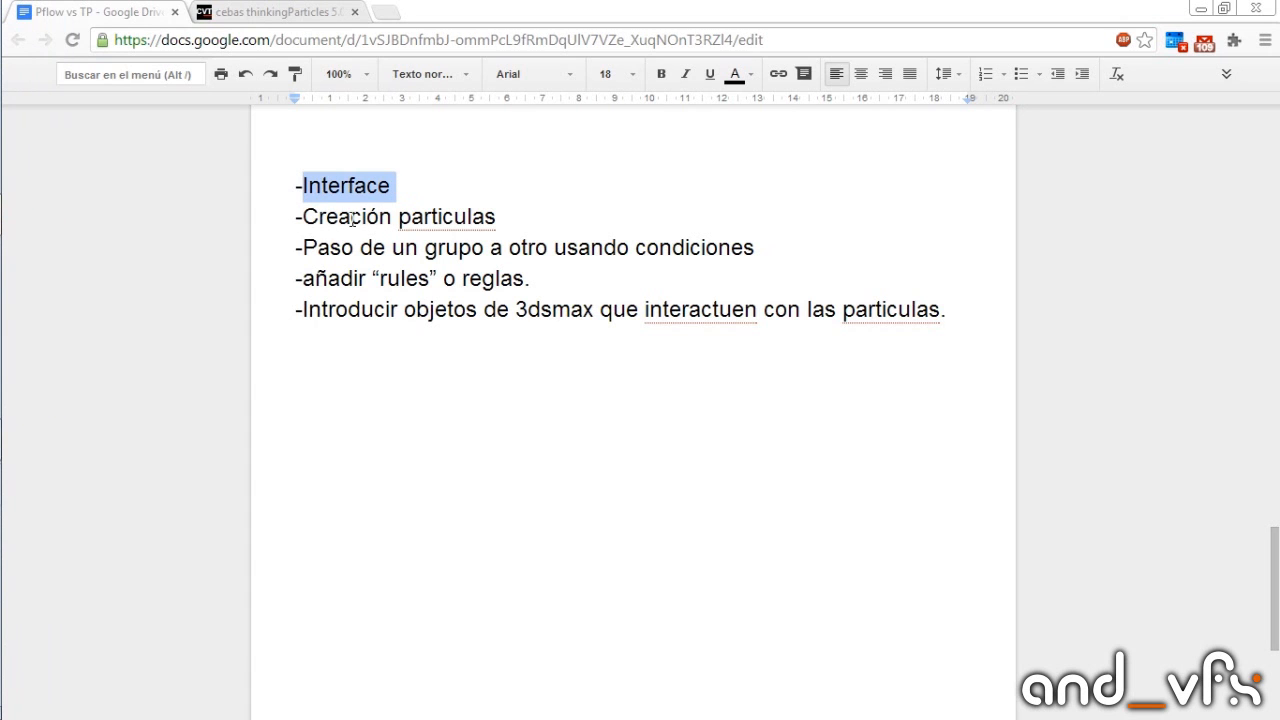
pyautogui.click(304, 216)
pyautogui.keyDown('shift'); pyautogui.click(508, 205); pyautogui.keyUp('shift')
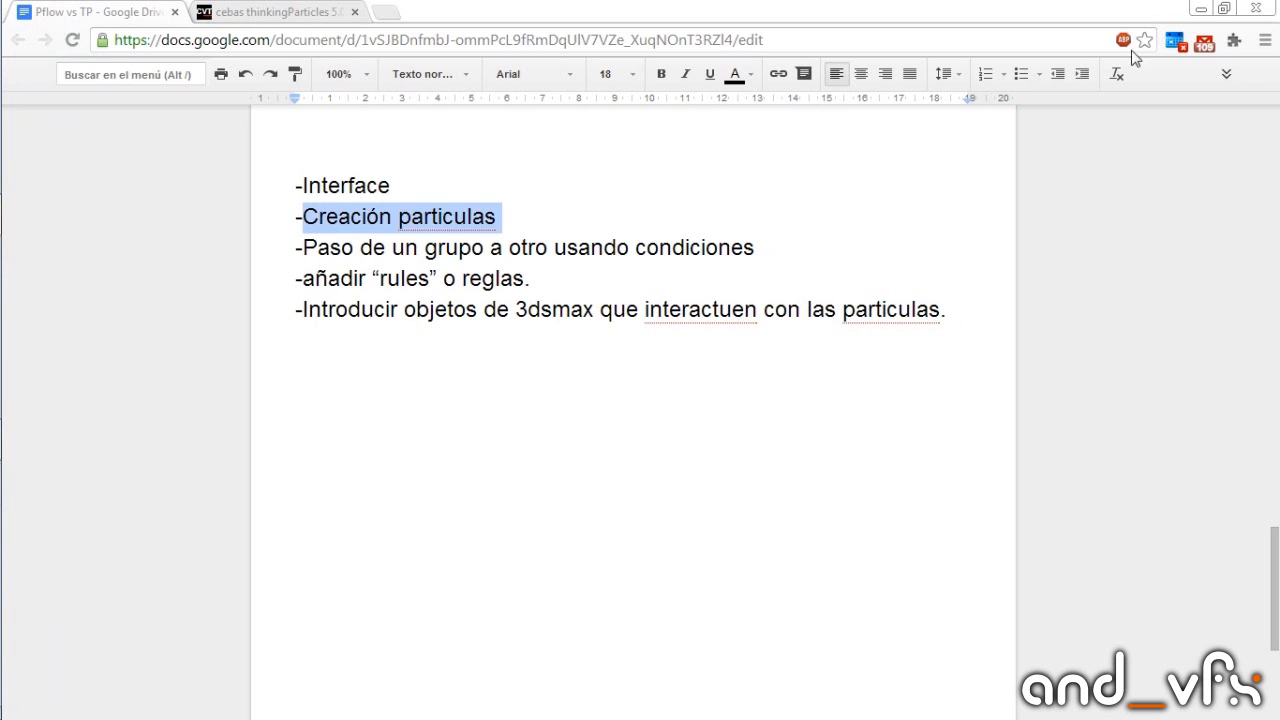
pyautogui.click(1202, 8)
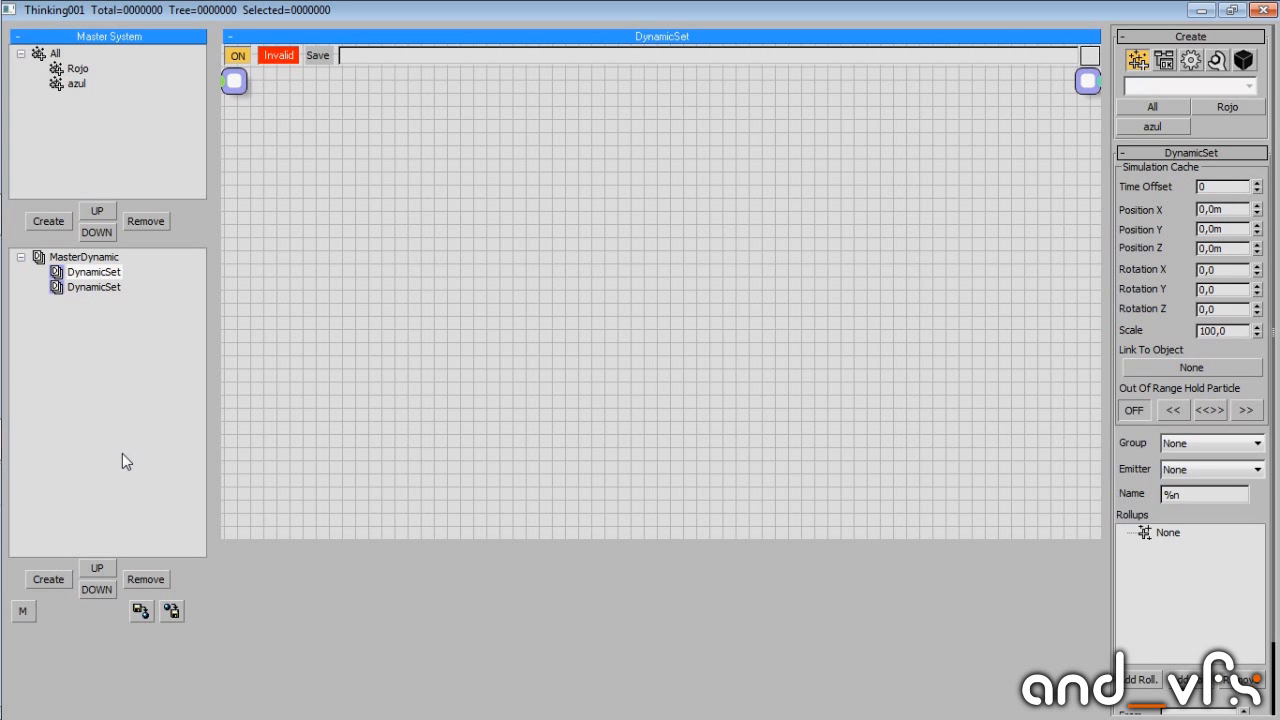
# Rename the first DynamicSet as "creacion particulas".
pyautogui.click(93, 272)
pyautogui.press('F2')
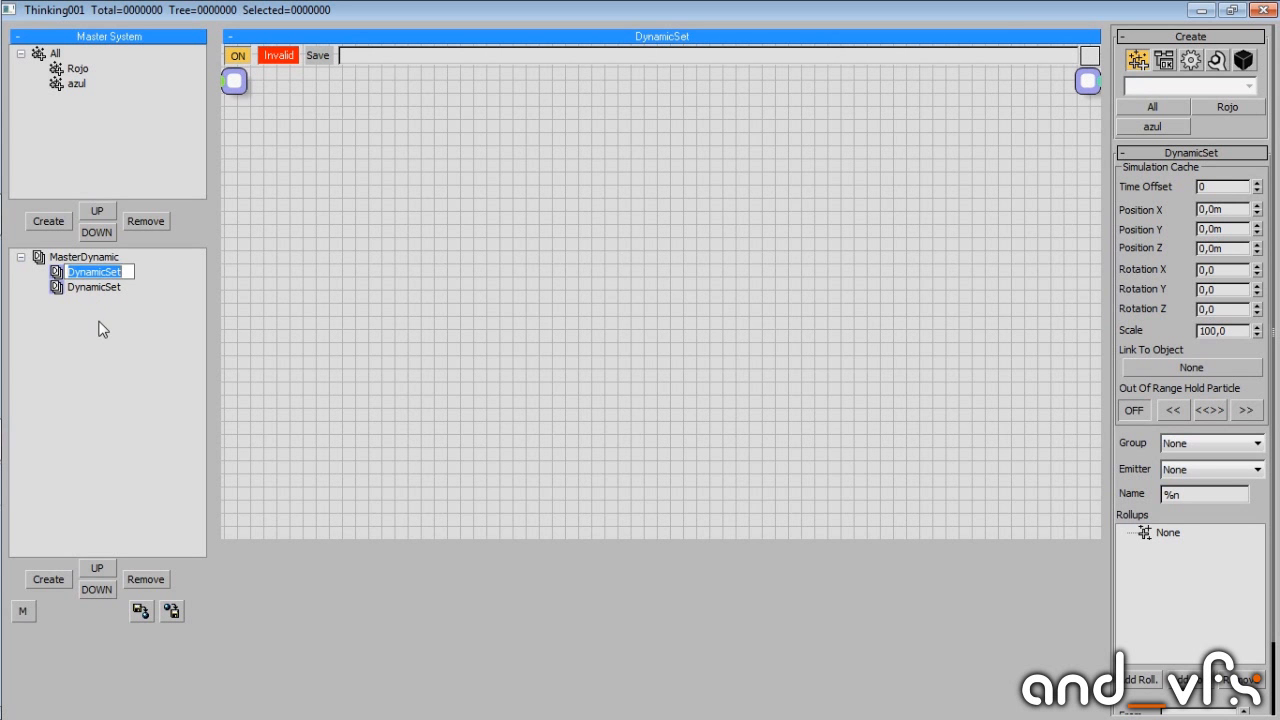
pyautogui.write('creacion particulas')
pyautogui.press('Return')
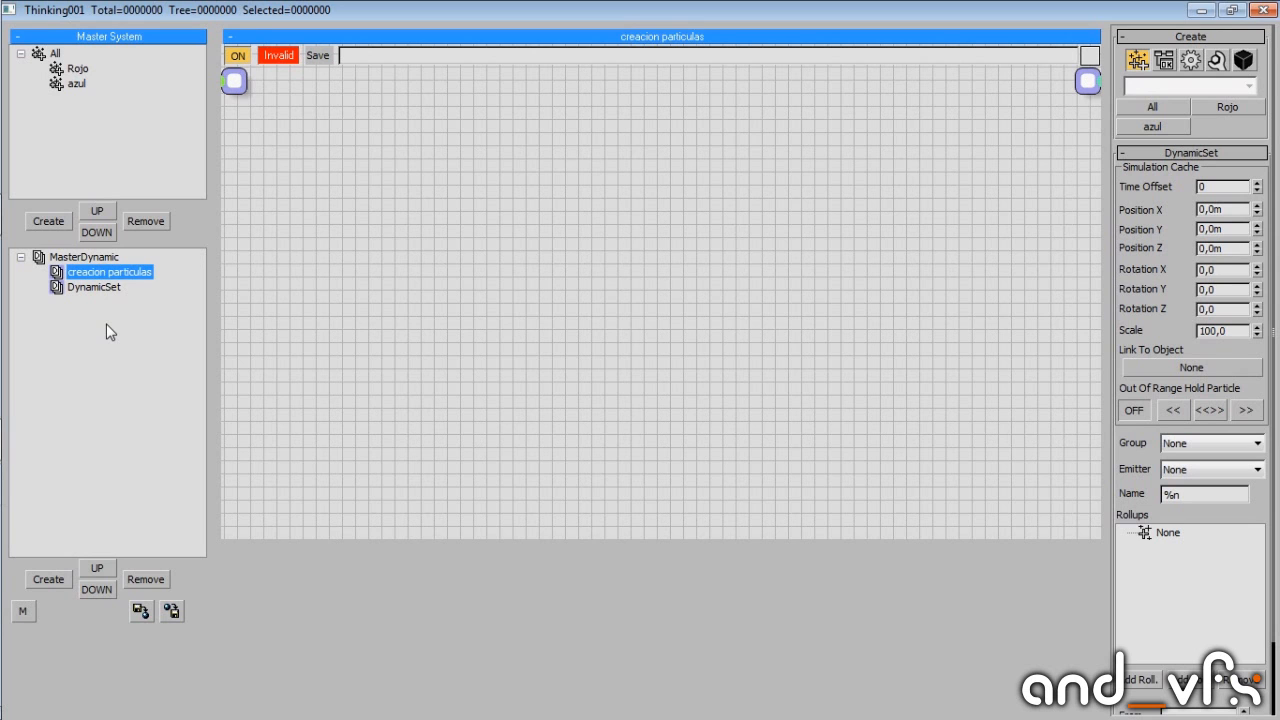
# Switch between the two dynamic sets to compare their graphs, and extend the height of the creacion particulas graph area further.
pyautogui.click(92, 287)
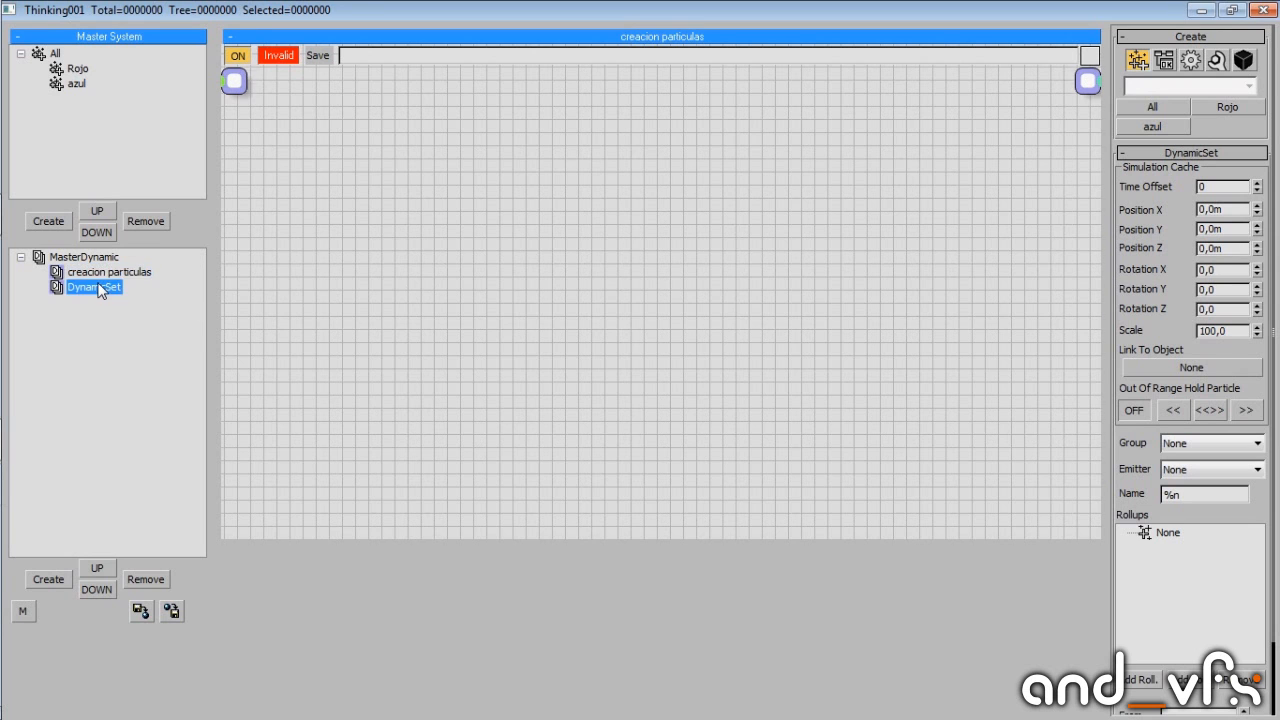
pyautogui.click(95, 272)
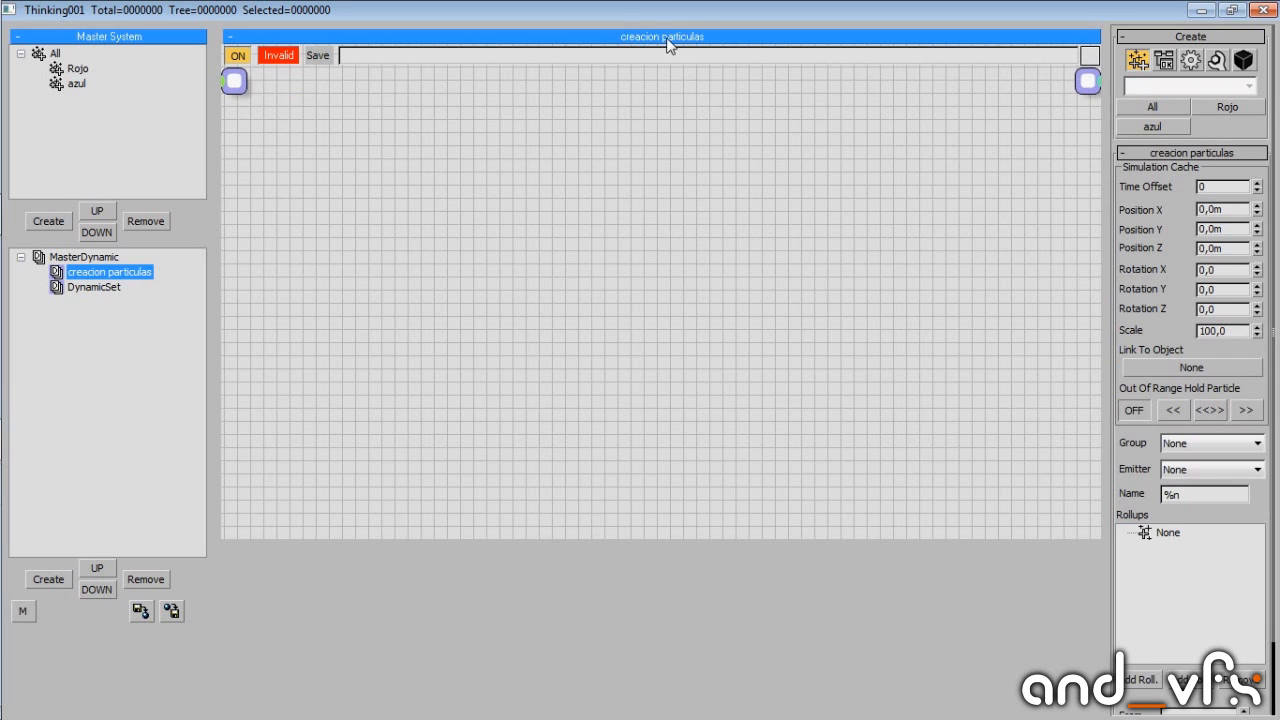
pyautogui.click(92, 287)
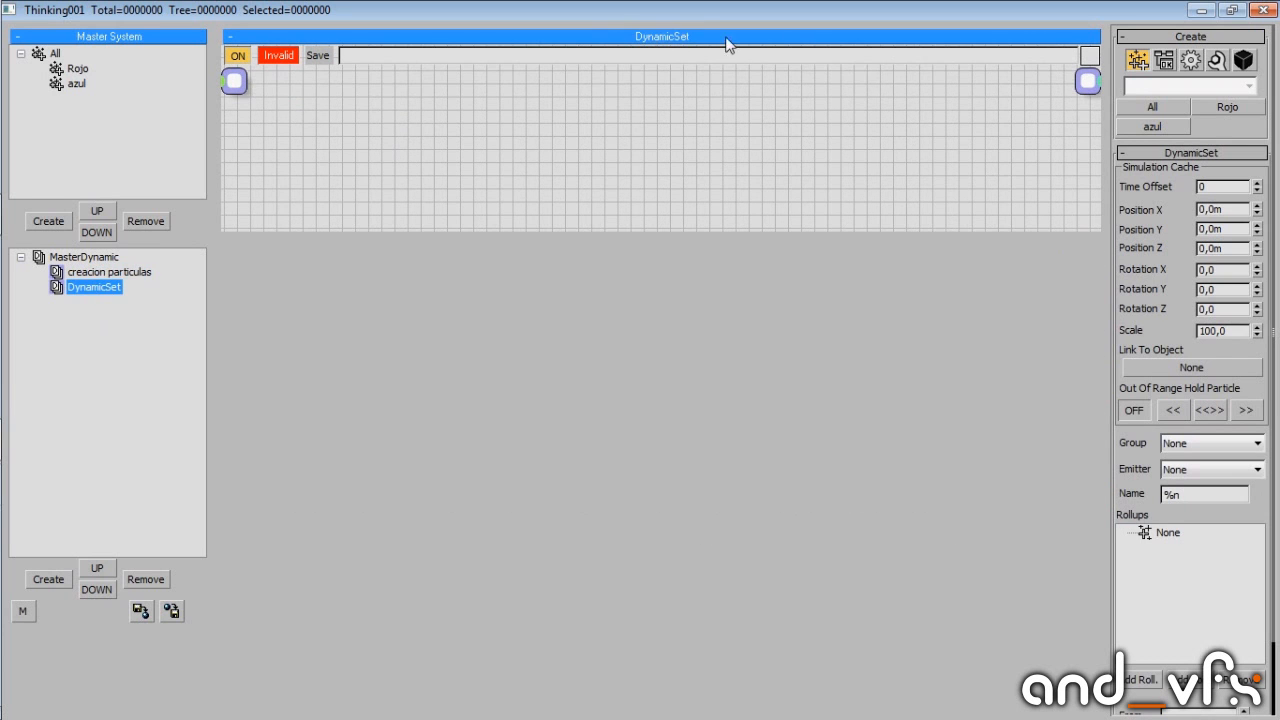
pyautogui.click(100, 272)
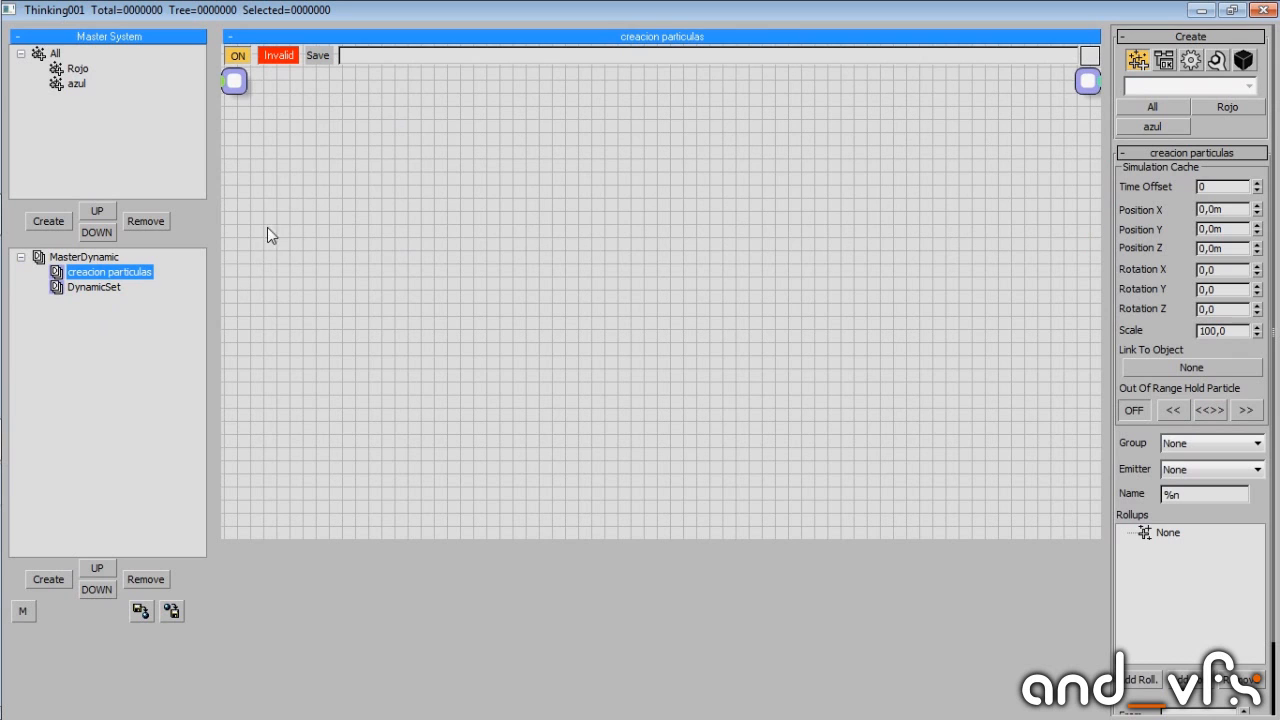
pyautogui.click(625, 536)
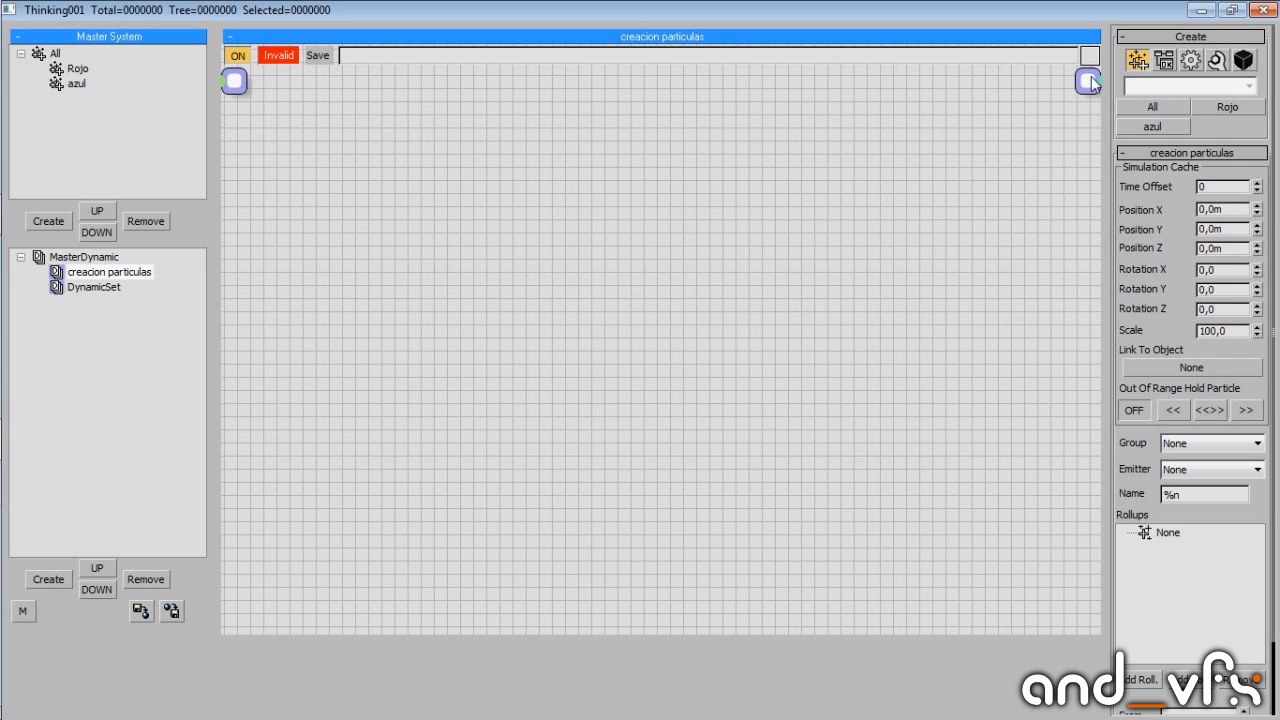
# Look through the Conditions, Operators and Helpers node categories for creacion particulas and return to Groups.
pyautogui.click(1164, 60)
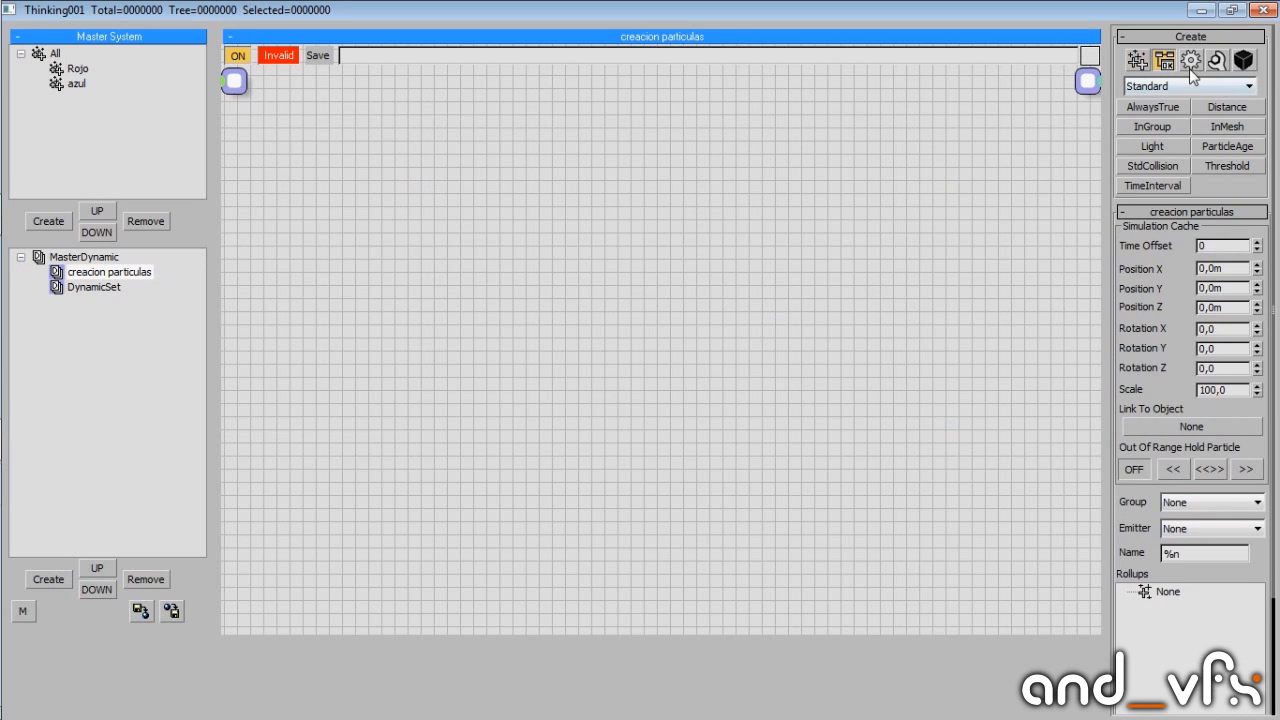
pyautogui.click(1191, 64)
pyautogui.click(1216, 61)
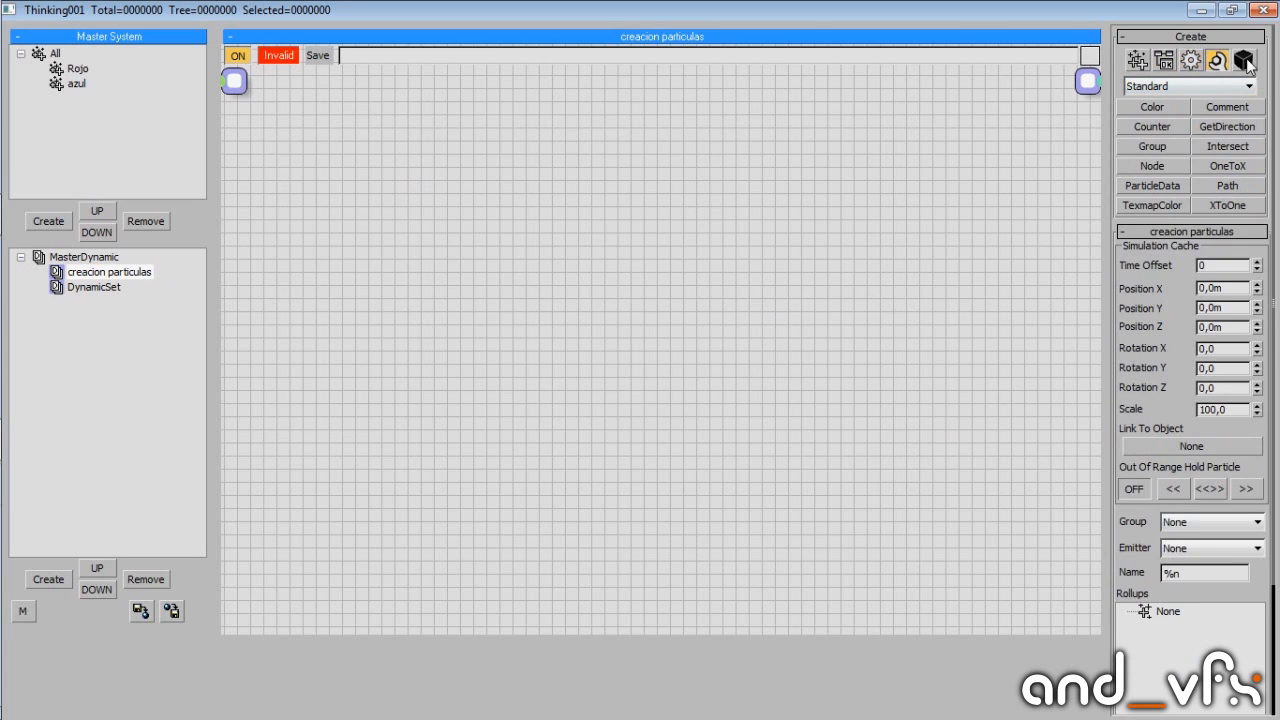
pyautogui.click(1142, 63)
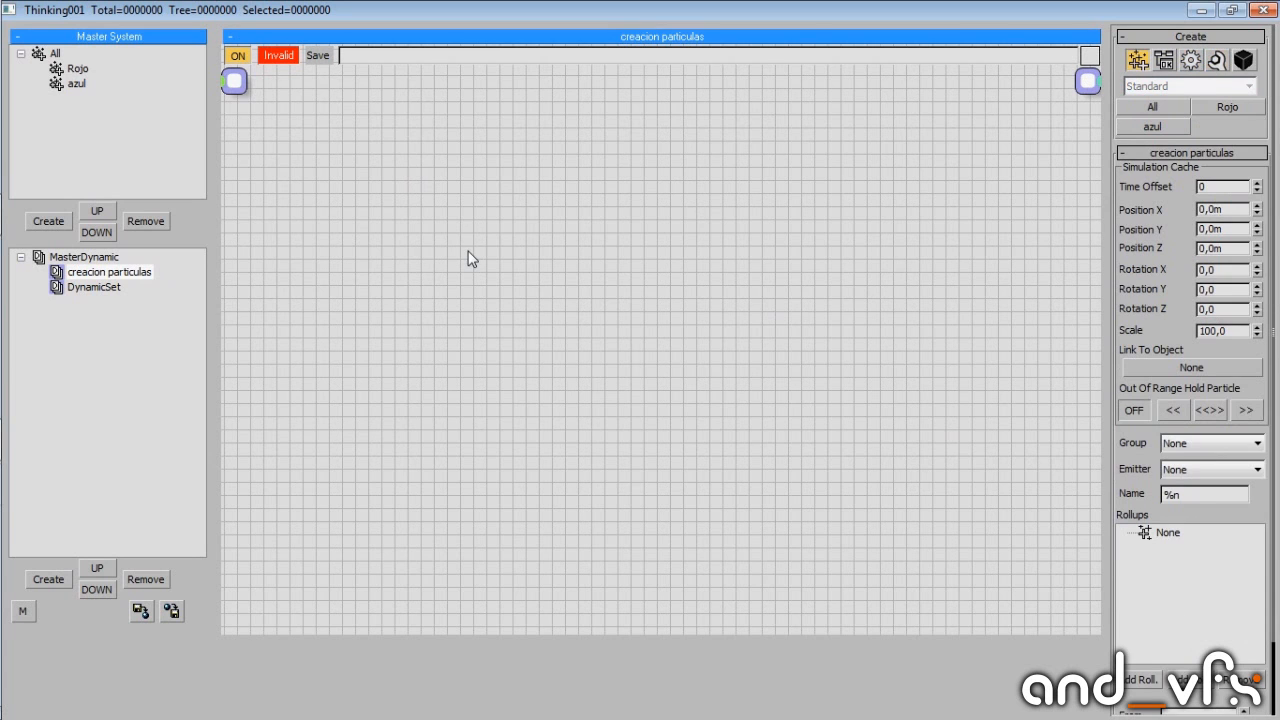
# Add a PositionBorn operator from the Generator category to creacion particulas and move its node toward the middle of the graph.
pyautogui.rightClick(523, 188)
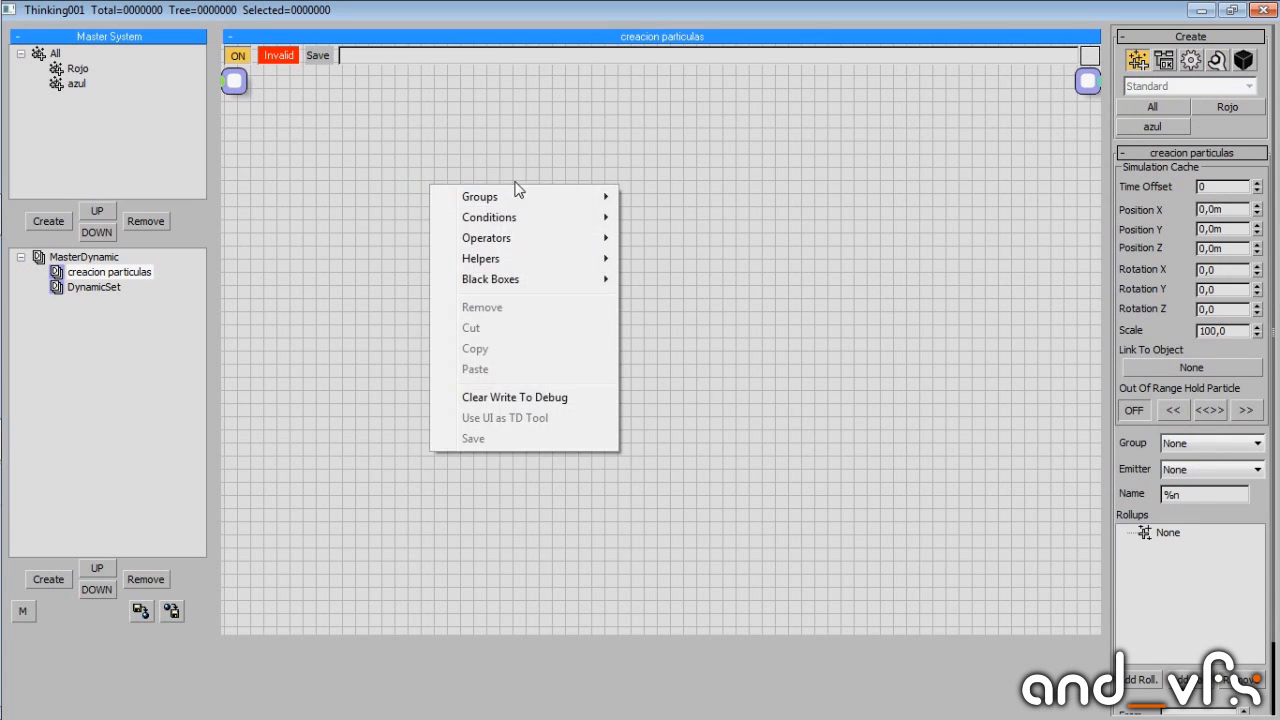
pyautogui.moveTo(522, 236)
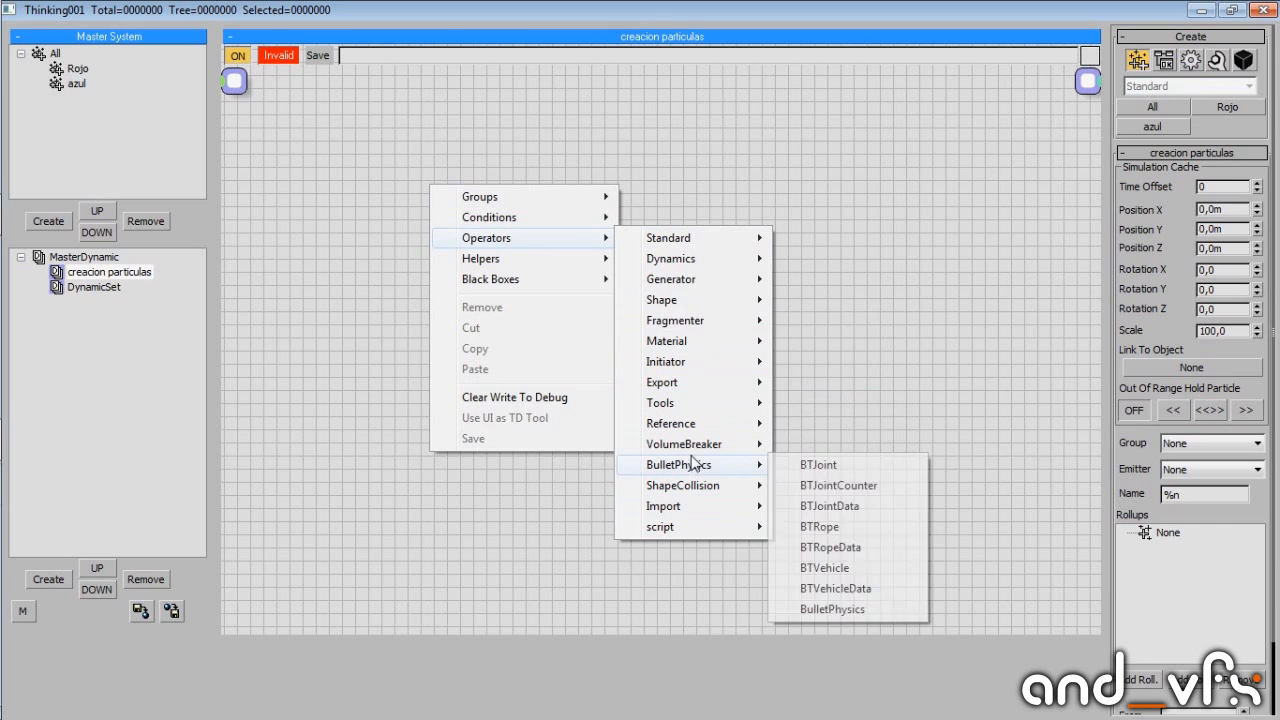
pyautogui.moveTo(670, 283)
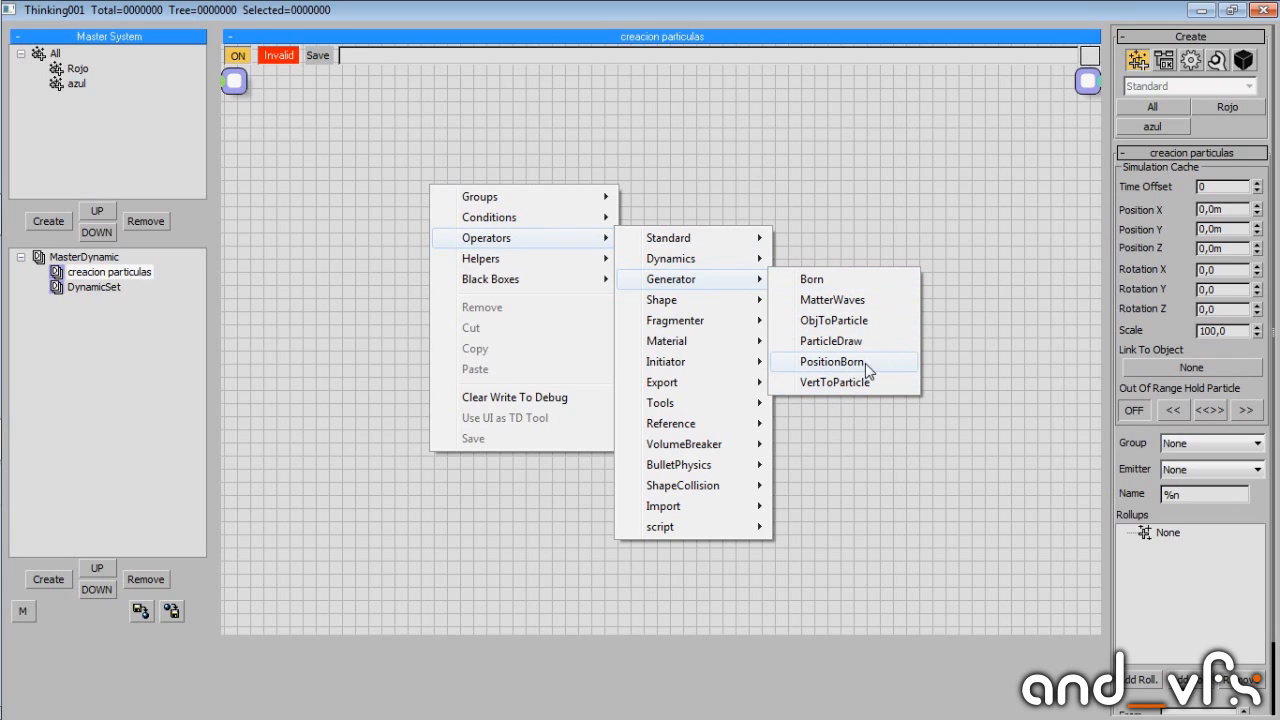
pyautogui.click(832, 362)
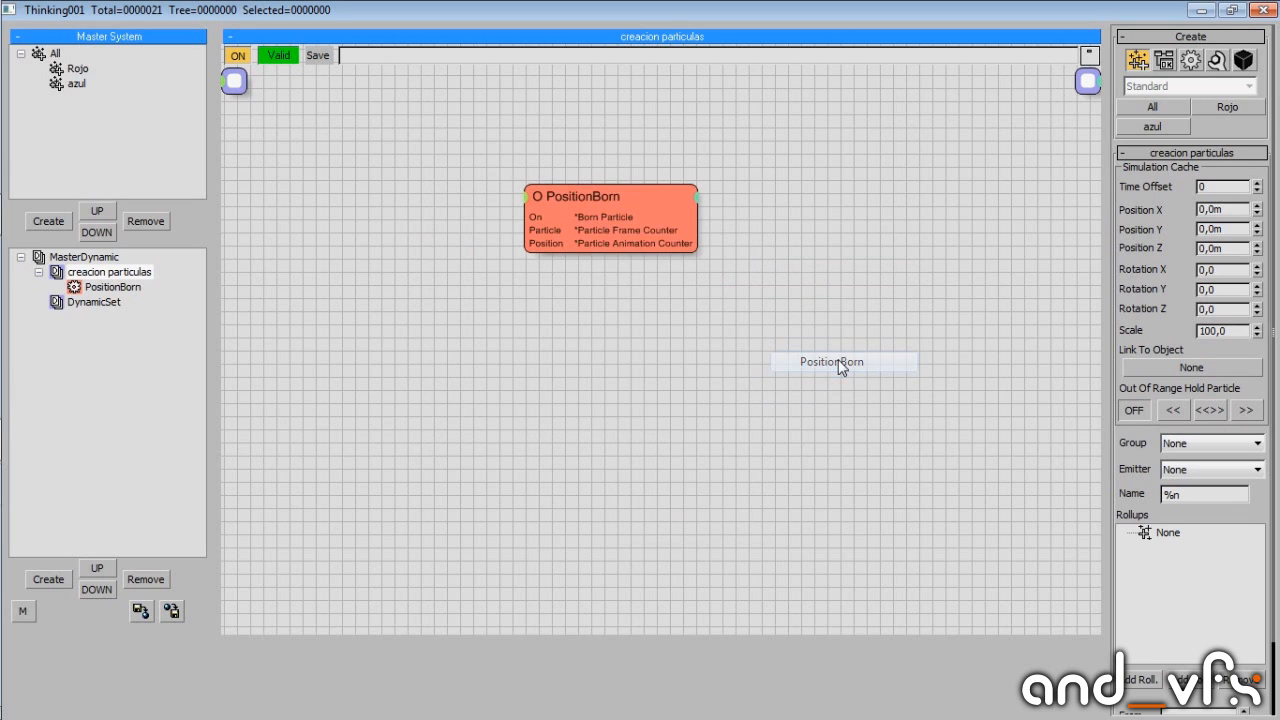
pyautogui.moveTo(585, 199); pyautogui.dragTo(721, 278)
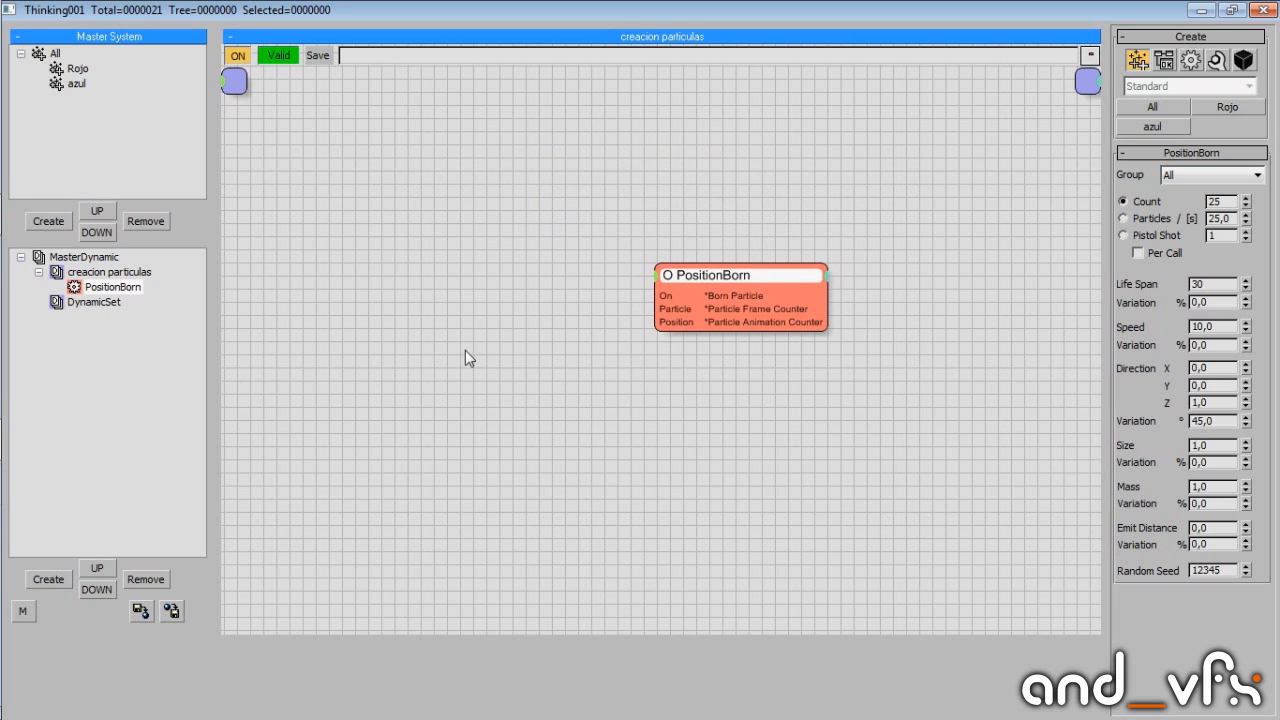
# Pan the creacion particulas graph with its navigator, reduce the graph area's height, and reposition the PositionBorn node.
pyautogui.click(1090, 57)
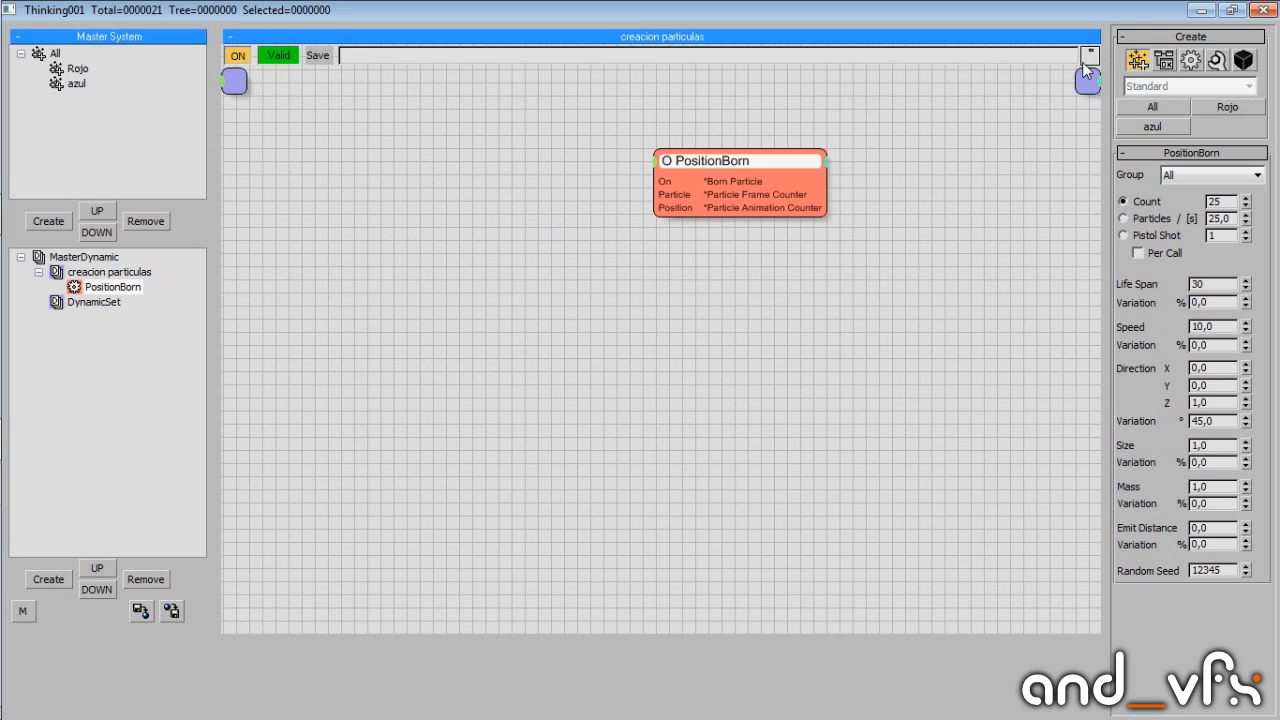
pyautogui.click(1089, 57)
pyautogui.click(1089, 57)
pyautogui.click(1089, 57)
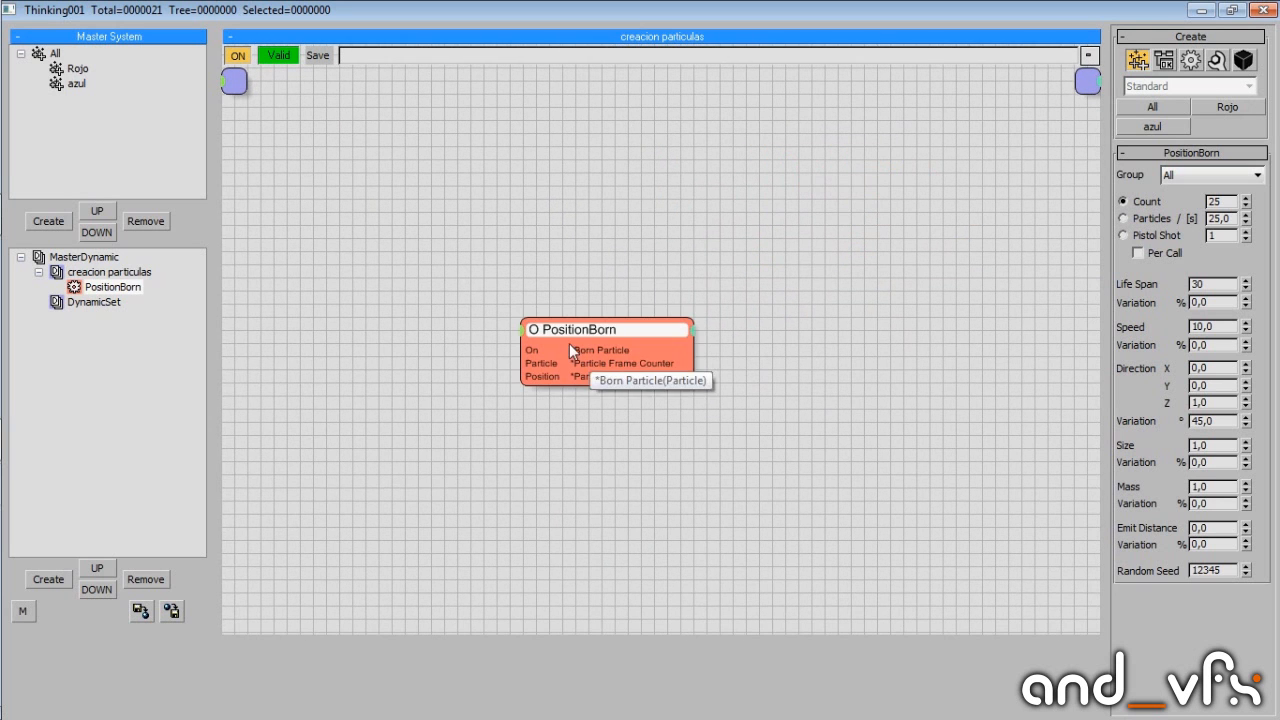
pyautogui.moveTo(567, 330); pyautogui.dragTo(593, 253)
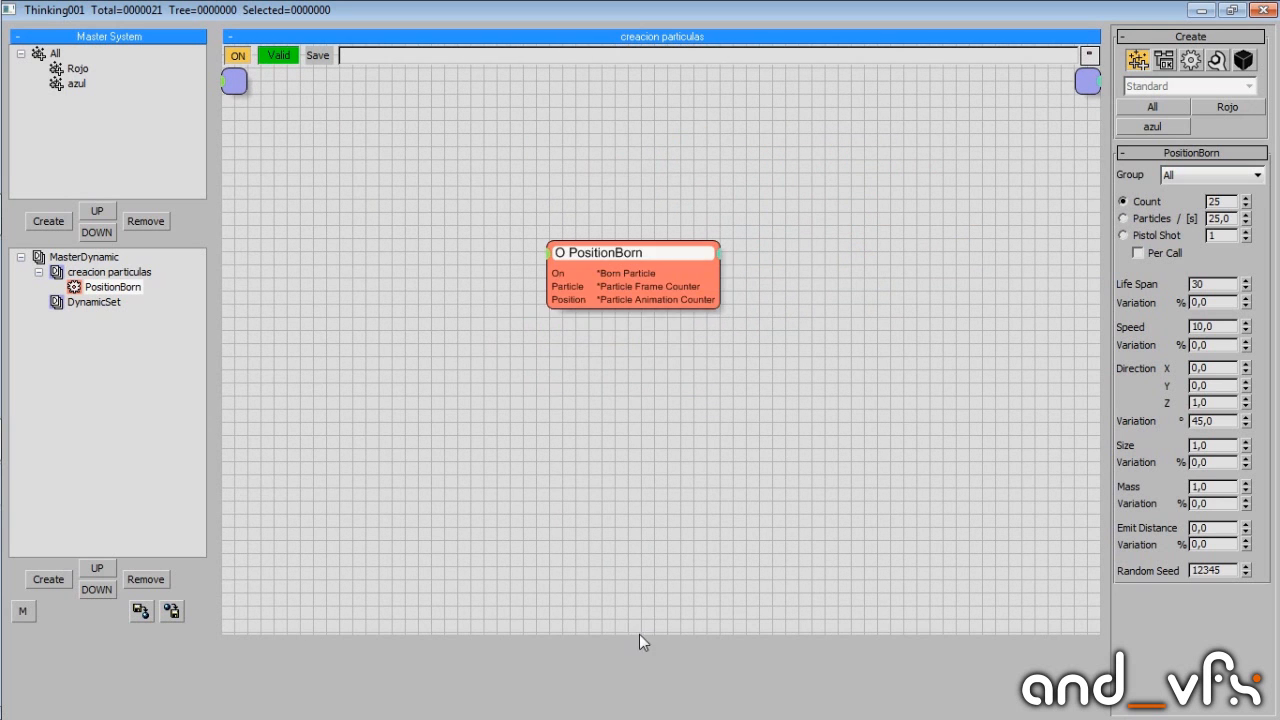
pyautogui.moveTo(640, 635); pyautogui.dragTo(656, 495)
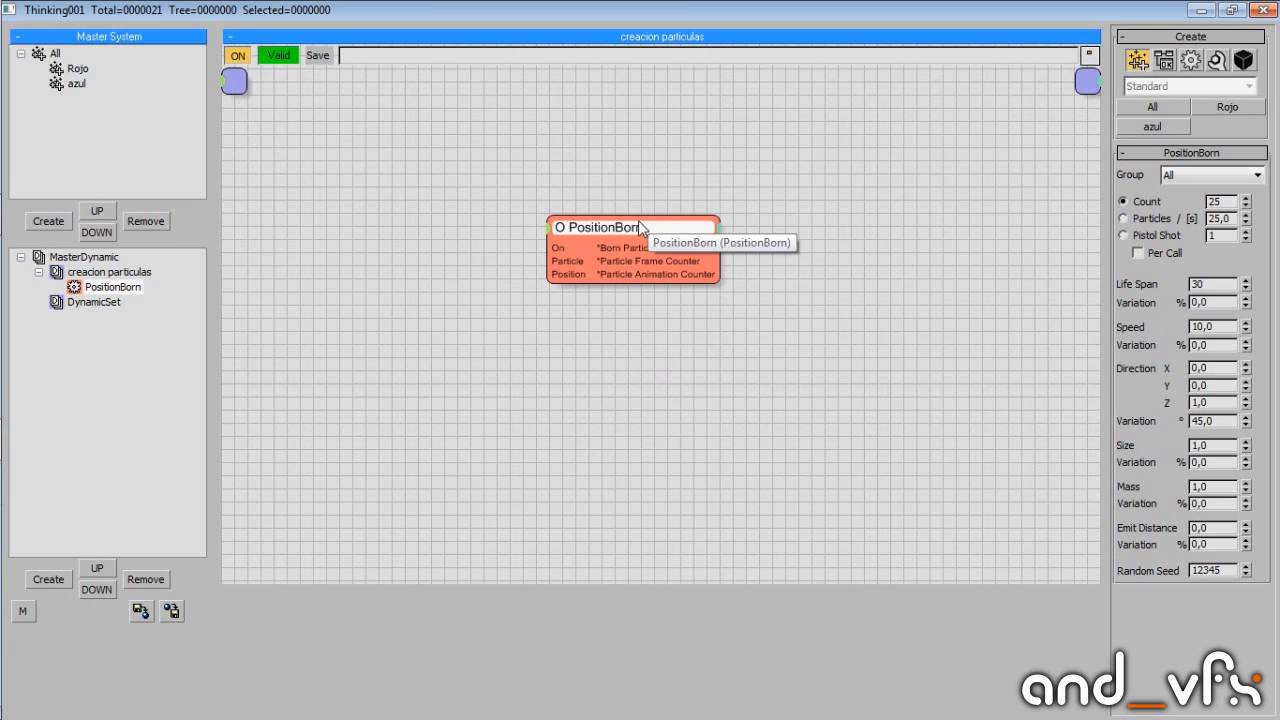
pyautogui.moveTo(625, 222); pyautogui.dragTo(581, 164)
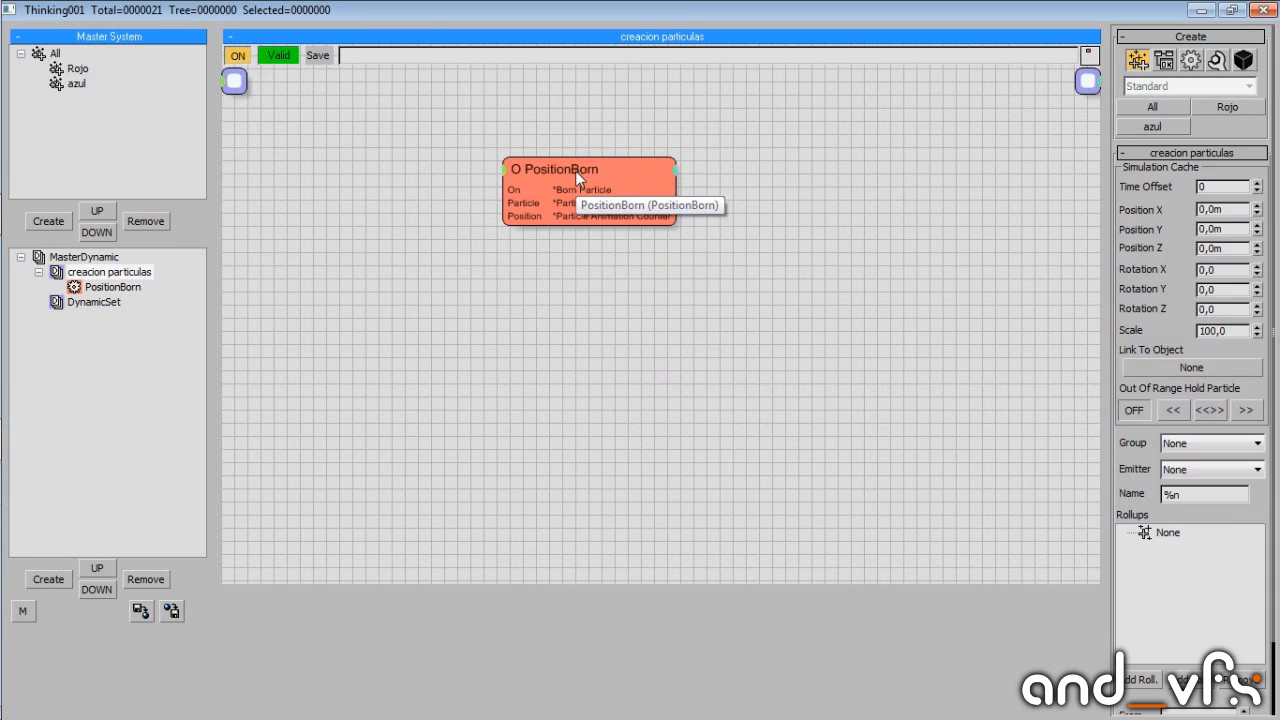
# Select the PositionBorn node and examine its parameters, inputs and outputs while moving it around the graph.
pyautogui.click(575, 170)
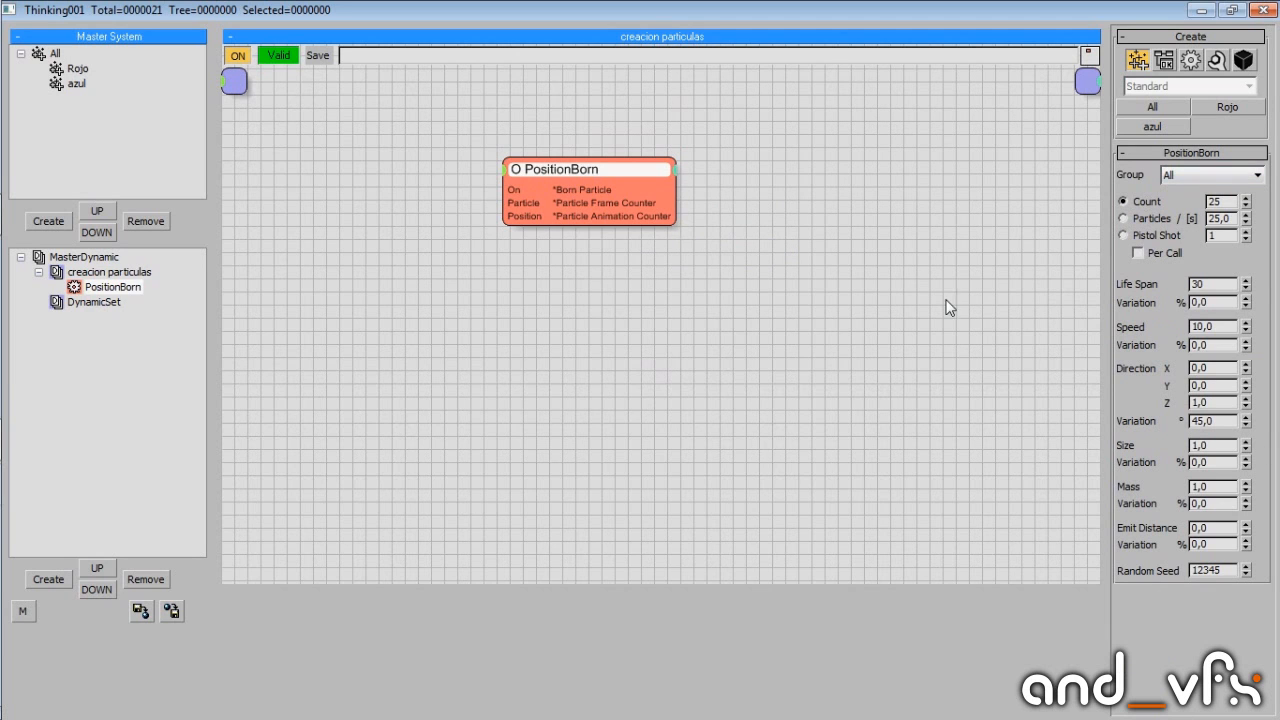
pyautogui.moveTo(605, 175); pyautogui.dragTo(677, 152)
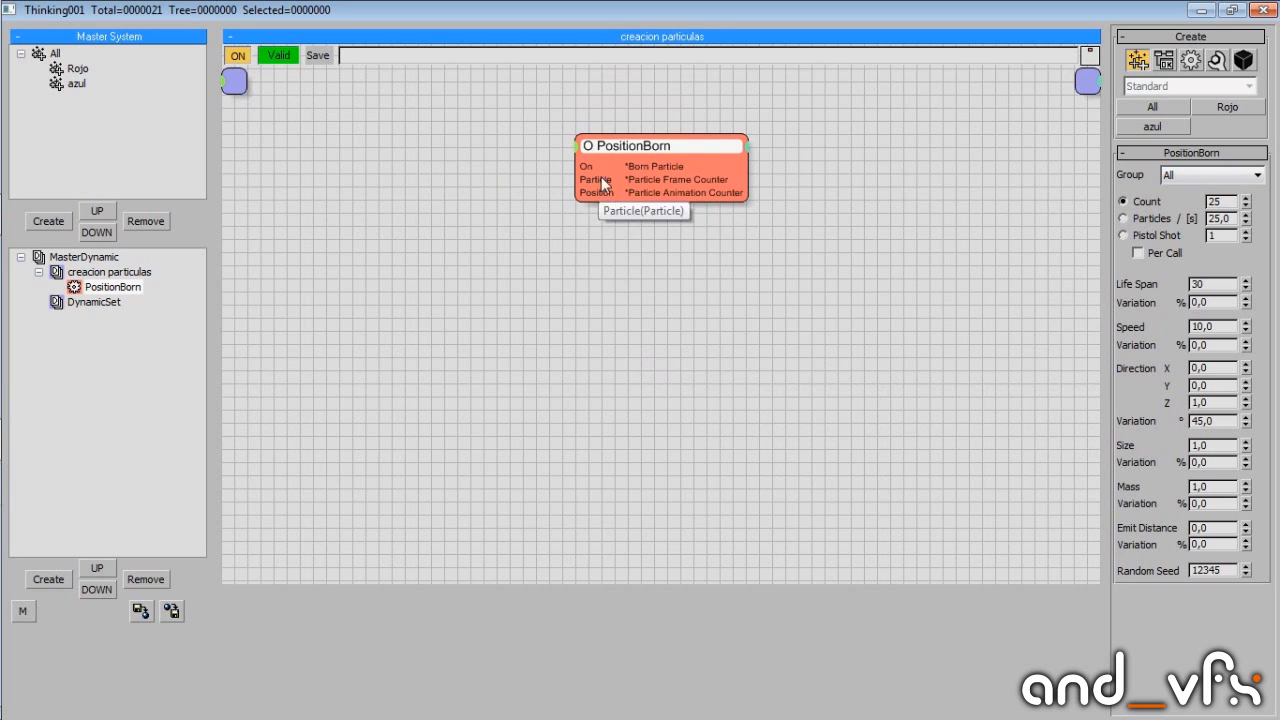
pyautogui.moveTo(600, 194); pyautogui.dragTo(525, 222)
pyautogui.moveTo(617, 207); pyautogui.dragTo(765, 211)
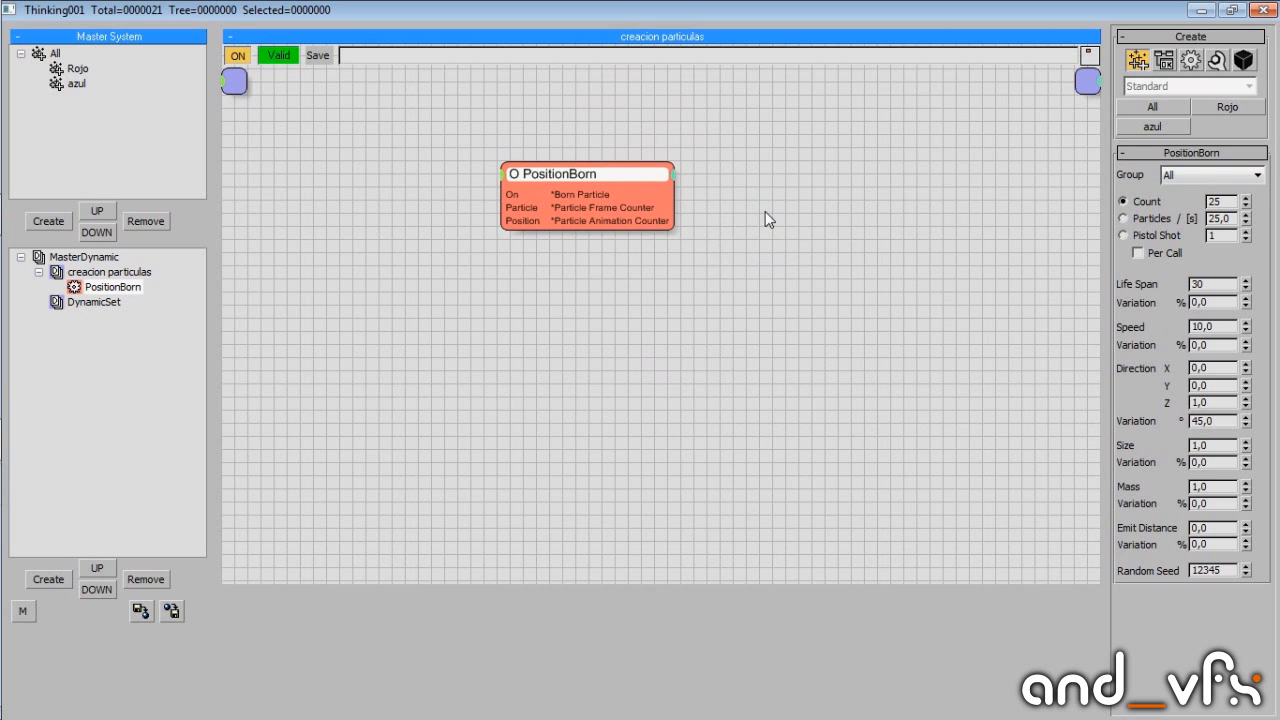
pyautogui.moveTo(568, 174); pyautogui.dragTo(638, 174)
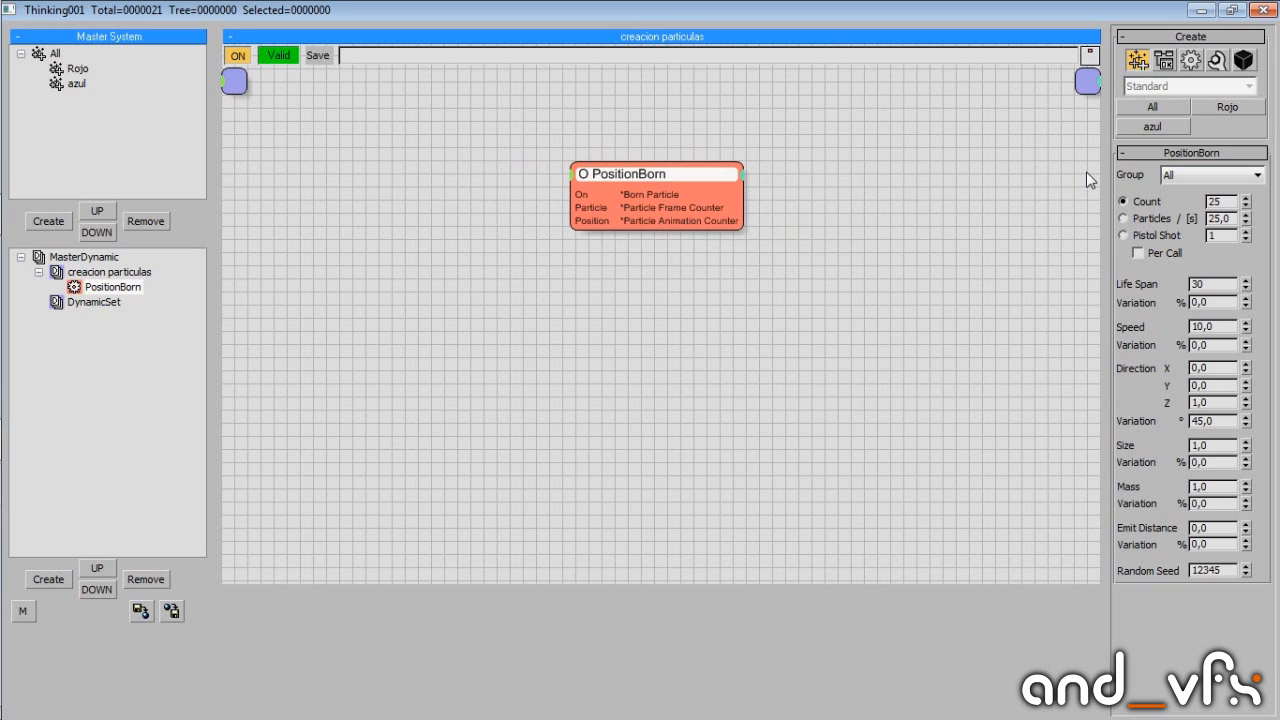
pyautogui.moveTo(600, 171); pyautogui.dragTo(665, 161)
pyautogui.click(624, 126)
pyautogui.click(614, 170)
pyautogui.click(565, 194)
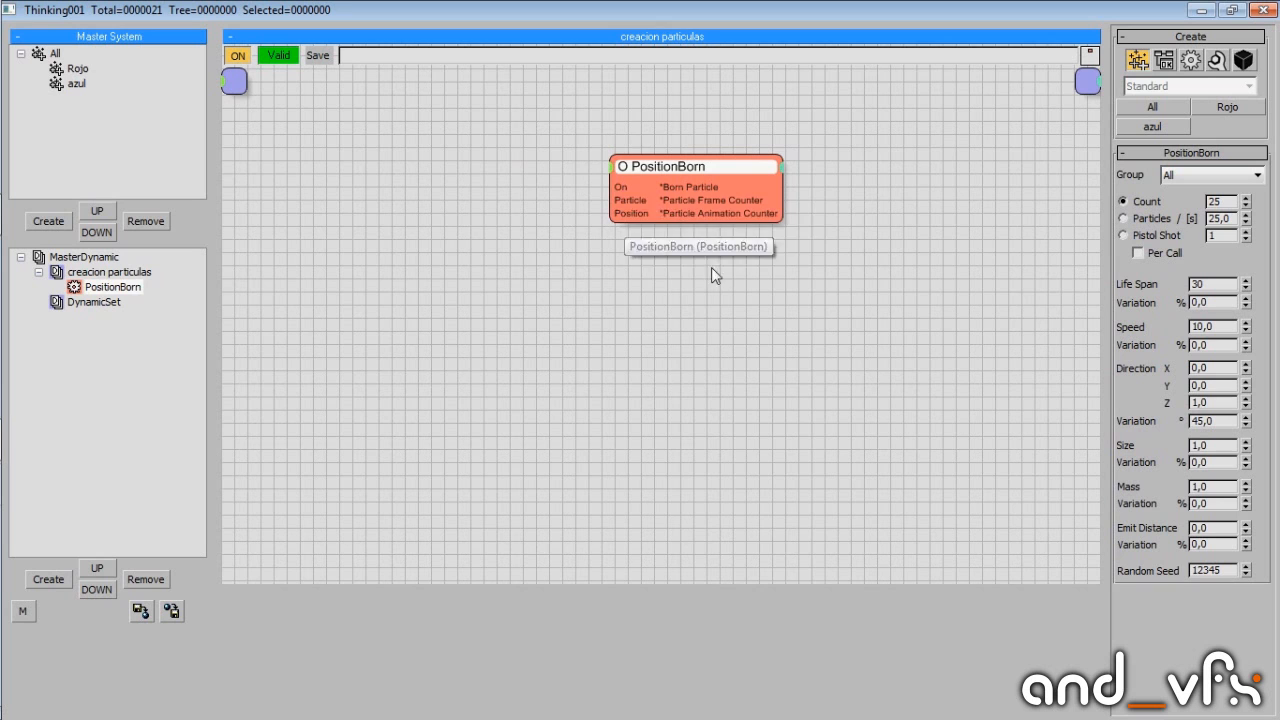
# Look through the available PositionBorn inputs, add the Speed input to the node, and remove it again.
pyautogui.rightClick(612, 170)
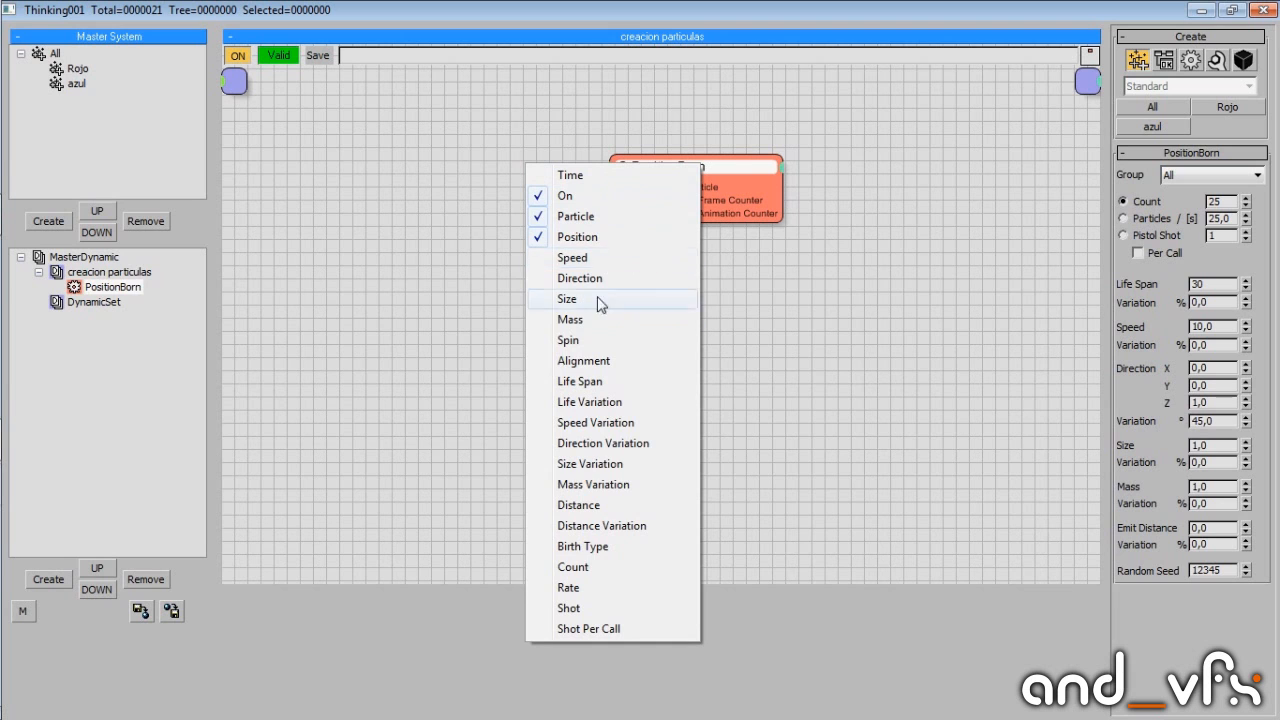
pyautogui.click(848, 287)
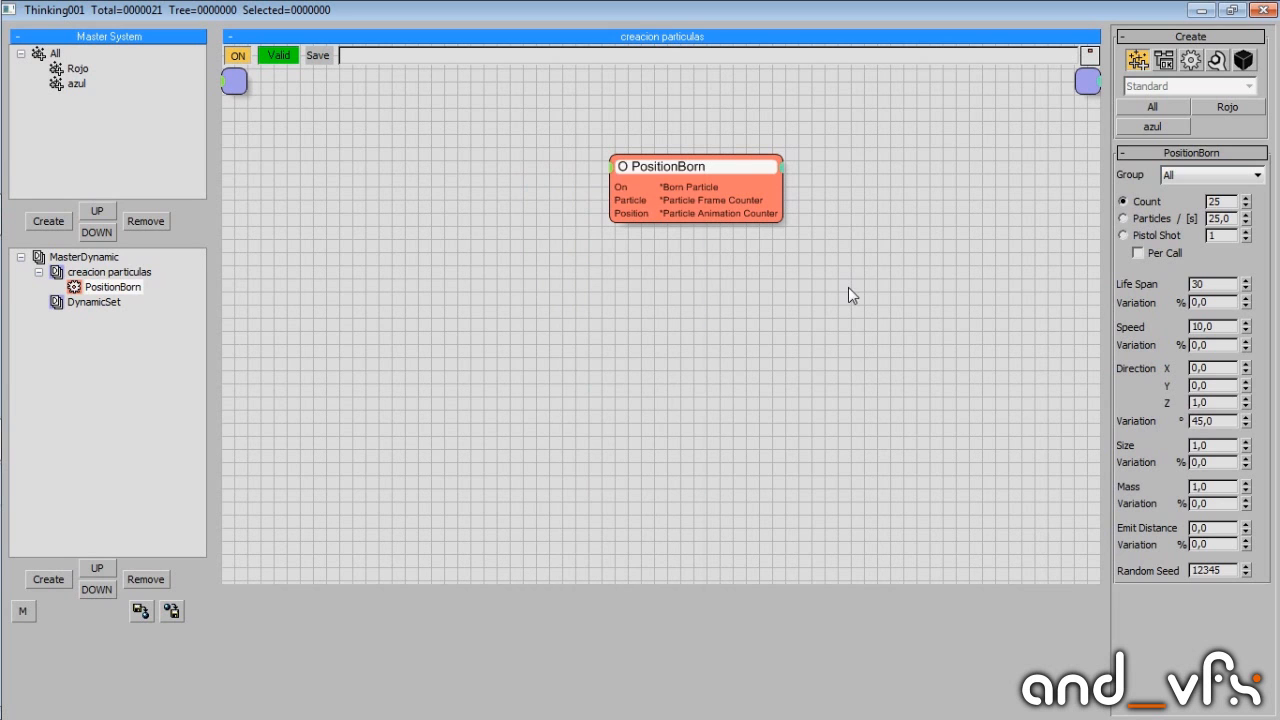
pyautogui.rightClick(615, 166)
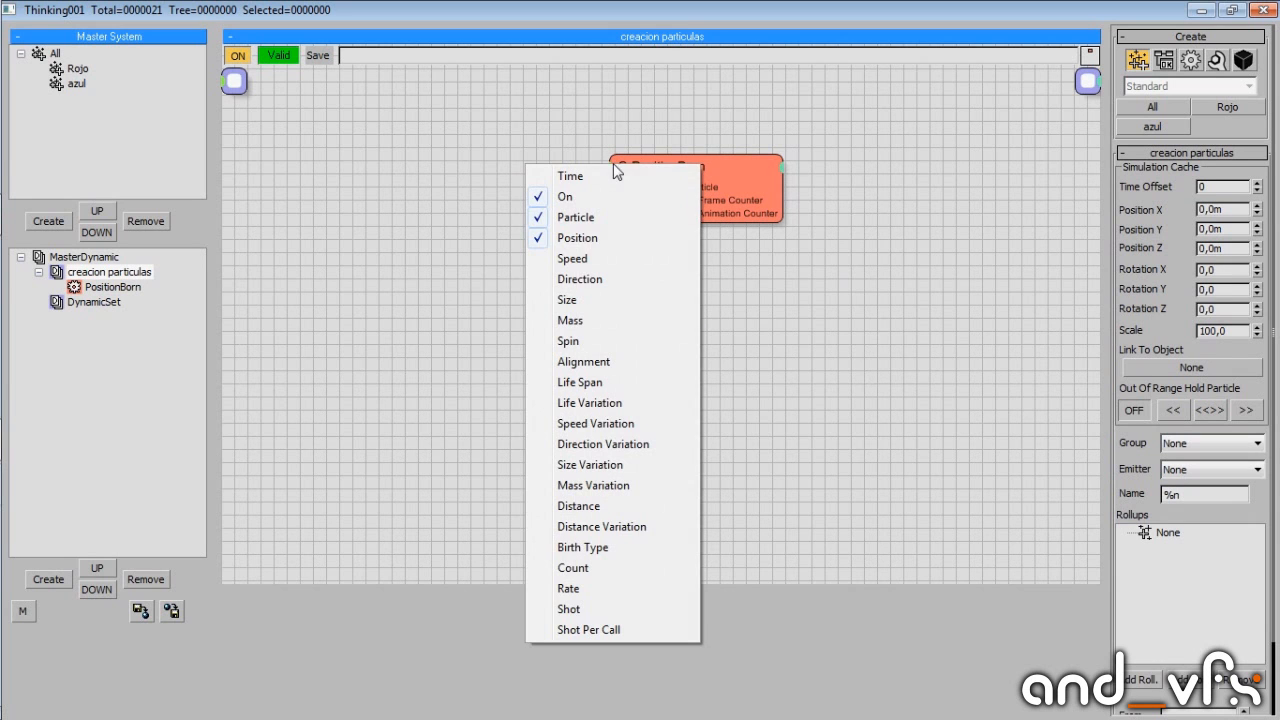
pyautogui.click(572, 259)
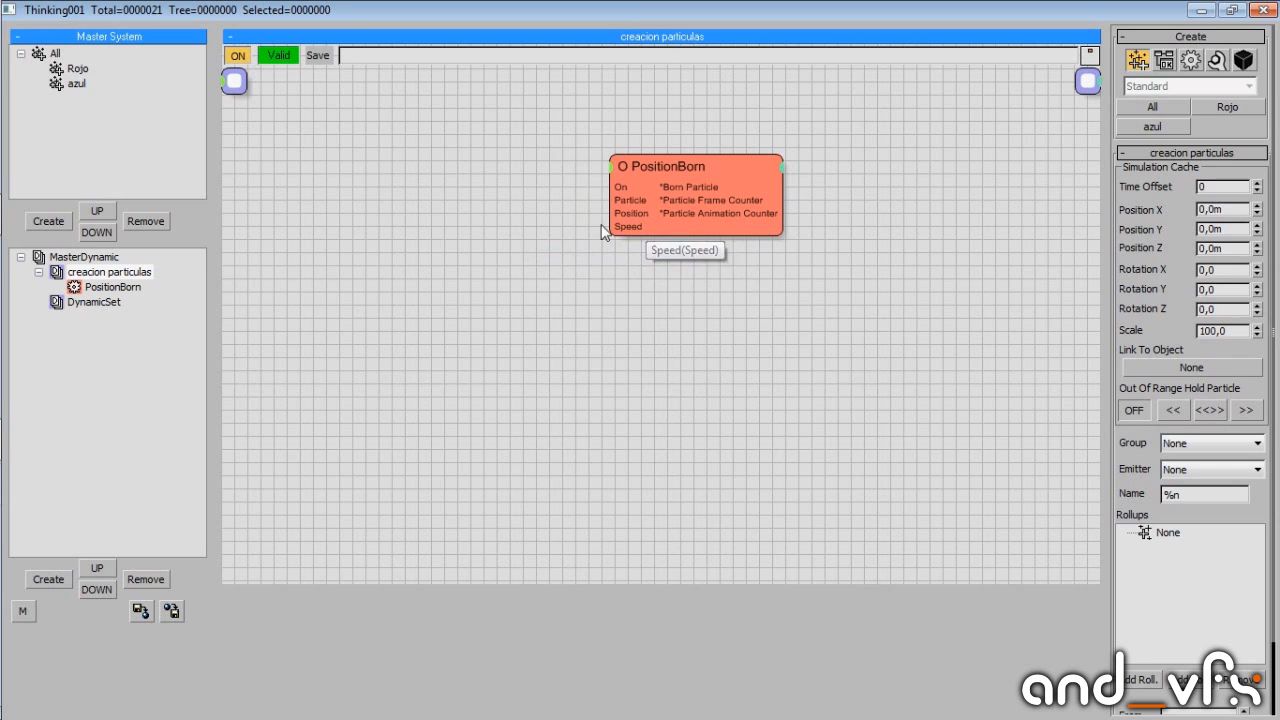
pyautogui.rightClick(611, 167)
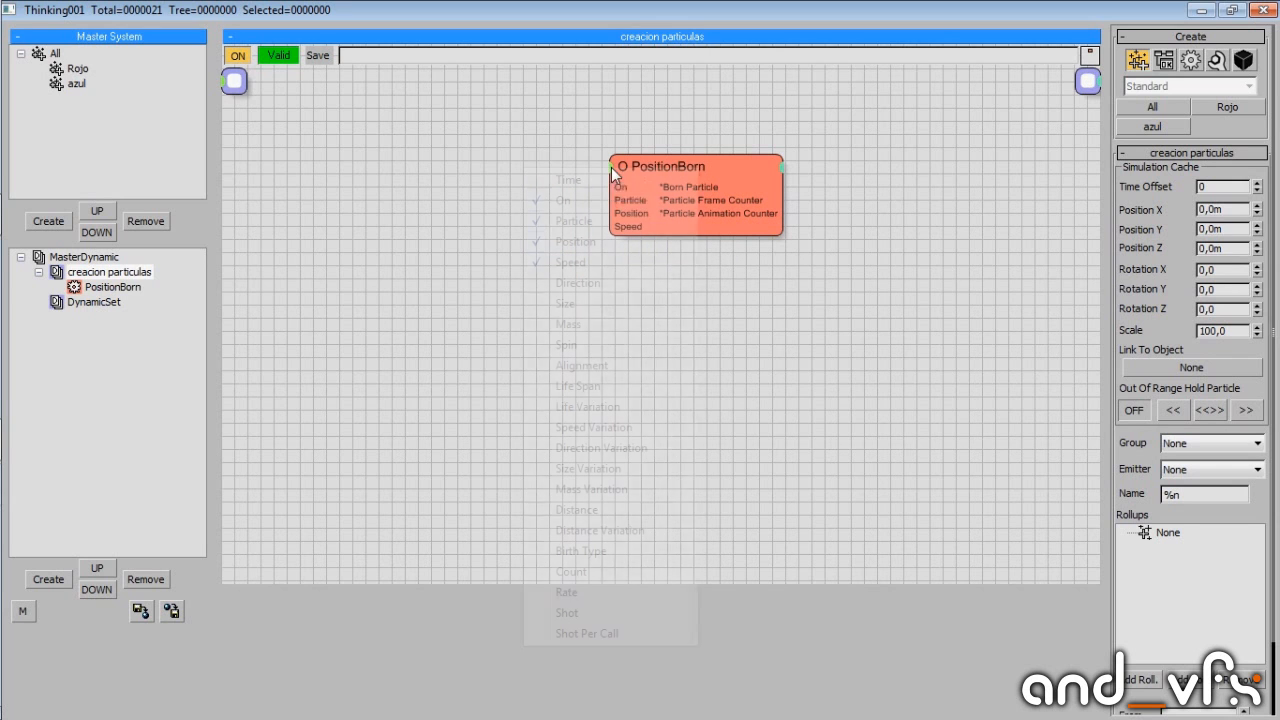
pyautogui.click(571, 262)
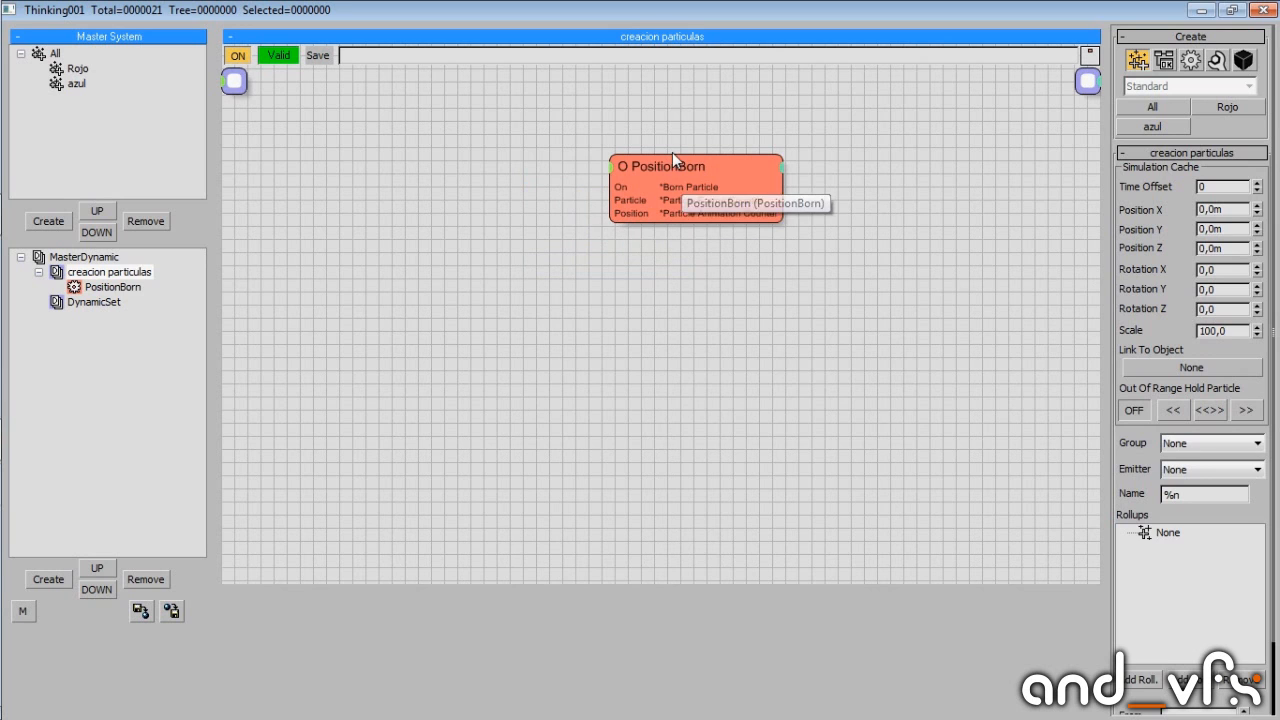
# Collapse the PositionBorn node to its title and look through the list of available inputs.
pyautogui.moveTo(671, 161)
pyautogui.mouseDown()
pyautogui.moveTo(633, 168)
pyautogui.moveTo(672, 155)
pyautogui.mouseUp()
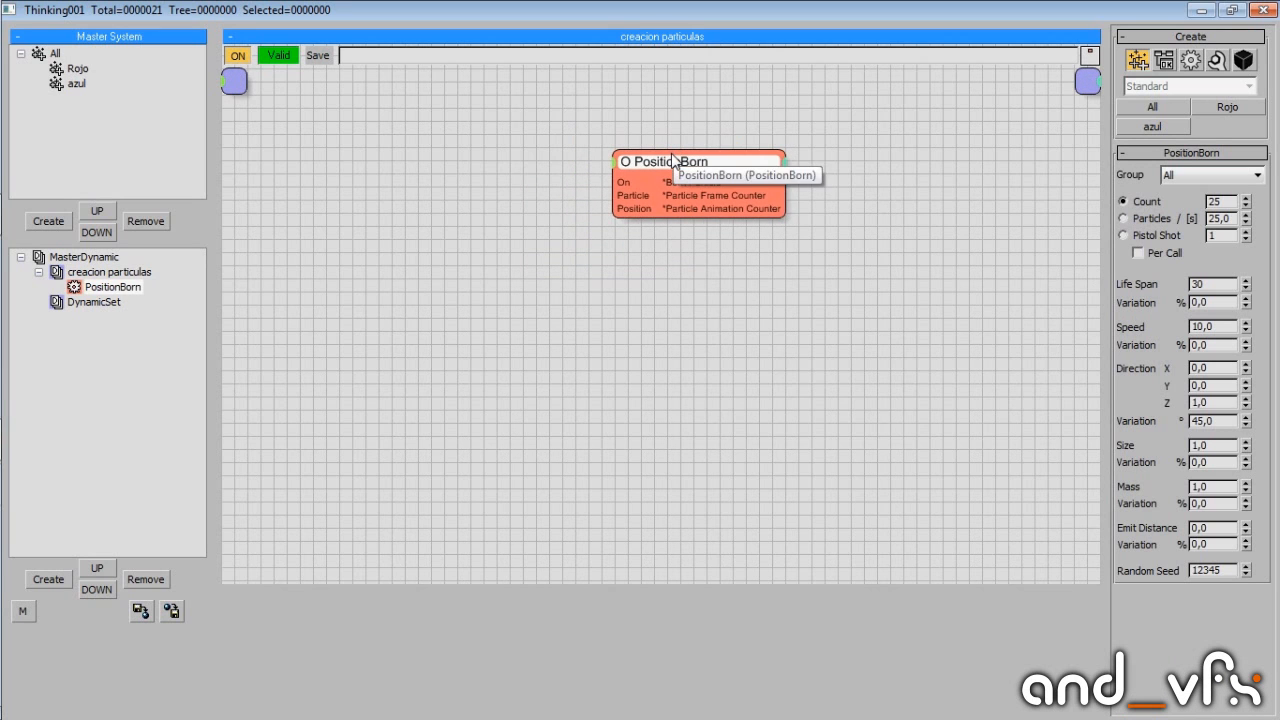
pyautogui.doubleClick(672, 155)
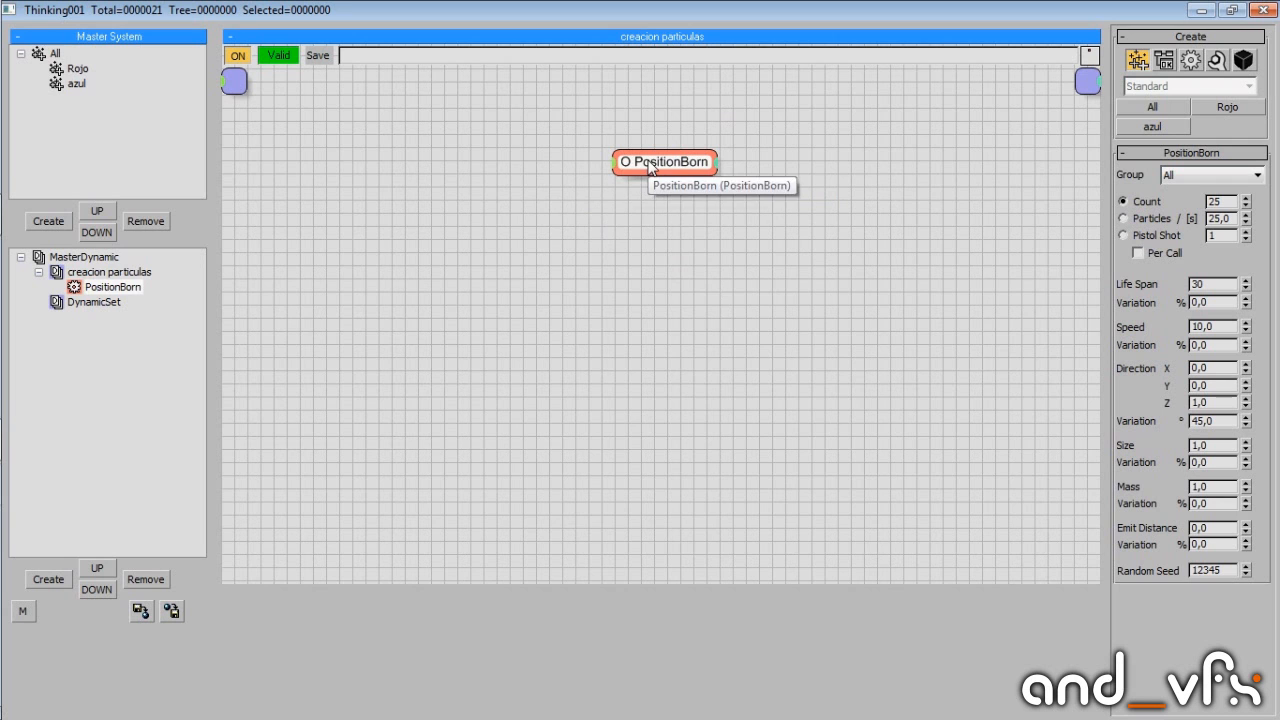
pyautogui.click(617, 165)
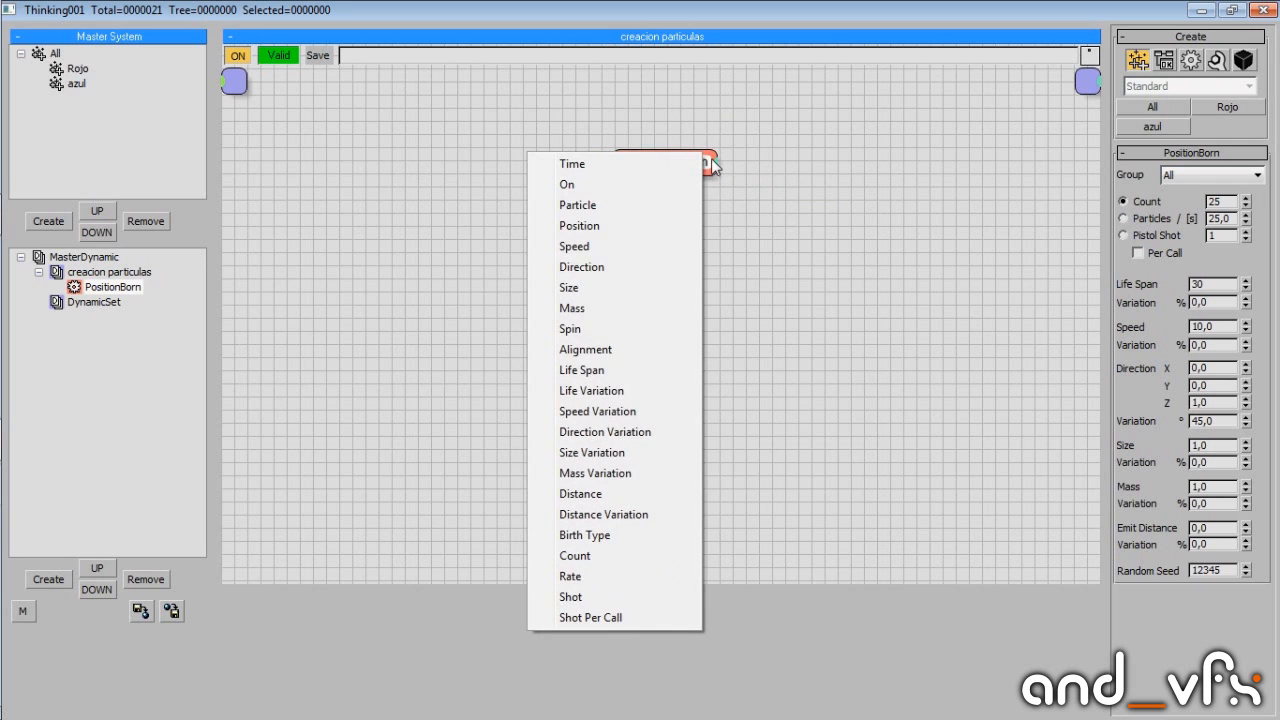
pyautogui.click(712, 165)
pyautogui.click(654, 165)
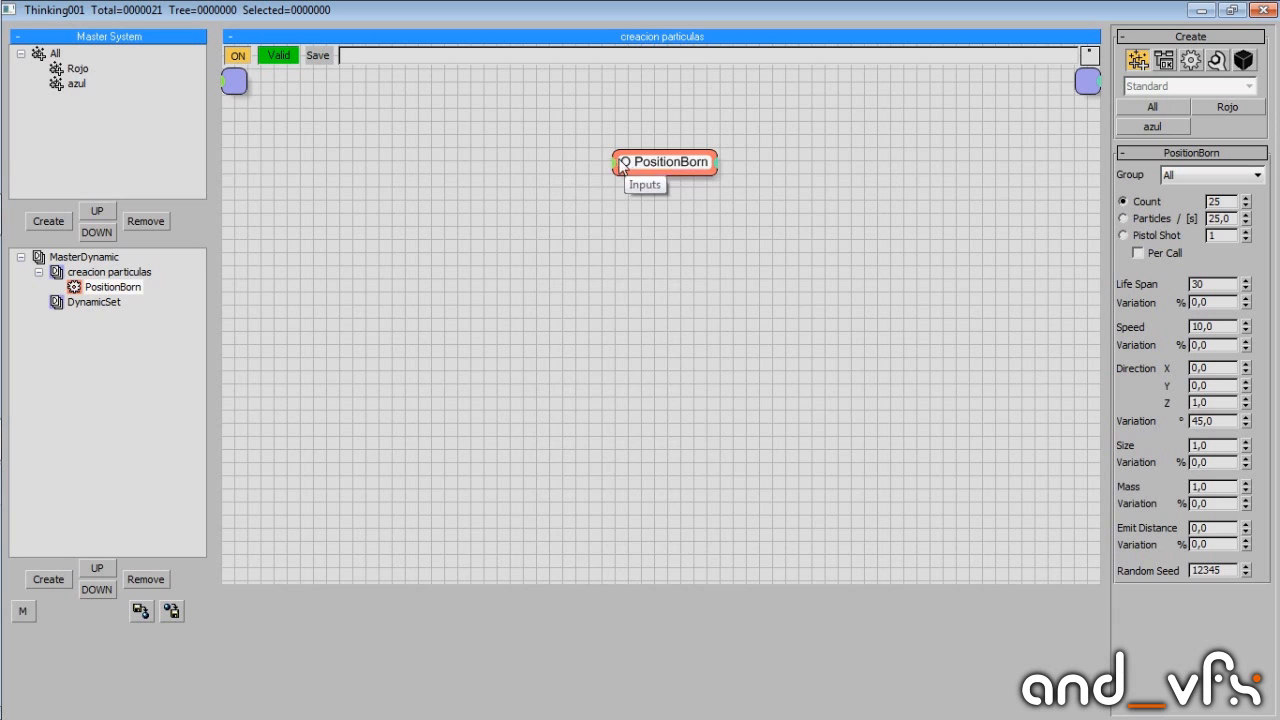
pyautogui.click(621, 165)
# Move the collapsed PositionBorn node around the graph and remove it from creacion particulas.
pyautogui.moveTo(664, 171); pyautogui.dragTo(606, 199)
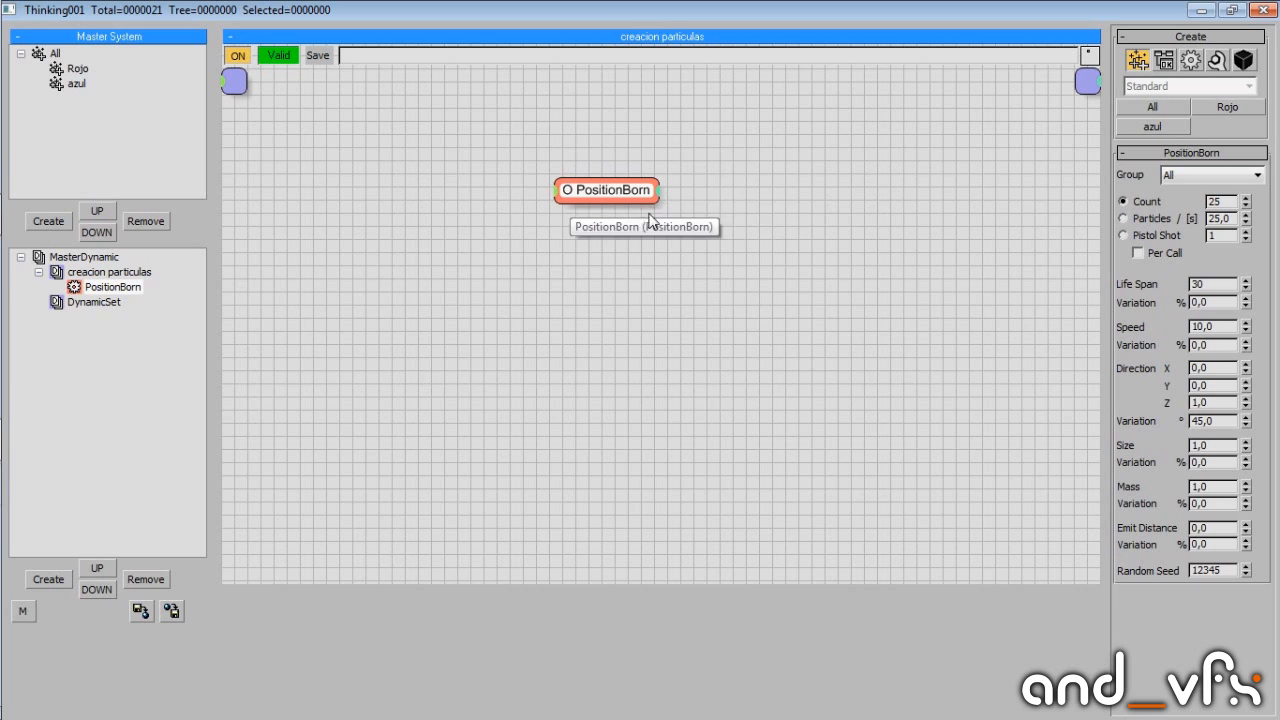
pyautogui.moveTo(614, 196); pyautogui.dragTo(655, 105)
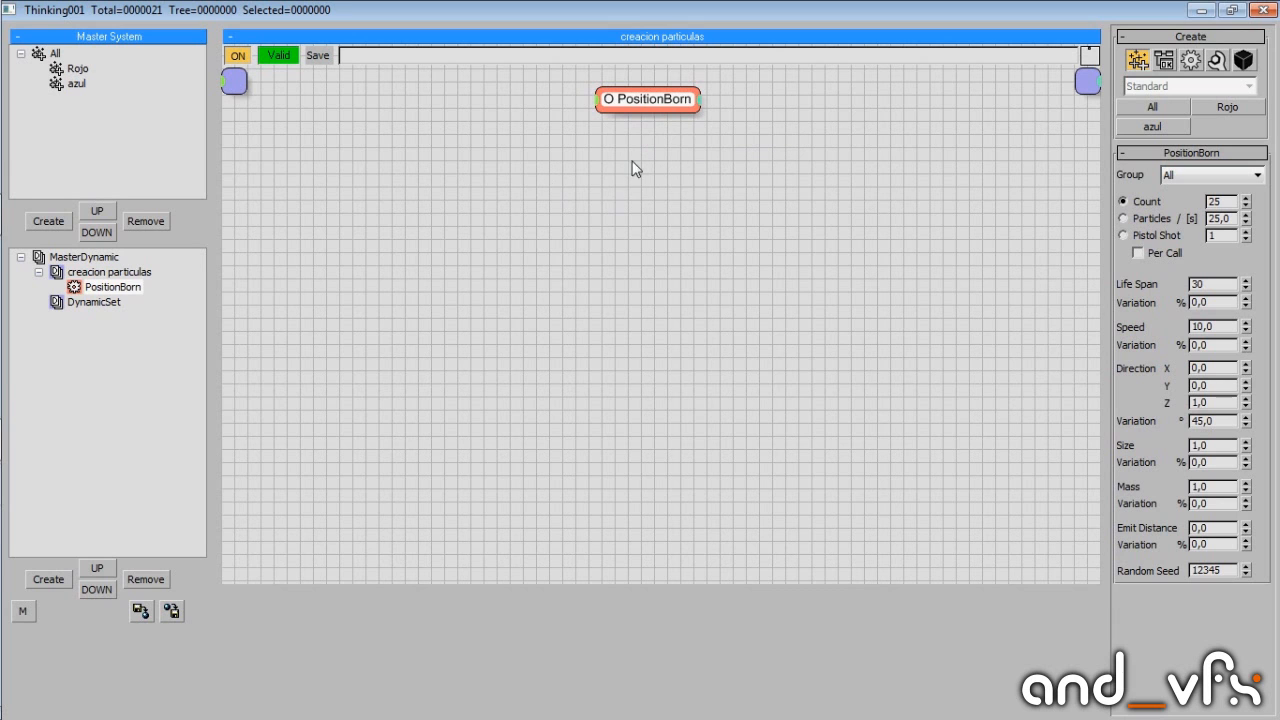
pyautogui.rightClick(676, 180)
pyautogui.click(652, 292)
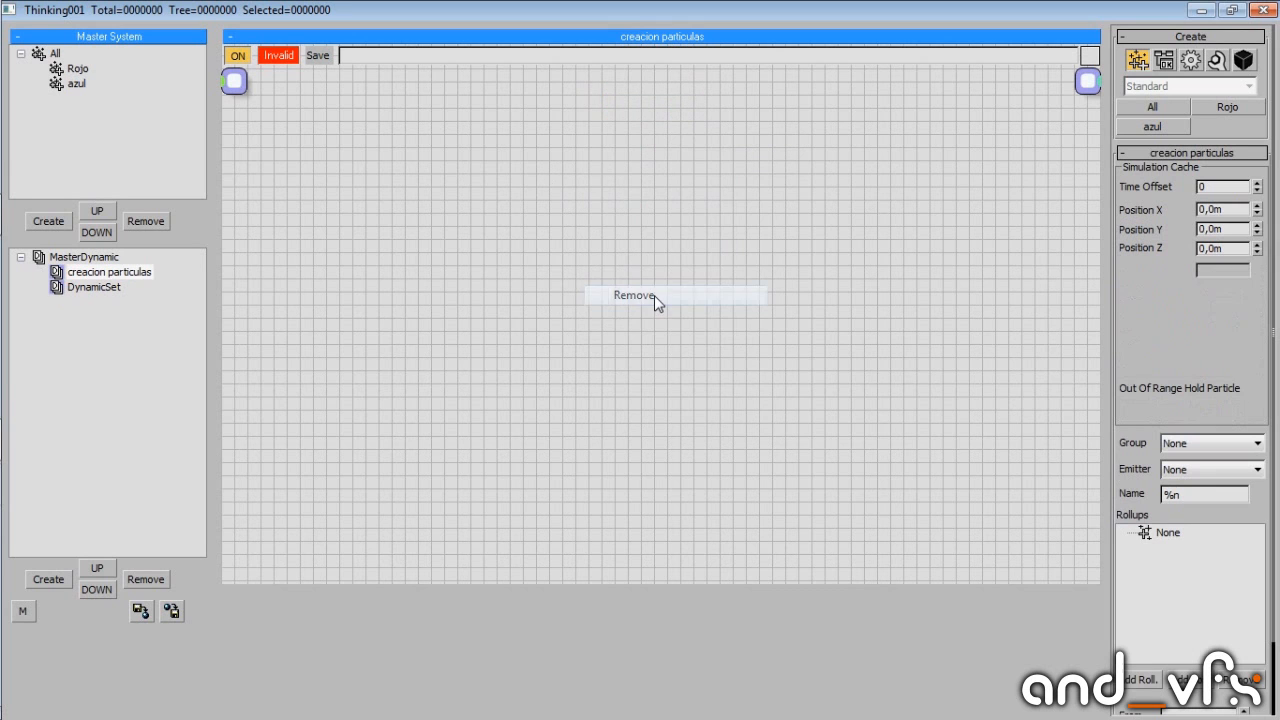
# Add a new PositionBorn operator from the Generator category to creacion particulas and place it in the upper middle of the graph.
pyautogui.rightClick(562, 150)
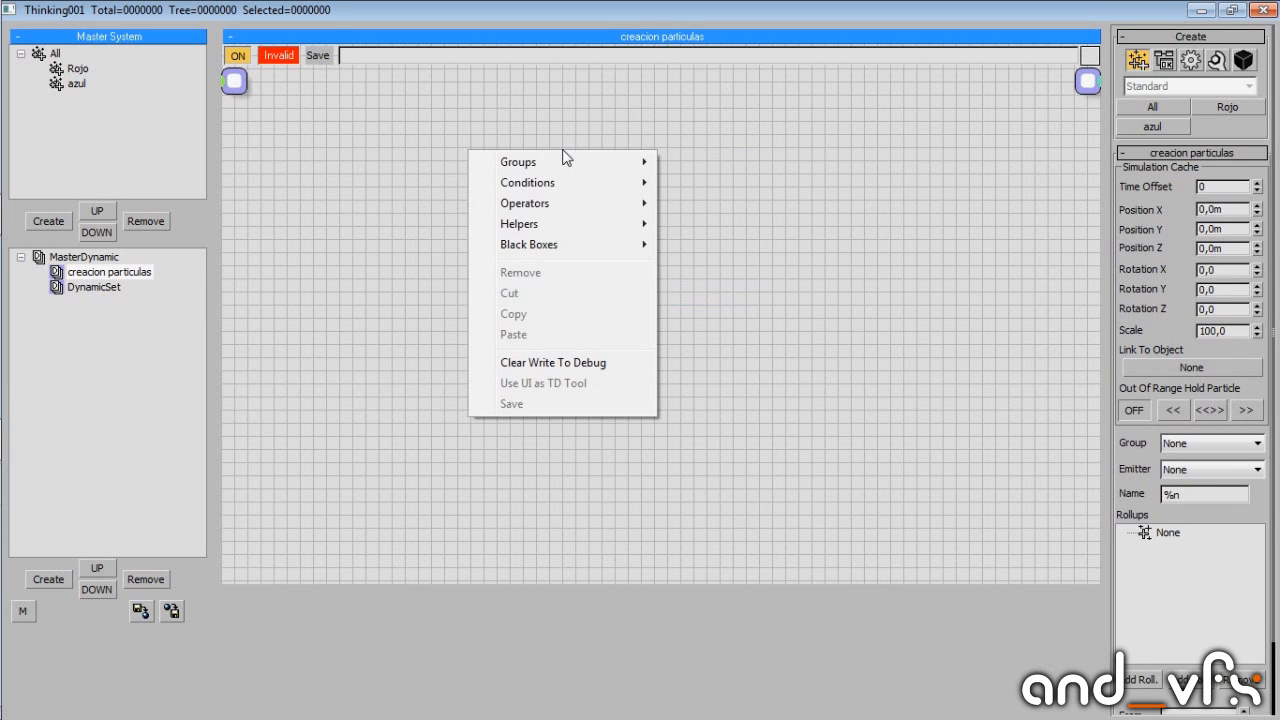
pyautogui.moveTo(557, 205)
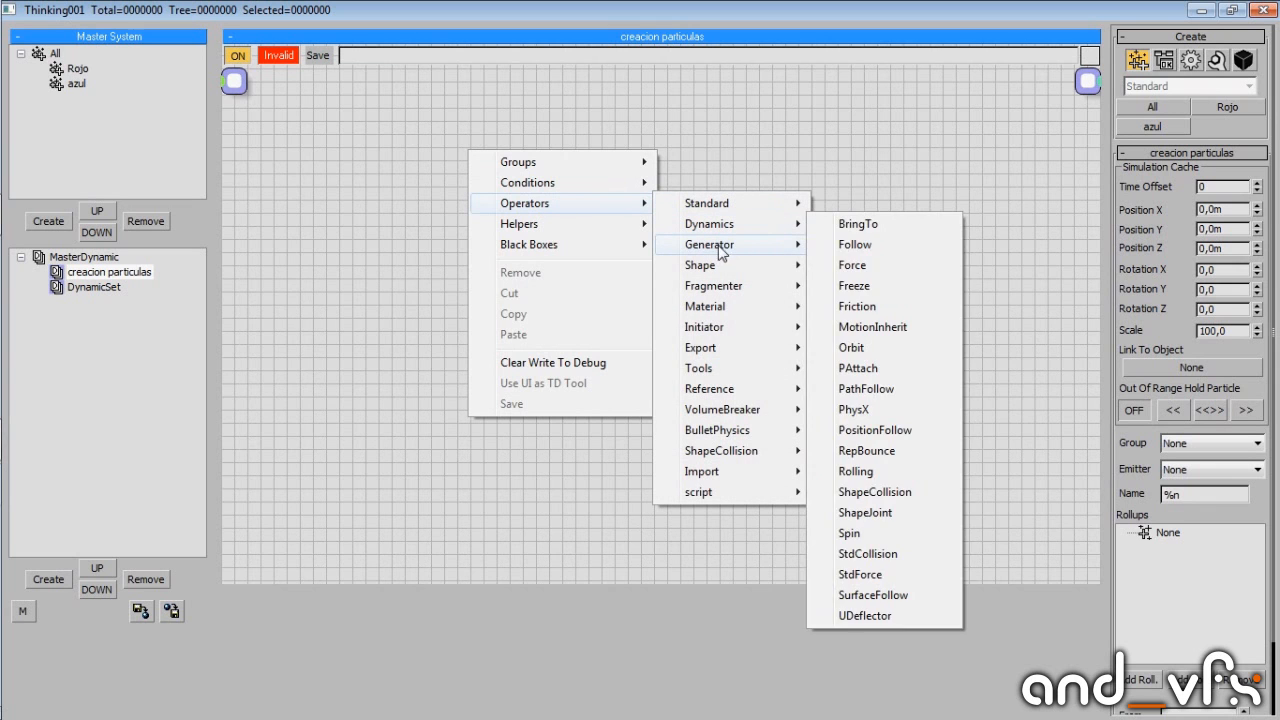
pyautogui.moveTo(722, 246)
pyautogui.click(870, 327)
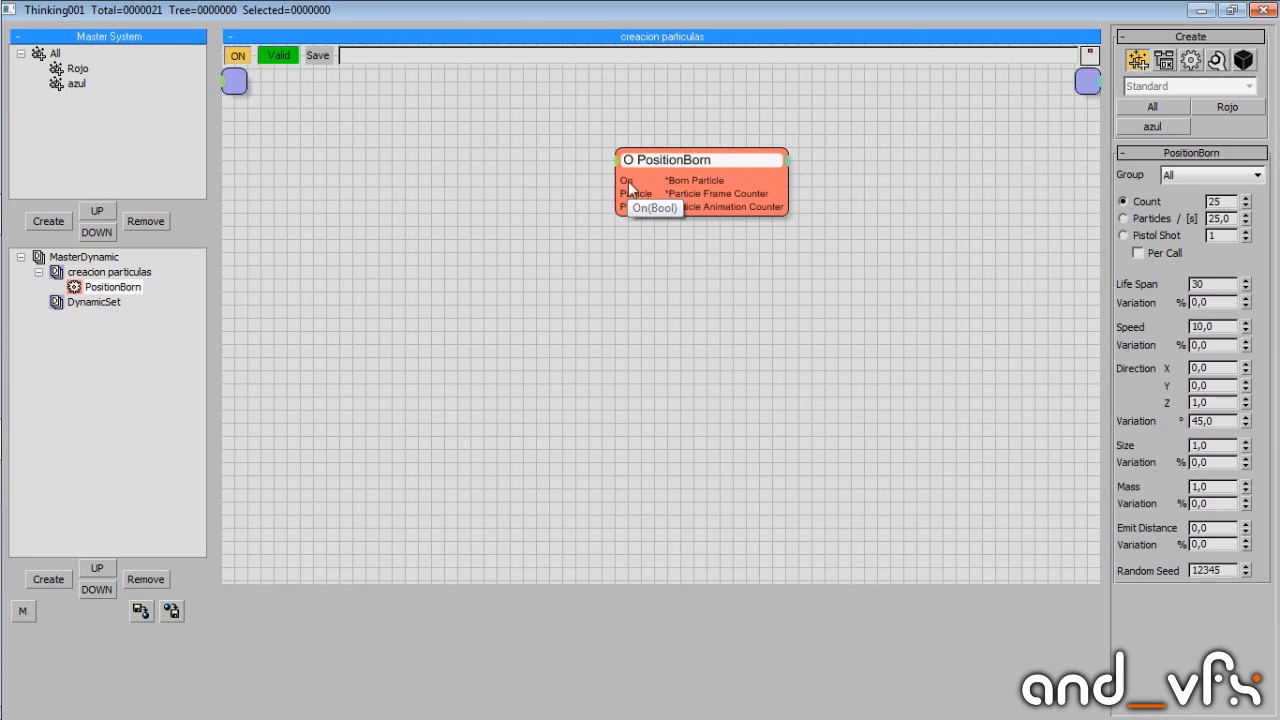
pyautogui.moveTo(626, 193); pyautogui.dragTo(520, 199)
# Switch the PositionBorn birth mode from Count to Particles / [s] and raise the Pistol Shot value to 91.
pyautogui.doubleClick(1214, 203)
pyautogui.click(1124, 218)
pyautogui.moveTo(1245, 235); pyautogui.dragTo(1248, 147)
# Step through the PositionBorn fields from Life Span to Size to review speed, direction and variation settings.
pyautogui.doubleClick(1227, 284)
pyautogui.press('Tab')
pyautogui.press('Tab')
pyautogui.press('Tab')
pyautogui.press('Tab')
pyautogui.press('Tab')
pyautogui.press('Tab')
pyautogui.press('Tab')
pyautogui.press('Tab')
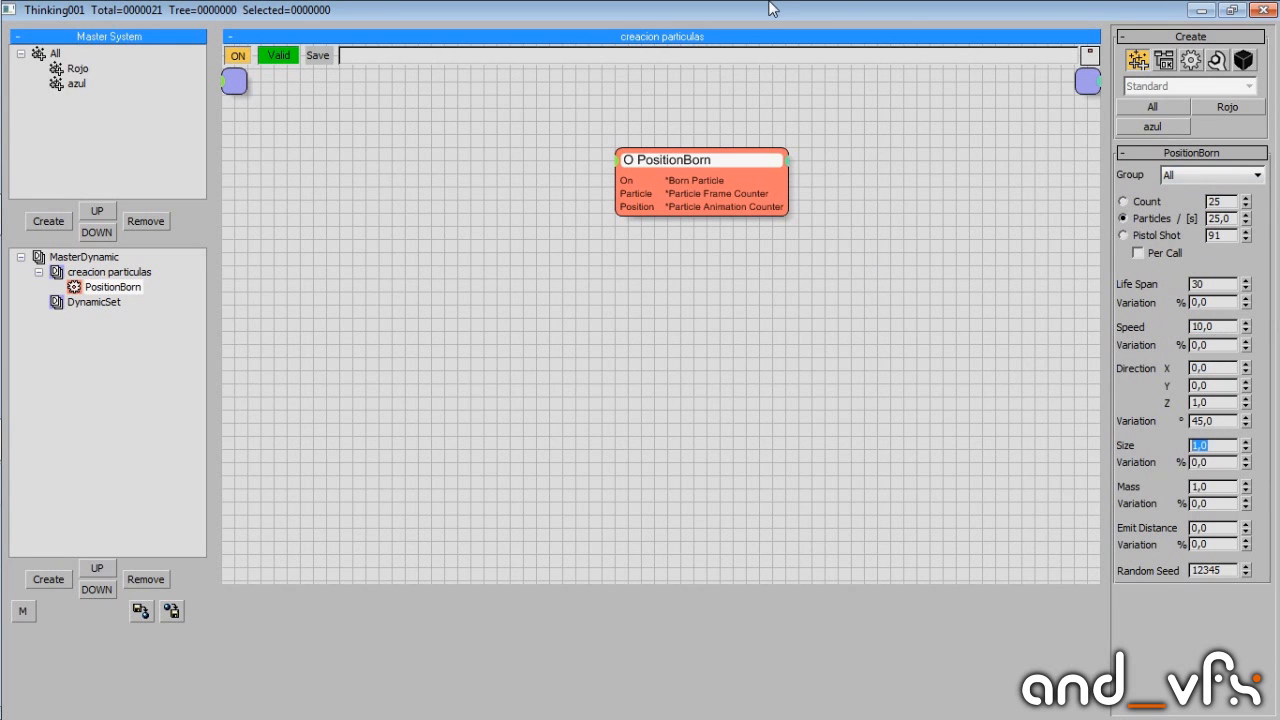
# Move the Thinking001 window off the viewport, scrub the animation to frame 29, and examine the emitted particles up close.
pyautogui.moveTo(860, 9); pyautogui.dragTo(921, 392)
pyautogui.moveTo(173, 632); pyautogui.dragTo(345, 628)
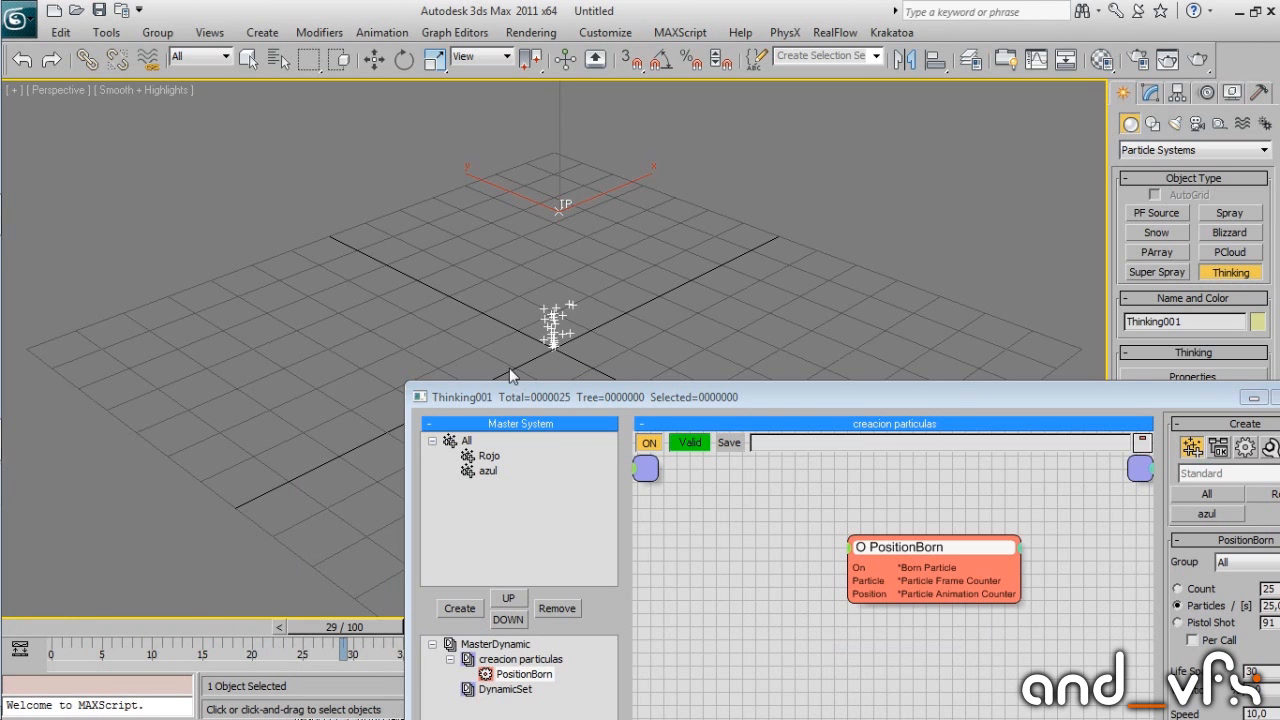
pyautogui.moveTo(566, 317); pyautogui.dragTo(556, 209, button='middle')
pyautogui.scroll(4, 522, 227)
pyautogui.moveTo(527, 258); pyautogui.dragTo(519, 469, button='middle')
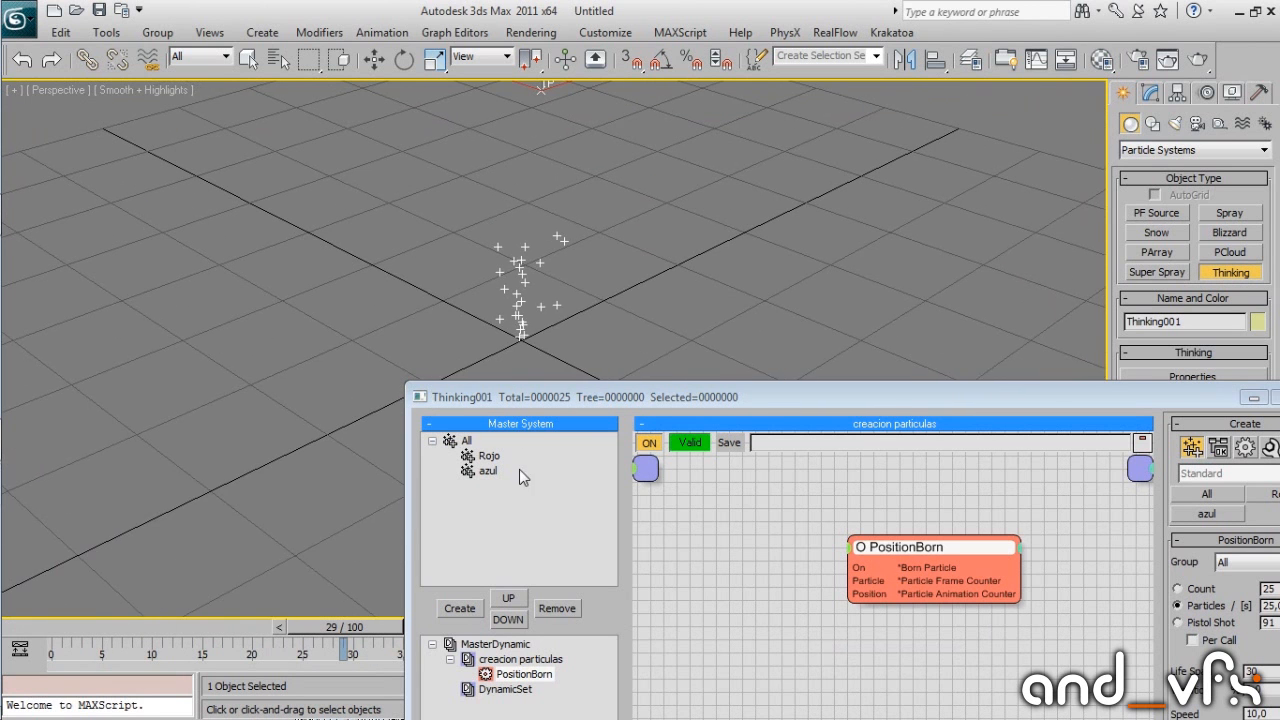
# Reposition the Thinking001 window just below the particles and select the Rojo group to show its settings.
pyautogui.moveTo(767, 402); pyautogui.dragTo(495, 371)
pyautogui.click(220, 427)
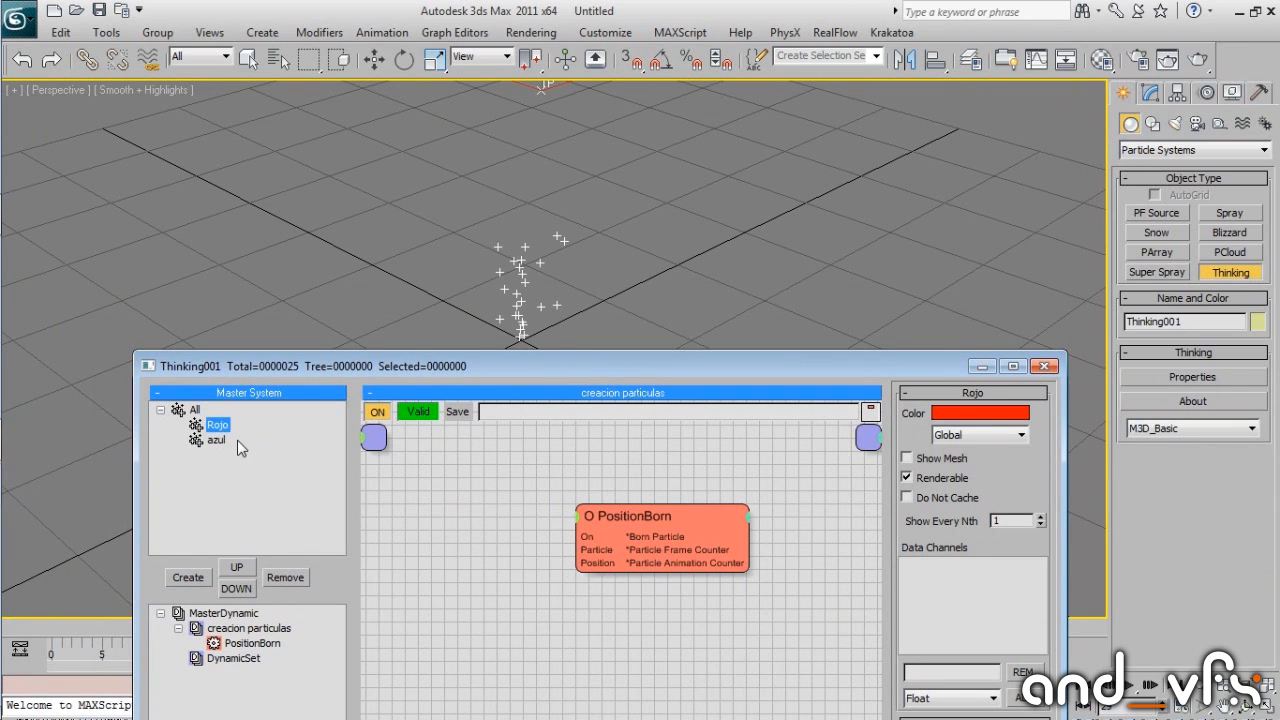
# Review the settings of the azul and All groups and assign the PositionBorn operator's particles to the Rojo group.
pyautogui.click(222, 440)
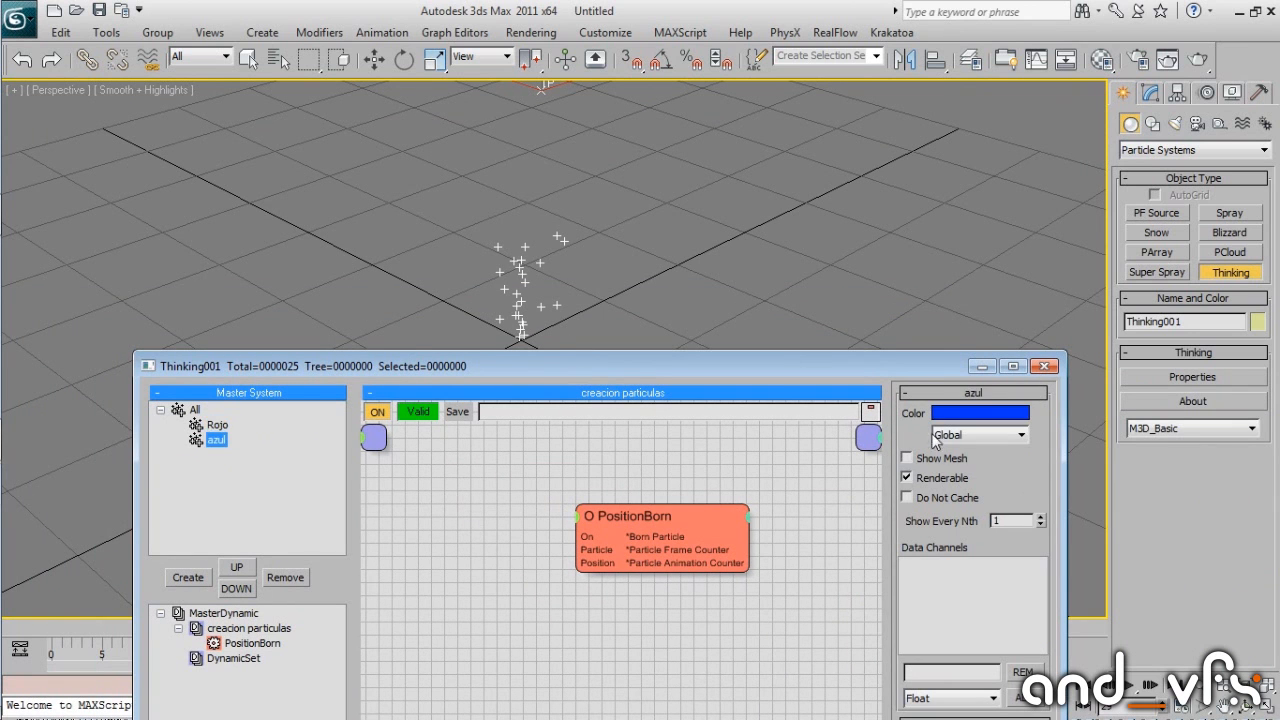
pyautogui.click(194, 410)
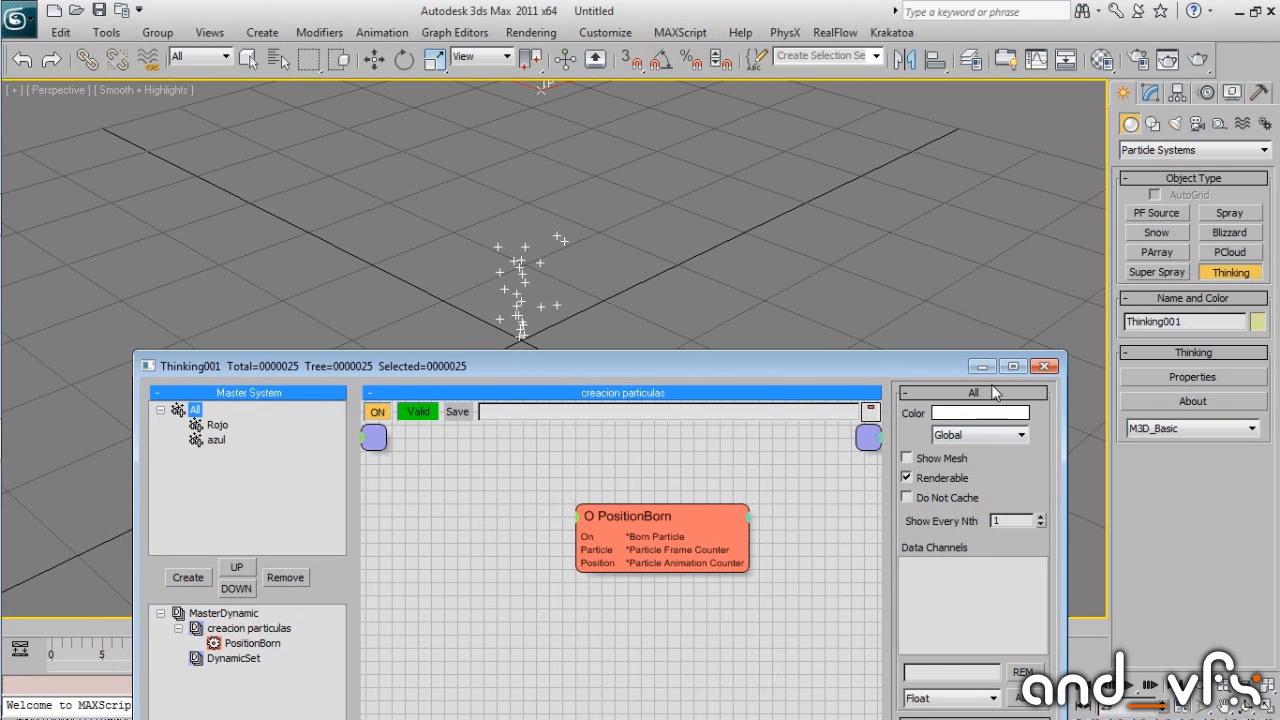
pyautogui.moveTo(645, 362); pyautogui.dragTo(641, 74)
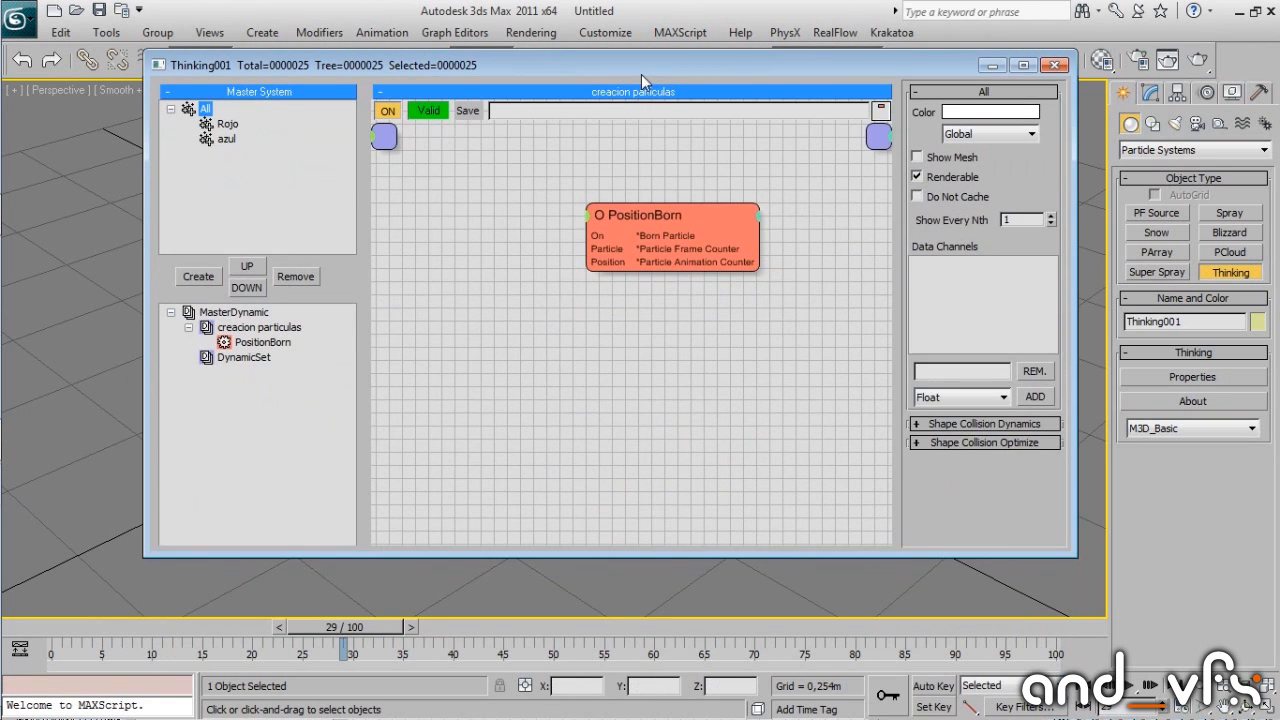
pyautogui.click(641, 217)
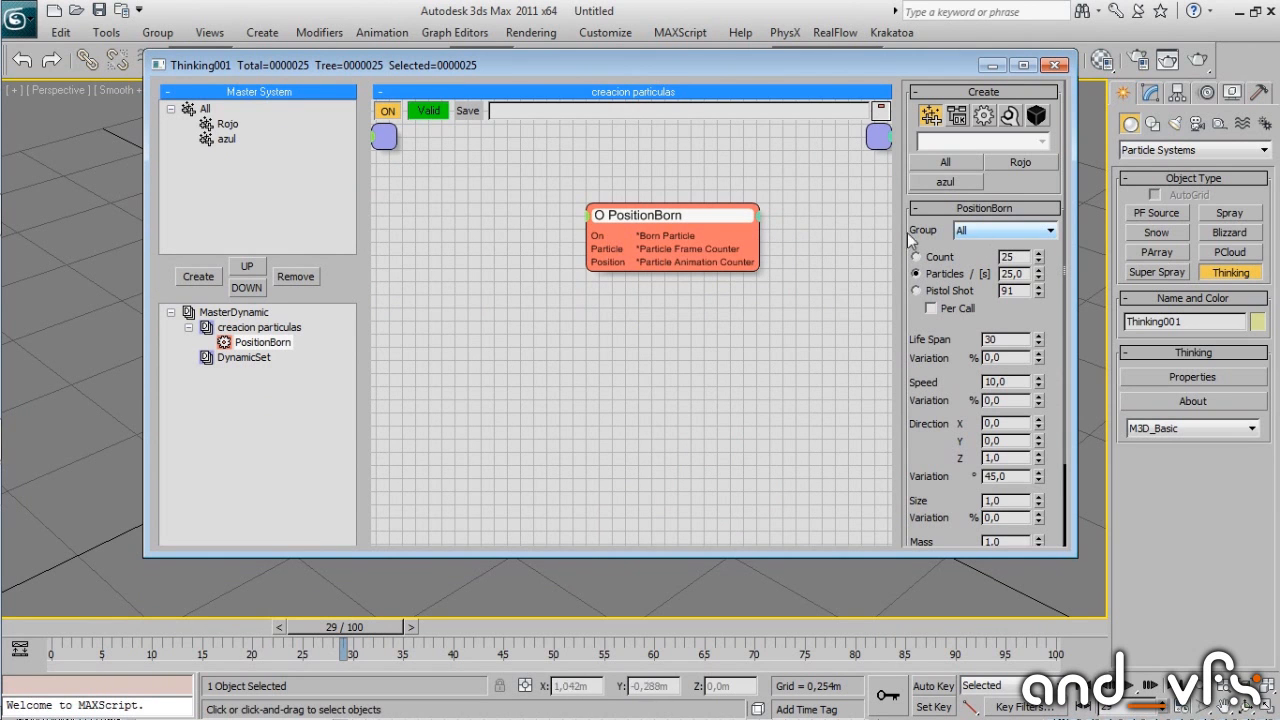
pyautogui.click(995, 228)
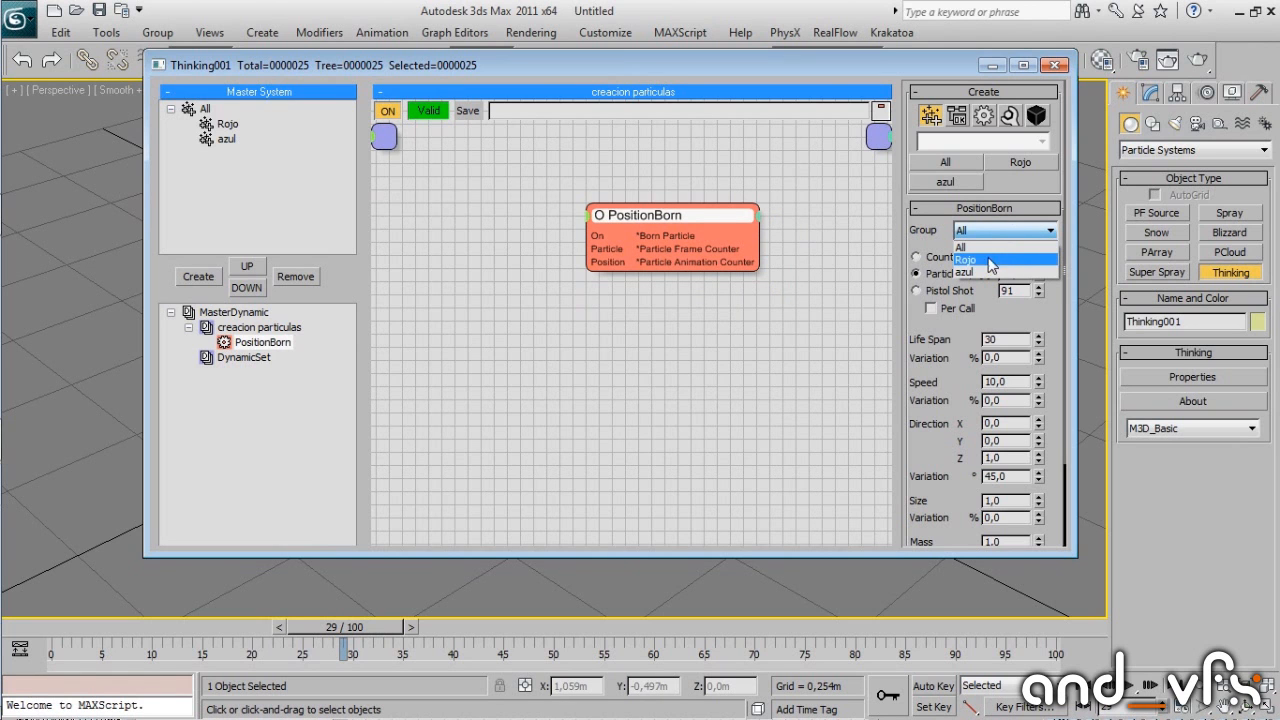
pyautogui.click(982, 259)
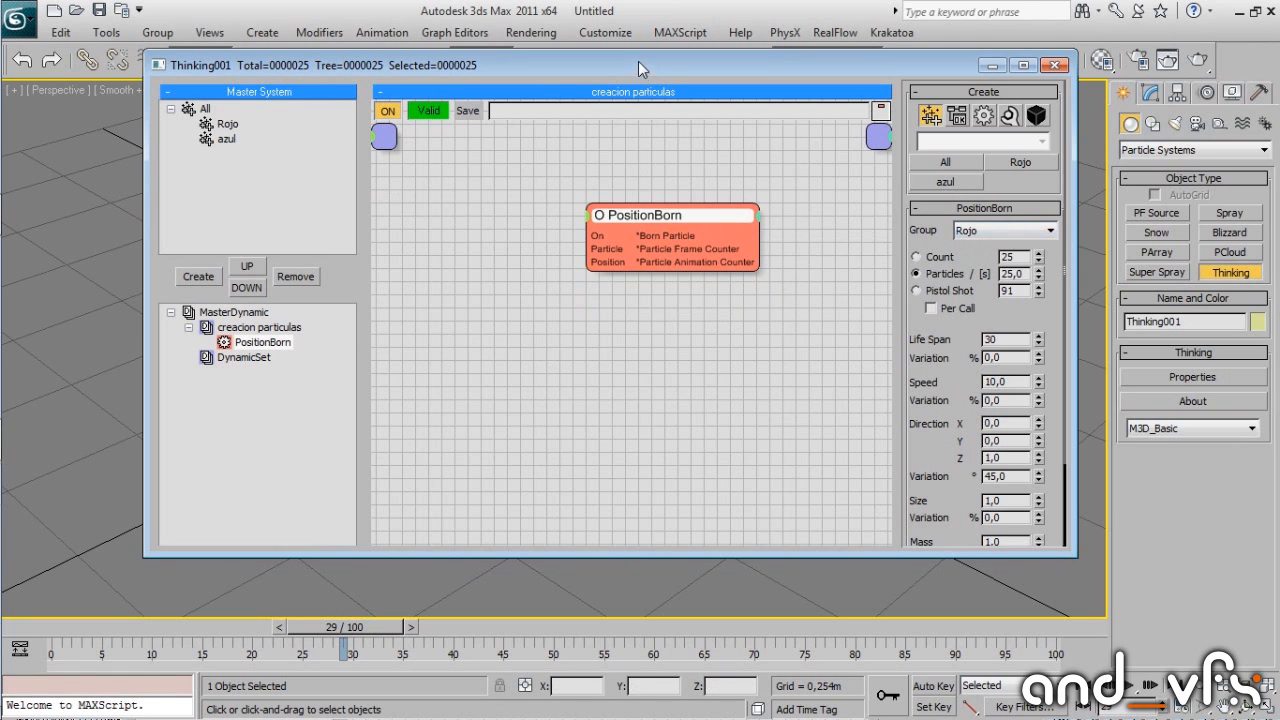
# Scrub the animation to frame 49 and move the Thinking001 window aside so the PositionBorn settings sit next to the emitted particles.
pyautogui.moveTo(454, 64); pyautogui.dragTo(620, 533)
pyautogui.moveTo(289, 630); pyautogui.dragTo(340, 636)
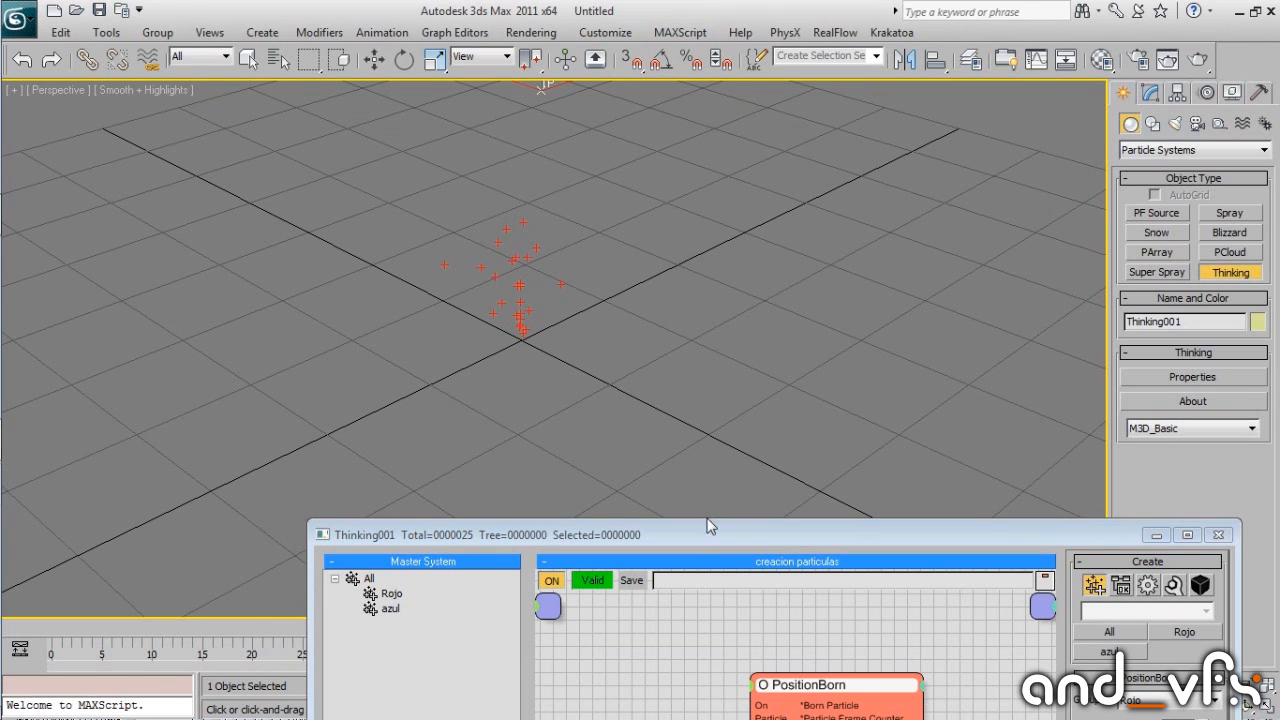
pyautogui.moveTo(707, 527); pyautogui.dragTo(707, 299)
pyautogui.moveTo(815, 478); pyautogui.dragTo(728, 490)
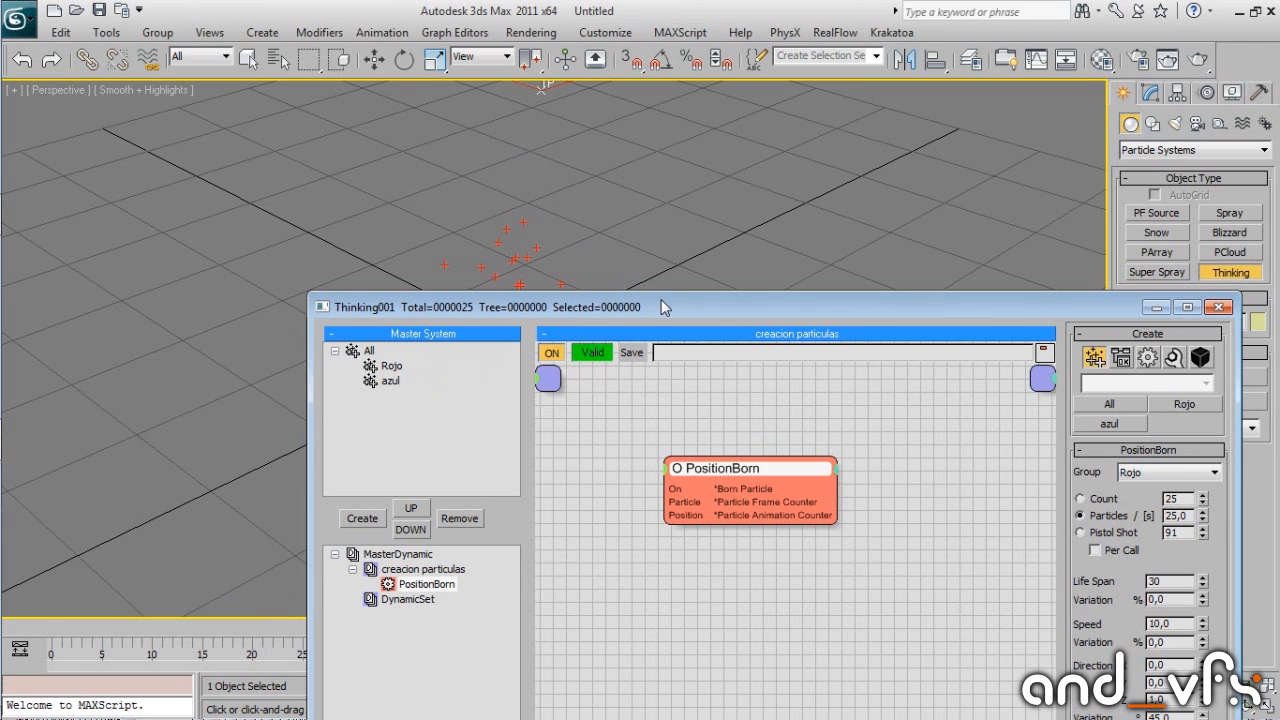
pyautogui.moveTo(661, 300); pyautogui.dragTo(588, 226)
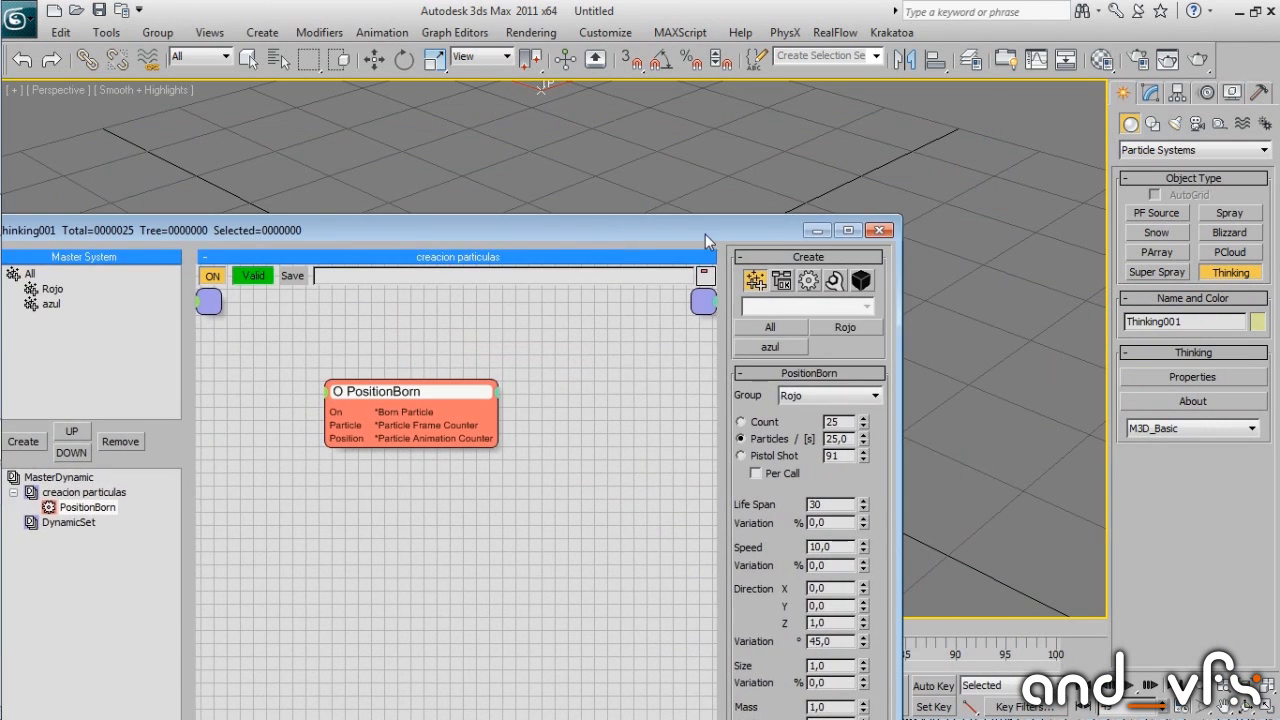
pyautogui.moveTo(705, 234); pyautogui.dragTo(86, 71)
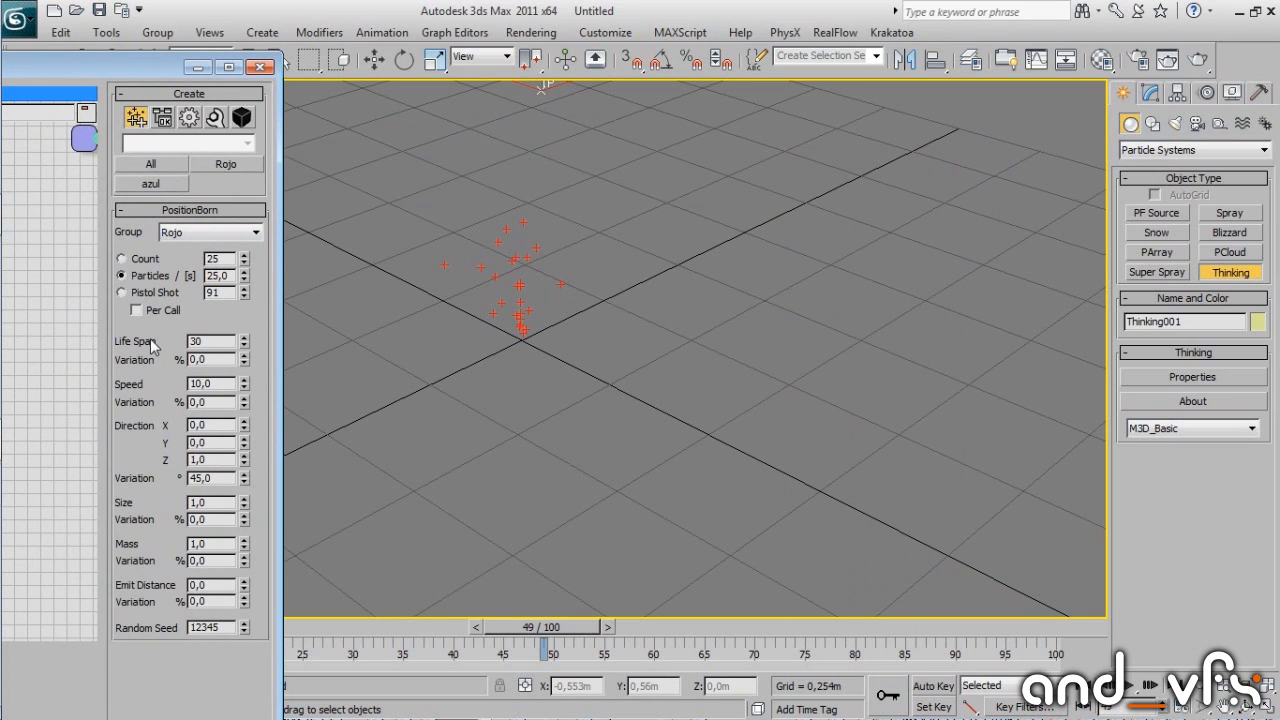
# Set the PositionBorn Life Span to 50 and scrub the animation to frame 88 to check the particles.
pyautogui.moveTo(210, 343); pyautogui.dragTo(147, 344)
pyautogui.moveTo(545, 628); pyautogui.dragTo(920, 628)
# Set the animation's End Time to 500 in the time configuration and scrub to frame 162.
pyautogui.click(1189, 706)
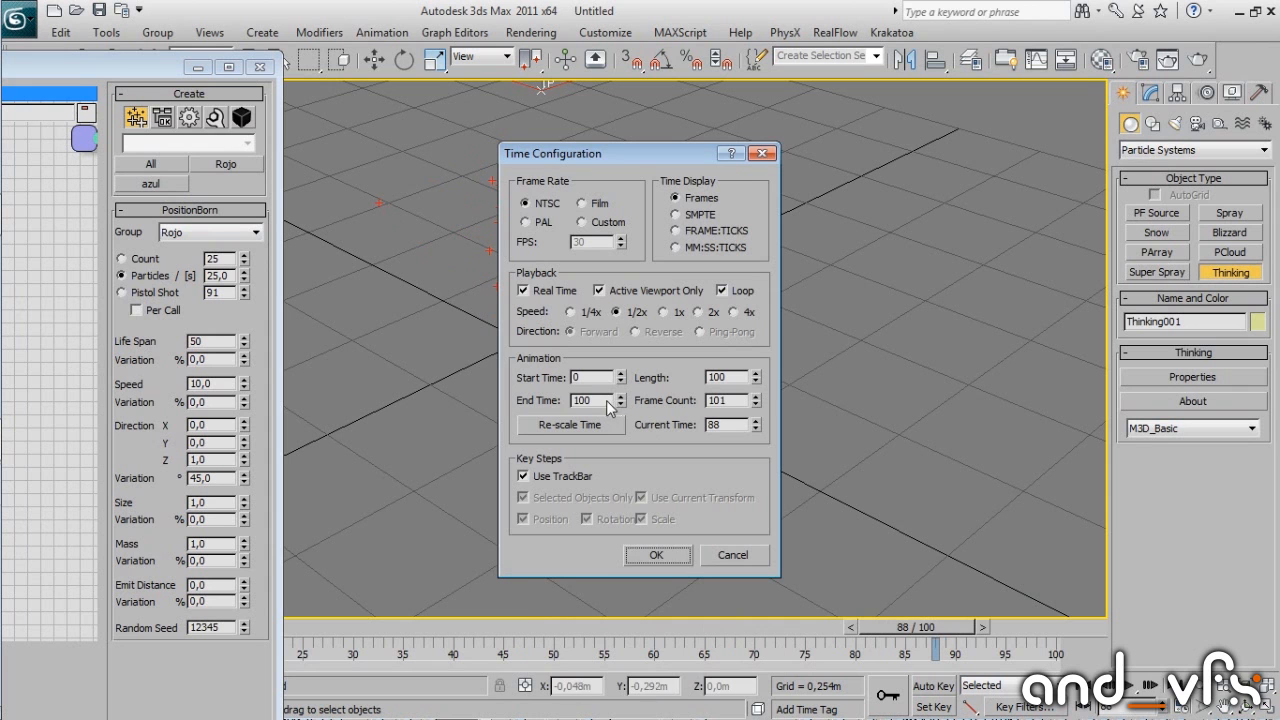
pyautogui.moveTo(606, 400); pyautogui.dragTo(483, 402)
pyautogui.click(657, 545)
pyautogui.moveTo(625, 372); pyautogui.dragTo(680, 428, button='middle')
pyautogui.moveTo(297, 628); pyautogui.dragTo(432, 598)
pyautogui.moveTo(650, 294); pyautogui.dragTo(652, 326, button='middle')
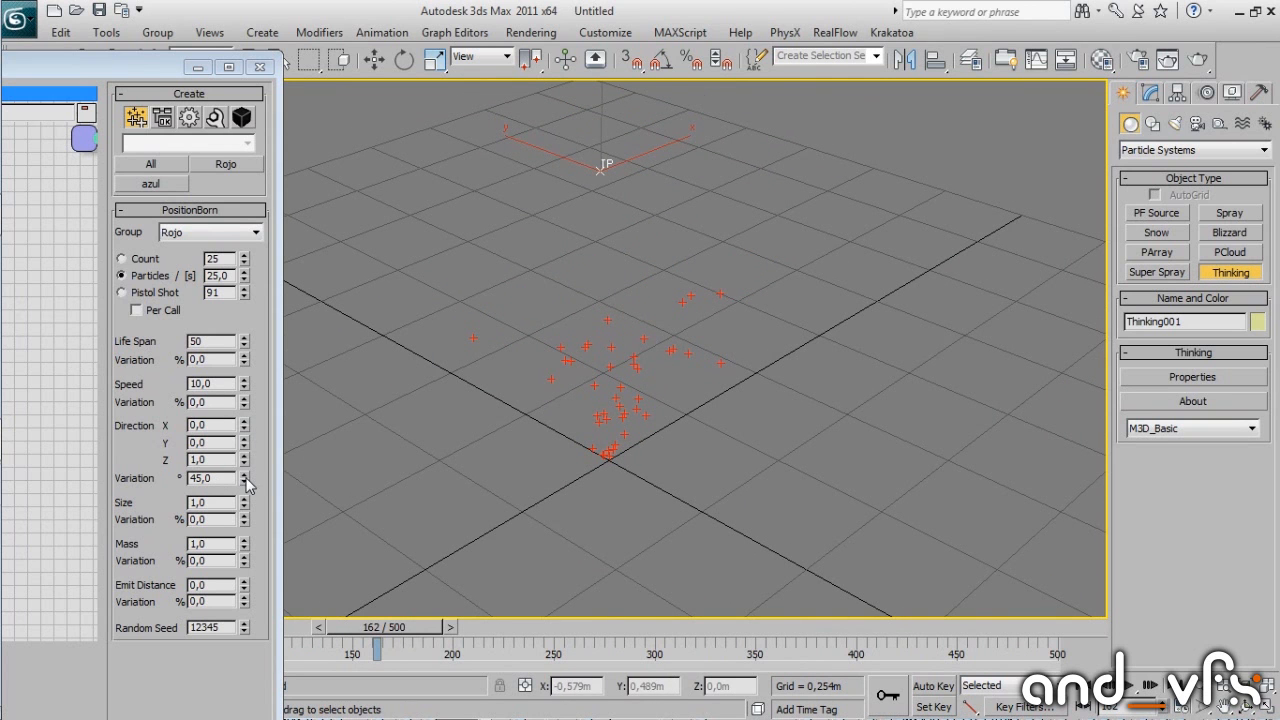
# Reduce the PositionBorn Direction Variation to 10 degrees and check the narrower stream at frame 276.
pyautogui.moveTo(246, 479)
pyautogui.mouseDown()
pyautogui.moveTo(259, 297)
pyautogui.moveTo(269, 528)
pyautogui.moveTo(269, 510)
pyautogui.mouseUp()
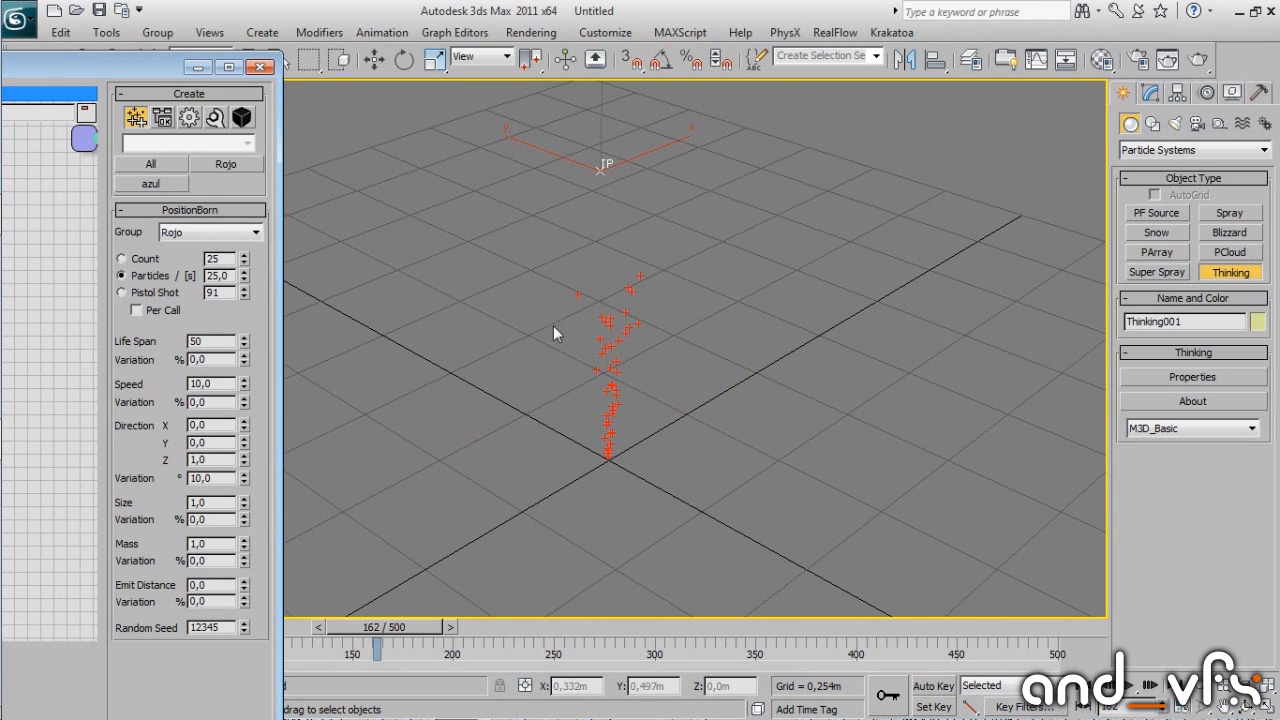
pyautogui.moveTo(406, 627); pyautogui.dragTo(606, 627)
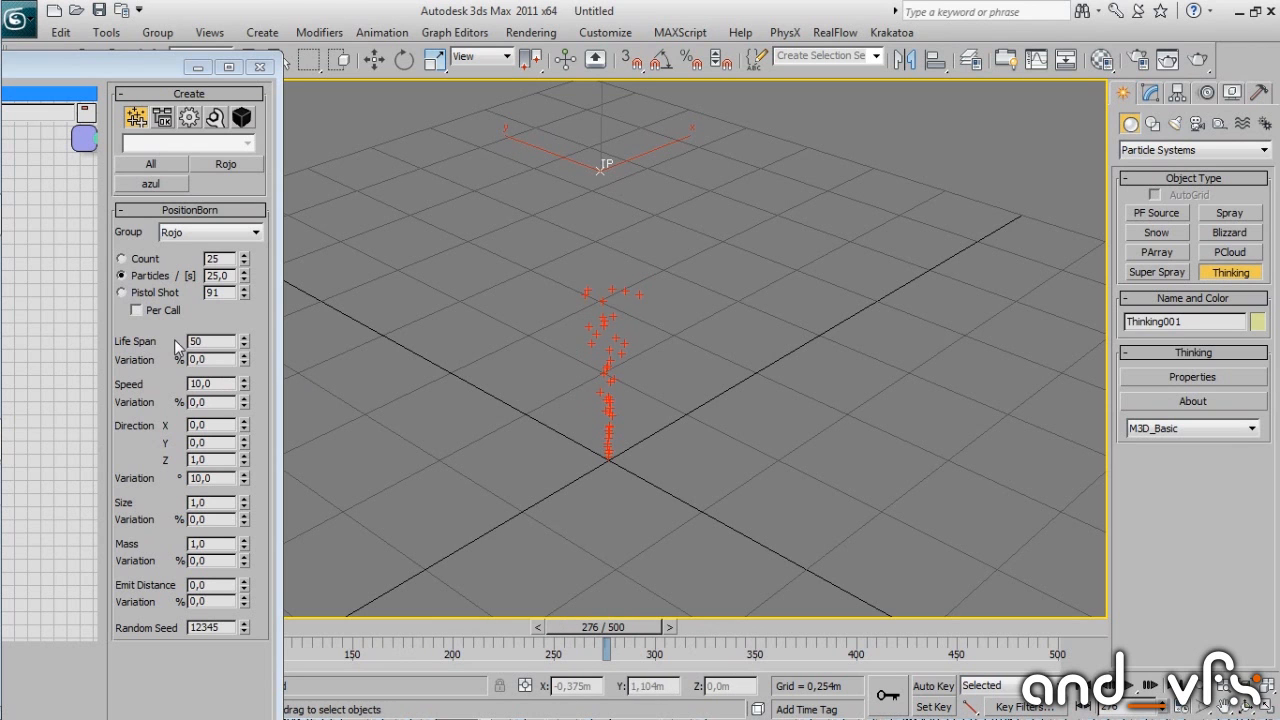
# Set the PositionBorn Life Span to 500000 and scrub the animation to frame 198 to examine the particle column.
pyautogui.click(205, 343)
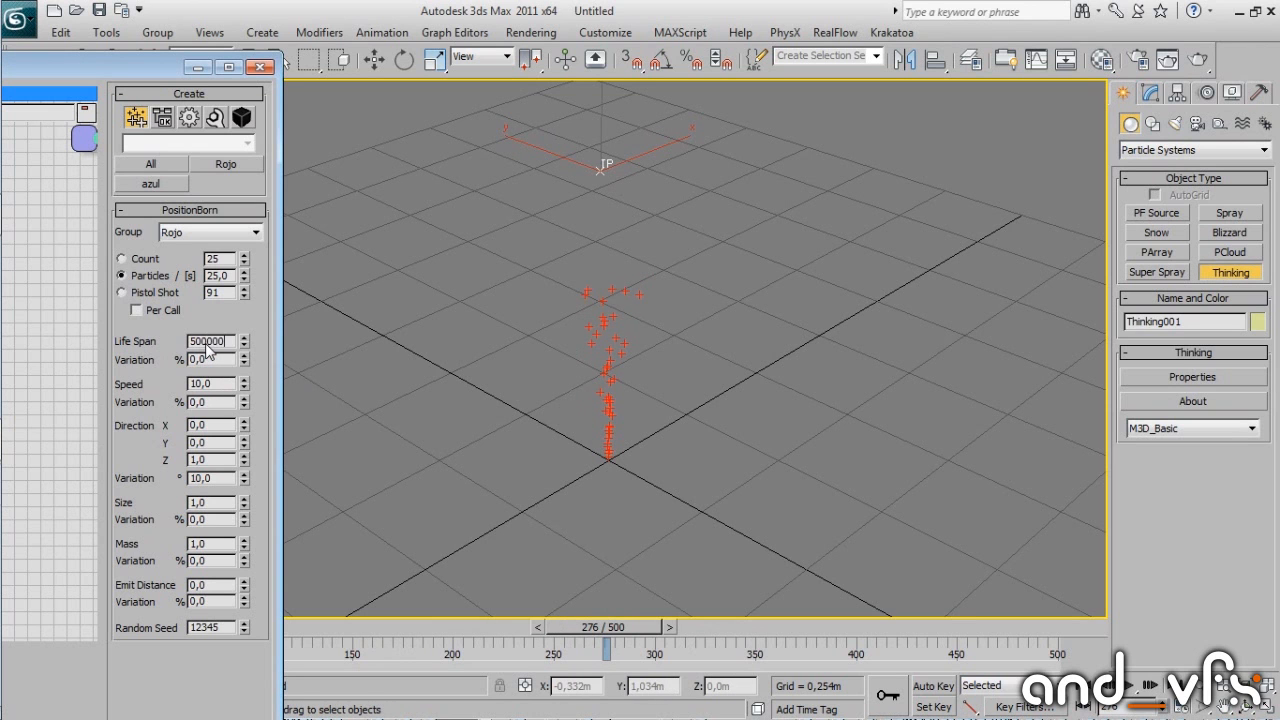
pyautogui.press('Return')
pyautogui.moveTo(670, 381); pyautogui.dragTo(648, 478, button='middle')
pyautogui.scroll(-3, 648, 478)
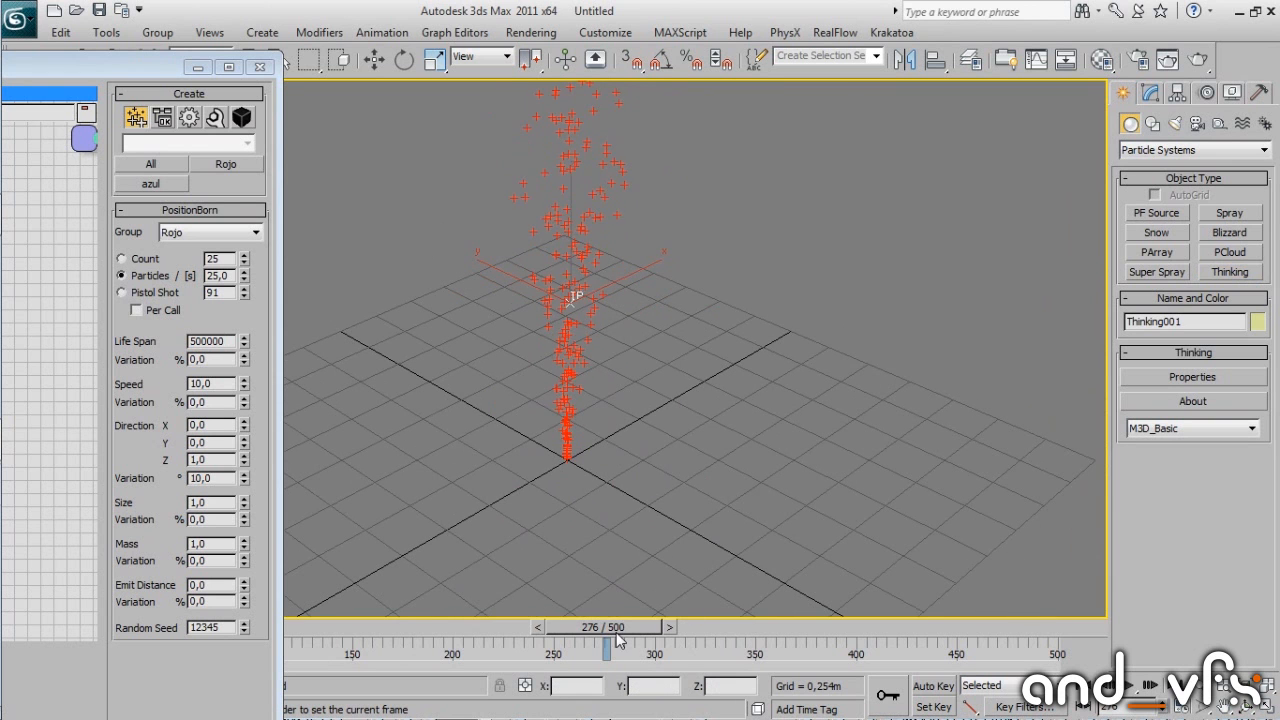
pyautogui.moveTo(608, 627); pyautogui.dragTo(464, 498)
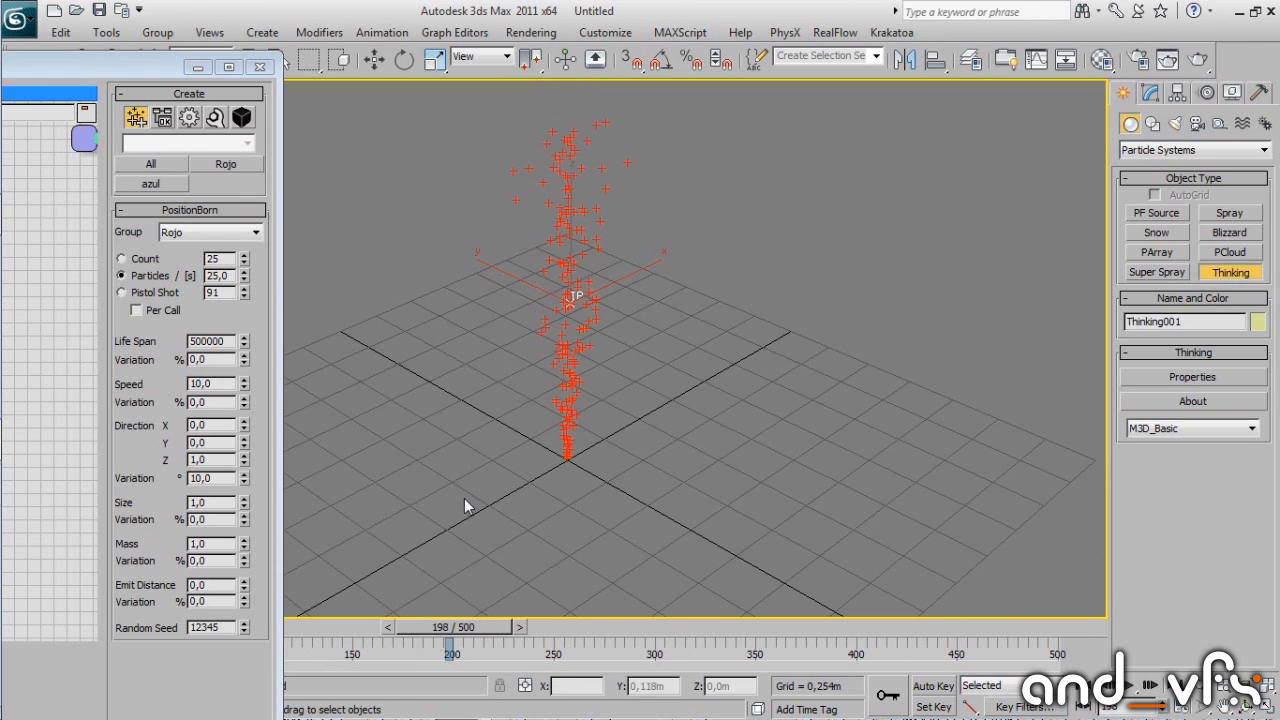
pyautogui.moveTo(575, 292); pyautogui.dragTo(585, 362, button='middle')
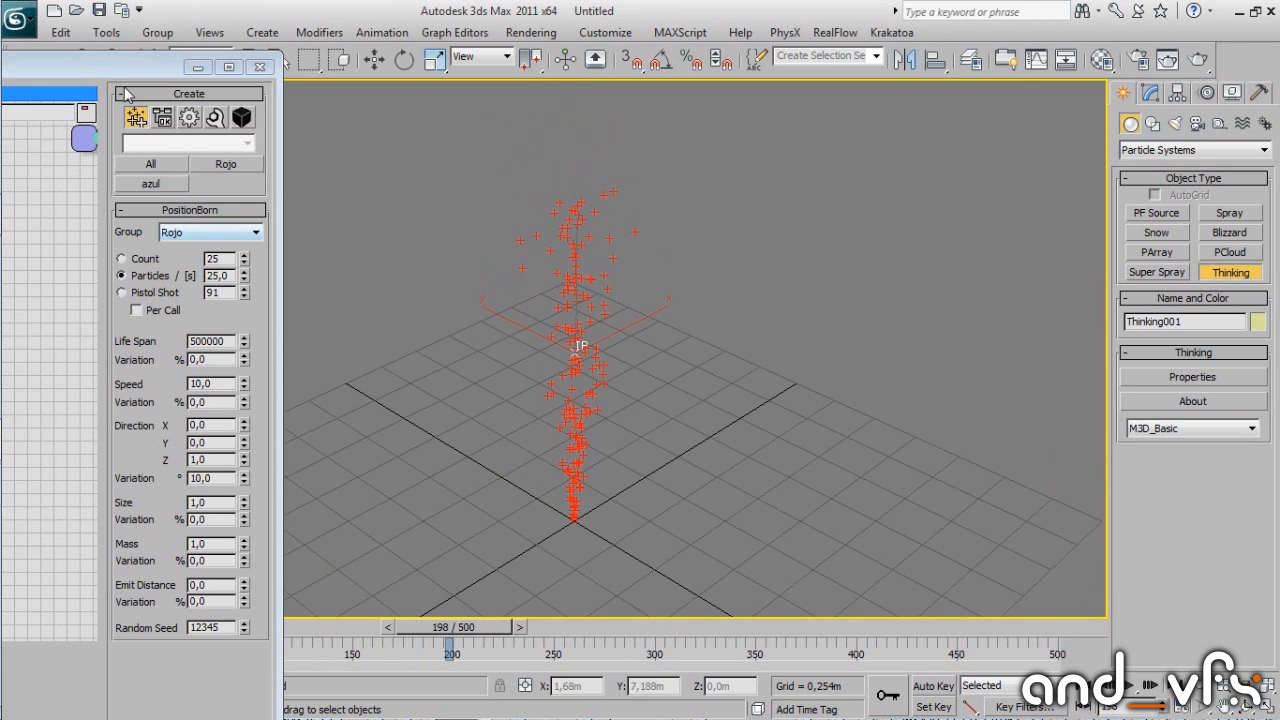
# Switch to the Google Docs outline, highlight the point "Paso de un grupo a otro usando condiciones", and return to 3ds Max.
pyautogui.moveTo(87, 67); pyautogui.dragTo(855, 68)
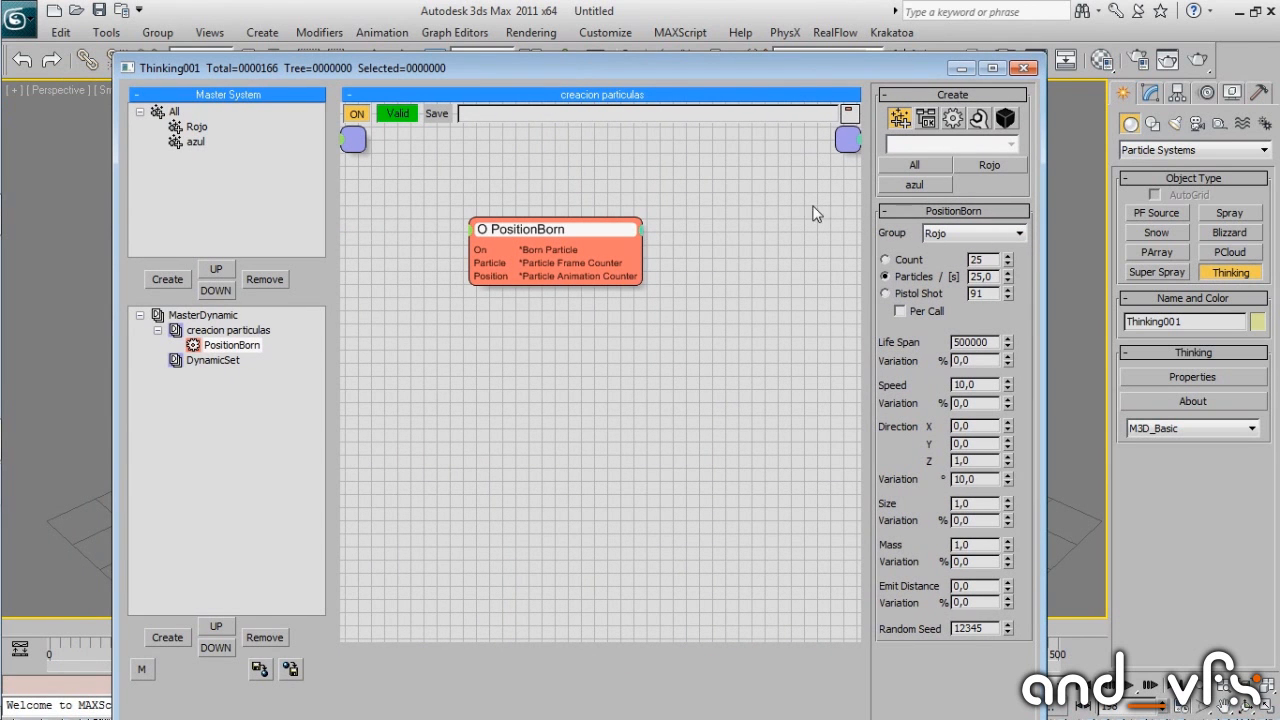
pyautogui.moveTo(4, 450)
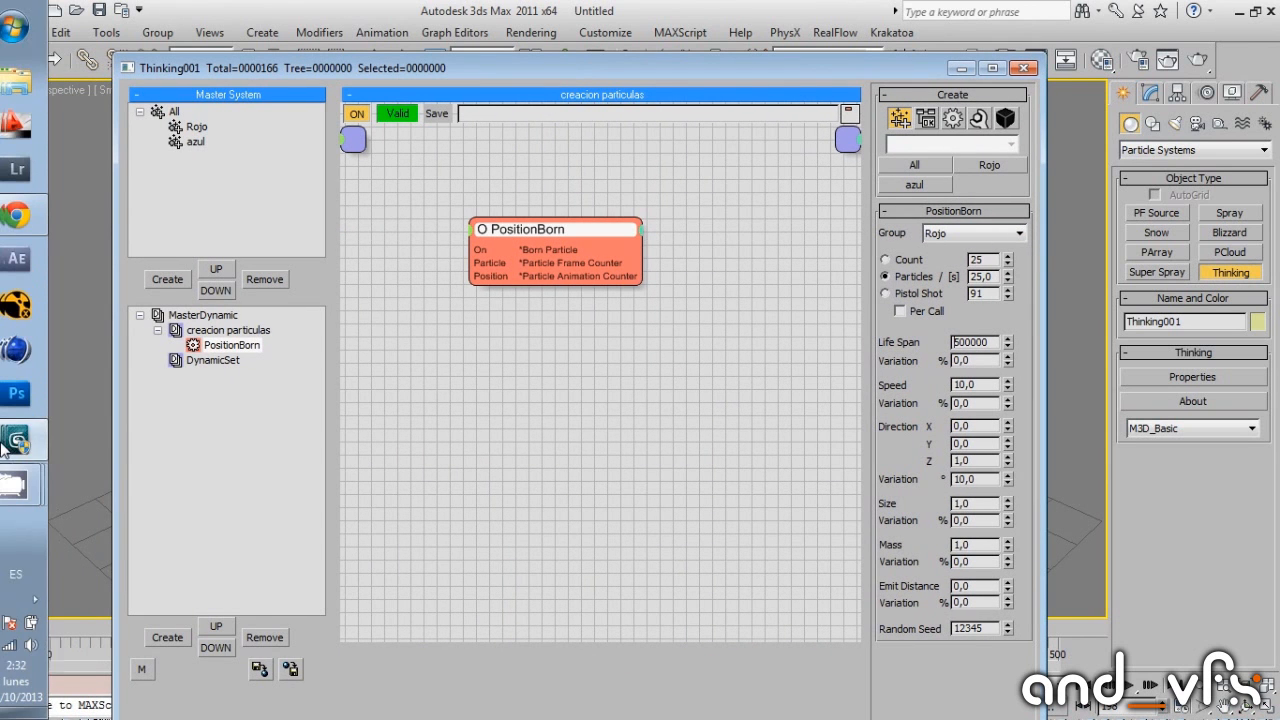
pyautogui.click(30, 215)
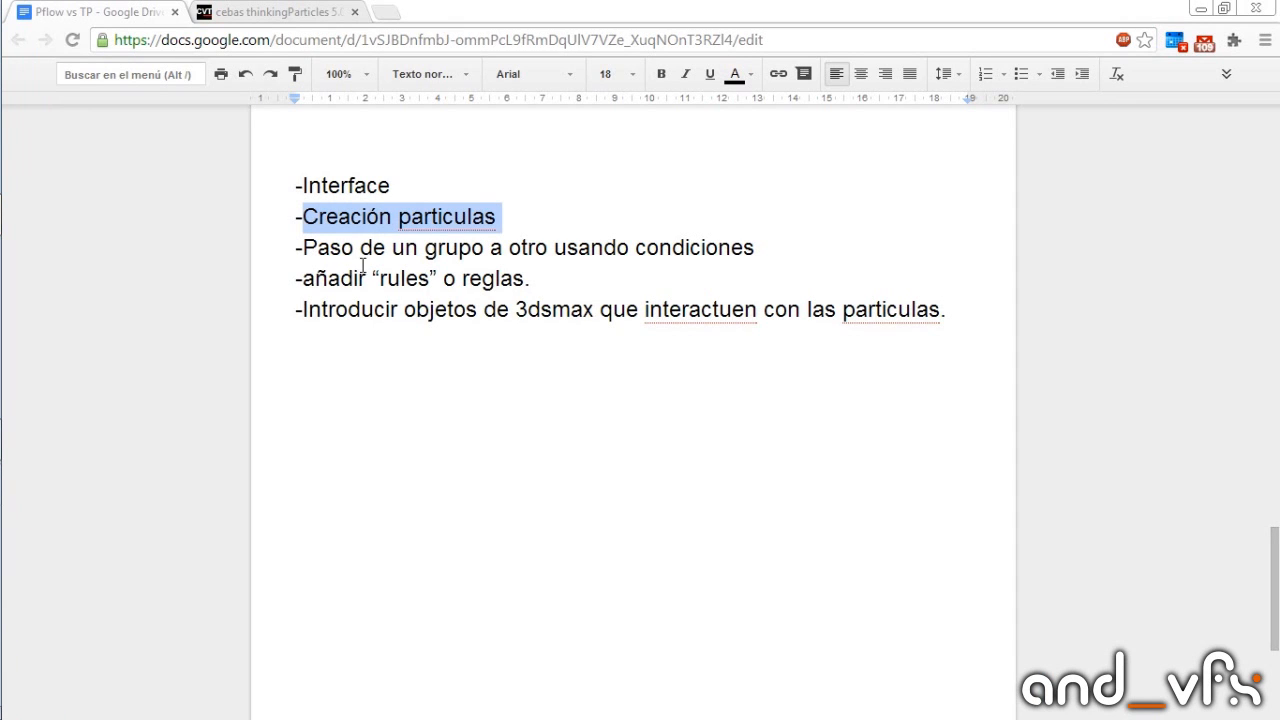
pyautogui.moveTo(319, 248); pyautogui.dragTo(718, 248)
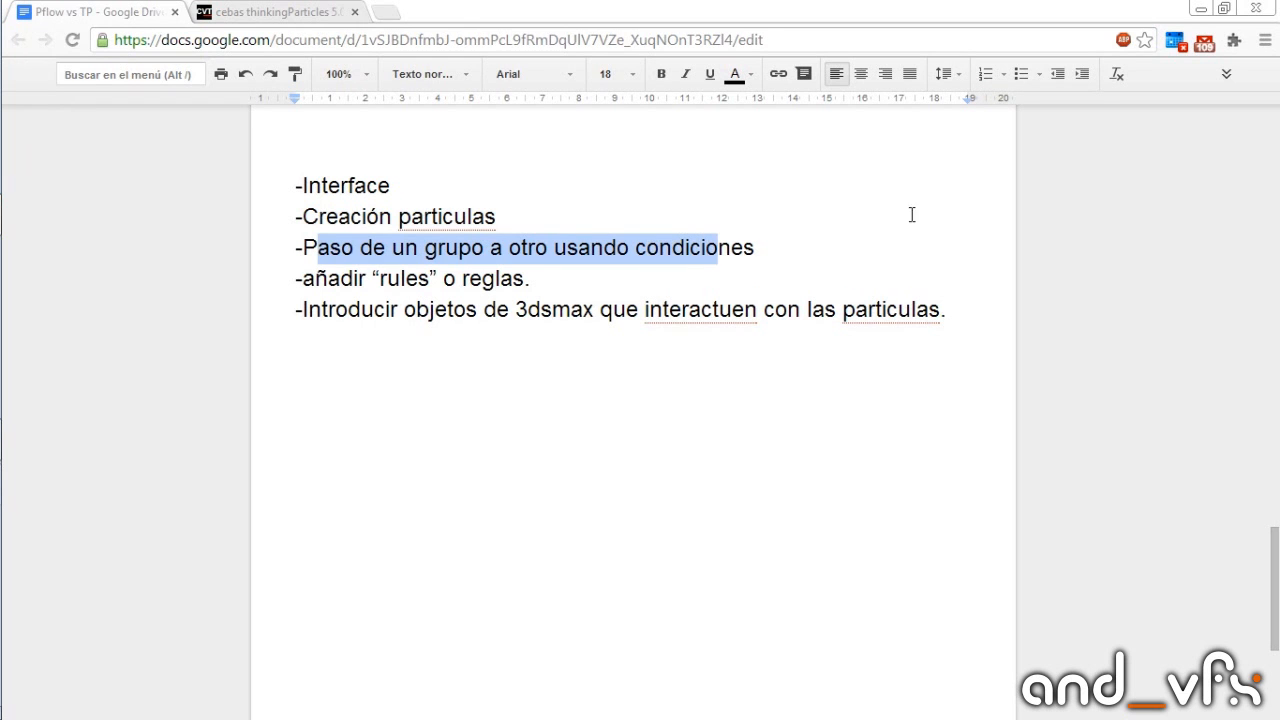
pyautogui.click(1200, 8)
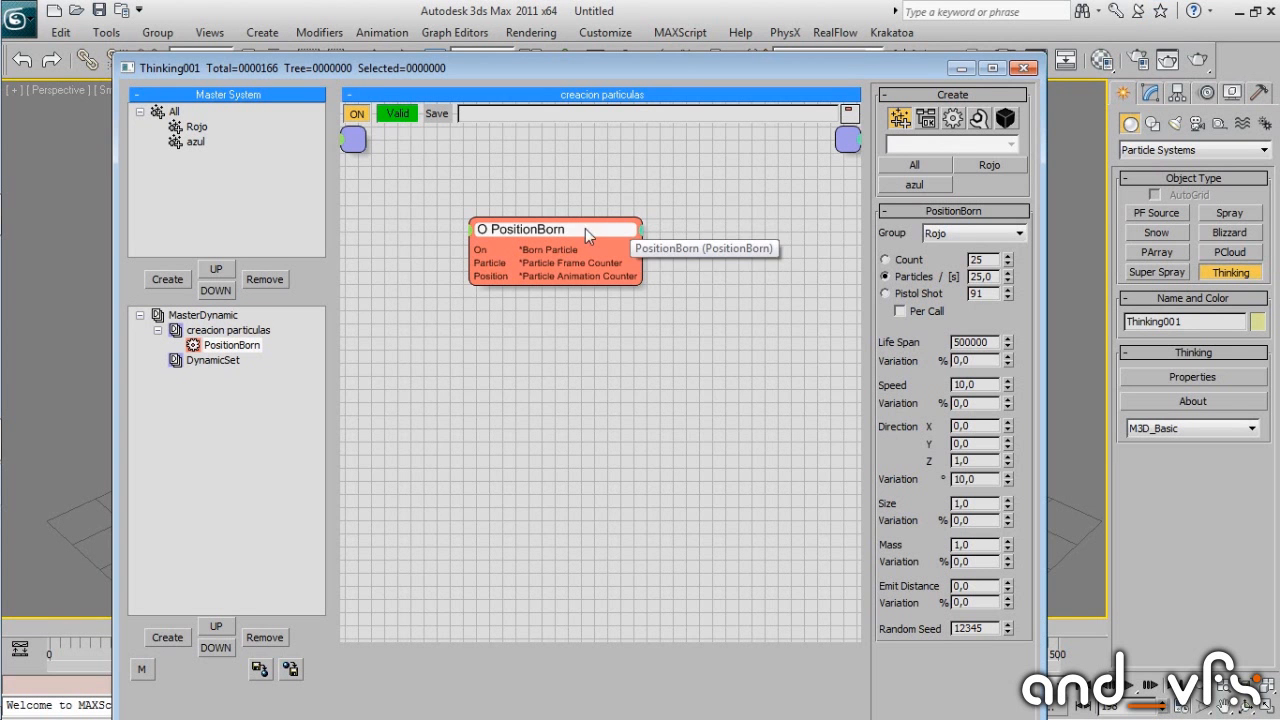
# Uncover the viewport to examine where the particle stream originates from a lower side angle, and bring the Thinking001 window back up.
pyautogui.click(557, 295)
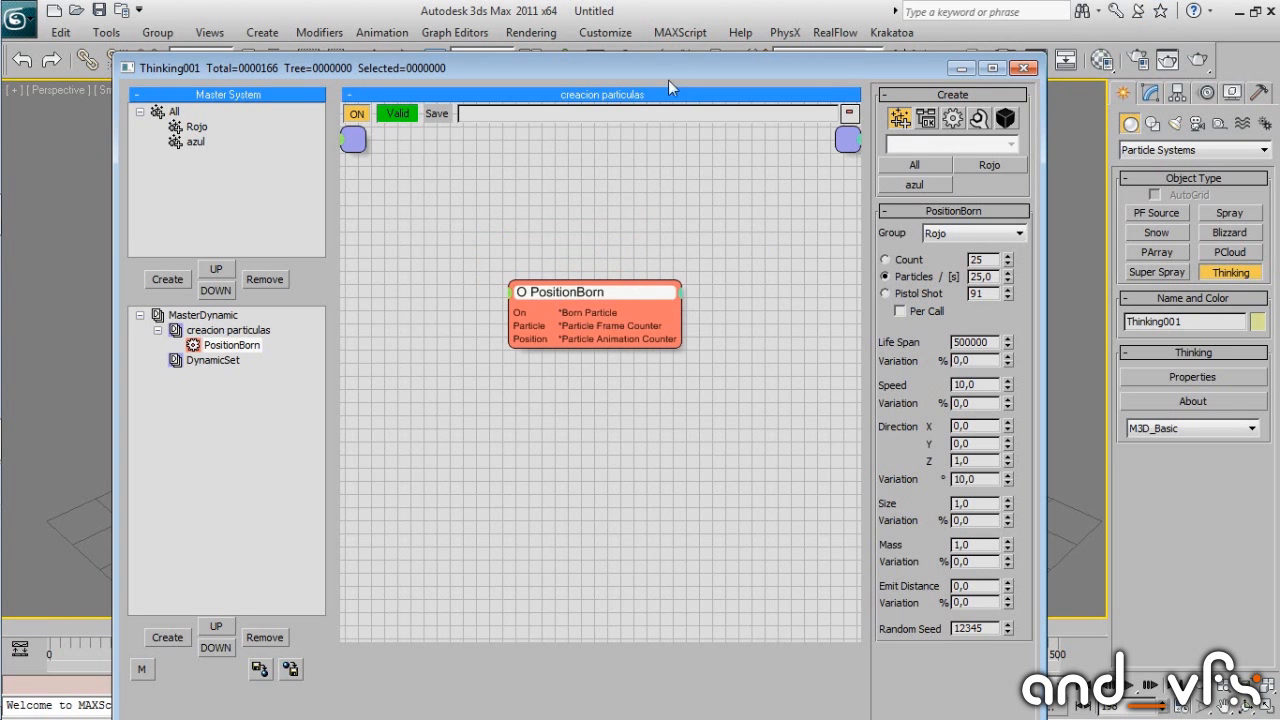
pyautogui.moveTo(650, 66); pyautogui.dragTo(606, 555)
pyautogui.moveTo(673, 278); pyautogui.dragTo(716, 177, button='middle')
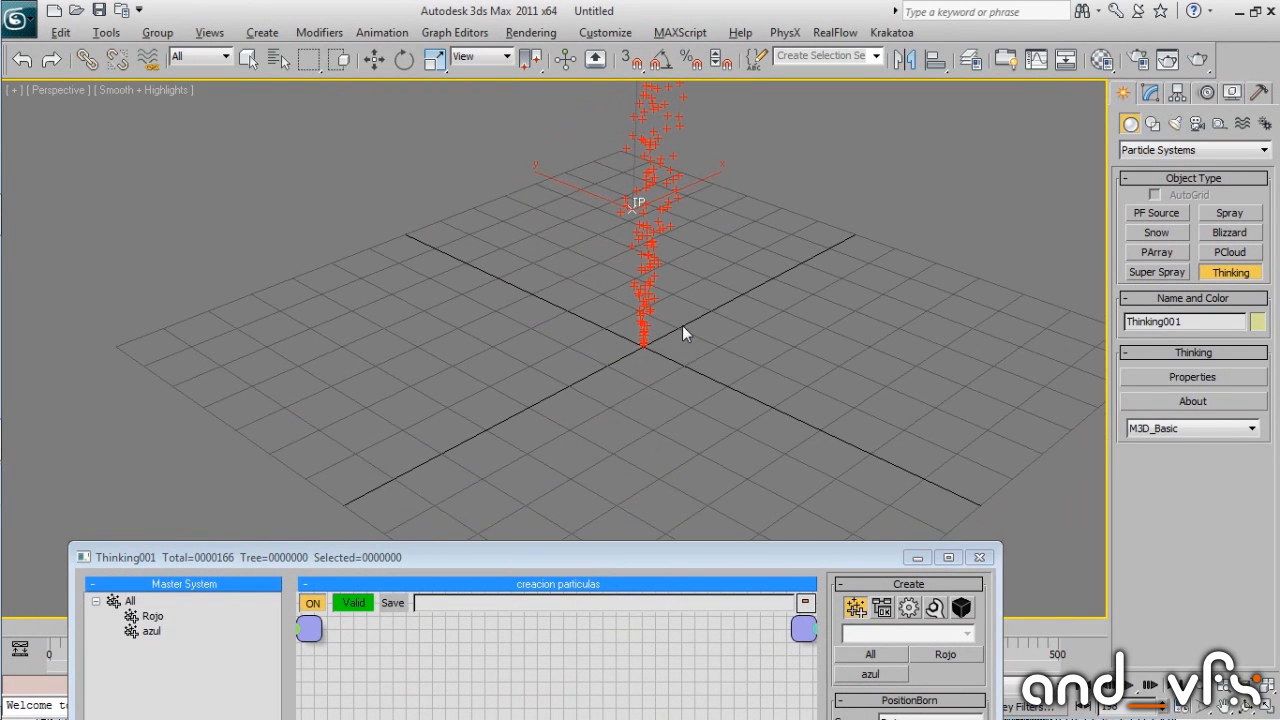
pyautogui.keyDown('alt'); pyautogui.moveTo(683, 326); pyautogui.dragTo(664, 402, button='middle'); pyautogui.keyUp('alt')
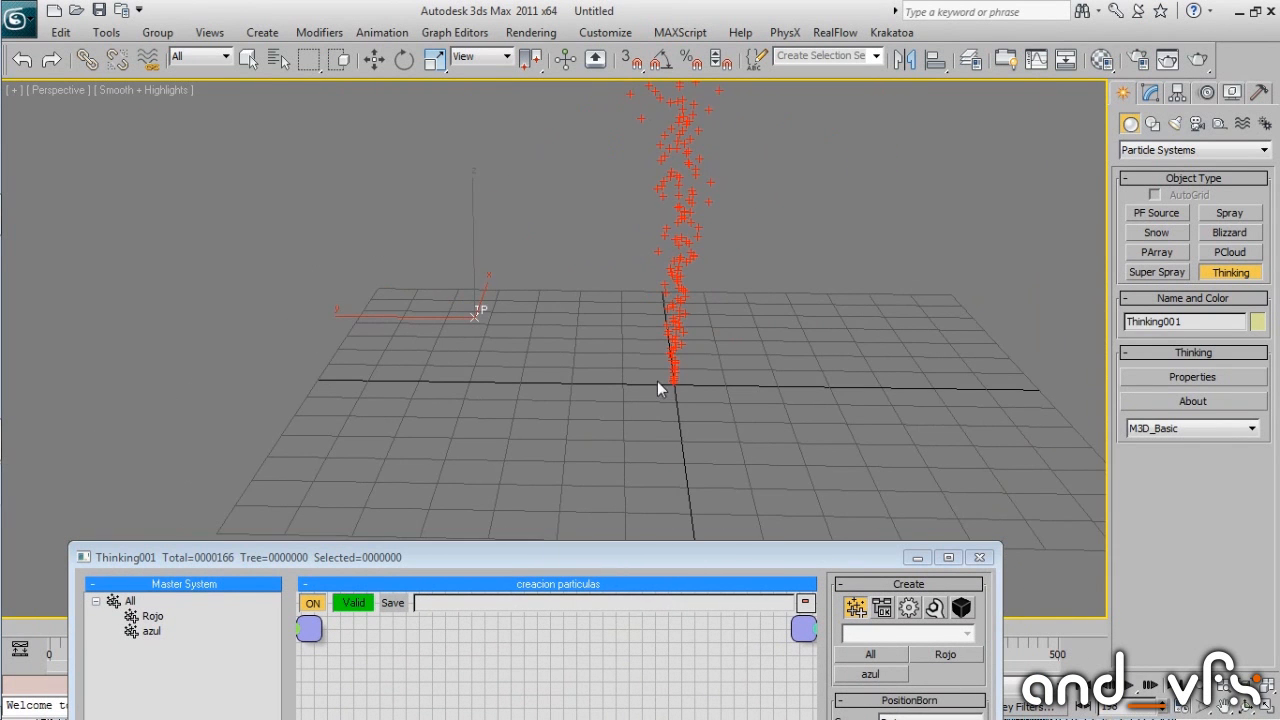
pyautogui.moveTo(585, 567); pyautogui.dragTo(615, 507)
pyautogui.moveTo(615, 507)
pyautogui.mouseDown()
pyautogui.moveTo(620, 283)
pyautogui.moveTo(614, 491)
pyautogui.mouseUp()
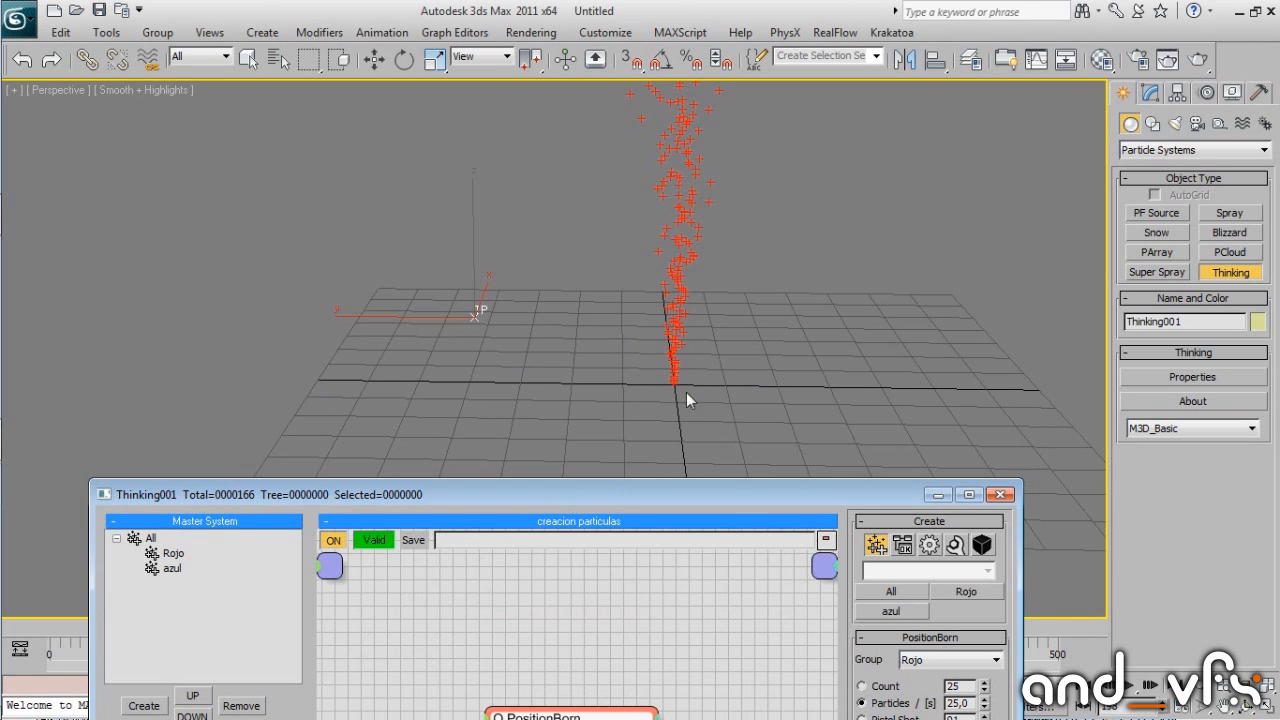
pyautogui.moveTo(614, 500); pyautogui.dragTo(628, 128)
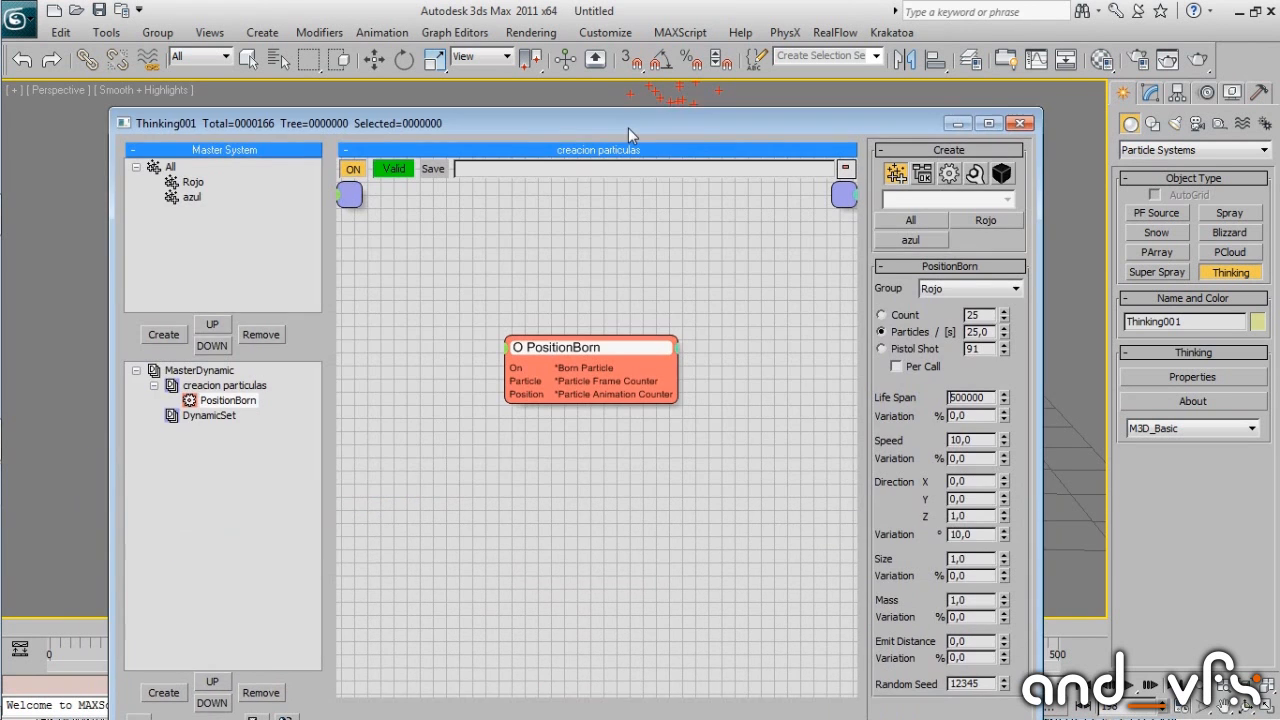
# Move the PositionBorn operator to the upper-right area of the creacion particulas graph, leaving room before its inputs.
pyautogui.moveTo(574, 346); pyautogui.dragTo(688, 272)
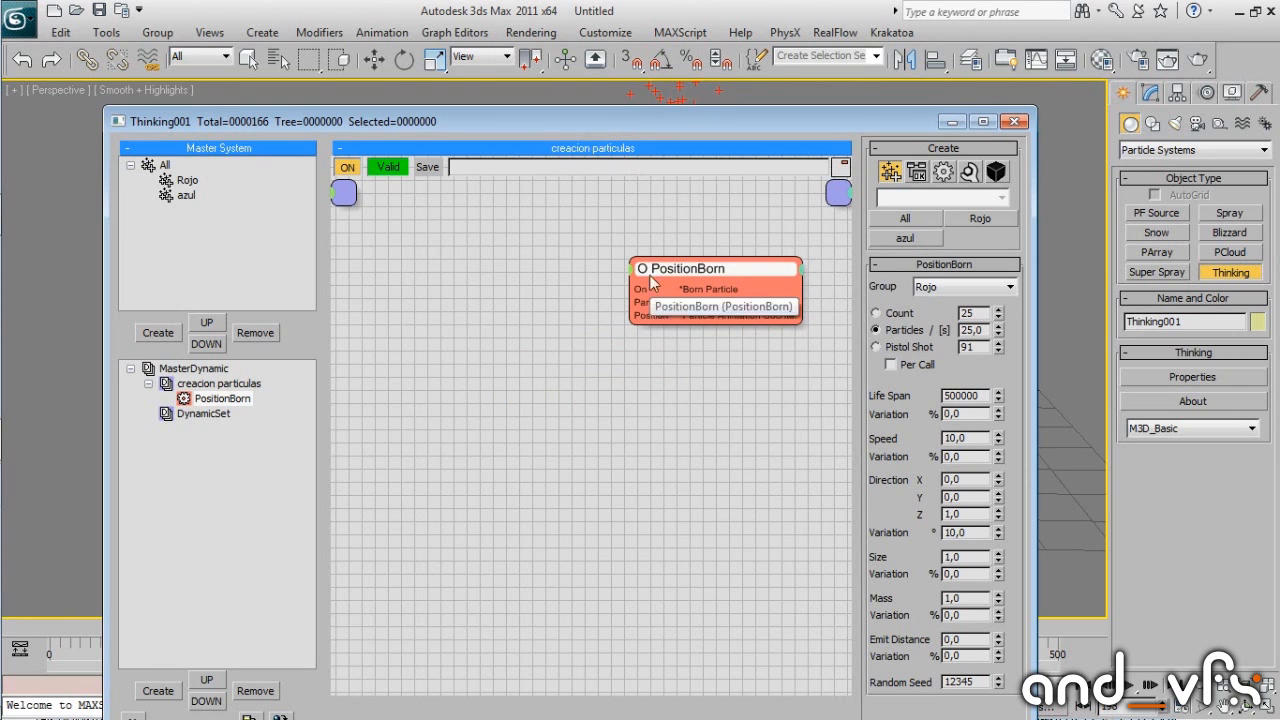
pyautogui.moveTo(668, 268); pyautogui.dragTo(687, 248)
pyautogui.moveTo(653, 295); pyautogui.dragTo(534, 338)
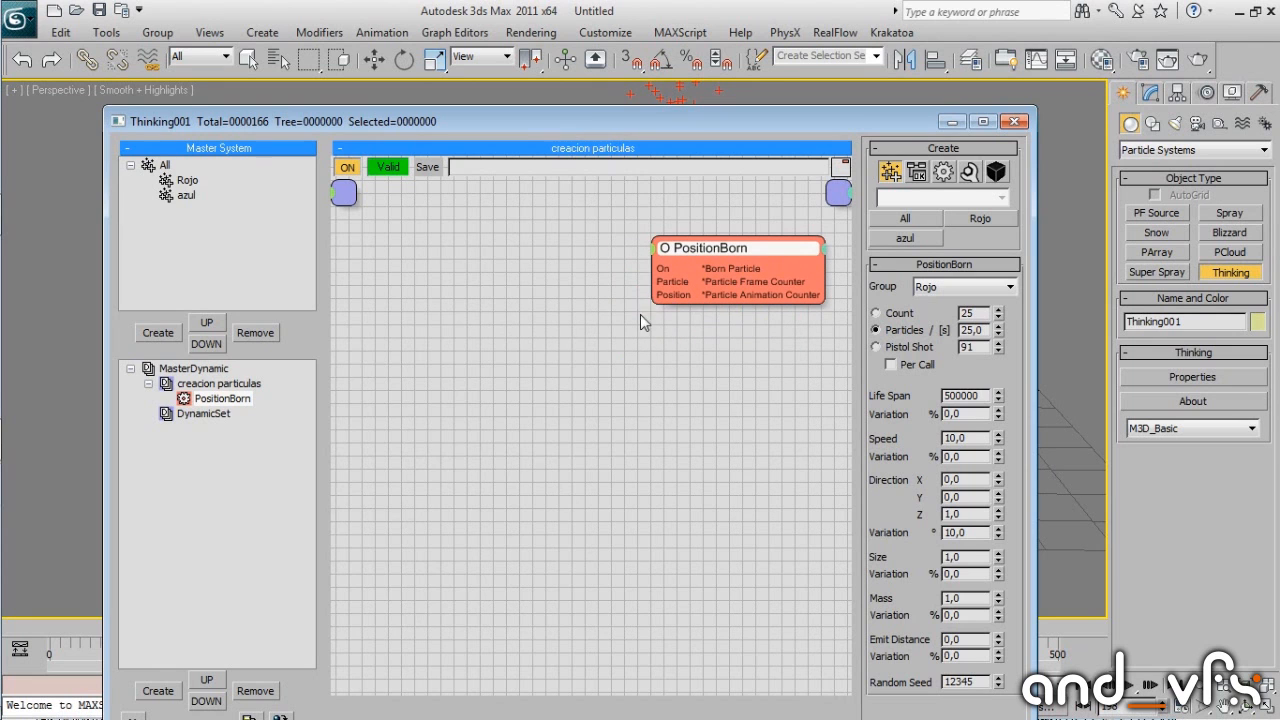
pyautogui.moveTo(652, 295); pyautogui.dragTo(499, 325)
pyautogui.moveTo(622, 312); pyautogui.dragTo(663, 300)
pyautogui.moveTo(649, 300); pyautogui.dragTo(475, 321)
# Add a Point3 math helper to the creacion particulas graph and place it to the left of PositionBorn.
pyautogui.rightClick(478, 272)
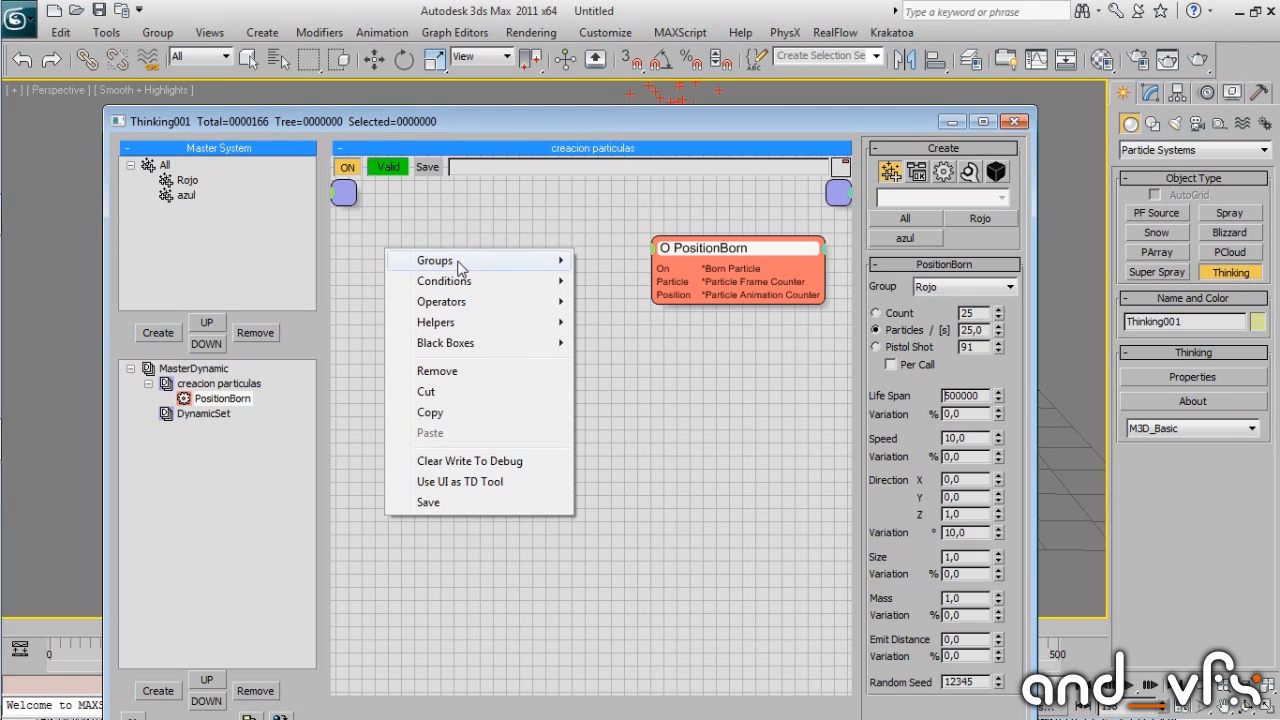
pyautogui.moveTo(463, 325)
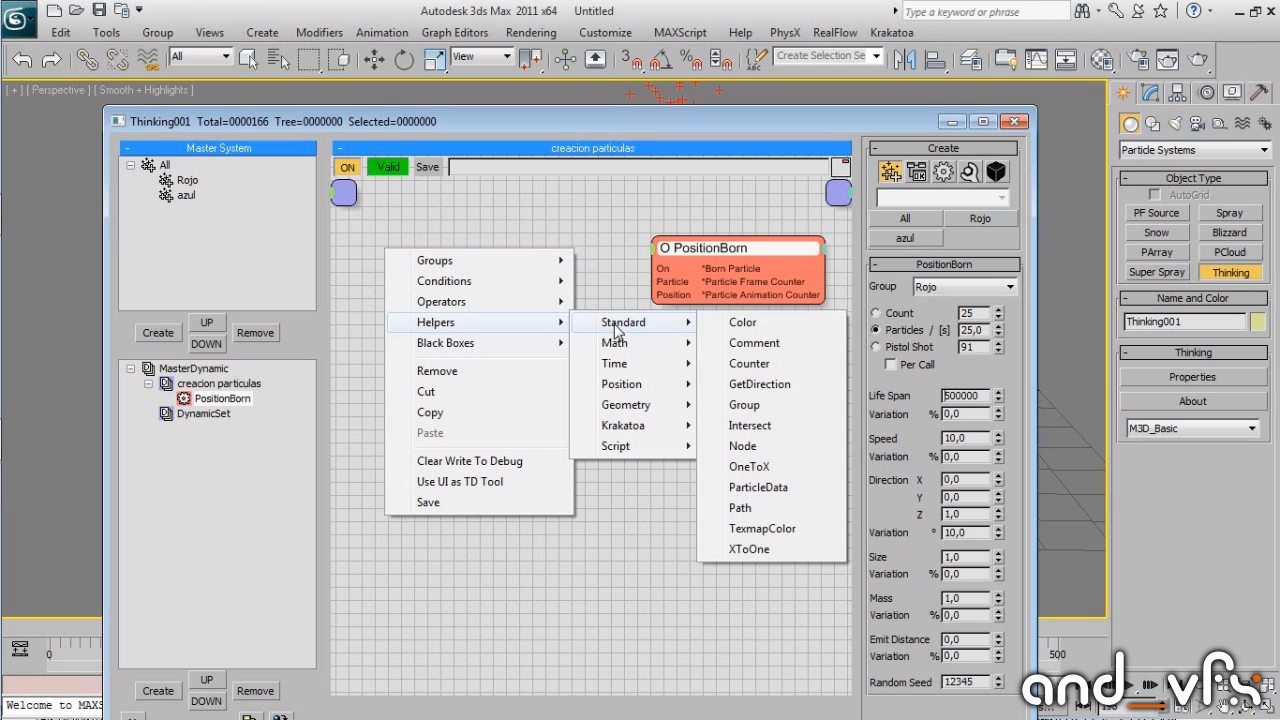
pyautogui.moveTo(617, 352)
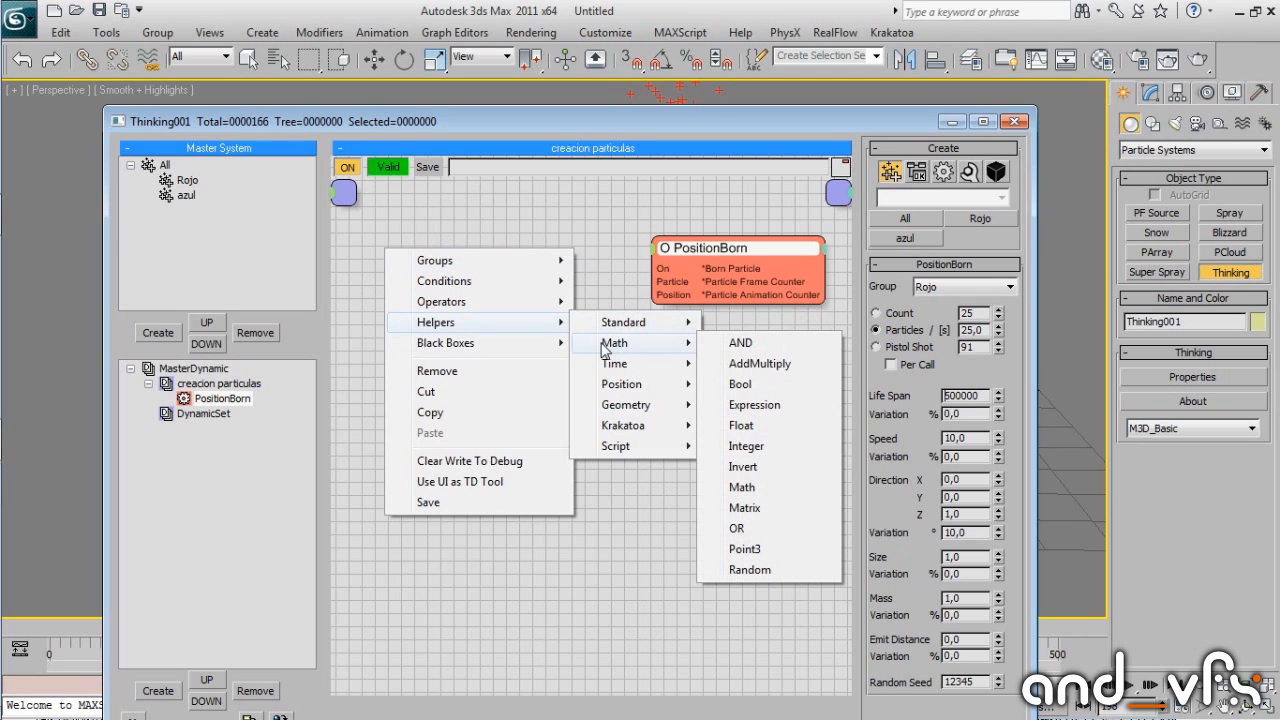
pyautogui.click(768, 553)
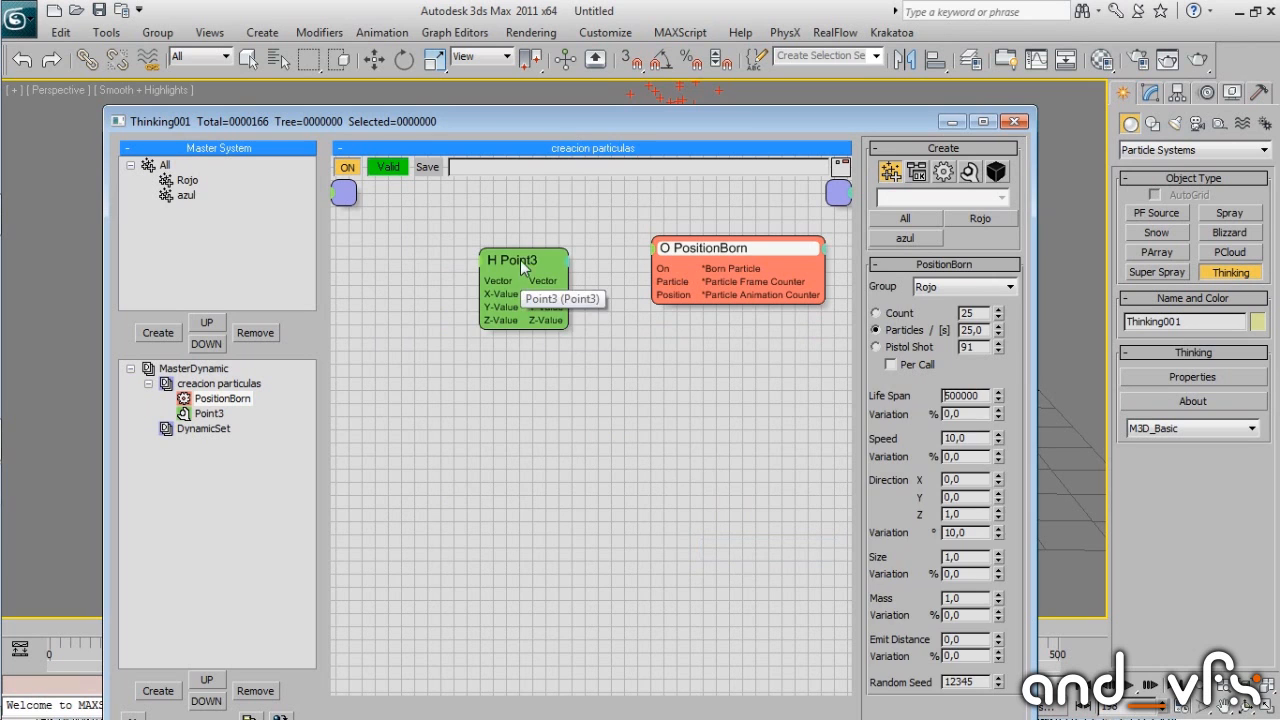
pyautogui.moveTo(520, 262); pyautogui.dragTo(541, 362)
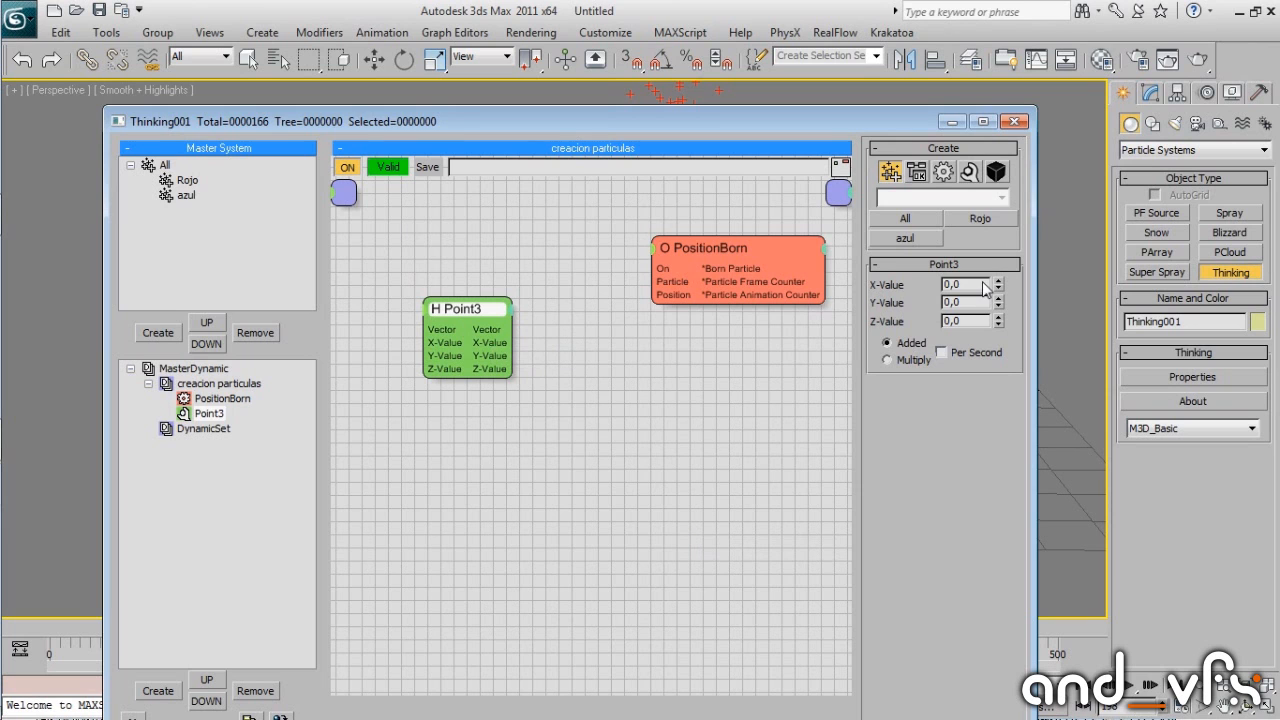
# Connect the Point3 helper's Vector output to the Position input of PositionBorn, unlinking and relinking the wire once.
pyautogui.click(984, 286)
pyautogui.press('Tab')
pyautogui.moveTo(503, 309); pyautogui.dragTo(499, 283)
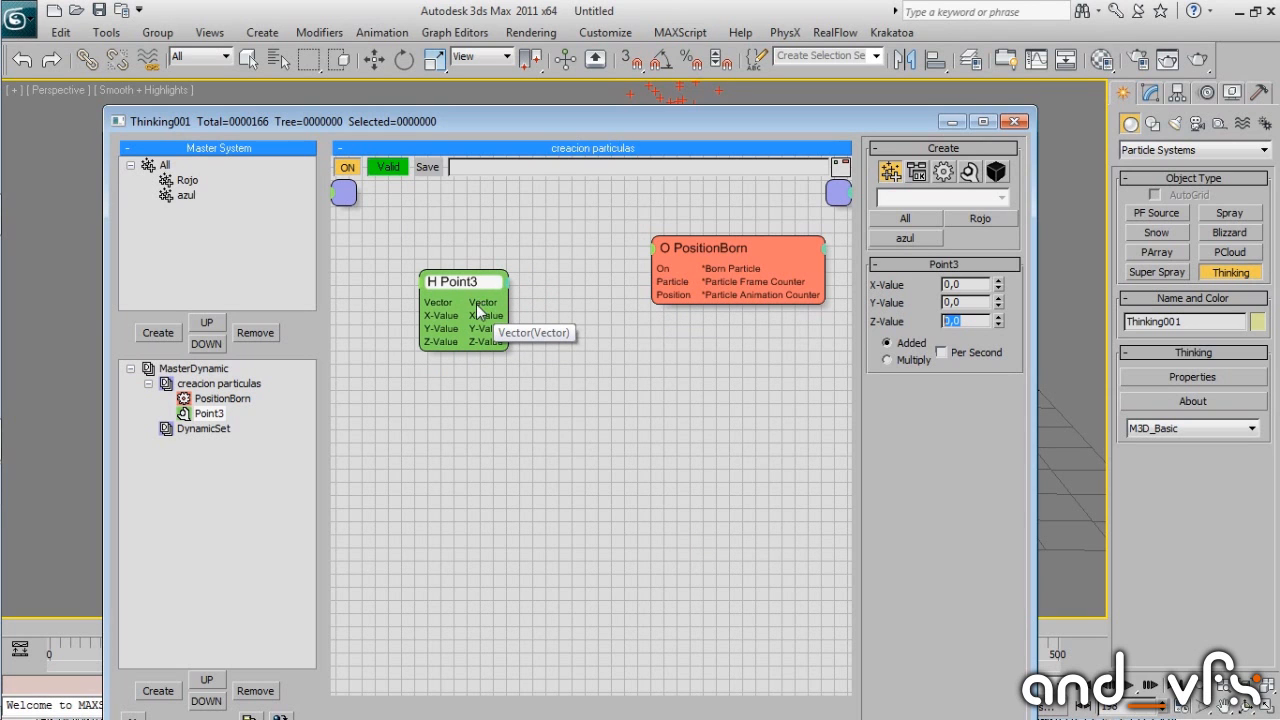
pyautogui.moveTo(479, 311); pyautogui.dragTo(539, 284)
pyautogui.moveTo(683, 250); pyautogui.dragTo(633, 238)
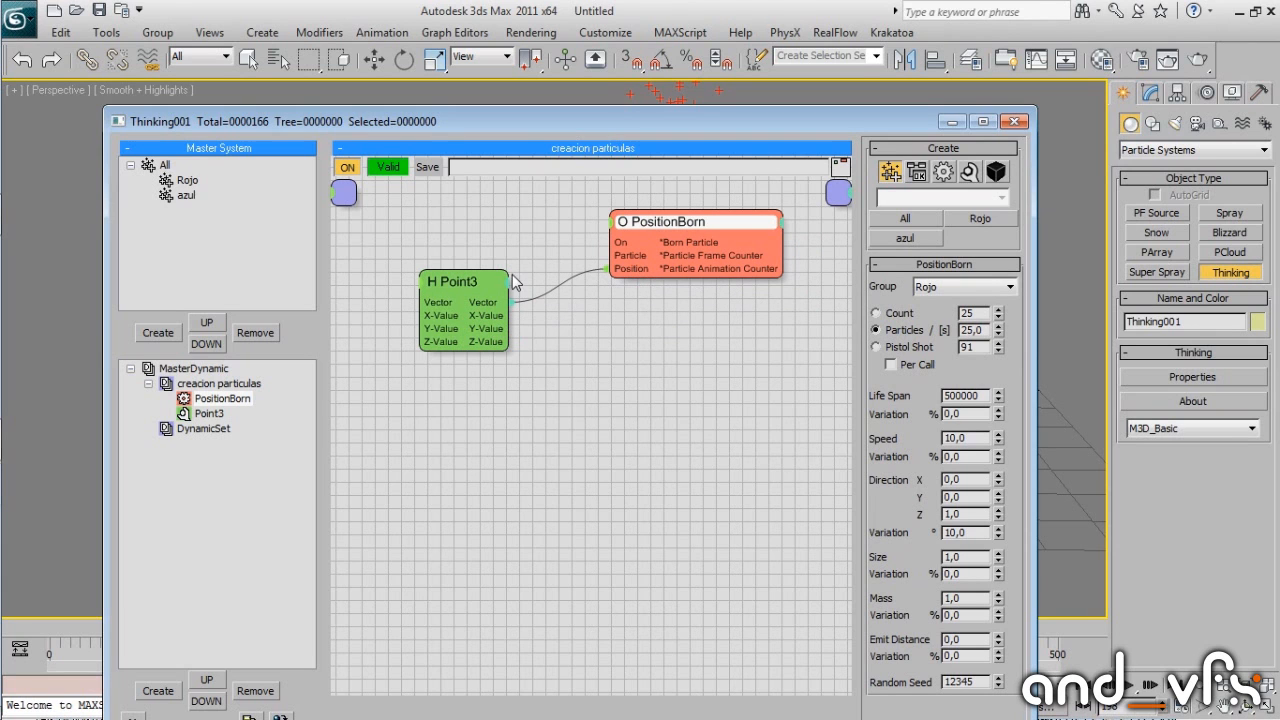
pyautogui.click(612, 269)
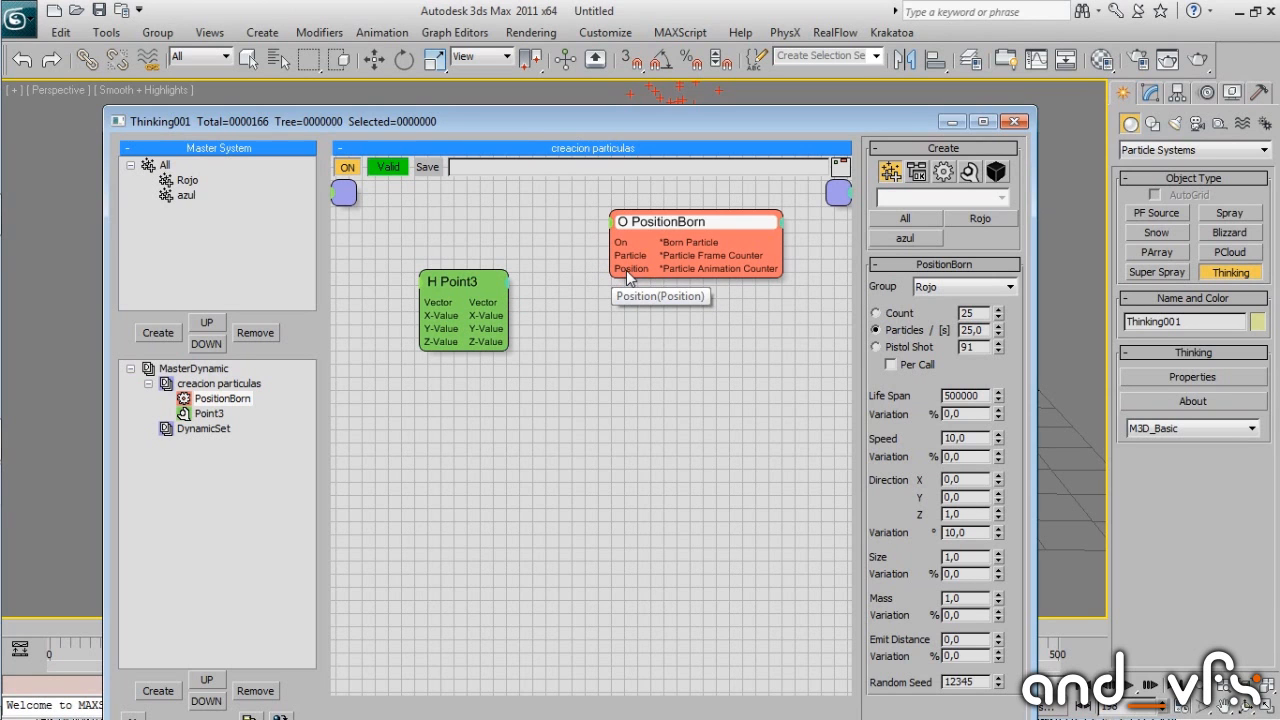
pyautogui.moveTo(631, 278); pyautogui.dragTo(472, 280)
# Move the Thinking001 window aside to uncover the particle stream, and set Point3's X-Value to 26,25 and Y-Value to -6,68.
pyautogui.moveTo(647, 123); pyautogui.dragTo(680, 551)
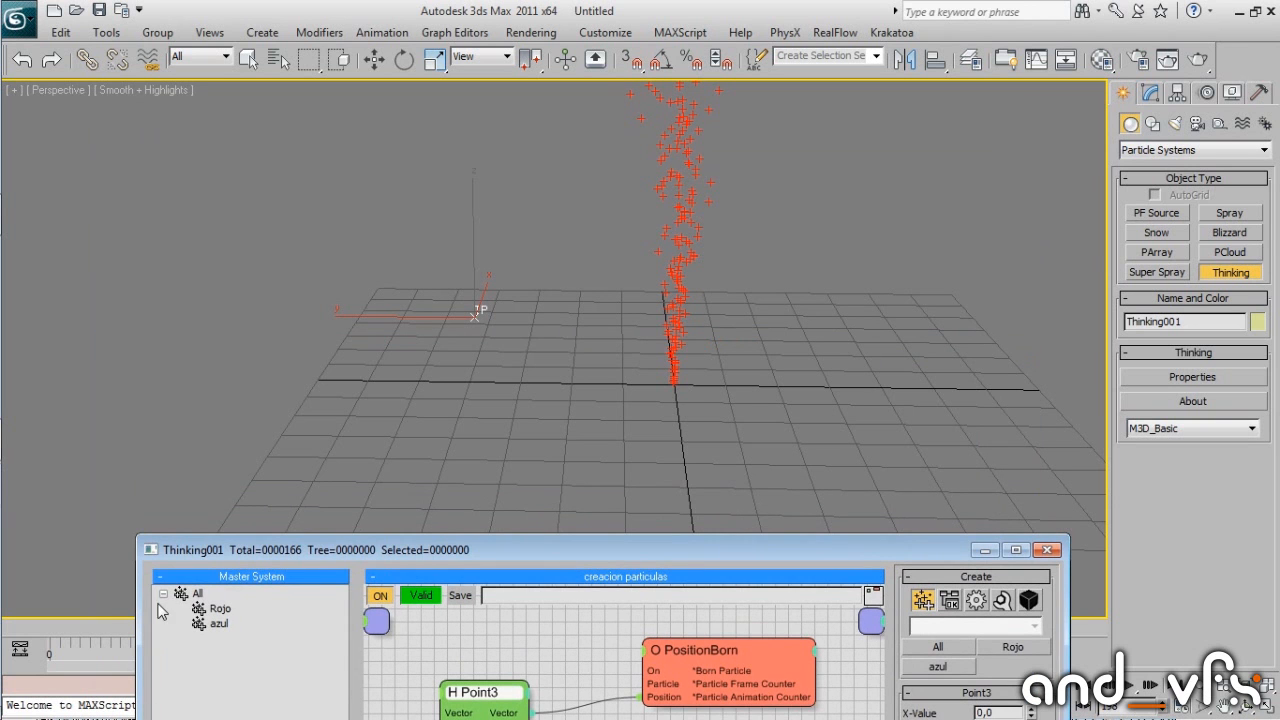
pyautogui.moveTo(820, 548); pyautogui.dragTo(400, 116)
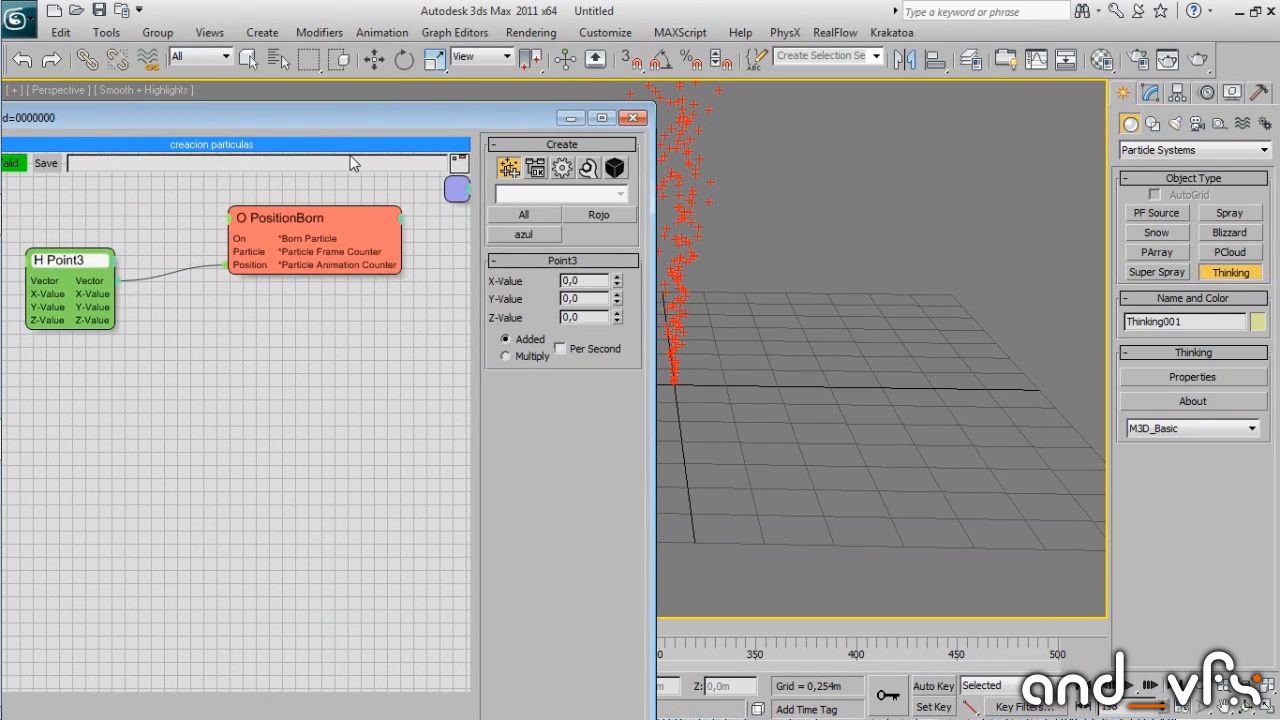
pyautogui.moveTo(100, 263); pyautogui.dragTo(124, 260)
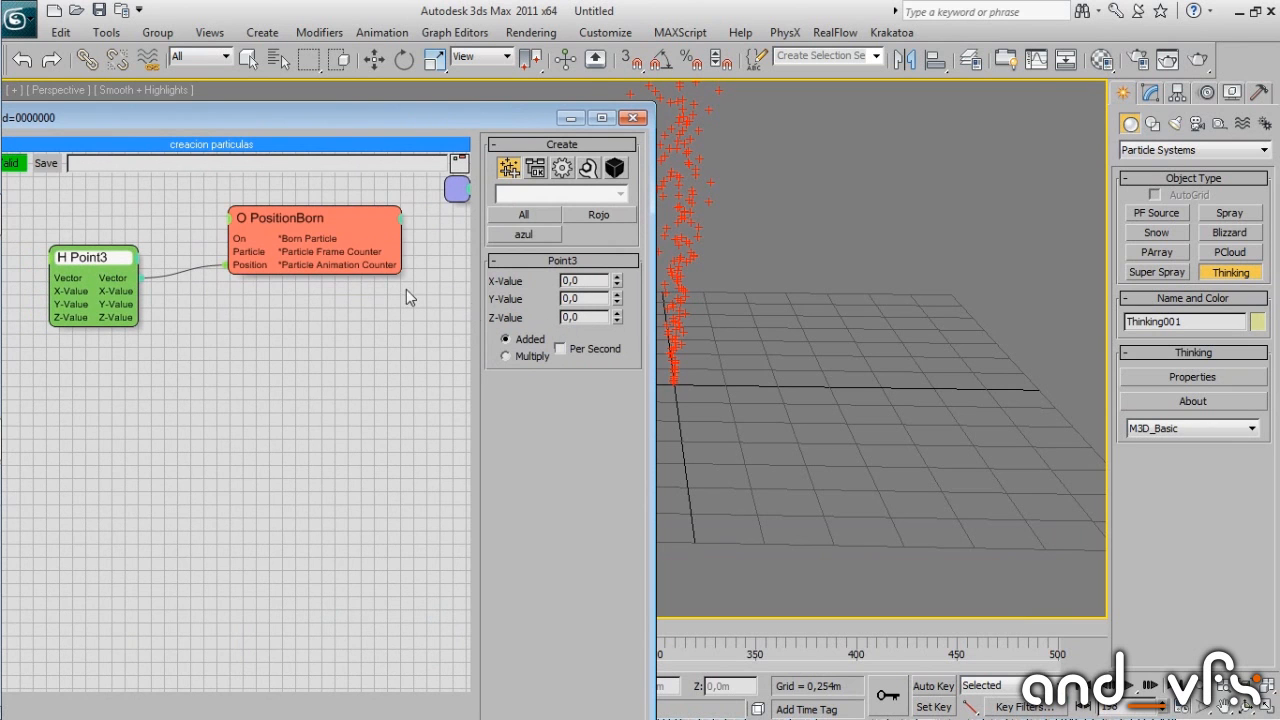
pyautogui.click(312, 224)
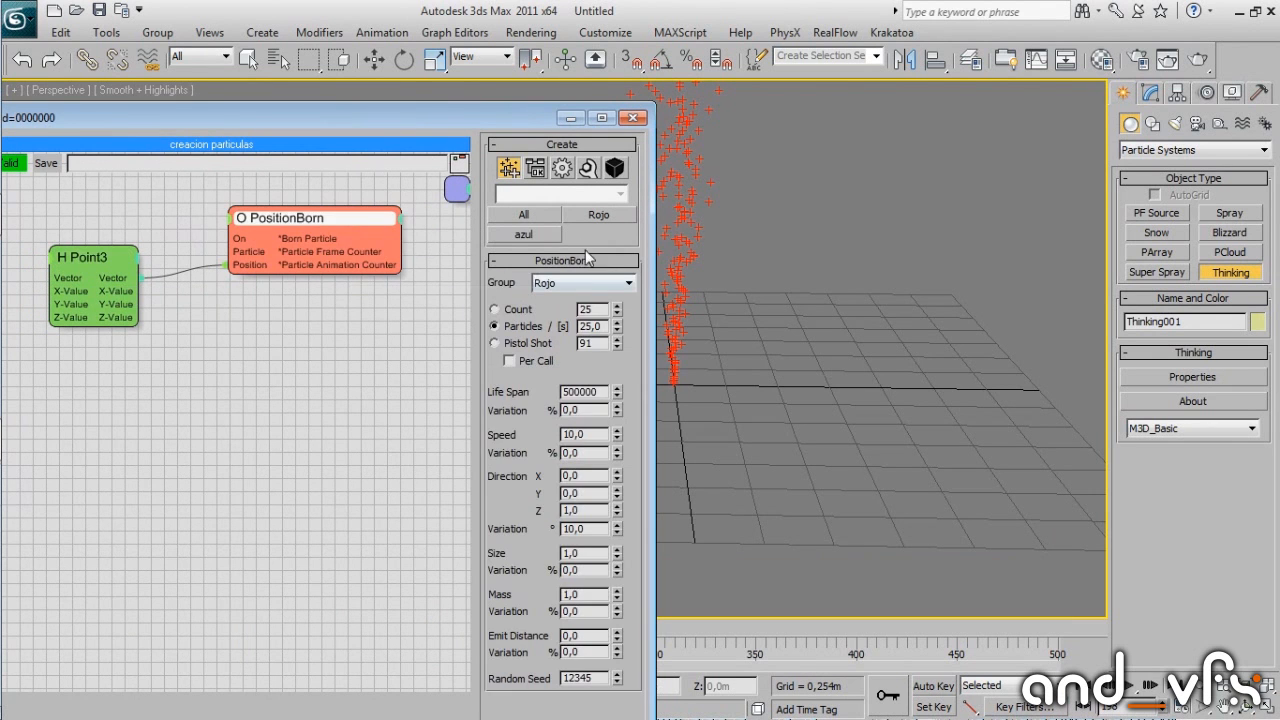
pyautogui.click(90, 258)
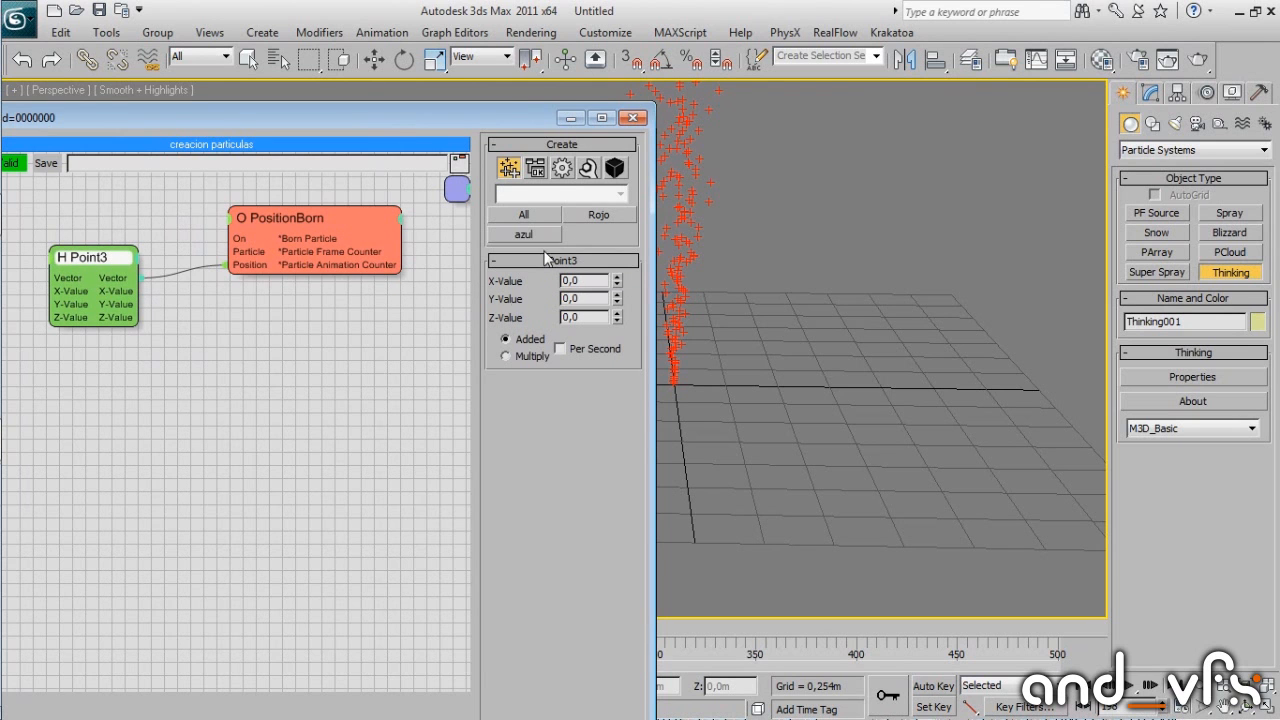
pyautogui.moveTo(85, 257)
pyautogui.mouseDown()
pyautogui.moveTo(88, 277)
pyautogui.moveTo(92, 248)
pyautogui.mouseUp()
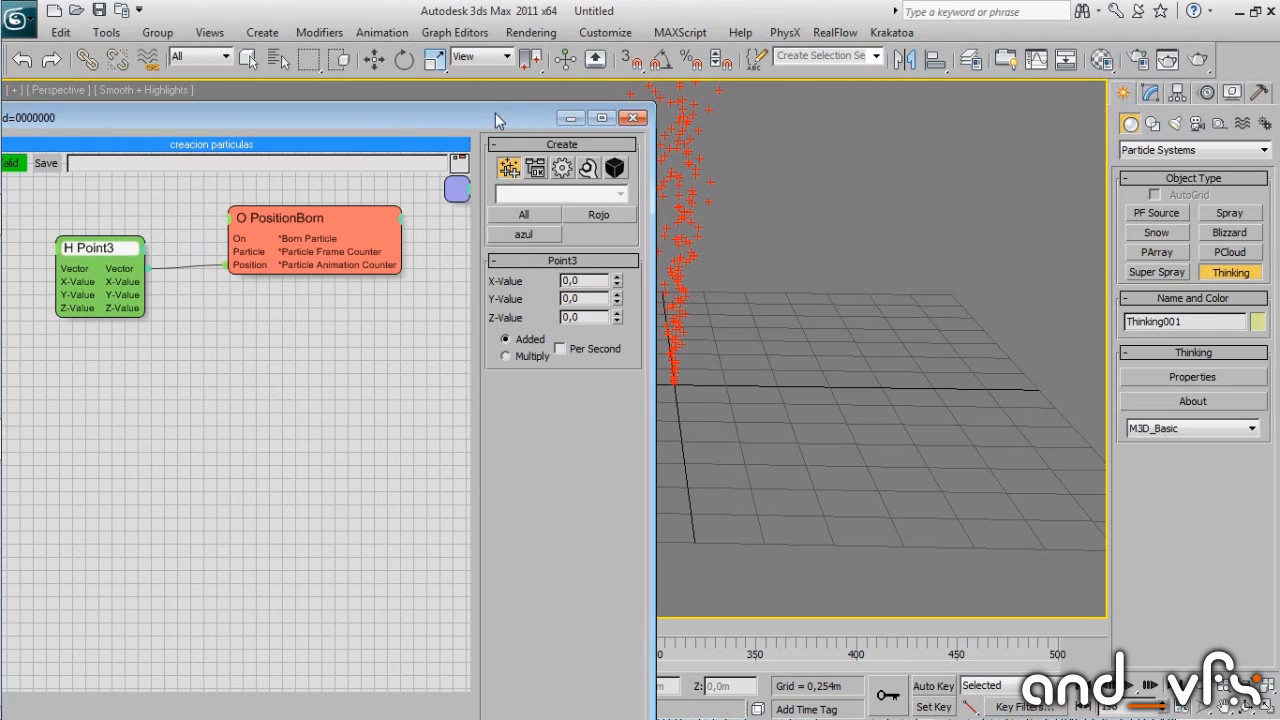
pyautogui.moveTo(498, 118); pyautogui.dragTo(421, 136)
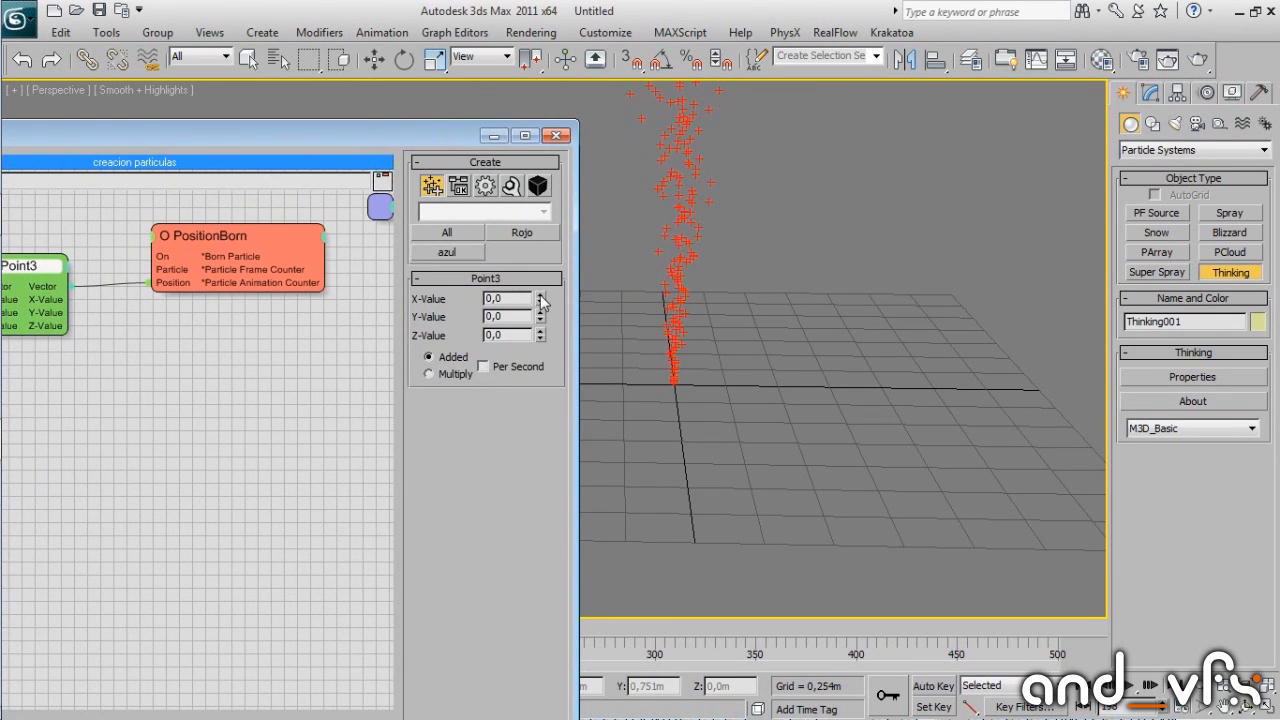
pyautogui.moveTo(540, 296); pyautogui.dragTo(904, 120)
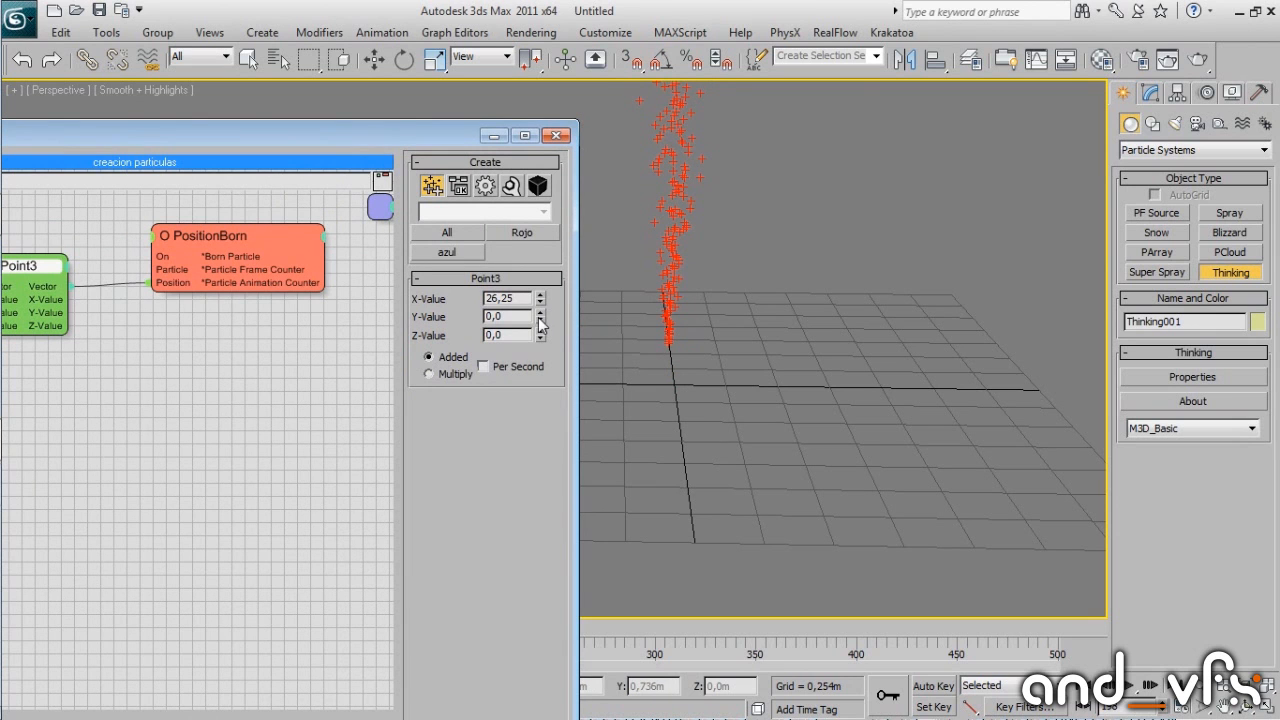
pyautogui.moveTo(540, 322); pyautogui.dragTo(380, 245)
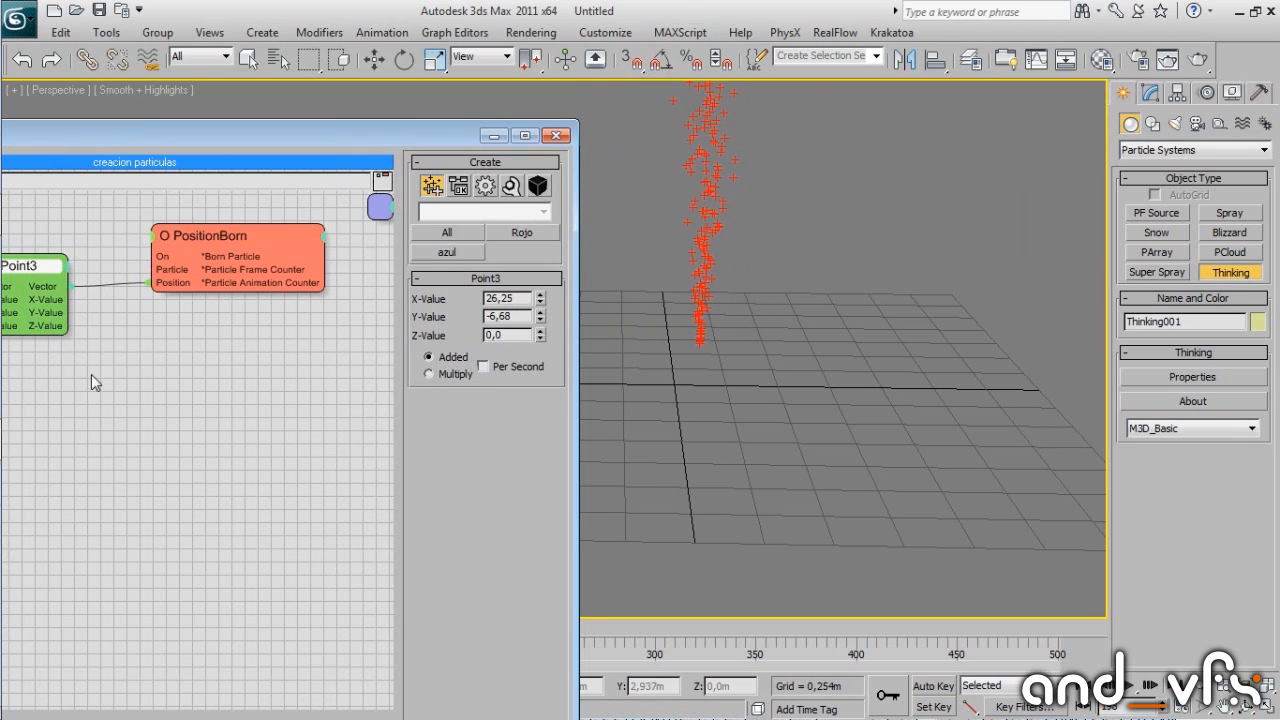
# Bring the full Thinking001 window back into view, space out the two nodes, and rename PositionBorn as creacion rojas.
pyautogui.moveTo(36, 274); pyautogui.dragTo(75, 259)
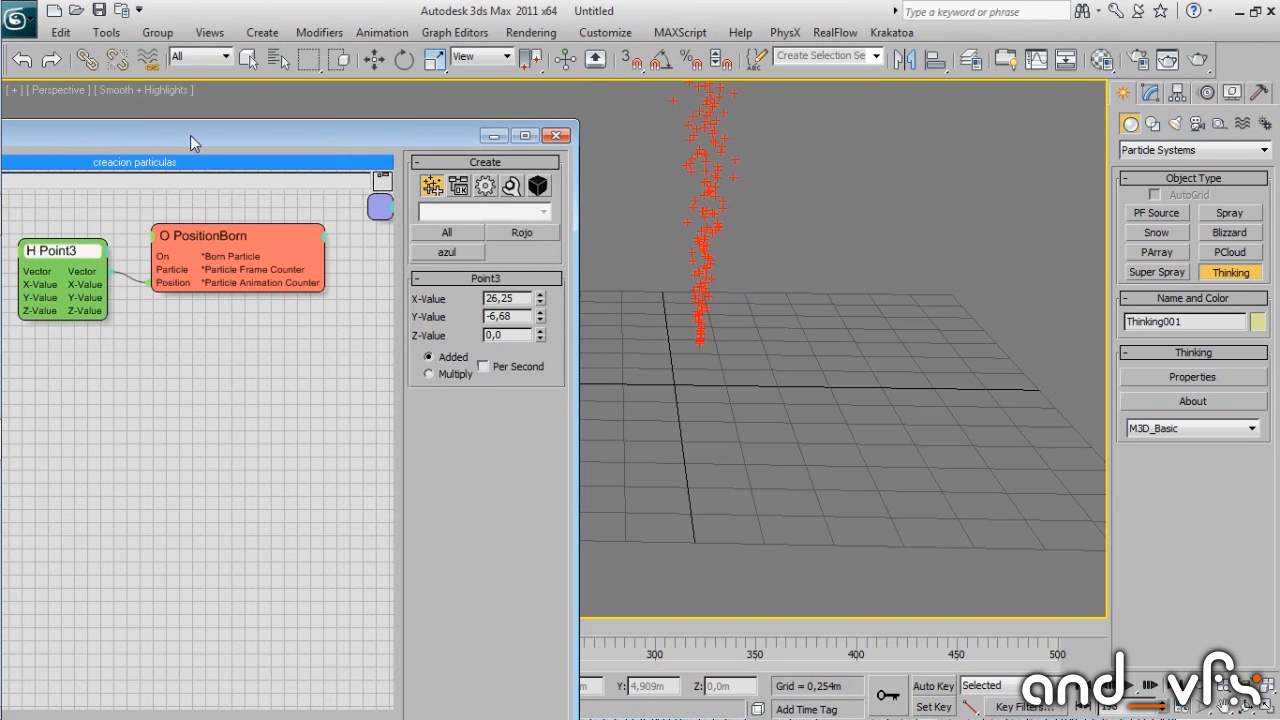
pyautogui.moveTo(190, 135); pyautogui.dragTo(556, 131)
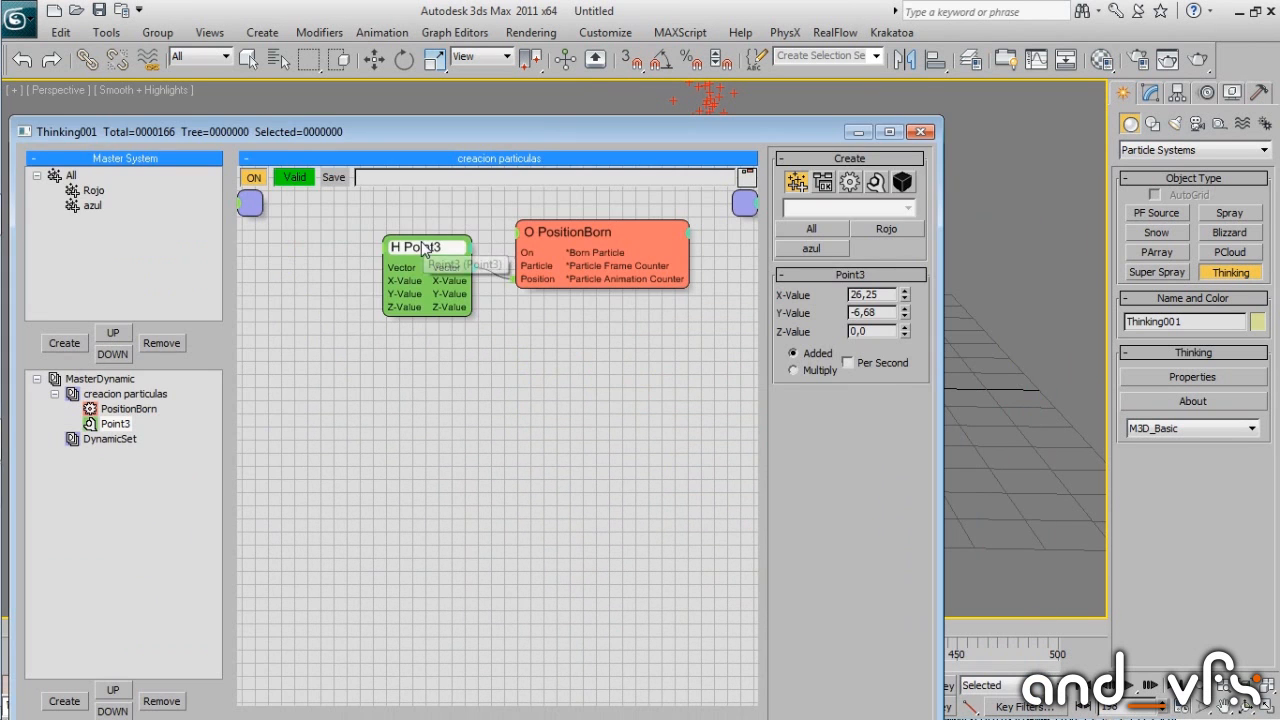
pyautogui.moveTo(421, 250); pyautogui.dragTo(351, 270)
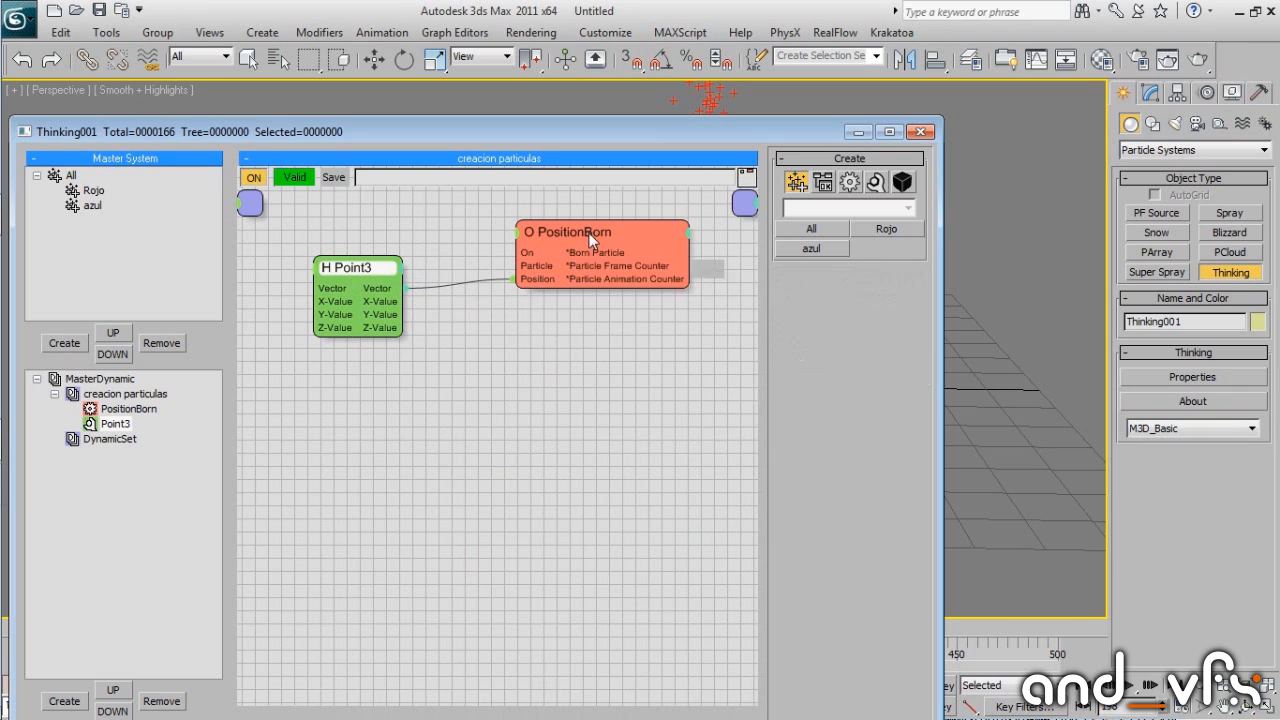
pyautogui.moveTo(589, 233); pyautogui.dragTo(555, 236)
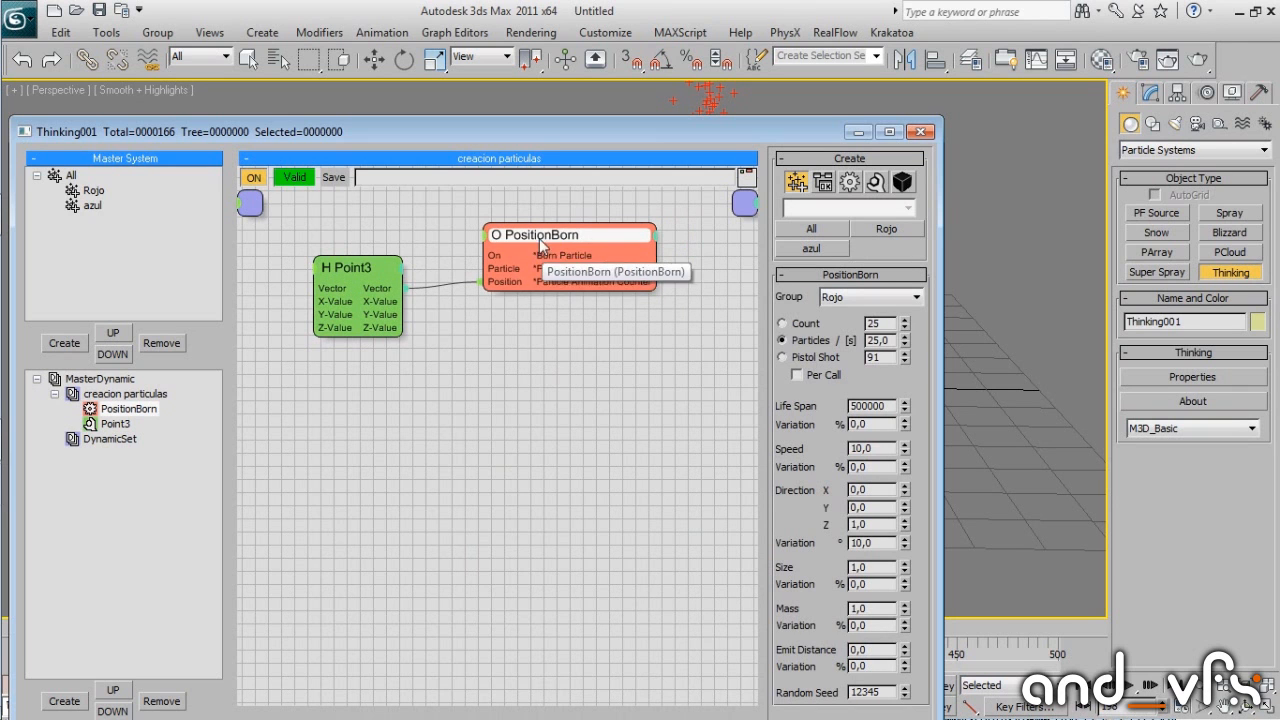
pyautogui.rightClick(538, 234)
pyautogui.click(494, 260)
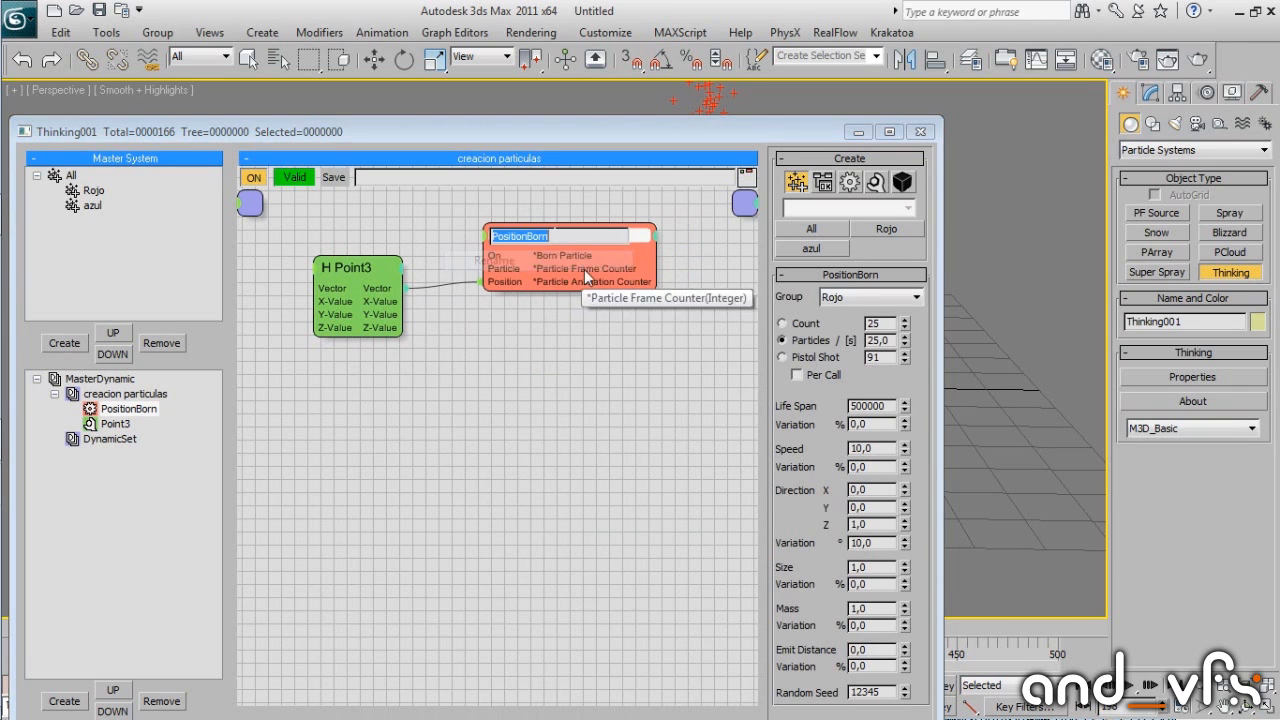
pyautogui.write('cr')
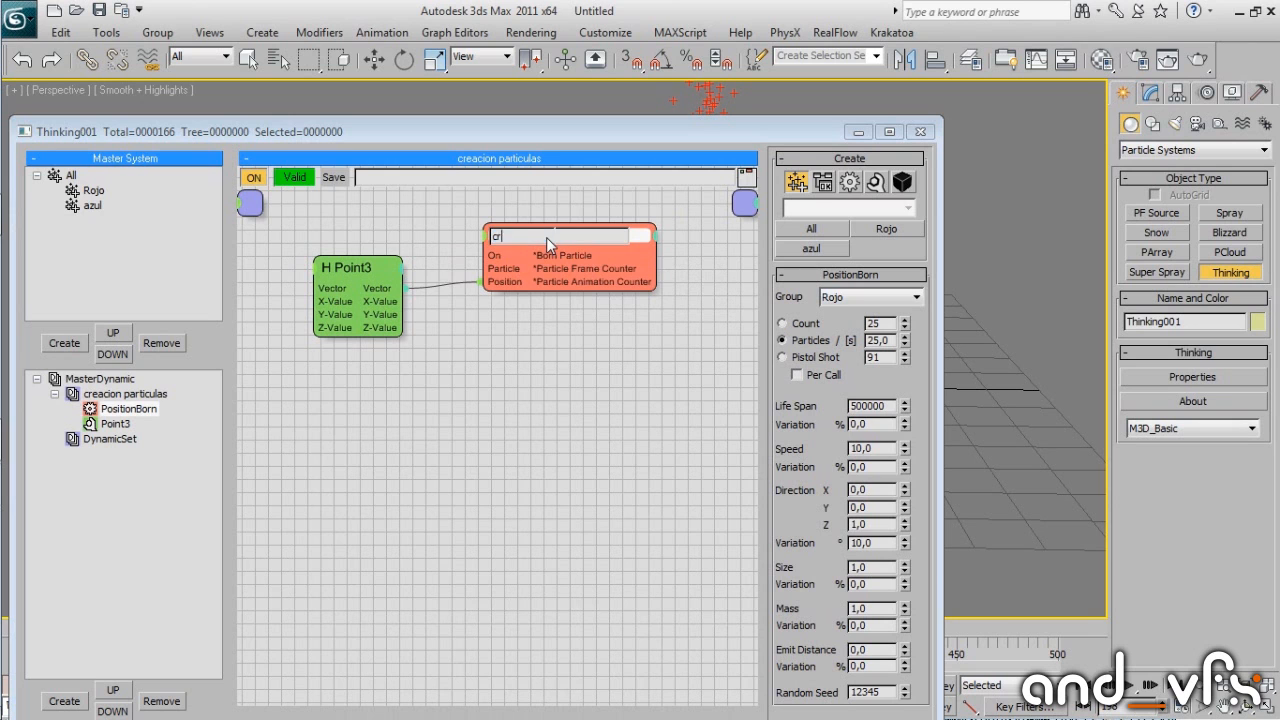
pyautogui.write('eacion rojas')
pyautogui.press('Return')
# Rename the Point3 helper as input posicion and shift it slightly away from creacion rojas.
pyautogui.click(372, 268)
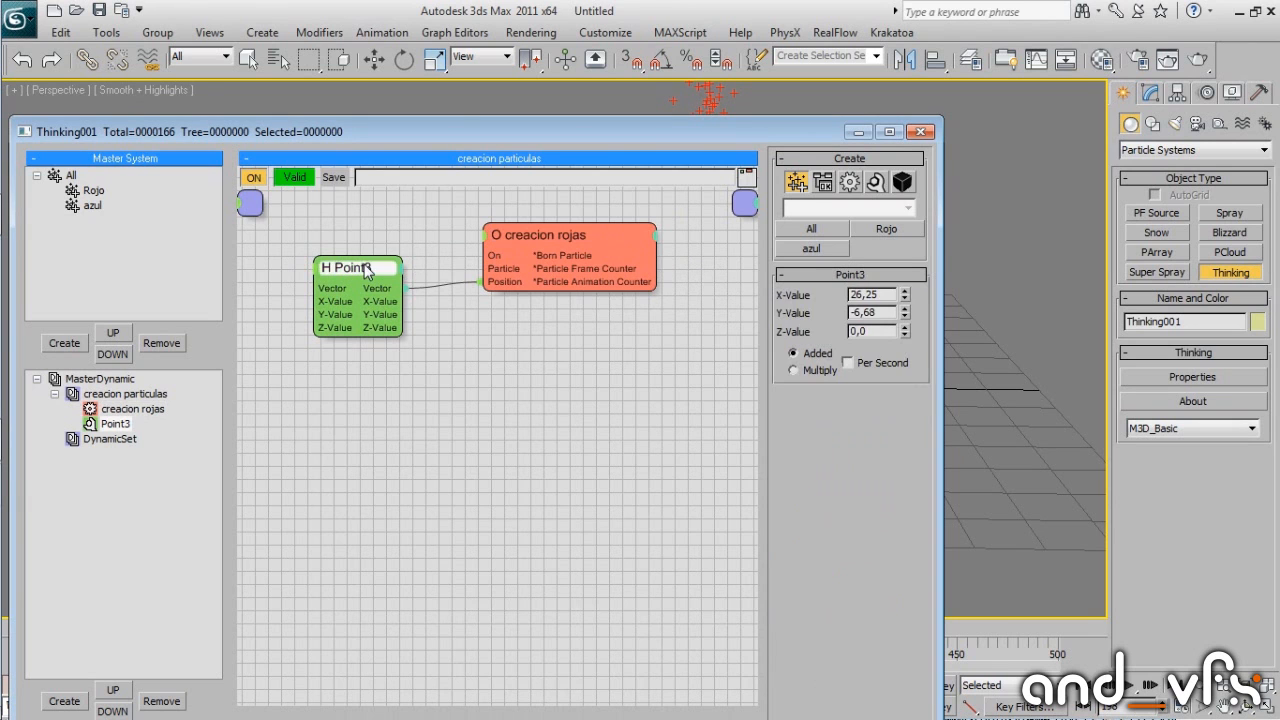
pyautogui.rightClick(364, 276)
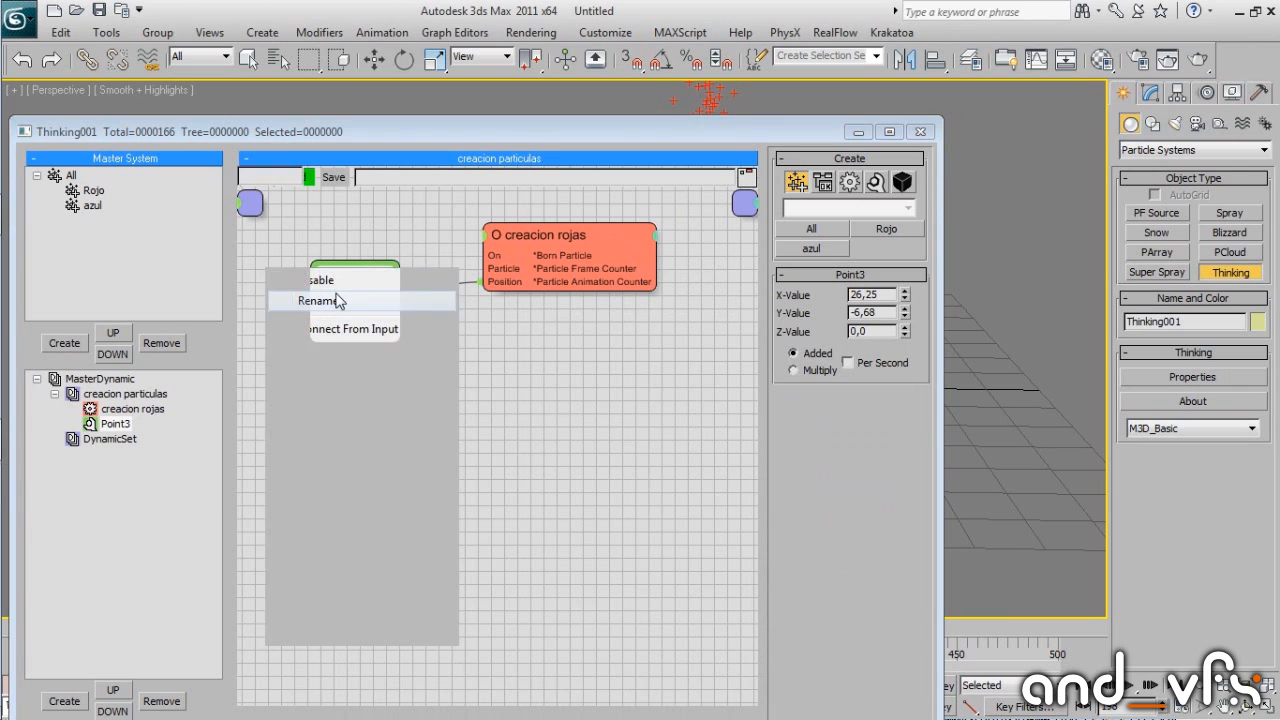
pyautogui.click(330, 300)
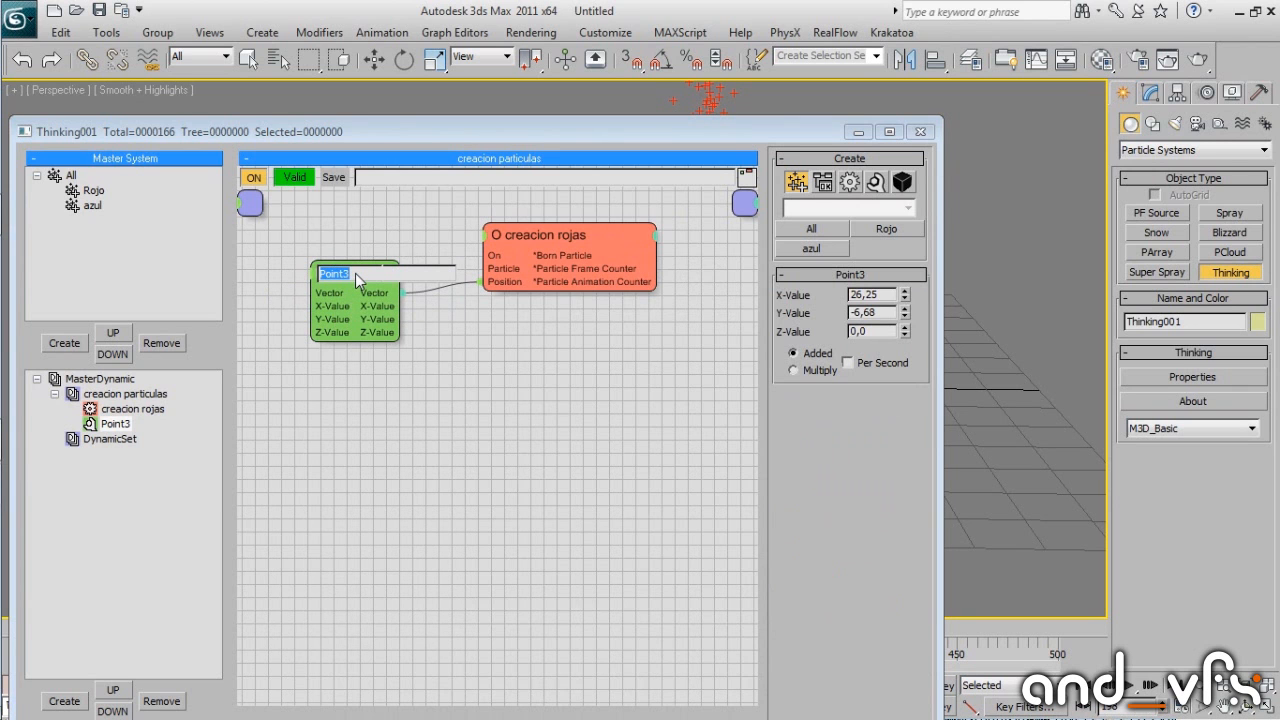
pyautogui.write('input posicion')
pyautogui.press('Return')
pyautogui.moveTo(357, 280); pyautogui.dragTo(320, 269)
# Lower the Thinking001 window to uncover the particle stream, and bring the input posicion and creacion rojas nodes closer together.
pyautogui.moveTo(811, 128); pyautogui.dragTo(796, 343)
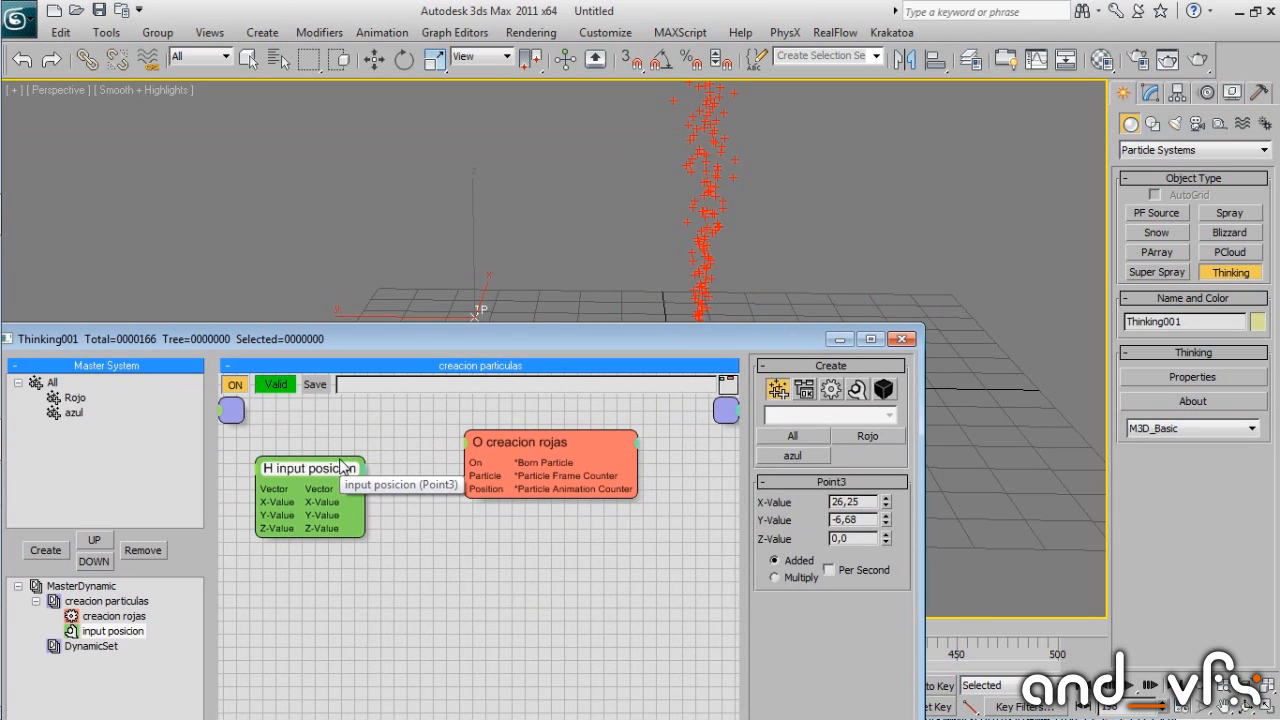
pyautogui.moveTo(336, 462)
pyautogui.mouseDown()
pyautogui.moveTo(220, 527)
pyautogui.moveTo(411, 489)
pyautogui.moveTo(354, 471)
pyautogui.mouseUp()
pyautogui.moveTo(582, 348); pyautogui.dragTo(702, 450)
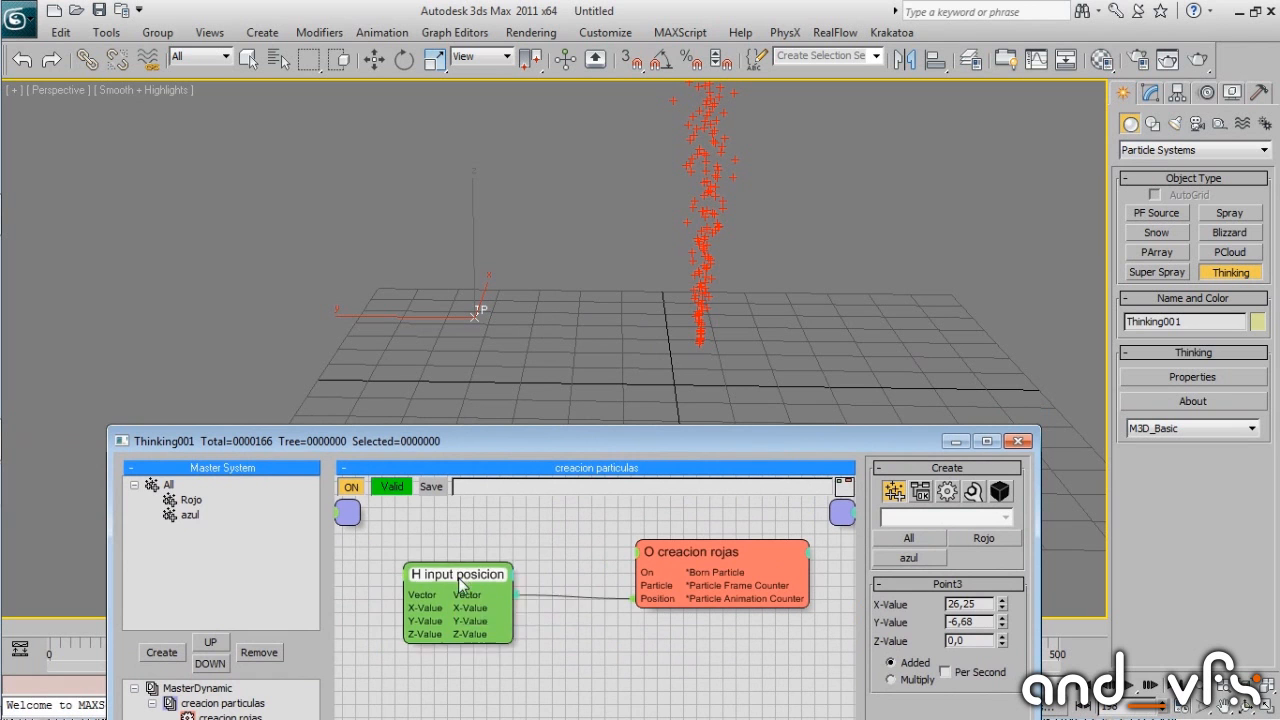
pyautogui.moveTo(466, 572); pyautogui.dragTo(478, 585)
pyautogui.moveTo(705, 560); pyautogui.dragTo(675, 562)
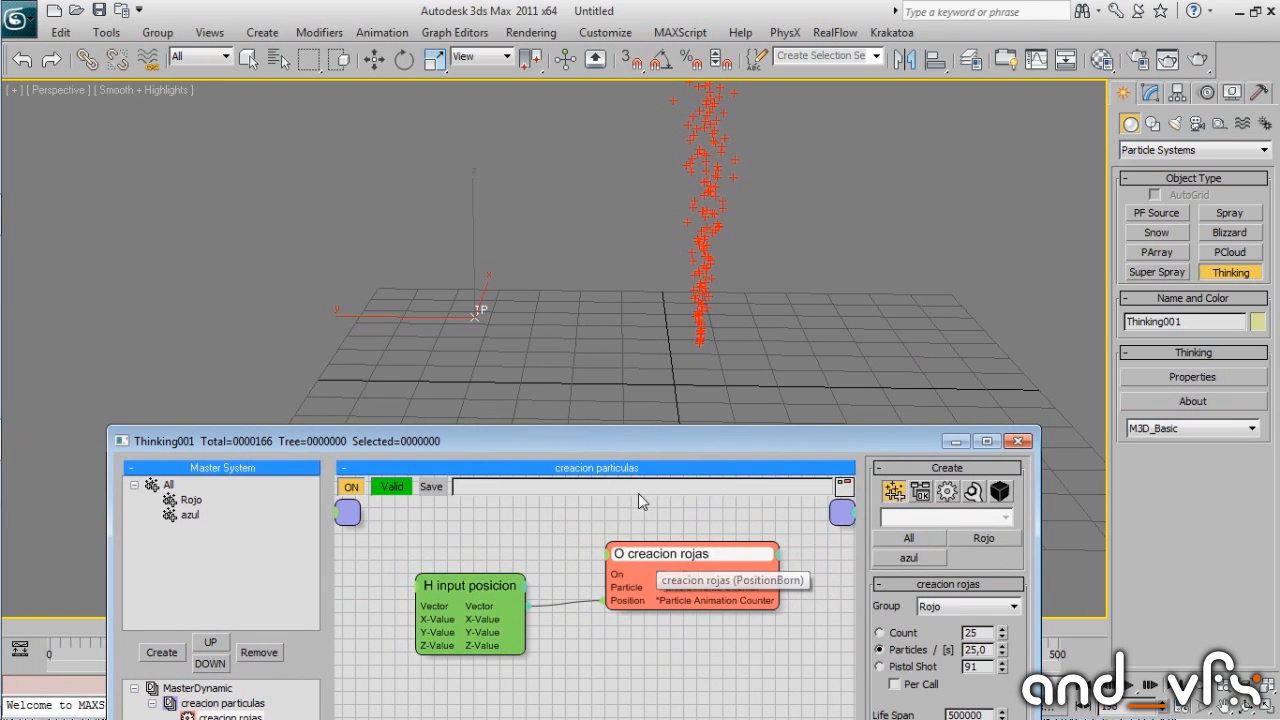
# Switch to the Google Docs outline, highlight the point "Introducir objetos de 3dsmax que interactuen con las particulas", and return to 3ds Max.
pyautogui.moveTo(57, 480)
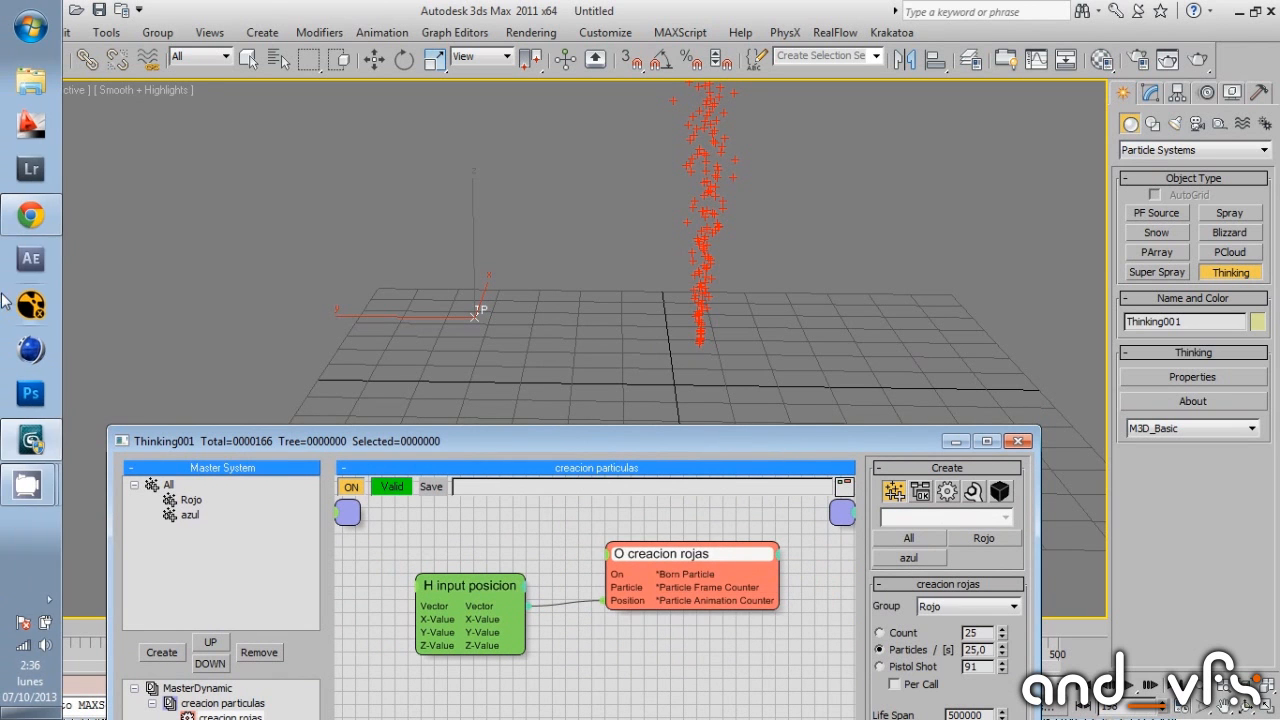
pyautogui.click(30, 215)
pyautogui.moveTo(309, 317); pyautogui.dragTo(912, 310)
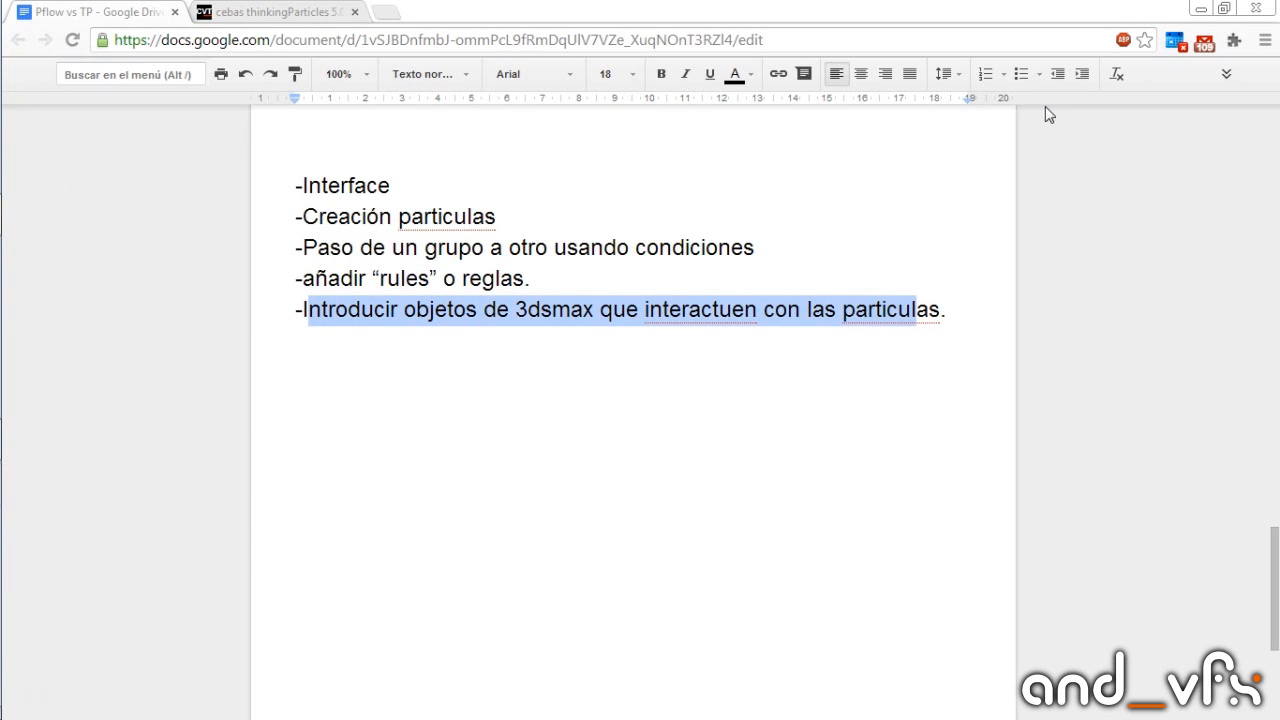
pyautogui.click(1200, 10)
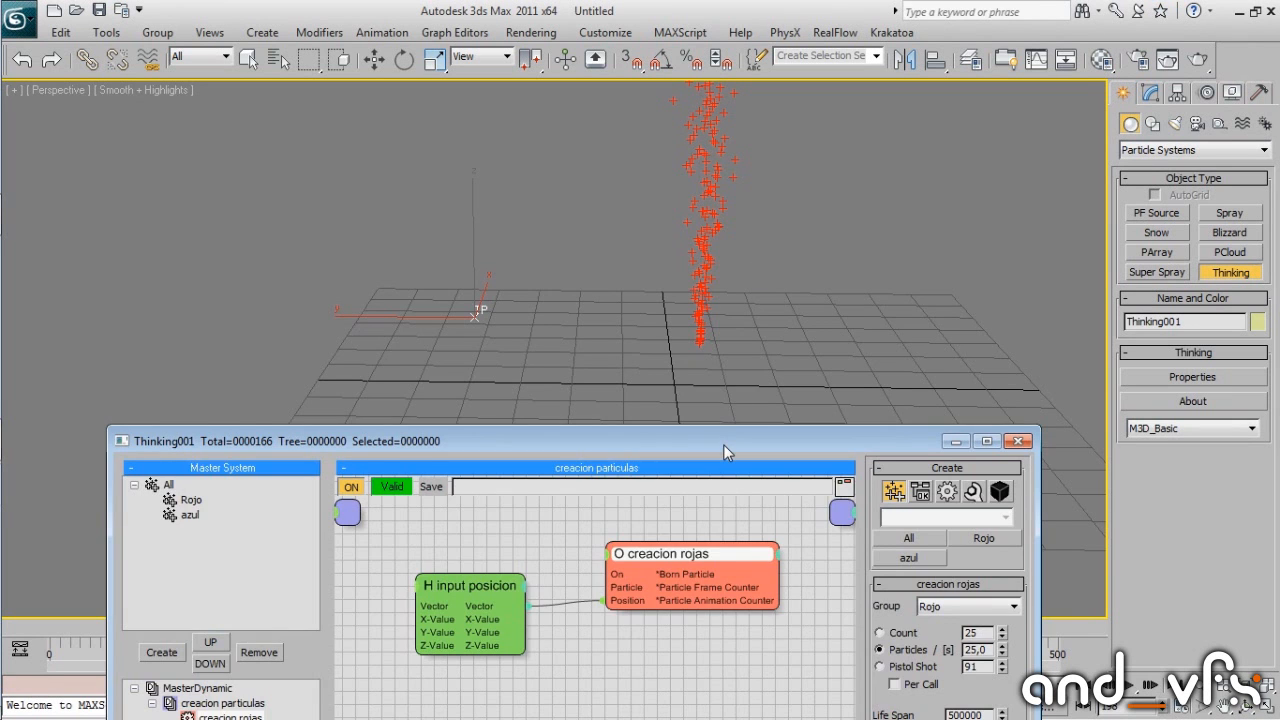
# Create a Plane standard primitive about 0,306 m long and 0,655 m wide on the grid, beside the particle stream.
pyautogui.moveTo(723, 444); pyautogui.dragTo(769, 446)
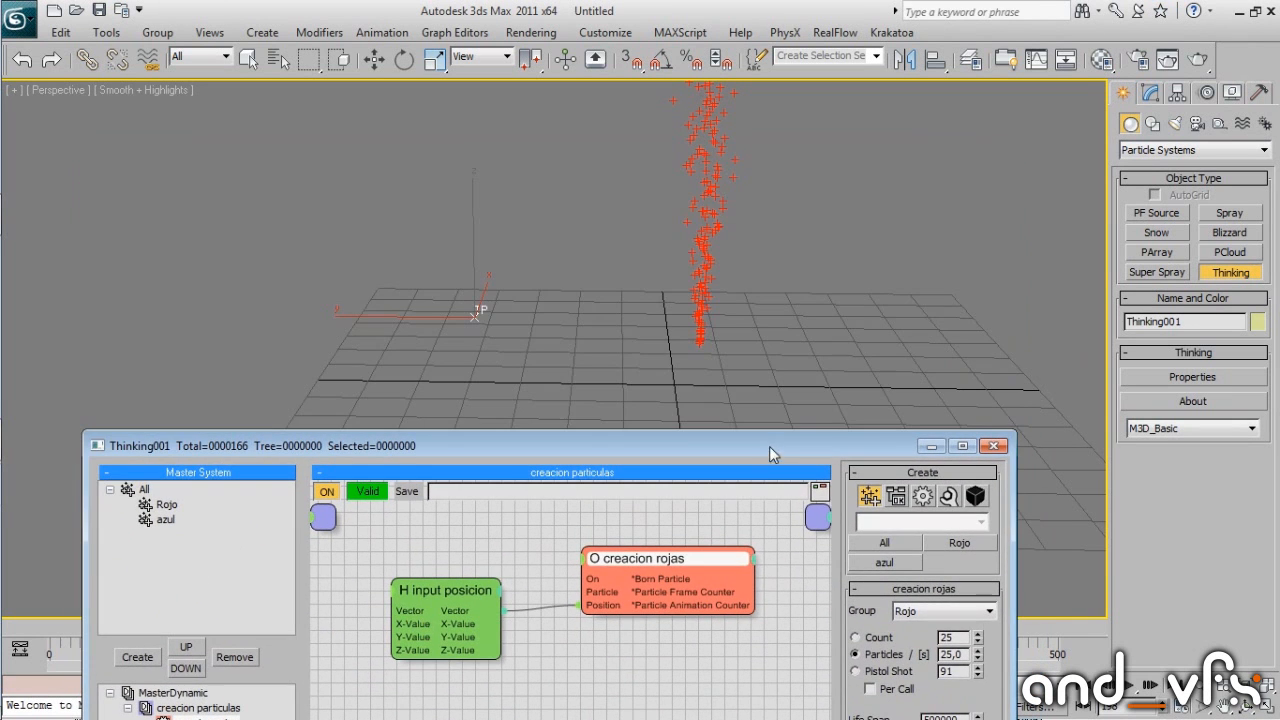
pyautogui.click(1150, 150)
pyautogui.click(1165, 161)
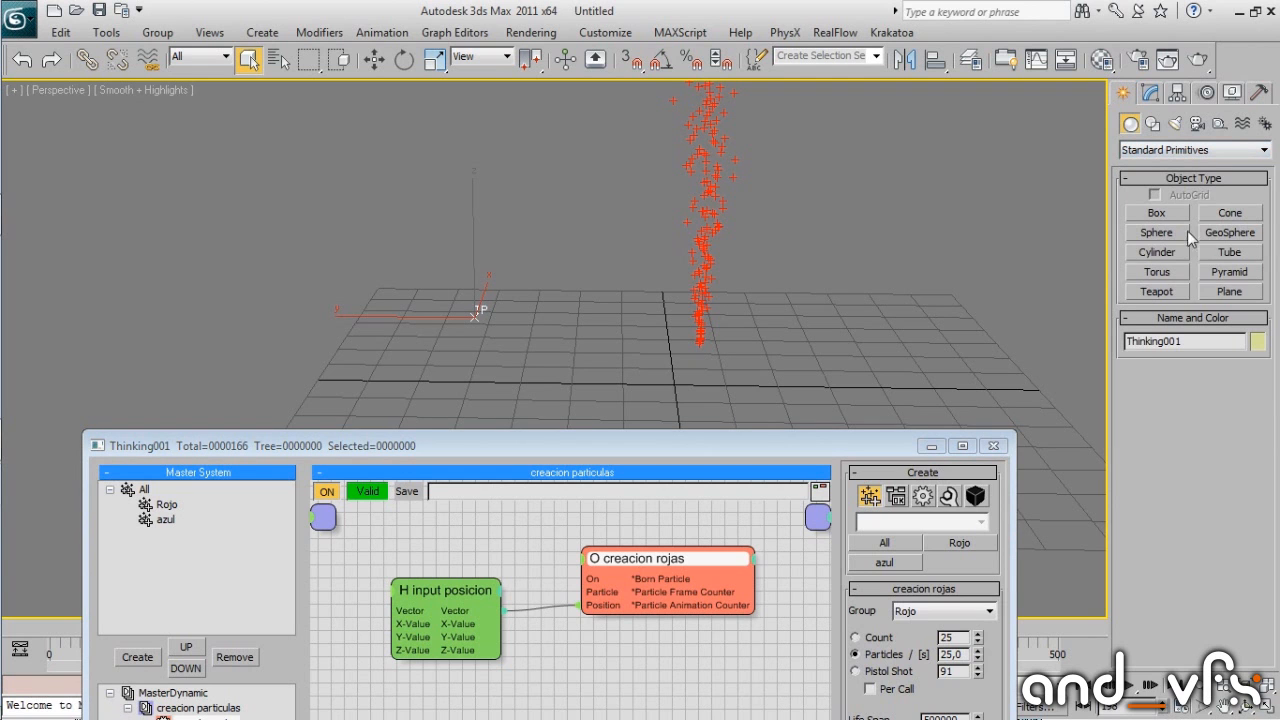
pyautogui.click(1224, 292)
pyautogui.moveTo(576, 319); pyautogui.dragTo(515, 351)
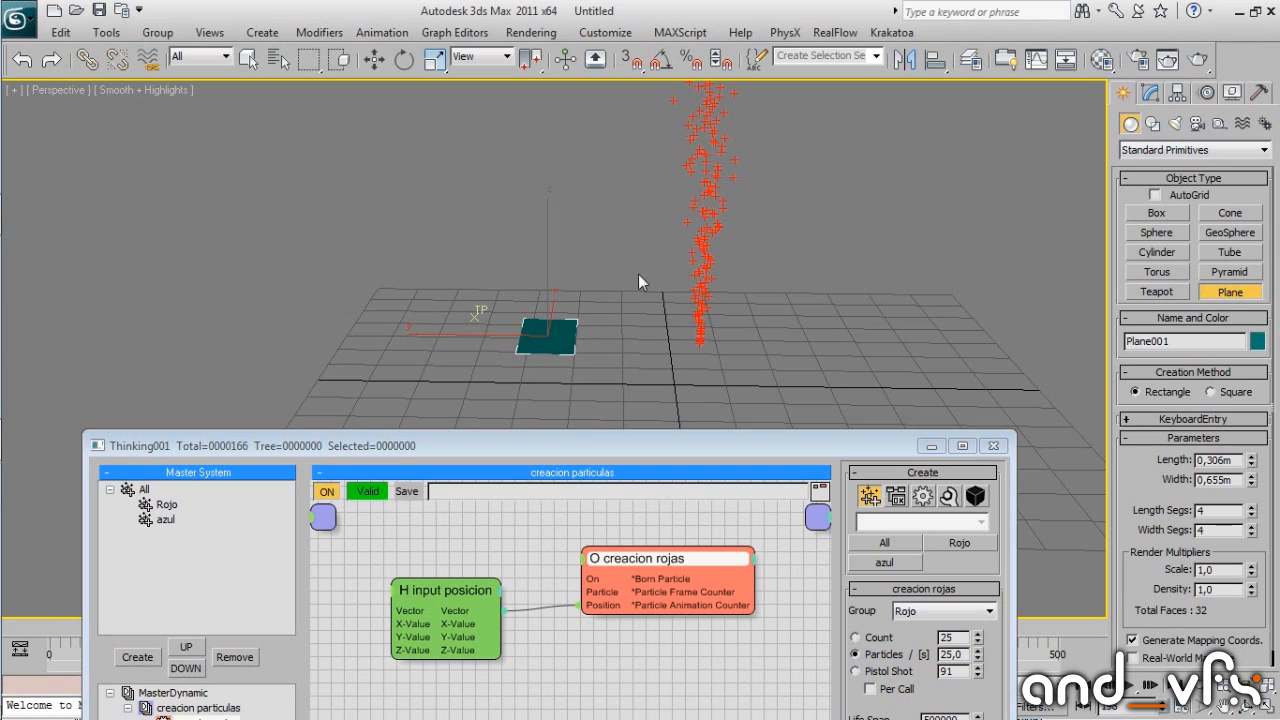
# Raise the Thinking001 window and remove the input posicion helper from the creacion particulas graph.
pyautogui.moveTo(411, 580); pyautogui.dragTo(414, 540)
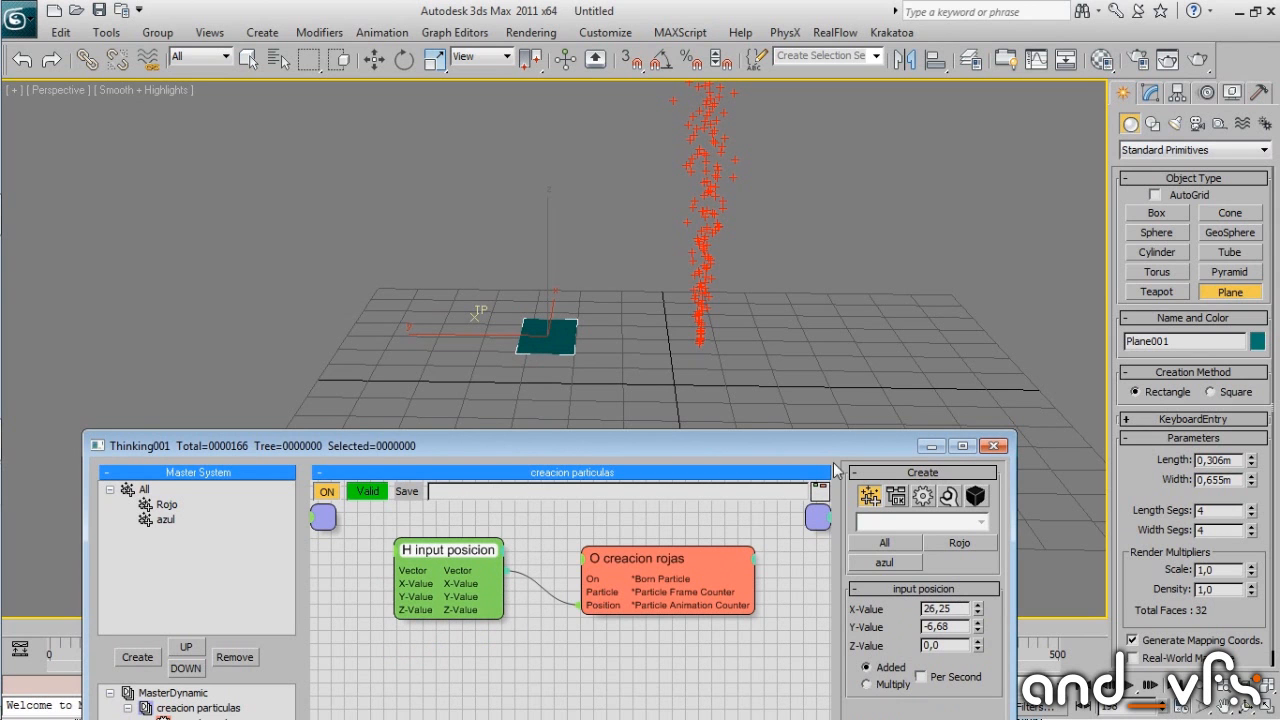
pyautogui.moveTo(606, 451); pyautogui.dragTo(627, 188)
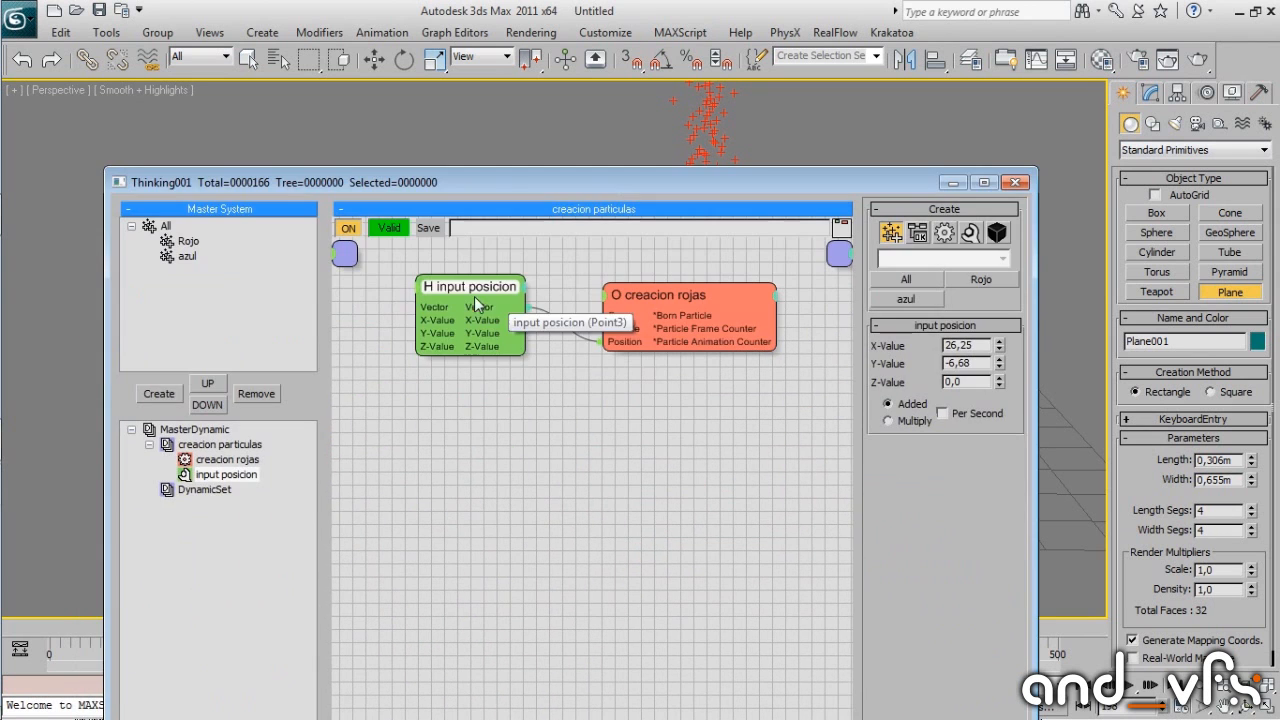
pyautogui.moveTo(476, 300); pyautogui.dragTo(460, 366)
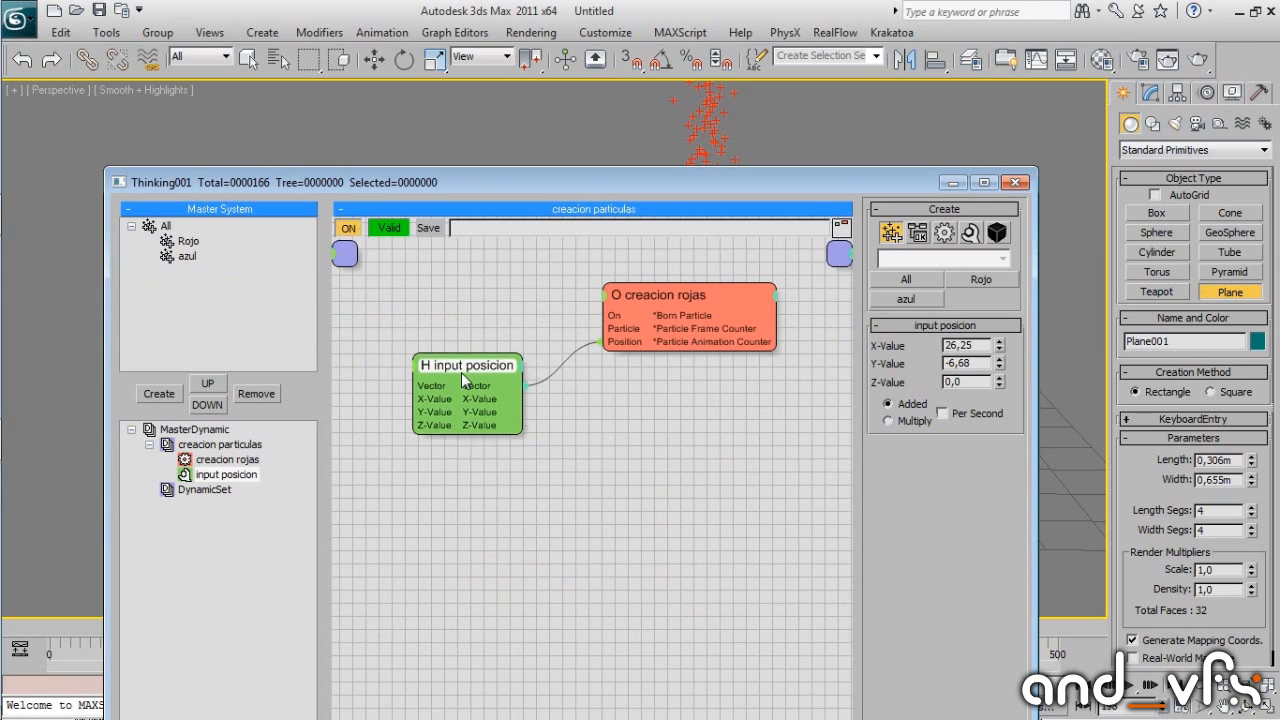
pyautogui.rightClick(461, 372)
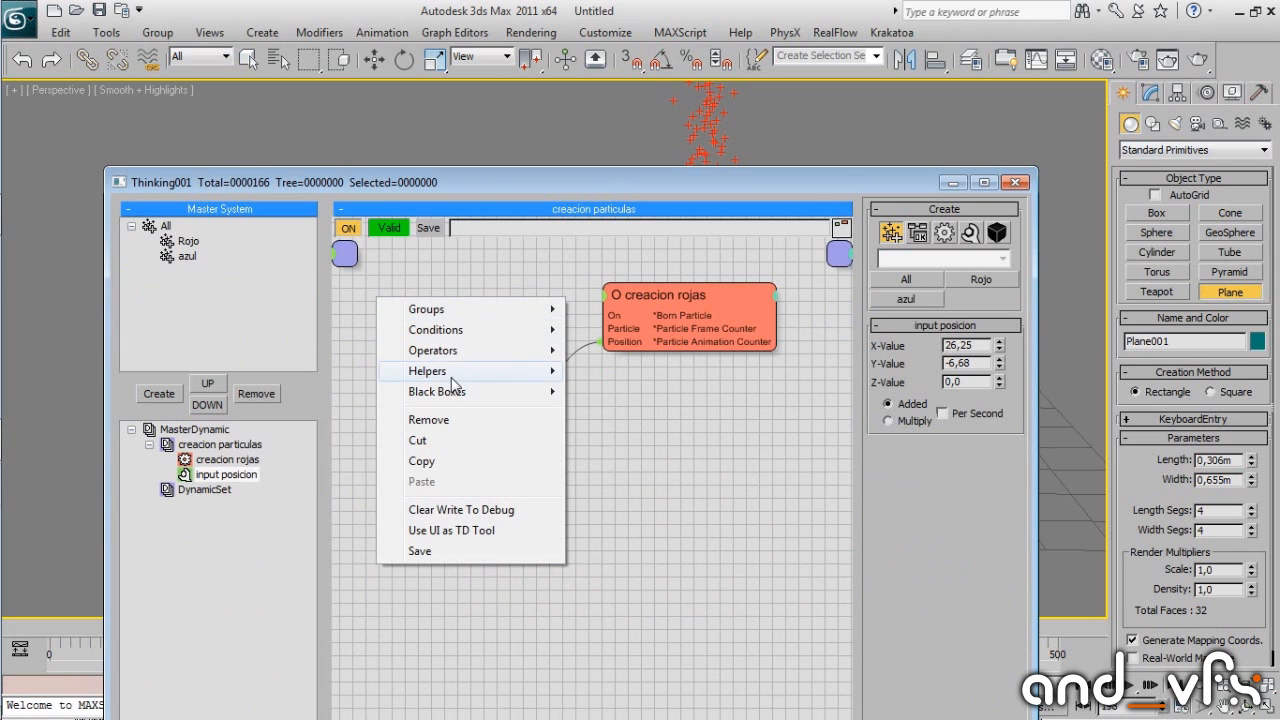
pyautogui.click(455, 420)
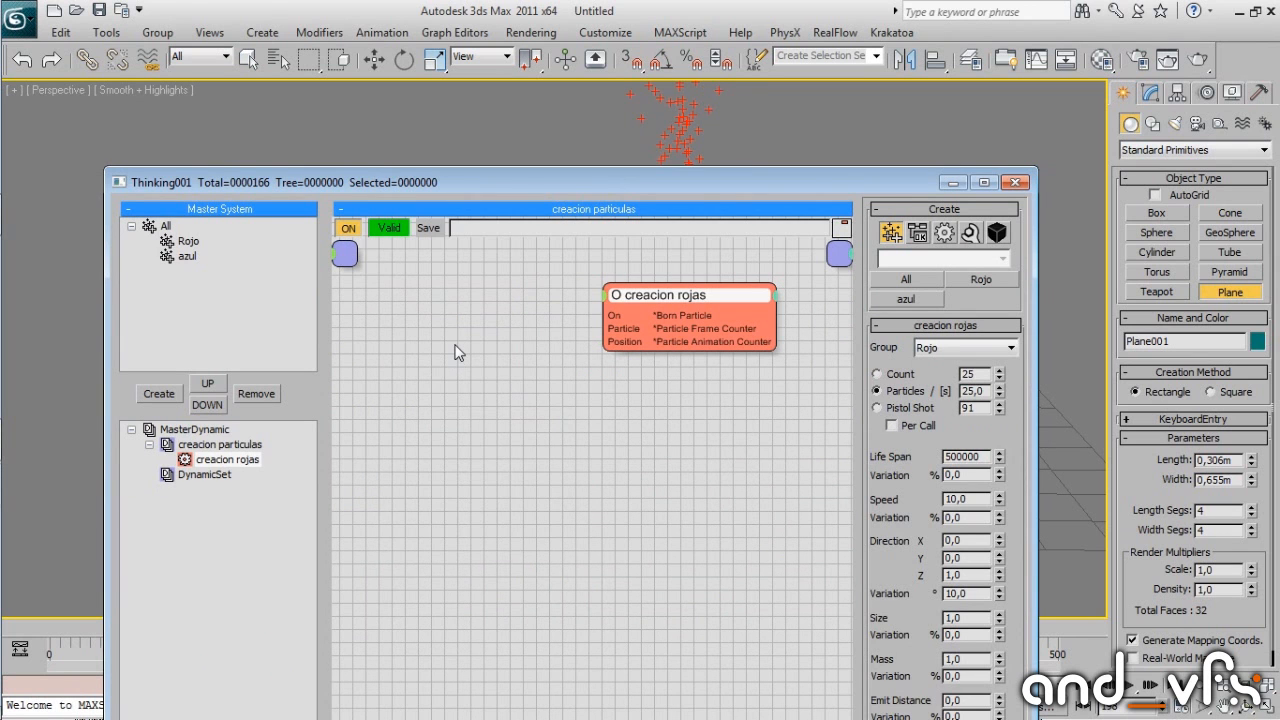
# Add a standard Node helper to the creacion particulas graph and place it beside the creacion rojas operator.
pyautogui.rightClick(460, 347)
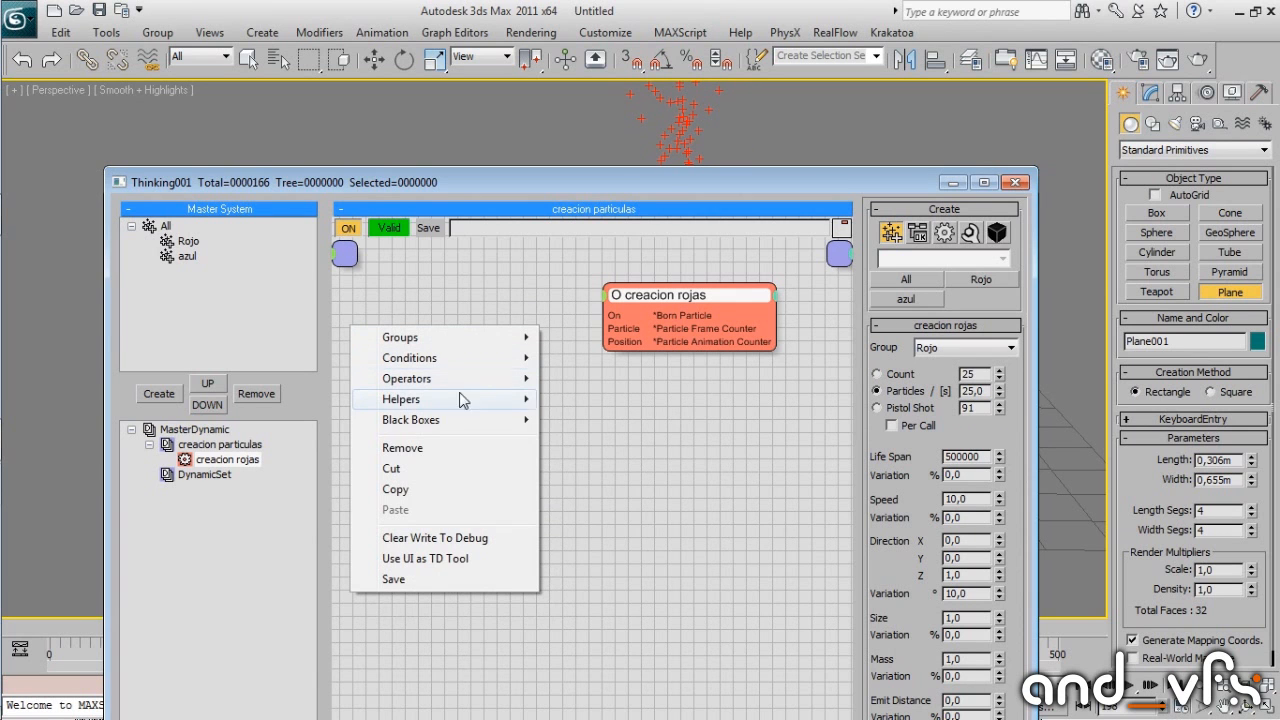
pyautogui.moveTo(450, 400)
pyautogui.moveTo(578, 400)
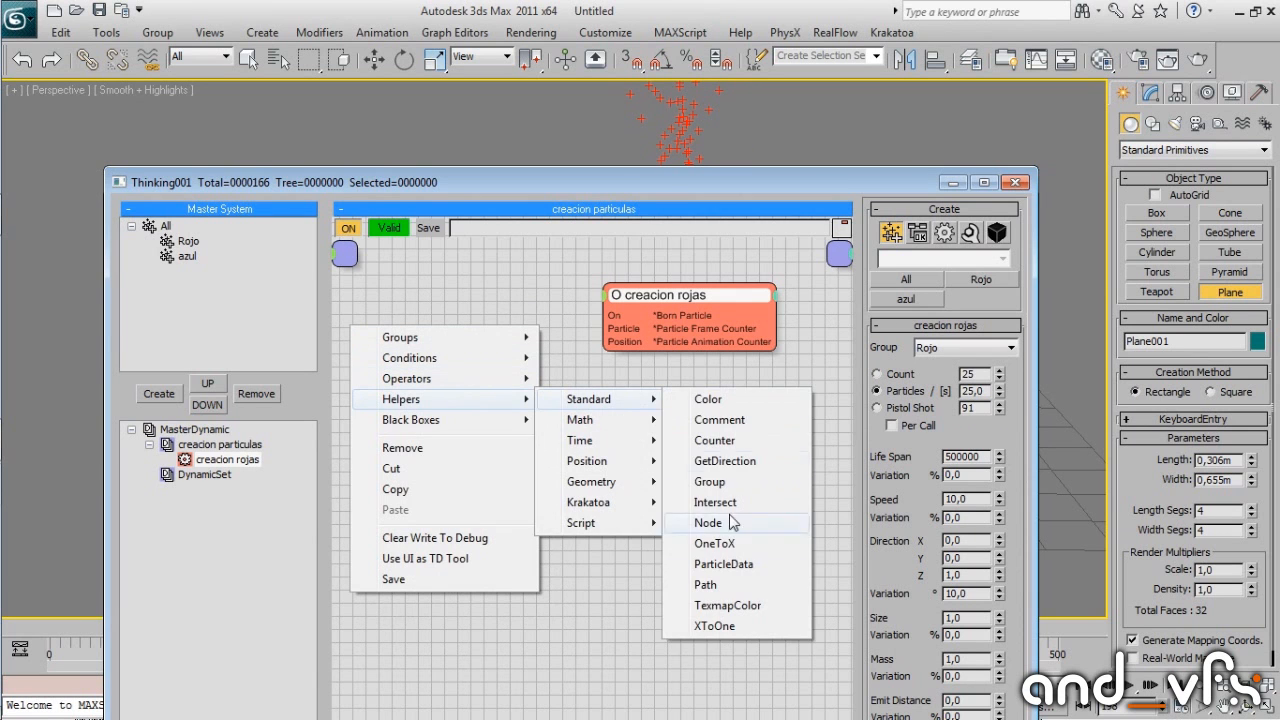
pyautogui.click(710, 524)
pyautogui.moveTo(486, 346); pyautogui.dragTo(438, 338)
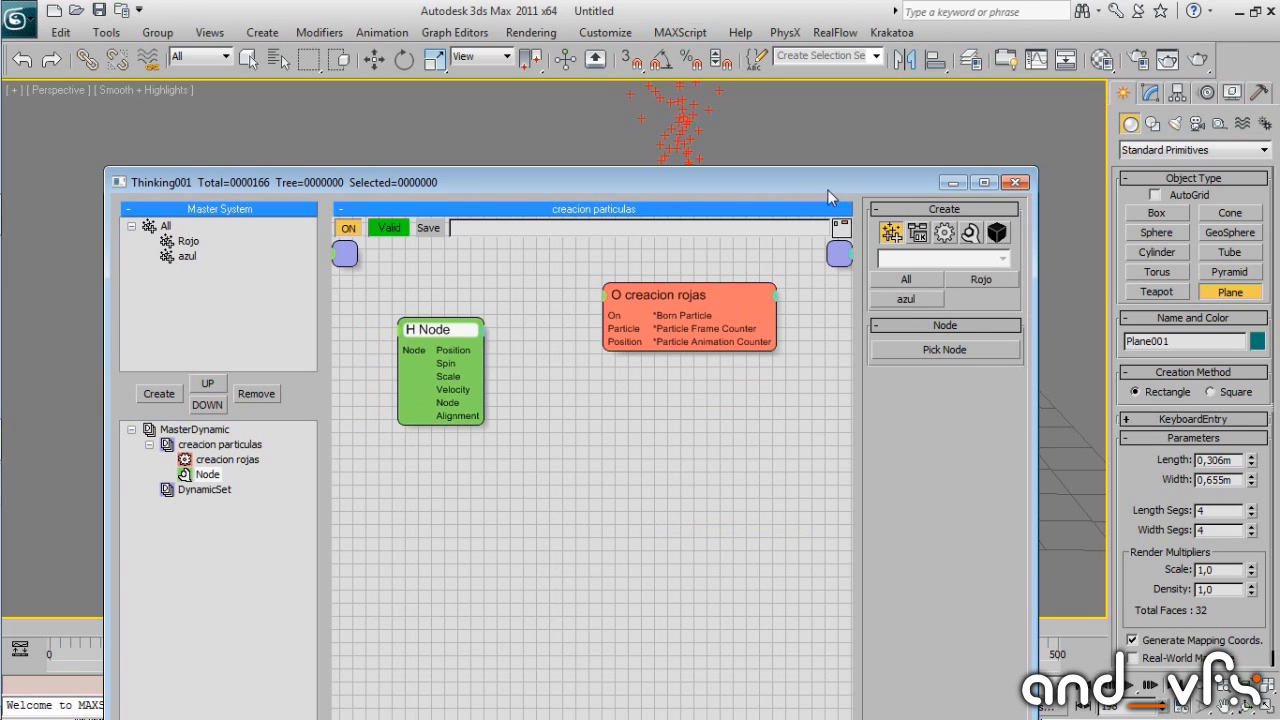
# Uncover the plane in the viewport, assign Plane001 as the Node helper's scene object, and activate the Move tool.
pyautogui.moveTo(600, 172); pyautogui.dragTo(554, 501)
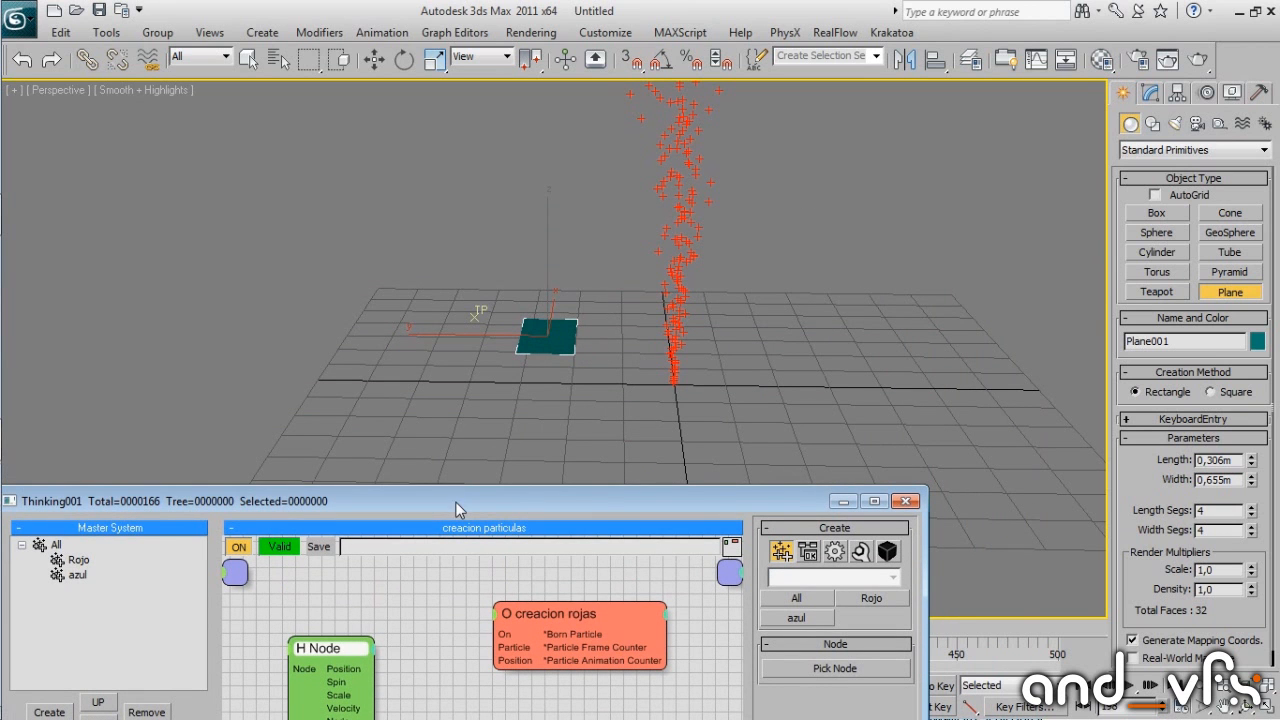
pyautogui.moveTo(455, 501); pyautogui.dragTo(483, 270)
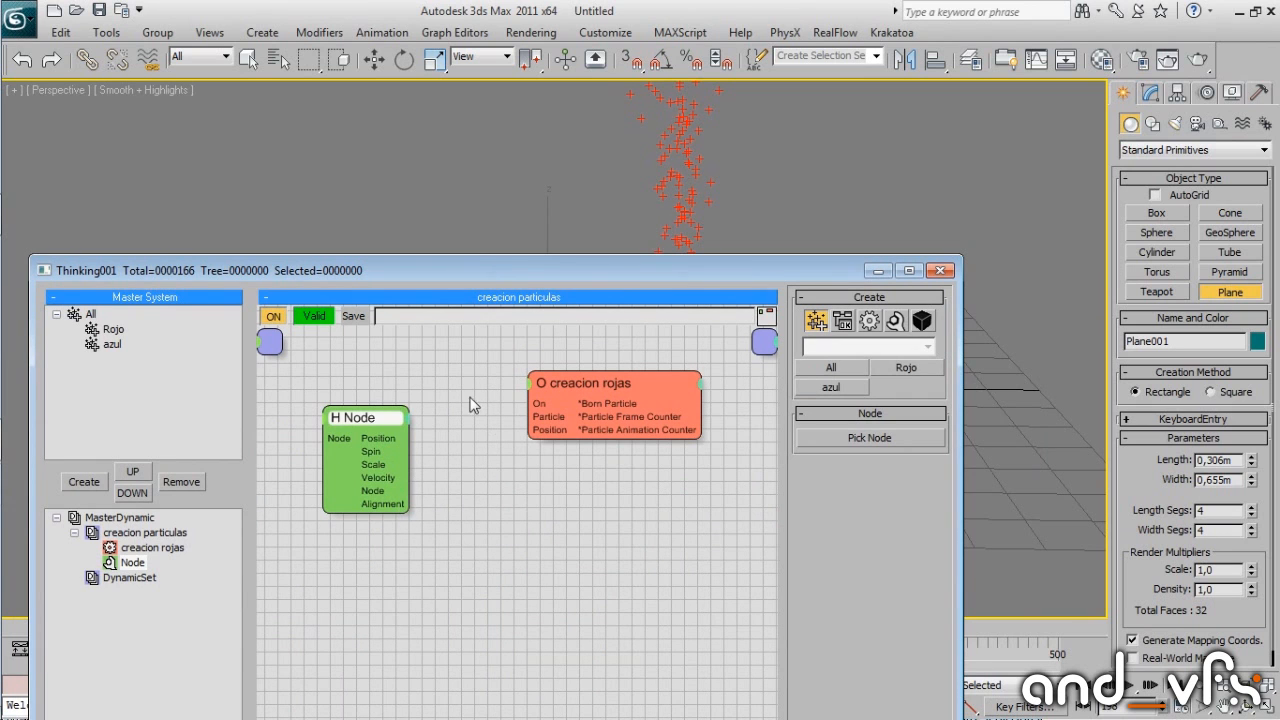
pyautogui.rightClick(410, 420)
pyautogui.moveTo(369, 416); pyautogui.dragTo(362, 393)
pyautogui.moveTo(569, 273); pyautogui.dragTo(541, 455)
pyautogui.click(845, 621)
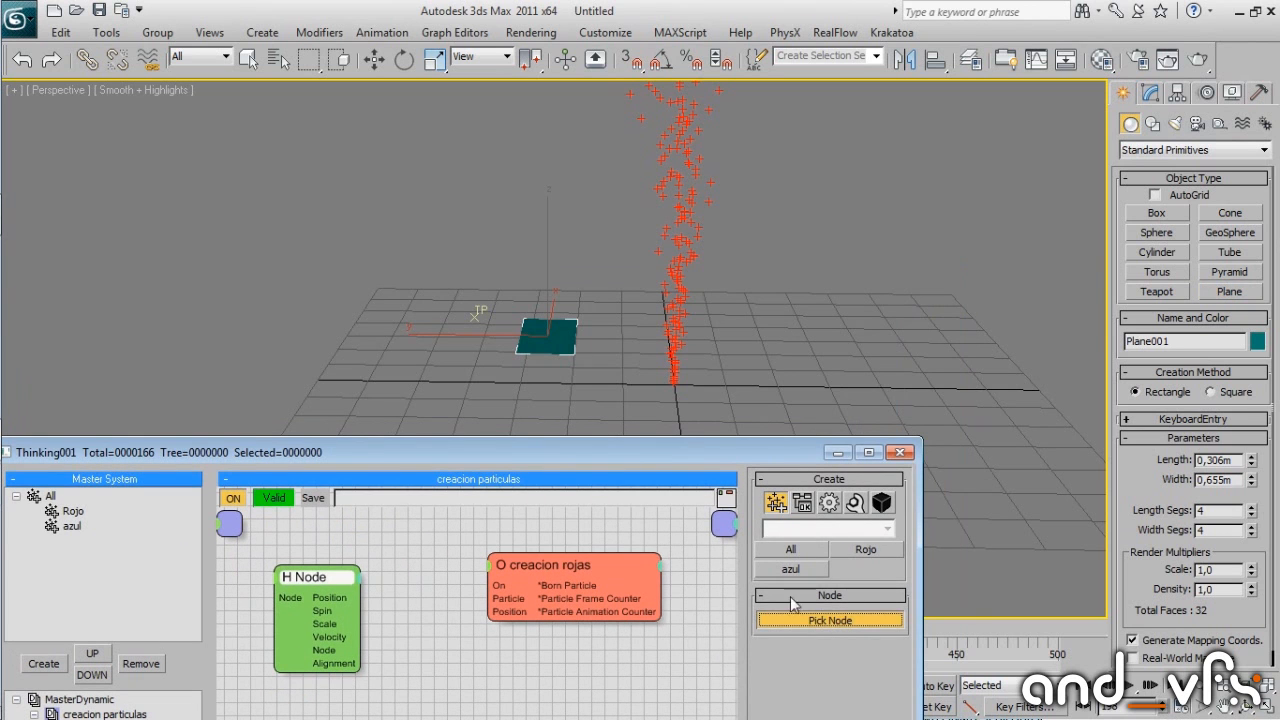
pyautogui.click(562, 342)
pyautogui.press('w')
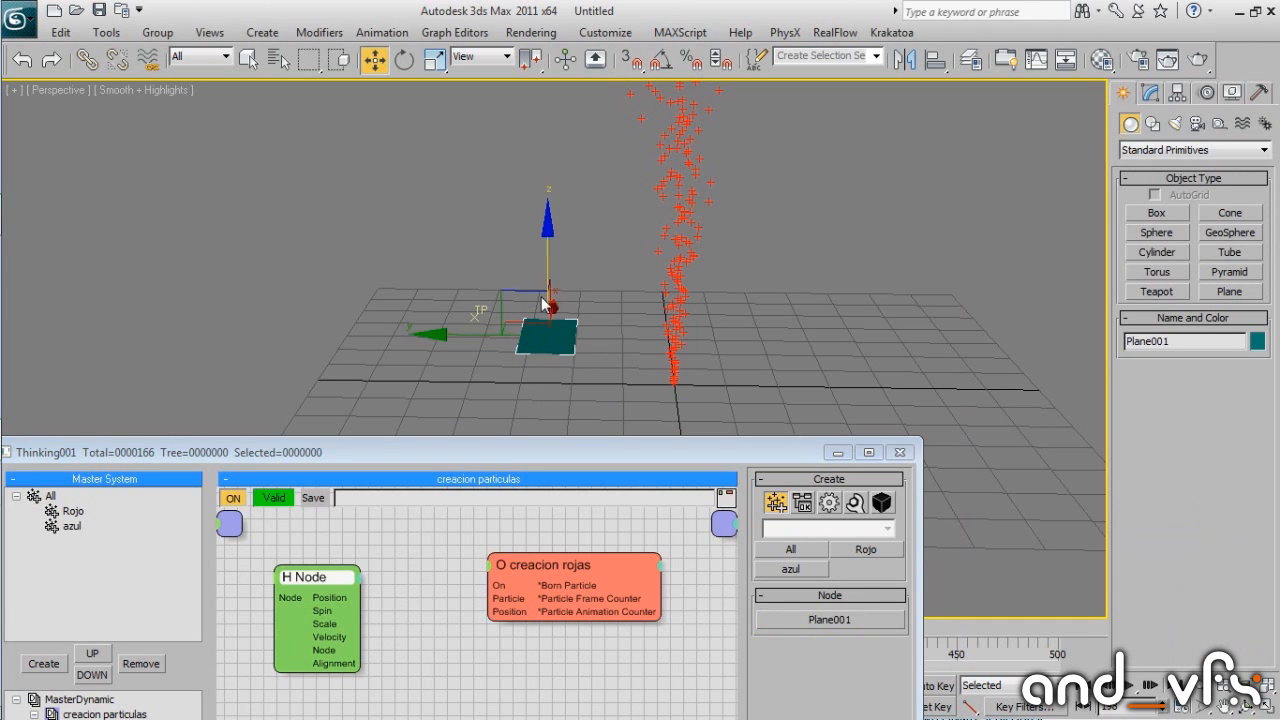
# Connect the Node helper's Position output to the Position input of creacion rojas, then uncover the viewport and advance to frame 199.
pyautogui.moveTo(504, 455); pyautogui.dragTo(565, 213)
pyautogui.moveTo(599, 323); pyautogui.dragTo(580, 302)
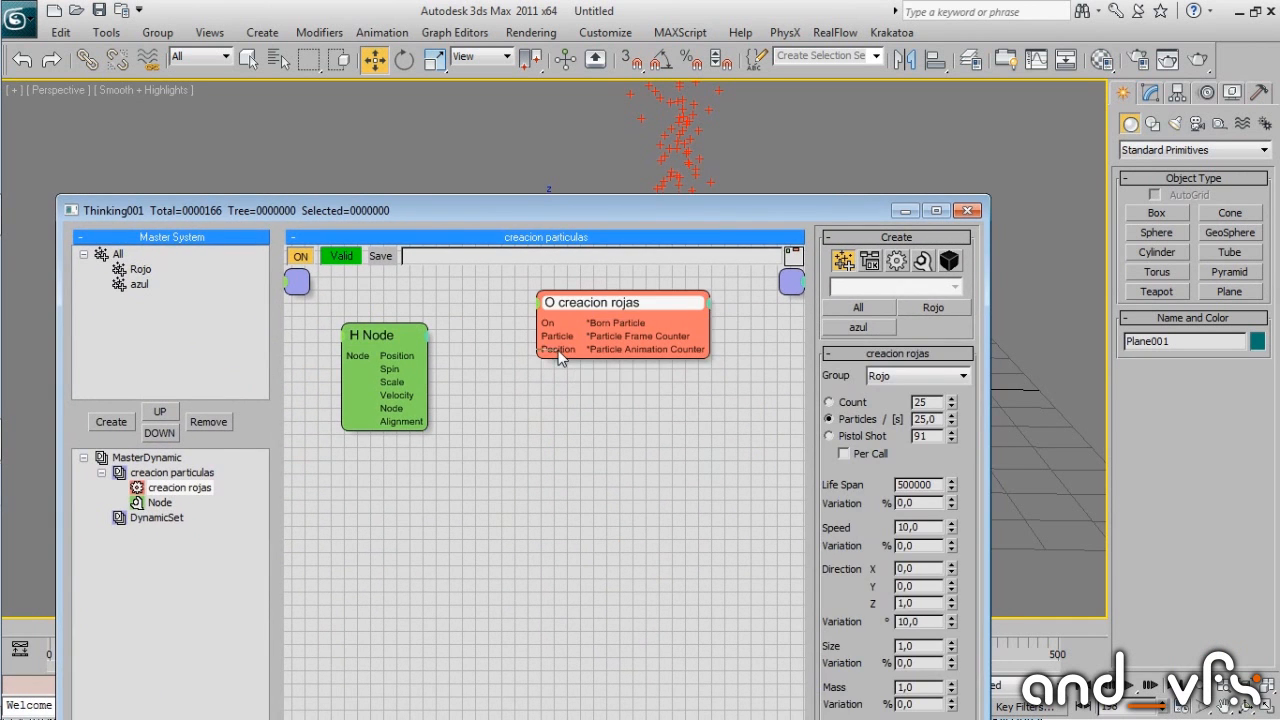
pyautogui.moveTo(539, 349); pyautogui.dragTo(400, 366)
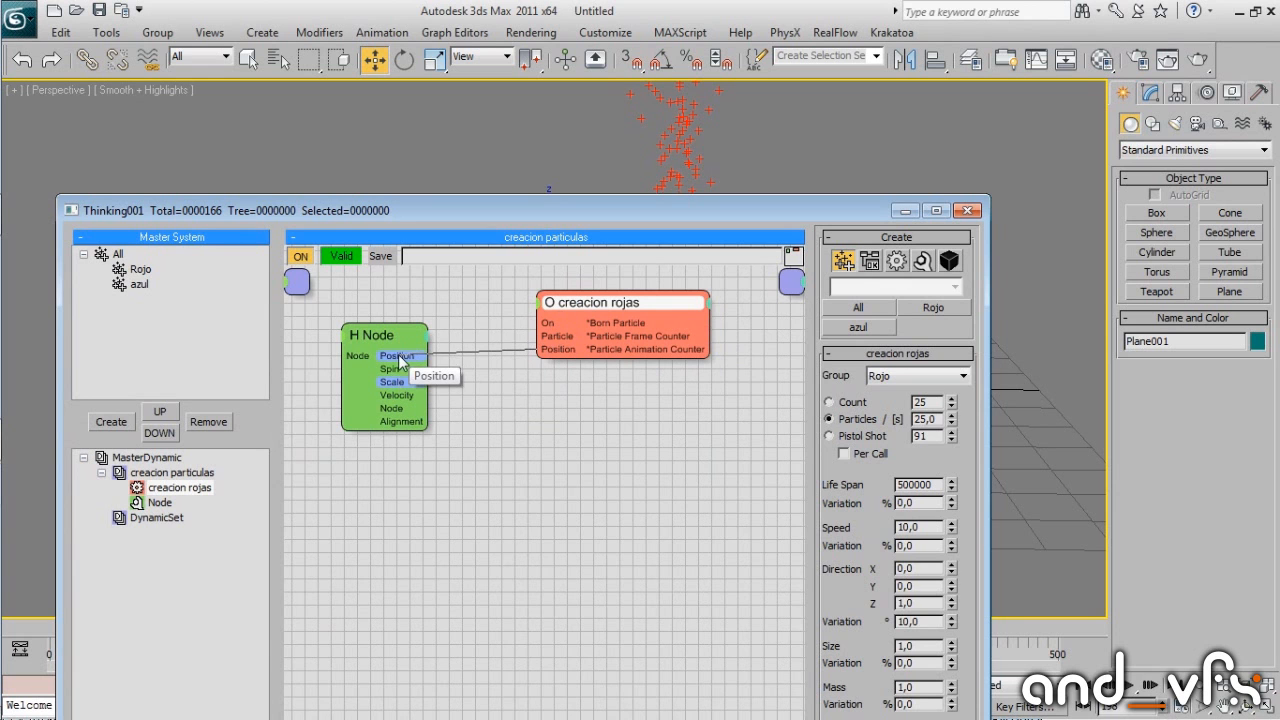
pyautogui.moveTo(664, 214); pyautogui.dragTo(631, 650)
pyautogui.click(520, 627)
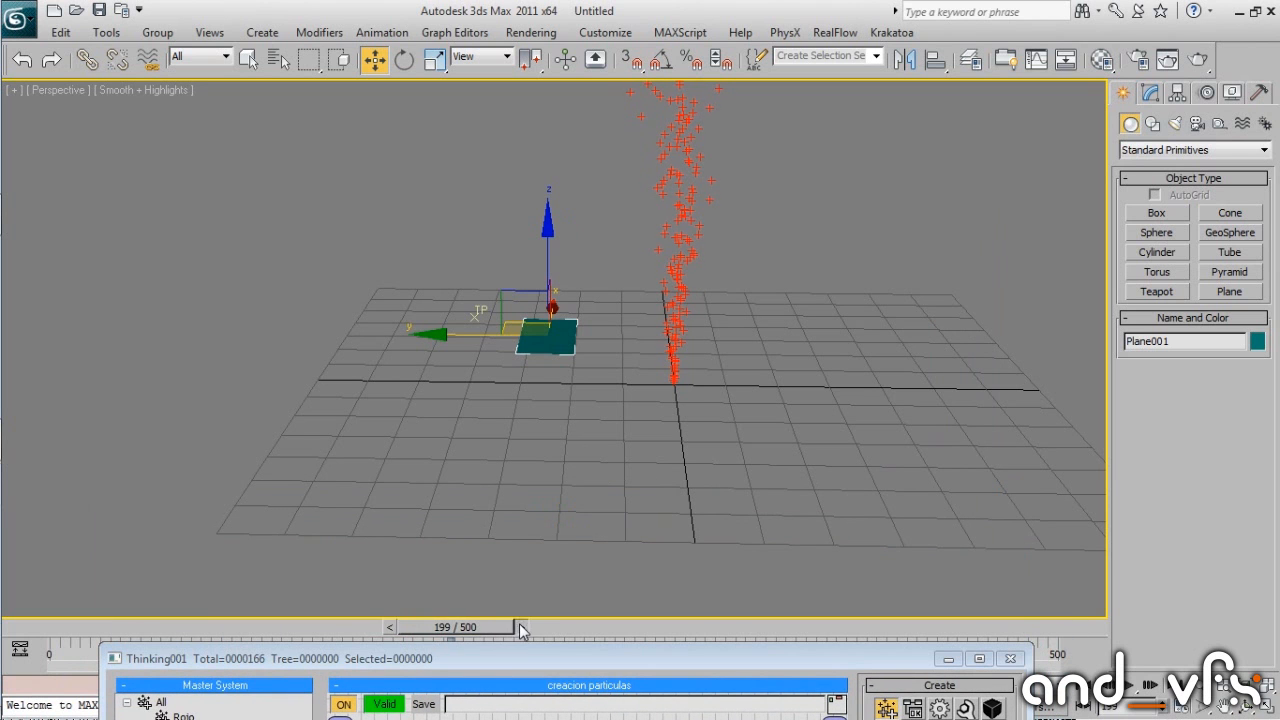
# Scrub the timeline to frame 191 to check the red particles emitted at the plane's position.
pyautogui.moveTo(486, 659); pyautogui.dragTo(472, 248)
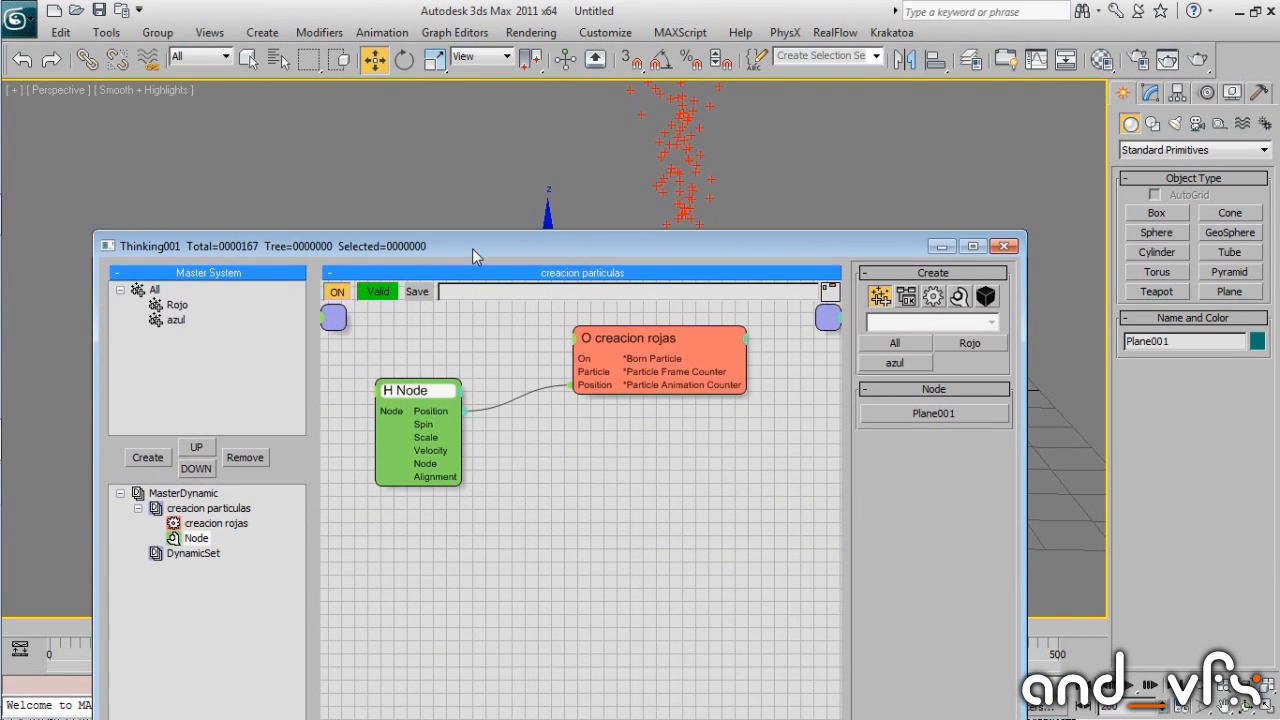
pyautogui.moveTo(421, 392)
pyautogui.mouseDown()
pyautogui.moveTo(424, 348)
pyautogui.moveTo(427, 388)
pyautogui.mouseUp()
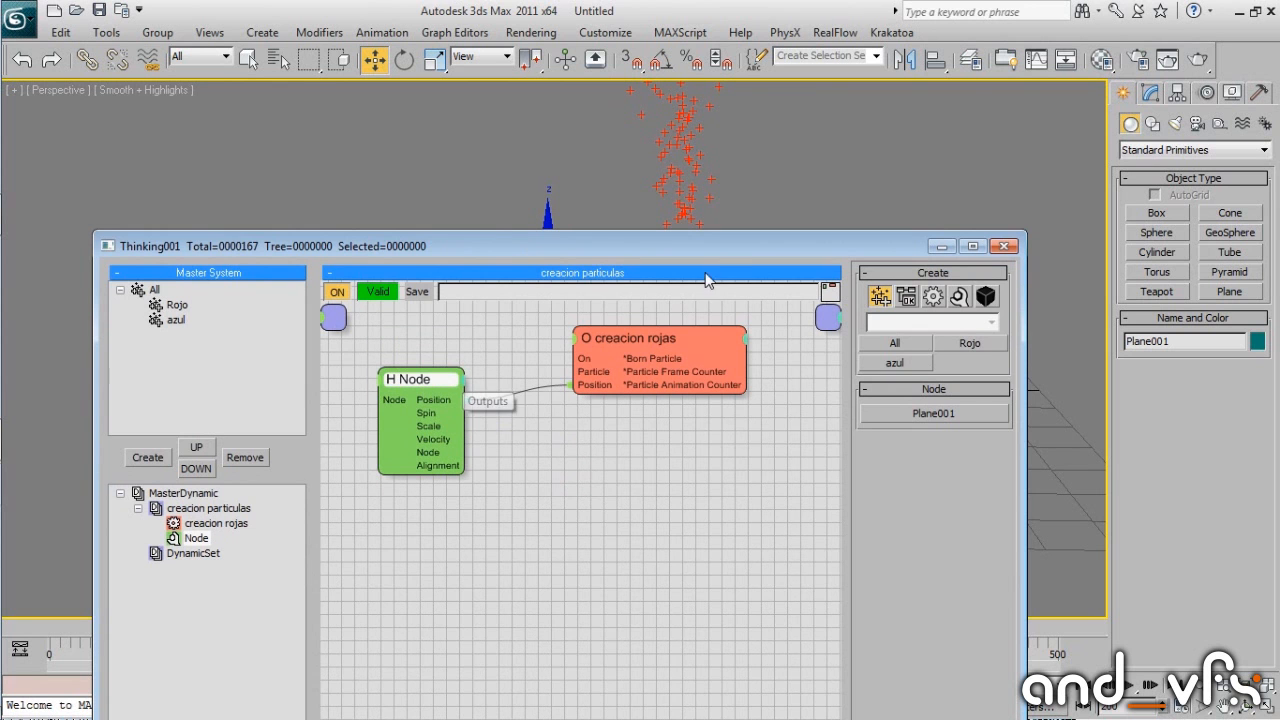
pyautogui.moveTo(733, 249); pyautogui.dragTo(683, 666)
pyautogui.moveTo(506, 627); pyautogui.dragTo(469, 593)
pyautogui.press('w')
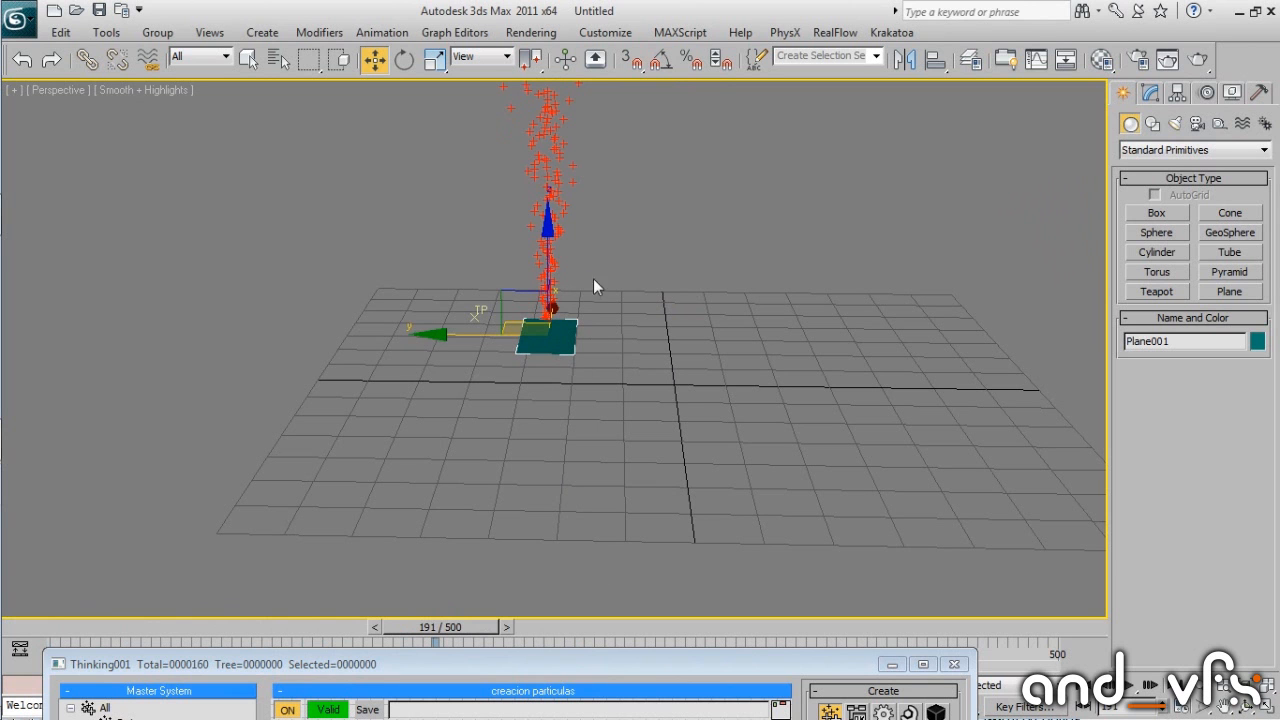
pyautogui.keyDown('alt'); pyautogui.moveTo(549, 315); pyautogui.dragTo(575, 352, button='middle'); pyautogui.keyUp('alt')
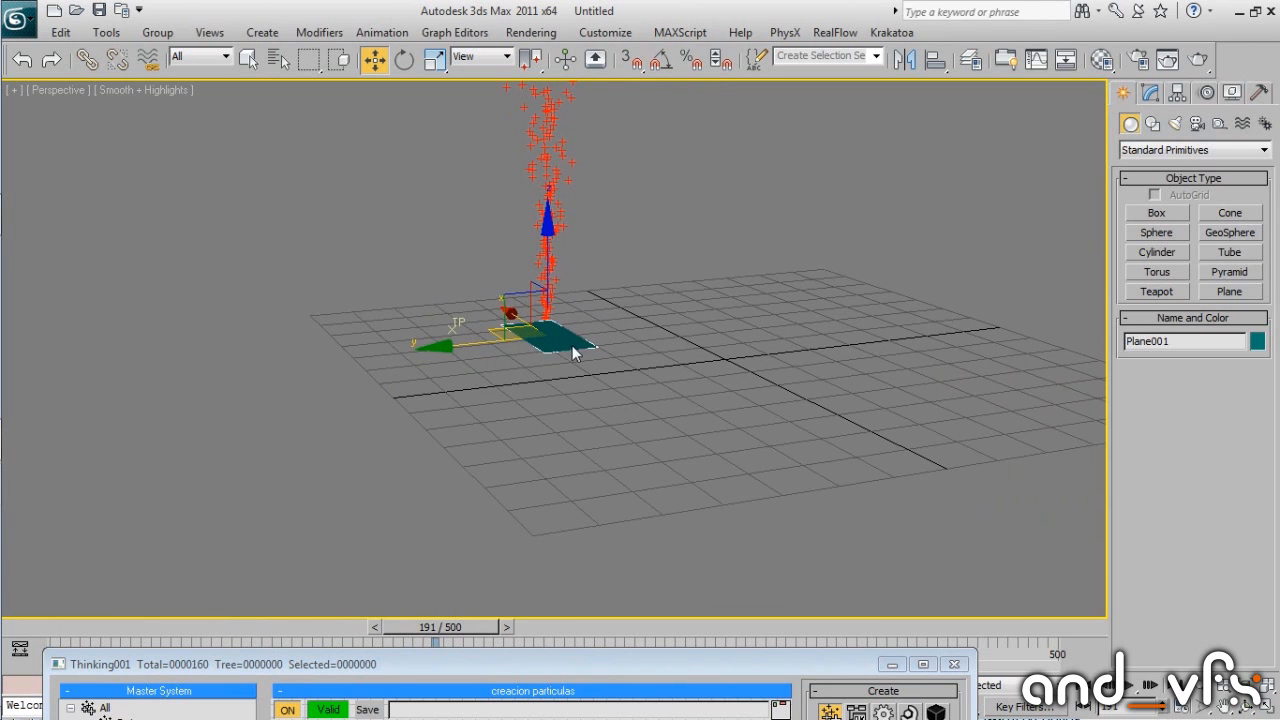
# Shift the plane's pivot point slightly using Affect Pivot Only and return to the plane's parameters.
pyautogui.moveTo(499, 667); pyautogui.dragTo(455, 339)
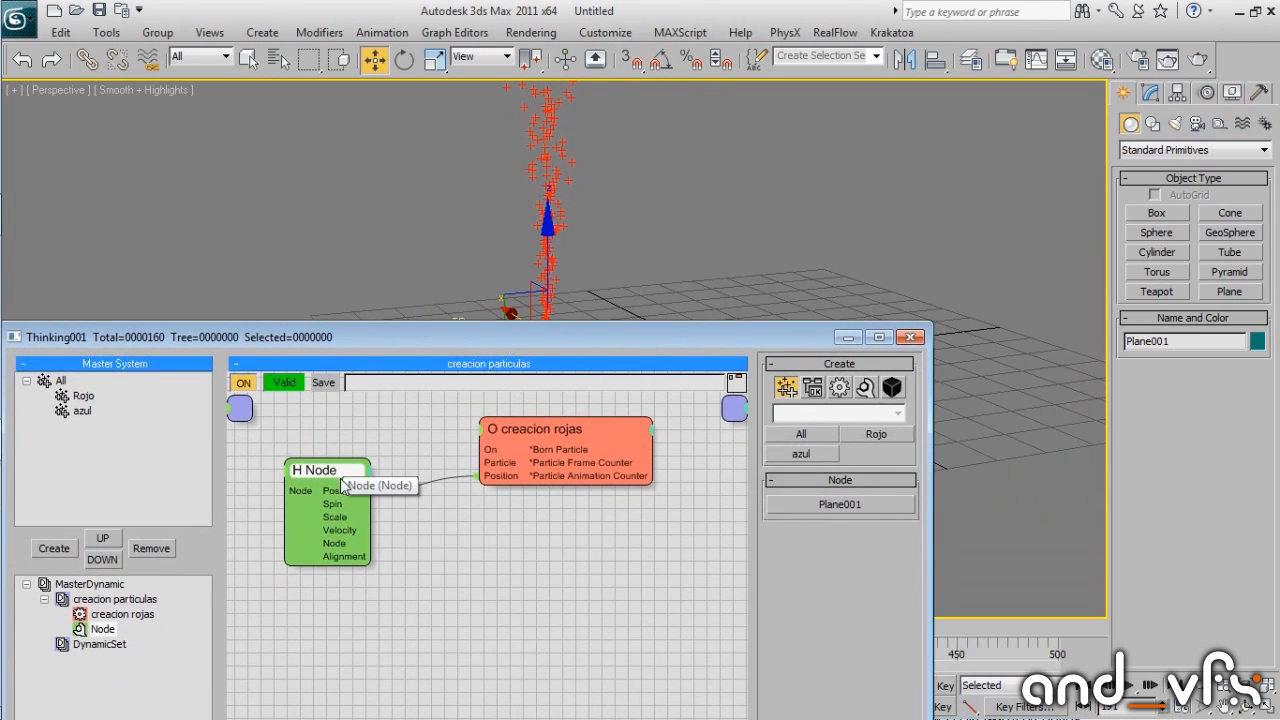
pyautogui.moveTo(340, 478); pyautogui.dragTo(360, 455)
pyautogui.moveTo(536, 336); pyautogui.dragTo(518, 514)
pyautogui.keyDown('alt'); pyautogui.moveTo(536, 342); pyautogui.dragTo(684, 326, button='middle'); pyautogui.keyUp('alt')
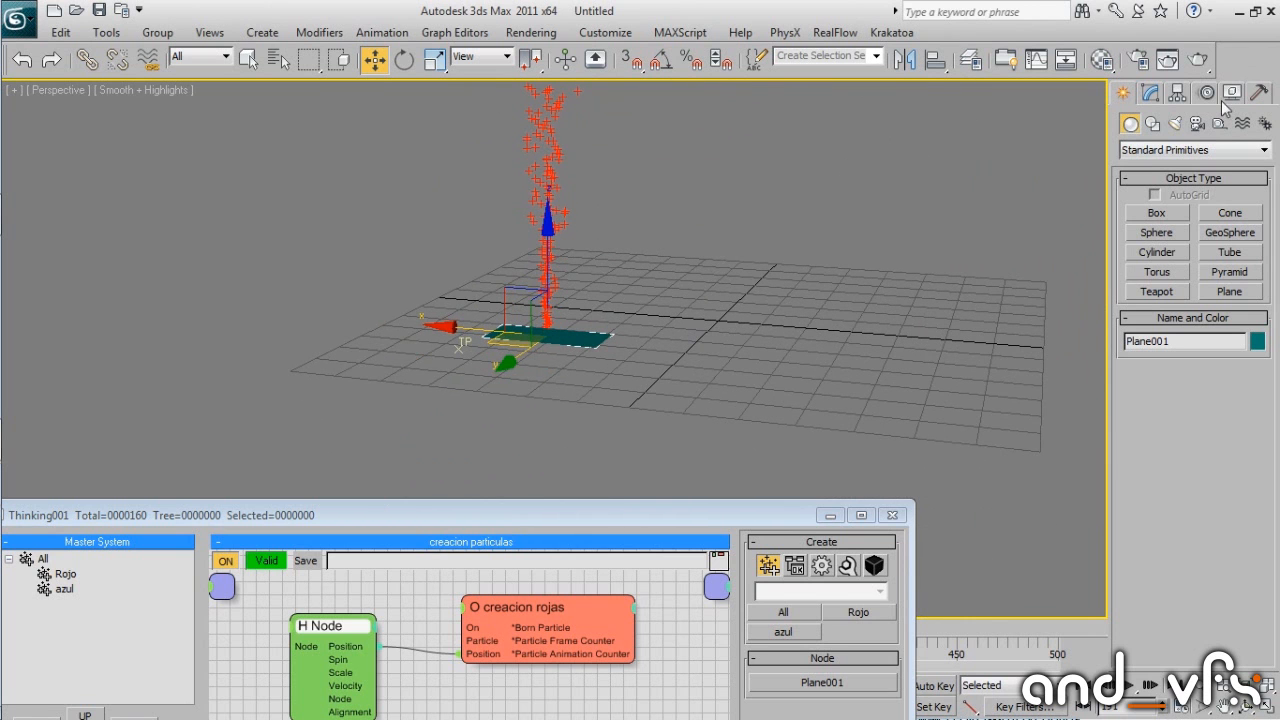
pyautogui.click(1178, 96)
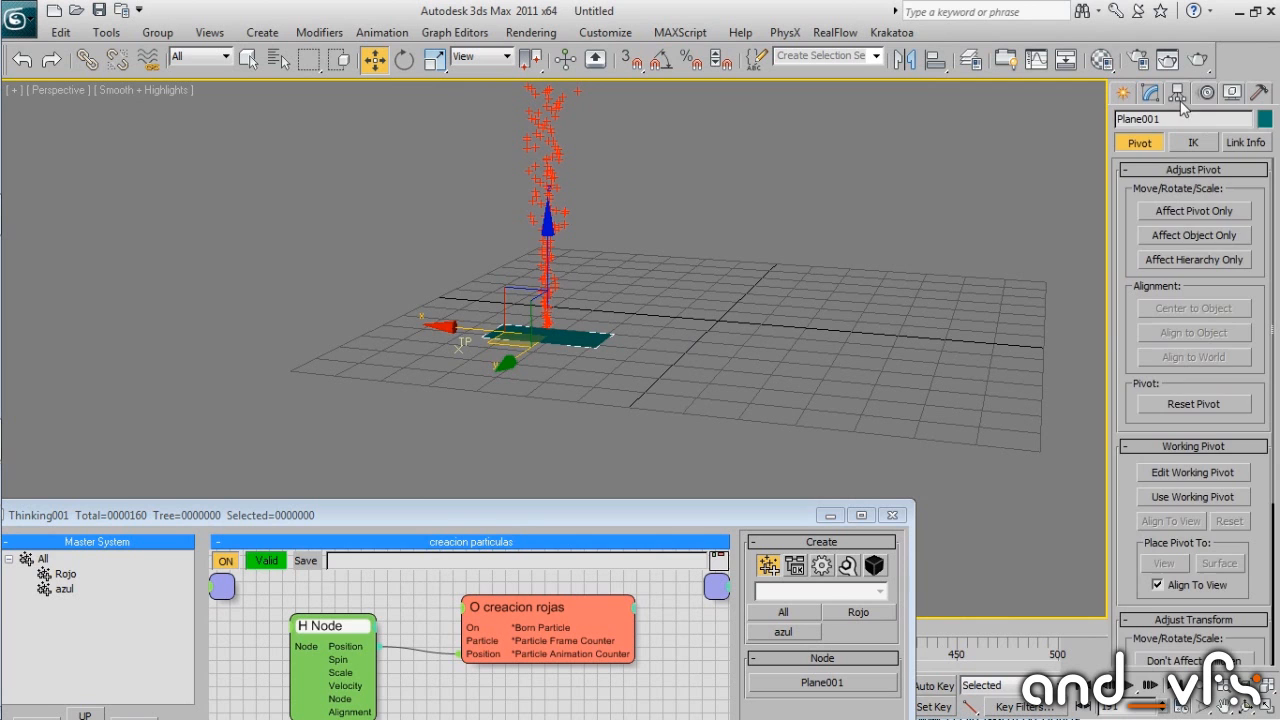
pyautogui.click(1188, 209)
pyautogui.moveTo(480, 340)
pyautogui.mouseDown()
pyautogui.moveTo(425, 337)
pyautogui.moveTo(536, 330)
pyautogui.moveTo(462, 334)
pyautogui.moveTo(506, 314)
pyautogui.moveTo(478, 316)
pyautogui.mouseUp()
pyautogui.click(1152, 93)
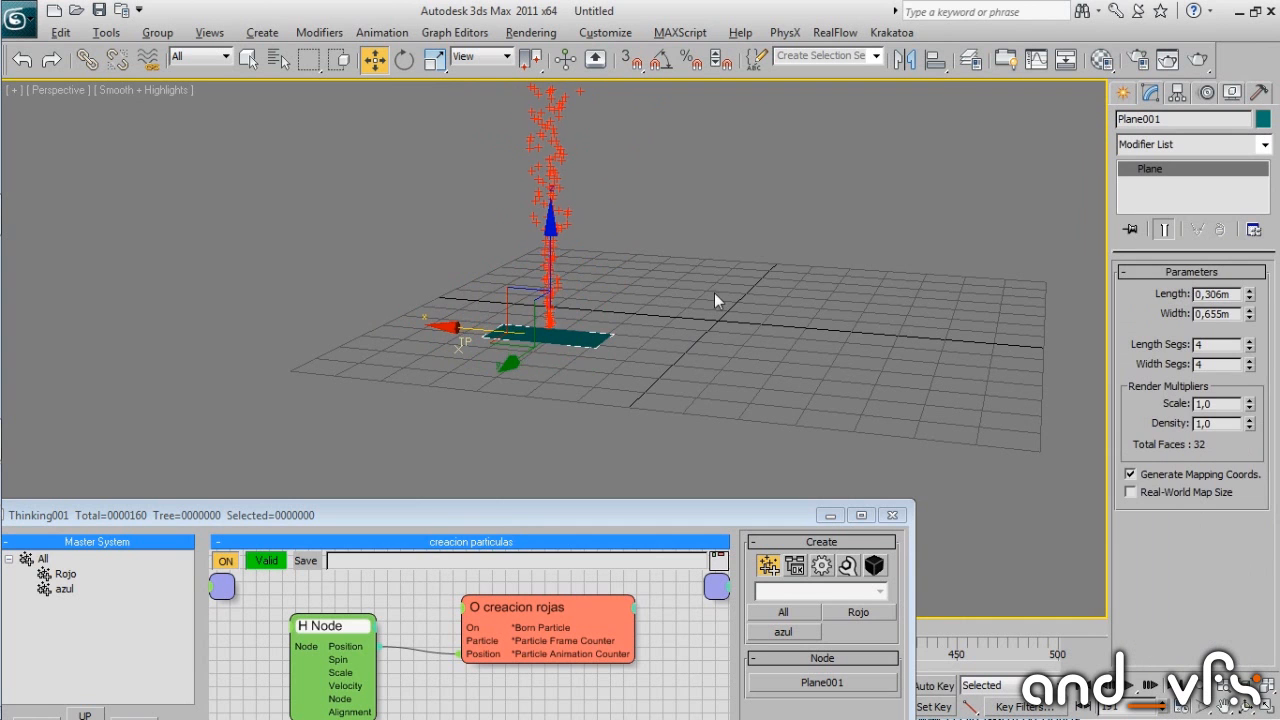
# Spread the Node helper and the creacion rojas operator apart in the graph to make room between them.
pyautogui.keyDown('alt'); pyautogui.moveTo(715, 301); pyautogui.dragTo(650, 310, button='middle'); pyautogui.keyUp('alt')
pyautogui.moveTo(324, 634); pyautogui.dragTo(281, 627)
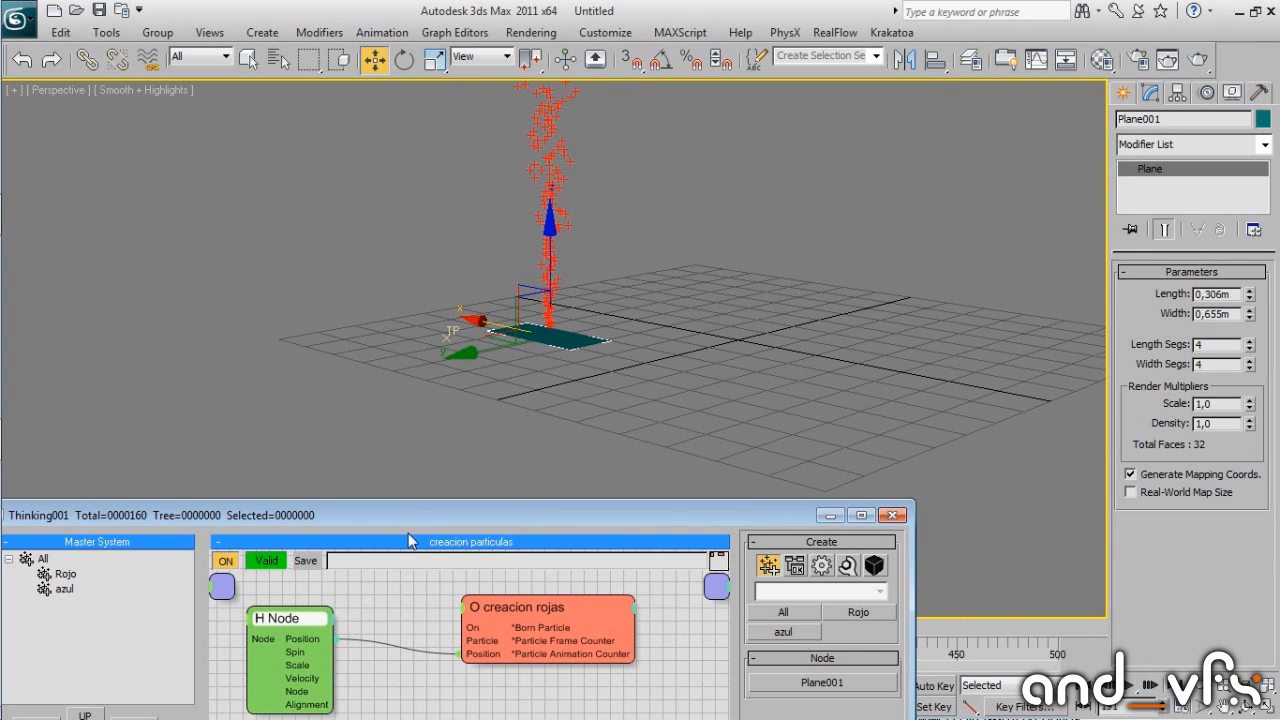
pyautogui.moveTo(408, 533); pyautogui.dragTo(512, 414)
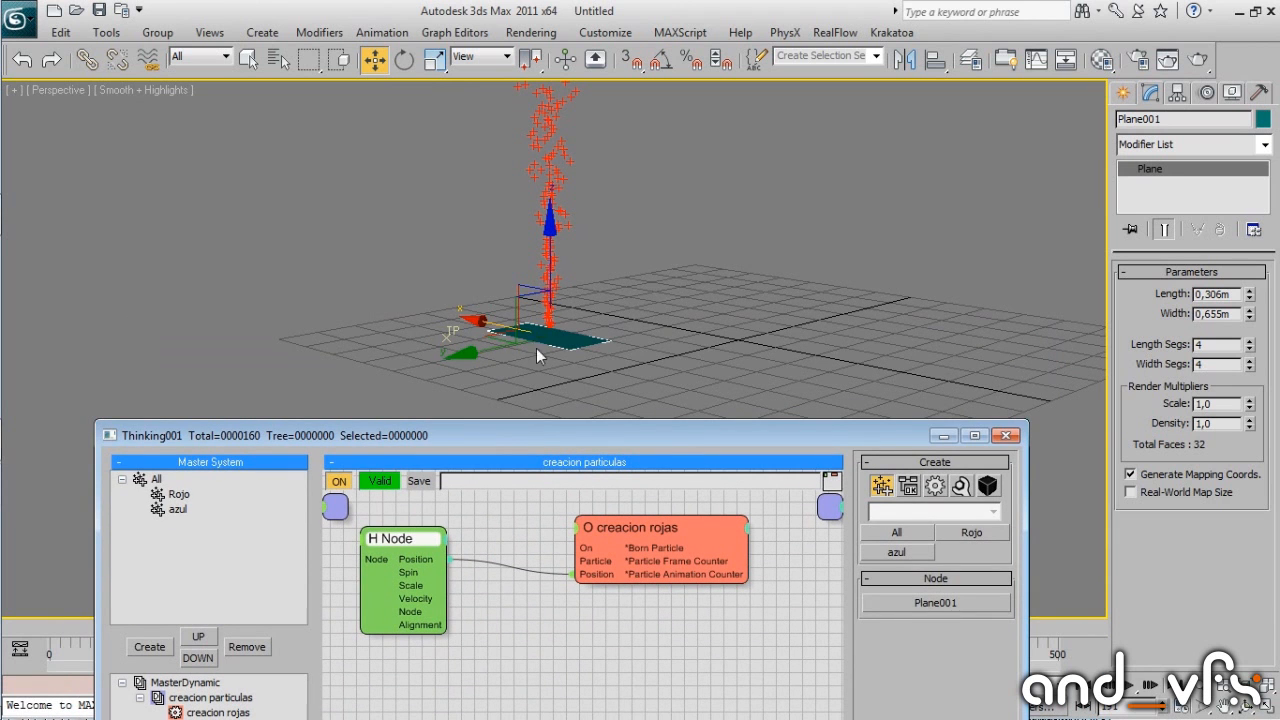
pyautogui.moveTo(509, 438); pyautogui.dragTo(537, 163)
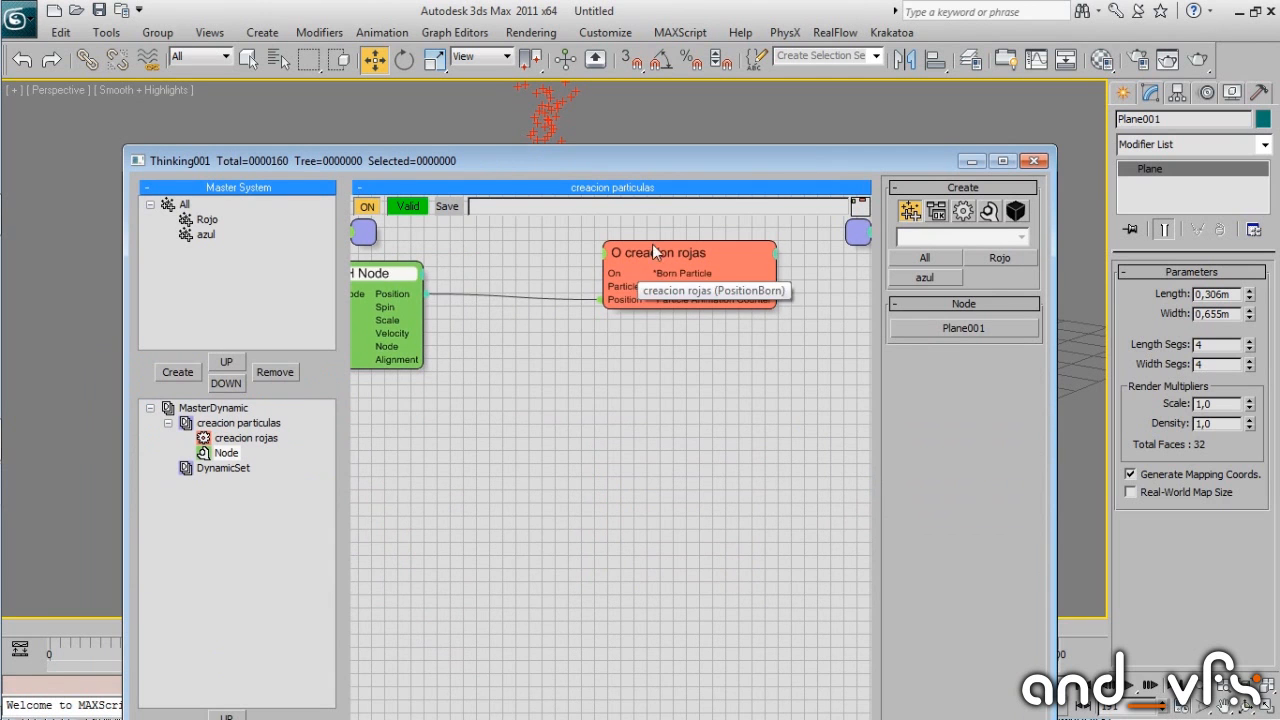
pyautogui.moveTo(652, 244); pyautogui.dragTo(706, 243)
pyautogui.moveTo(389, 273); pyautogui.dragTo(401, 271)
# Add a SurfacePos position helper to the creacion particulas graph, between the Node helper and creacion rojas.
pyautogui.rightClick(533, 371)
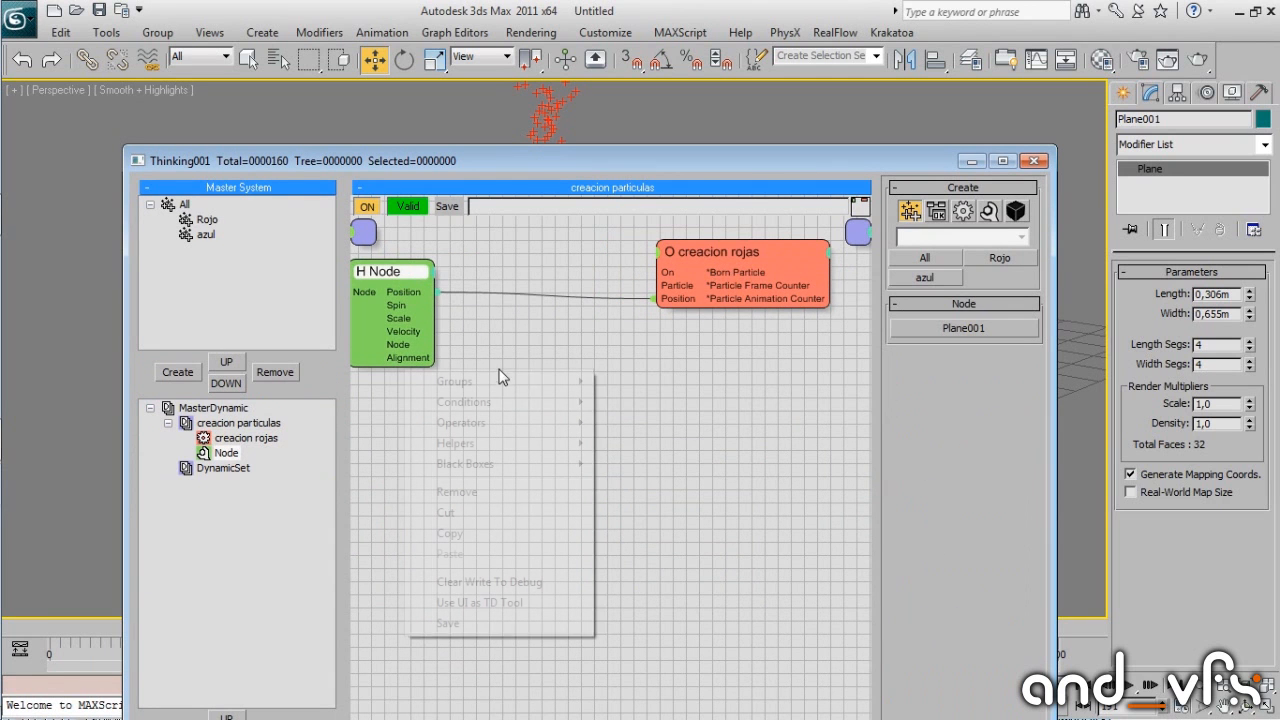
pyautogui.moveTo(474, 447)
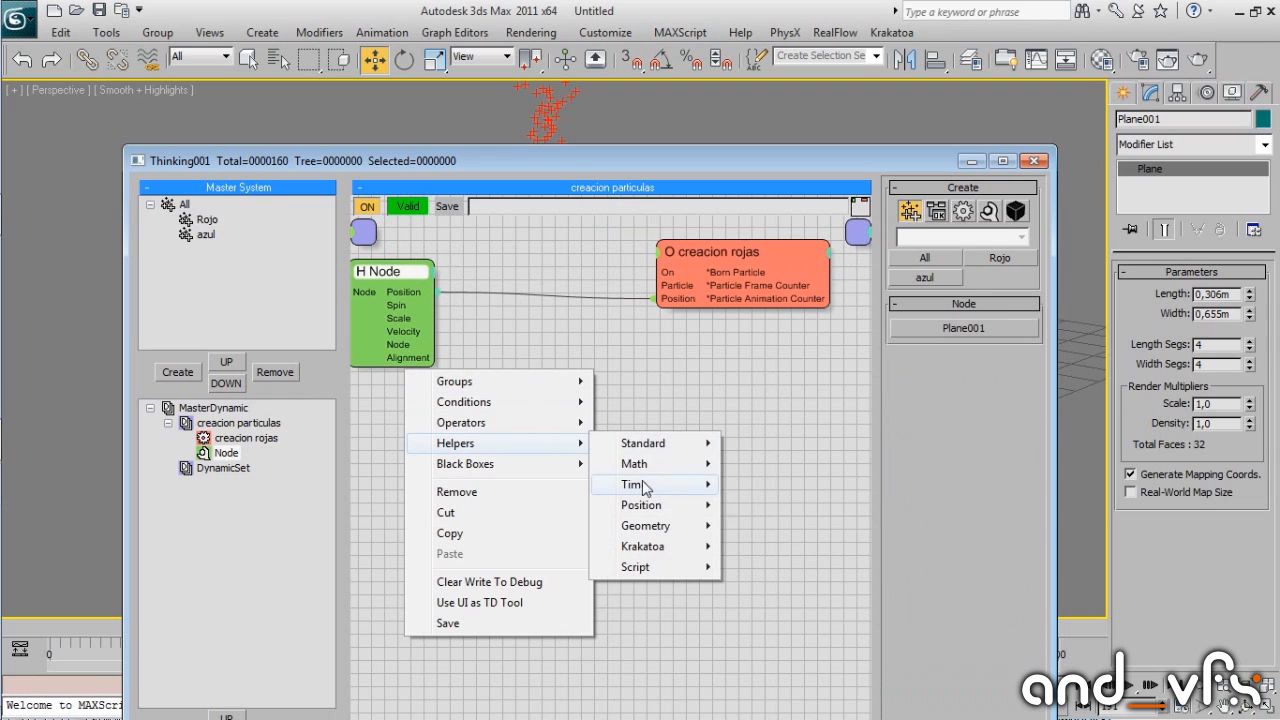
pyautogui.moveTo(650, 508)
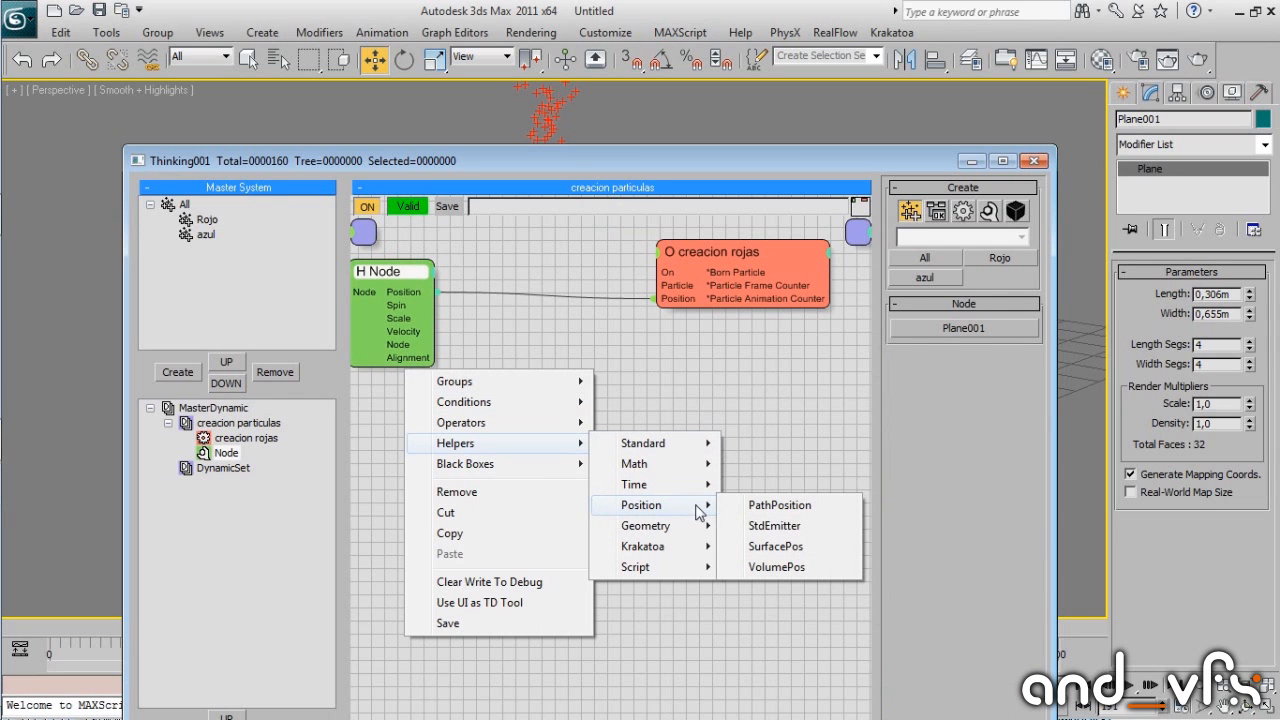
pyautogui.click(792, 547)
pyautogui.click(540, 383)
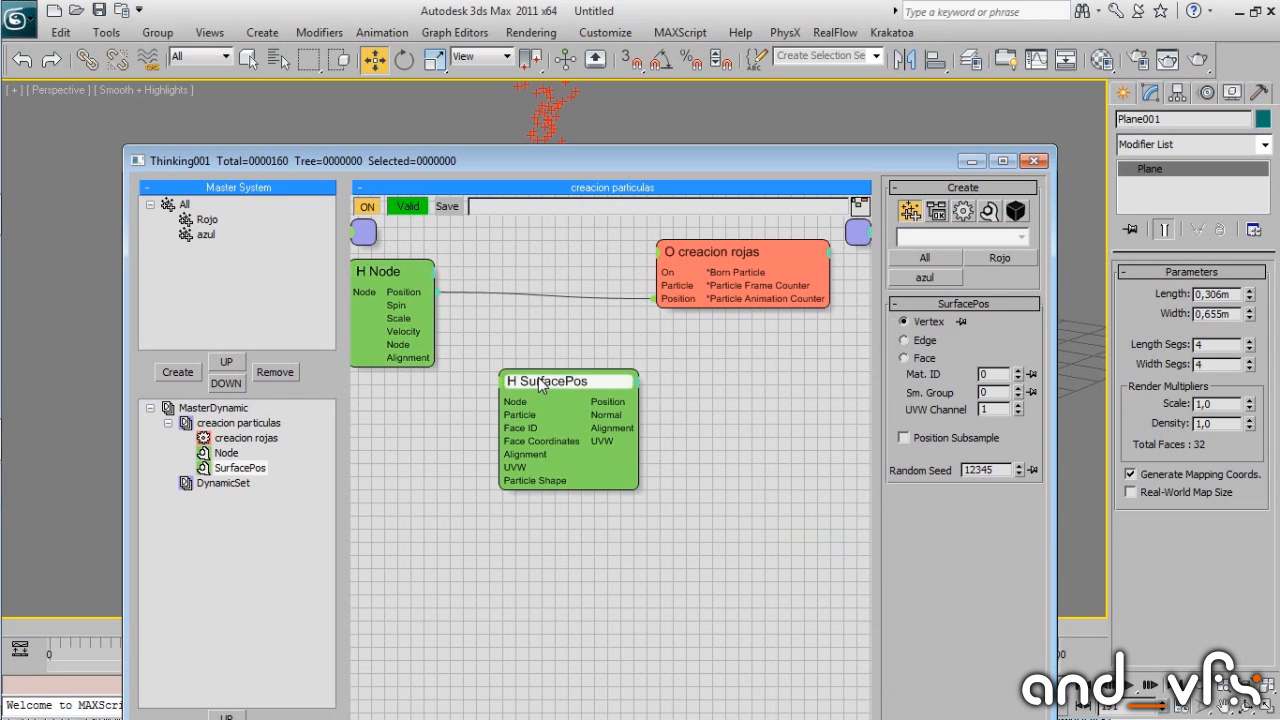
pyautogui.moveTo(540, 385)
pyautogui.mouseDown()
pyautogui.moveTo(550, 390)
pyautogui.moveTo(532, 356)
pyautogui.moveTo(534, 367)
pyautogui.mouseUp()
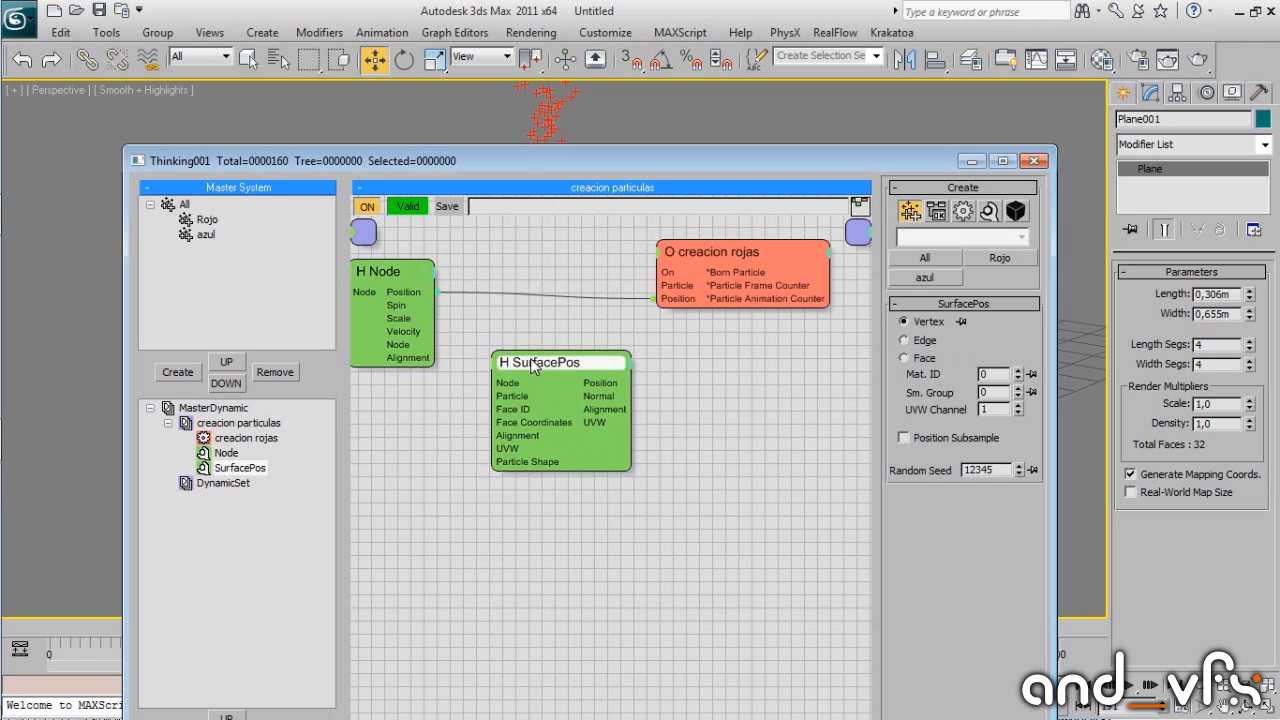
# Connect the Node helper's Node output to the Node input of SurfacePos and tidy both helpers.
pyautogui.moveTo(516, 153); pyautogui.dragTo(568, 240)
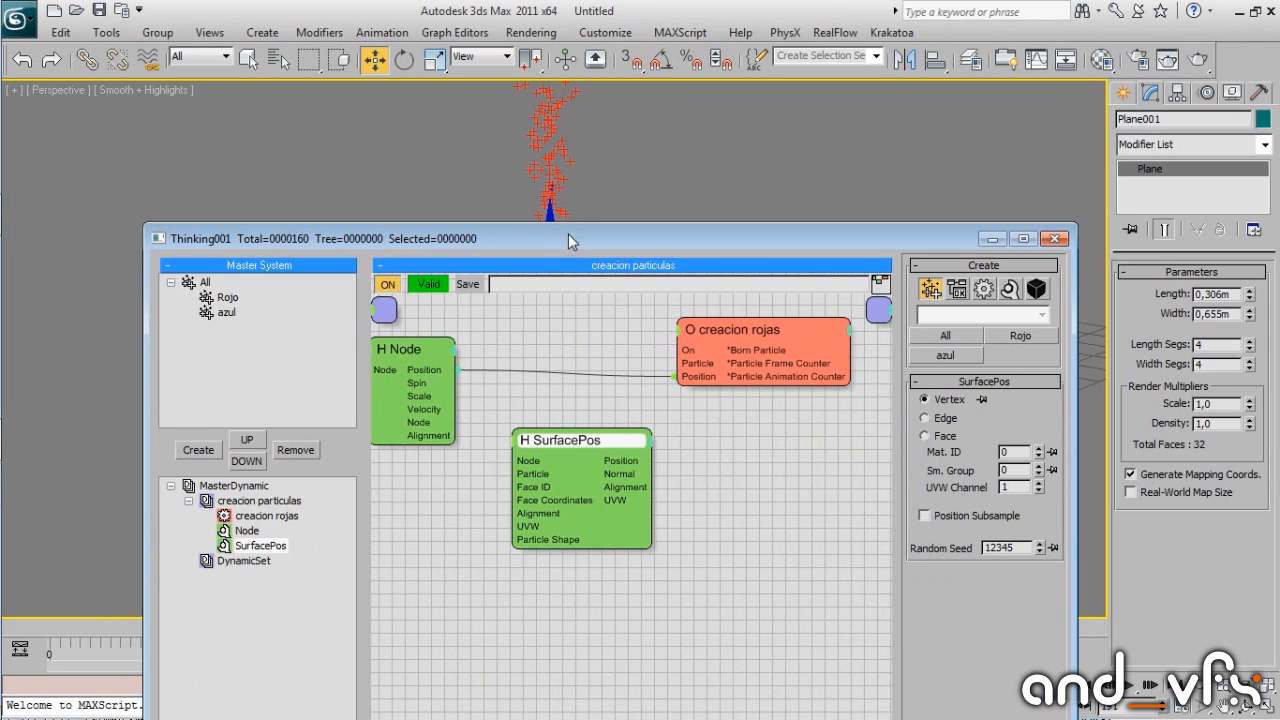
pyautogui.moveTo(532, 464); pyautogui.dragTo(475, 474)
pyautogui.moveTo(444, 438); pyautogui.dragTo(444, 437)
pyautogui.moveTo(412, 340); pyautogui.dragTo(424, 340)
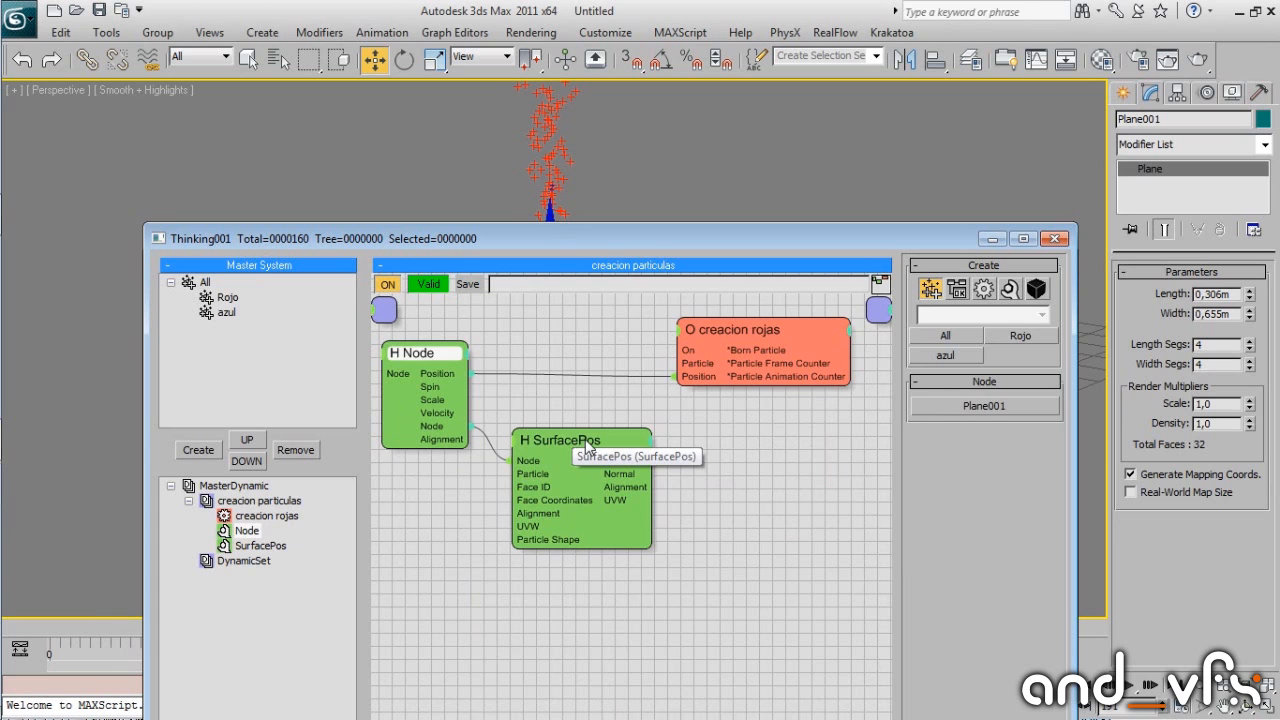
pyautogui.moveTo(585, 439); pyautogui.dragTo(581, 433)
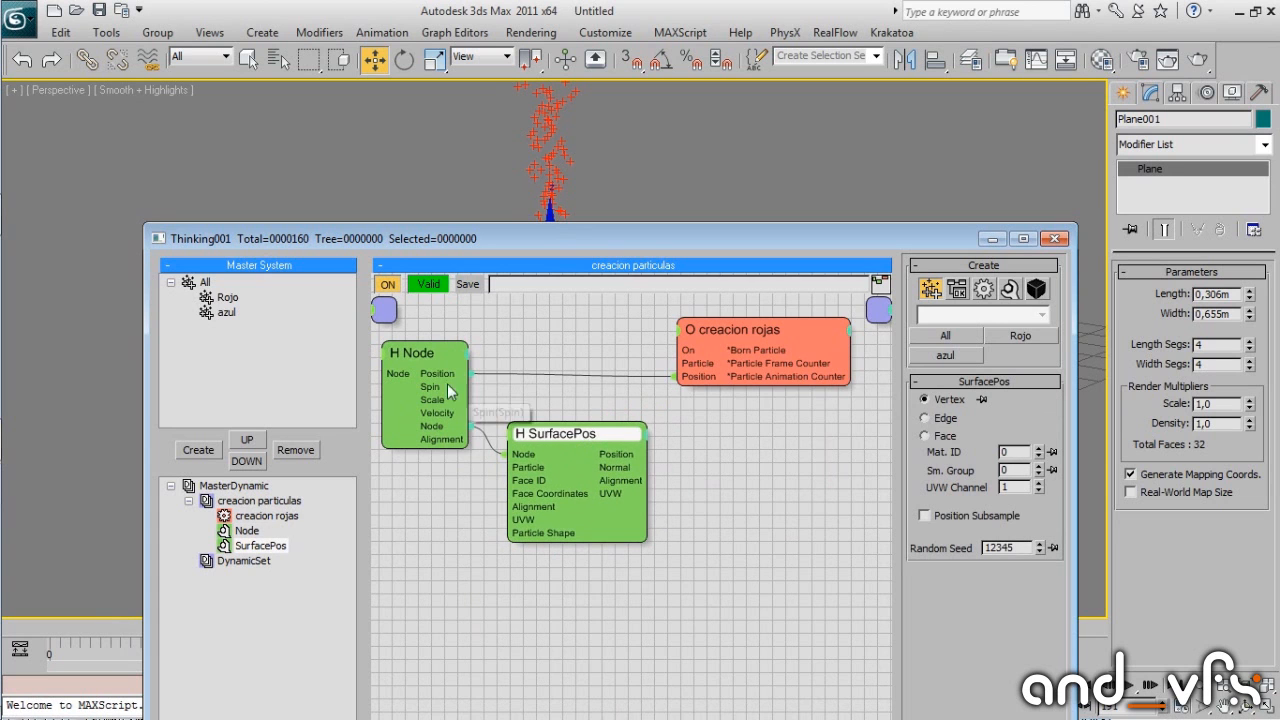
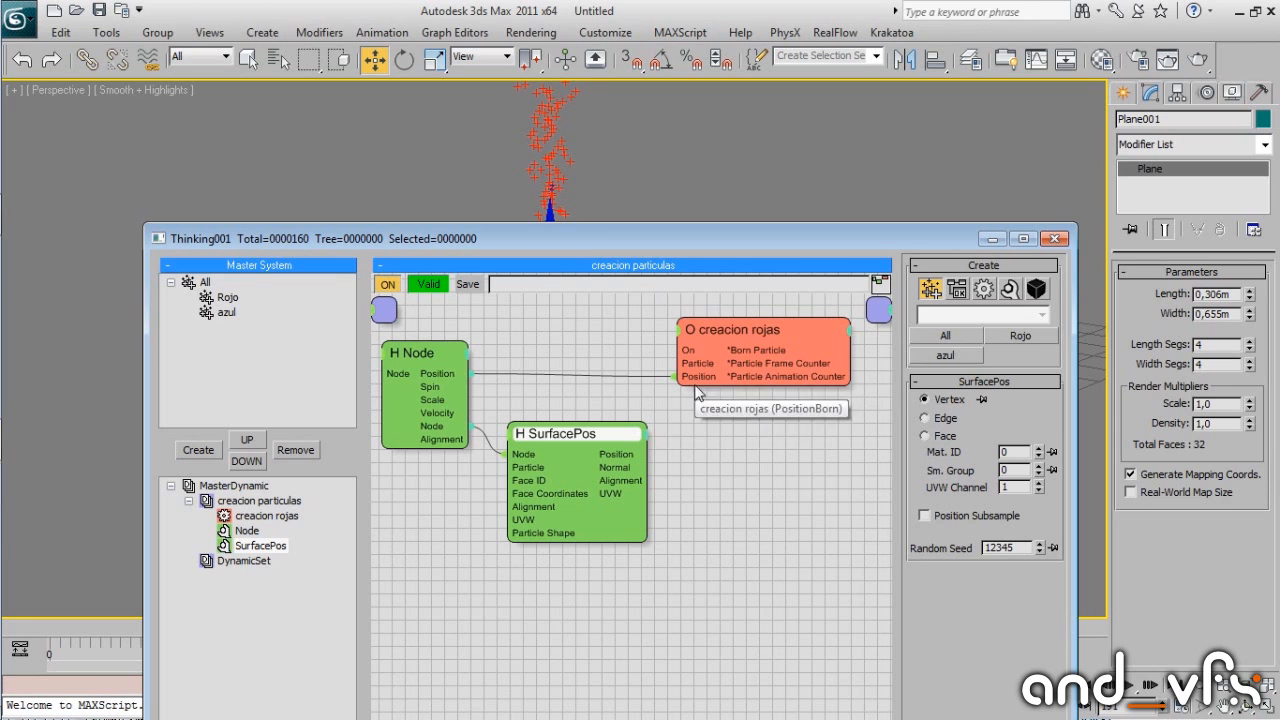
# Replace the Node helper's link to creacion rojas by connecting the SurfacePos Position output to its Position input.
pyautogui.moveTo(733, 332); pyautogui.dragTo(741, 334)
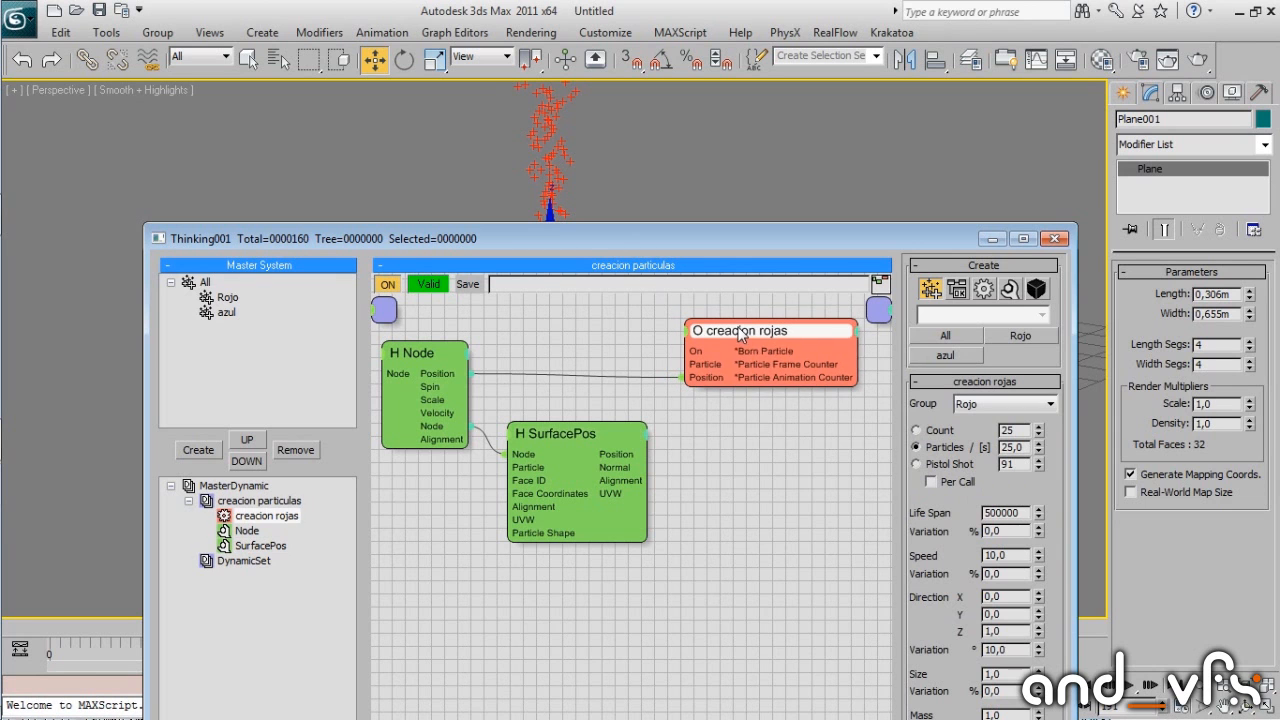
pyautogui.click(686, 379)
pyautogui.moveTo(704, 379); pyautogui.dragTo(553, 422)
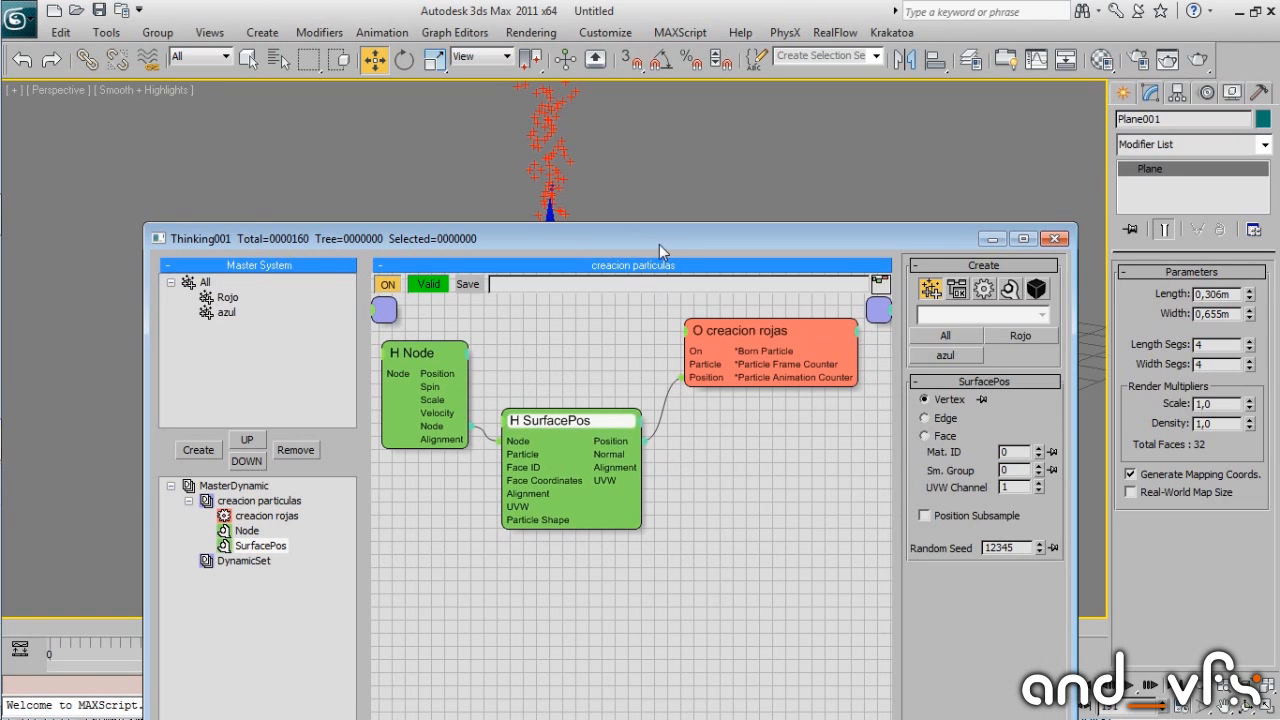
# Scrub the timeline and inspect how the particles spawn from the plane's vertices.
pyautogui.moveTo(659, 244); pyautogui.dragTo(764, 547)
pyautogui.moveTo(172, 630); pyautogui.dragTo(629, 523)
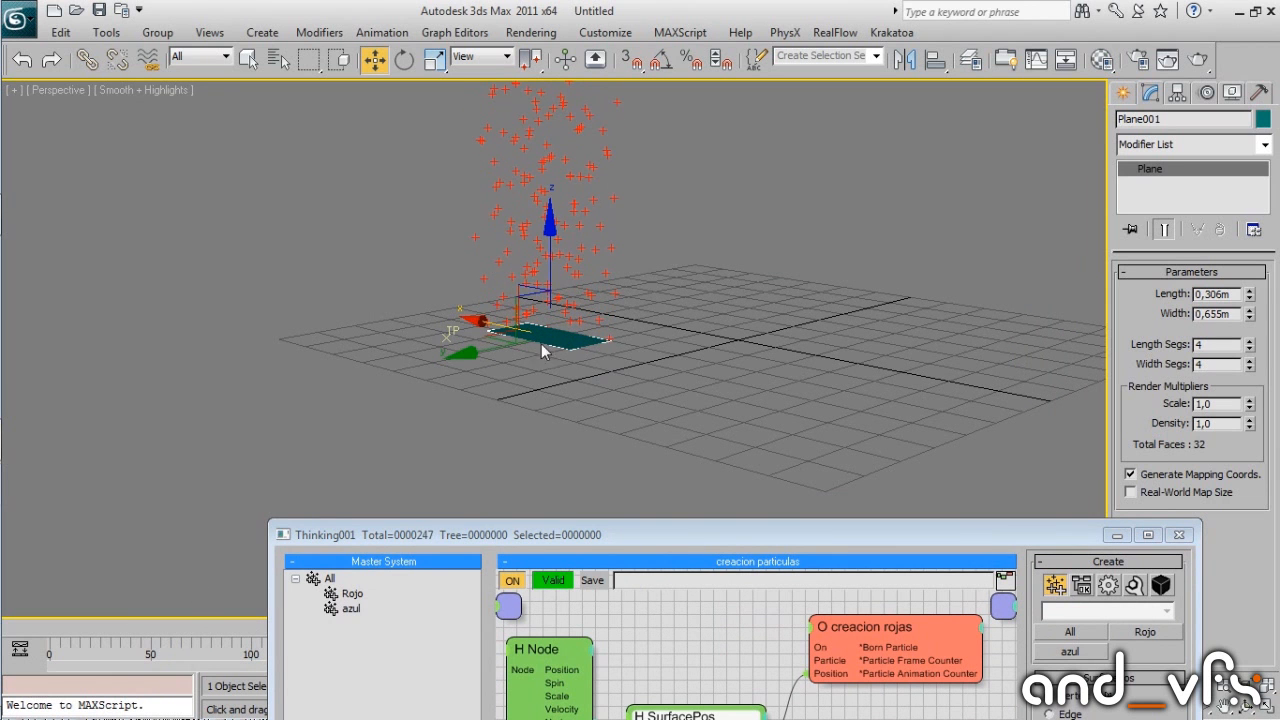
pyautogui.keyDown('alt'); pyautogui.moveTo(541, 343); pyautogui.dragTo(625, 440, button='middle'); pyautogui.keyUp('alt')
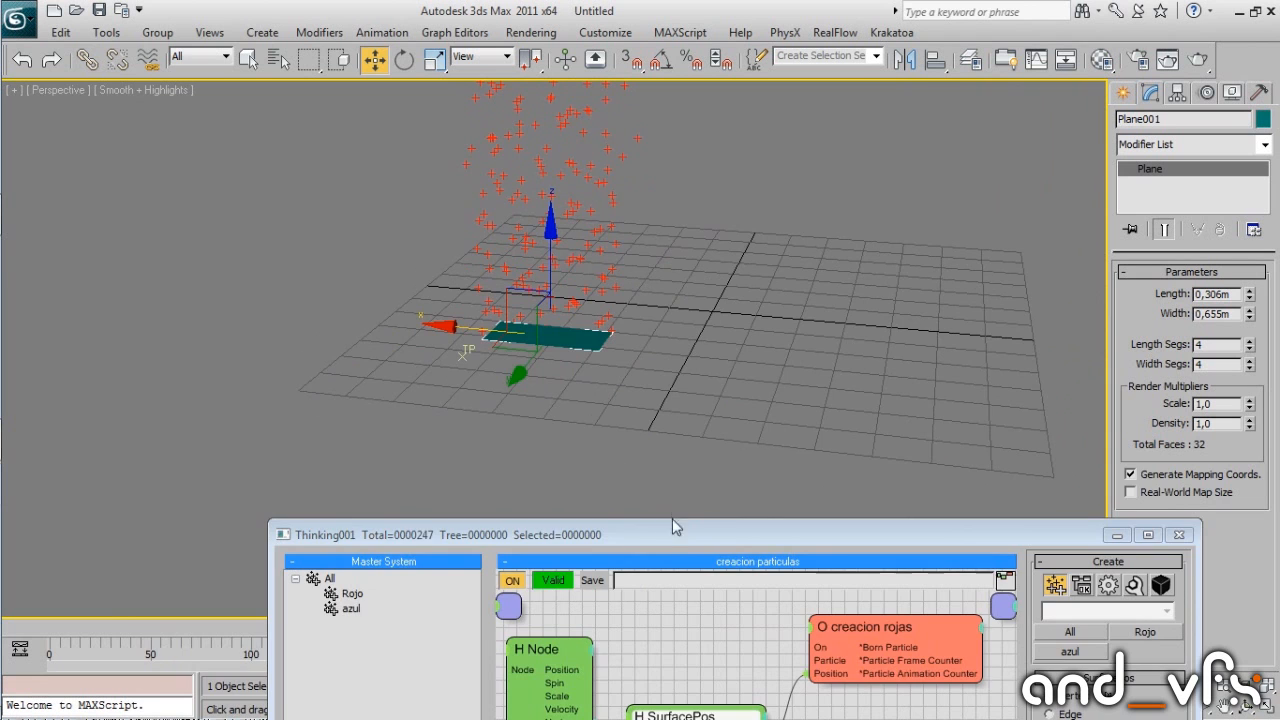
# Set the SurfacePos helper to use Face positions on the plane.
pyautogui.moveTo(672, 524); pyautogui.dragTo(538, 158)
pyautogui.moveTo(560, 350); pyautogui.dragTo(577, 356)
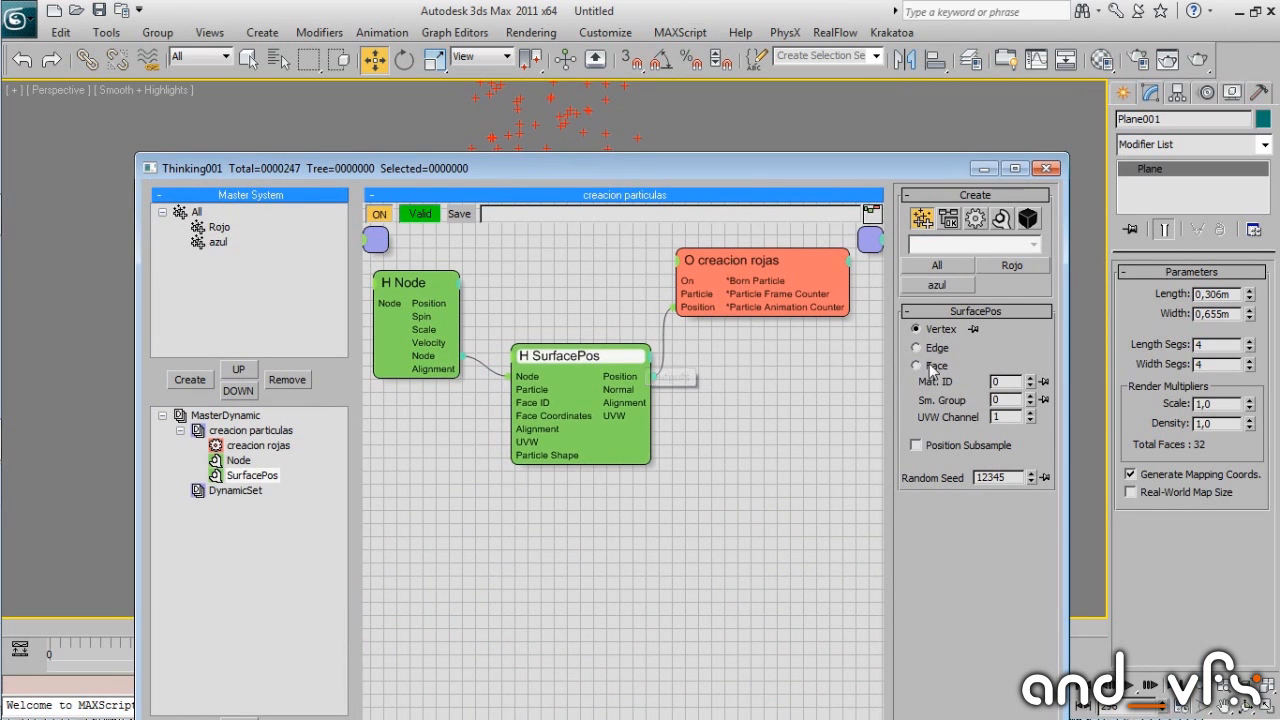
pyautogui.click(924, 365)
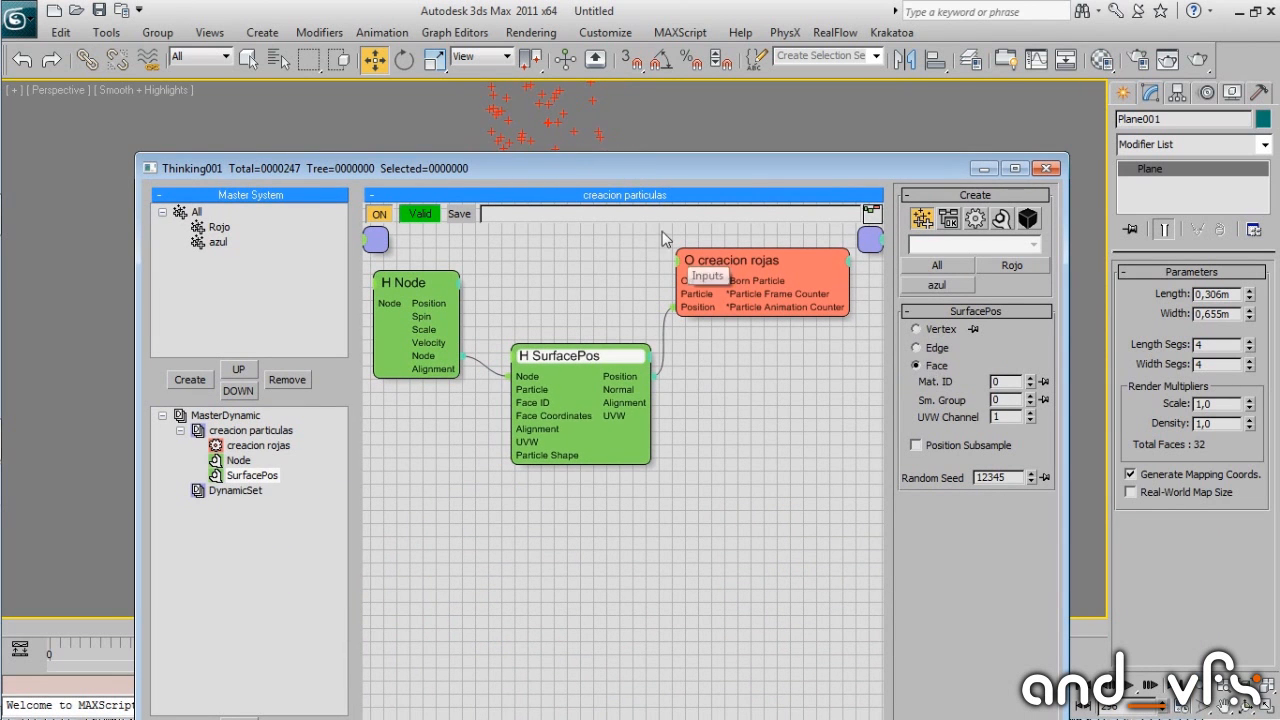
pyautogui.moveTo(589, 164); pyautogui.dragTo(618, 545)
# Examine the face-based emission from several angles and scrub the timeline to frame 181.
pyautogui.keyDown('alt'); pyautogui.moveTo(549, 362); pyautogui.dragTo(560, 407, button='middle'); pyautogui.keyUp('alt')
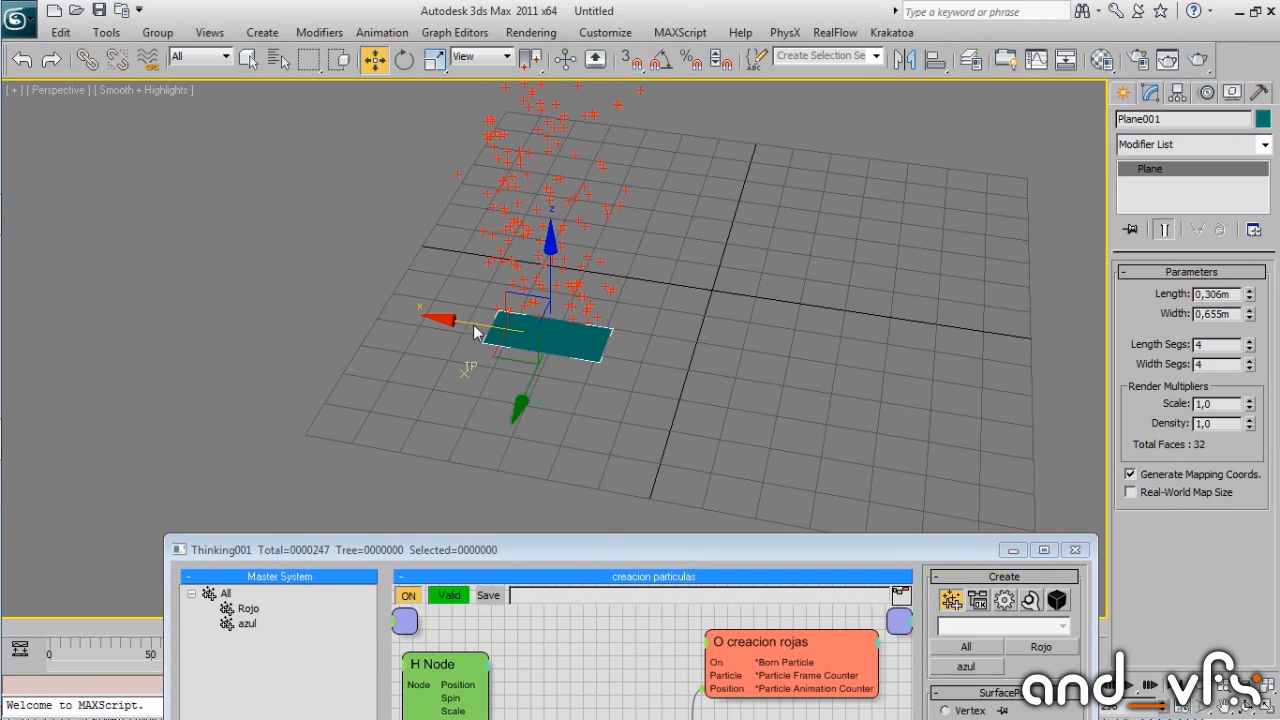
pyautogui.moveTo(473, 324)
pyautogui.keyDown('alt'); pyautogui.mouseDown(button='middle')
pyautogui.moveTo(606, 306)
pyautogui.moveTo(487, 345)
pyautogui.mouseUp(button='middle'); pyautogui.keyUp('alt')
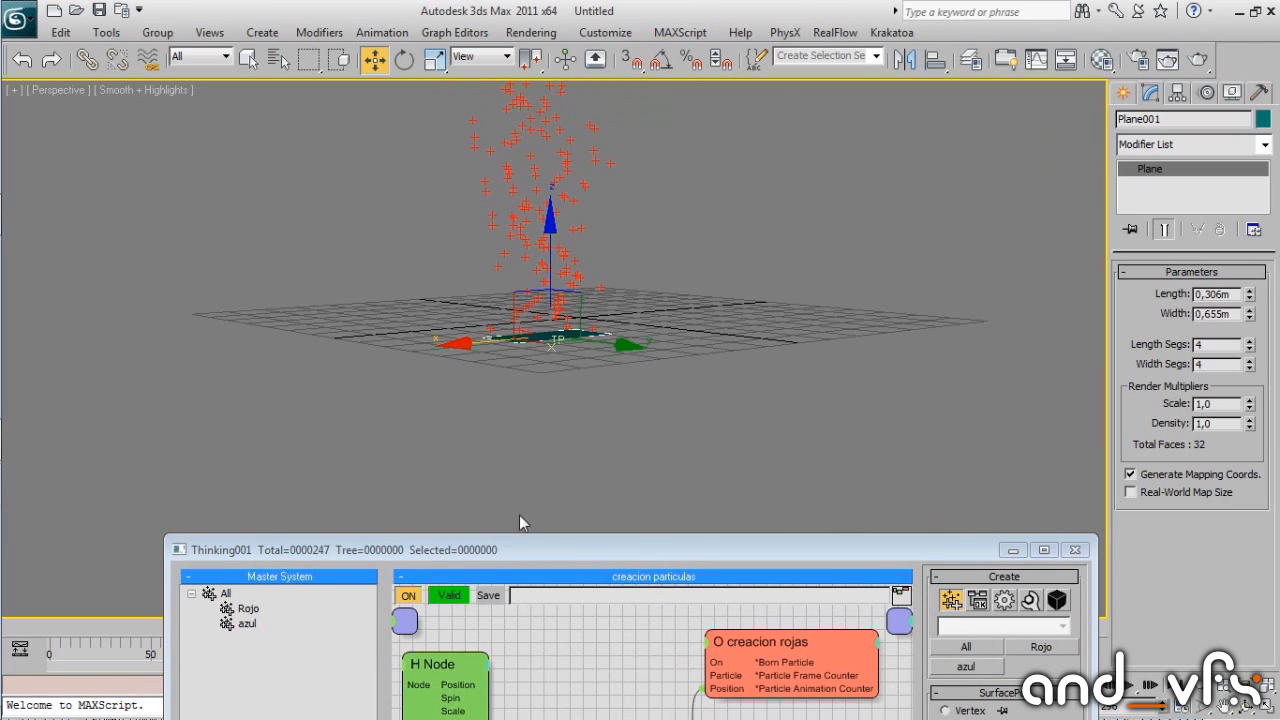
pyautogui.moveTo(525, 549); pyautogui.dragTo(411, 556)
pyautogui.press('w')
pyautogui.keyDown('alt'); pyautogui.moveTo(606, 386); pyautogui.dragTo(520, 424, button='middle'); pyautogui.keyUp('alt')
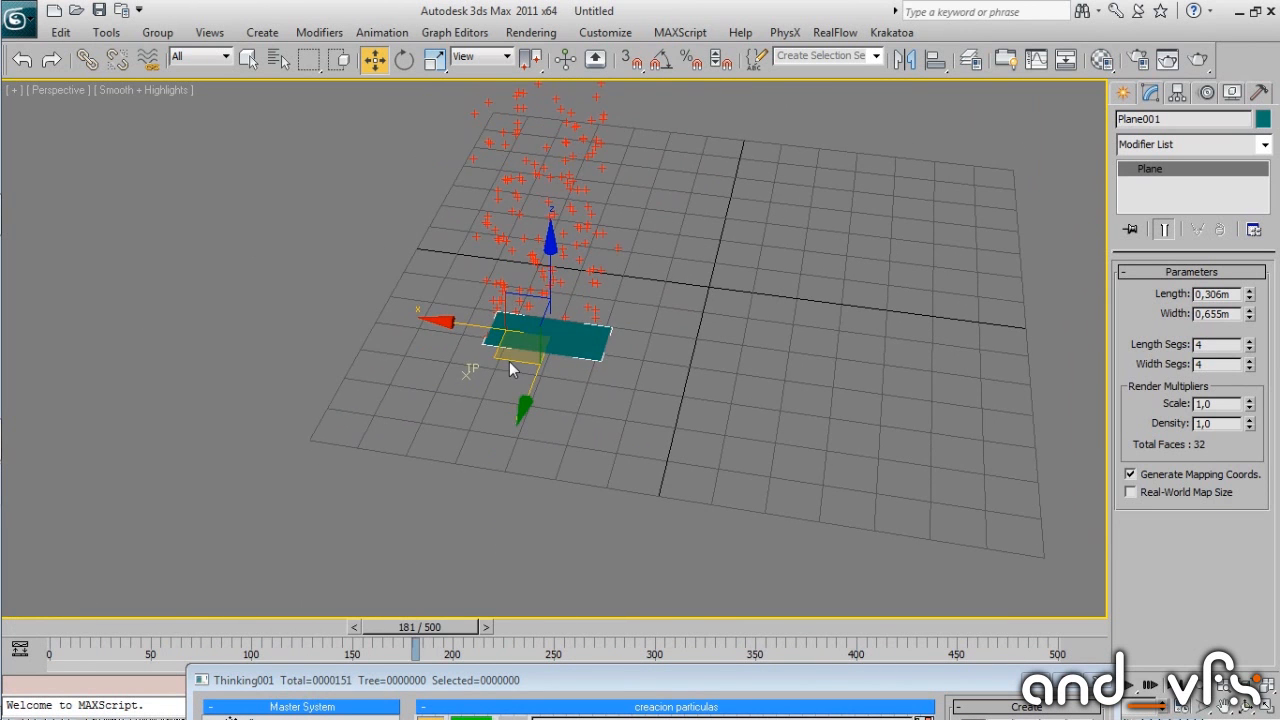
# Move the plane across the ground grid to near the grid's centre, showing the Node helper's Plane001 reference meanwhile.
pyautogui.moveTo(509, 361); pyautogui.dragTo(510, 236)
pyautogui.keyDown('alt'); pyautogui.moveTo(425, 355); pyautogui.dragTo(418, 285, button='middle'); pyautogui.keyUp('alt')
pyautogui.click(455, 682)
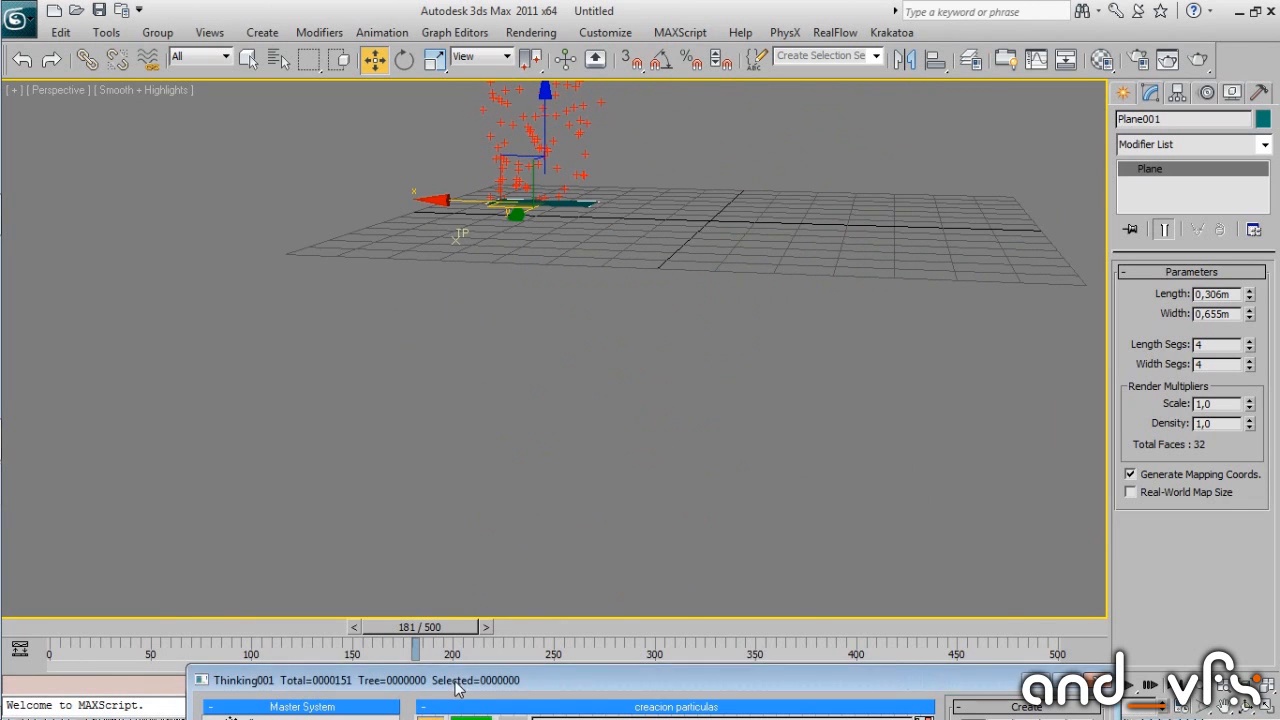
pyautogui.moveTo(455, 682); pyautogui.dragTo(371, 196)
pyautogui.click(375, 308)
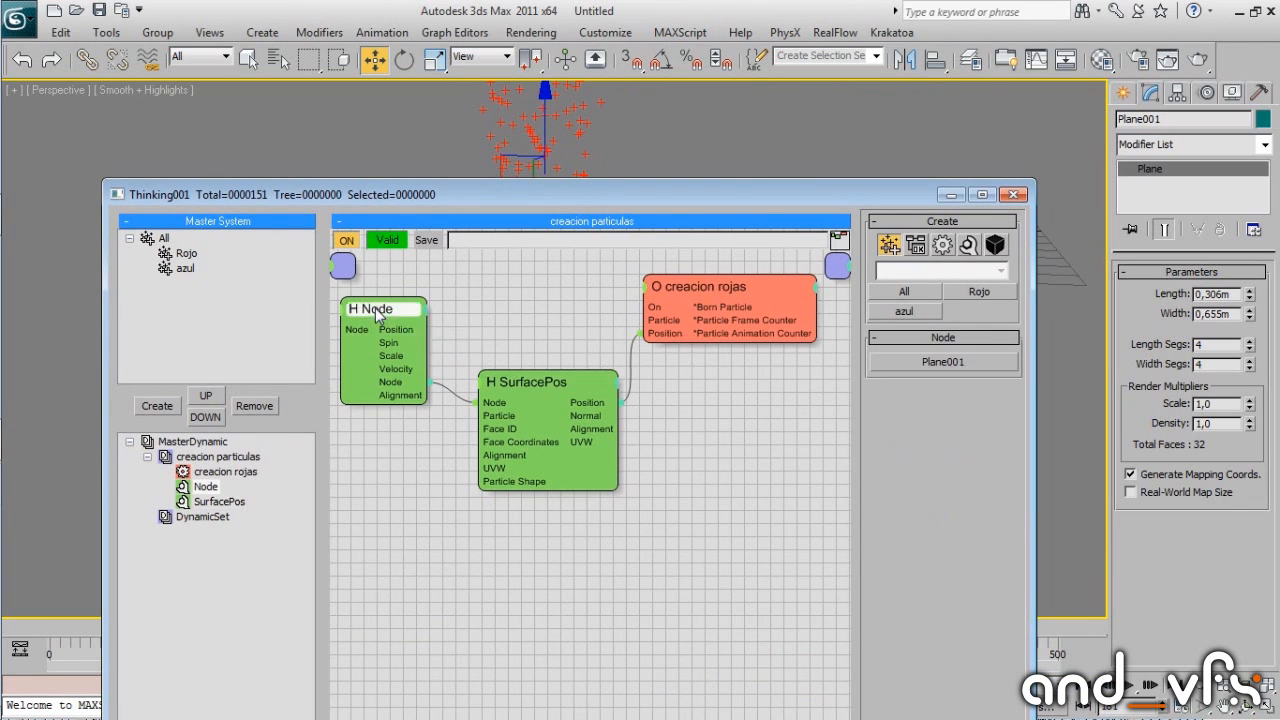
pyautogui.moveTo(696, 189); pyautogui.dragTo(497, 414)
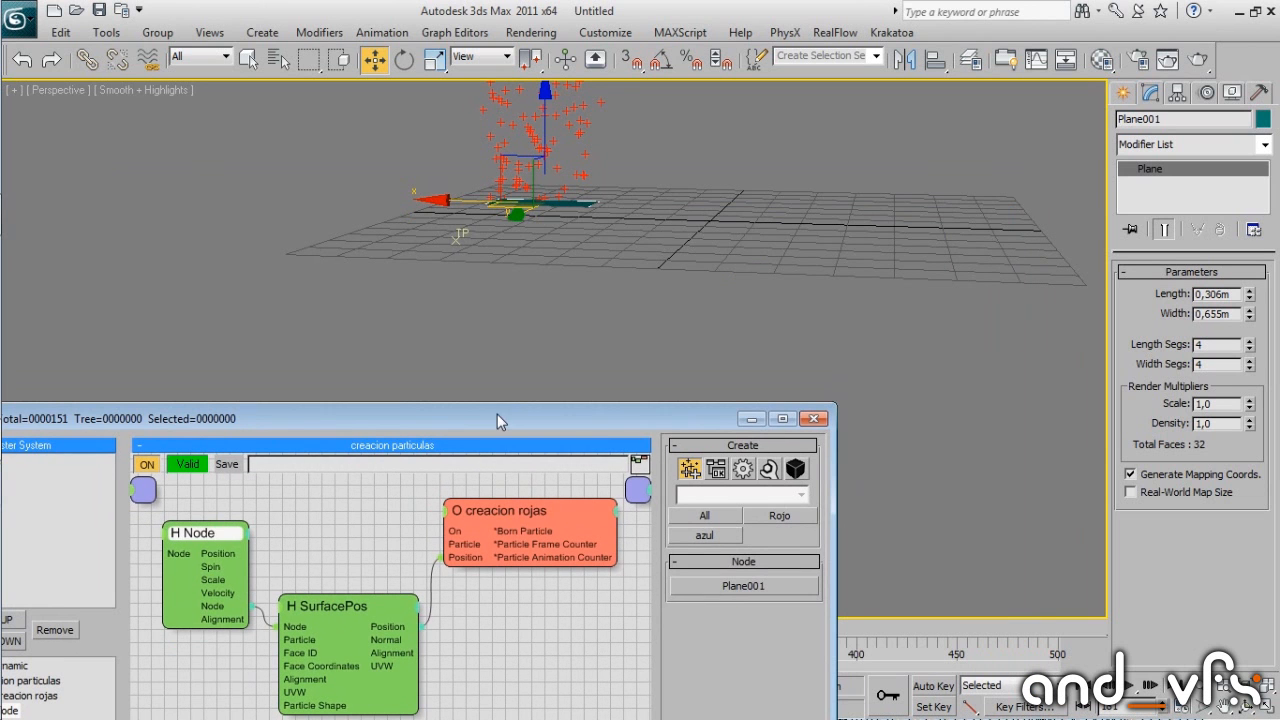
pyautogui.keyDown('alt'); pyautogui.moveTo(538, 205); pyautogui.dragTo(553, 287, button='middle'); pyautogui.keyUp('alt')
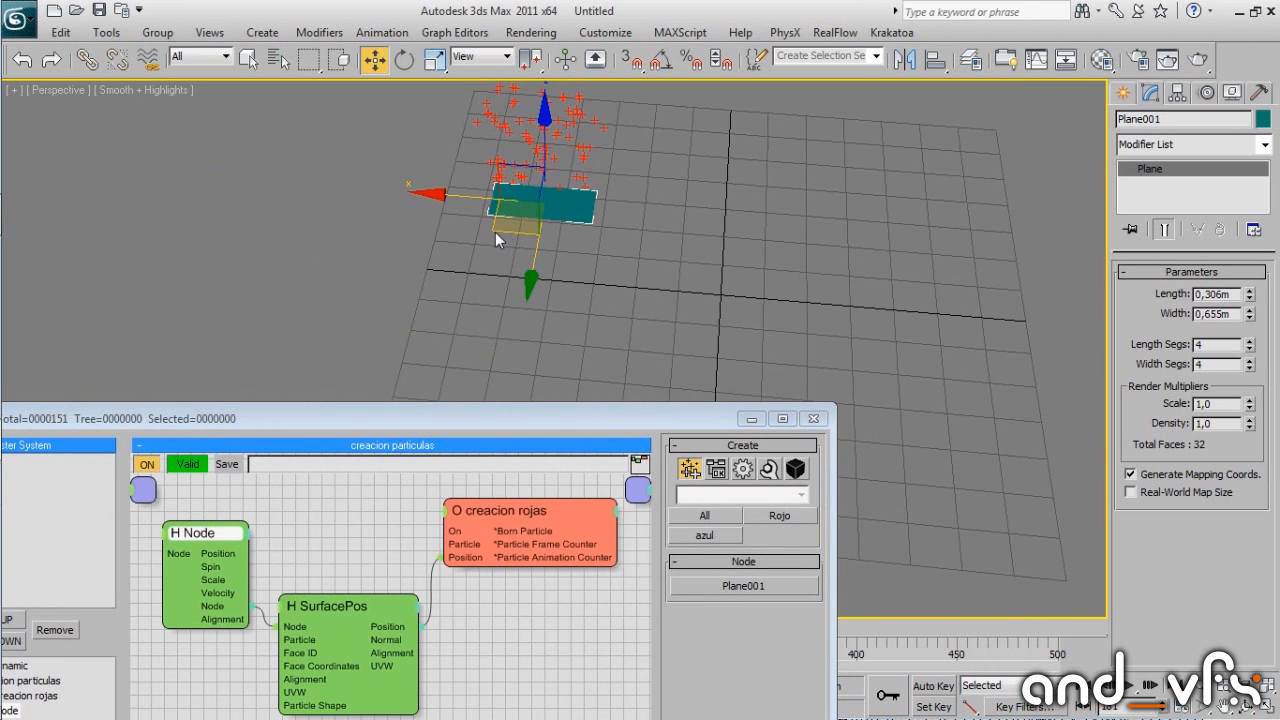
pyautogui.moveTo(503, 229); pyautogui.dragTo(515, 365)
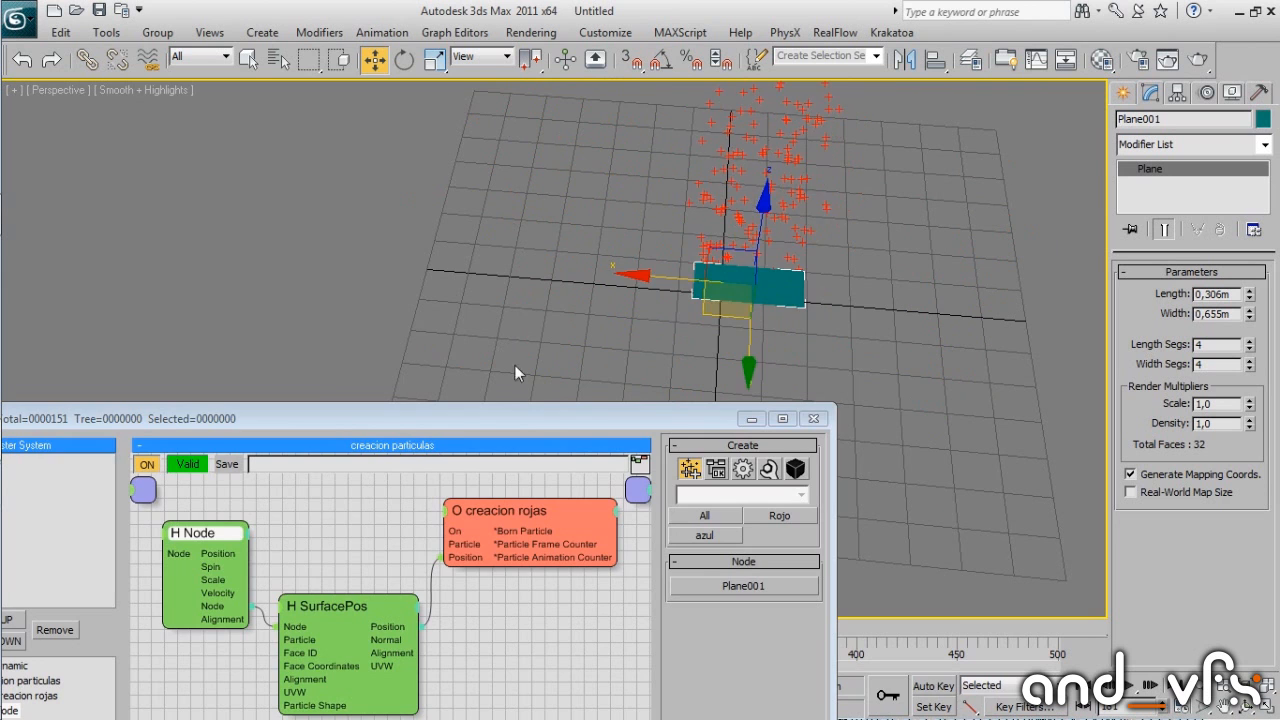
# Bring the particle graph back into view and show the SurfacePos helper's settings.
pyautogui.moveTo(428, 419); pyautogui.dragTo(637, 85)
pyautogui.click(530, 316)
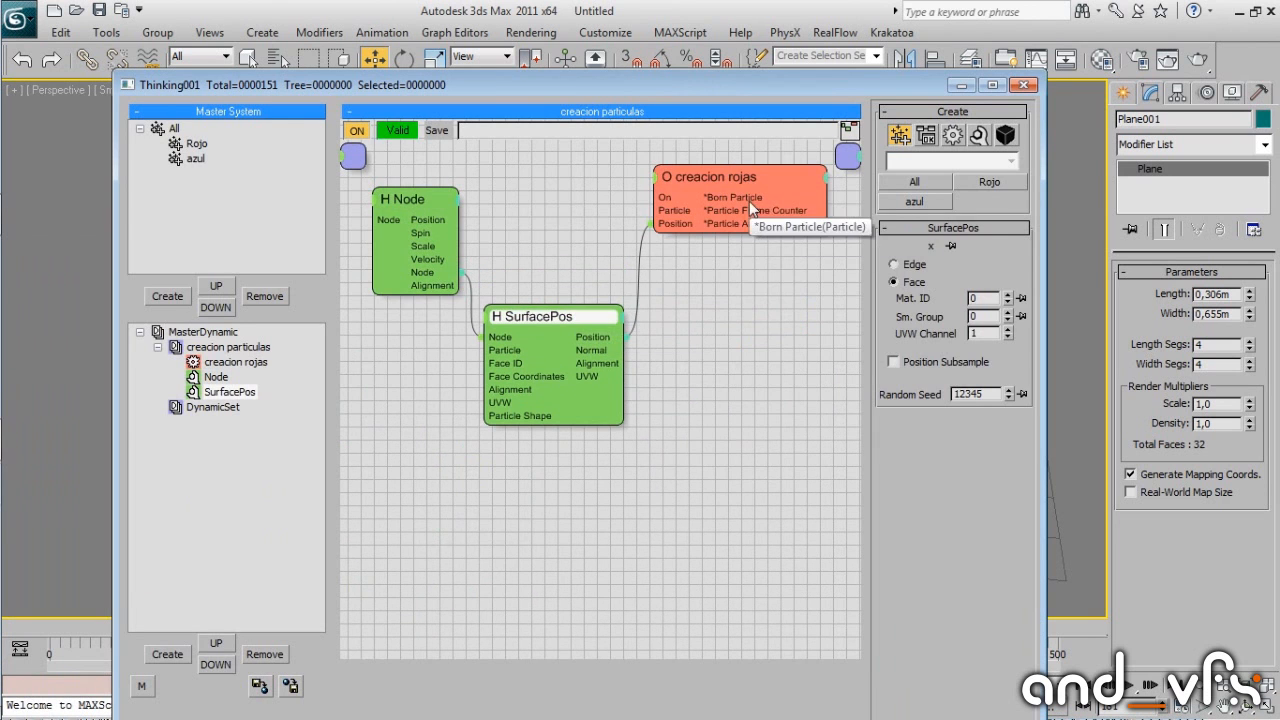
# Rearrange the creacion rojas, Node and SurfacePos nodes in the creacion particulas graph so they sit nearly in a row.
pyautogui.click(668, 258)
pyautogui.moveTo(436, 191); pyautogui.dragTo(399, 256)
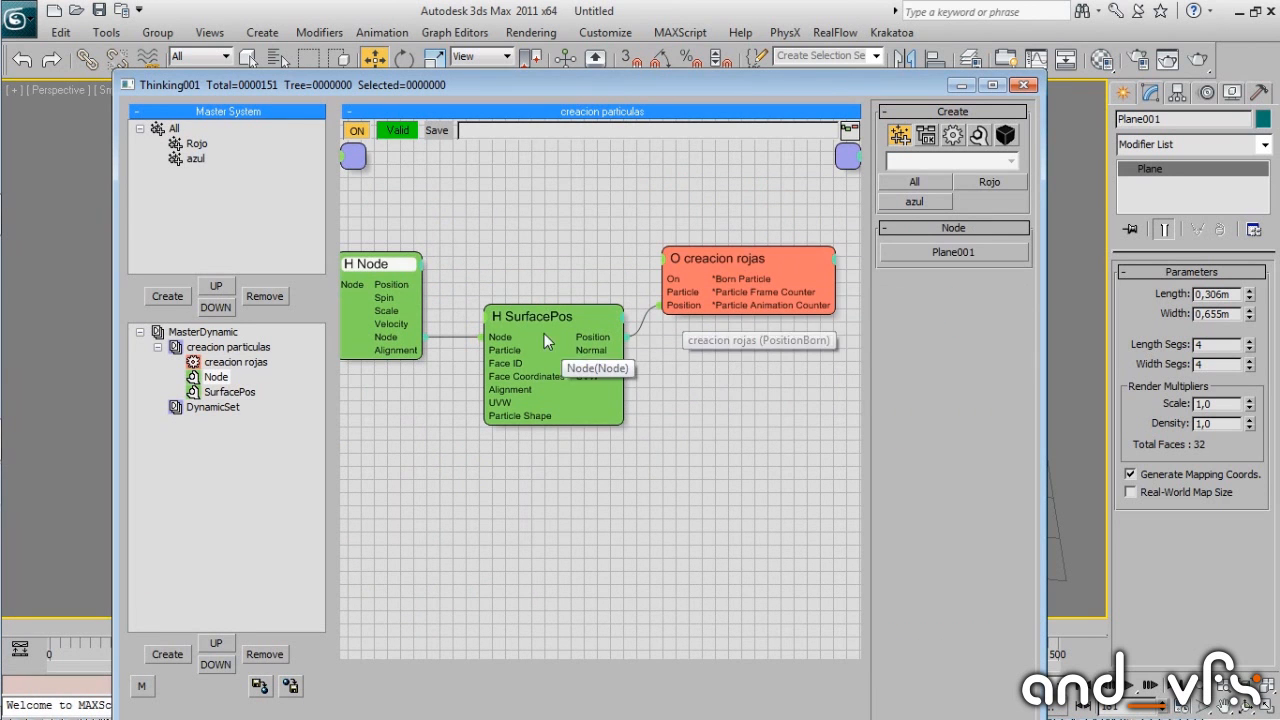
pyautogui.moveTo(553, 315); pyautogui.dragTo(545, 292)
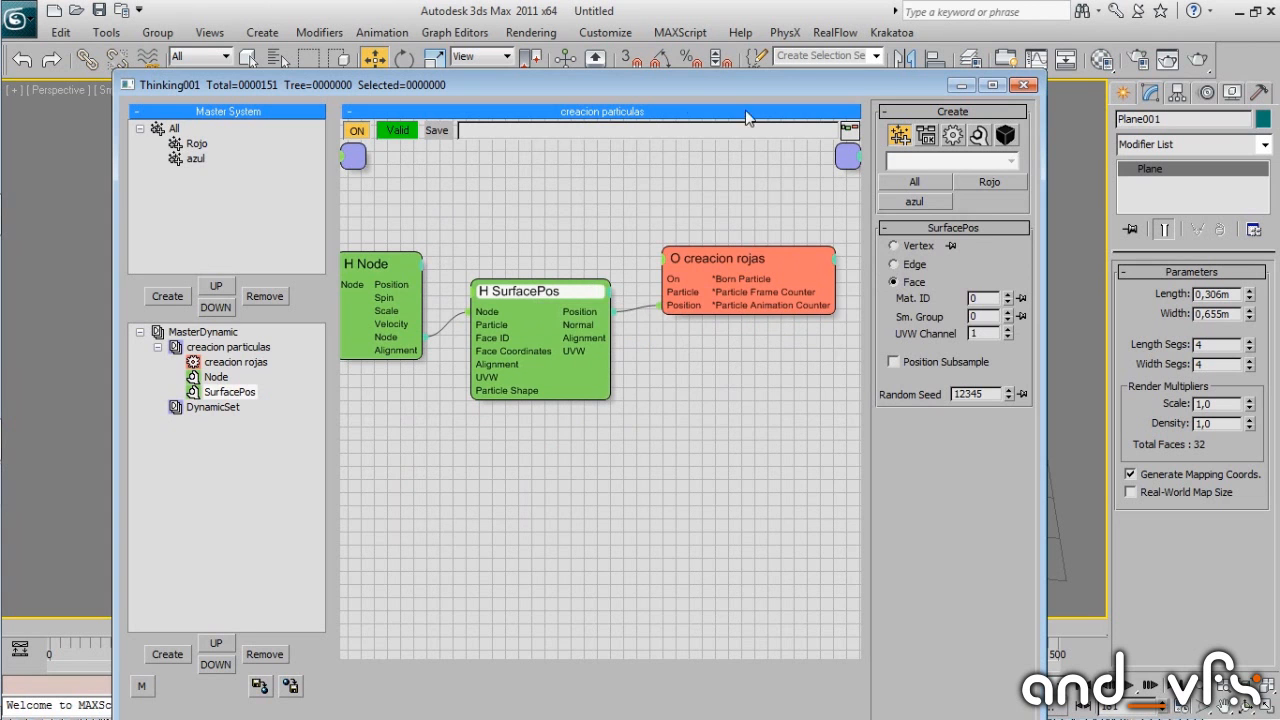
# Rename the empty DynamicSet under MasterDynamic as "de rojo a azul".
pyautogui.moveTo(675, 86); pyautogui.dragTo(698, 349)
pyautogui.click(237, 671)
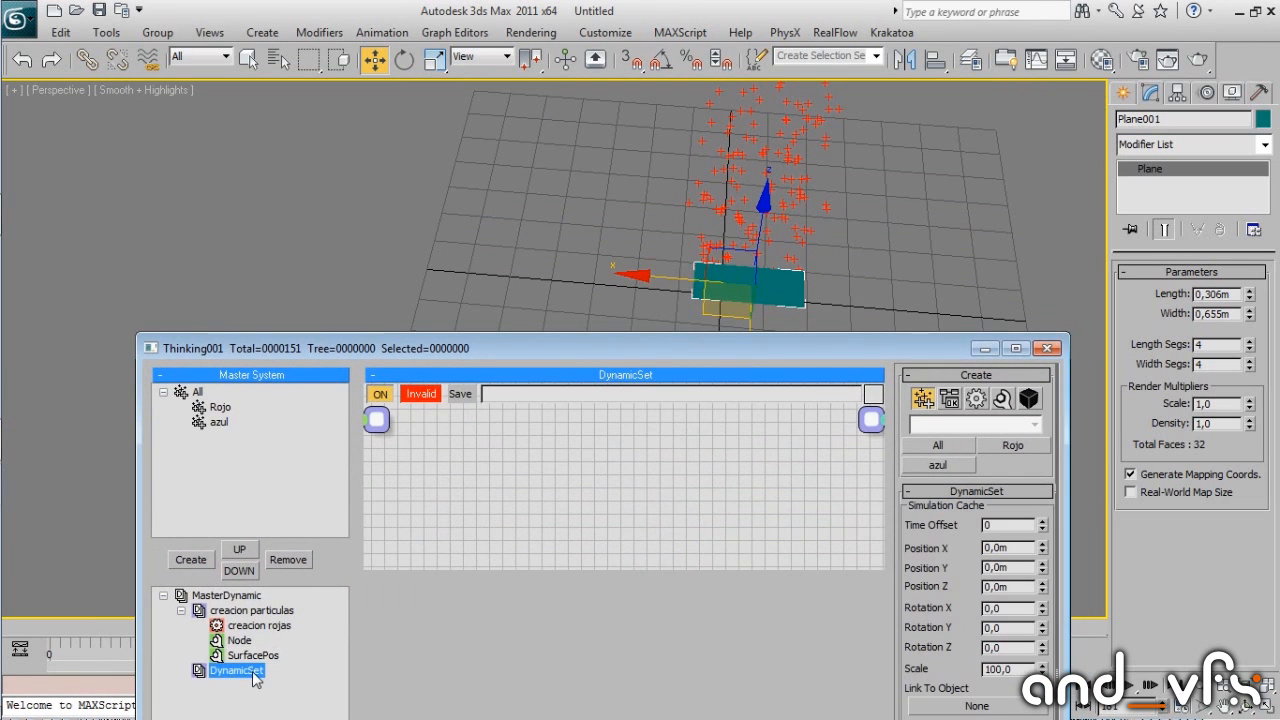
pyautogui.click(242, 671)
pyautogui.moveTo(459, 331); pyautogui.dragTo(440, 72)
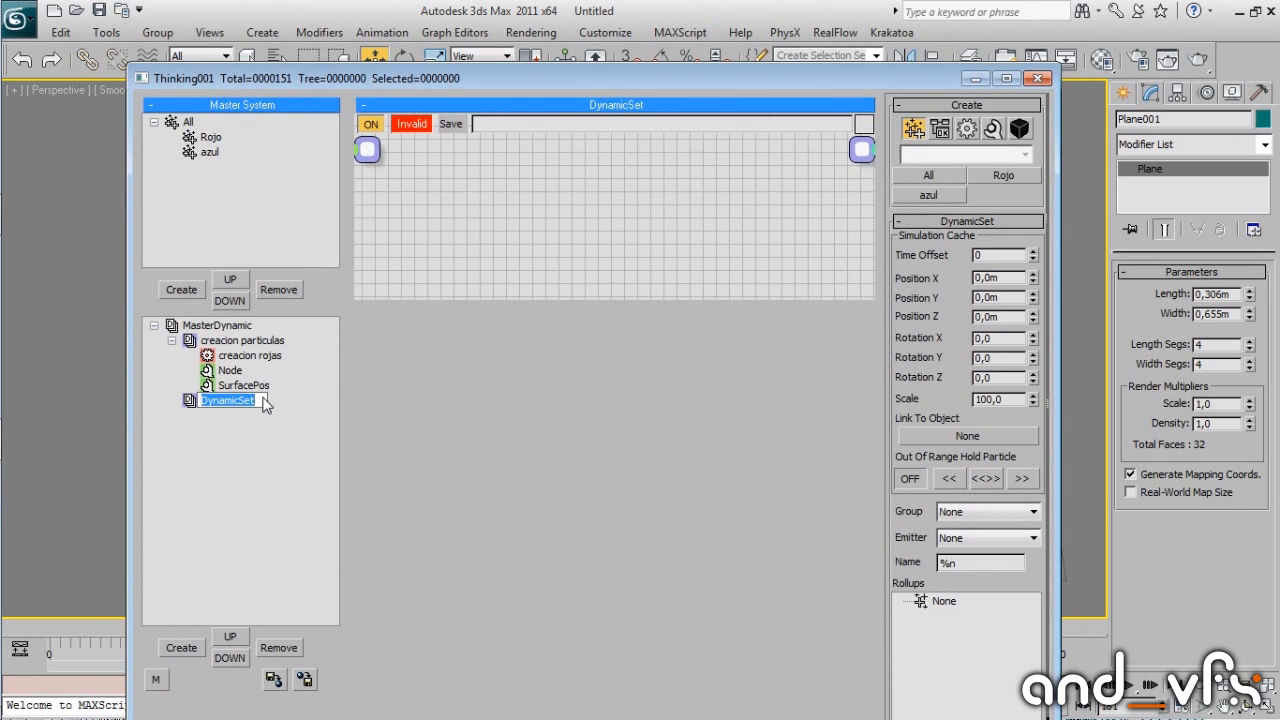
pyautogui.write('de rojo a azul')
pyautogui.press('Return')
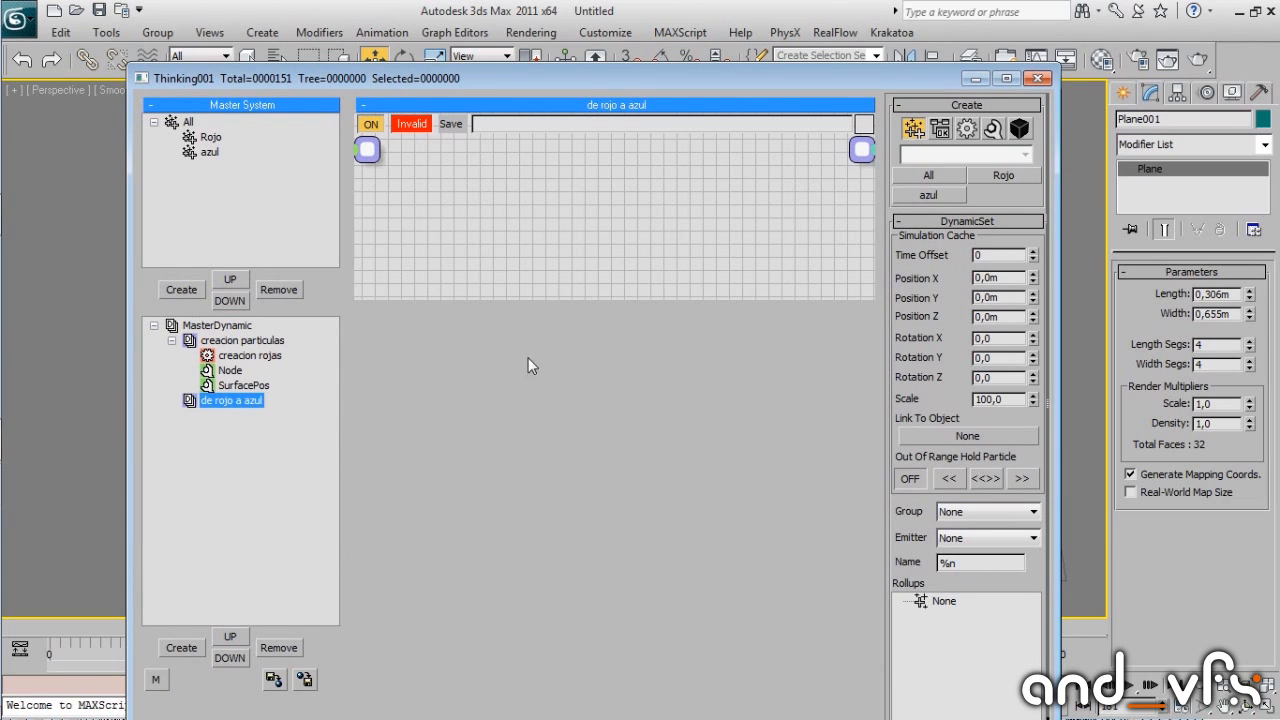
# Enlarge the de rojo a azul graph area downward and check the red particles behind the Thinking Particles window.
pyautogui.click(531, 303)
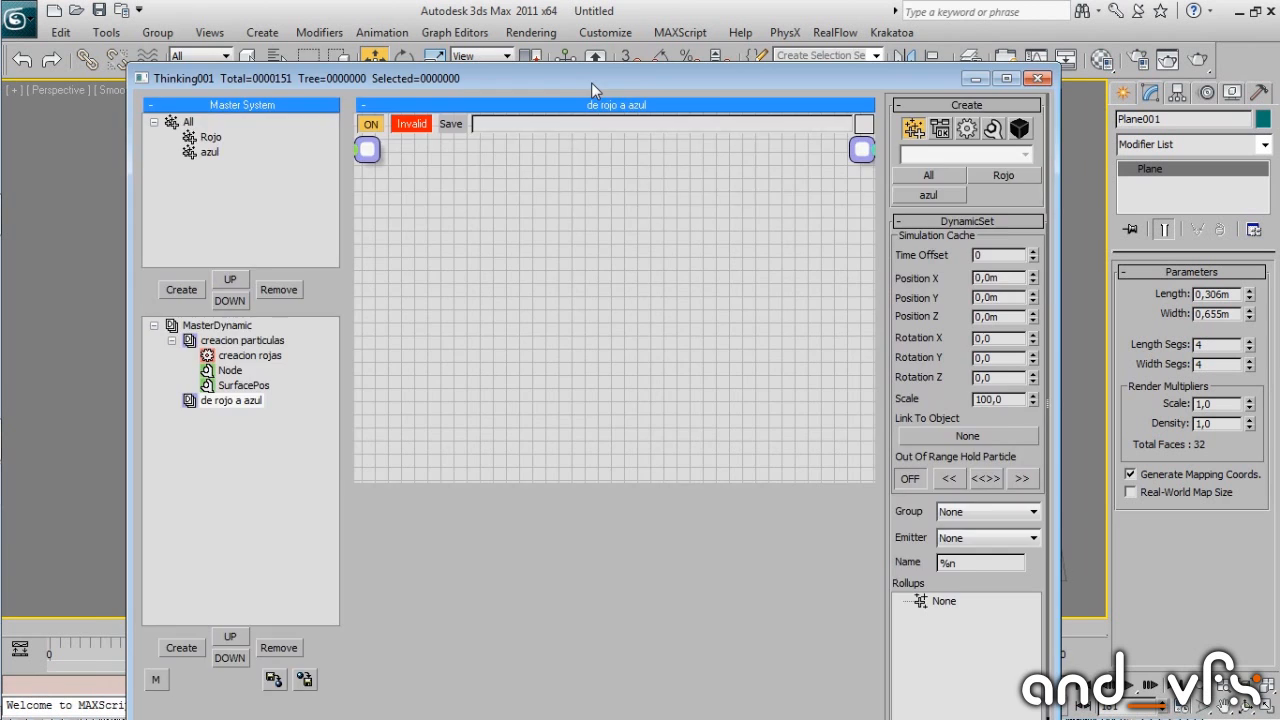
pyautogui.moveTo(591, 82); pyautogui.dragTo(549, 284)
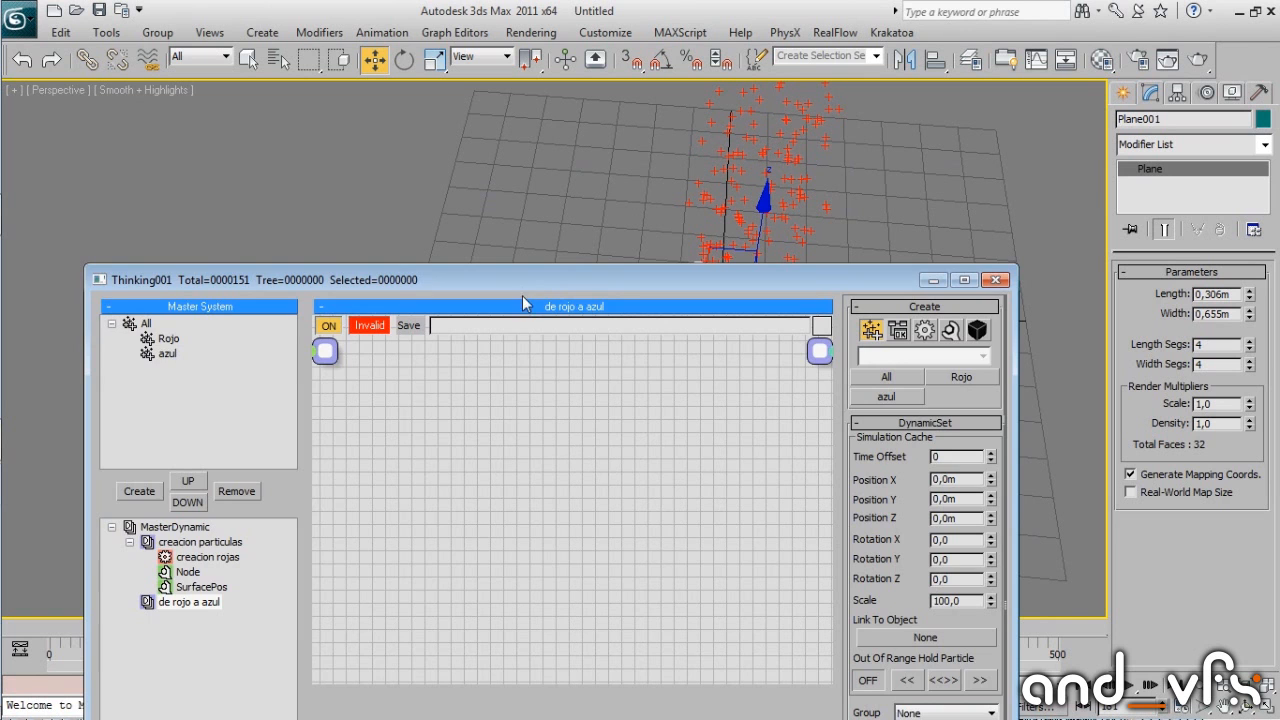
pyautogui.moveTo(522, 295); pyautogui.dragTo(507, 352)
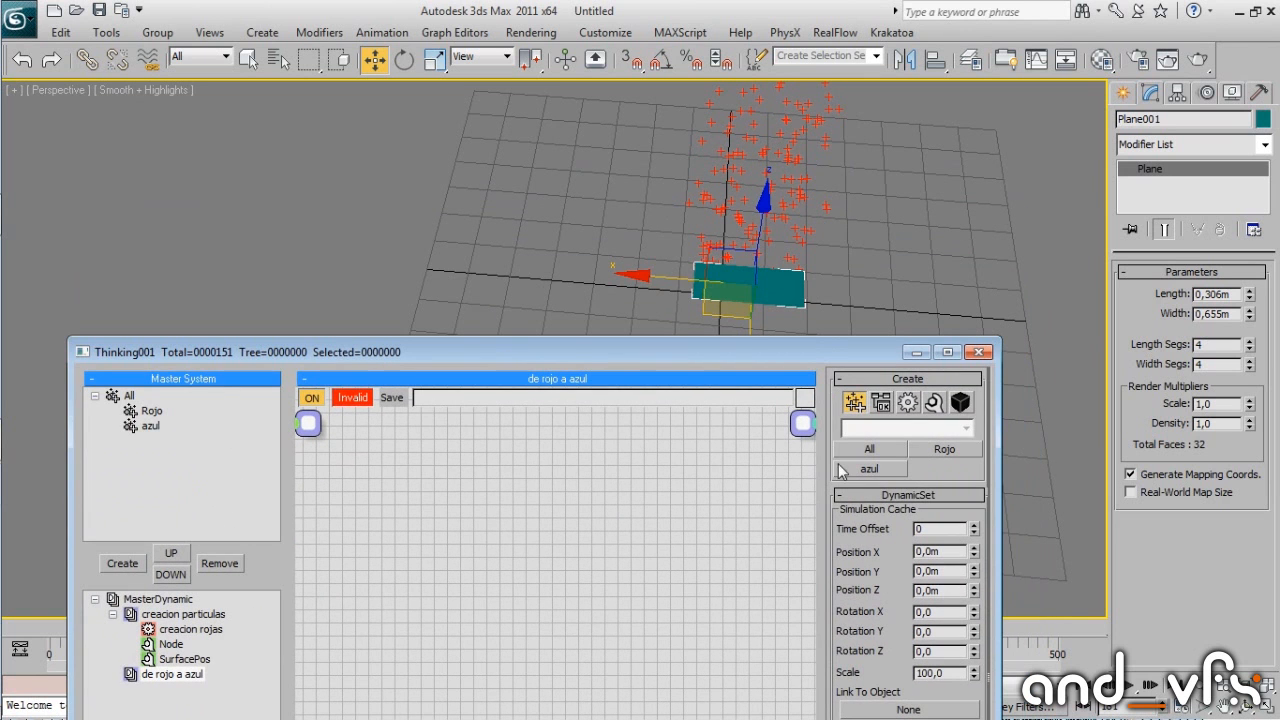
pyautogui.moveTo(551, 350); pyautogui.dragTo(629, 118)
# Add the Rojo particle group as a node in the de rojo a azul graph.
pyautogui.click(236, 177)
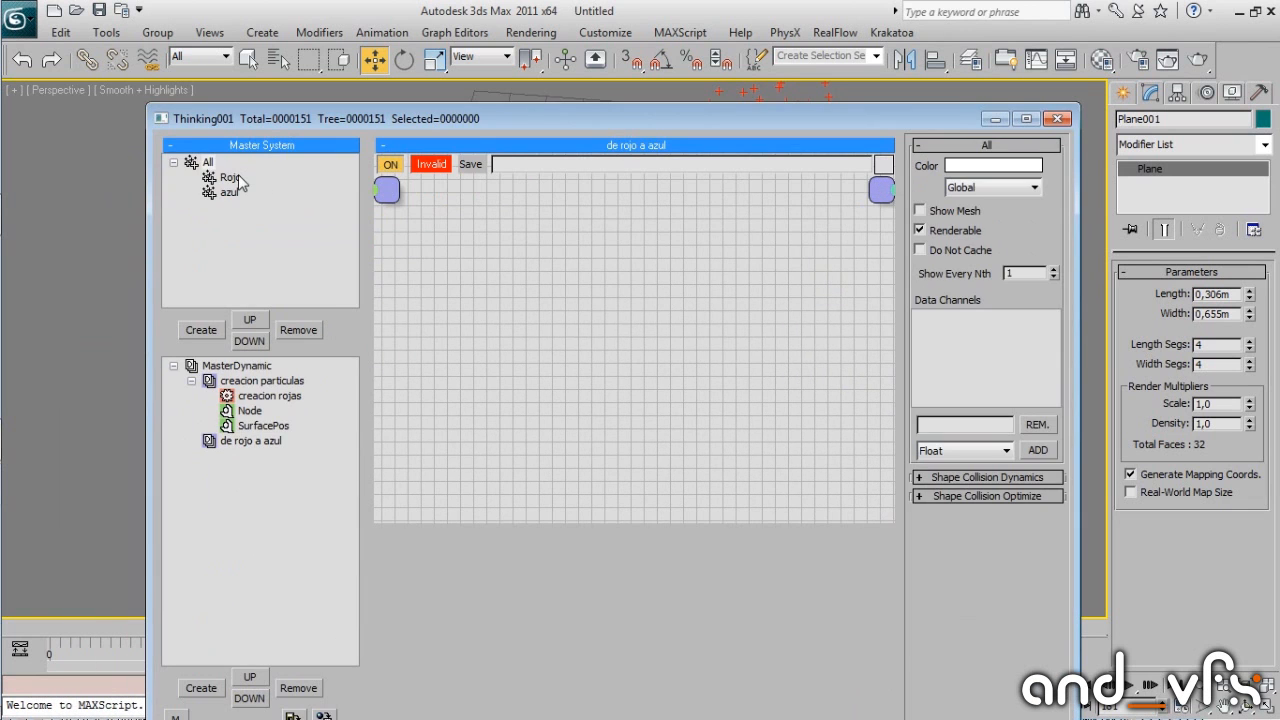
pyautogui.click(518, 289)
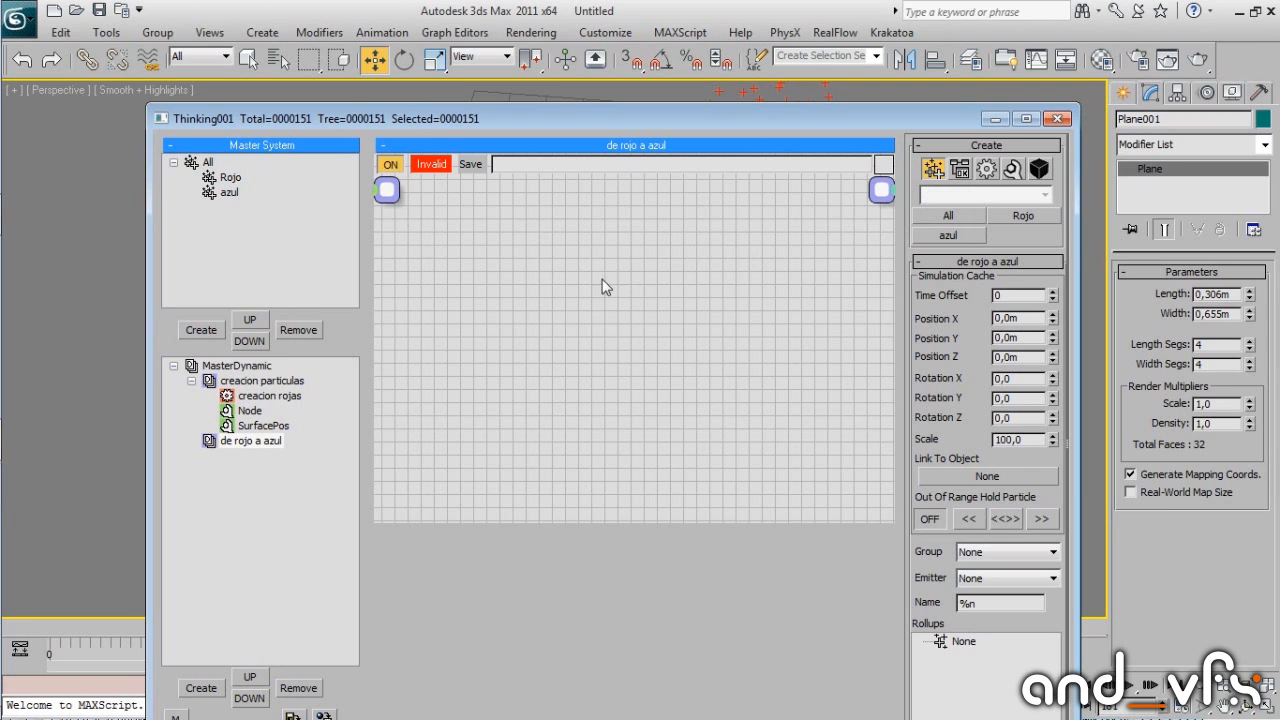
pyautogui.rightClick(545, 286)
pyautogui.moveTo(530, 290)
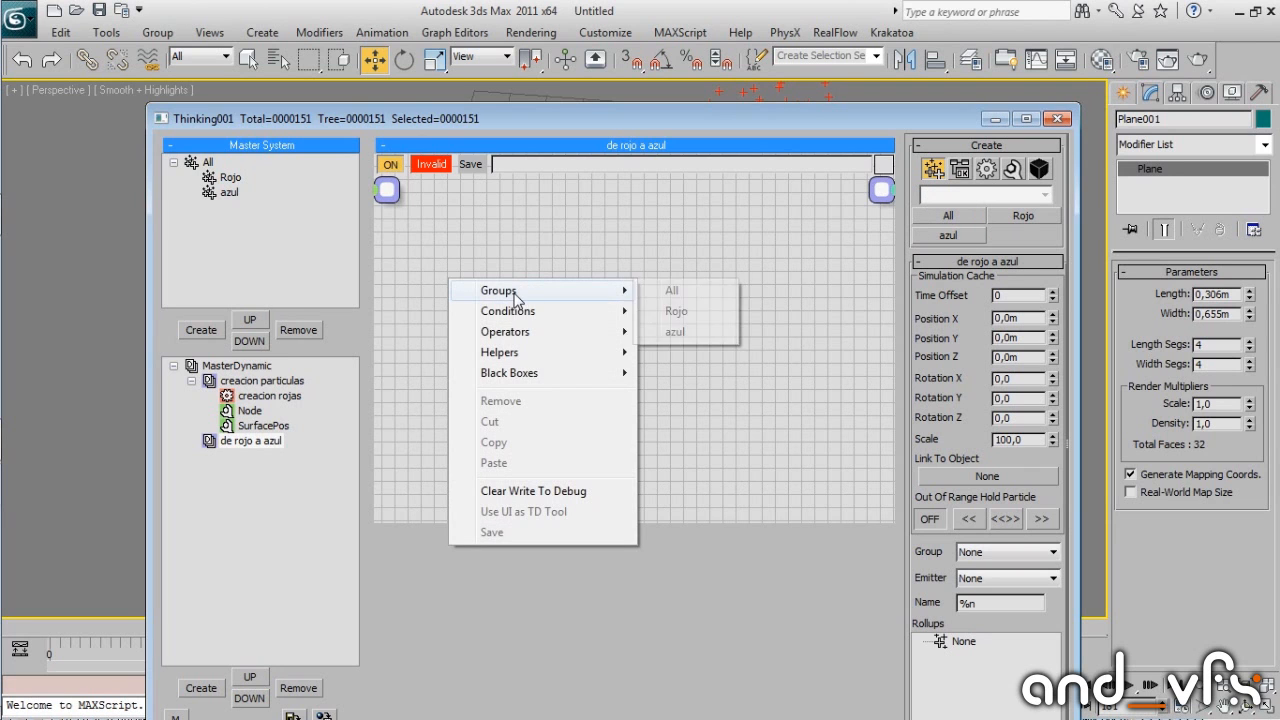
pyautogui.click(685, 318)
pyautogui.moveTo(590, 298); pyautogui.dragTo(559, 286)
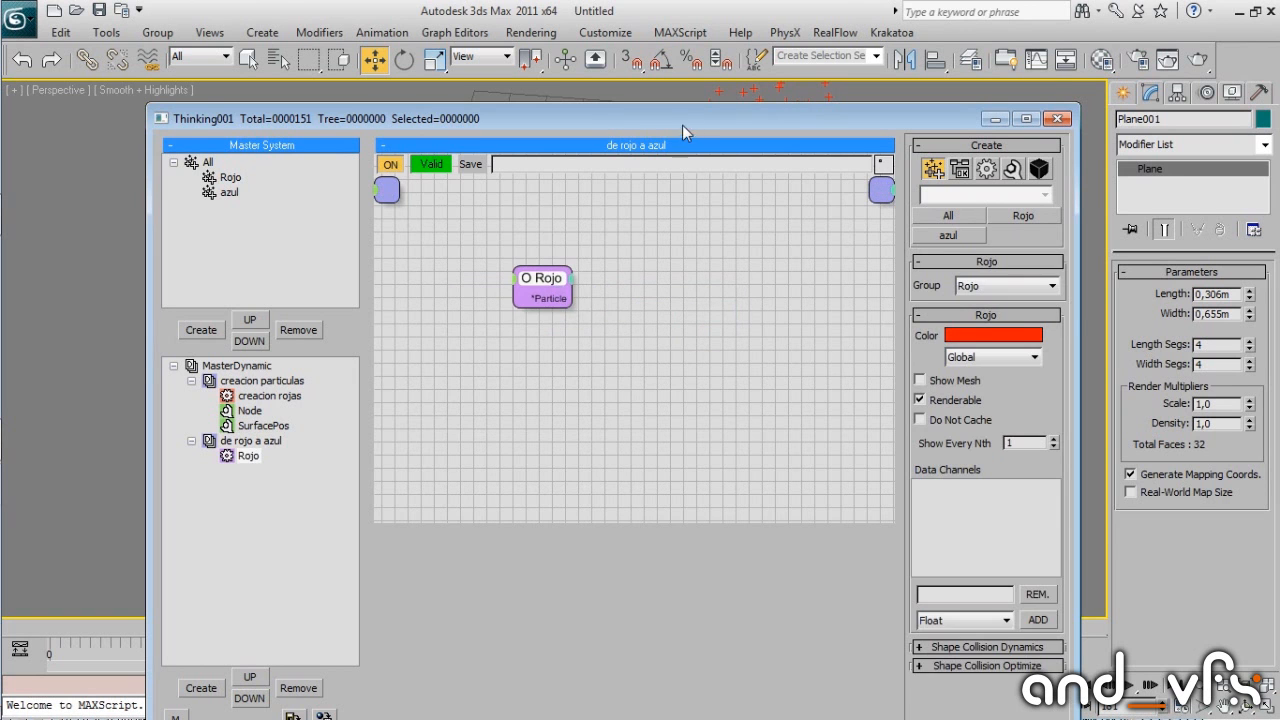
# Add a standard Group operator to the de rojo a azul graph and place it beside the Rojo node.
pyautogui.moveTo(682, 125); pyautogui.dragTo(635, 343)
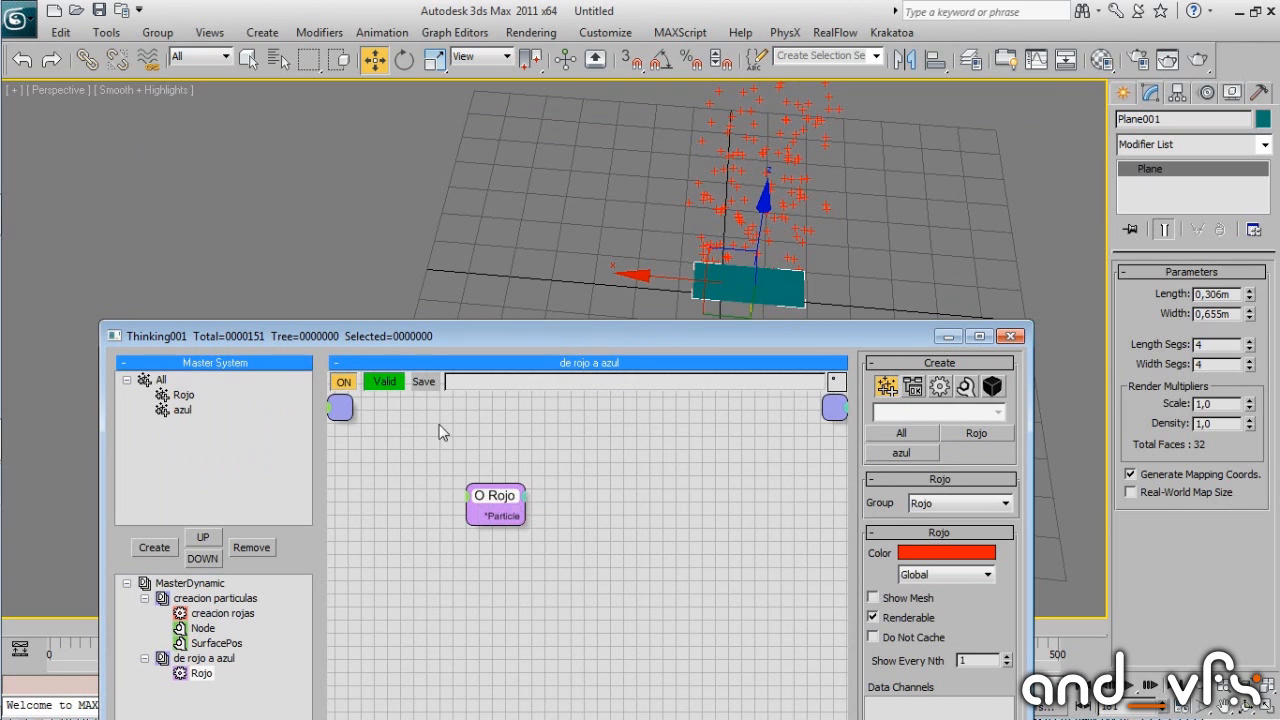
pyautogui.rightClick(625, 480)
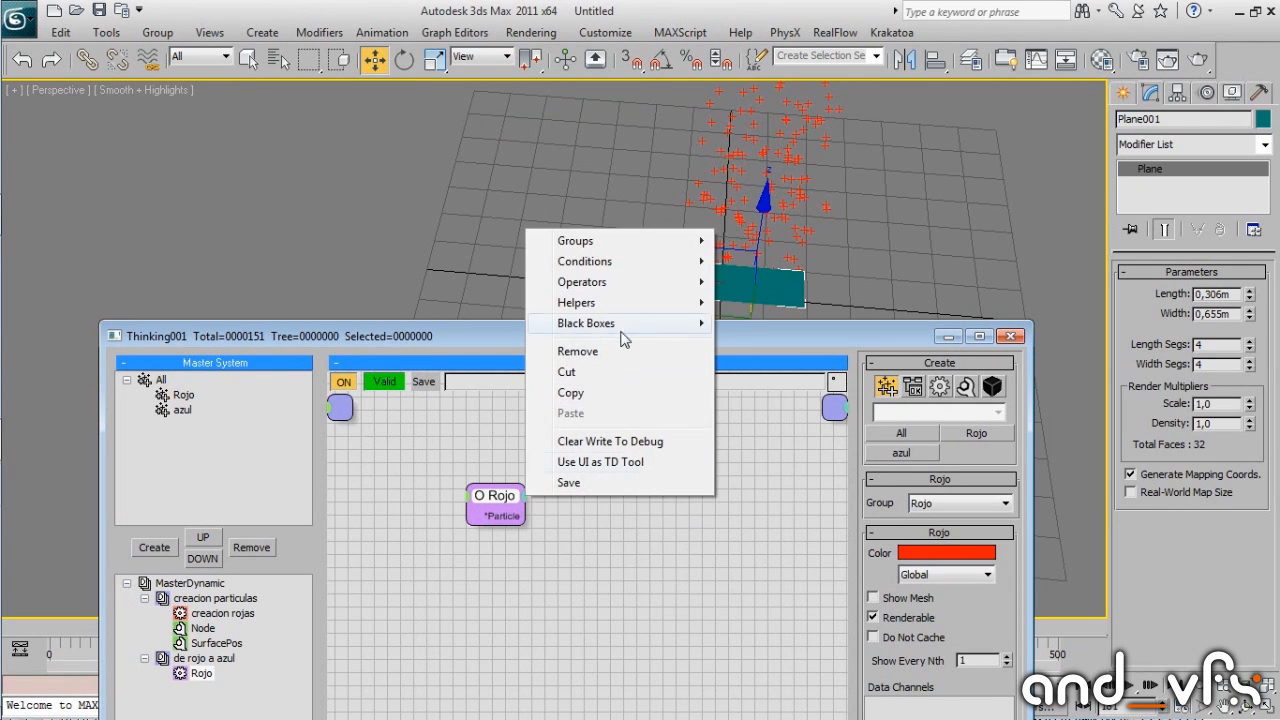
pyautogui.rightClick(631, 280)
pyautogui.moveTo(631, 297)
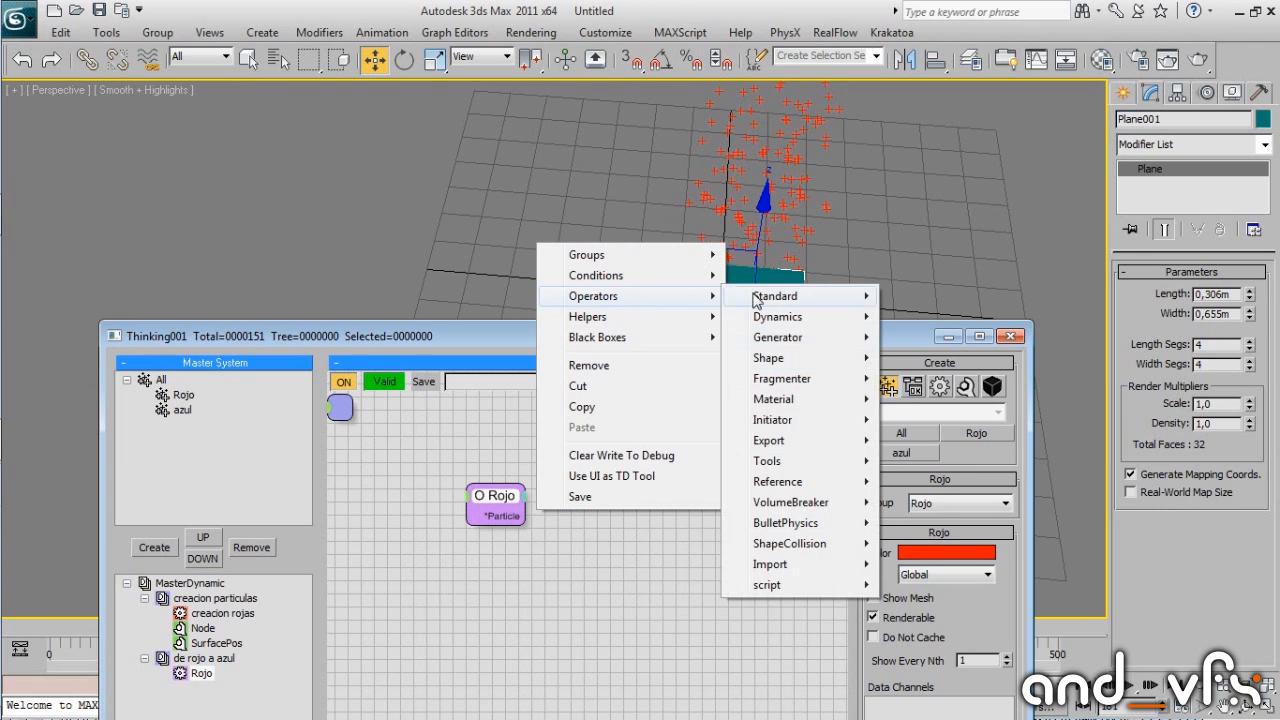
pyautogui.moveTo(769, 302)
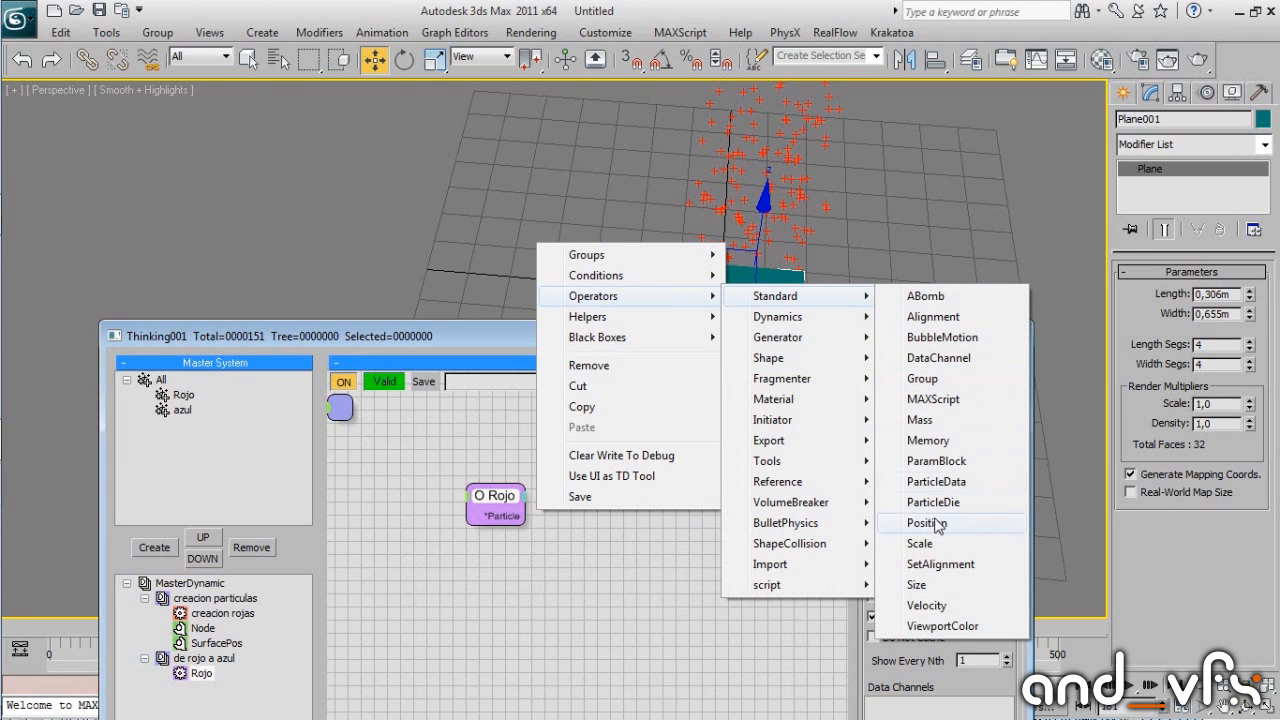
pyautogui.click(918, 382)
pyautogui.moveTo(664, 527); pyautogui.dragTo(672, 475)
# Connect the Rojo node's Particle output to the Group operator's Particle input and set its target group to azul.
pyautogui.moveTo(510, 506); pyautogui.dragTo(693, 456)
pyautogui.click(958, 506)
pyautogui.click(920, 554)
# Scrub the timeline past frame 181 to check the particles' colour, then bring the particle graph back into view.
pyautogui.moveTo(666, 342); pyautogui.dragTo(662, 661)
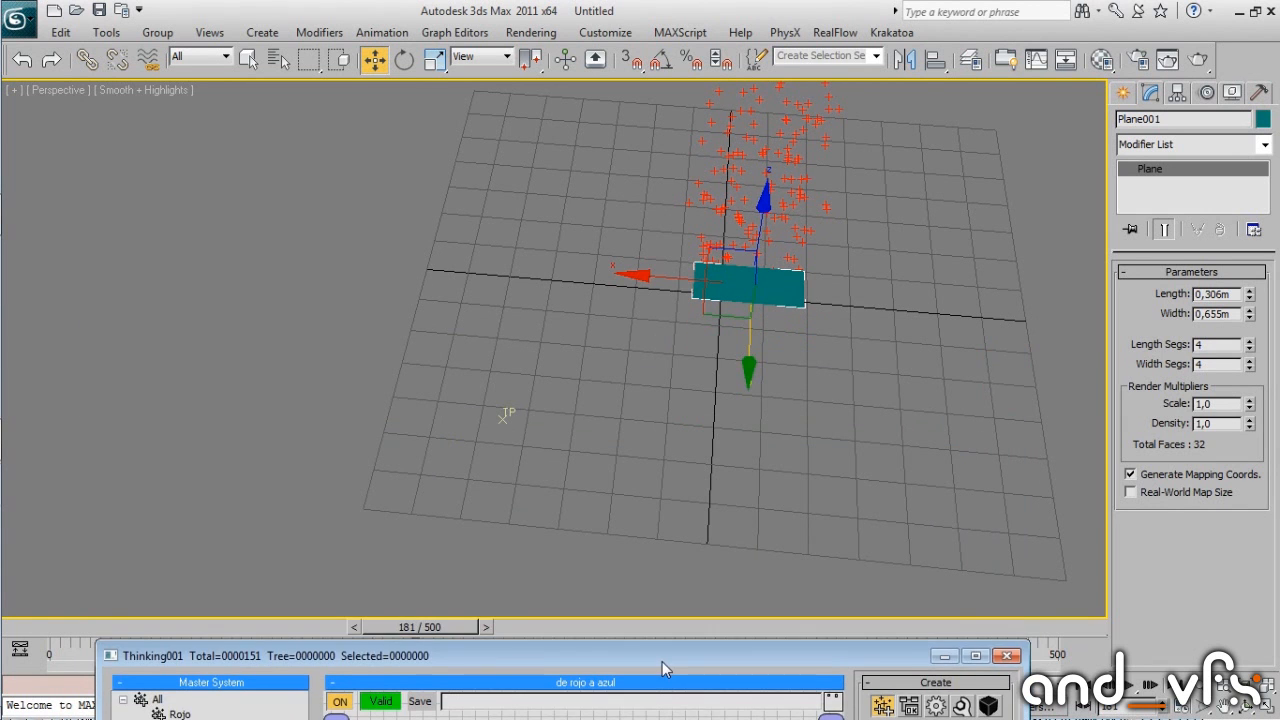
pyautogui.moveTo(405, 627); pyautogui.dragTo(529, 129)
pyautogui.press('w')
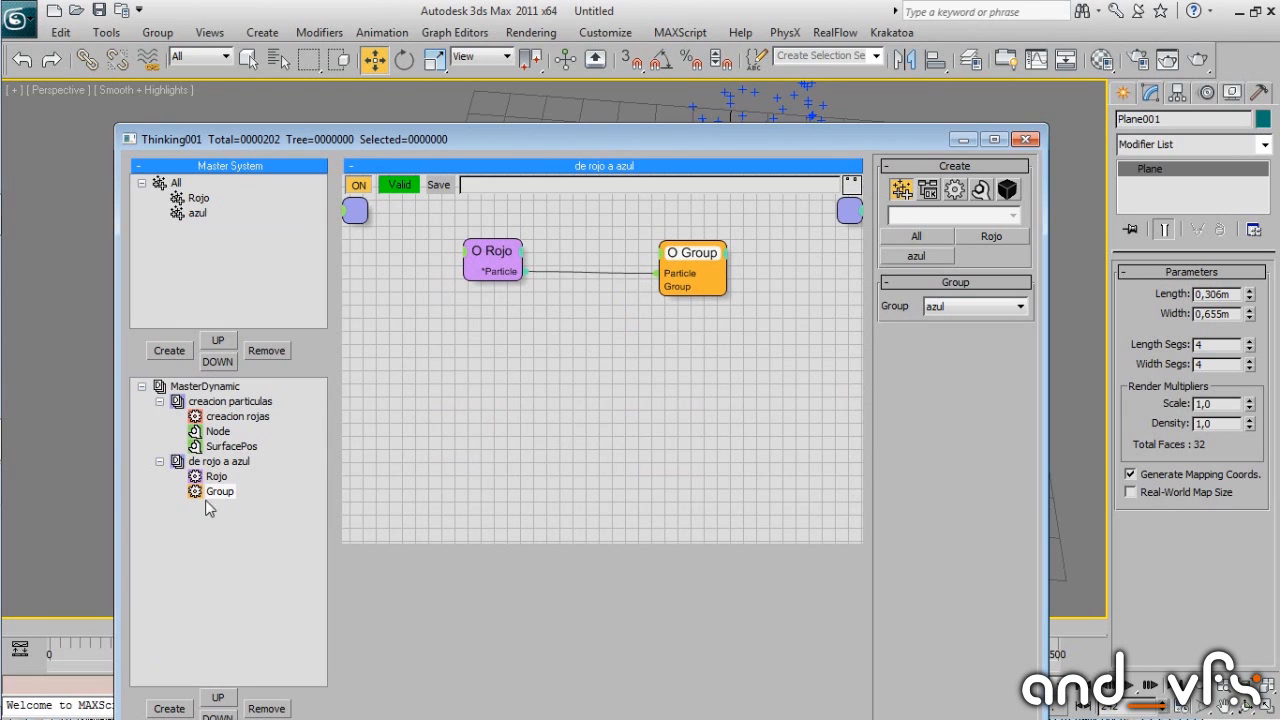
# Review the creacion rojas generator's settings in creacion particulas, then return to the Group operator in de rojo a azul.
pyautogui.click(237, 416)
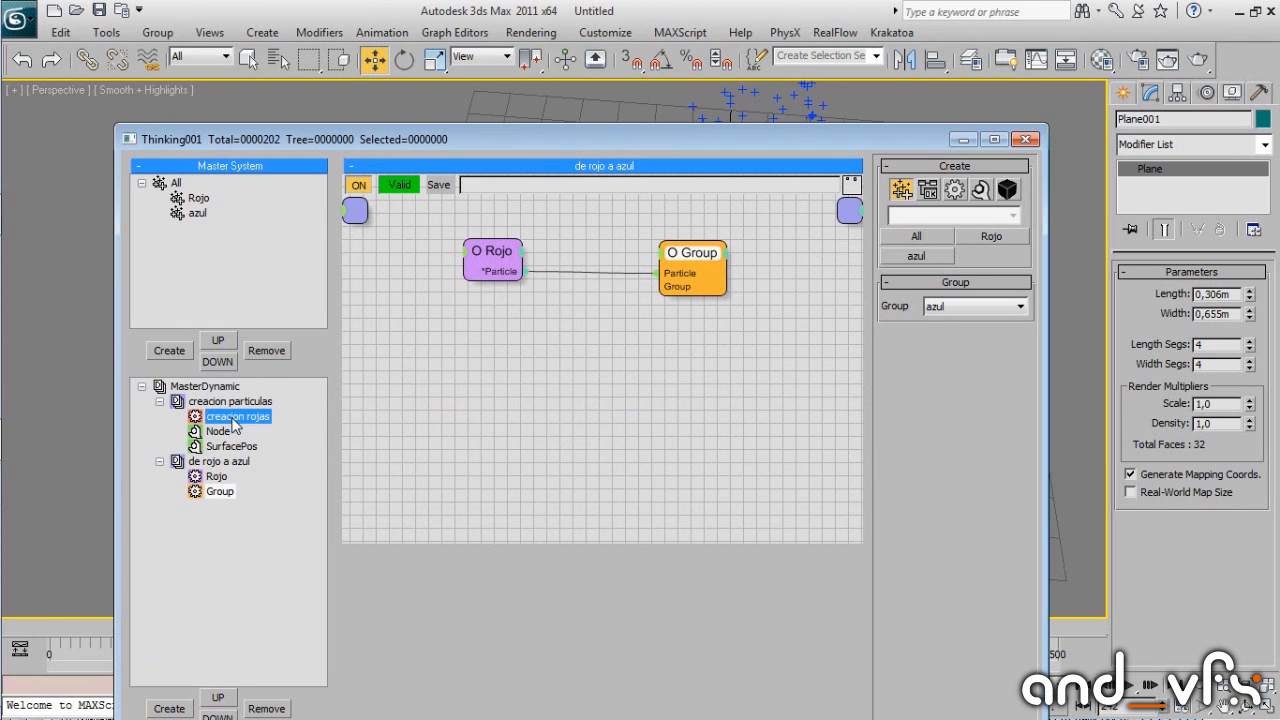
pyautogui.moveTo(757, 316); pyautogui.dragTo(792, 303)
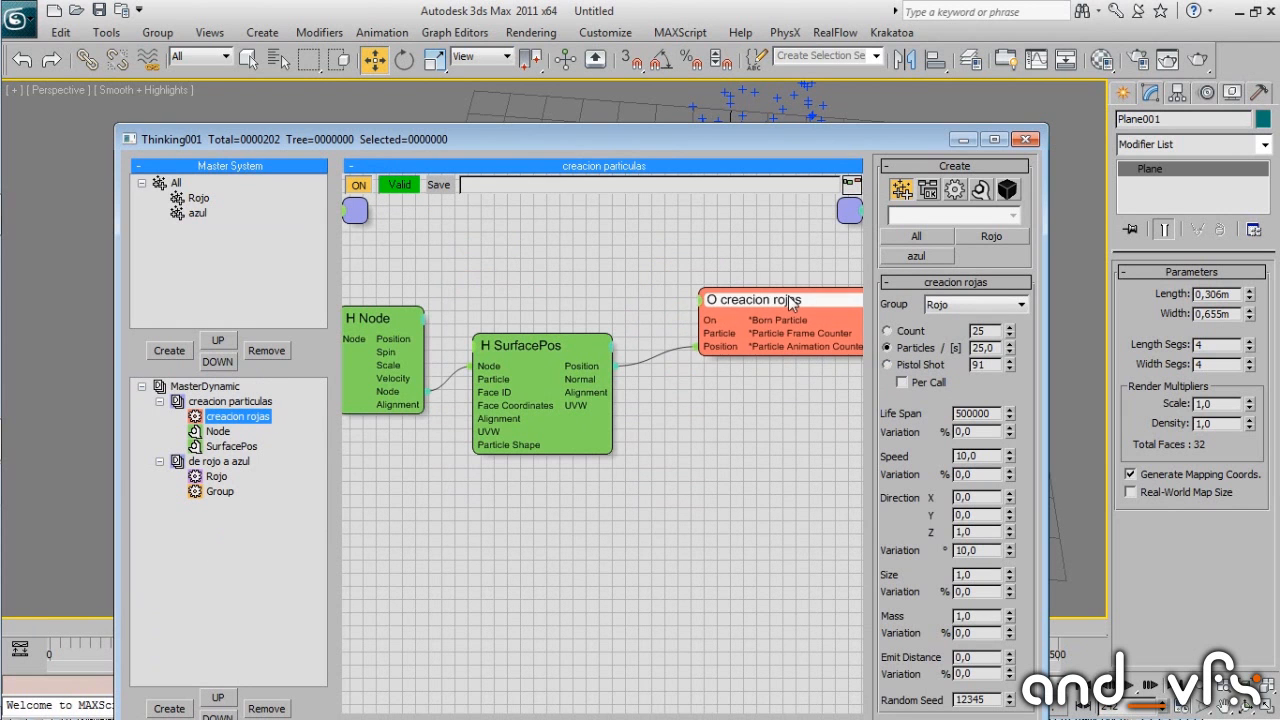
pyautogui.click(219, 463)
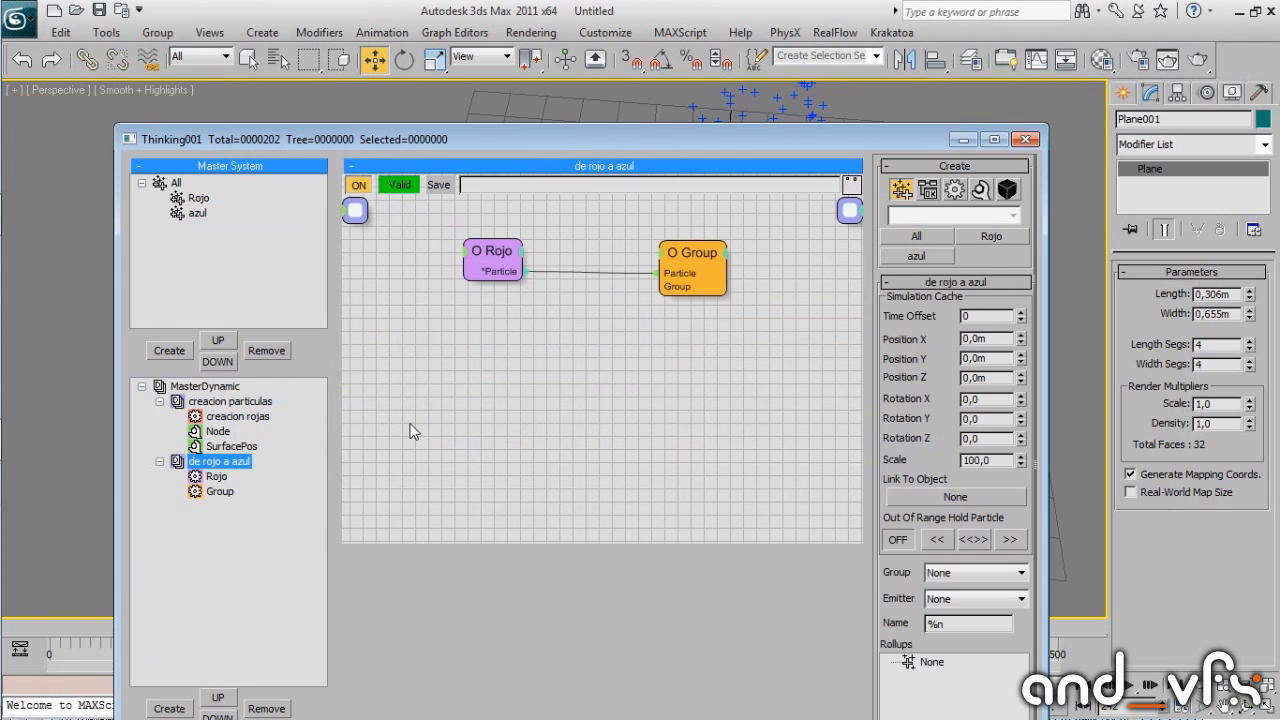
pyautogui.click(710, 248)
# Scrub the timeline from the start to examine the particles' colour as they leave the plane.
pyautogui.moveTo(740, 140); pyautogui.dragTo(804, 430)
pyautogui.moveTo(22, 628); pyautogui.dragTo(491, 474)
pyautogui.moveTo(538, 439); pyautogui.dragTo(423, 297)
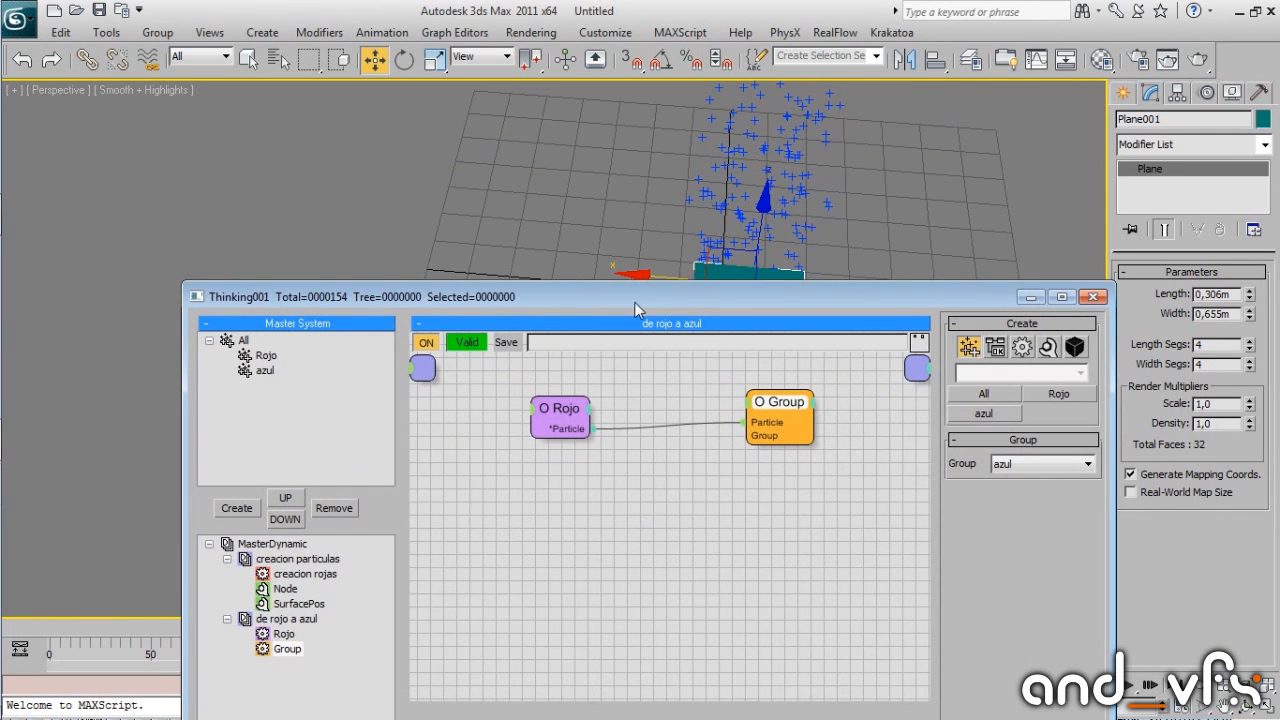
pyautogui.moveTo(634, 302); pyautogui.dragTo(636, 386)
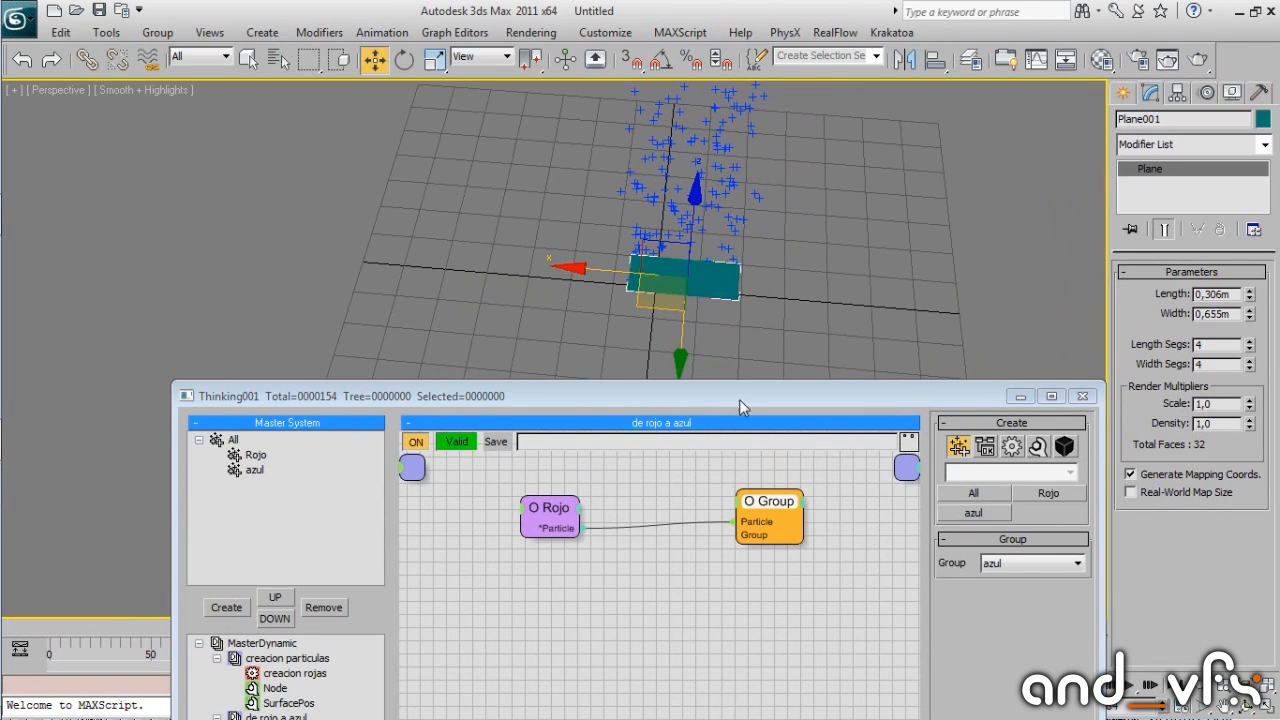
# Expose the ON input on the Group operator and reposition the operator to make room in the graph.
pyautogui.moveTo(765, 502); pyautogui.dragTo(768, 503)
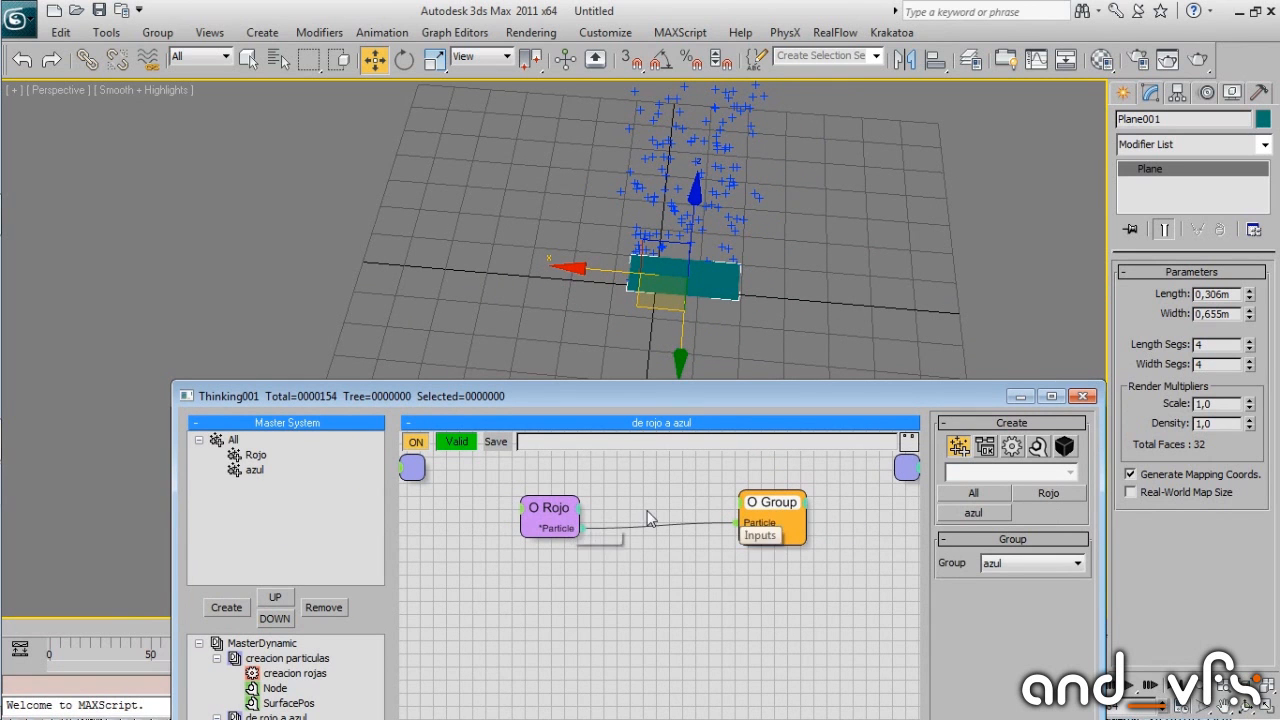
pyautogui.rightClick(742, 512)
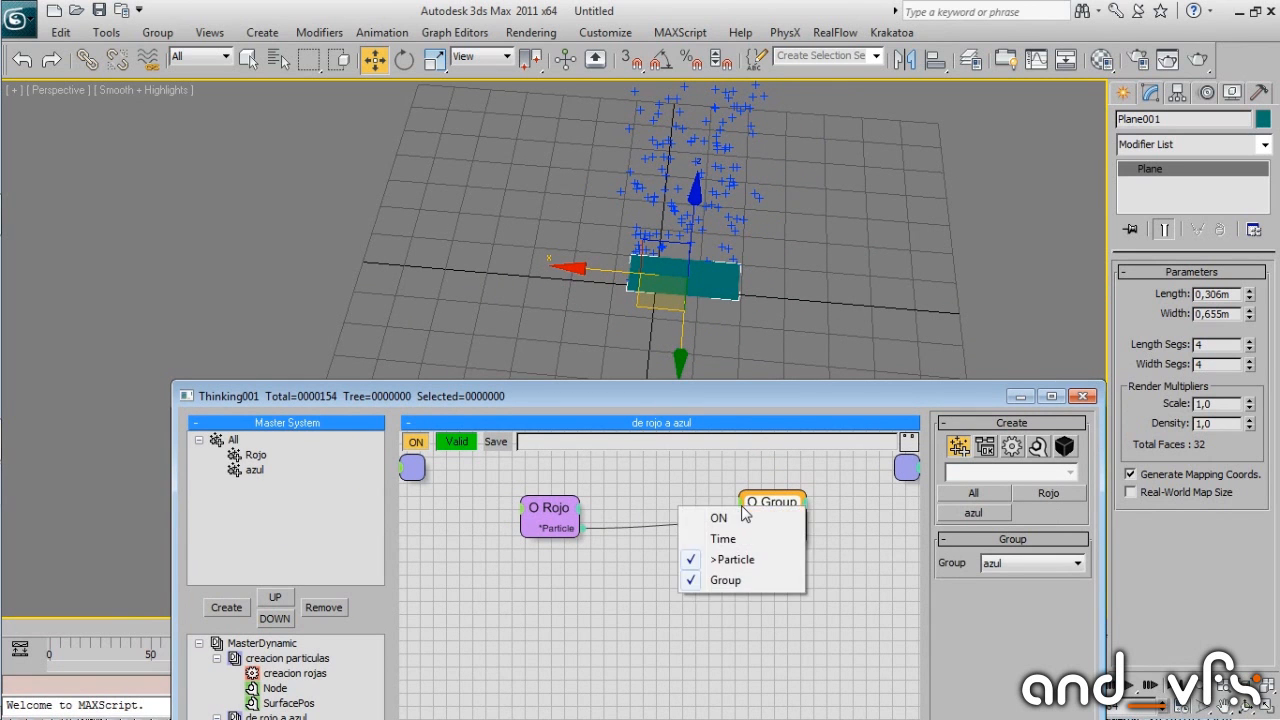
pyautogui.moveTo(782, 509); pyautogui.dragTo(812, 505)
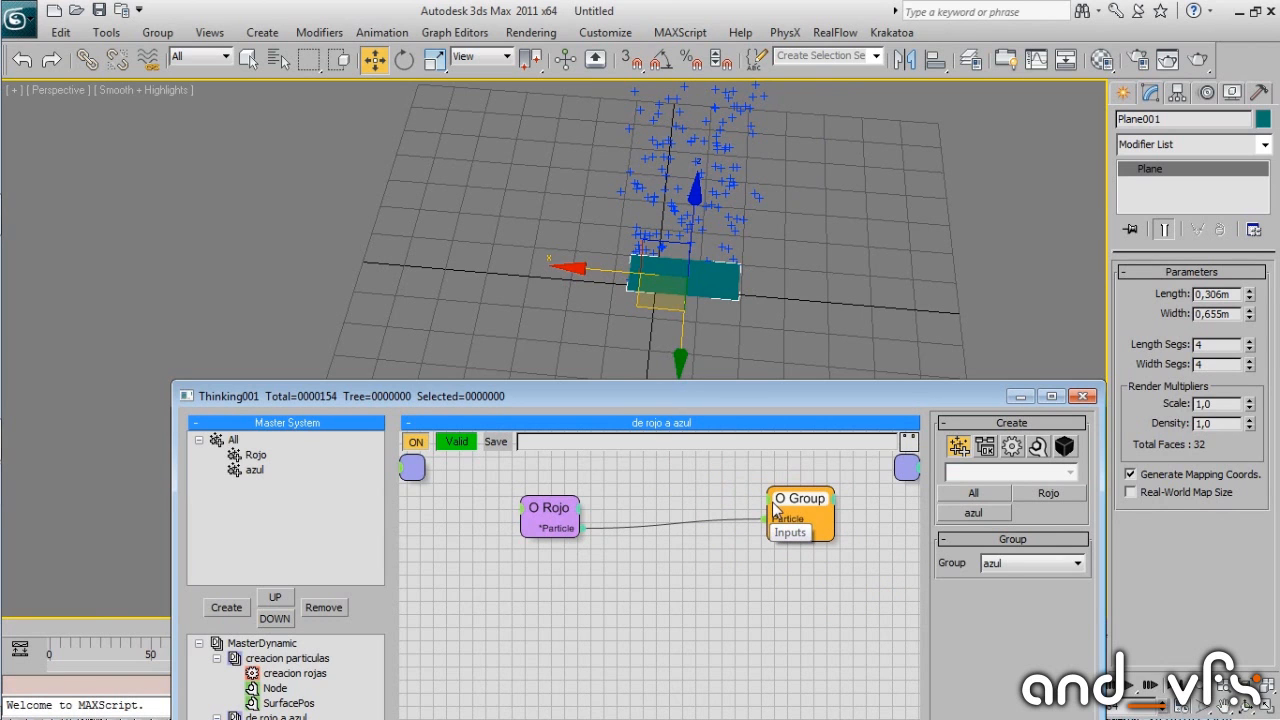
pyautogui.rightClick(768, 505)
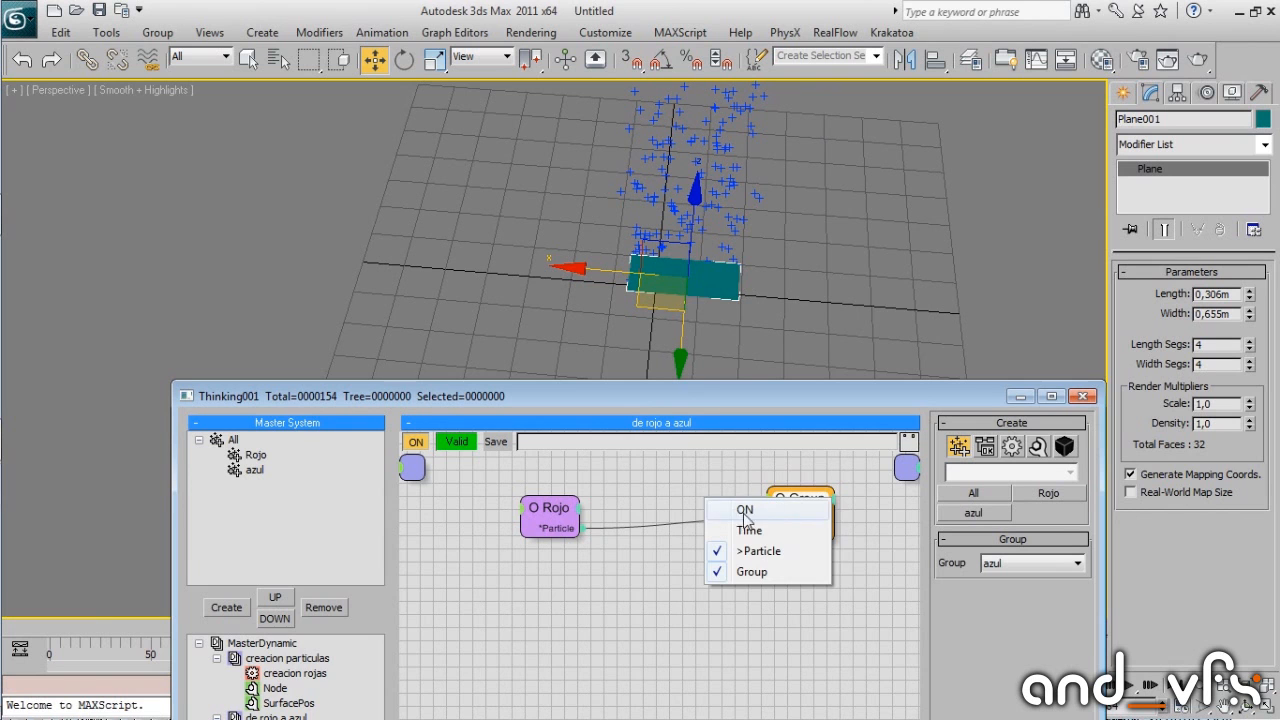
pyautogui.click(730, 504)
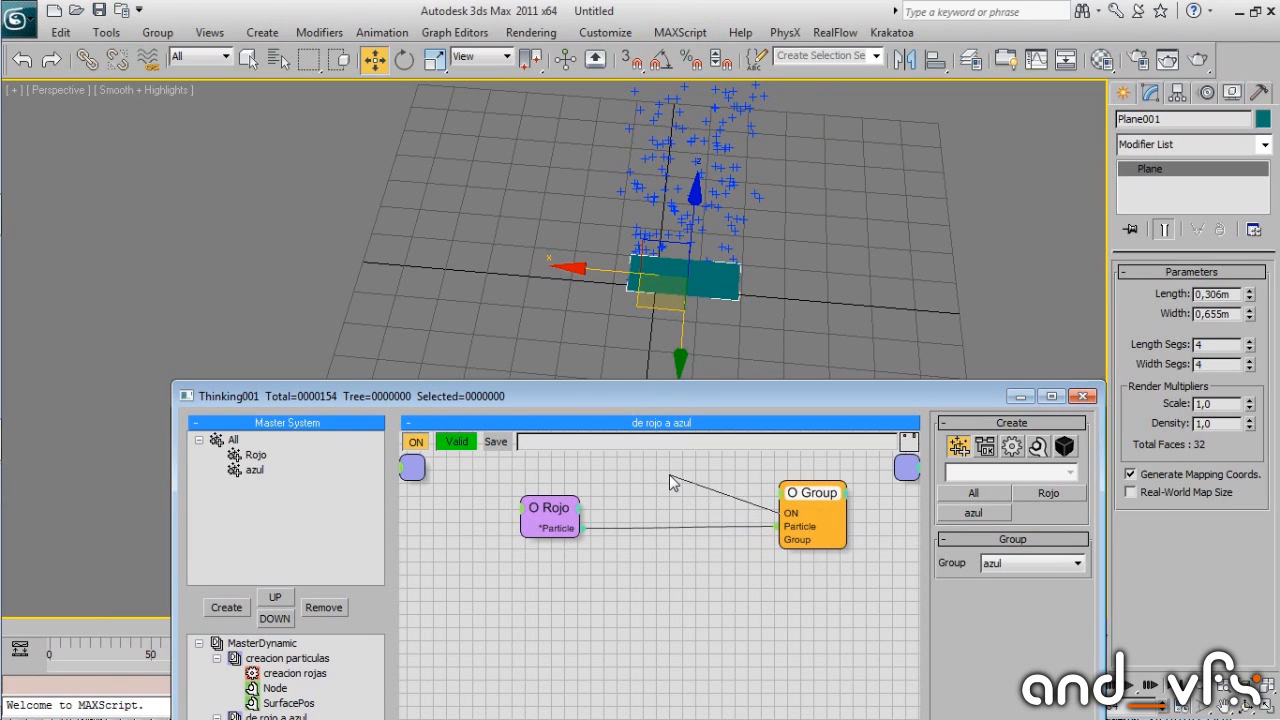
pyautogui.moveTo(789, 507)
pyautogui.mouseDown()
pyautogui.moveTo(763, 494)
pyautogui.moveTo(768, 520)
pyautogui.moveTo(794, 509)
pyautogui.mouseUp()
pyautogui.moveTo(670, 480); pyautogui.dragTo(636, 519, button='middle')
pyautogui.moveTo(741, 557); pyautogui.dragTo(744, 527)
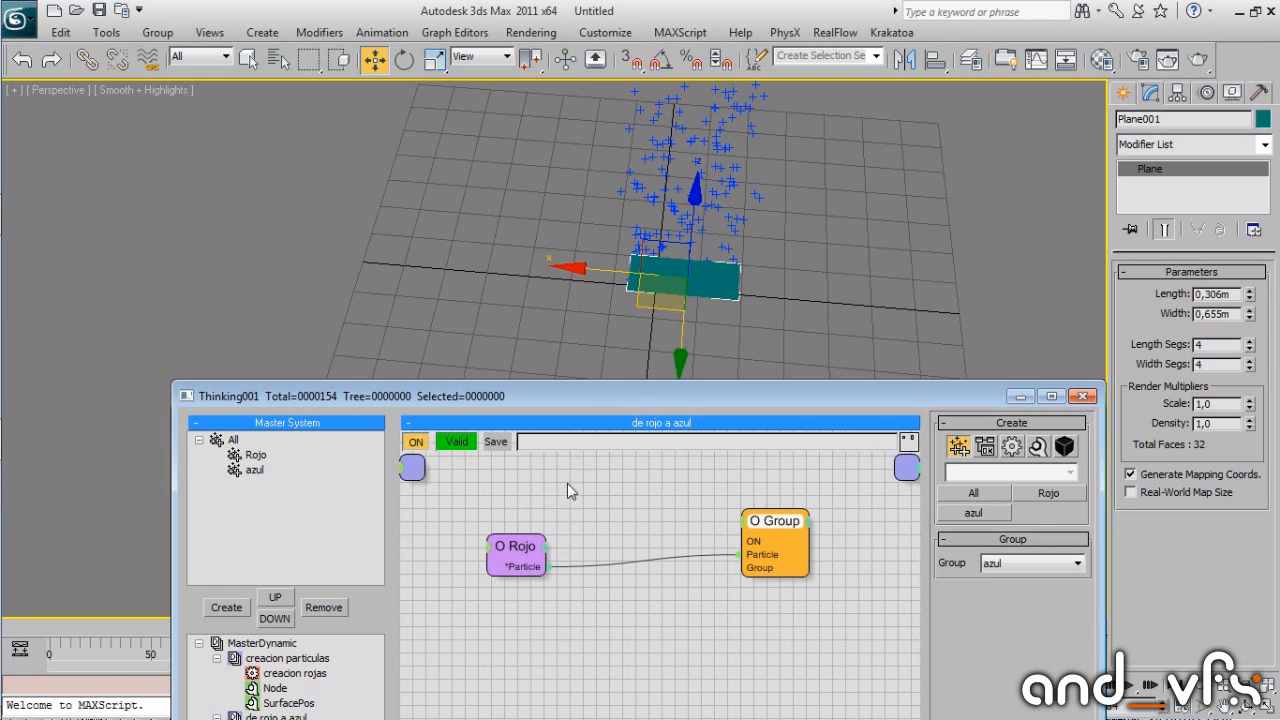
# Add a standard TimeInterval condition and place it above and between the Rojo and Group nodes.
pyautogui.rightClick(634, 487)
pyautogui.moveTo(624, 240)
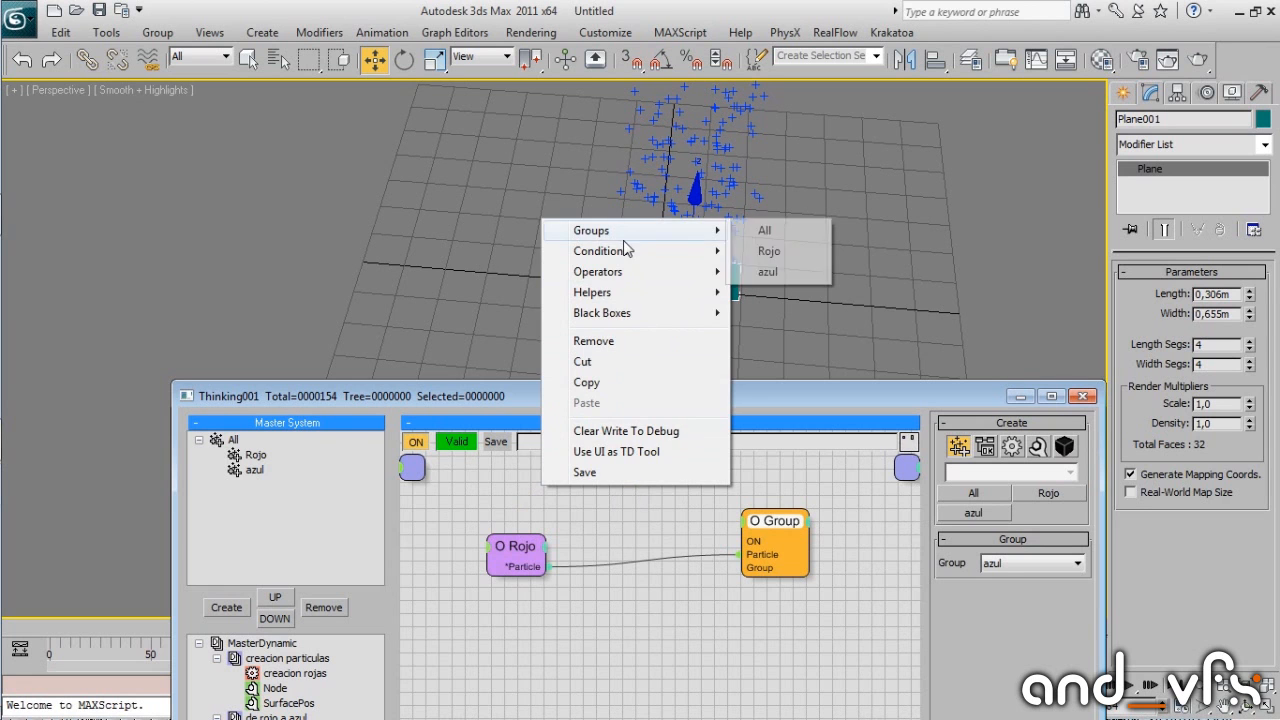
pyautogui.rightClick(630, 517)
pyautogui.moveTo(605, 285)
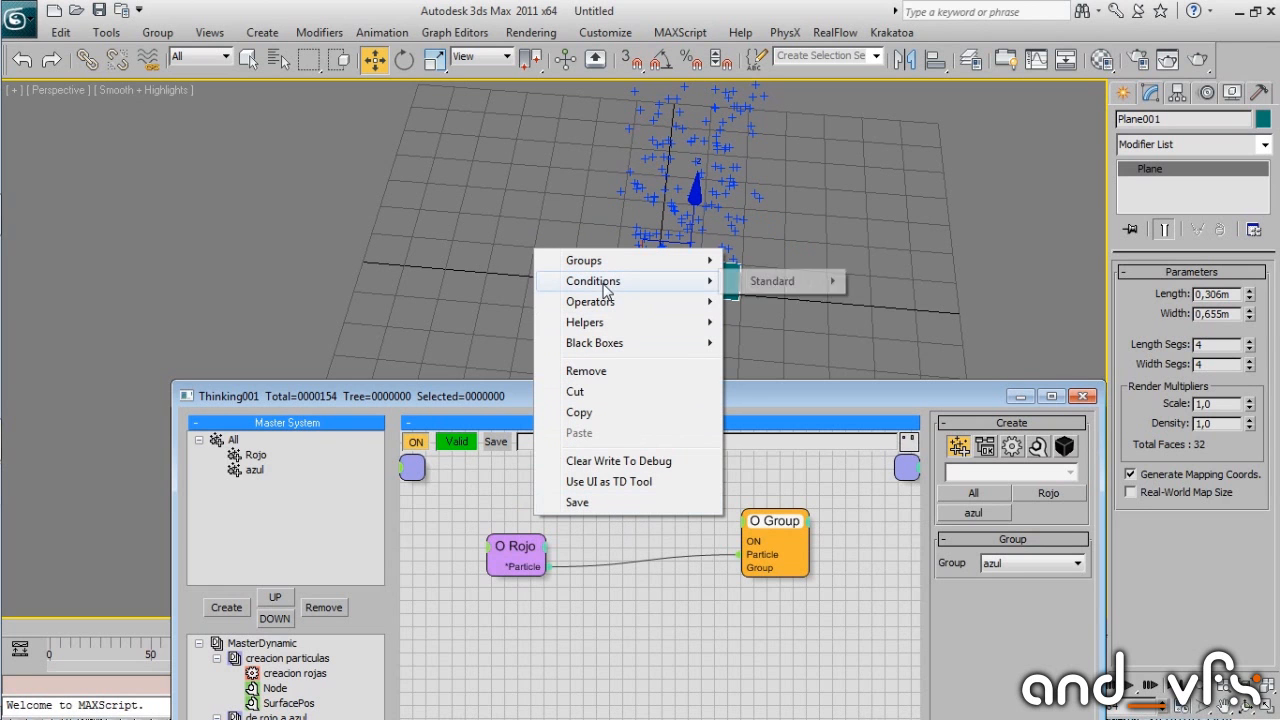
pyautogui.moveTo(821, 282)
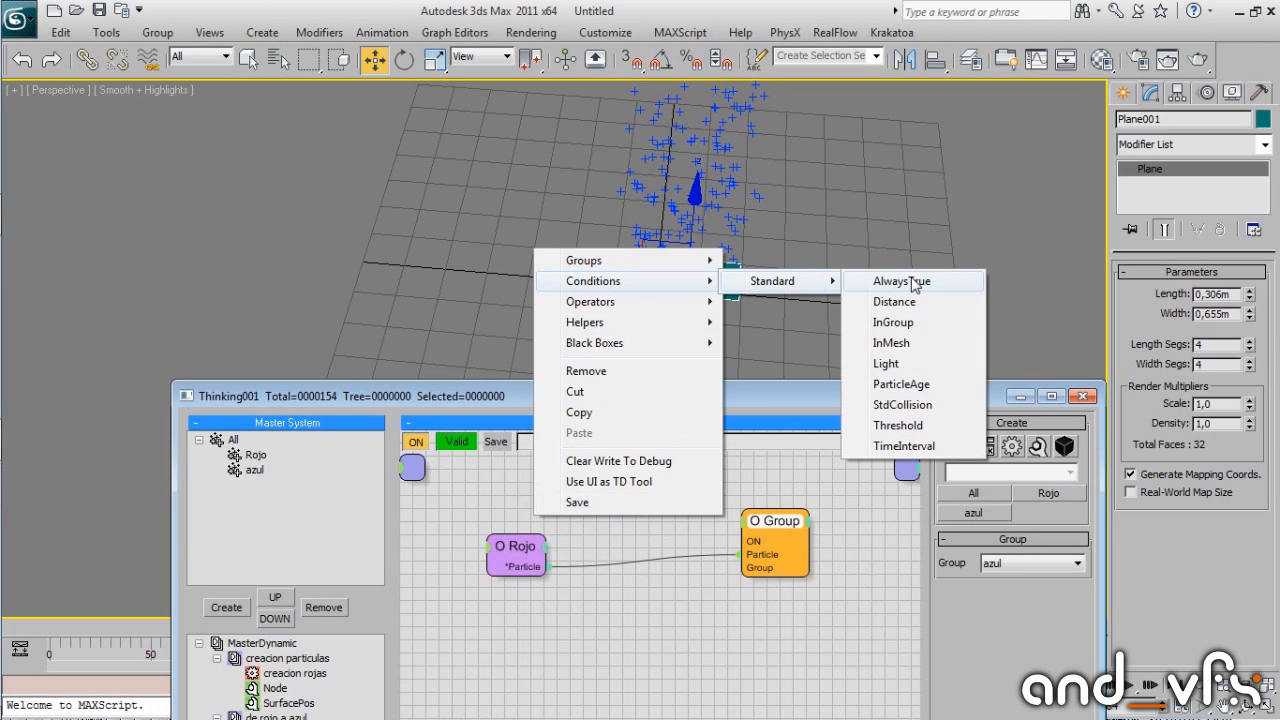
pyautogui.click(904, 446)
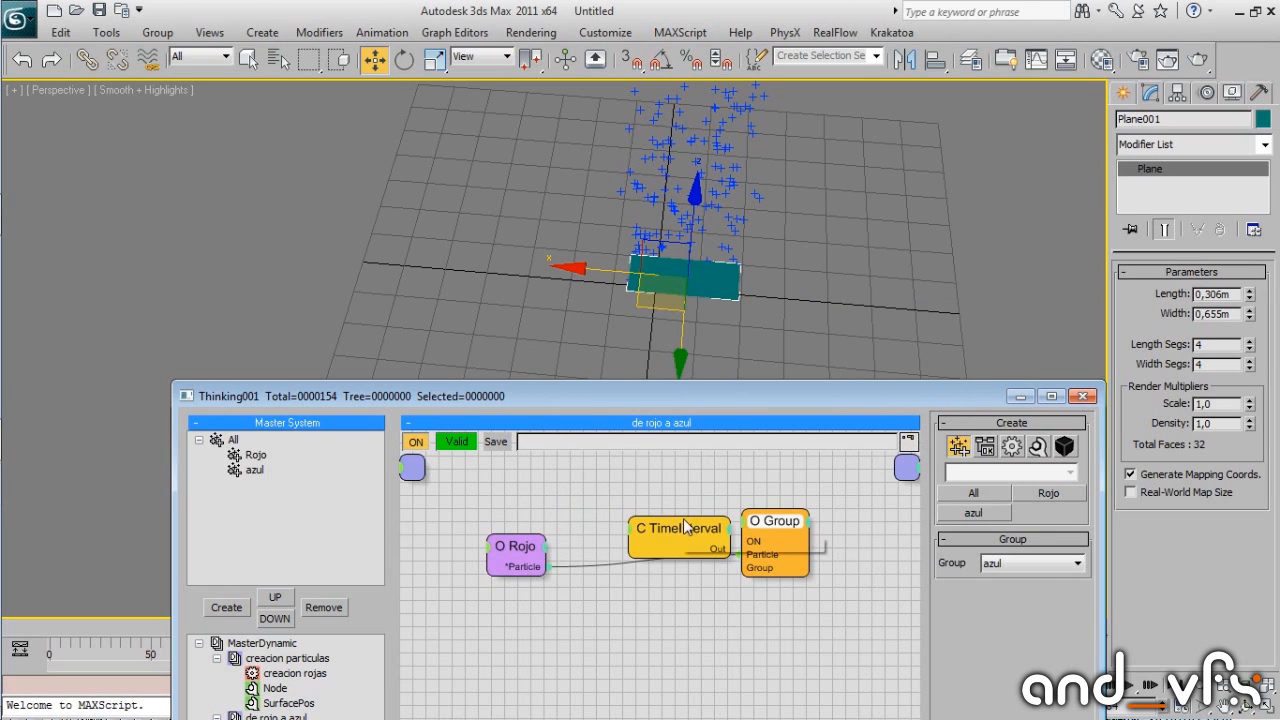
pyautogui.moveTo(683, 518); pyautogui.dragTo(630, 476)
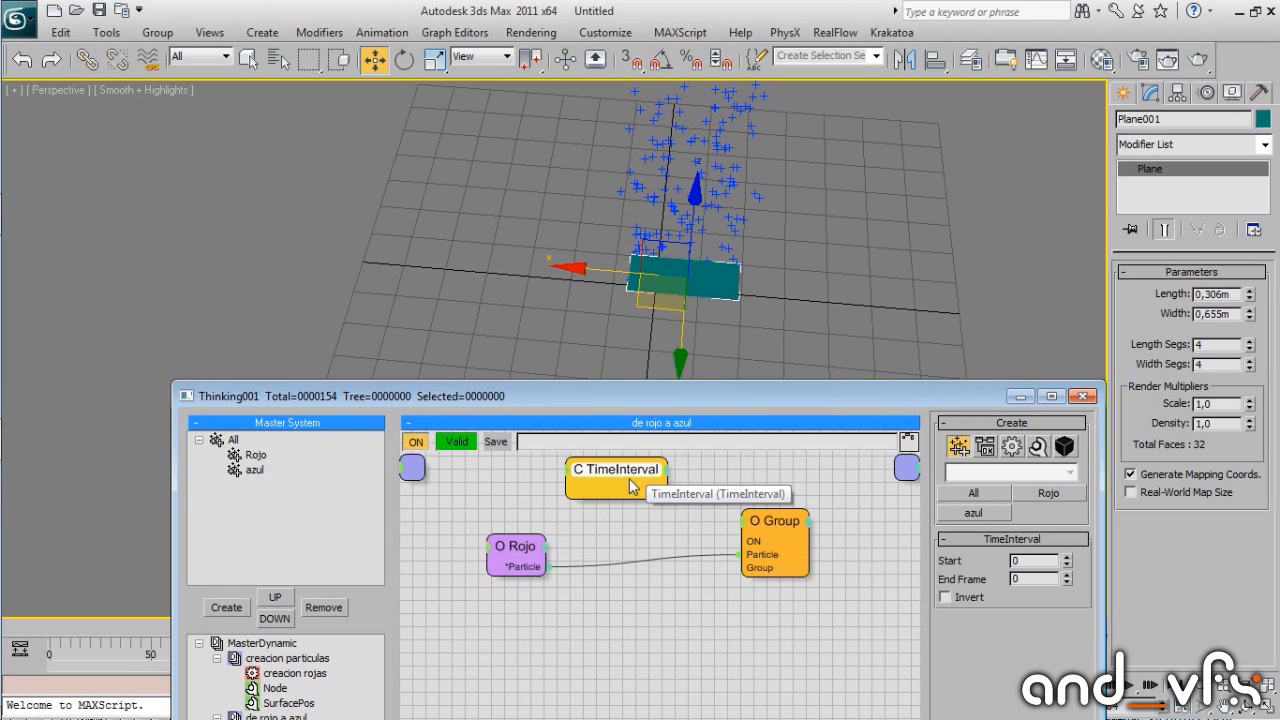
pyautogui.moveTo(425, 396); pyautogui.dragTo(365, 252)
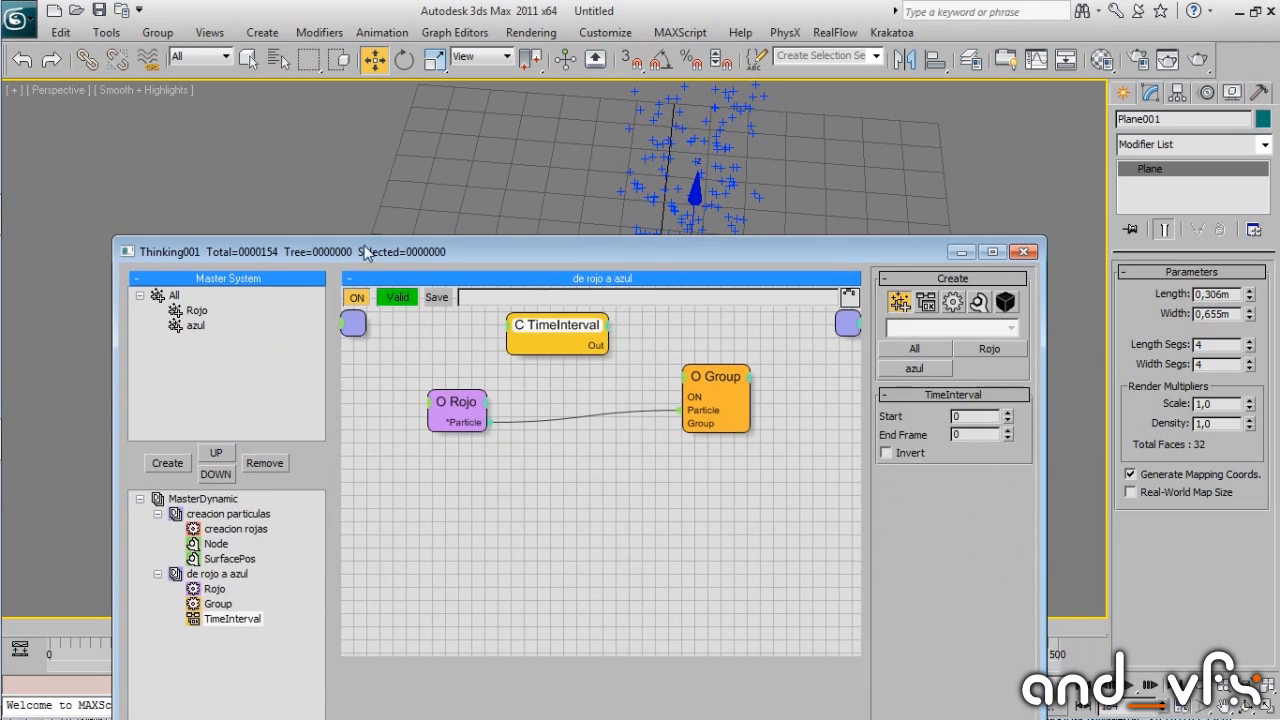
# Set the TimeInterval condition to start at frame 50 and end at frame 100.
pyautogui.moveTo(608, 248); pyautogui.dragTo(612, 708)
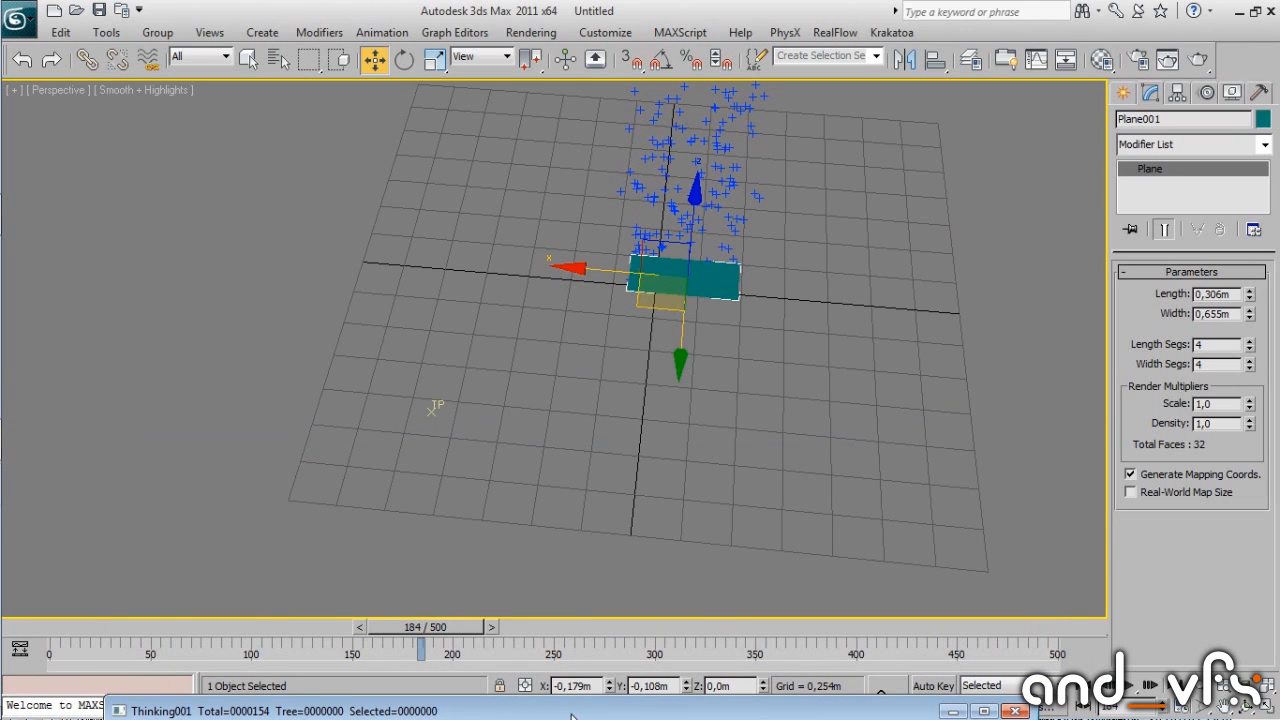
pyautogui.moveTo(572, 716); pyautogui.dragTo(500, 215)
pyautogui.moveTo(495, 278); pyautogui.dragTo(495, 299)
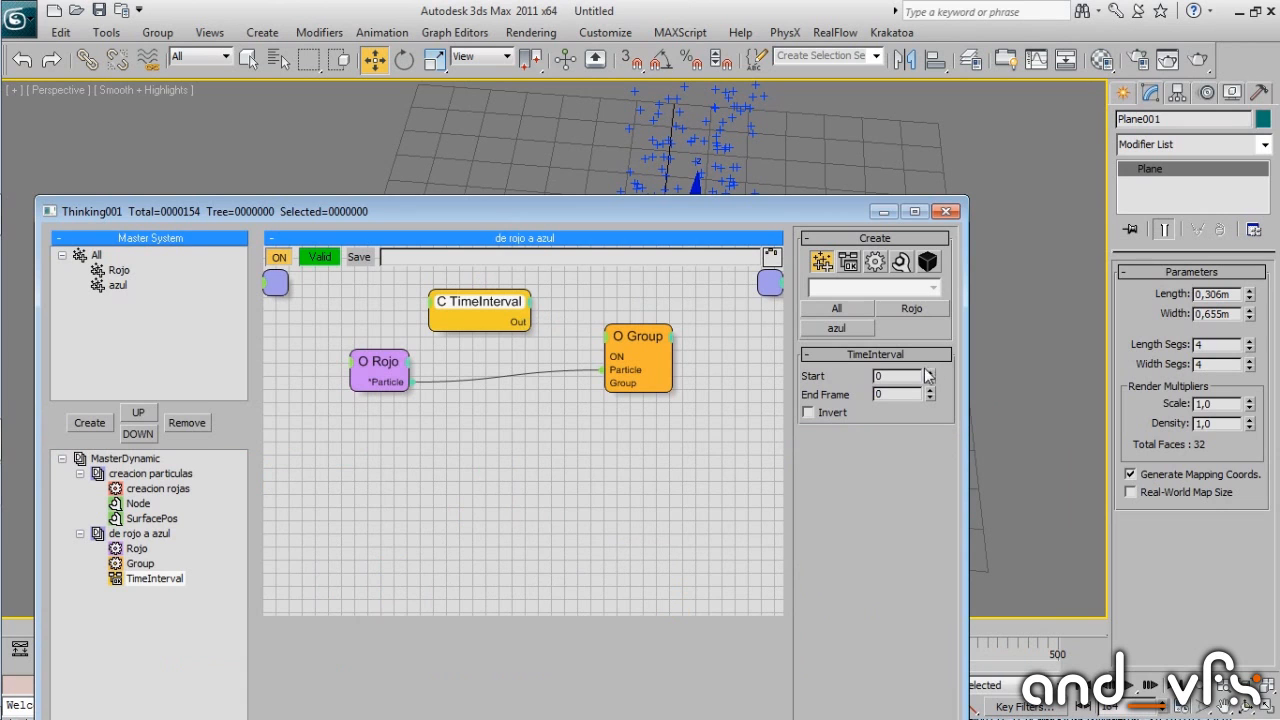
pyautogui.moveTo(908, 372); pyautogui.dragTo(805, 371)
pyautogui.write('50')
pyautogui.moveTo(894, 394); pyautogui.dragTo(779, 370)
pyautogui.write('100')
pyautogui.press('Return')
# Connect the TimeInterval condition's Out to the Group operator's ON input and nudge both nodes apart.
pyautogui.moveTo(526, 322); pyautogui.dragTo(614, 366)
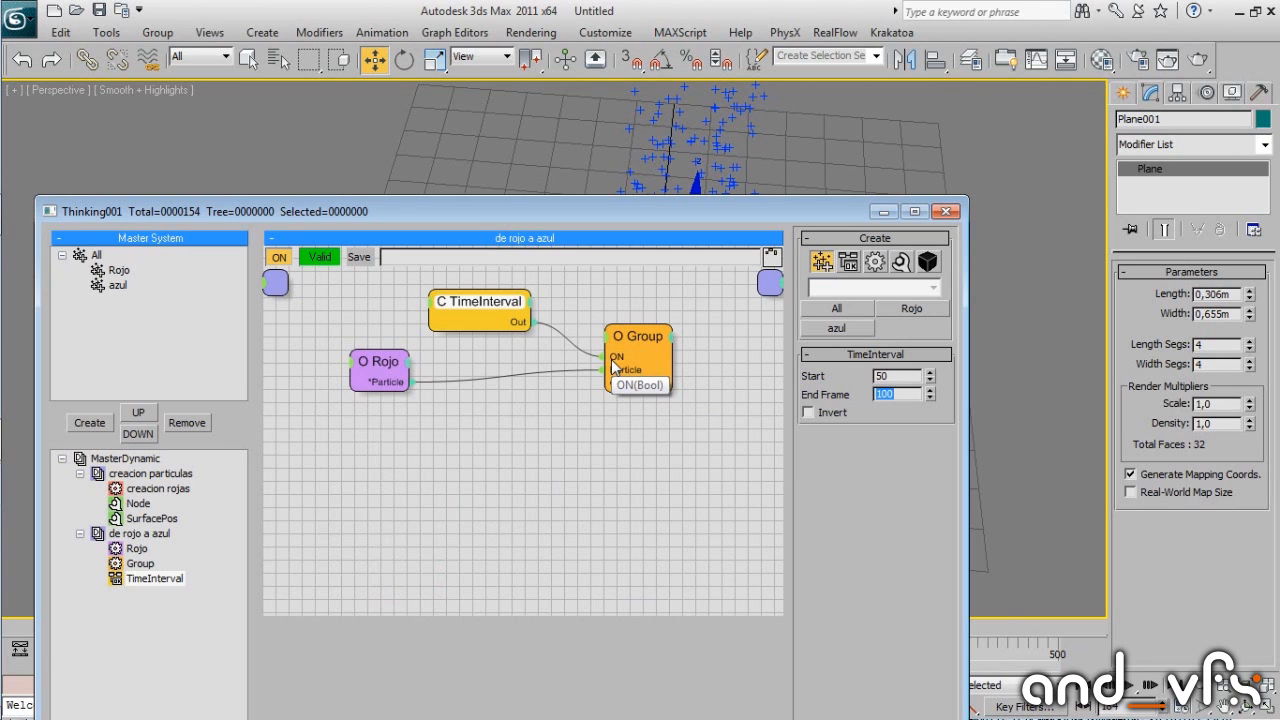
pyautogui.moveTo(501, 302); pyautogui.dragTo(498, 290)
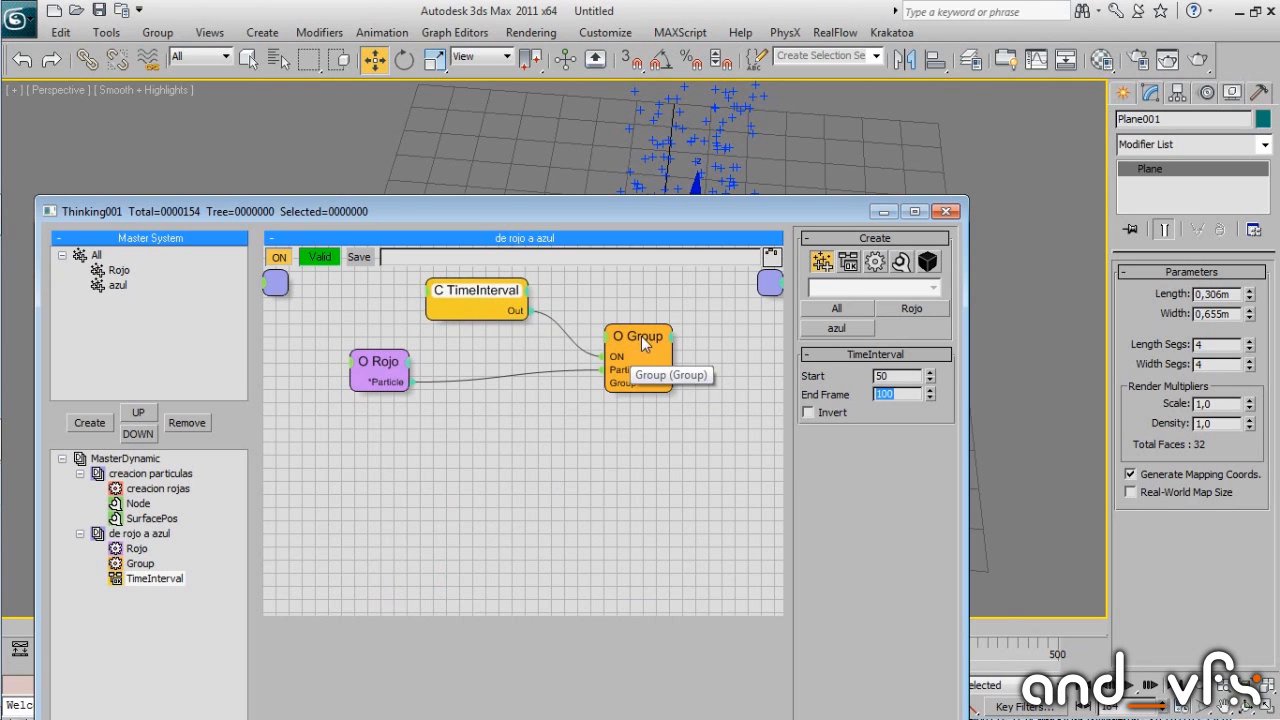
pyautogui.moveTo(643, 344); pyautogui.dragTo(648, 354)
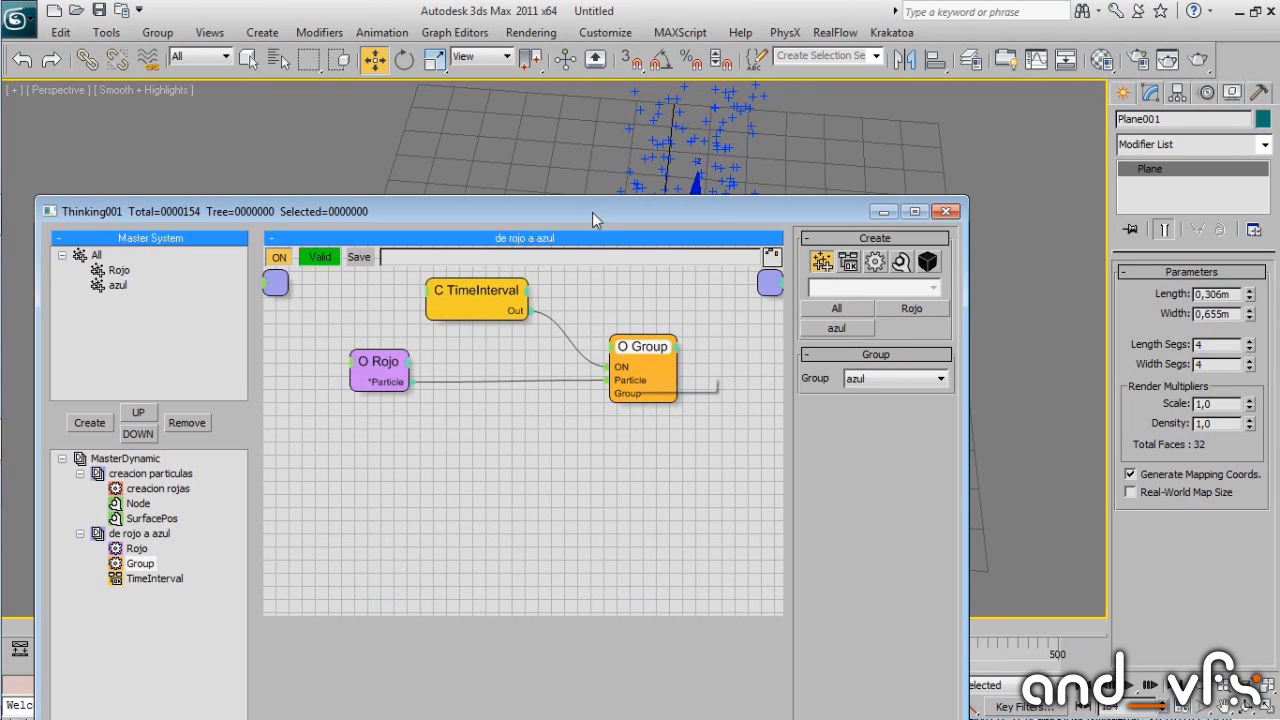
pyautogui.click(505, 289)
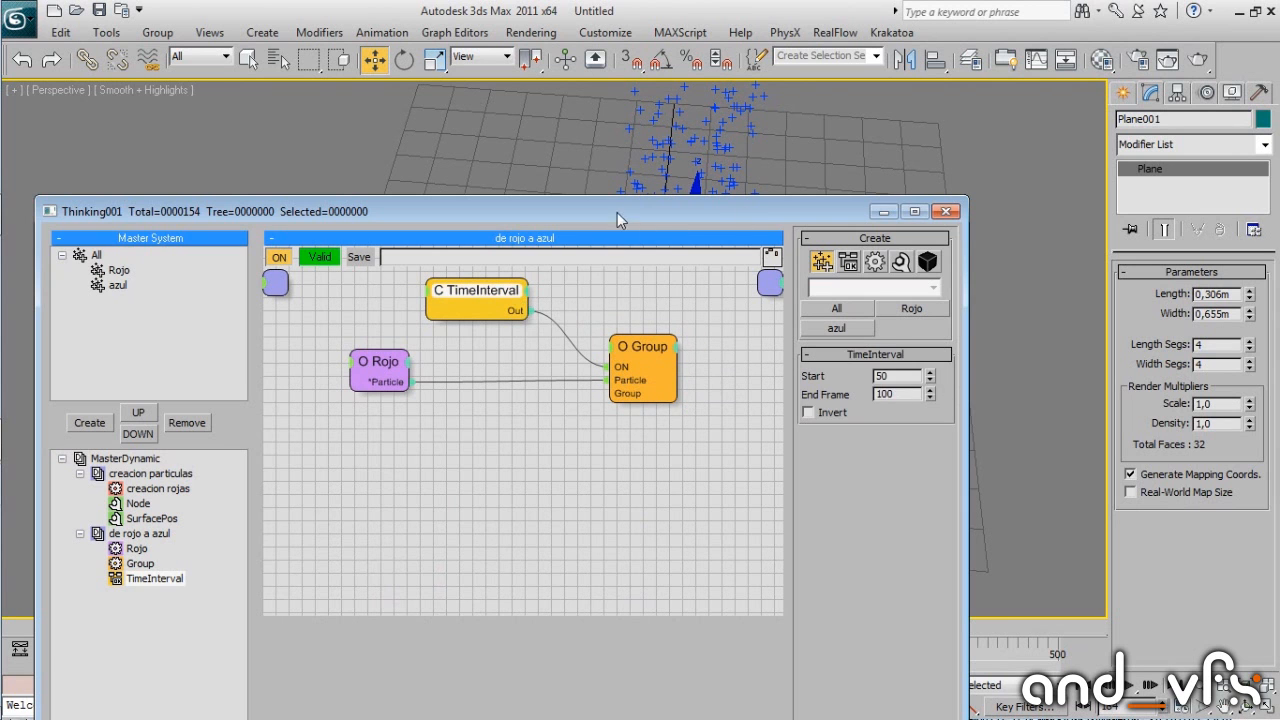
# Rewind the timeline to frame 0, advance to frame 43 and step through to frame 50 to examine the particles' colour.
pyautogui.moveTo(617, 212); pyautogui.dragTo(705, 677)
pyautogui.moveTo(156, 630); pyautogui.dragTo(20, 632)
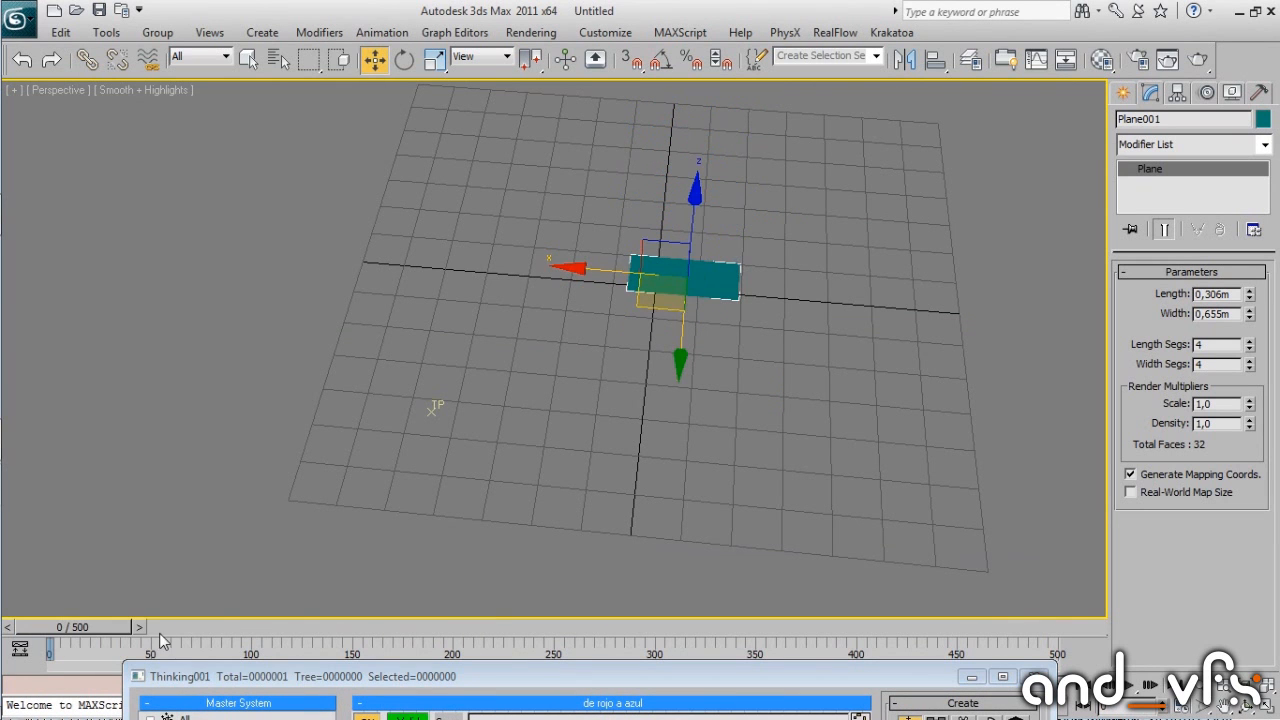
pyautogui.moveTo(108, 638); pyautogui.dragTo(141, 636)
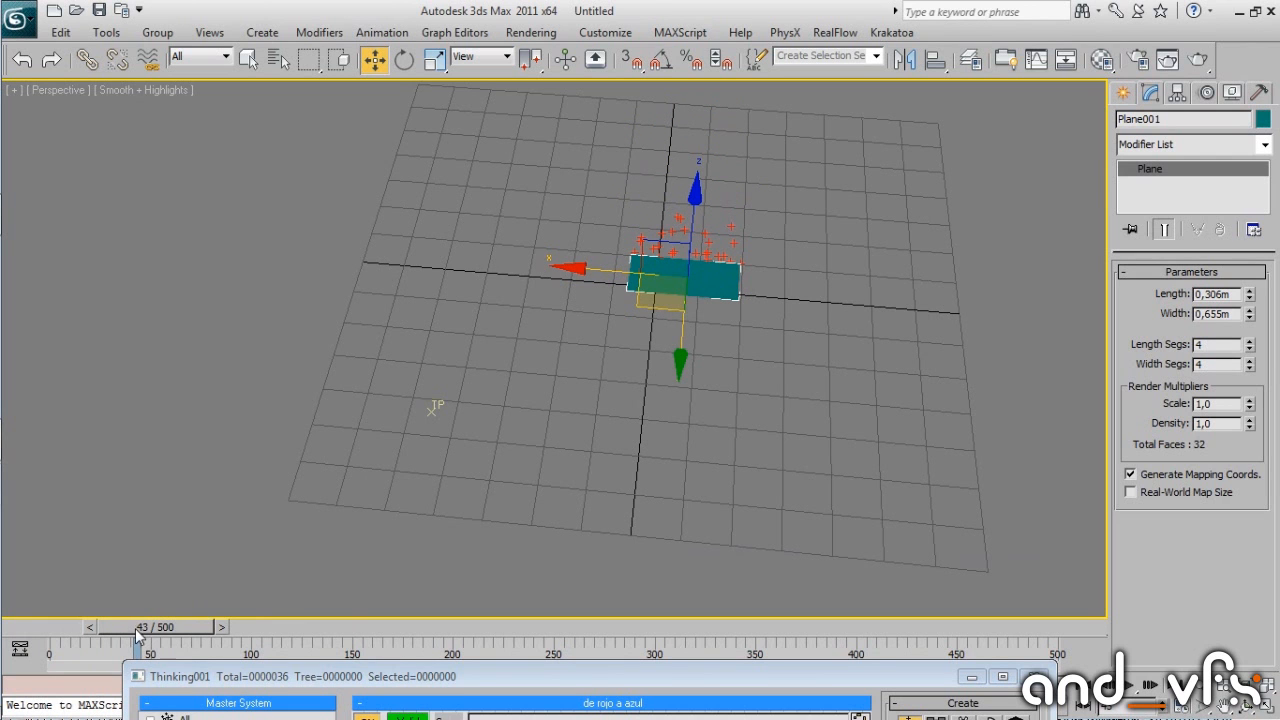
pyautogui.keyDown('alt'); pyautogui.moveTo(619, 425); pyautogui.dragTo(655, 373, button='middle'); pyautogui.keyUp('alt')
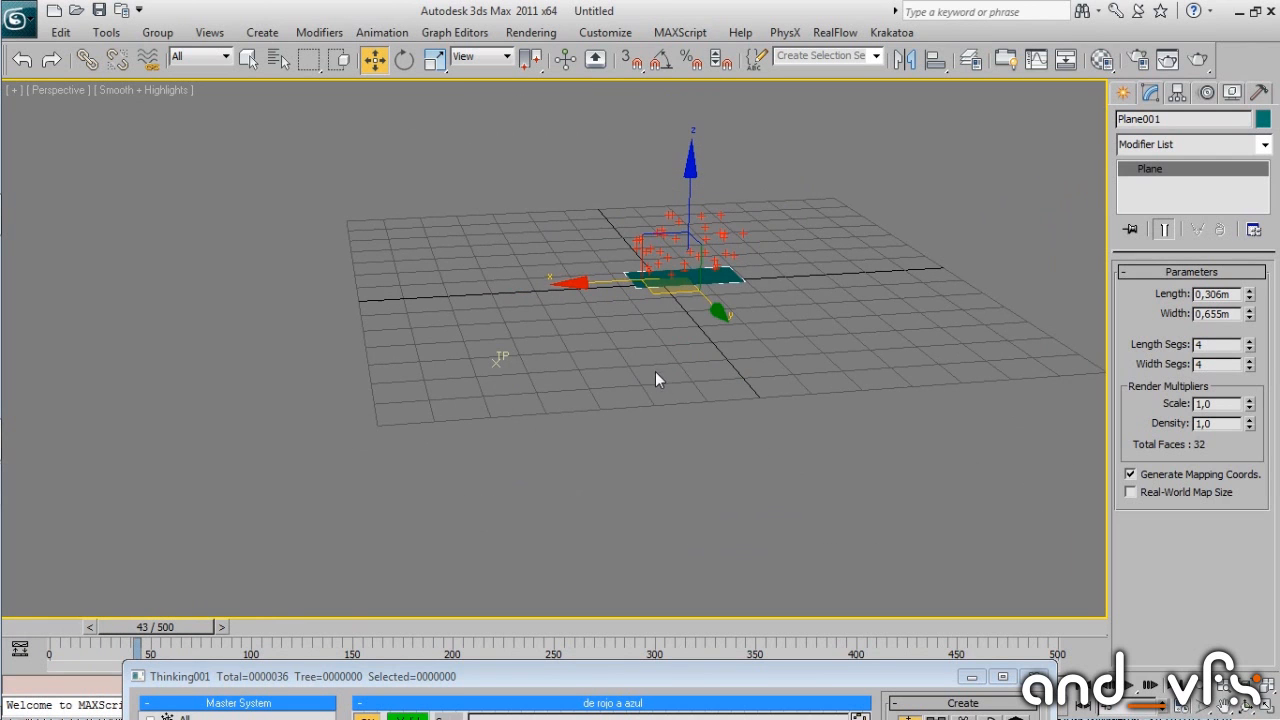
pyautogui.click(222, 627)
pyautogui.click(224, 627)
pyautogui.click(226, 627)
pyautogui.click(228, 627)
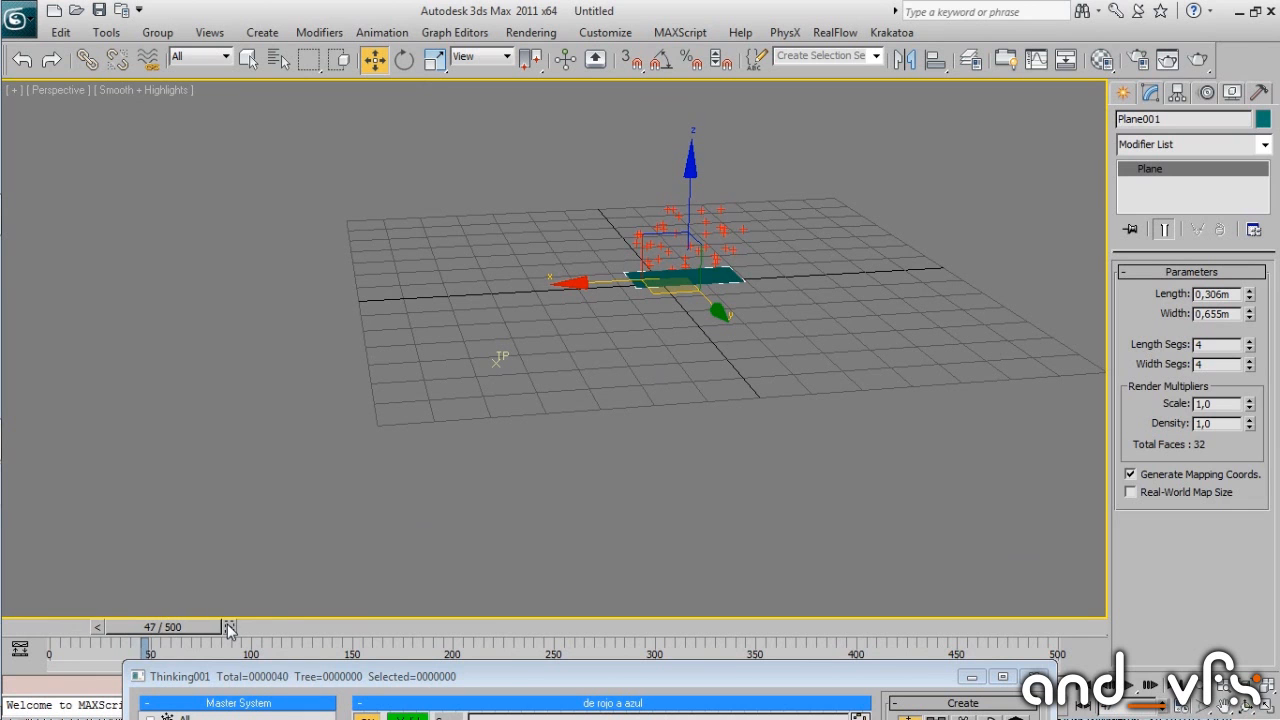
pyautogui.click(230, 627)
pyautogui.click(232, 627)
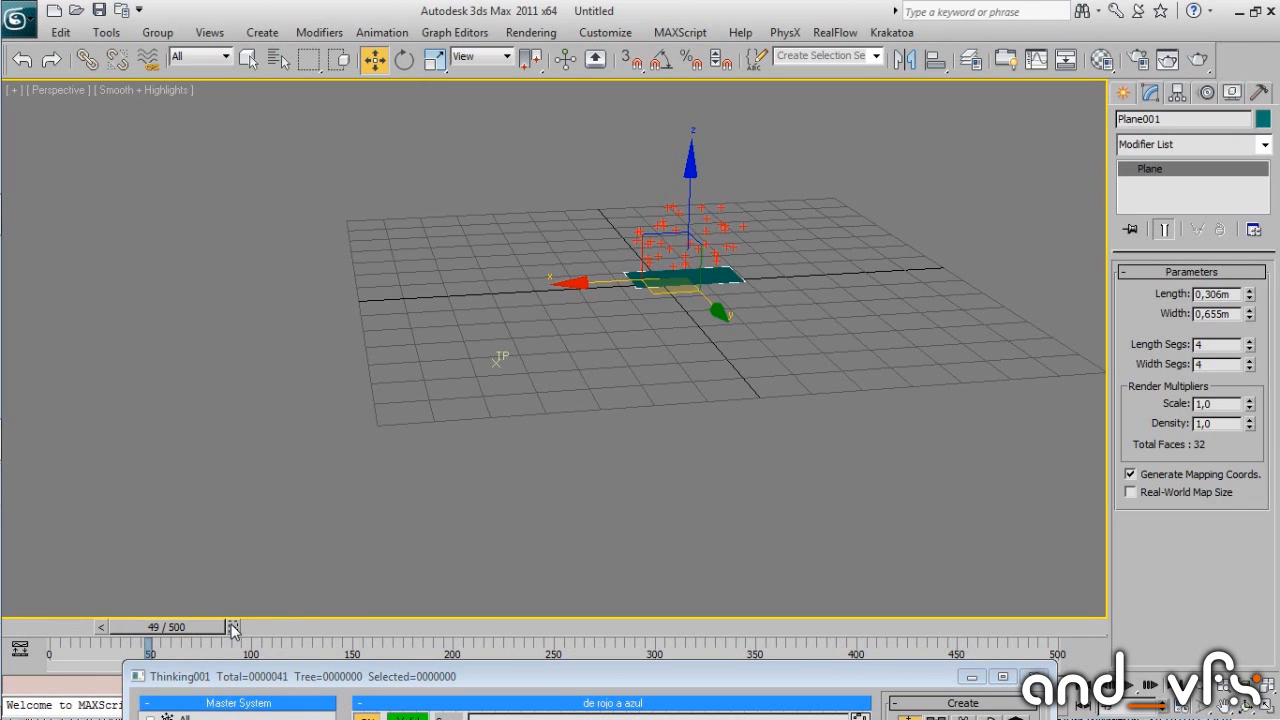
pyautogui.click(233, 627)
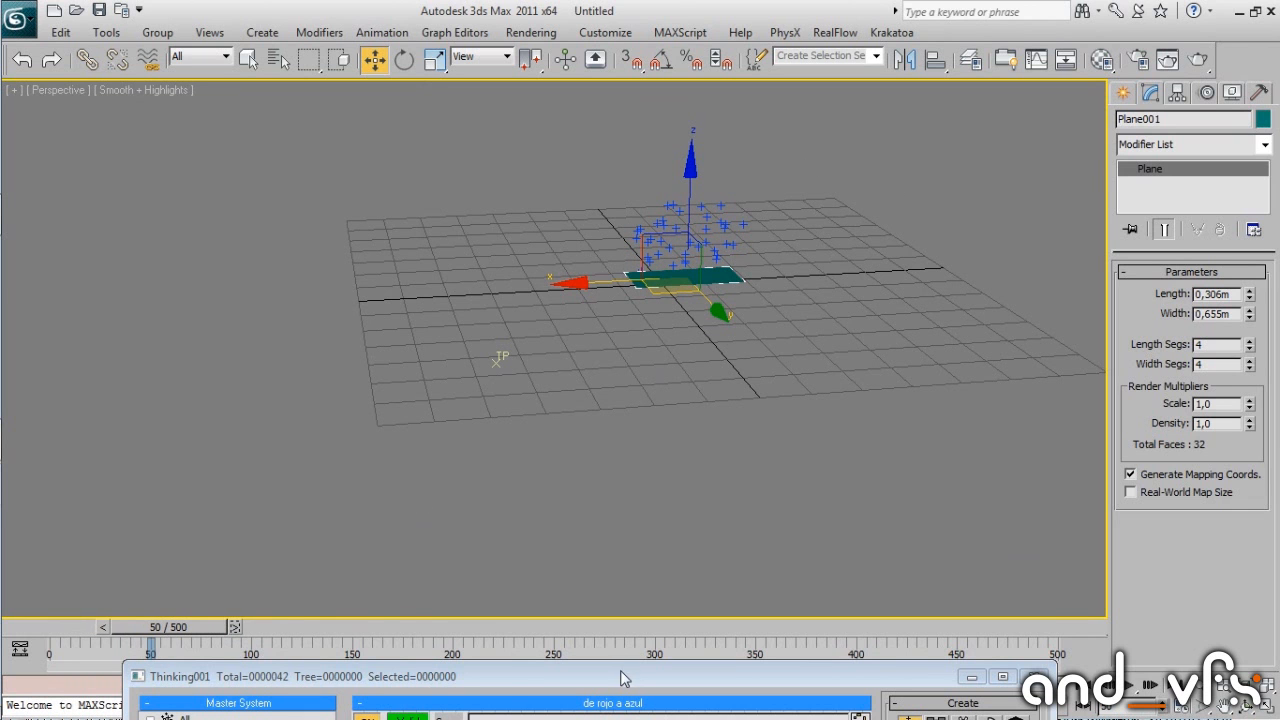
# Set the TimeInterval condition's start frame to 100.
pyautogui.moveTo(626, 676); pyautogui.dragTo(622, 201)
pyautogui.moveTo(560, 300); pyautogui.dragTo(582, 296)
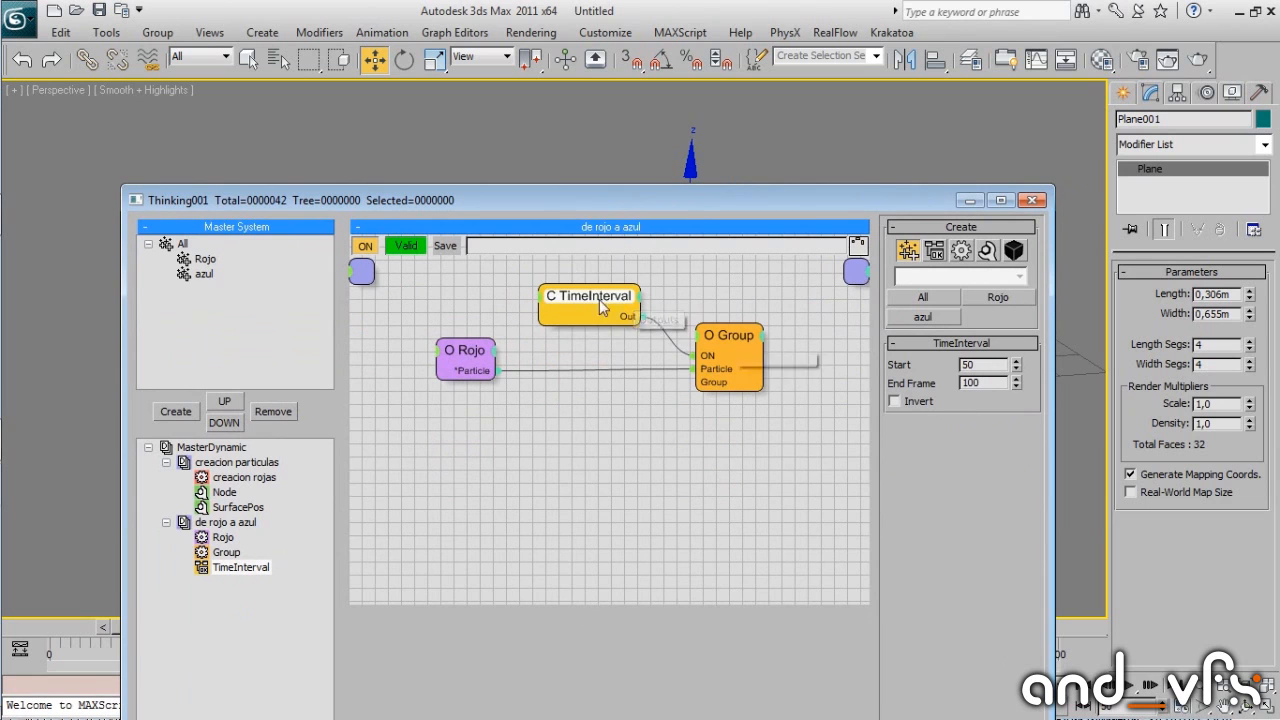
pyautogui.doubleClick(966, 365)
pyautogui.write('100')
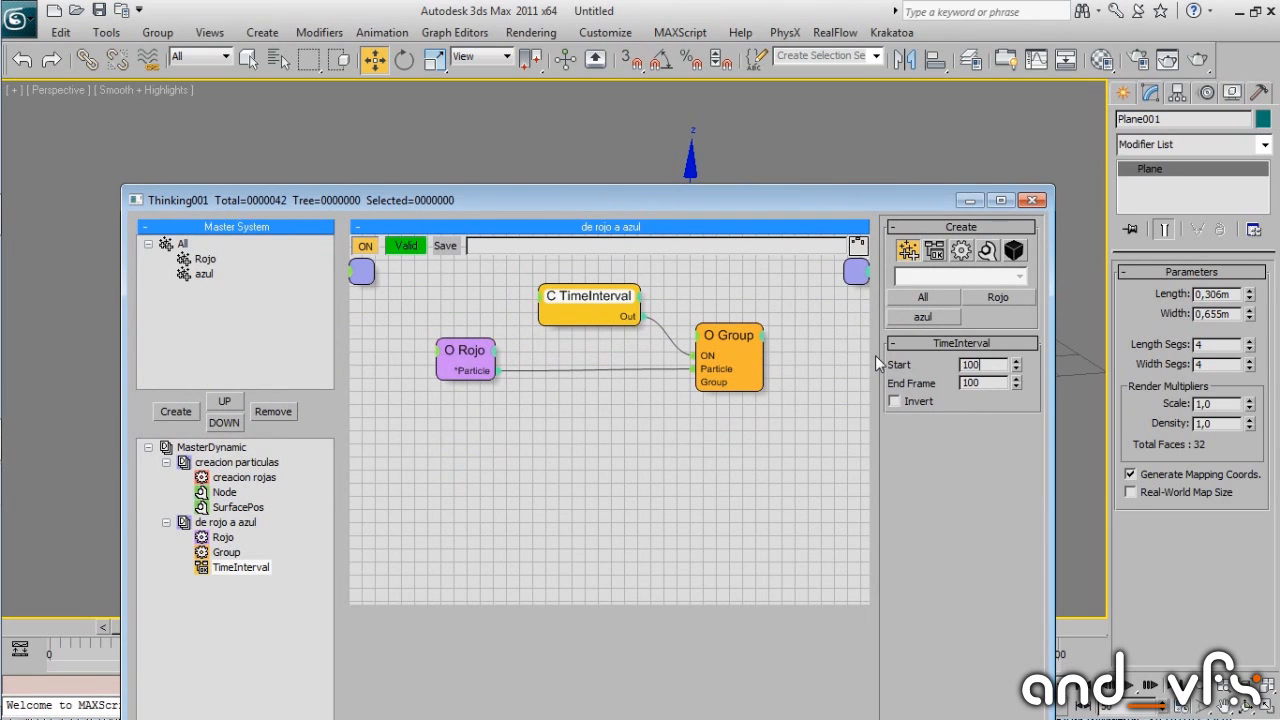
pyautogui.press('Return')
# Scrub the timeline from frame 50 past frame 100 to examine the particles' colour.
pyautogui.moveTo(728, 196); pyautogui.dragTo(732, 676)
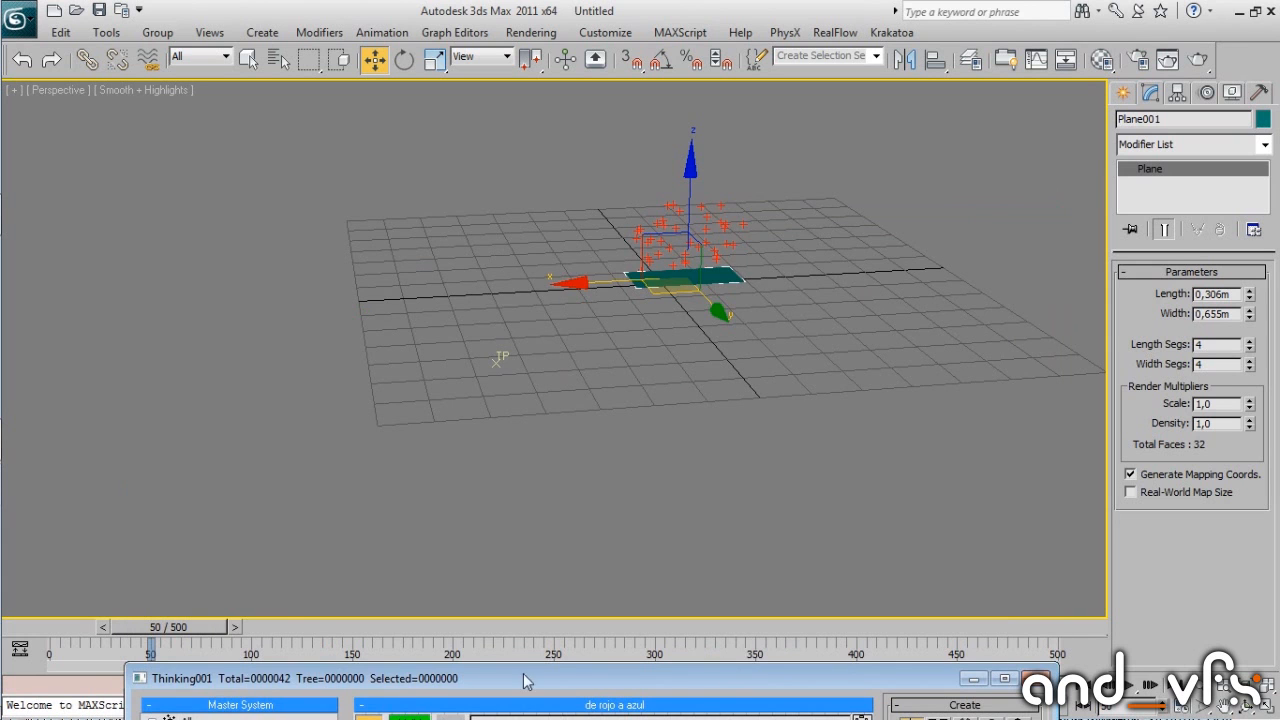
pyautogui.moveTo(201, 627); pyautogui.dragTo(300, 632)
pyautogui.press('w')
# Space out the de rojo a azul graph by moving the Group operator farther from the Rojo and TimeInterval nodes.
pyautogui.moveTo(503, 678); pyautogui.dragTo(599, 145)
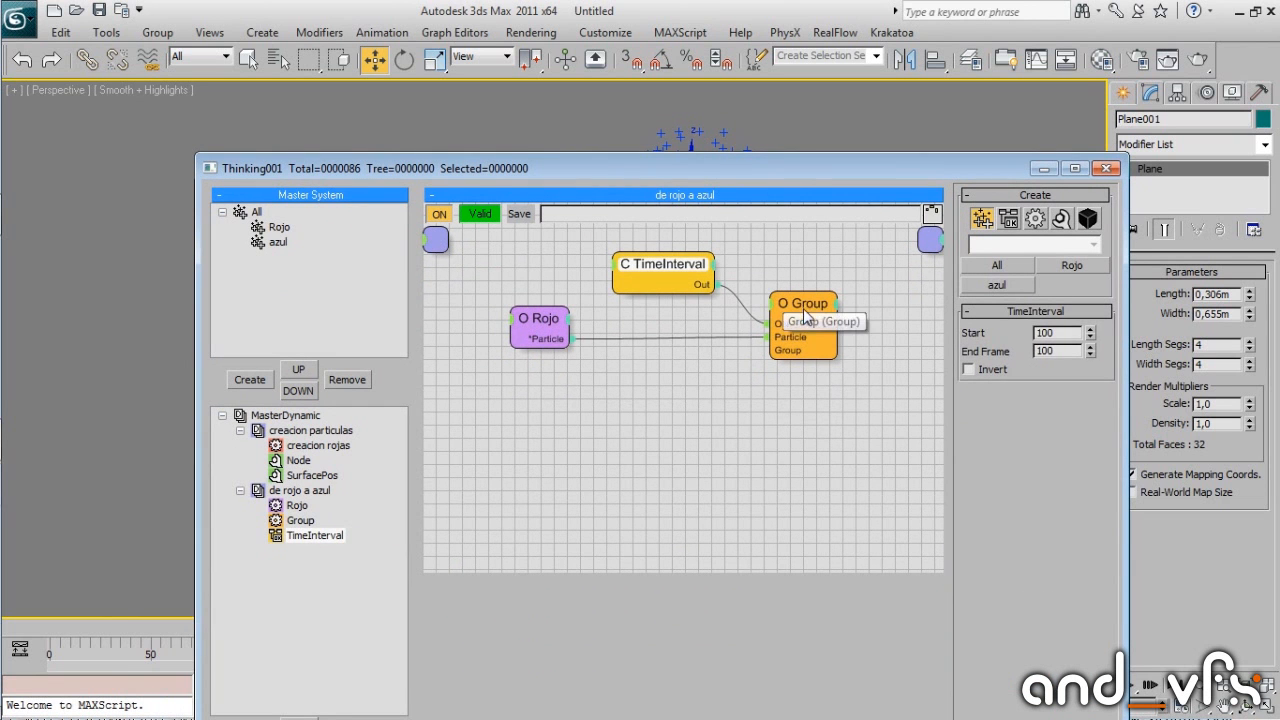
pyautogui.moveTo(813, 308); pyautogui.dragTo(889, 324)
pyautogui.moveTo(680, 268)
pyautogui.mouseDown()
pyautogui.moveTo(710, 268)
pyautogui.moveTo(697, 302)
pyautogui.moveTo(697, 258)
pyautogui.mouseUp()
pyautogui.moveTo(684, 162); pyautogui.dragTo(709, 272)
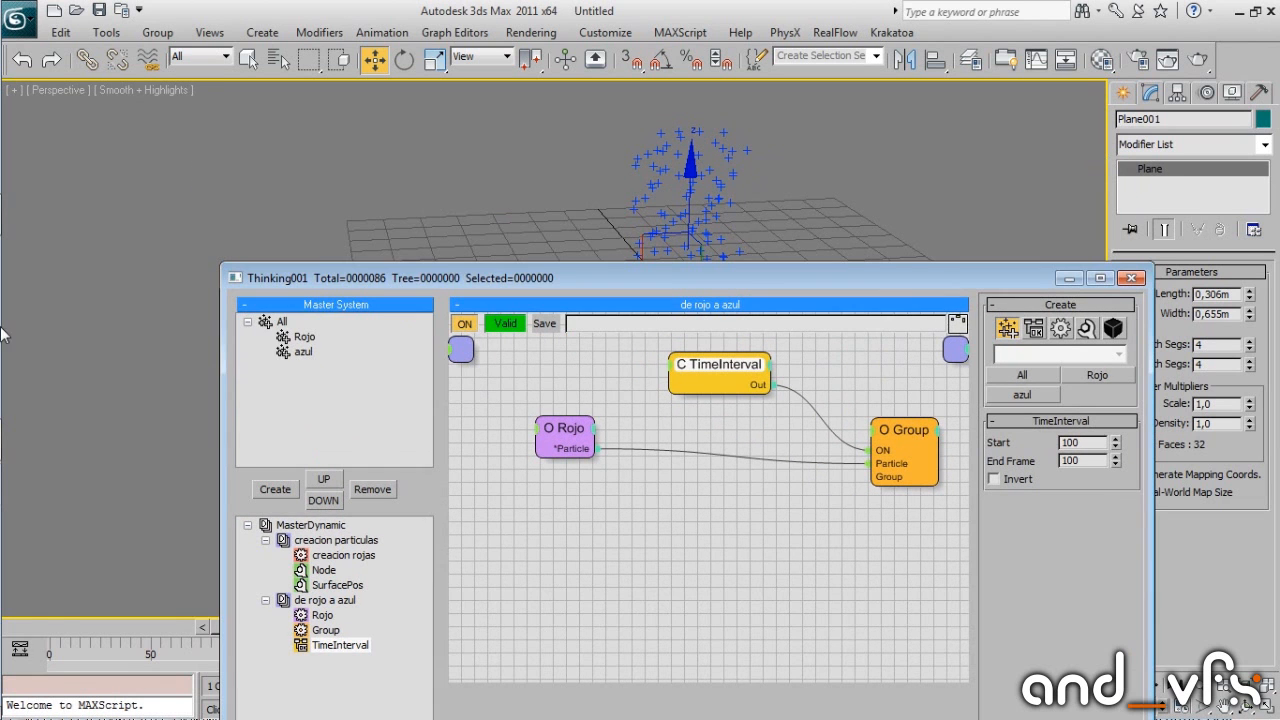
# Switch to the Google Docs outline in Chrome and highlight the line about passing from one group to another using conditions.
pyautogui.moveTo(28, 390)
pyautogui.click(30, 215)
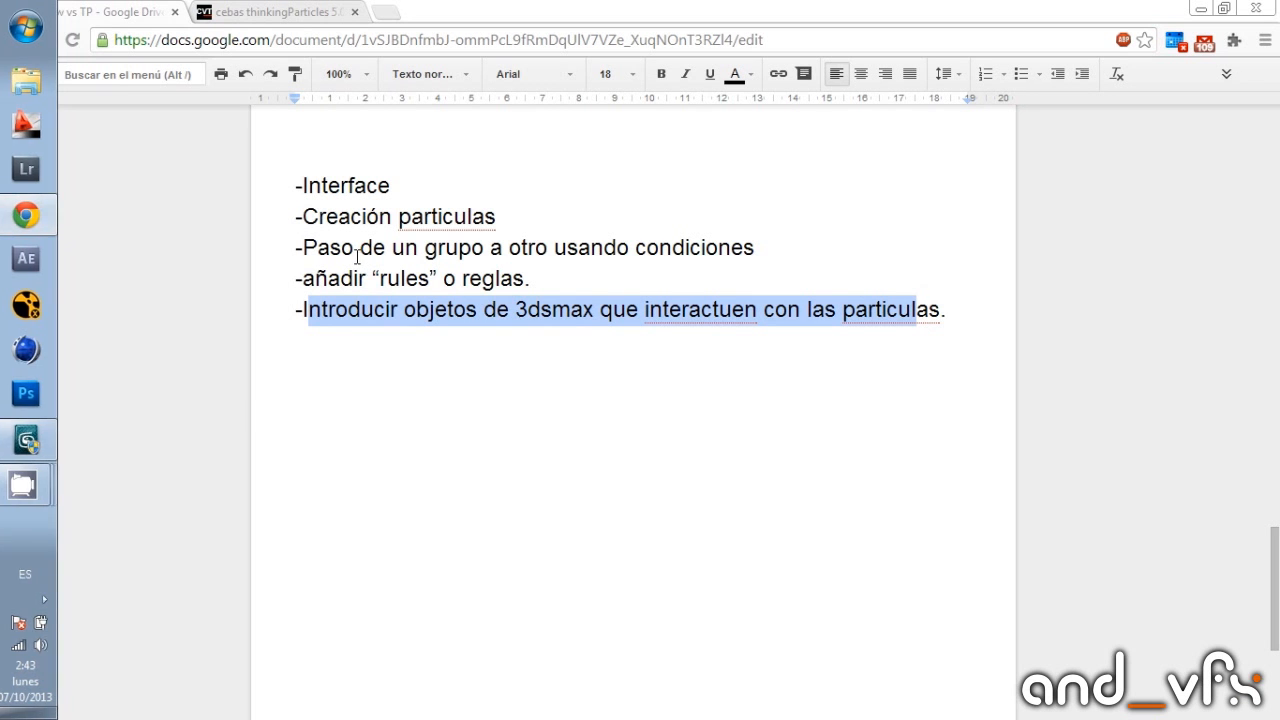
pyautogui.moveTo(355, 252); pyautogui.dragTo(762, 250)
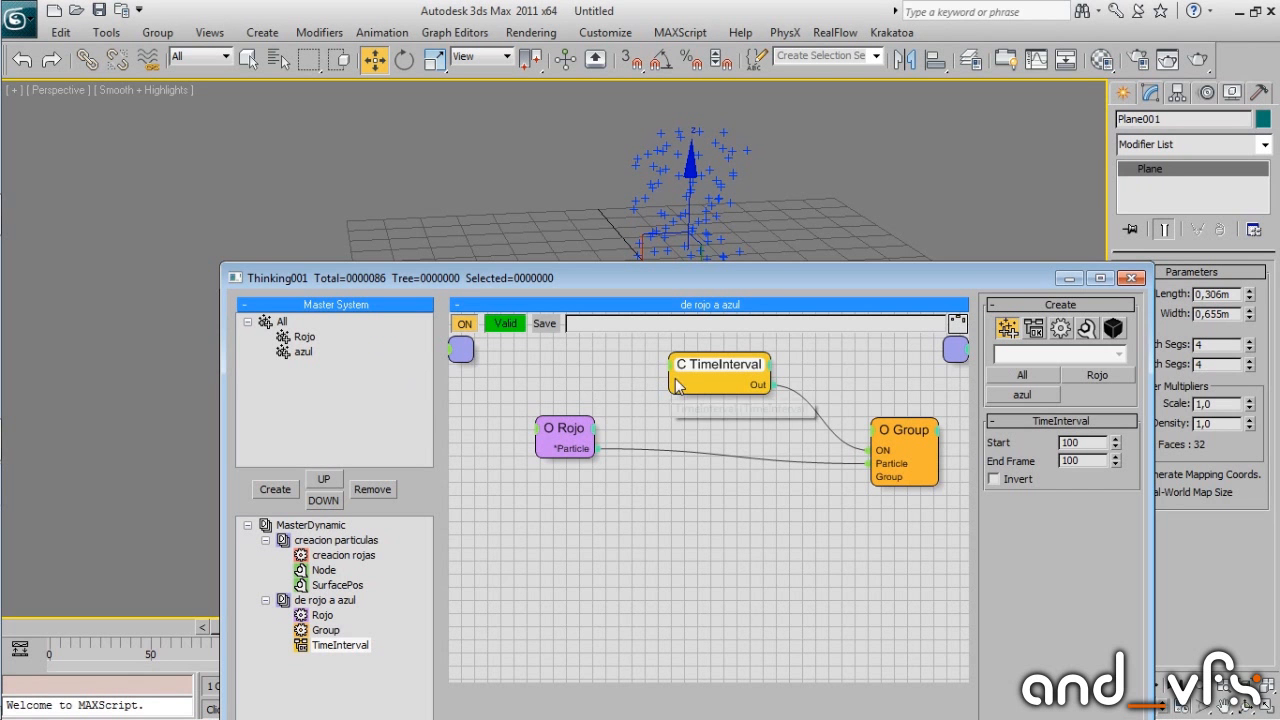
# Back in 3ds Max, move the Rojo node lower in the graph and shift TimeInterval closer above it.
pyautogui.moveTo(583, 425); pyautogui.dragTo(545, 505)
pyautogui.click(724, 368)
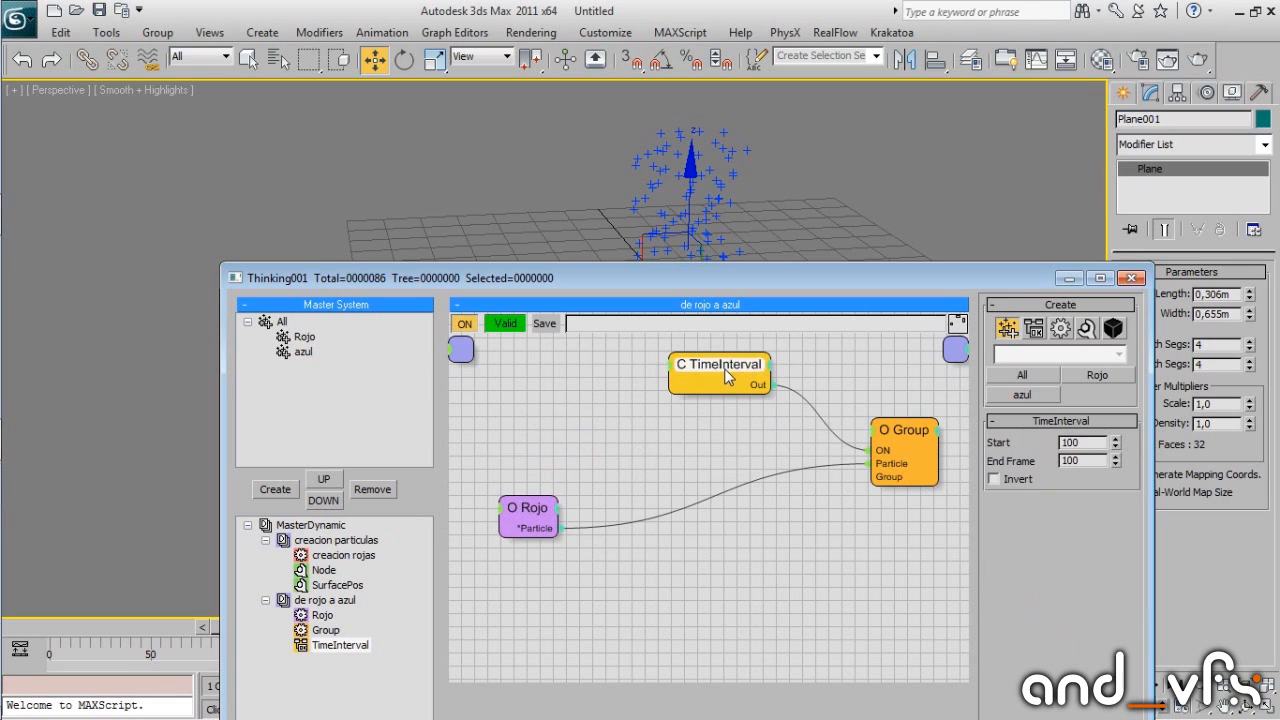
pyautogui.moveTo(724, 368); pyautogui.dragTo(659, 400)
# Remove the TimeInterval condition from the de rojo a azul graph.
pyautogui.moveTo(708, 279); pyautogui.dragTo(648, 446)
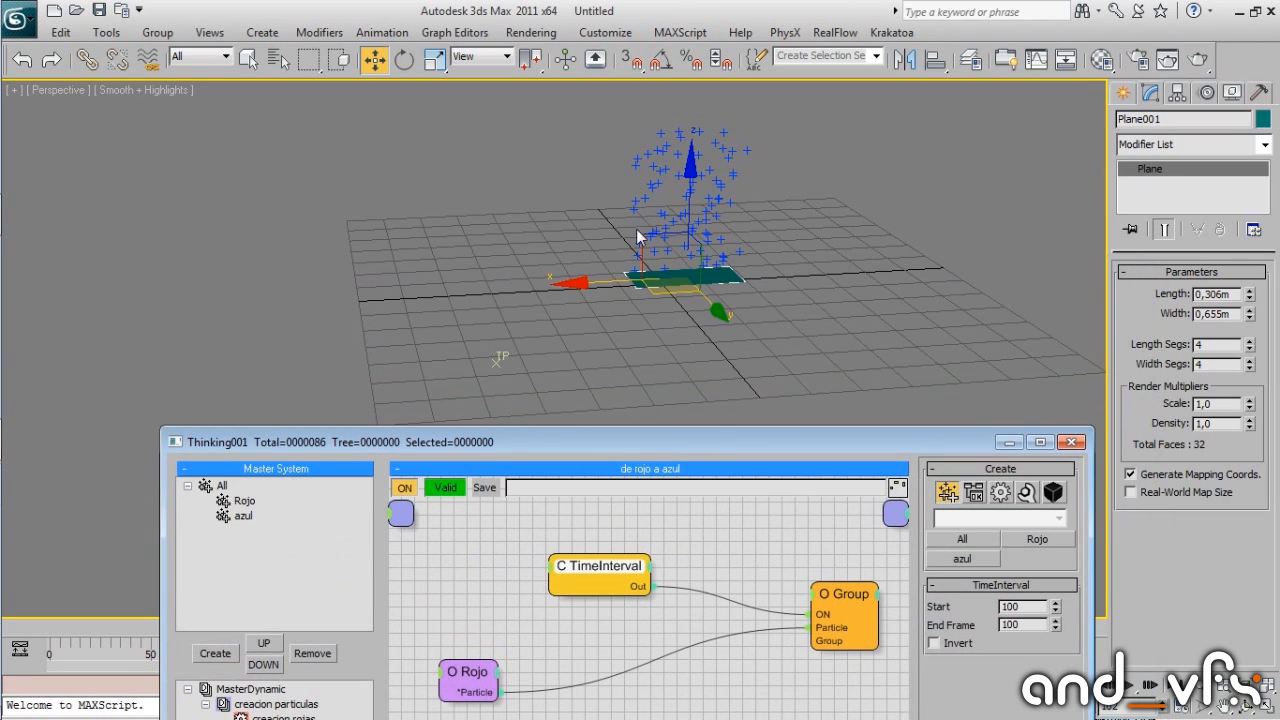
pyautogui.moveTo(993, 202); pyautogui.dragTo(960, 259, button='middle')
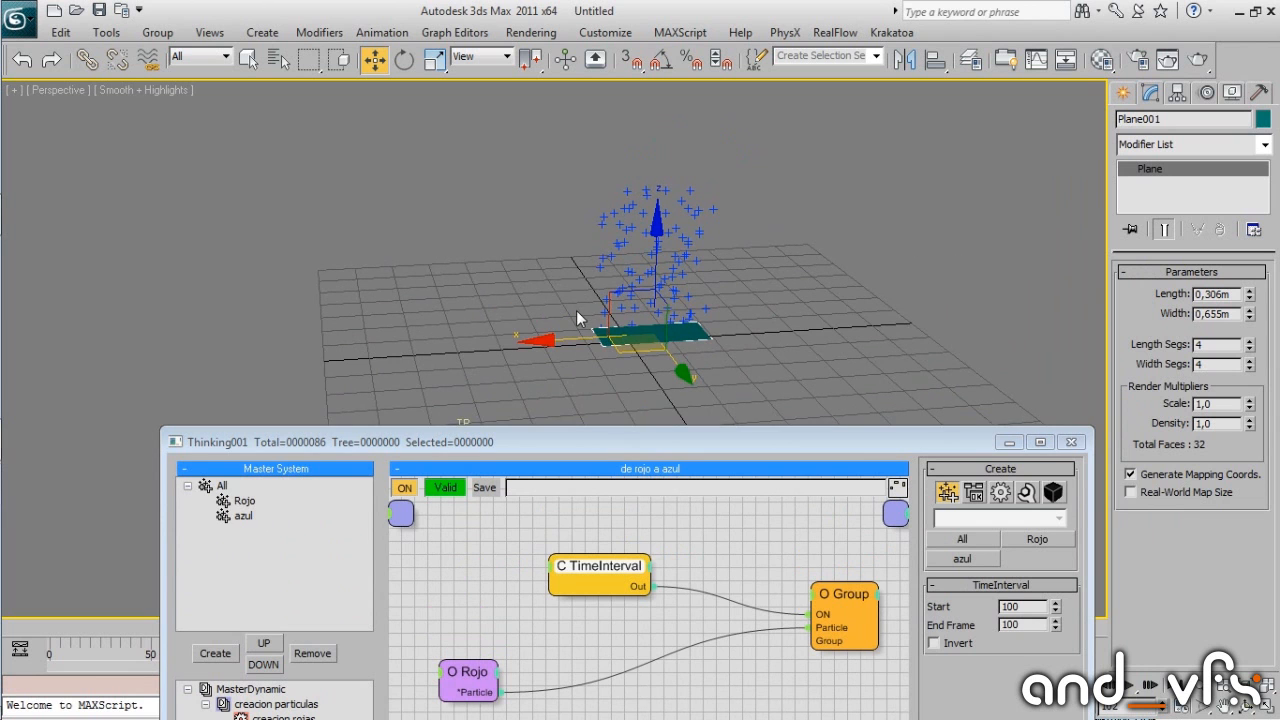
pyautogui.rightClick(583, 556)
pyautogui.click(555, 400)
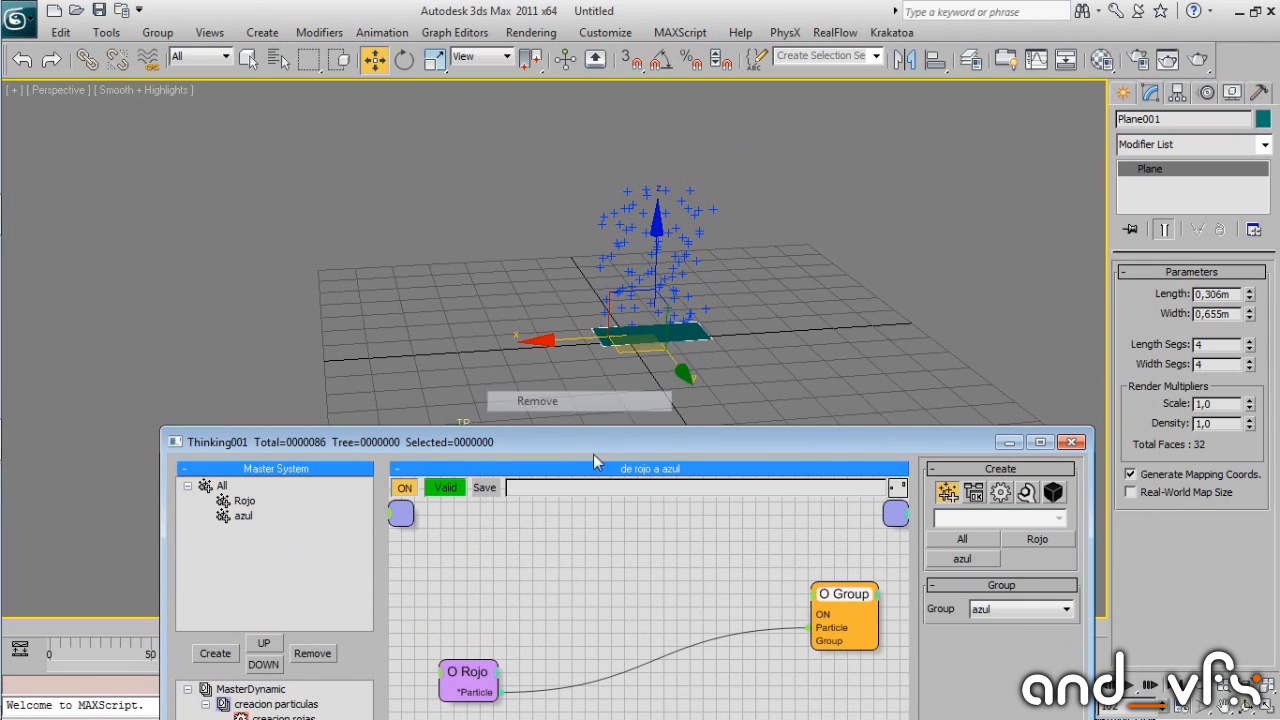
# Deselect the plane, search for the Sphere primitive and create a small sphere in the viewport.
pyautogui.moveTo(681, 443); pyautogui.dragTo(655, 521)
pyautogui.click(871, 380)
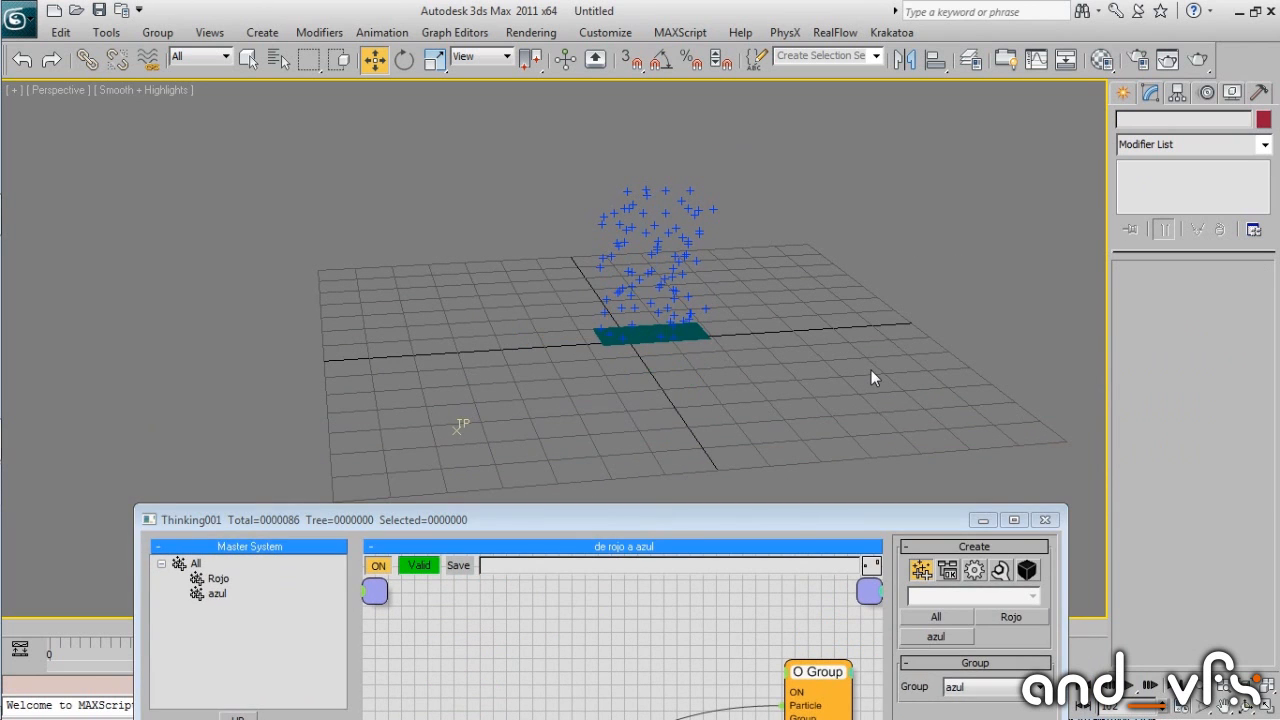
pyautogui.click(871, 372)
pyautogui.write('sphere')
pyautogui.press('Return')
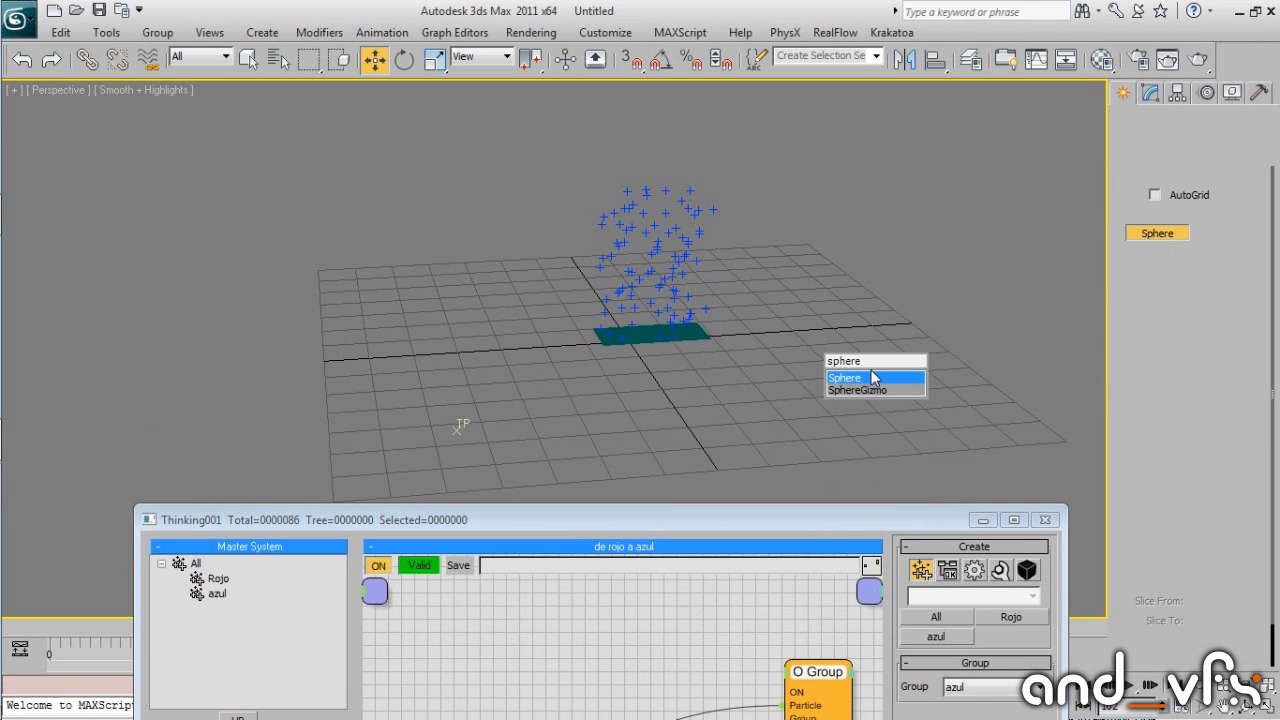
pyautogui.moveTo(787, 339); pyautogui.dragTo(656, 91)
# Move the sphere so it sits above the top of the particle stream.
pyautogui.press('w')
pyautogui.keyDown('alt'); pyautogui.moveTo(672, 183); pyautogui.dragTo(666, 151, button='middle'); pyautogui.keyUp('alt')
pyautogui.moveTo(648, 149); pyautogui.dragTo(675, 133)
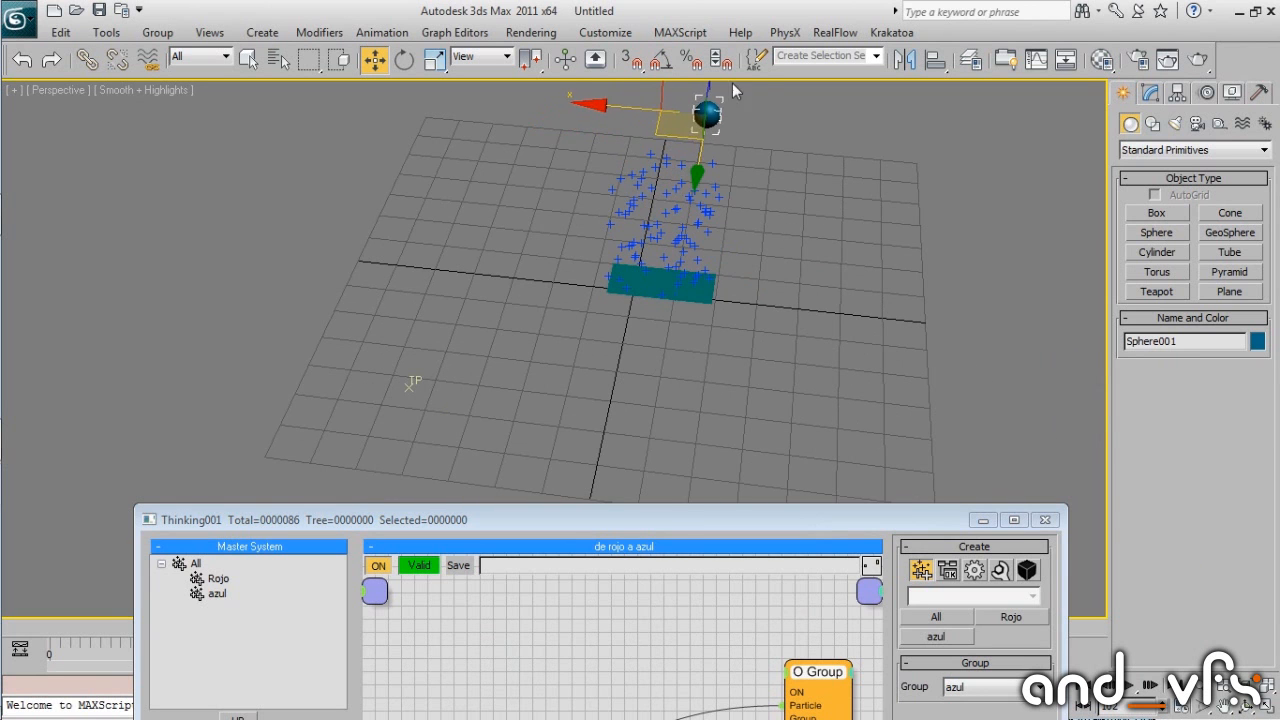
pyautogui.keyDown('alt'); pyautogui.moveTo(752, 261); pyautogui.dragTo(786, 209, button='middle'); pyautogui.keyUp('alt')
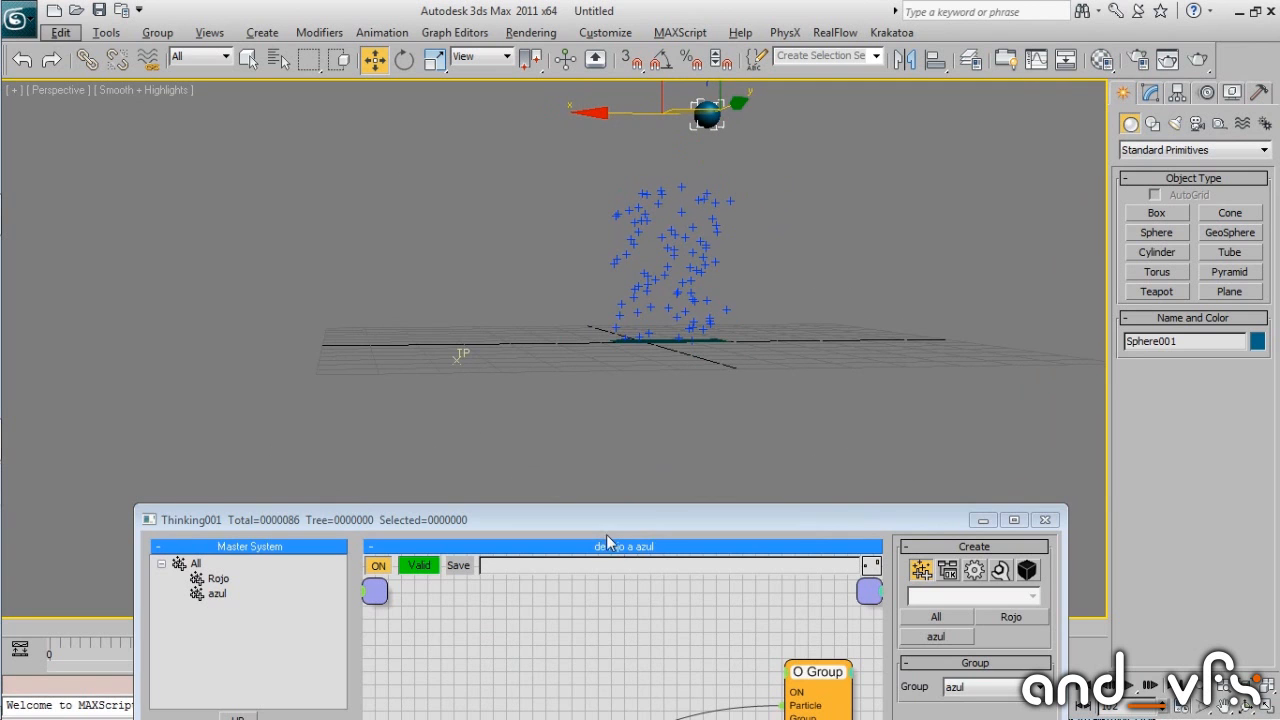
# Add a standard Distance condition and place it above and between the Rojo and Group nodes.
pyautogui.moveTo(594, 528); pyautogui.dragTo(640, 425)
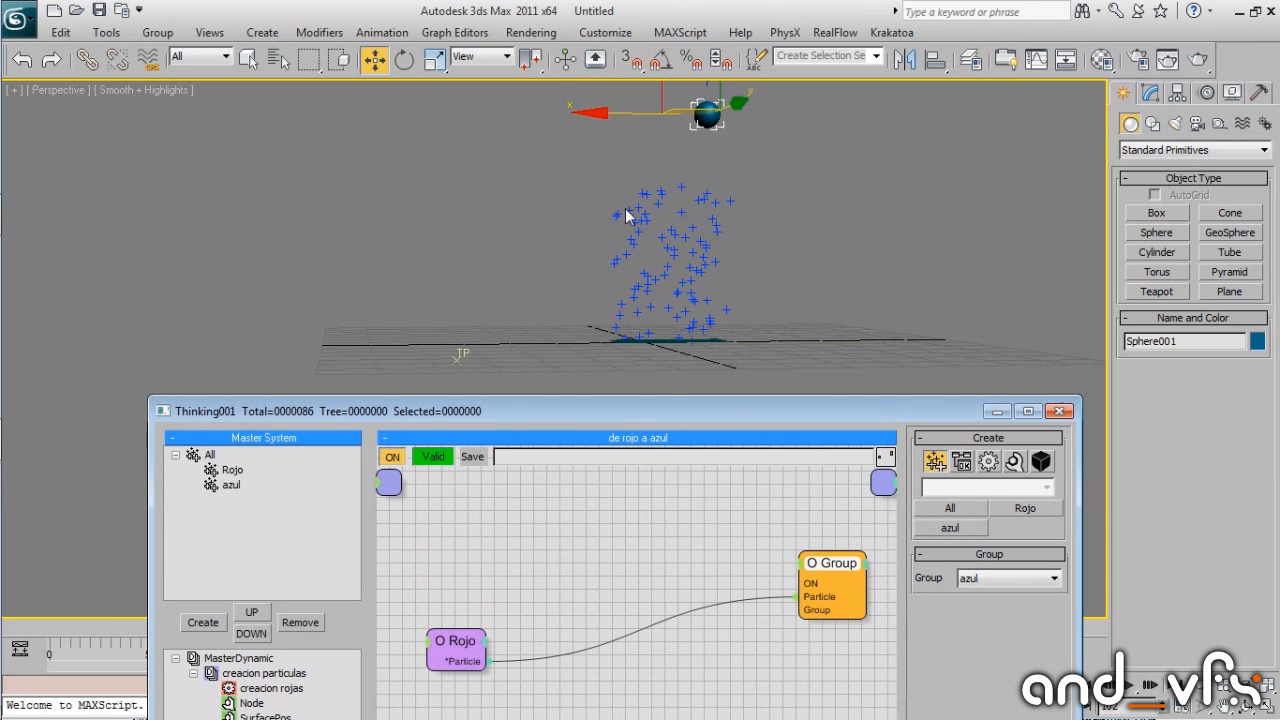
pyautogui.rightClick(606, 527)
pyautogui.moveTo(563, 337)
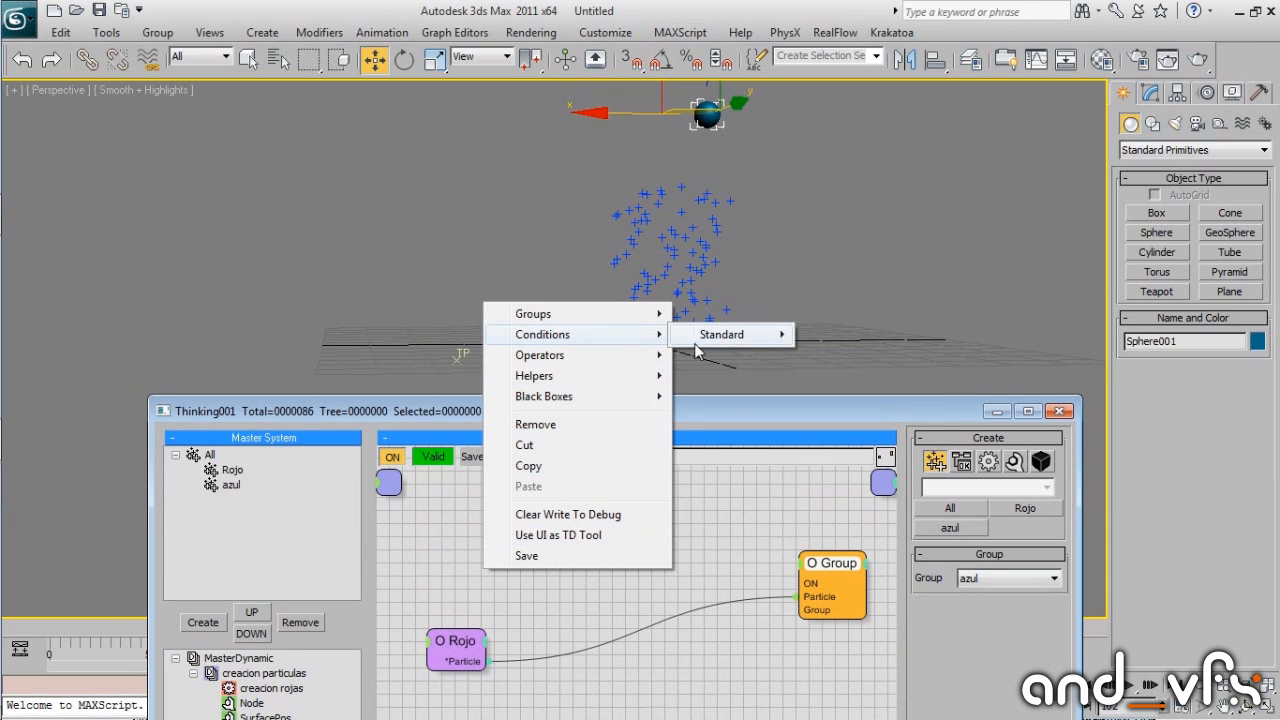
pyautogui.moveTo(722, 337)
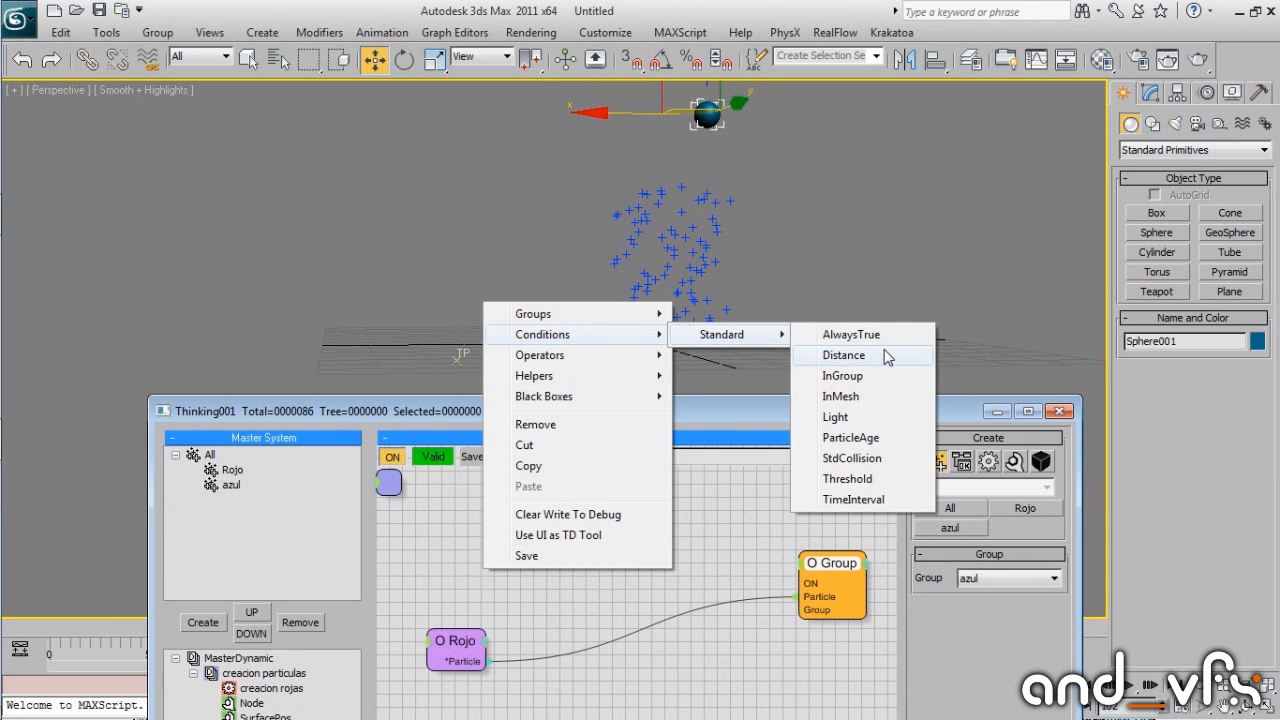
pyautogui.click(887, 358)
pyautogui.moveTo(641, 585); pyautogui.dragTo(625, 487)
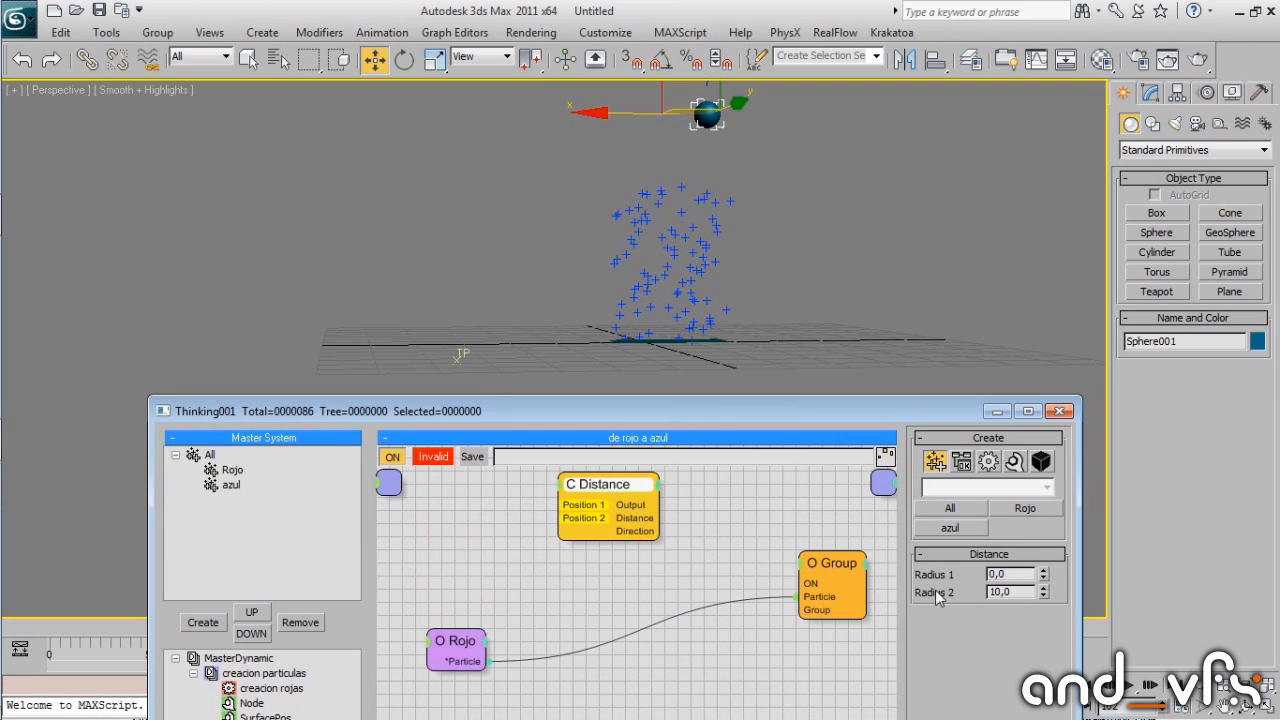
# Try out wires from the Distance condition's outputs and Position 1 input, and shift the node closer to the Group operator.
pyautogui.moveTo(657, 518); pyautogui.dragTo(795, 538)
pyautogui.moveTo(659, 531); pyautogui.dragTo(740, 567)
pyautogui.moveTo(639, 484); pyautogui.dragTo(721, 497)
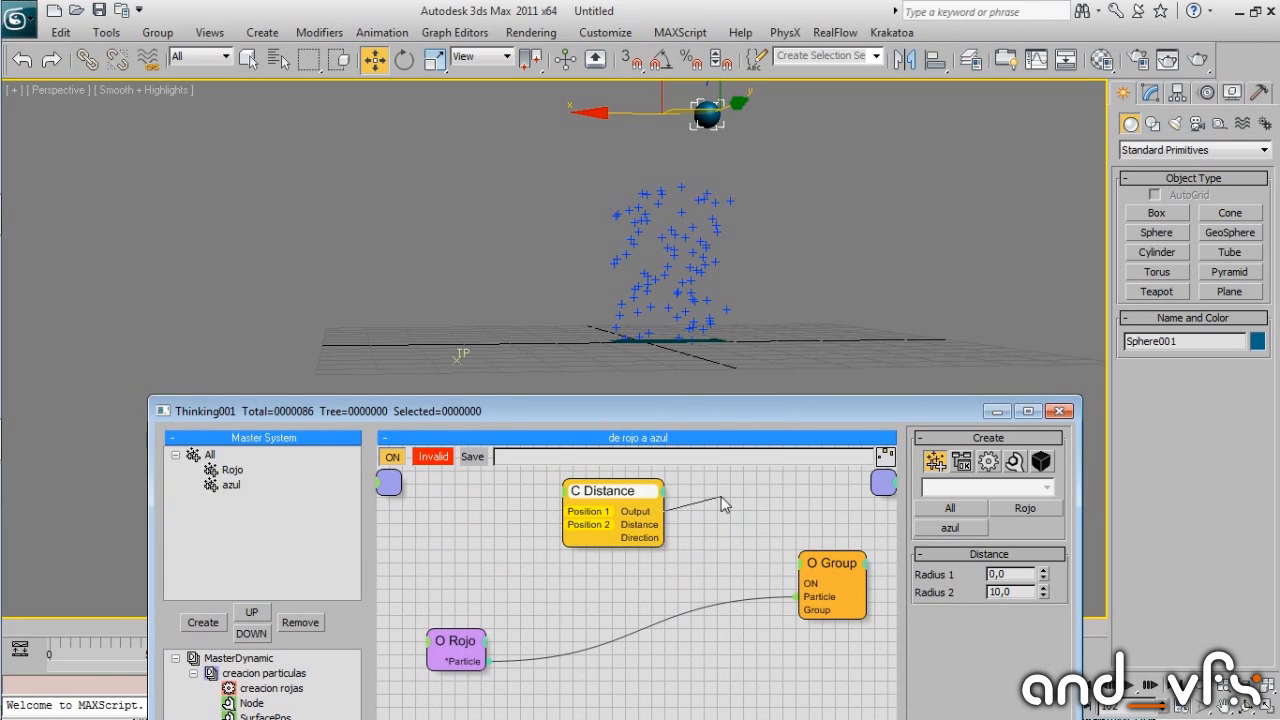
pyautogui.moveTo(726, 542); pyautogui.dragTo(795, 548)
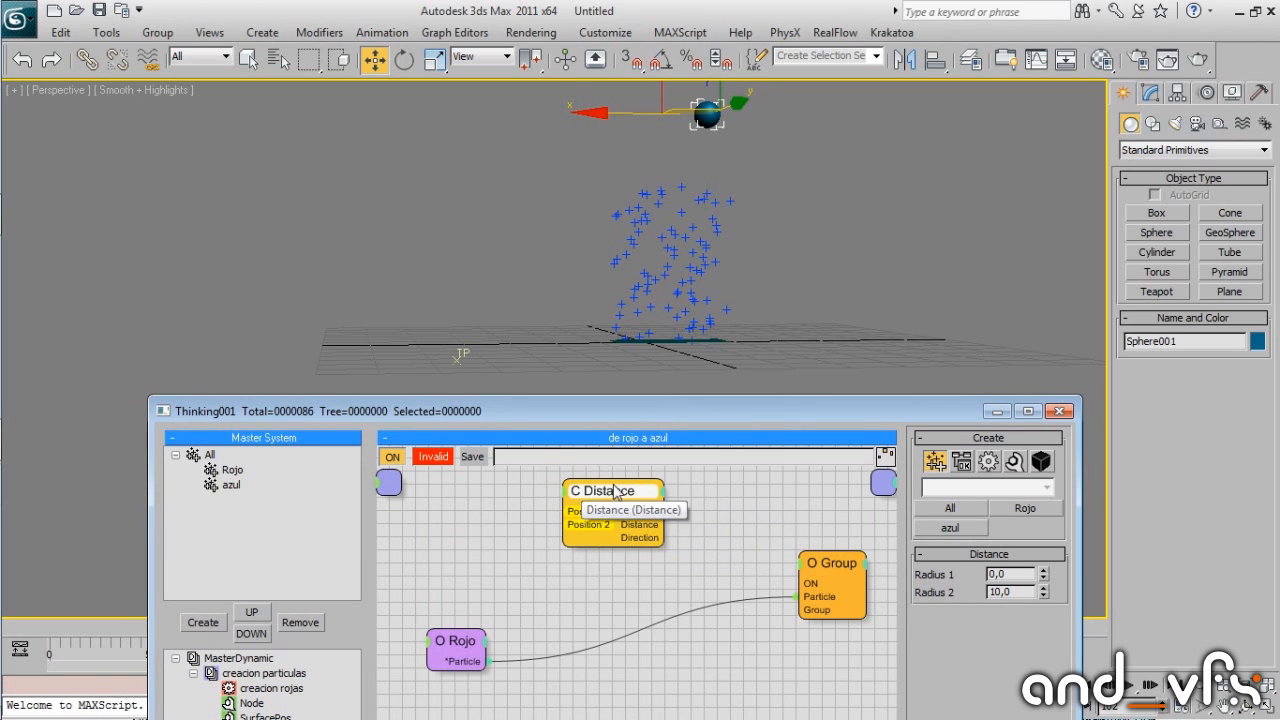
pyautogui.moveTo(605, 490); pyautogui.dragTo(577, 526)
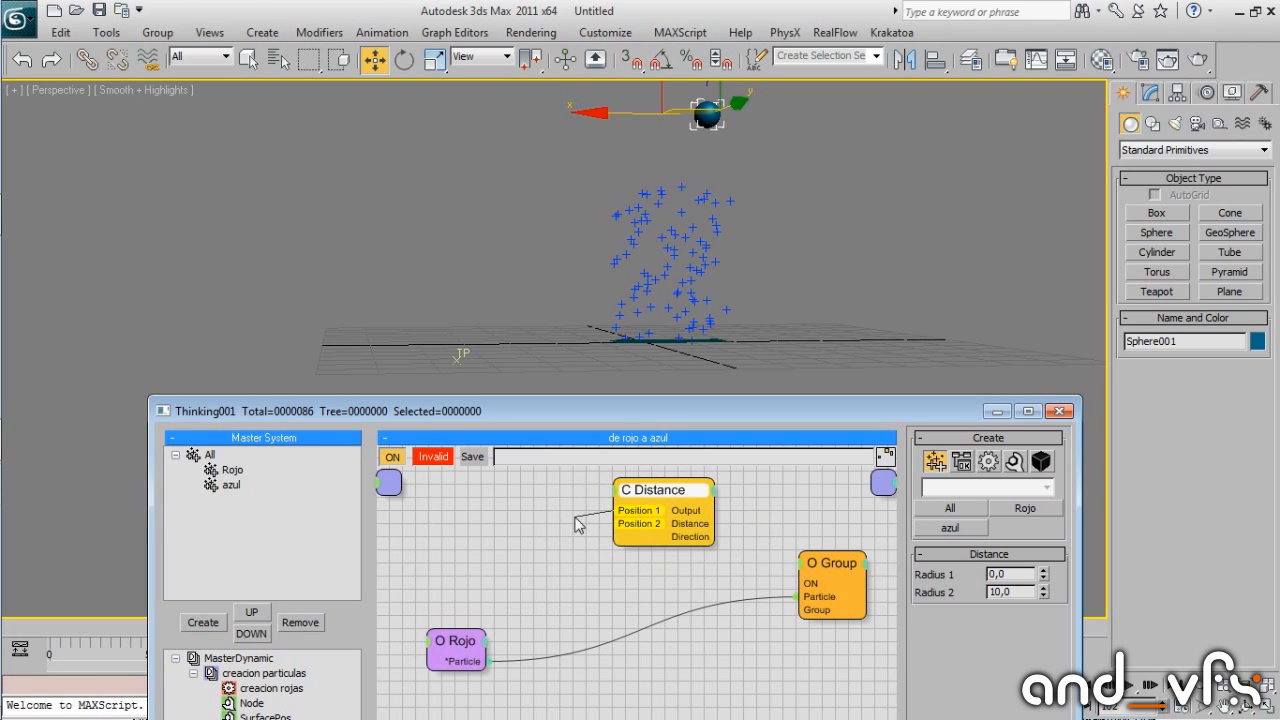
pyautogui.moveTo(640, 492); pyautogui.dragTo(646, 497)
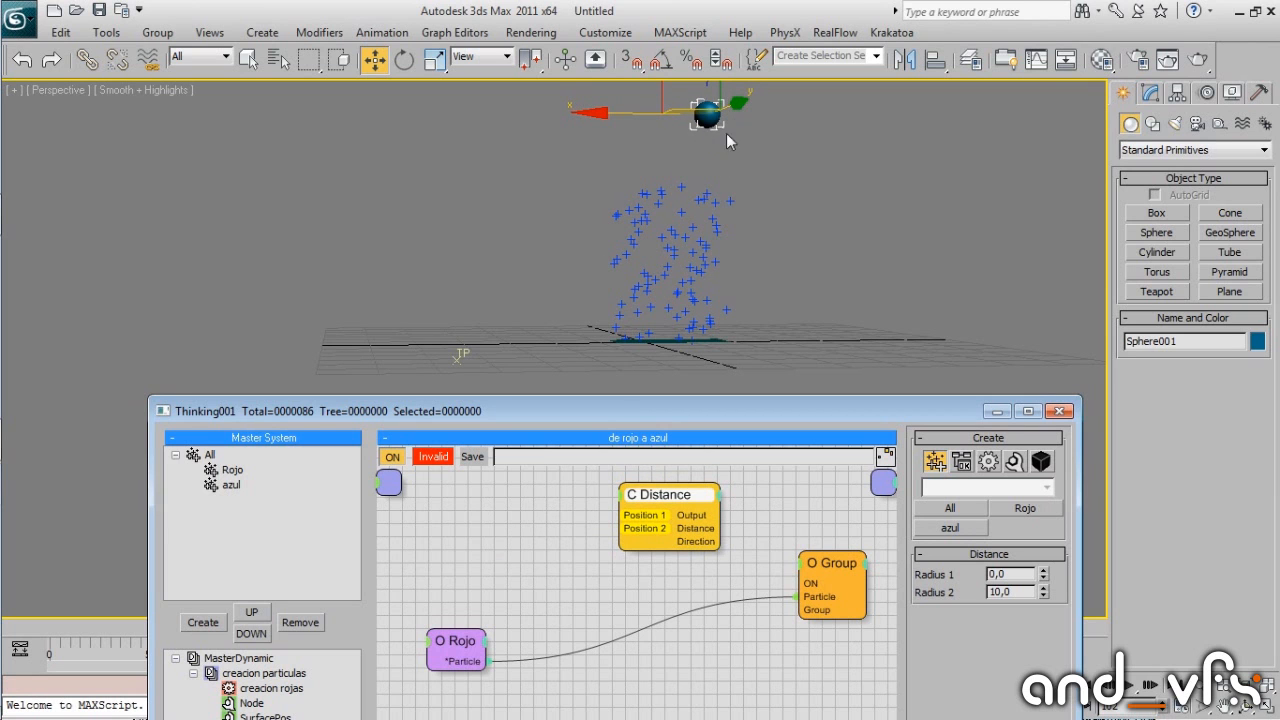
# Wire Rojo's Particle output to the Distance condition's Position 1 input and add a Position output to the Rojo node.
pyautogui.moveTo(644, 409); pyautogui.dragTo(698, 283)
pyautogui.moveTo(707, 375); pyautogui.dragTo(540, 535)
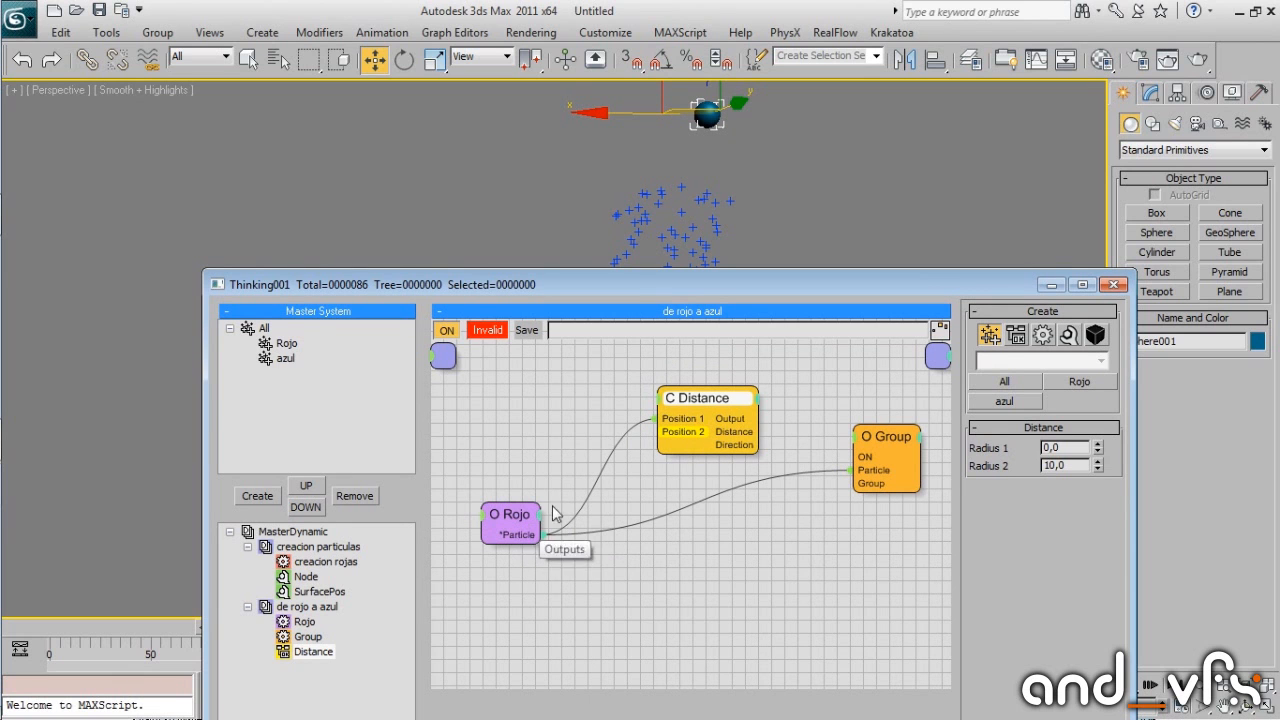
pyautogui.moveTo(515, 517)
pyautogui.mouseDown()
pyautogui.moveTo(515, 452)
pyautogui.moveTo(502, 502)
pyautogui.mouseUp()
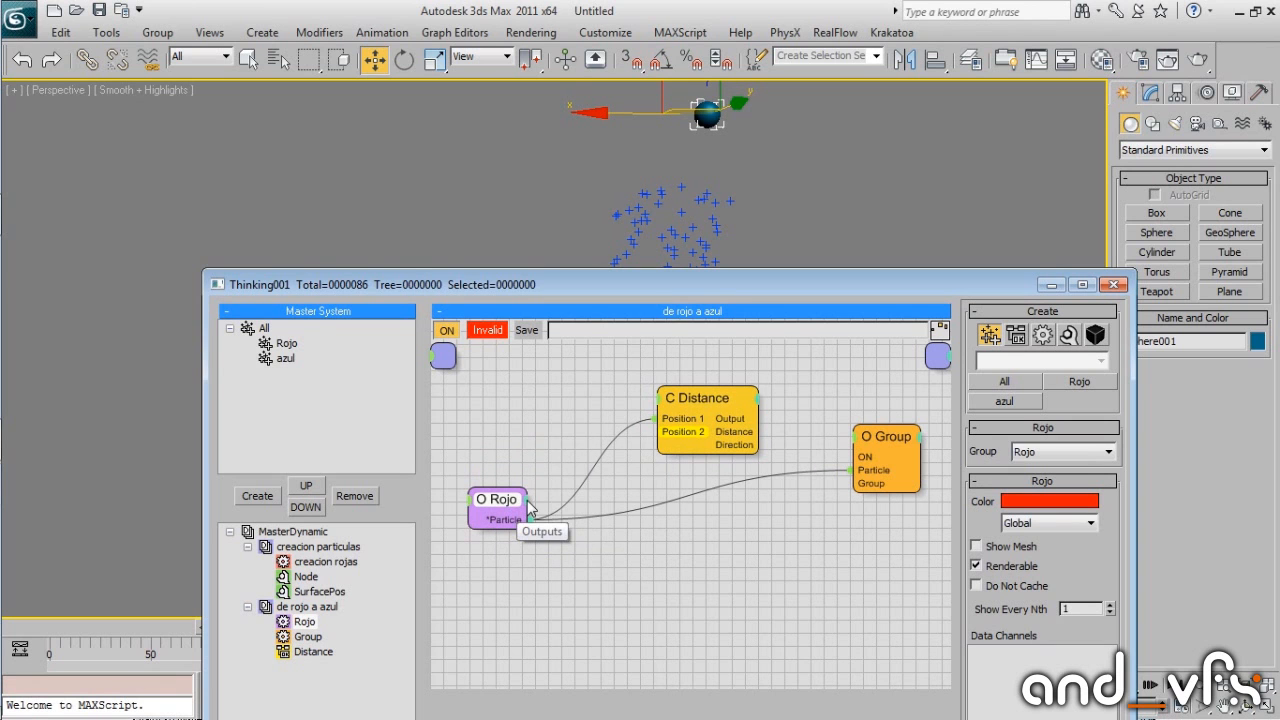
pyautogui.click(530, 508)
pyautogui.click(525, 501)
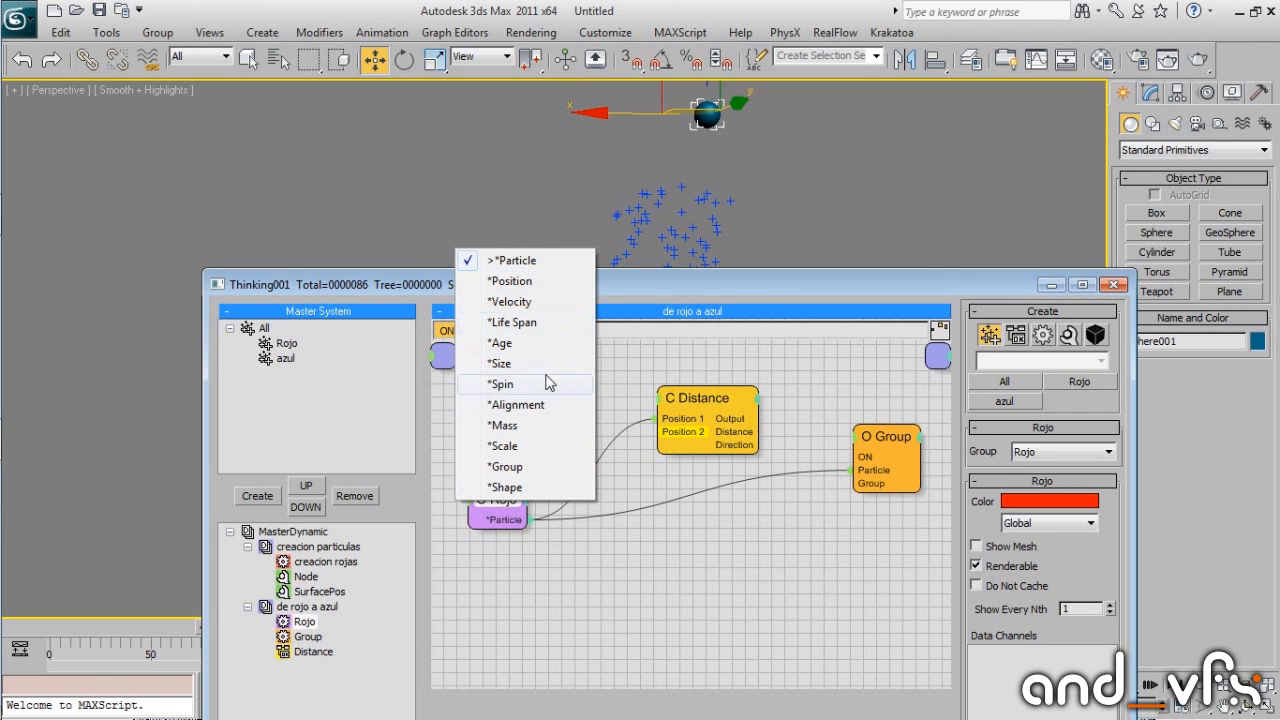
pyautogui.click(511, 281)
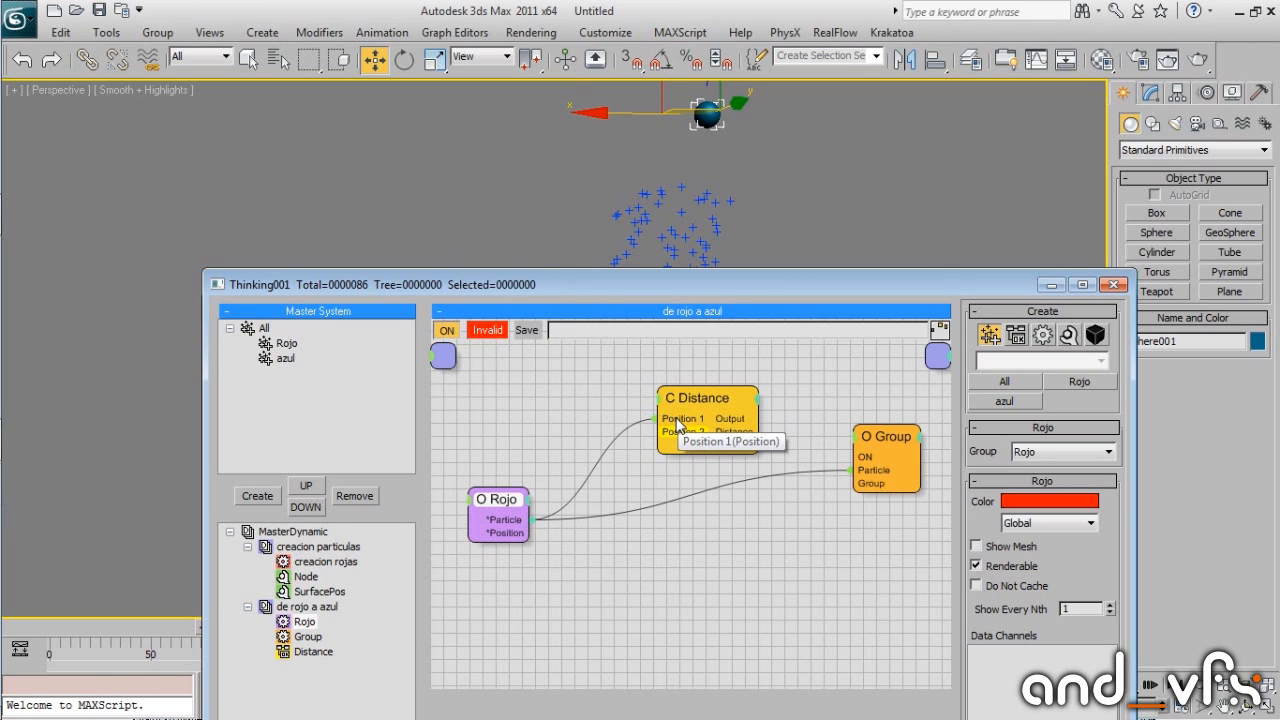
# Replace the Position 1 wire with one from Rojo's Position output, and shift the Distance node slightly upward.
pyautogui.moveTo(677, 425); pyautogui.dragTo(682, 425)
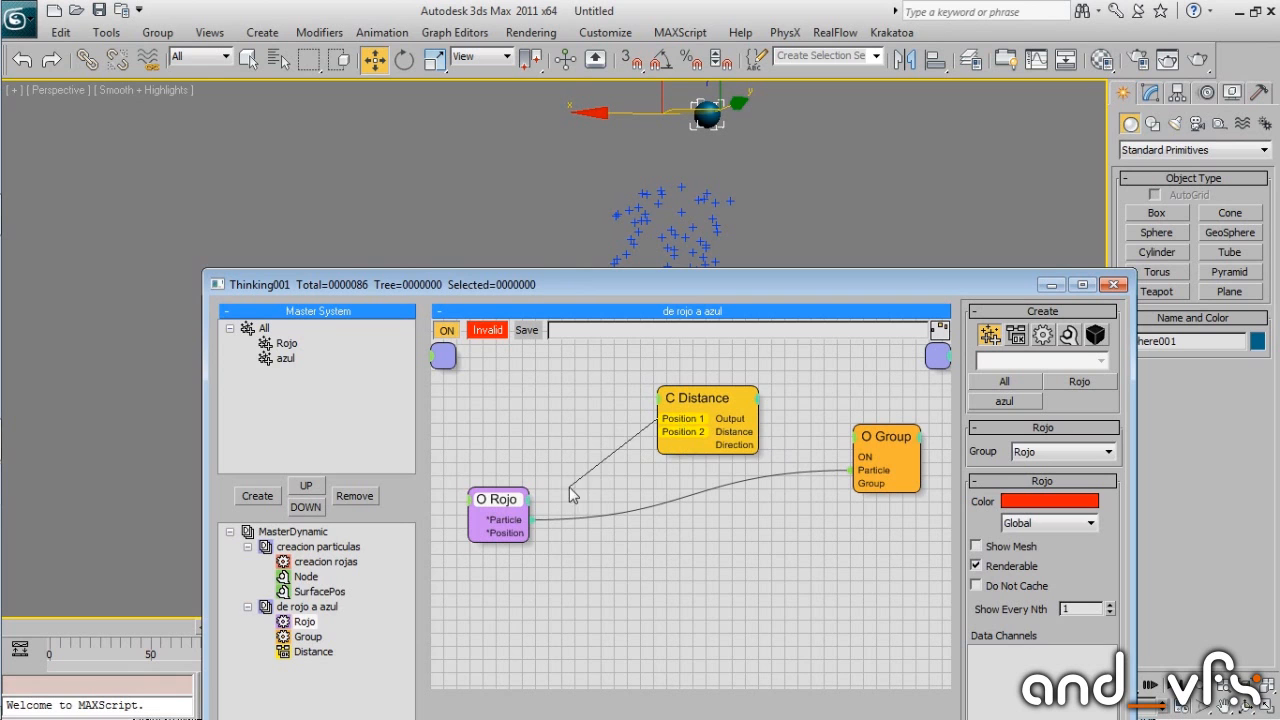
pyautogui.moveTo(570, 493); pyautogui.dragTo(530, 532)
pyautogui.click(690, 425)
pyautogui.moveTo(686, 425); pyautogui.dragTo(530, 528)
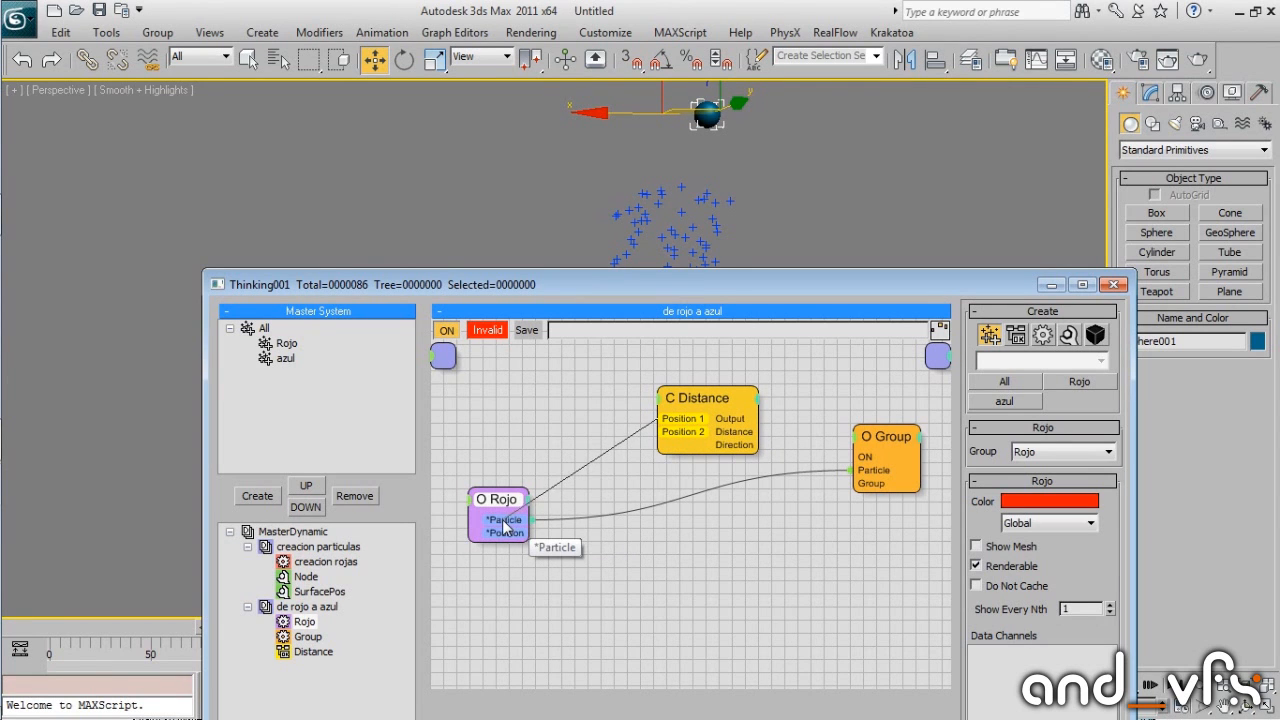
pyautogui.click(678, 427)
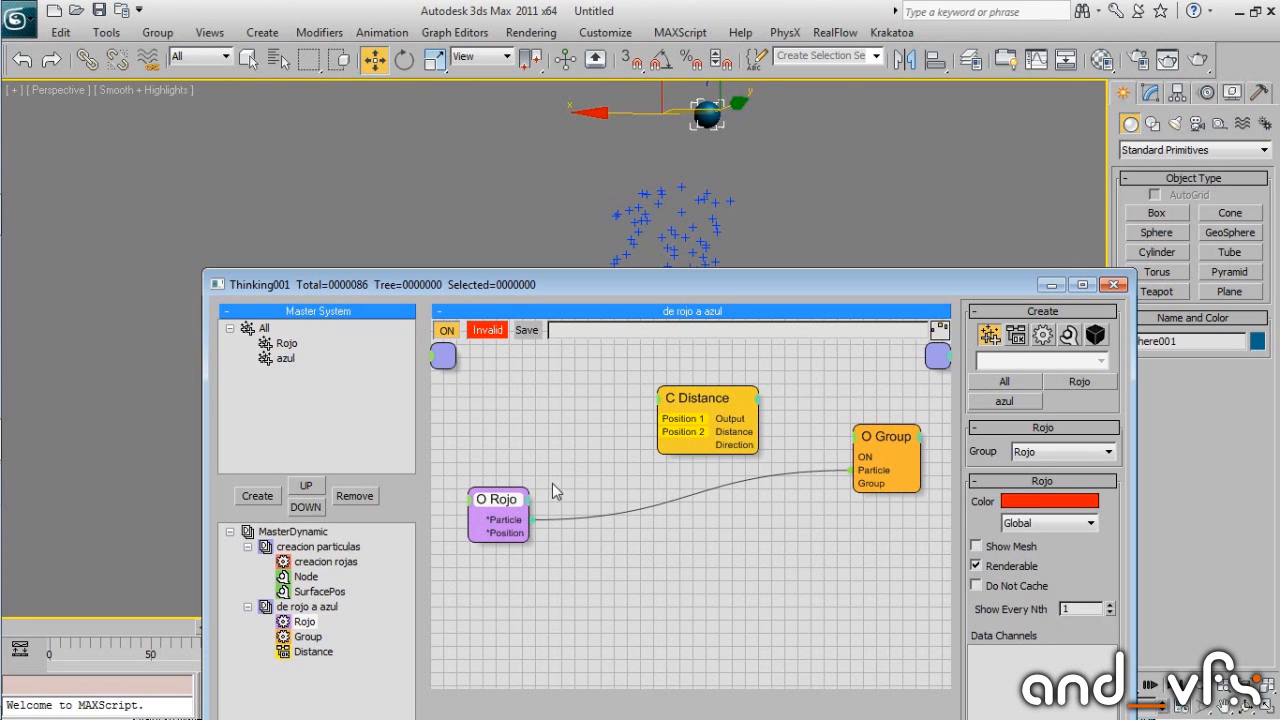
pyautogui.moveTo(656, 418); pyautogui.dragTo(534, 519)
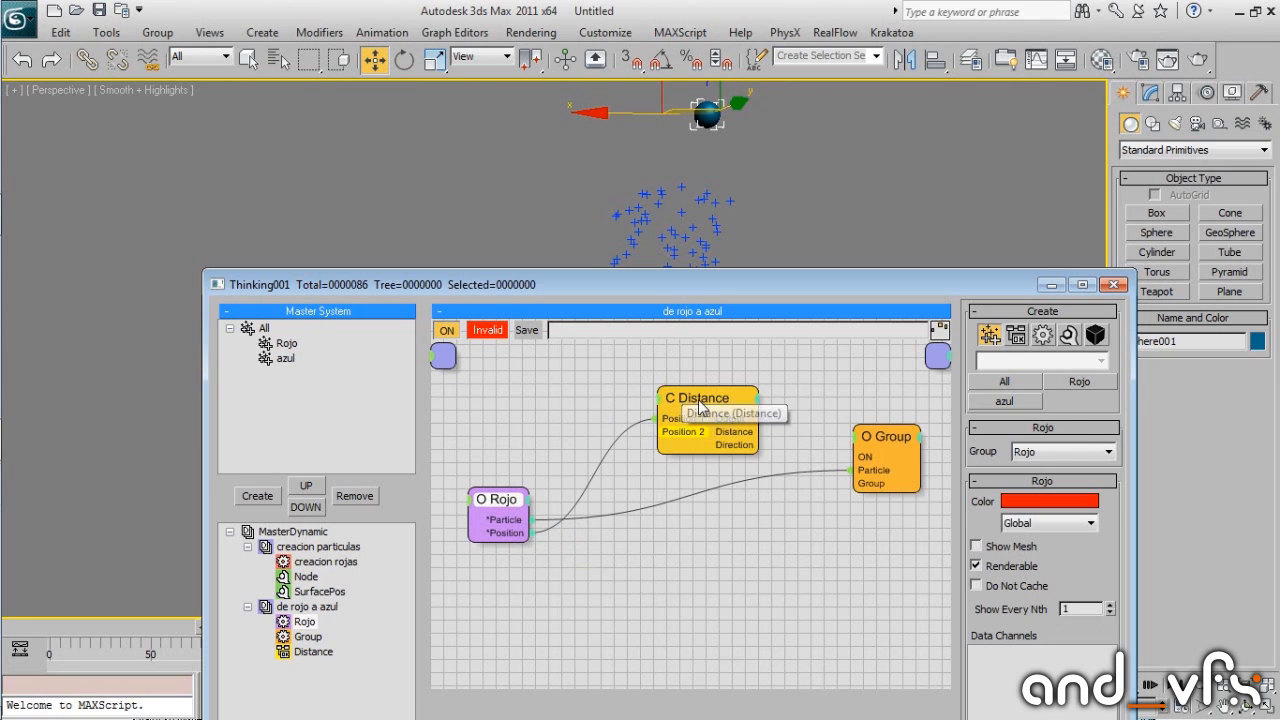
pyautogui.moveTo(698, 405); pyautogui.dragTo(709, 374)
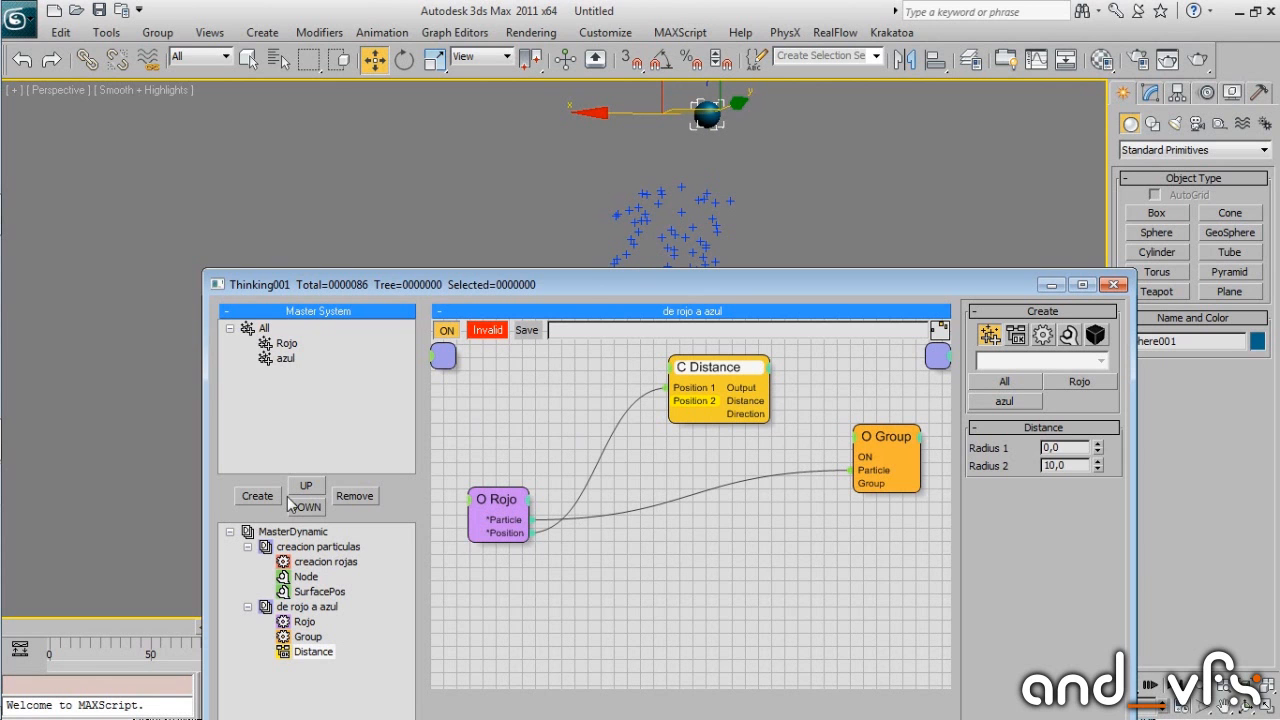
# Add a standard Node helper to the de rojo a azul set and place it above the Rojo node.
pyautogui.click(325, 561)
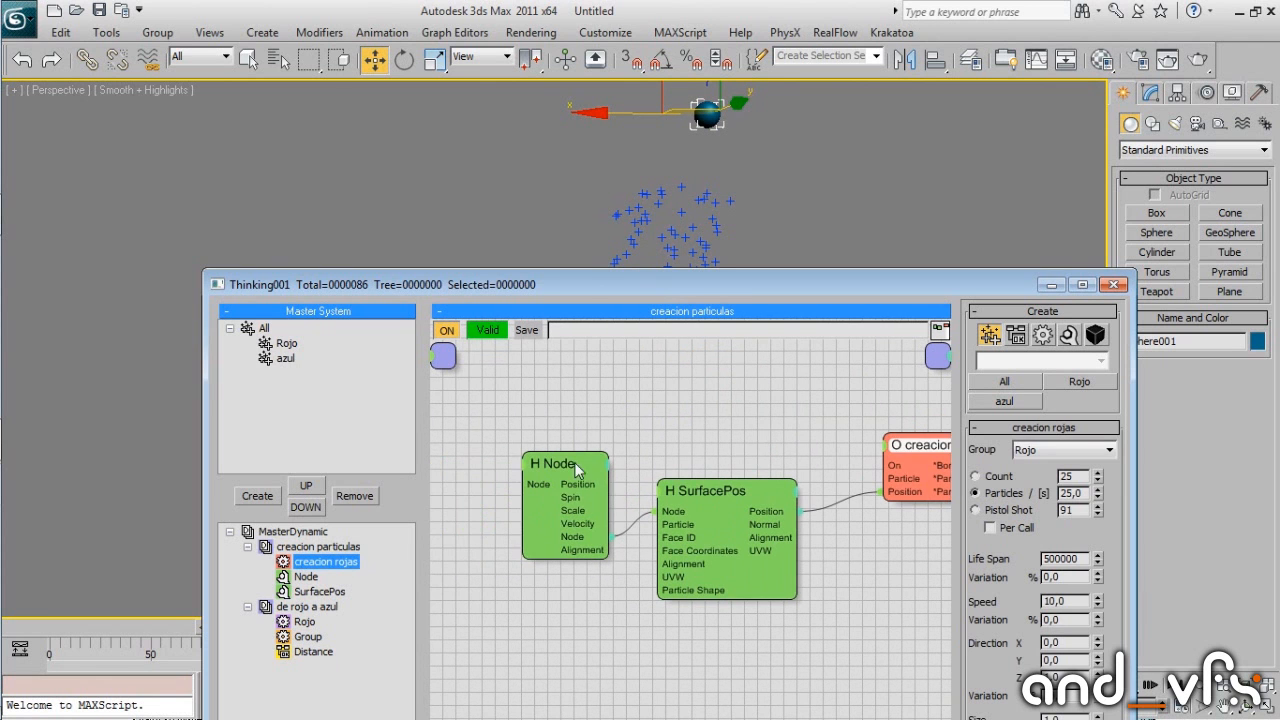
pyautogui.click(307, 622)
pyautogui.rightClick(537, 385)
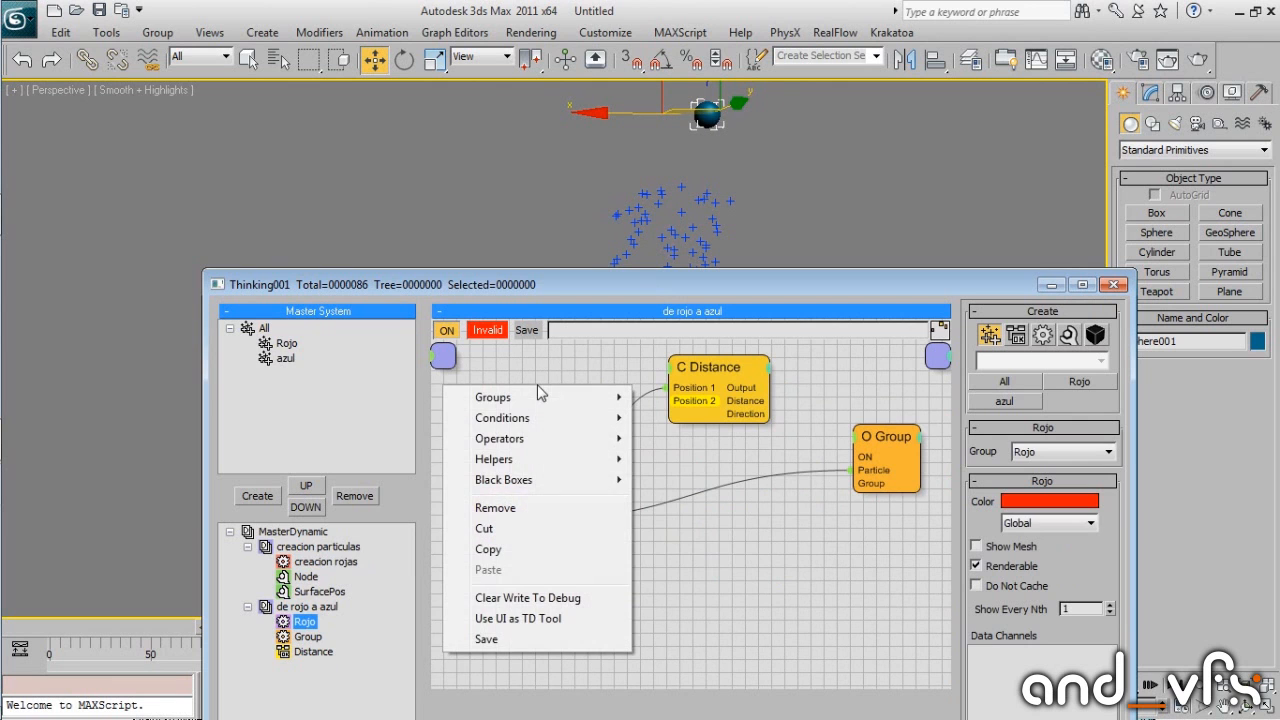
pyautogui.moveTo(520, 459)
pyautogui.moveTo(700, 459)
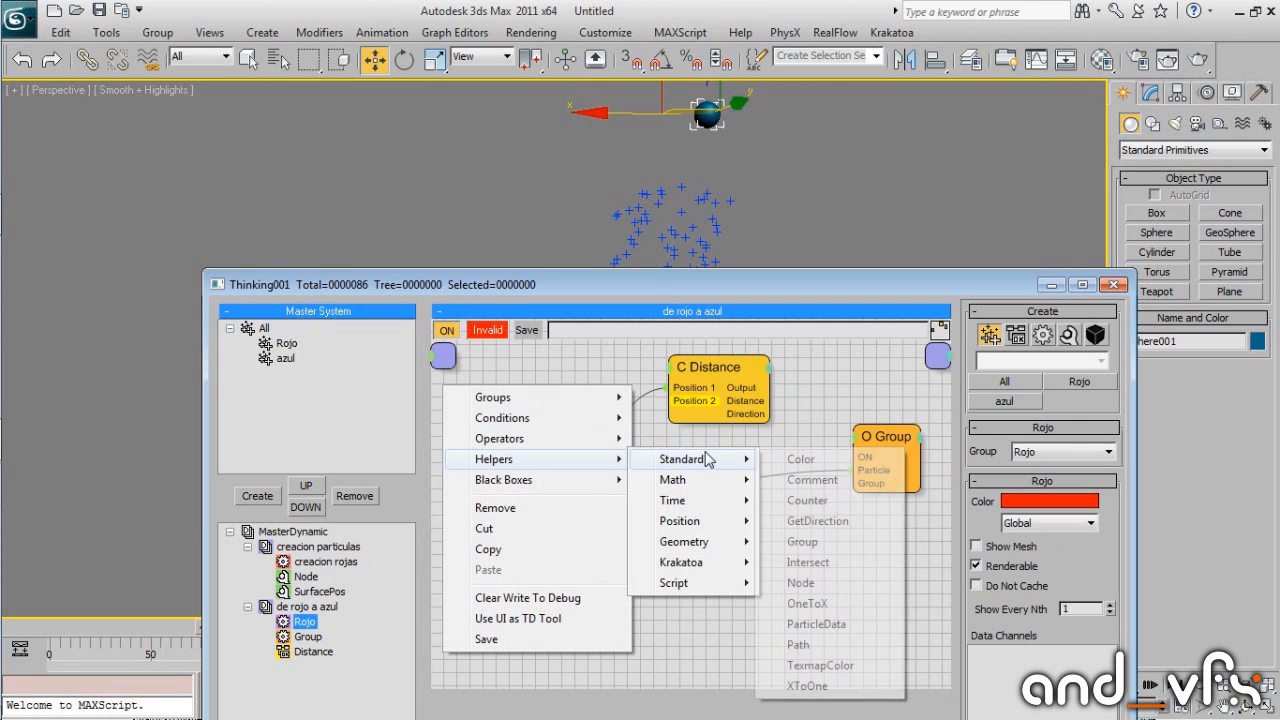
pyautogui.click(834, 583)
pyautogui.moveTo(558, 393); pyautogui.dragTo(507, 365)
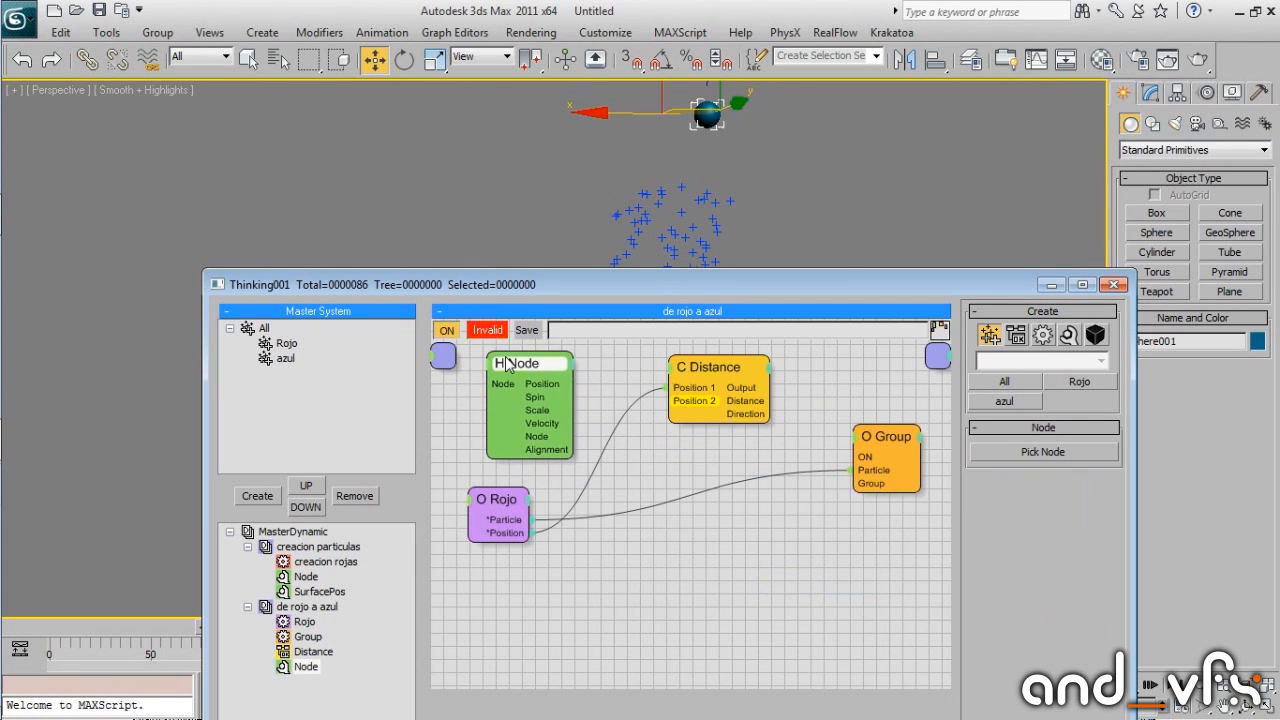
# Assign the sphere to the Node helper and wire the helper's Position output to the Distance condition's Position 2 input.
pyautogui.click(1060, 453)
pyautogui.click(706, 116)
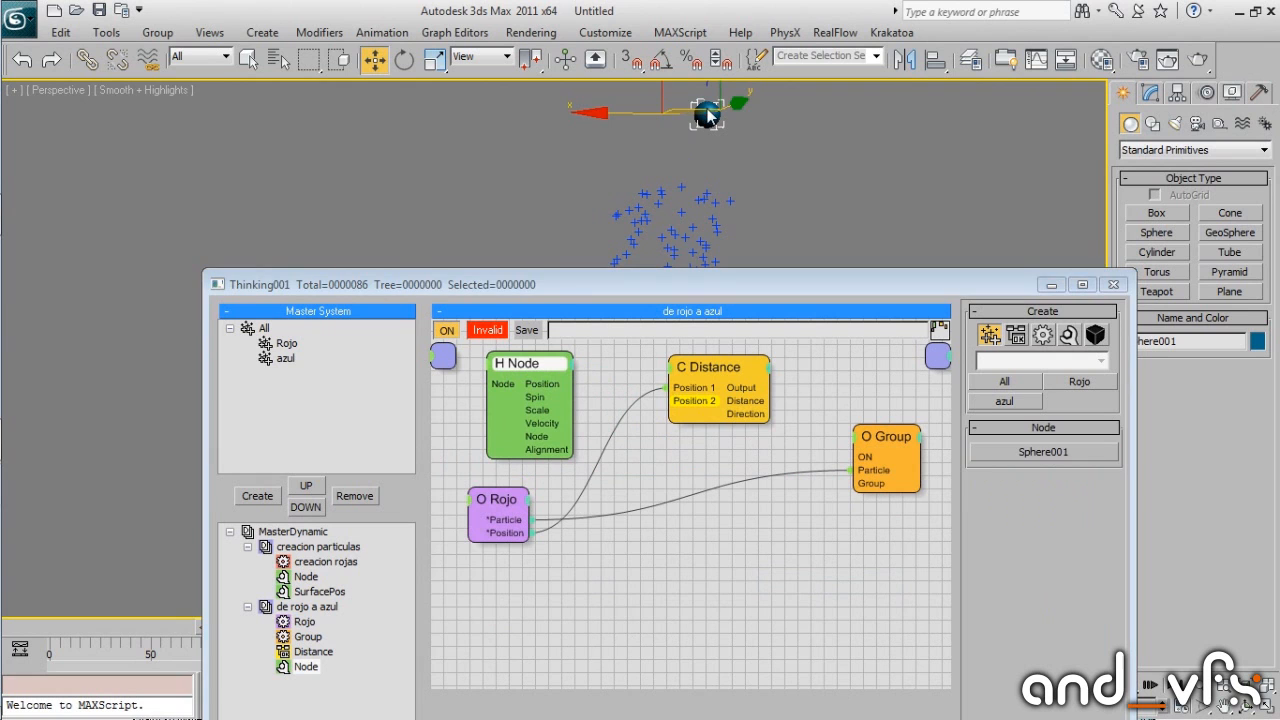
pyautogui.moveTo(538, 371); pyautogui.dragTo(532, 359)
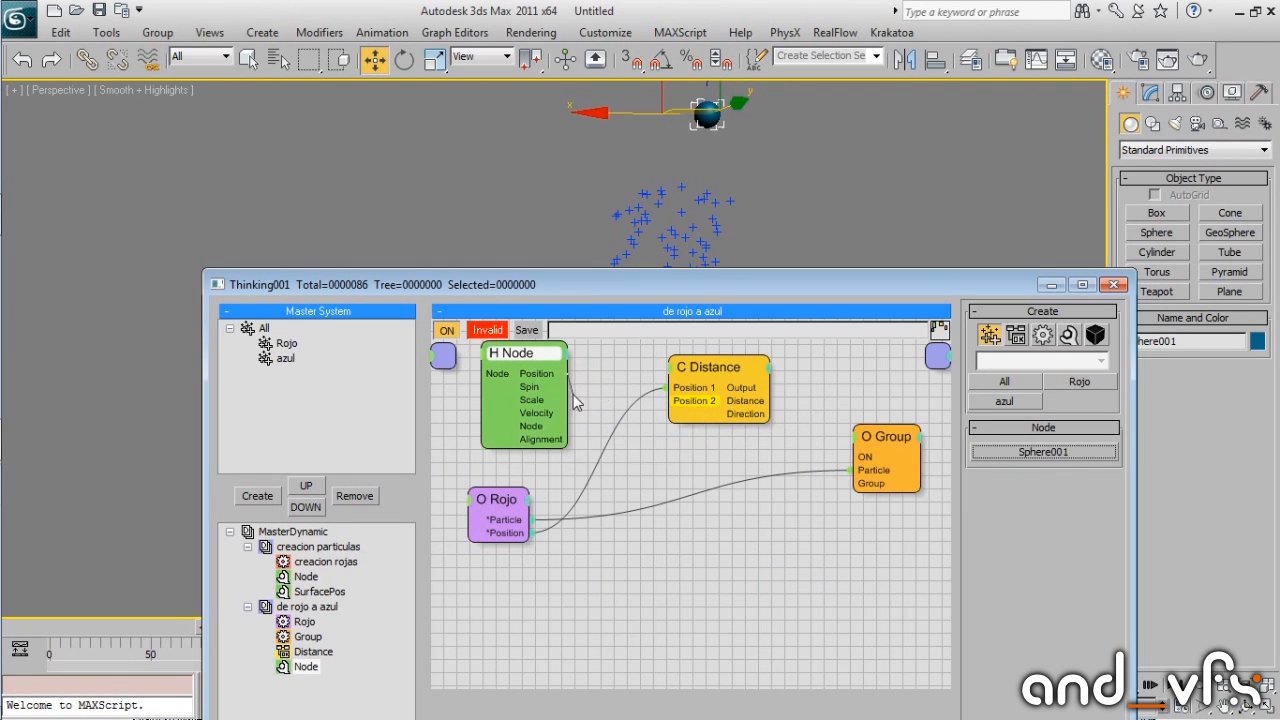
pyautogui.moveTo(700, 428); pyautogui.dragTo(697, 376)
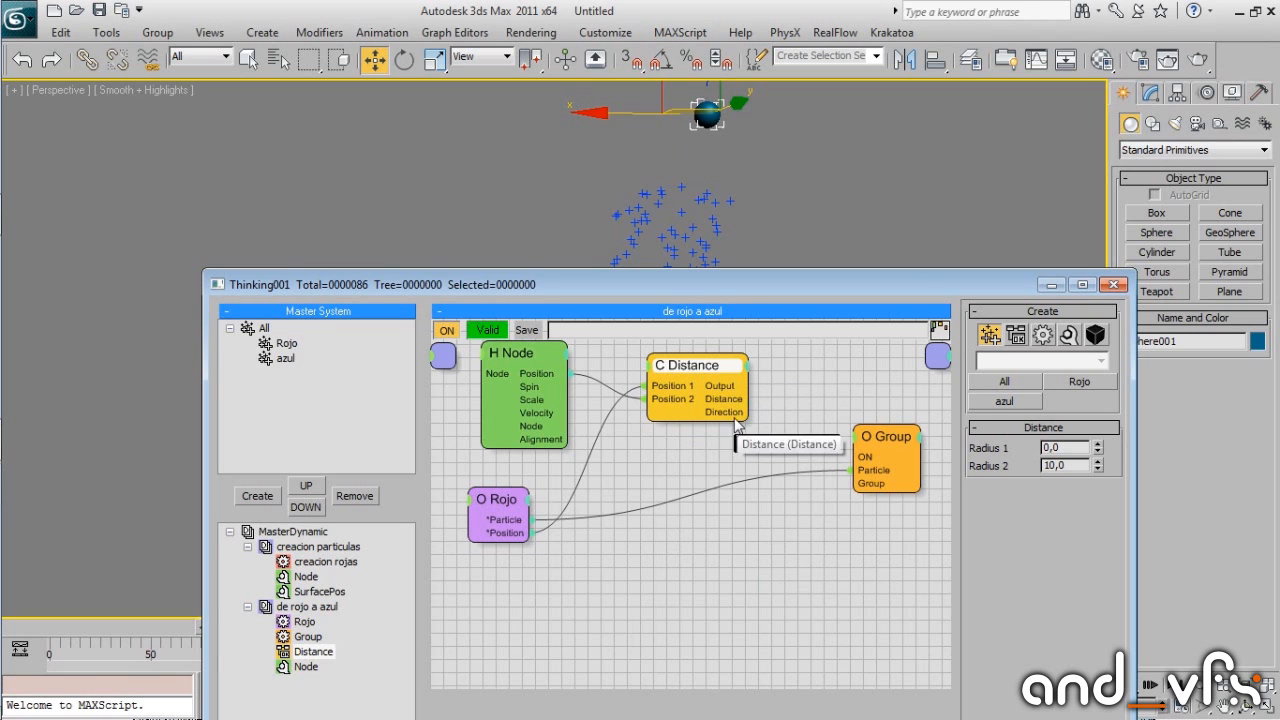
# Wire the Distance condition's Output to the Group operator's ON input.
pyautogui.moveTo(746, 386); pyautogui.dragTo(821, 389)
pyautogui.moveTo(648, 385); pyautogui.dragTo(856, 431)
pyautogui.click(880, 436)
pyautogui.moveTo(645, 378); pyautogui.dragTo(641, 384)
# Advance the animation to test the distance switch and move the sphere down into the particle stream.
pyautogui.moveTo(639, 284); pyautogui.dragTo(781, 474)
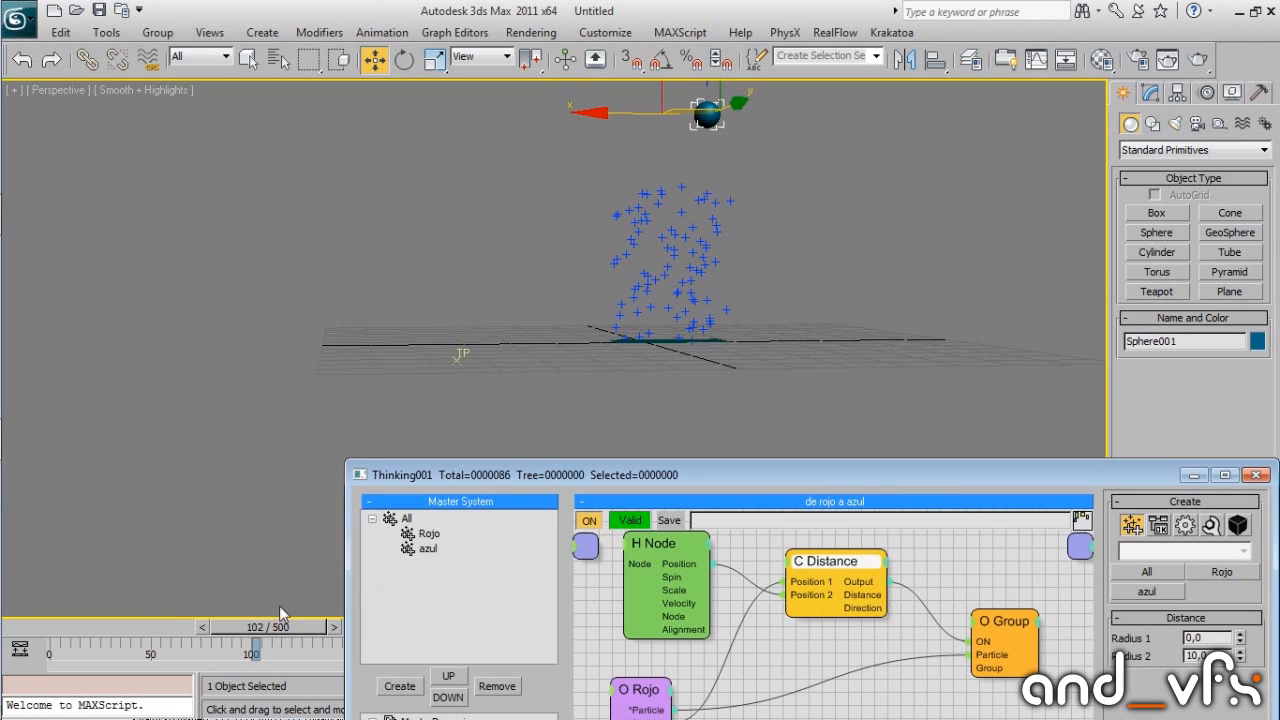
pyautogui.moveTo(279, 625); pyautogui.dragTo(438, 578)
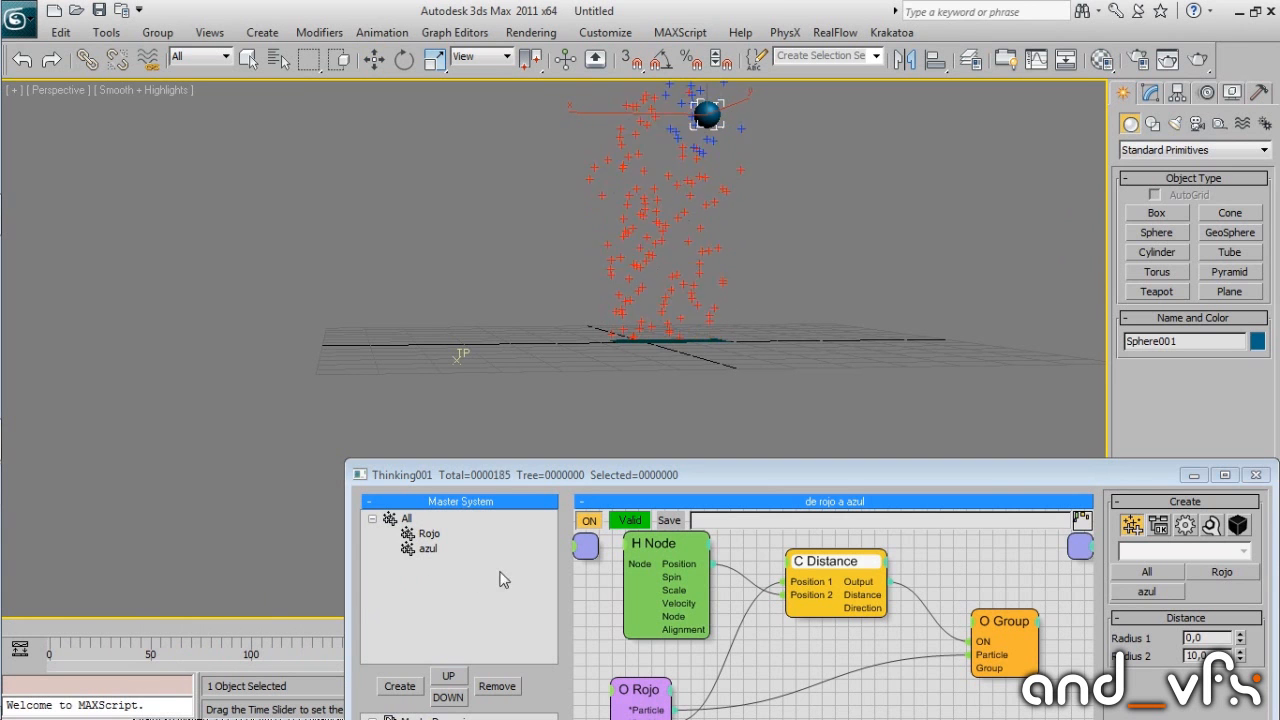
pyautogui.press('w')
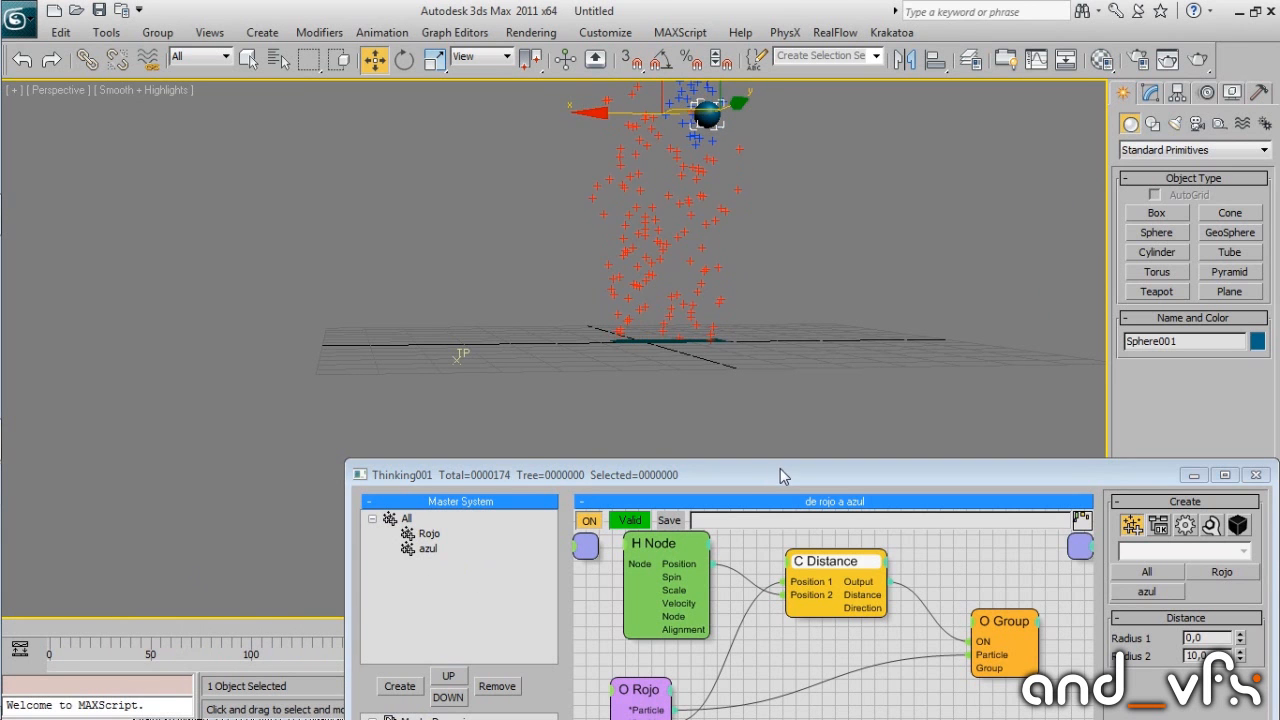
pyautogui.moveTo(780, 468); pyautogui.dragTo(507, 364)
pyautogui.moveTo(717, 107); pyautogui.dragTo(695, 214)
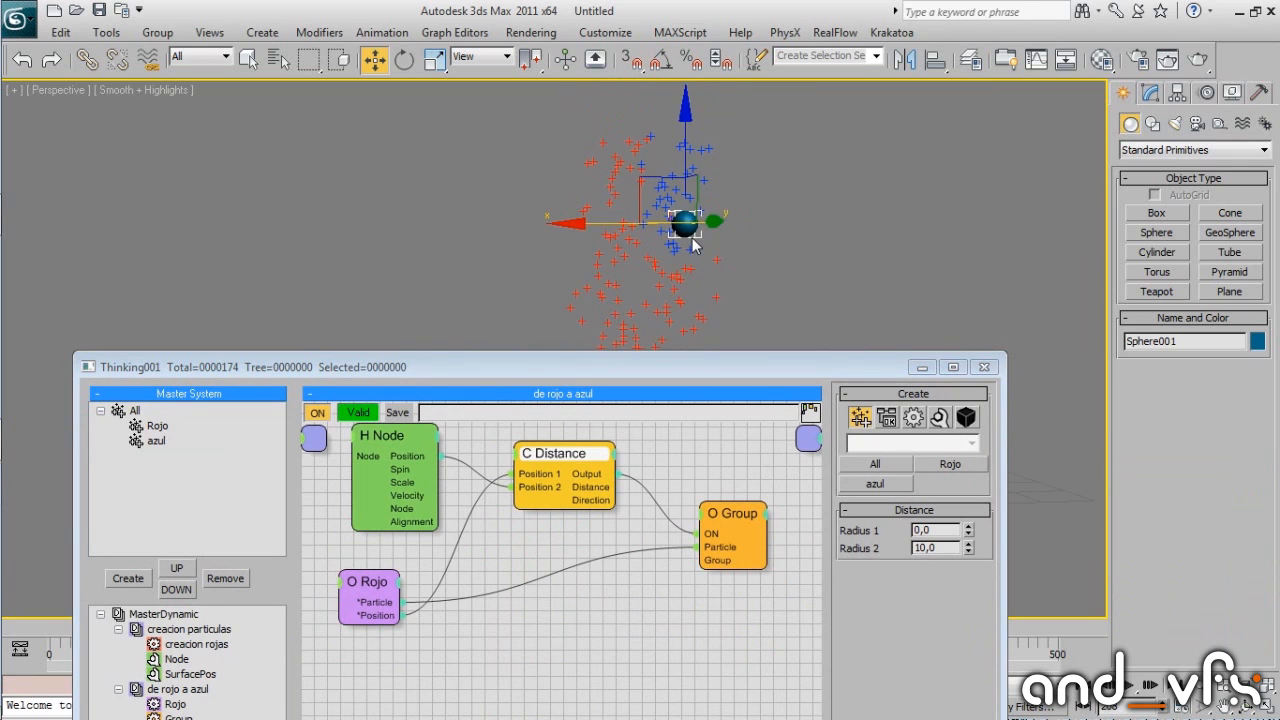
# Set the Distance condition's Radius 2 to 13,6 and tidy the node's placement in the graph.
pyautogui.moveTo(568, 462); pyautogui.dragTo(594, 470)
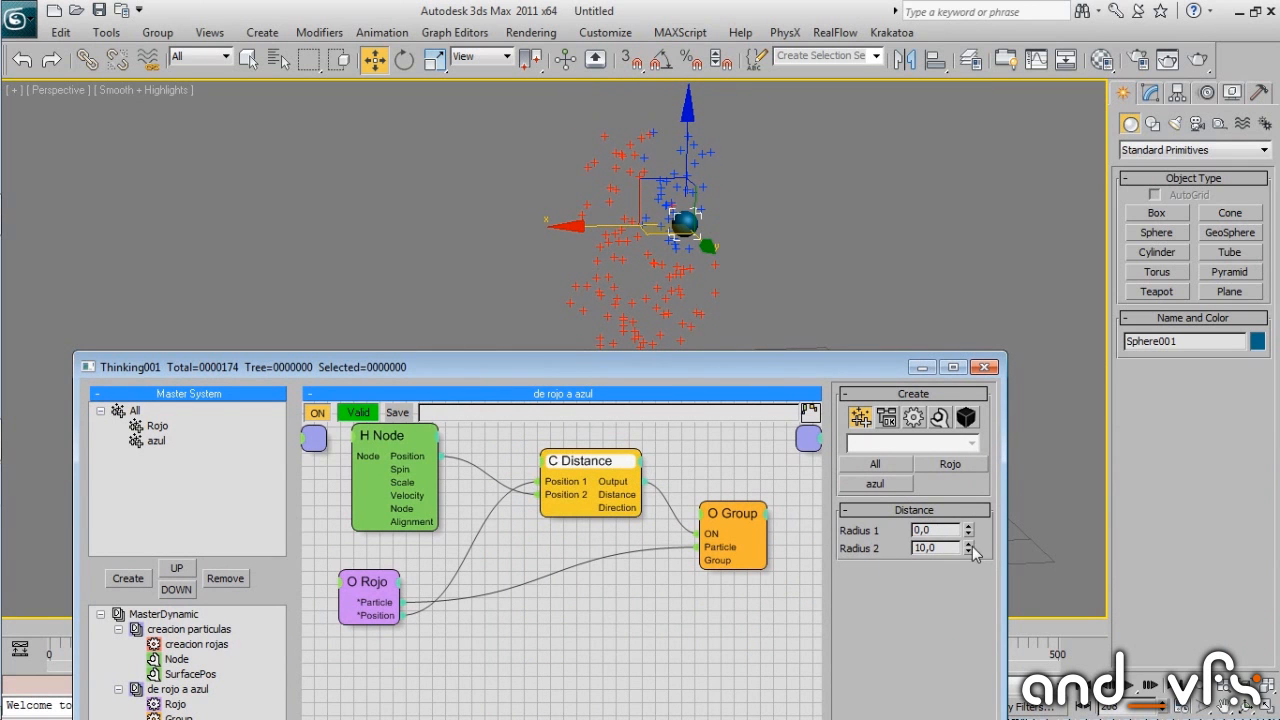
pyautogui.moveTo(971, 549); pyautogui.dragTo(933, 516)
pyautogui.moveTo(686, 227); pyautogui.dragTo(715, 166, button='middle')
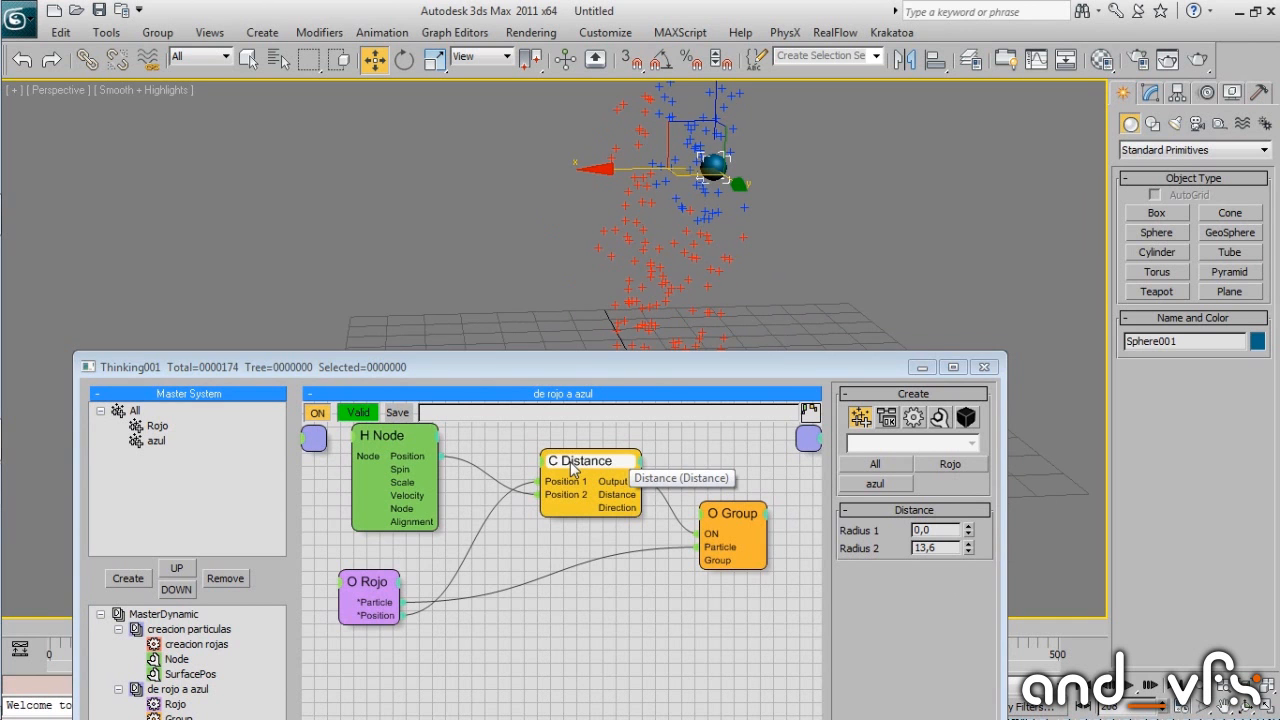
pyautogui.moveTo(572, 468); pyautogui.dragTo(528, 456)
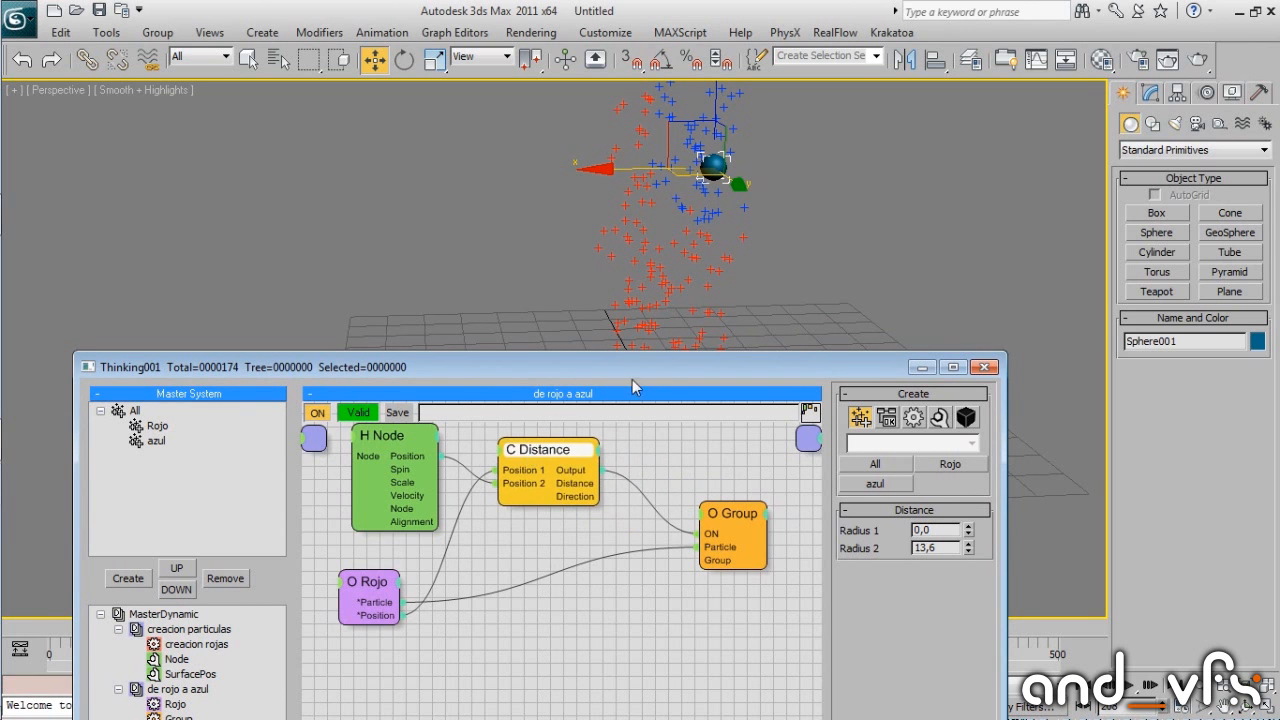
# Move the sphere sideways to the outer edge of the particle stream so that it affects only nearby particles.
pyautogui.moveTo(661, 377); pyautogui.dragTo(657, 441)
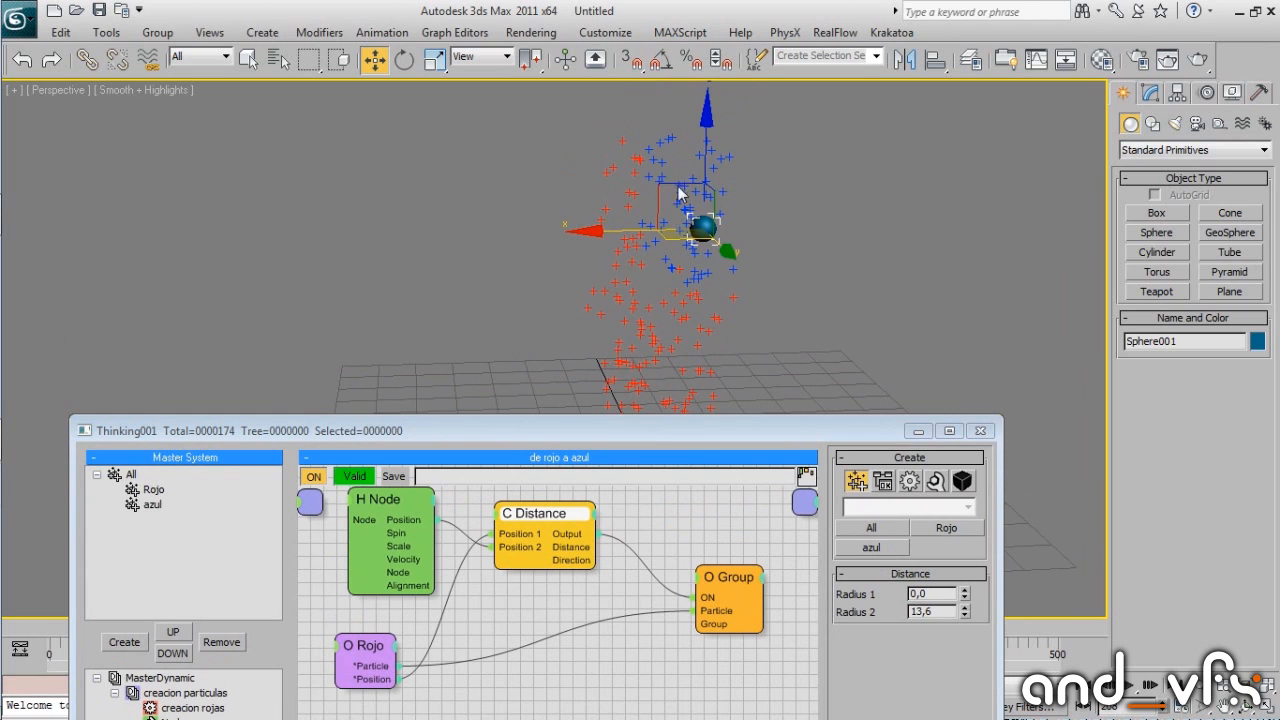
pyautogui.moveTo(668, 186); pyautogui.dragTo(698, 176)
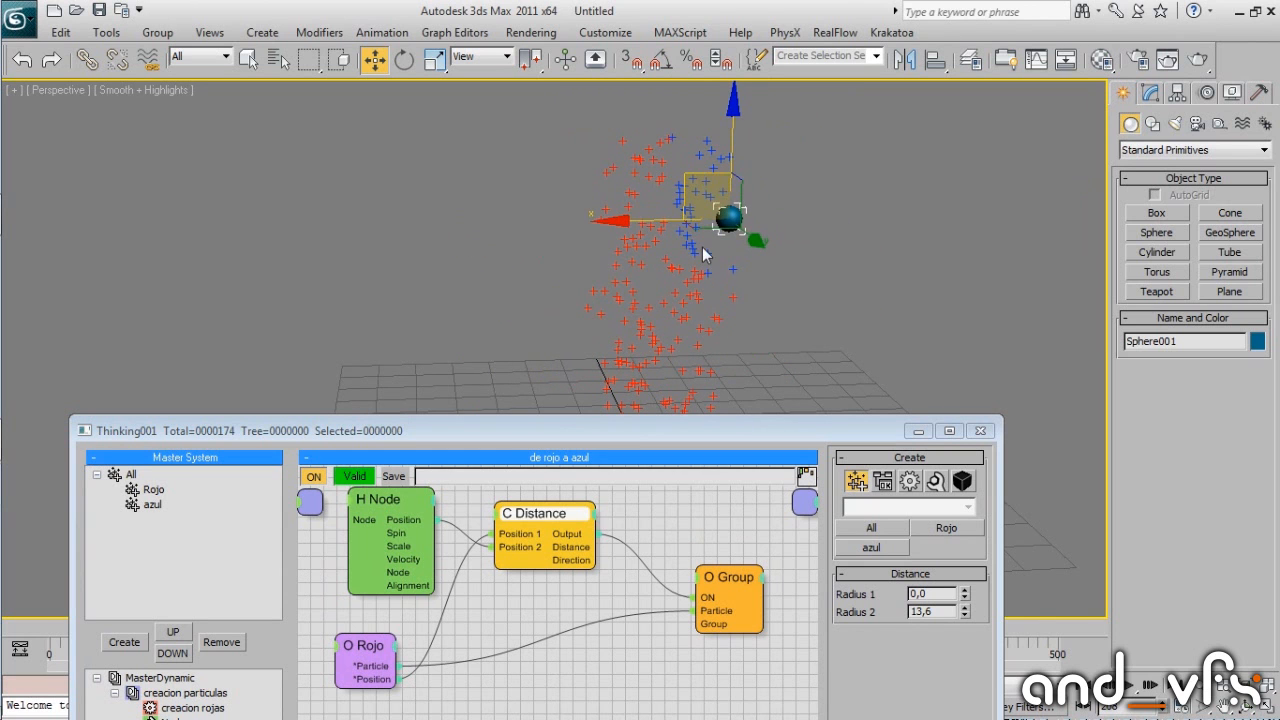
pyautogui.moveTo(793, 294); pyautogui.dragTo(799, 220, button='middle')
pyautogui.scroll(-3, 799, 220)
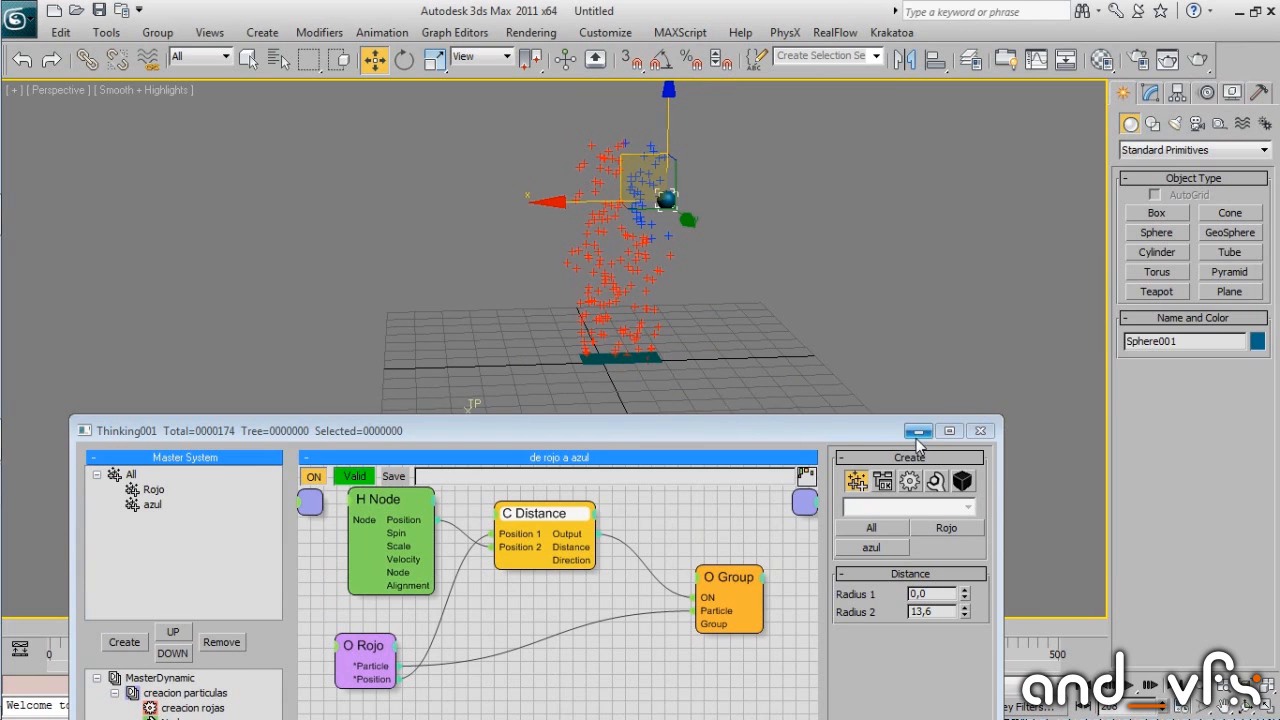
# Minimize the Thinking Particles editor and return the animation to frame 0.
pyautogui.click(918, 431)
pyautogui.moveTo(447, 640); pyautogui.dragTo(5, 617)
pyautogui.press('w')
pyautogui.moveTo(2, 617)
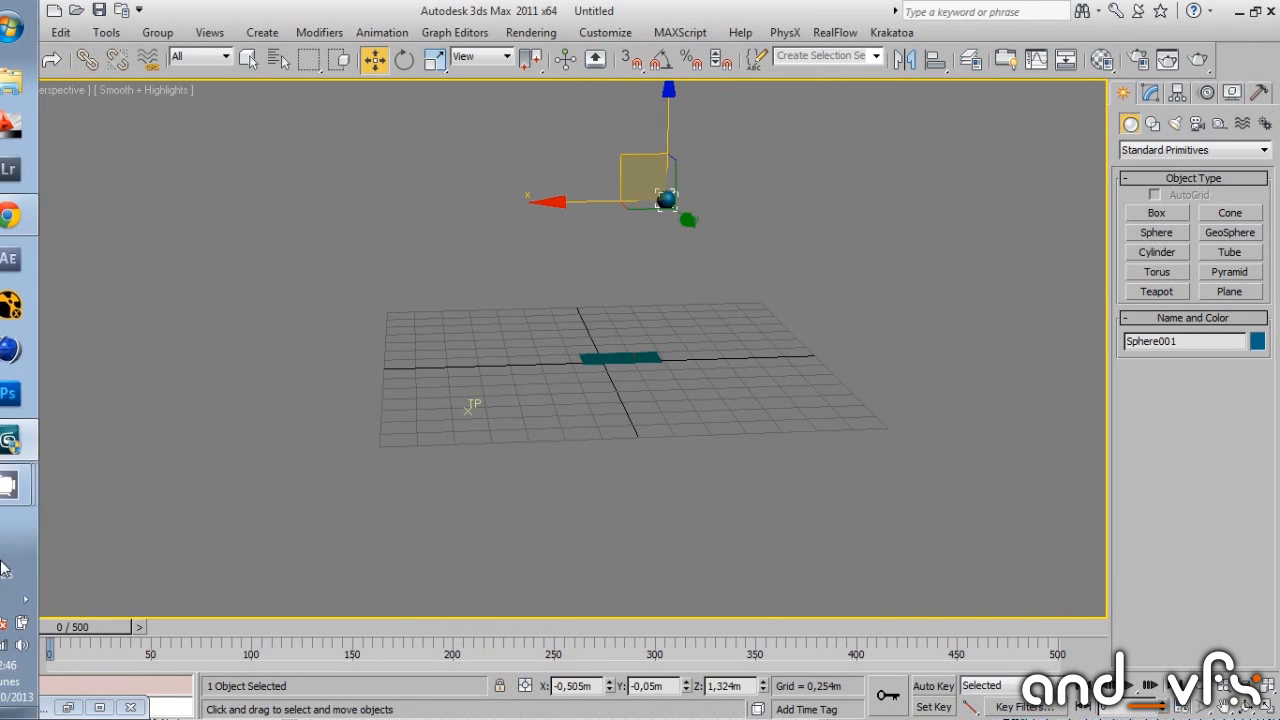
# Switch to the Google Docs outline in Chrome, go through its points from Interface to rules, and return to 3ds Max.
pyautogui.click(29, 222)
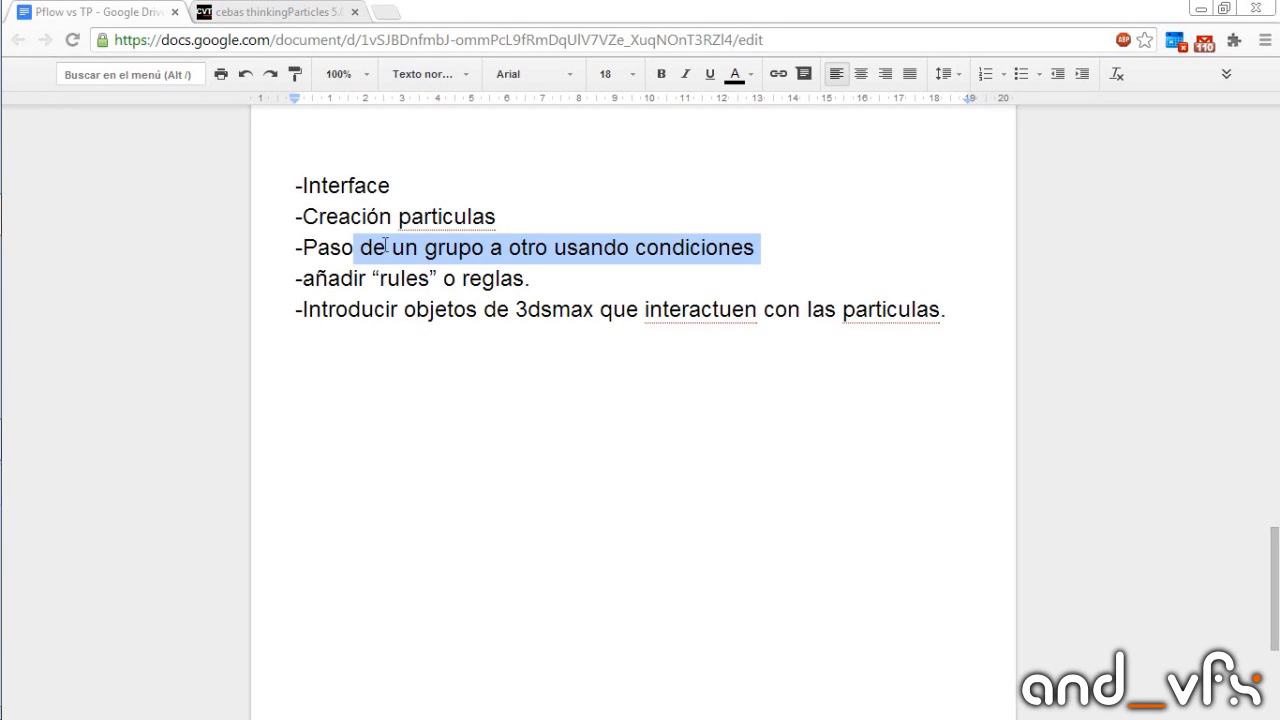
pyautogui.moveTo(306, 185); pyautogui.dragTo(546, 202)
pyautogui.moveTo(338, 216); pyautogui.dragTo(558, 217)
pyautogui.moveTo(353, 248); pyautogui.dragTo(704, 246)
pyautogui.moveTo(316, 279); pyautogui.dragTo(558, 279)
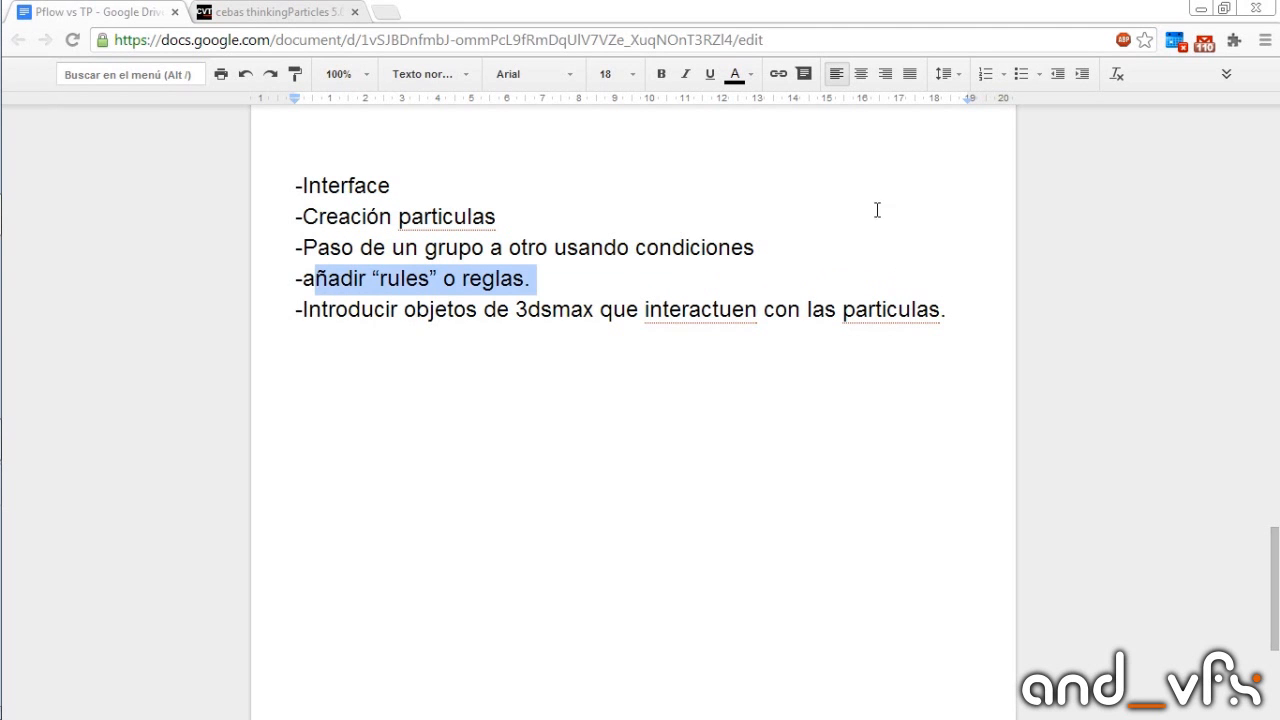
pyautogui.click(1199, 12)
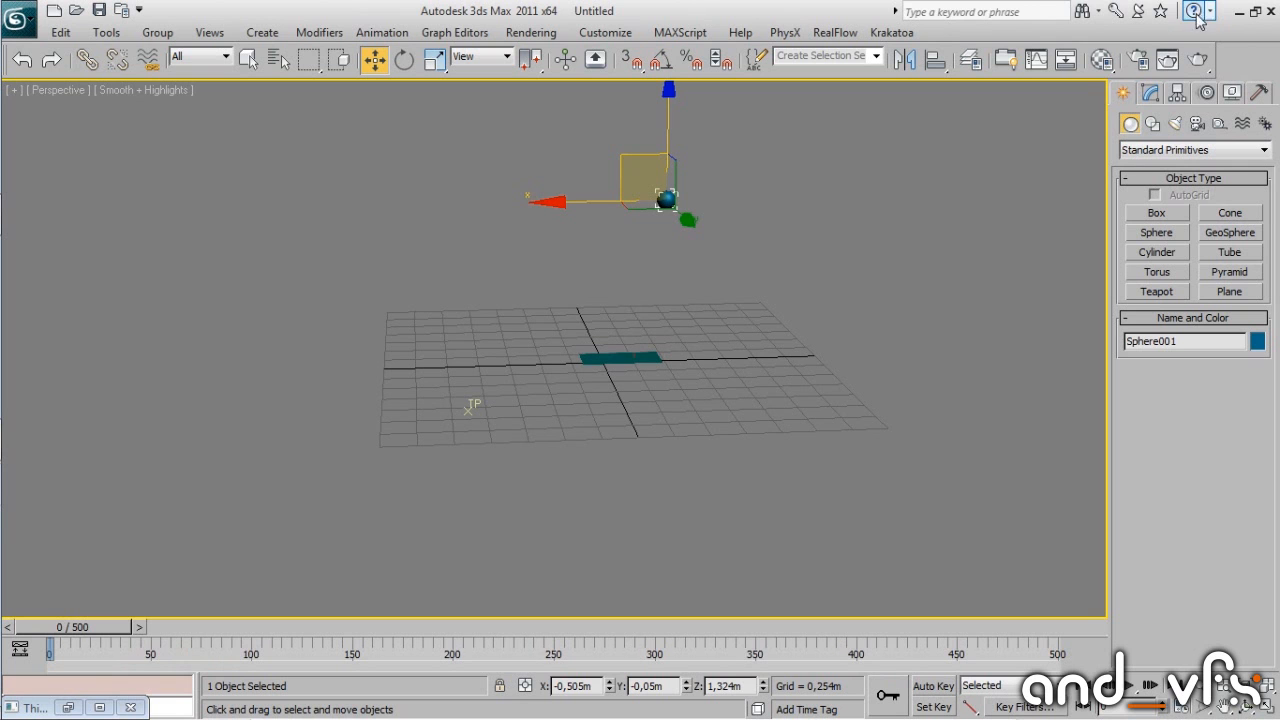
# Scrub the animation to frame 314 and examine how the particles change group near the sphere.
pyautogui.moveTo(77, 628); pyautogui.dragTo(684, 470)
pyautogui.press('w')
pyautogui.moveTo(692, 229); pyautogui.dragTo(648, 290, button='middle')
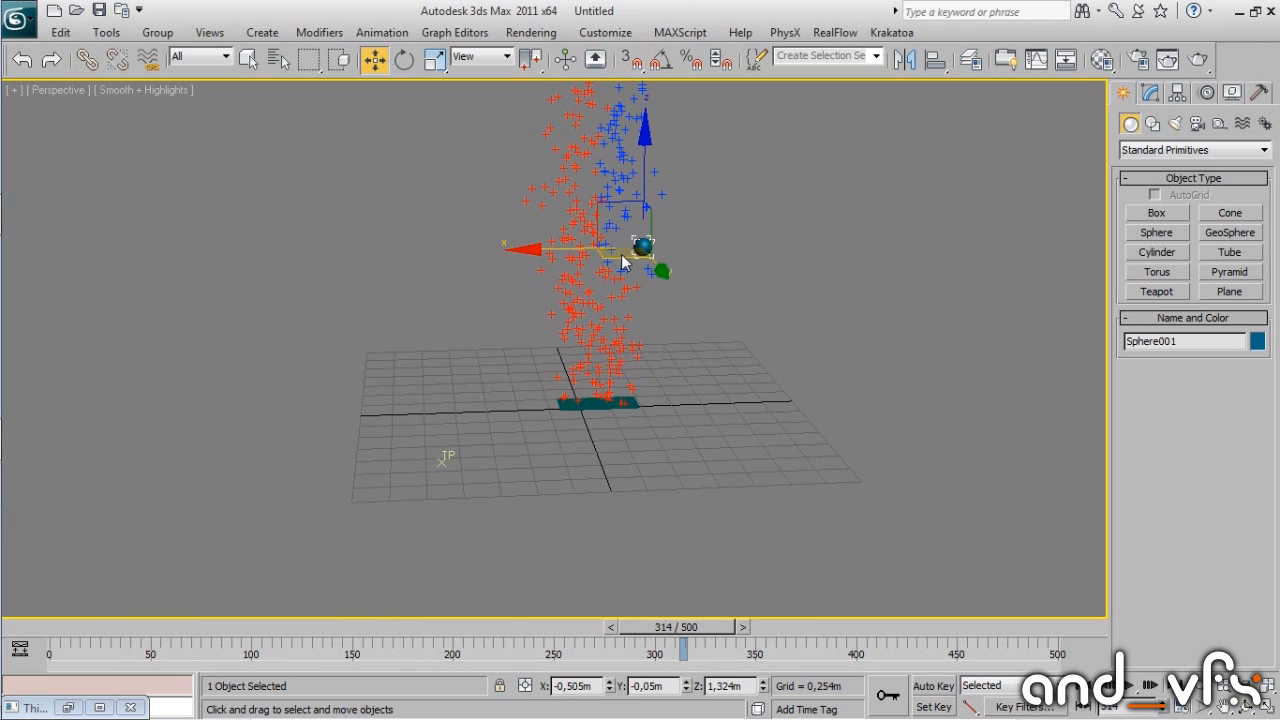
# Restore the Thinking Particles editor, create a new dynamic set under MasterDynamic and select it.
pyautogui.click(68, 707)
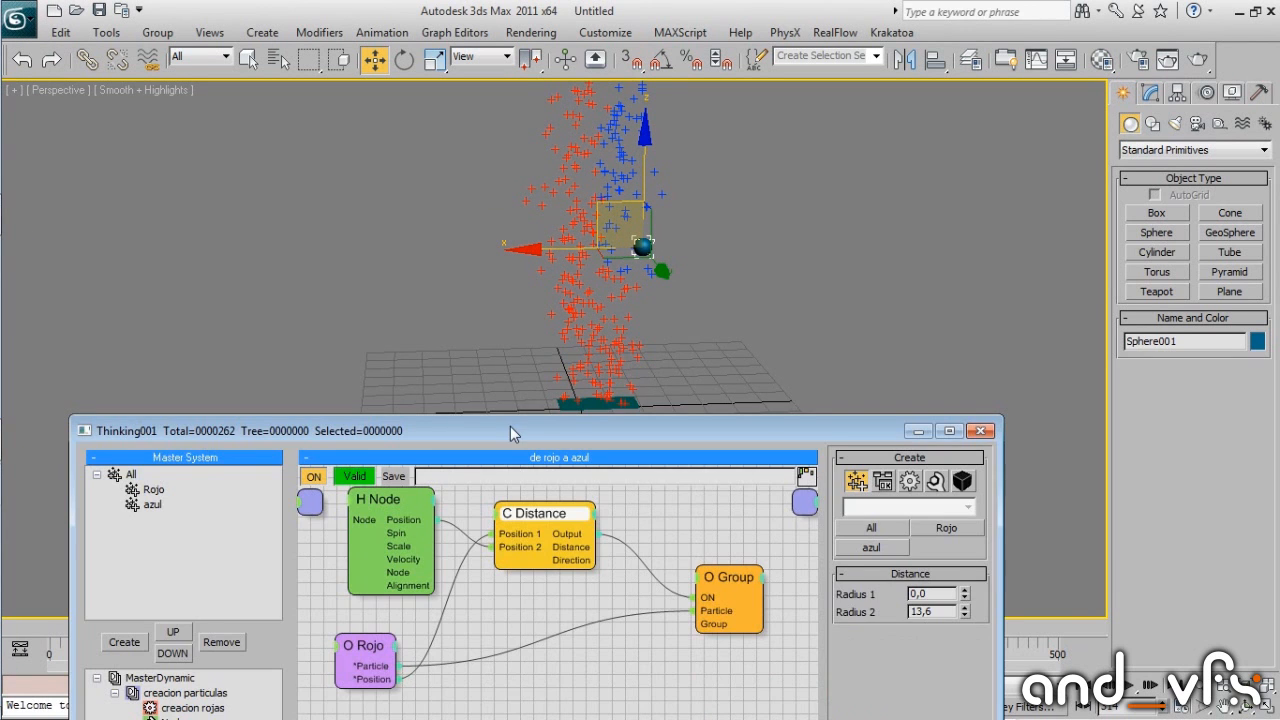
pyautogui.moveTo(510, 428); pyautogui.dragTo(610, 110)
pyautogui.click(274, 565)
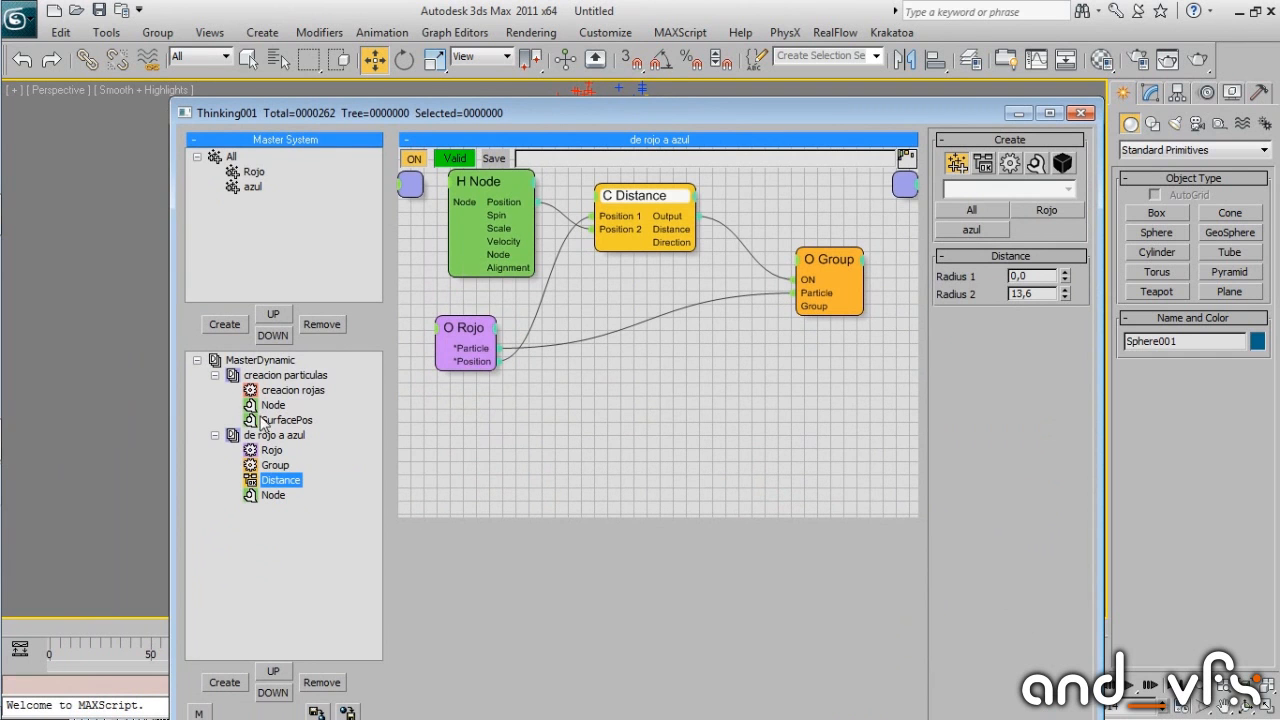
pyautogui.click(258, 360)
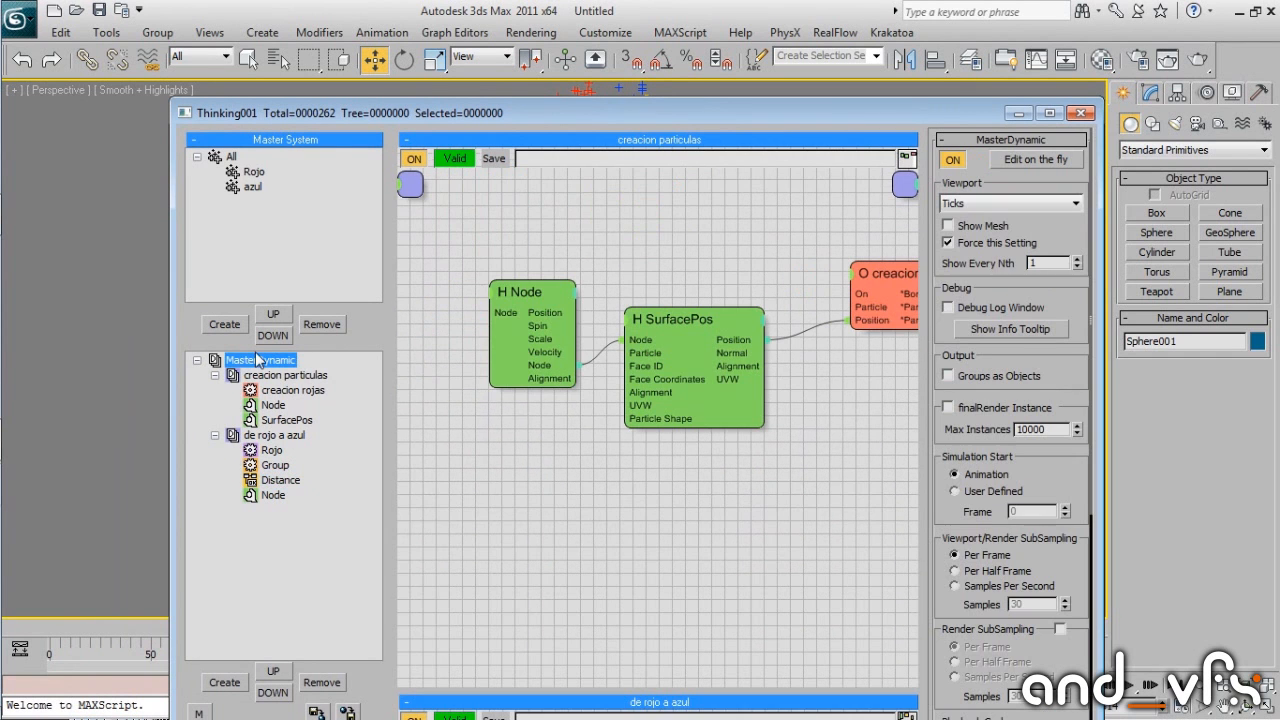
pyautogui.click(224, 682)
pyautogui.click(272, 510)
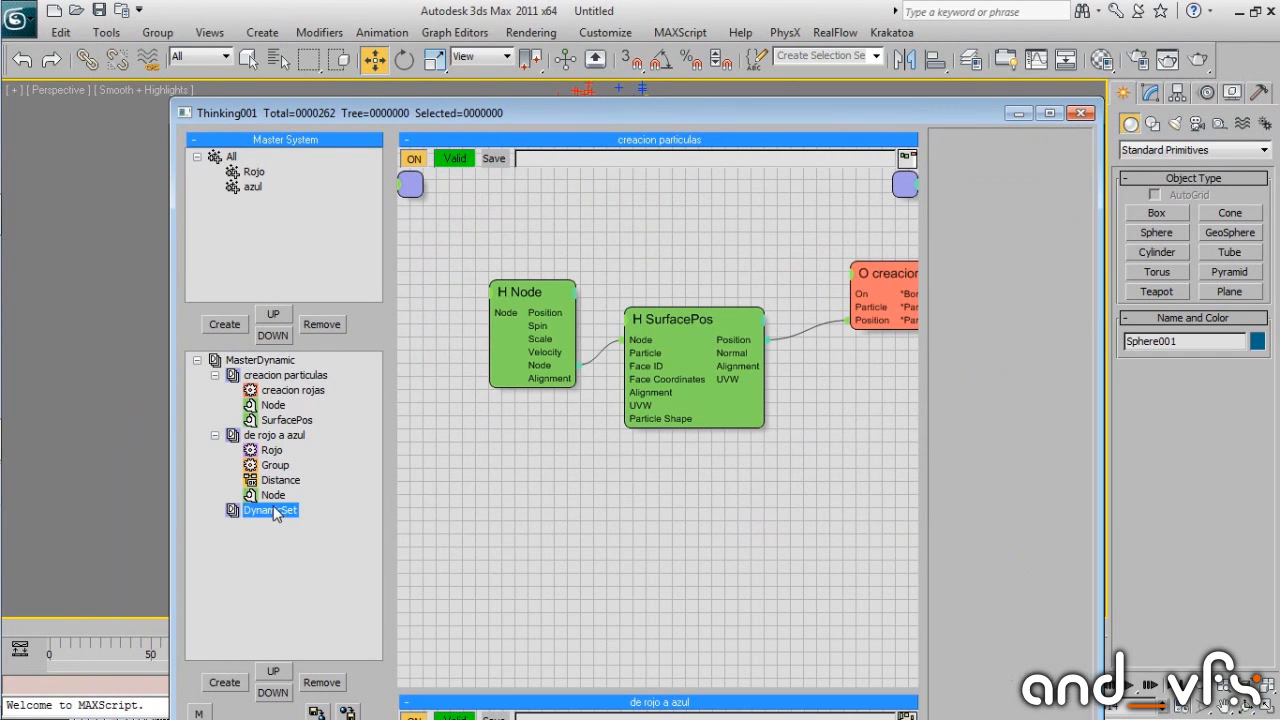
# Rename the new dynamic set as gravedad and maximize the Thinking Particles editor.
pyautogui.write('gra')
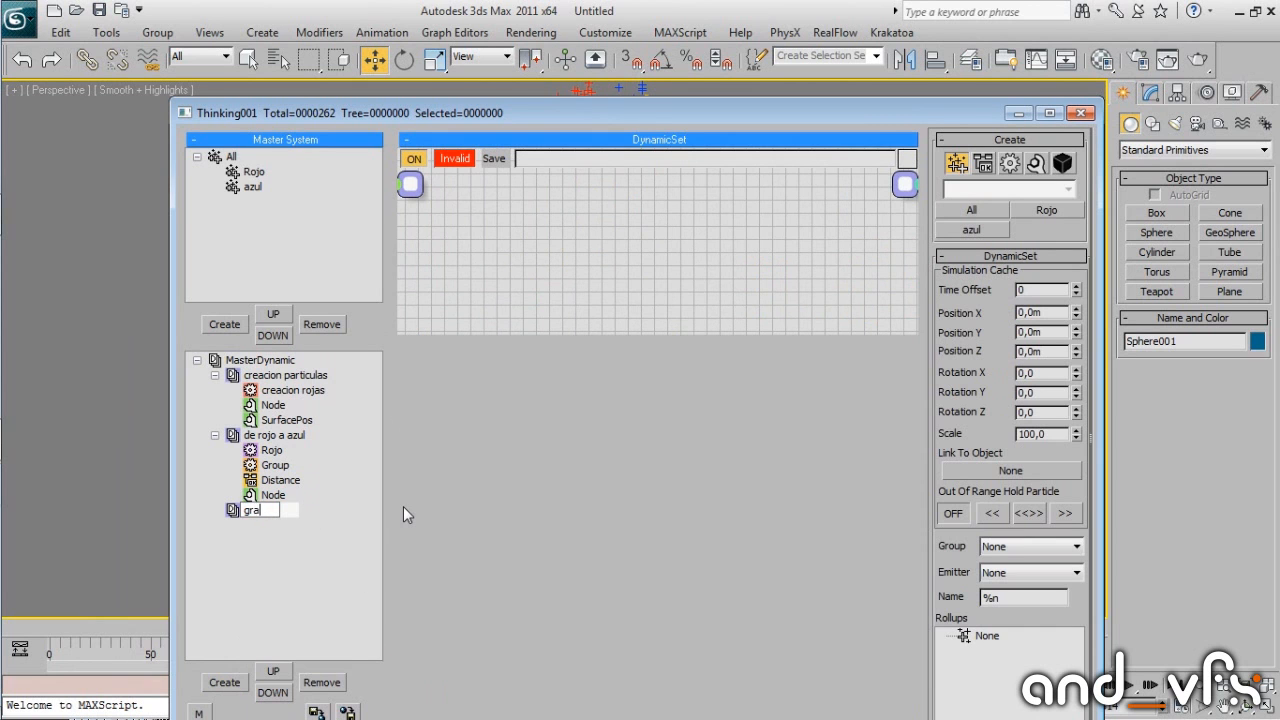
pyautogui.write('vedad')
pyautogui.press('Return')
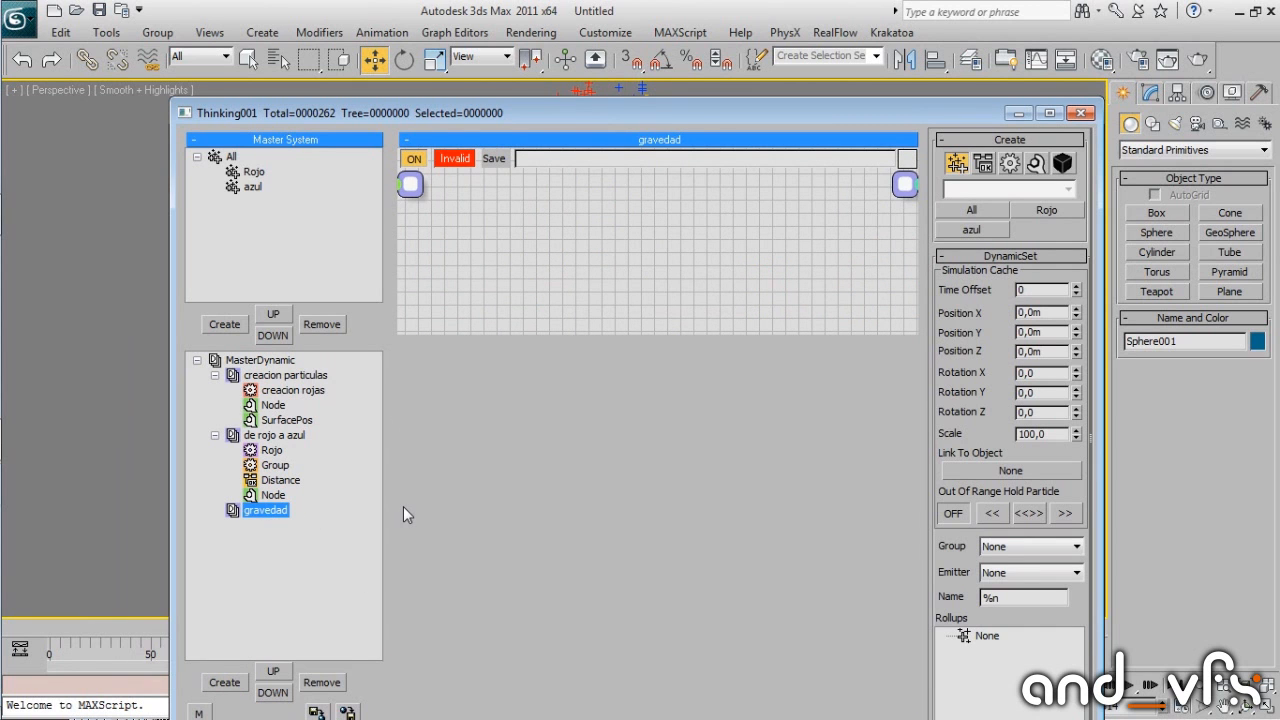
pyautogui.doubleClick(690, 110)
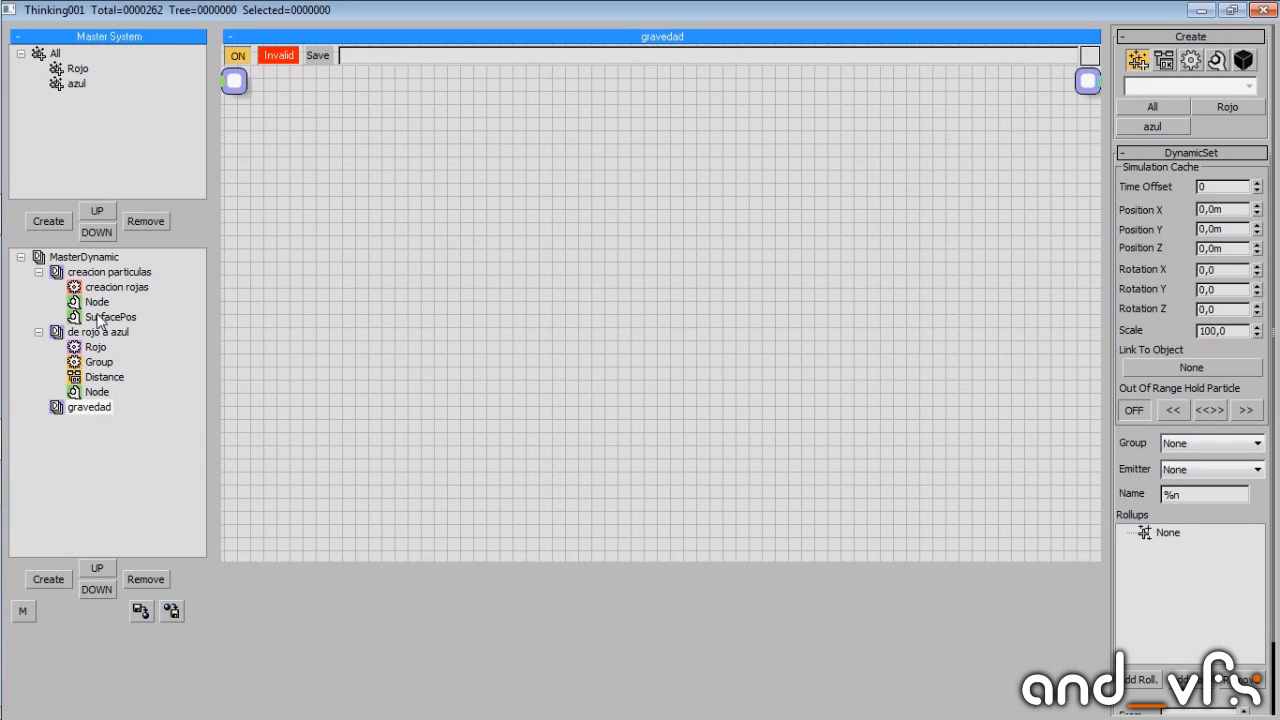
# Add the comment "este dynamicset es para añadir gravedad a las particuals azules" to the gravedad dynamic set.
pyautogui.click(90, 345)
pyautogui.click(90, 333)
pyautogui.click(90, 408)
pyautogui.click(358, 59)
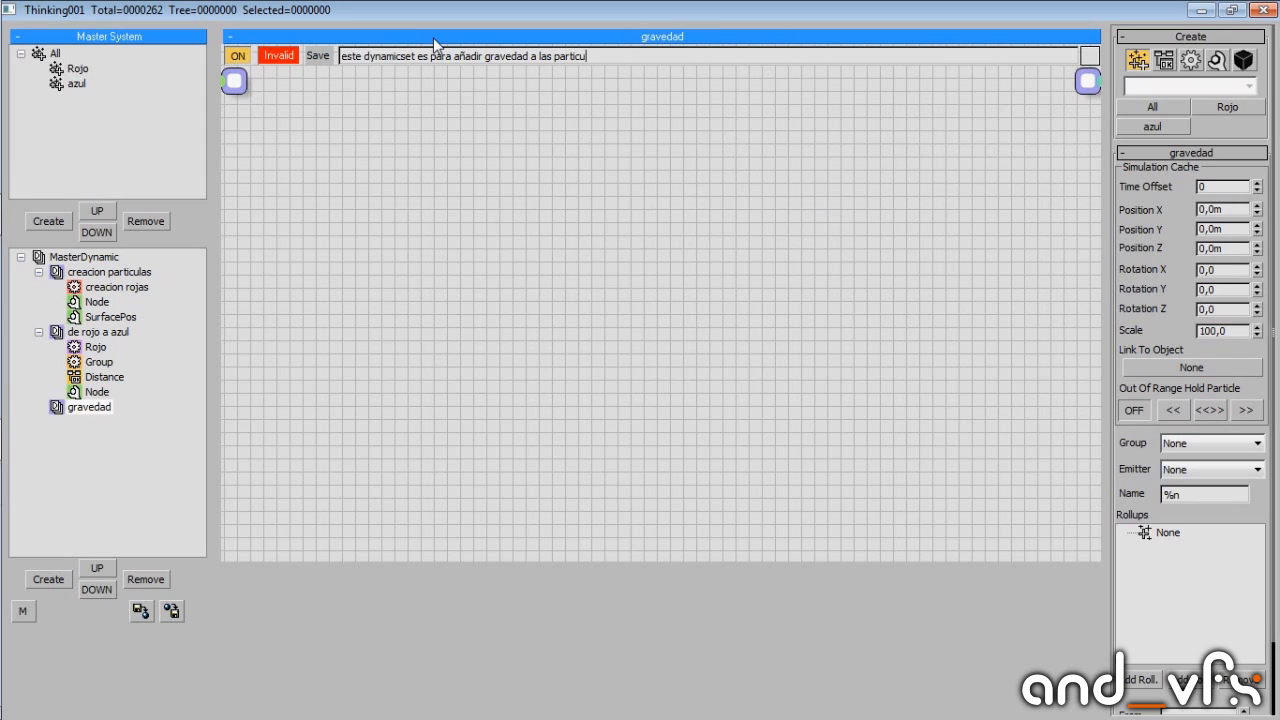
pyautogui.write('s azule')
pyautogui.press('Return')
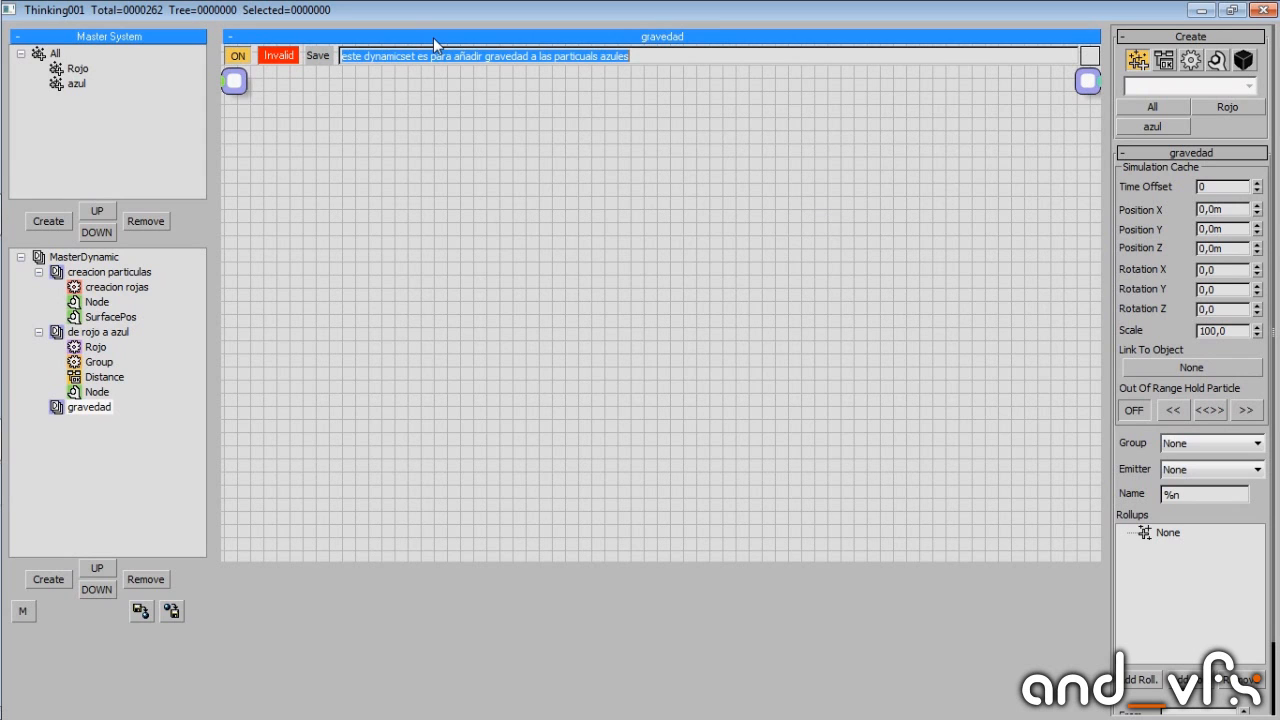
pyautogui.moveTo(640, 61); pyautogui.dragTo(317, 69)
pyautogui.click(386, 59)
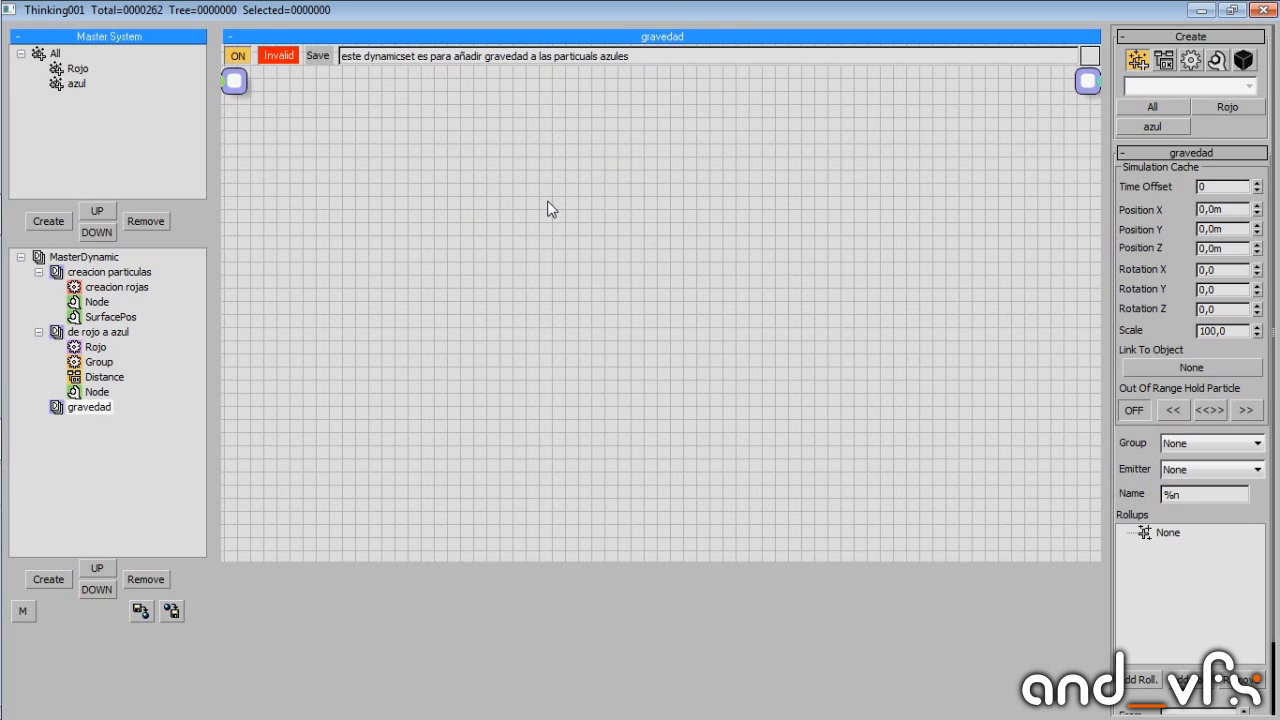
# Place an azul group node near the upper-left area of the gravedad dynamic set's graph.
pyautogui.moveTo(729, 14); pyautogui.dragTo(550, 290)
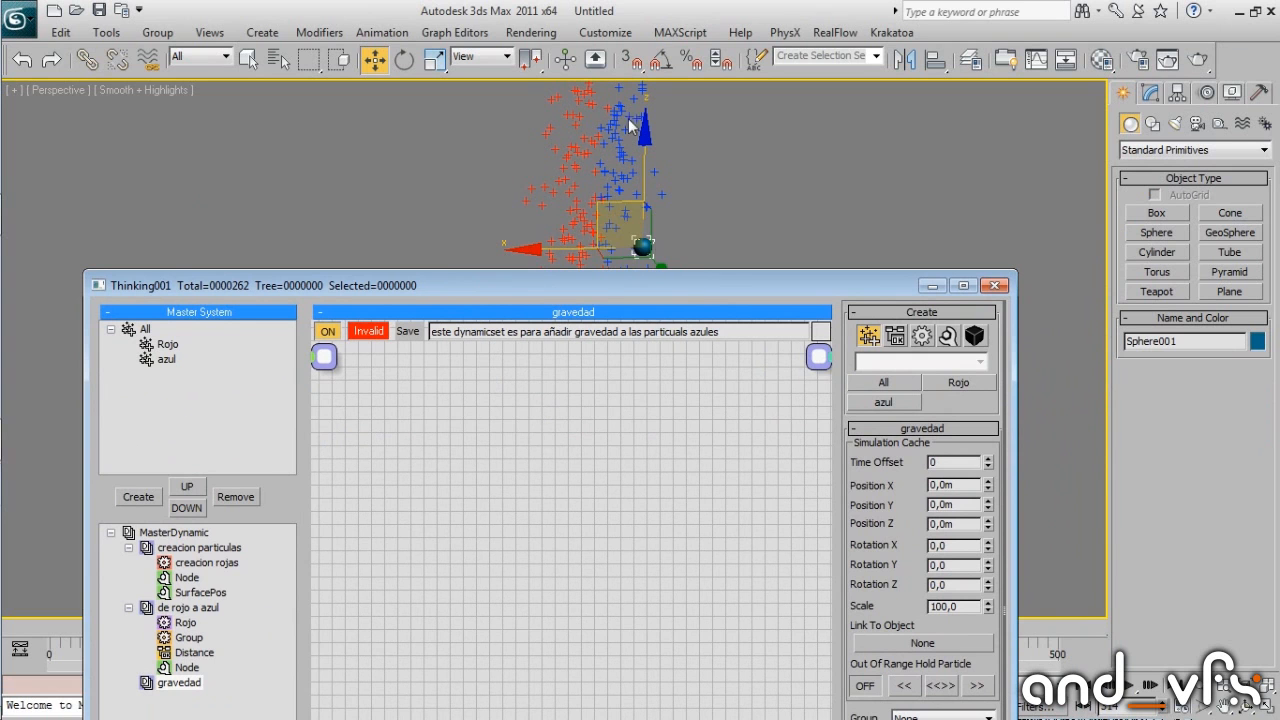
pyautogui.doubleClick(585, 293)
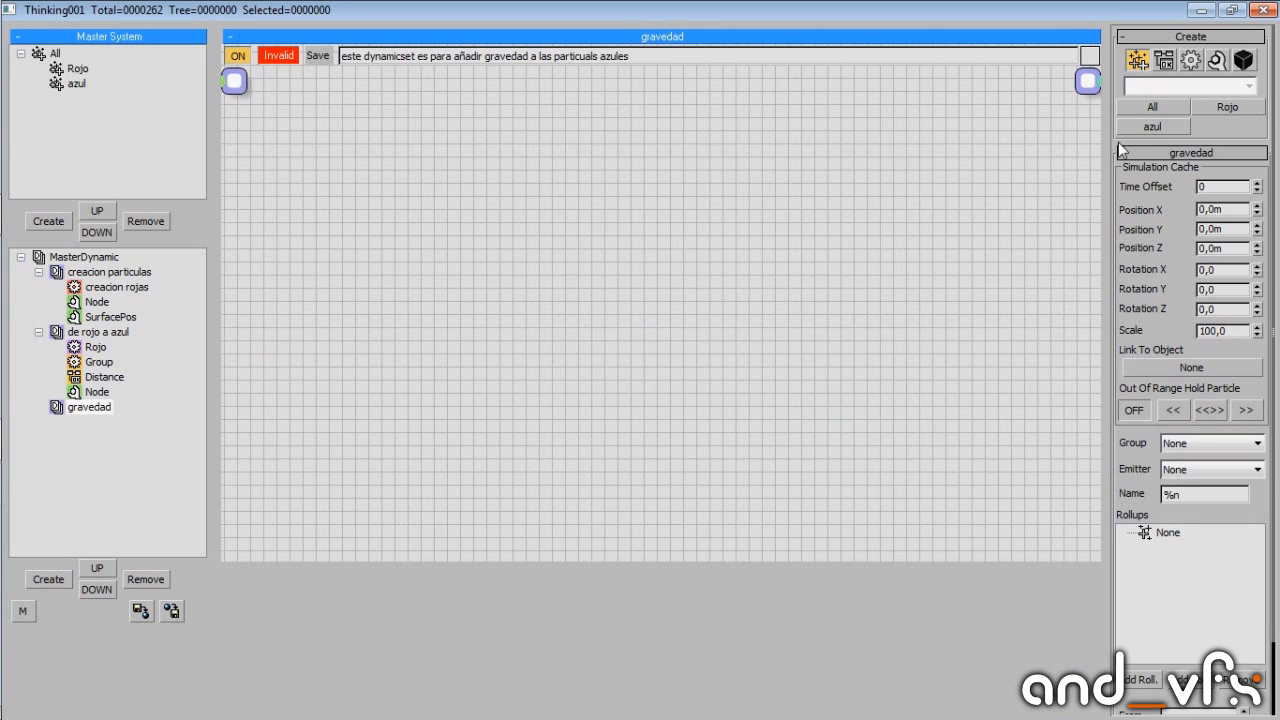
pyautogui.click(1147, 127)
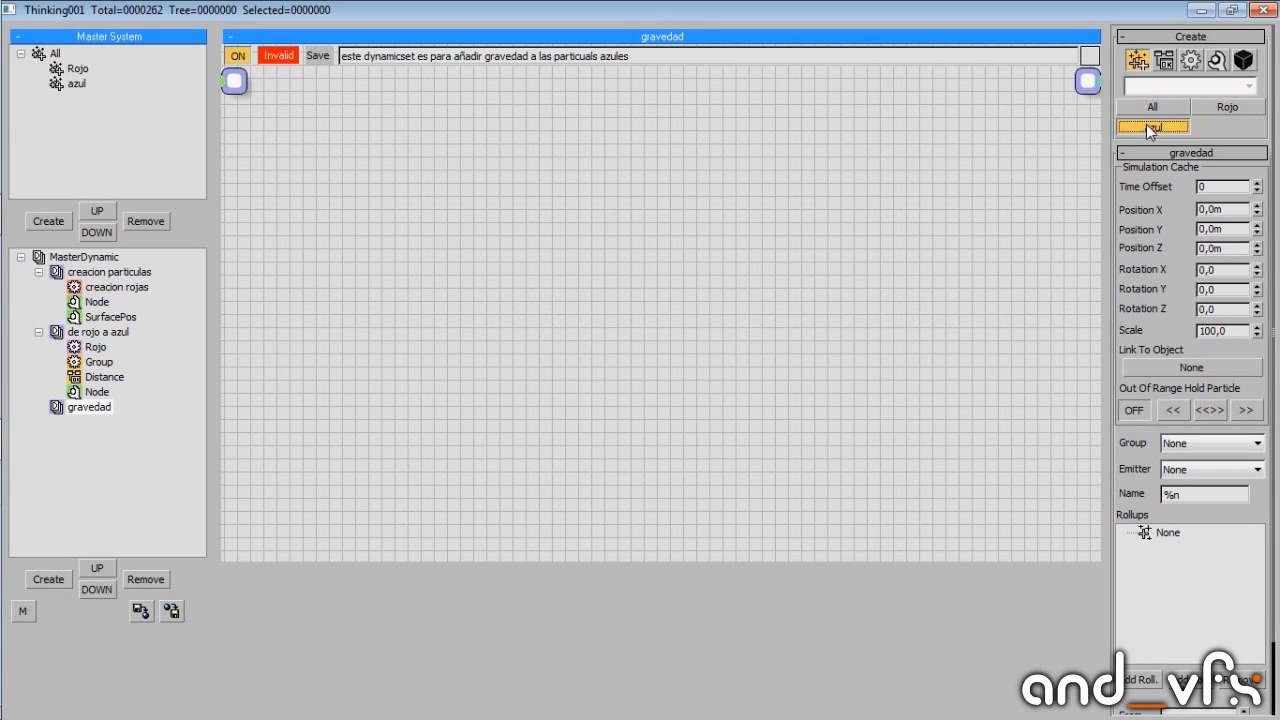
pyautogui.click(360, 249)
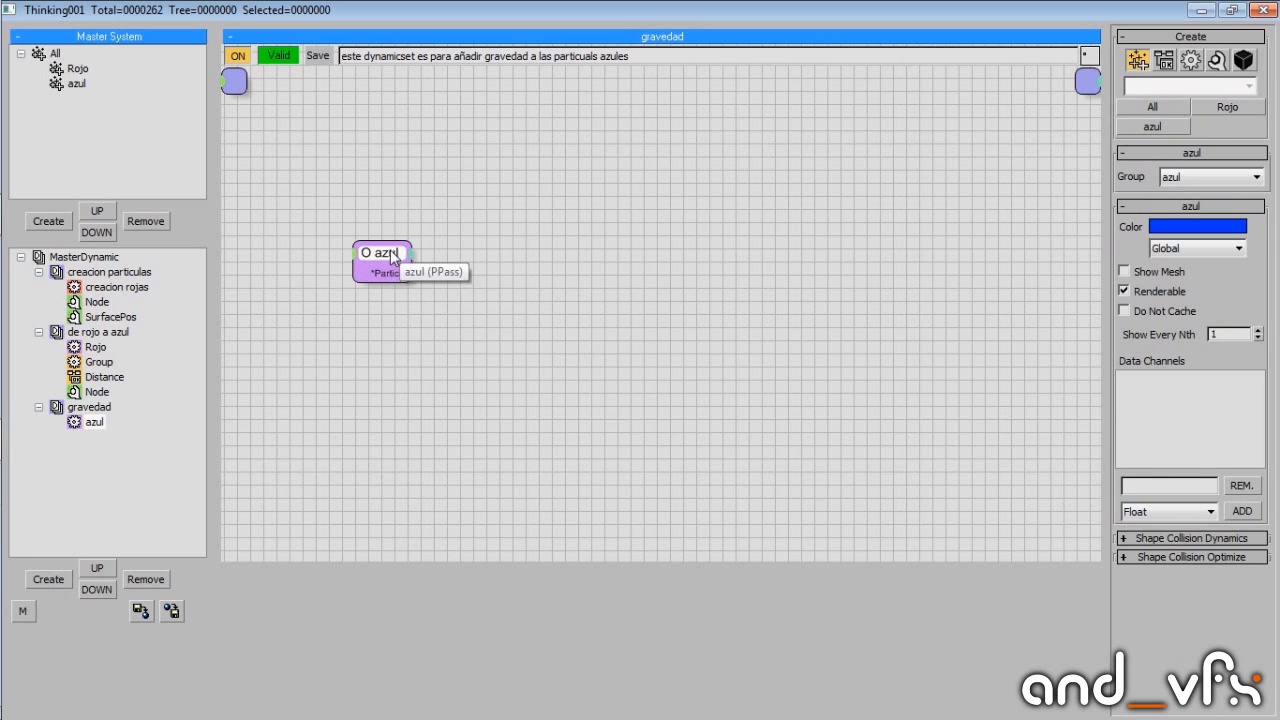
pyautogui.moveTo(391, 258); pyautogui.dragTo(350, 190)
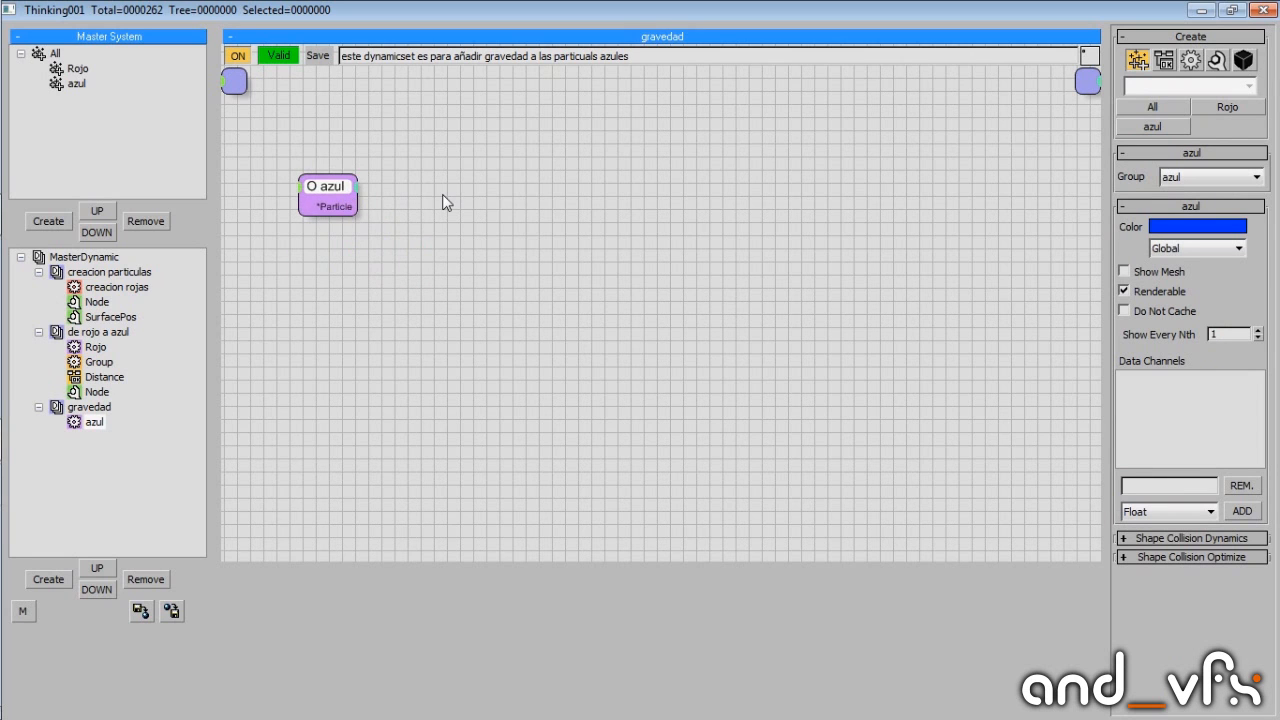
# Add a Force operator from the Dynamics category to gravedad and wire azul's Particle output to its Particle input.
pyautogui.rightClick(356, 192)
pyautogui.rightClick(399, 138)
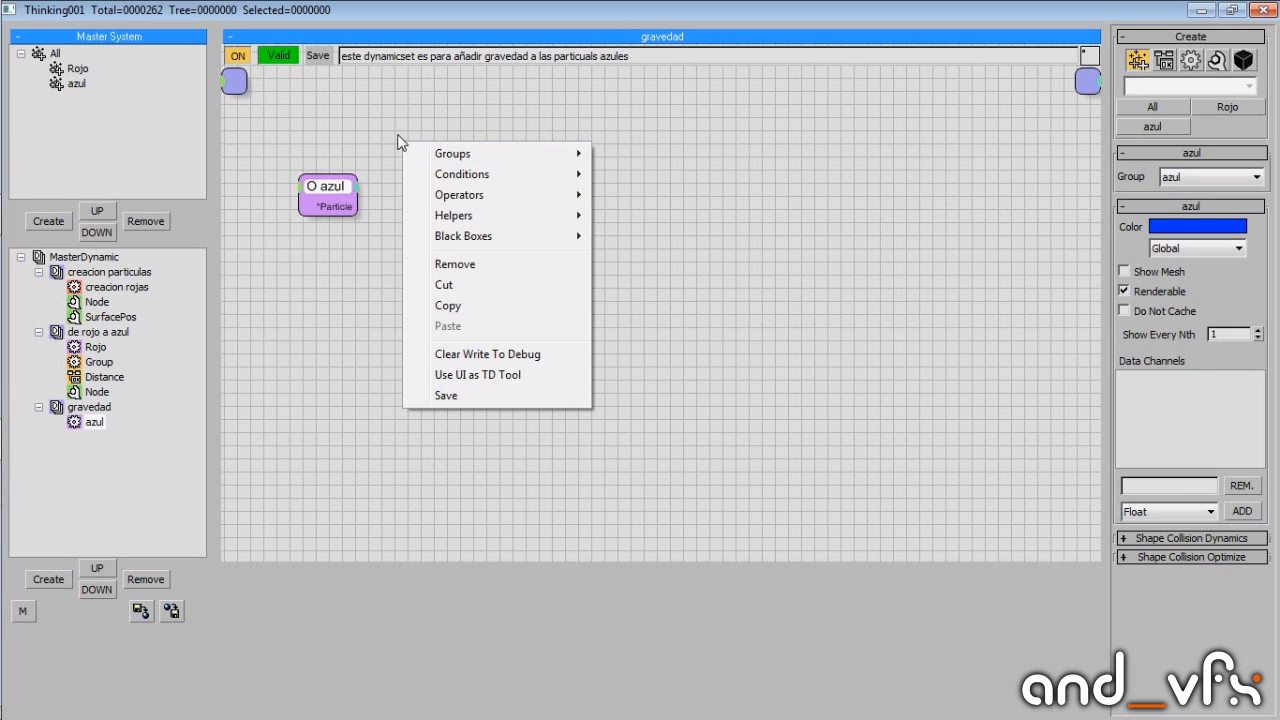
pyautogui.moveTo(523, 198)
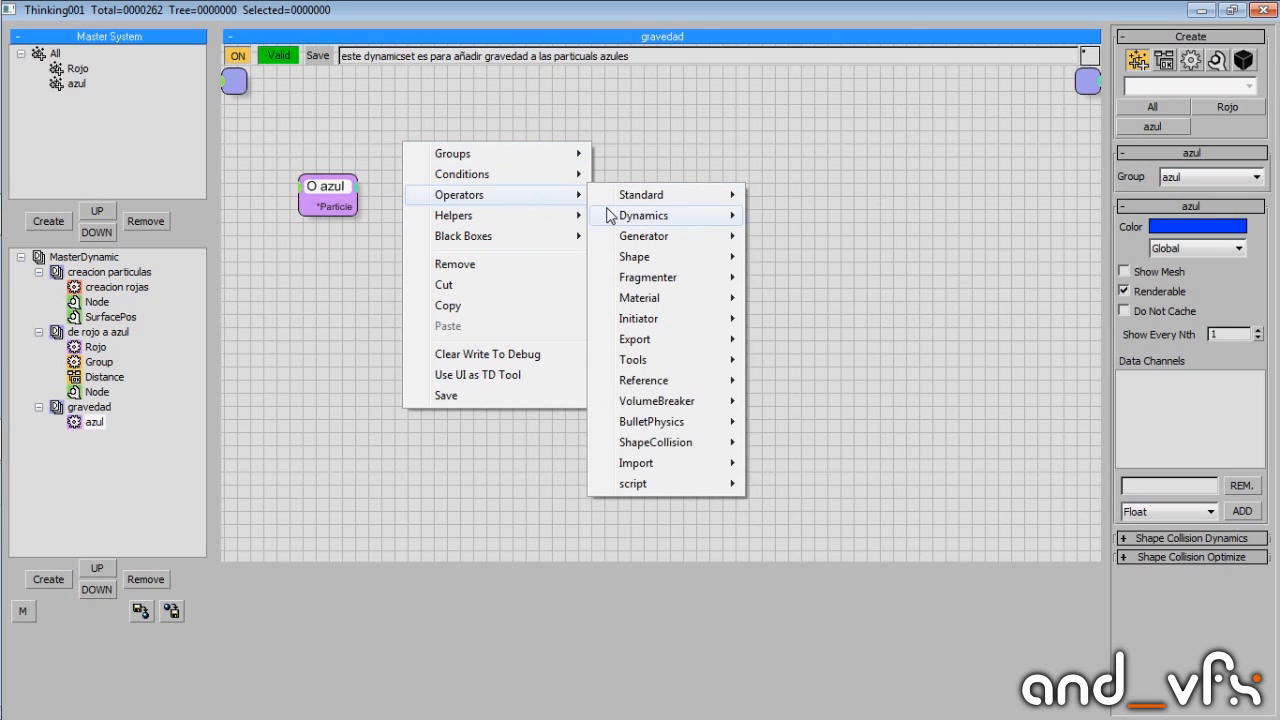
pyautogui.moveTo(614, 215)
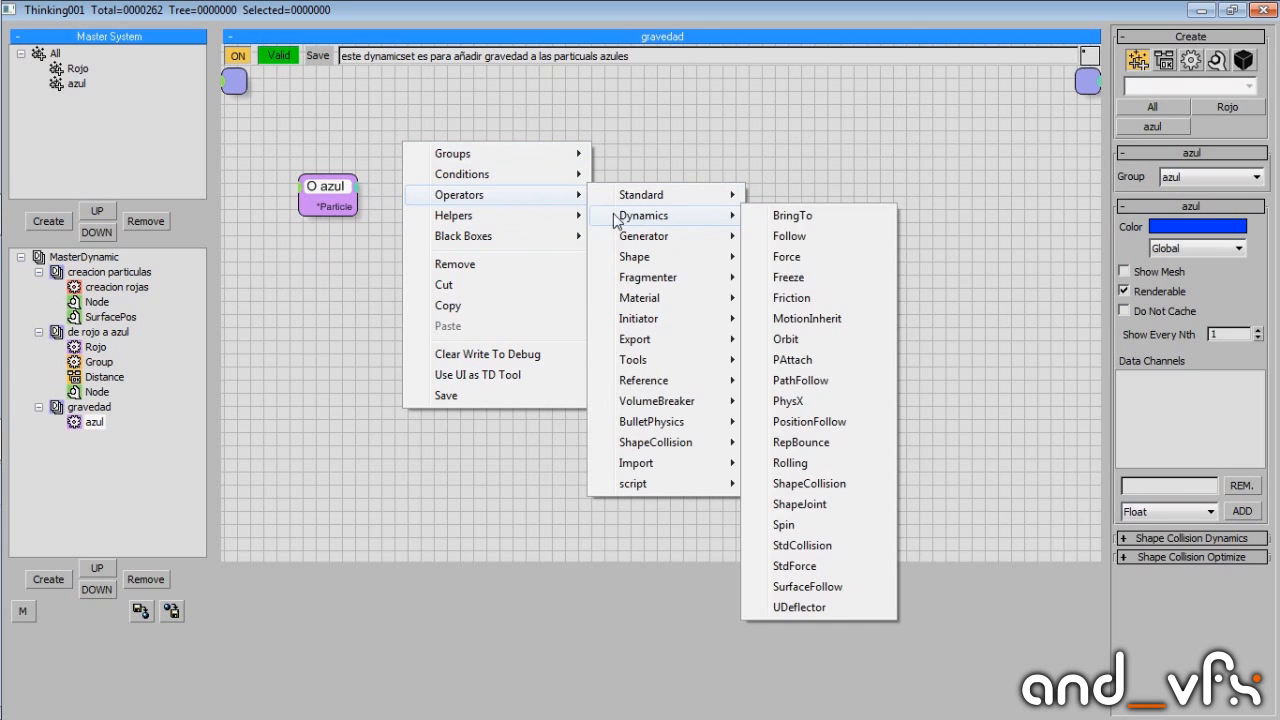
pyautogui.click(789, 264)
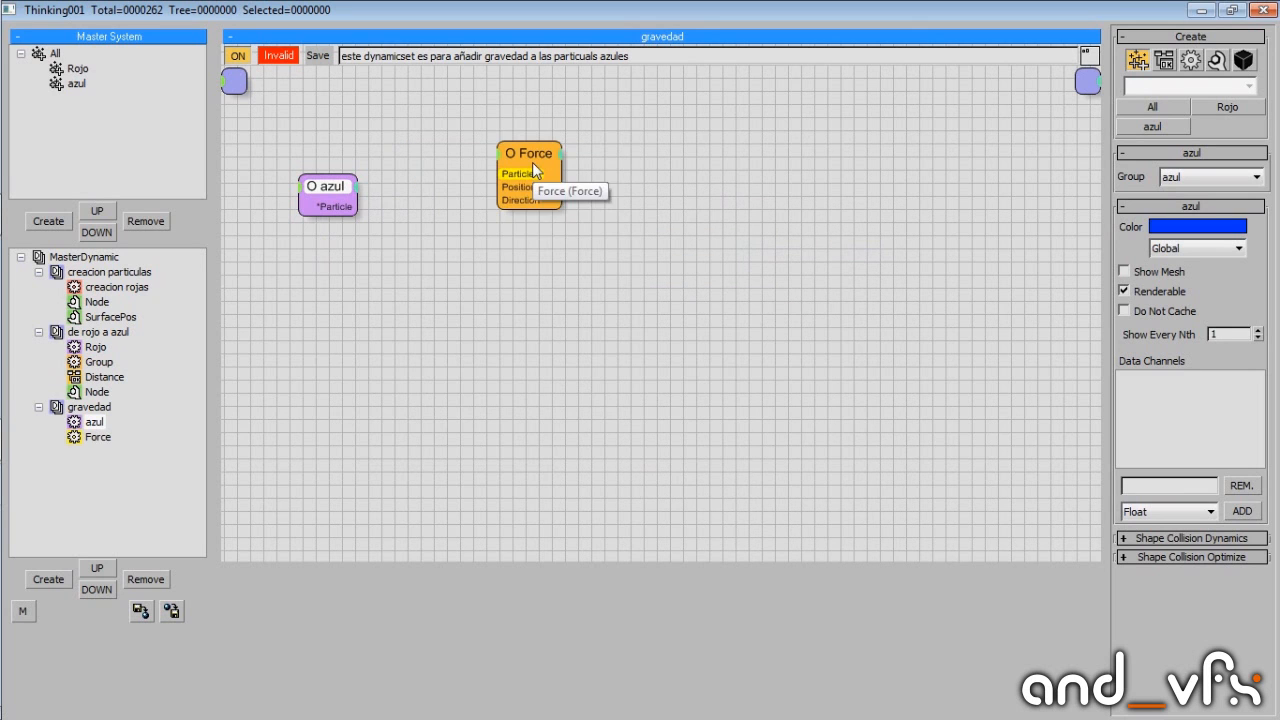
pyautogui.click(548, 188)
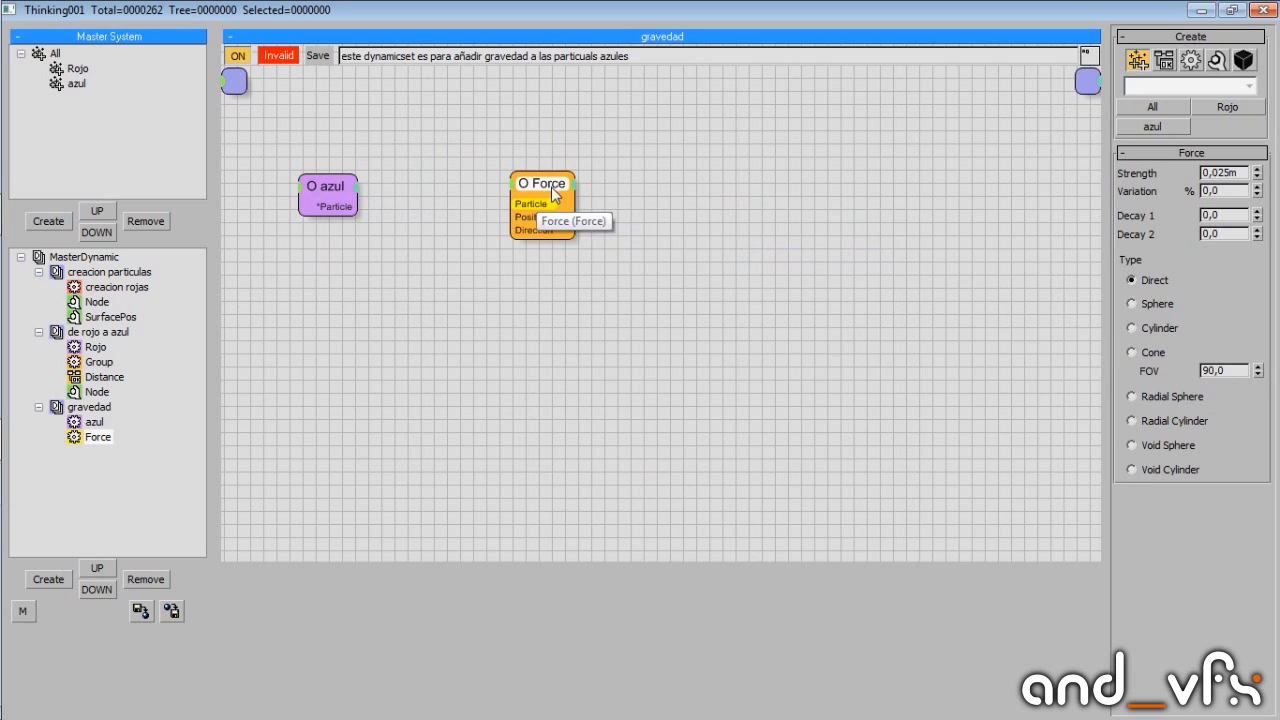
pyautogui.moveTo(551, 187); pyautogui.dragTo(598, 186)
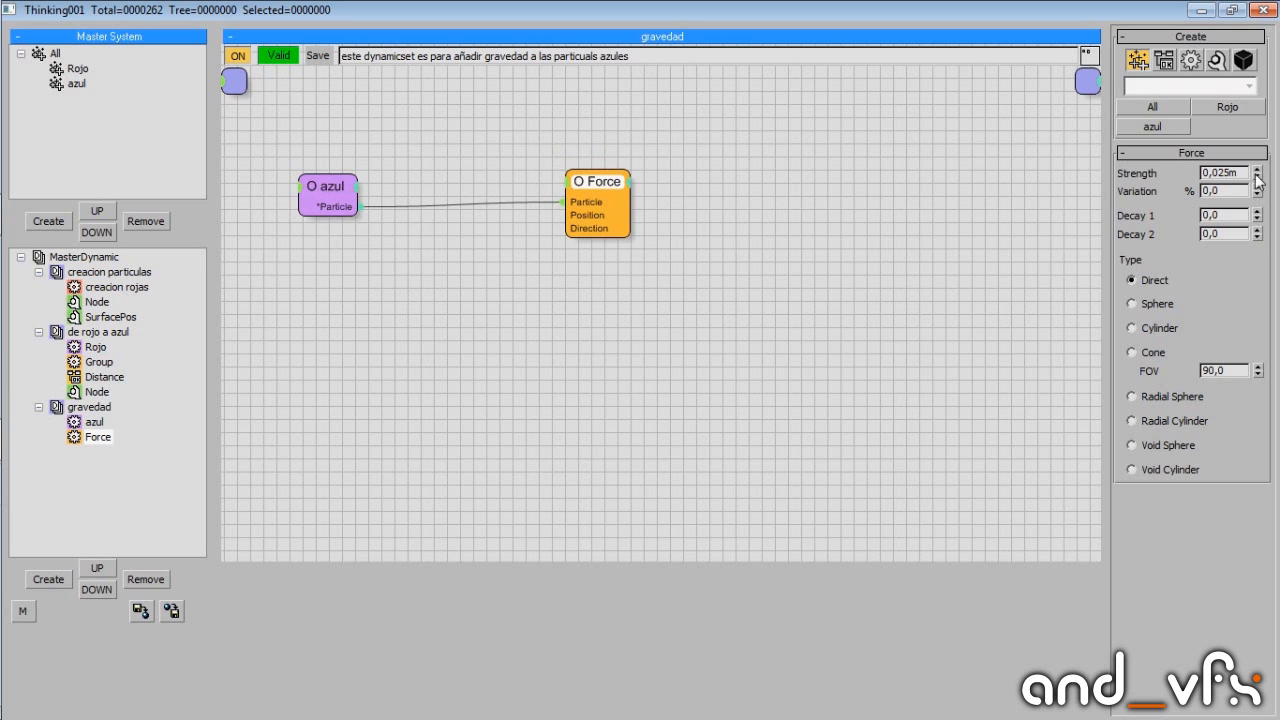
# Set the Force operator's Strength to about -0.072 m while keeping the particles in view beside the editor.
pyautogui.moveTo(1257, 178); pyautogui.dragTo(1262, 268)
pyautogui.moveTo(1276, 703); pyautogui.dragTo(1178, 198)
pyautogui.moveTo(1105, 4); pyautogui.dragTo(214, 91)
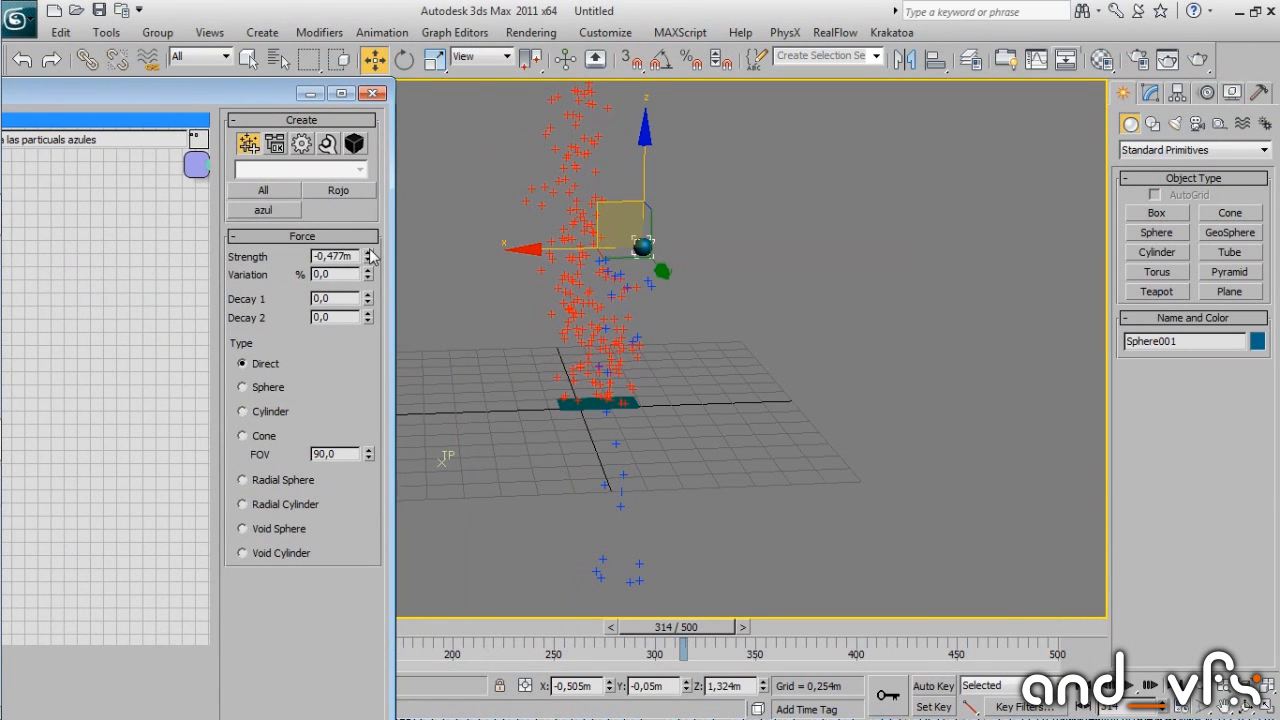
pyautogui.moveTo(372, 256); pyautogui.dragTo(373, 196)
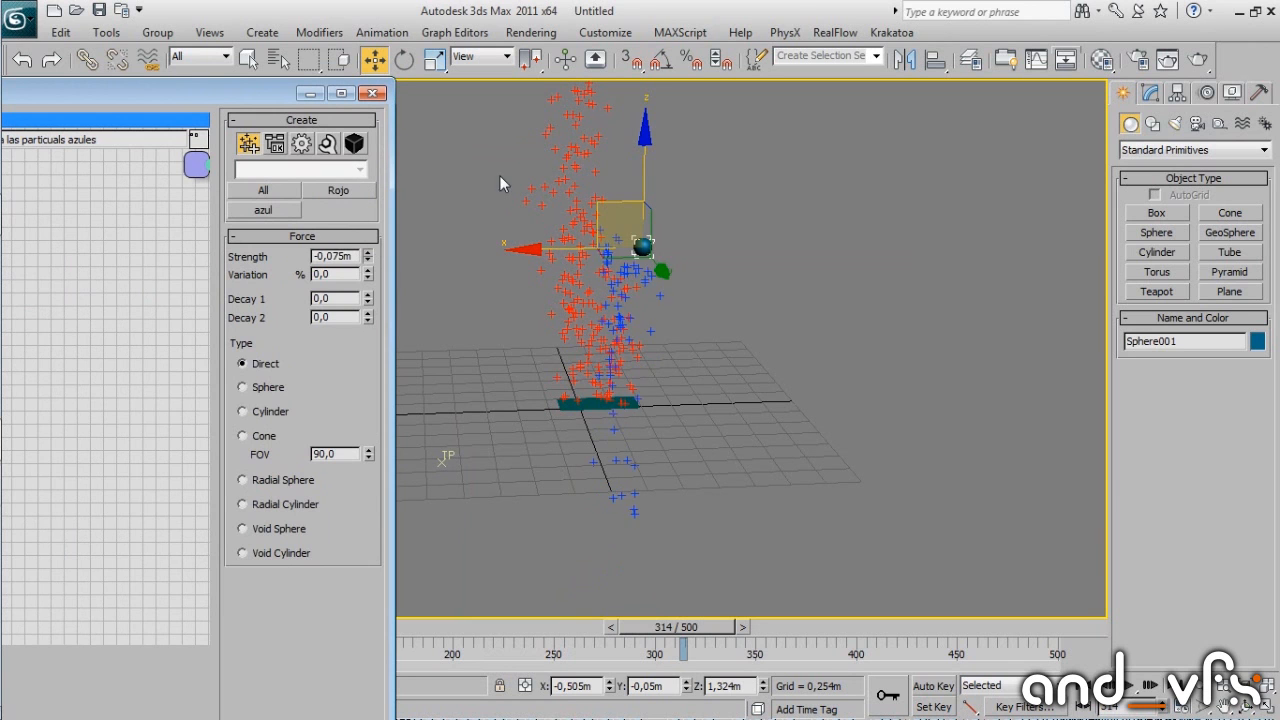
# Minimize the editor and run the animation from the start to frame 347 to examine how the blue particles fall.
pyautogui.click(310, 93)
pyautogui.click(84, 627)
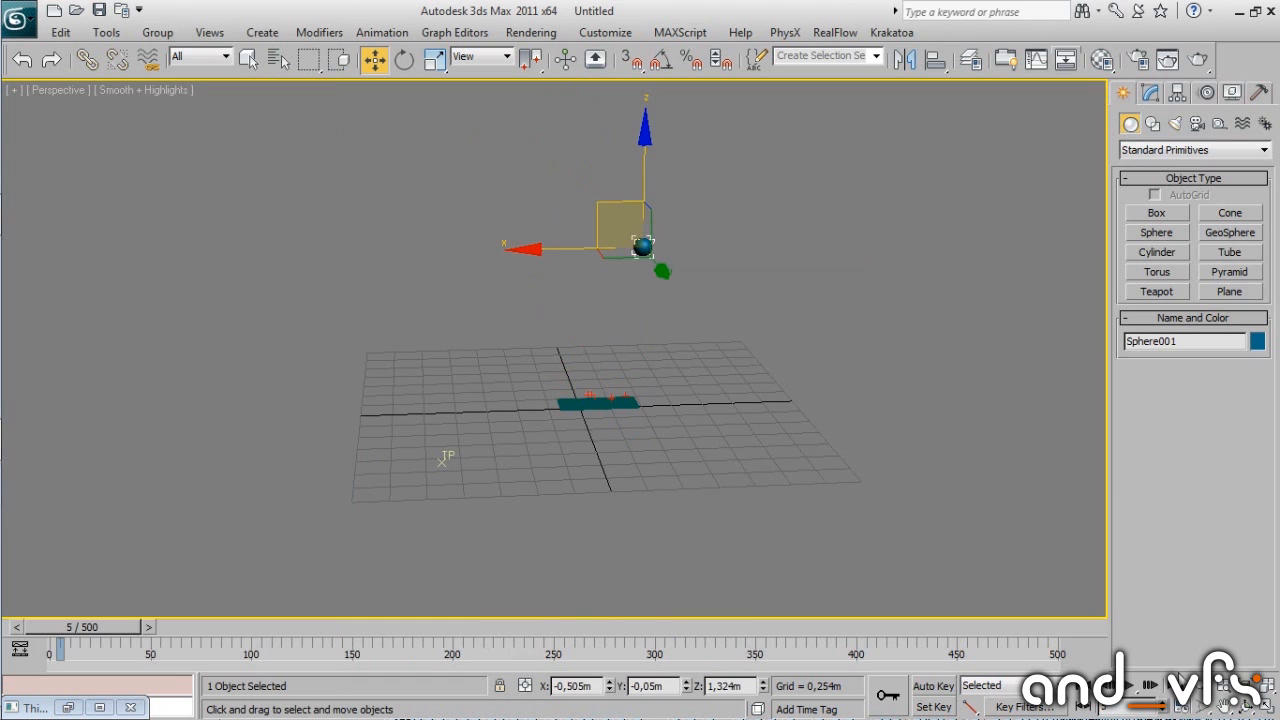
pyautogui.click(1127, 688)
pyautogui.press('w')
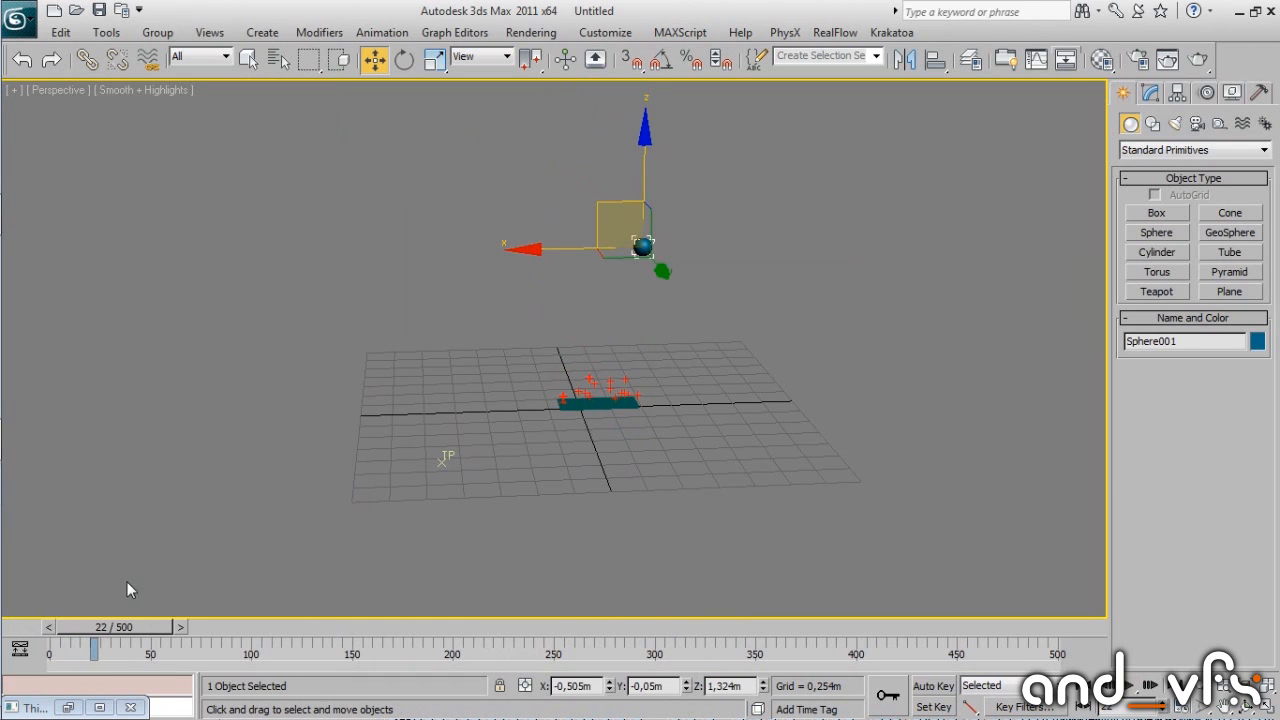
pyautogui.moveTo(118, 632); pyautogui.dragTo(748, 440)
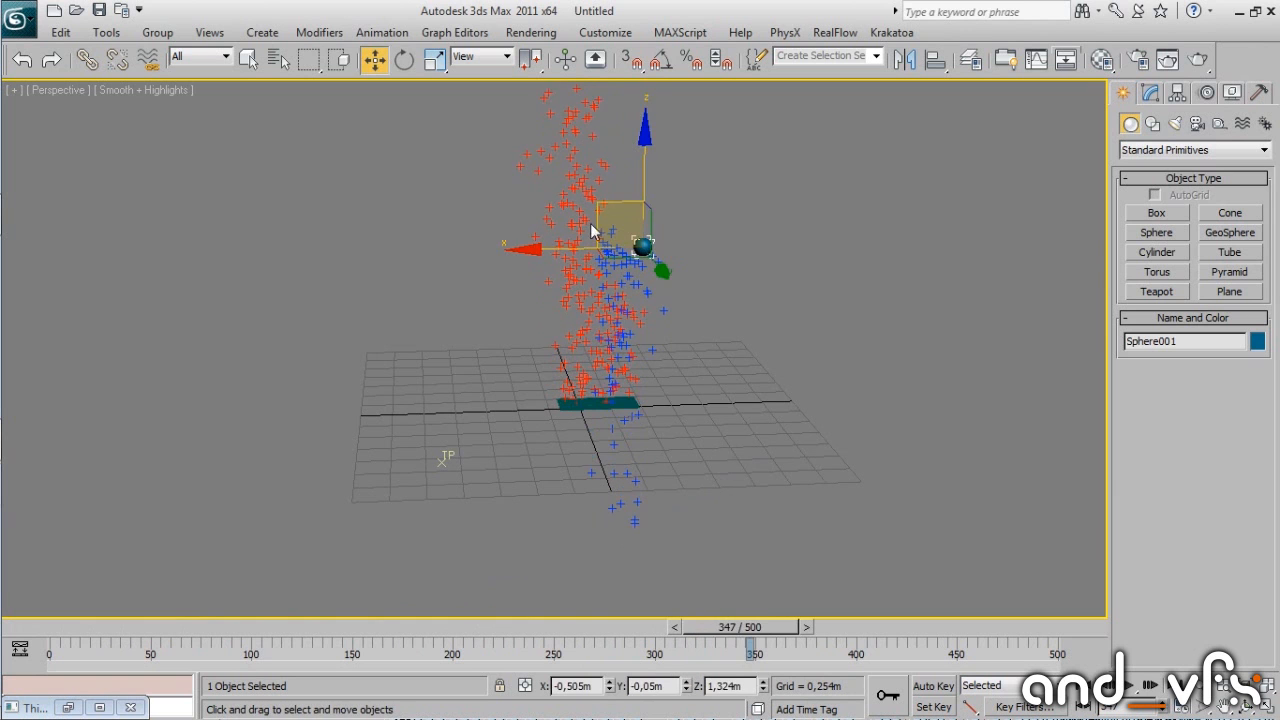
pyautogui.moveTo(607, 208); pyautogui.dragTo(579, 266, button='middle')
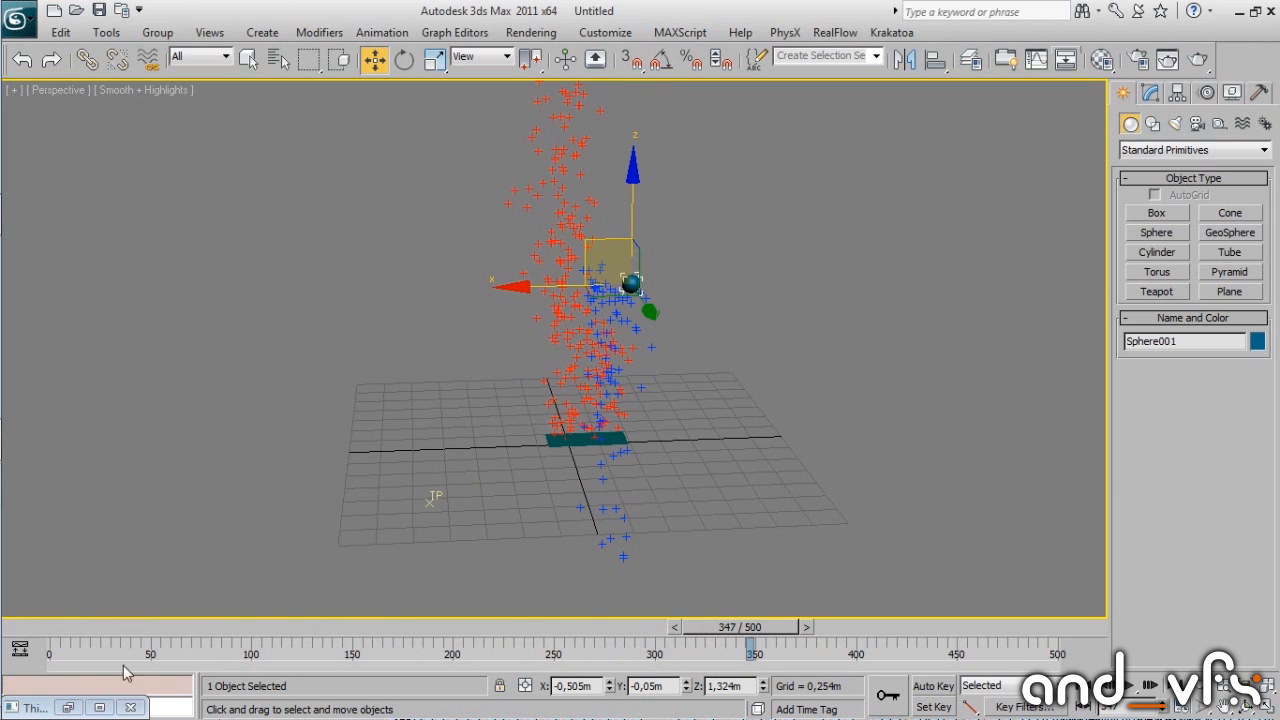
# Restore the editor and set the Speed of the creacion rojas generator in creacion particulas to 20.
pyautogui.click(68, 707)
pyautogui.moveTo(210, 94); pyautogui.dragTo(912, 61)
pyautogui.click(266, 350)
pyautogui.click(268, 340)
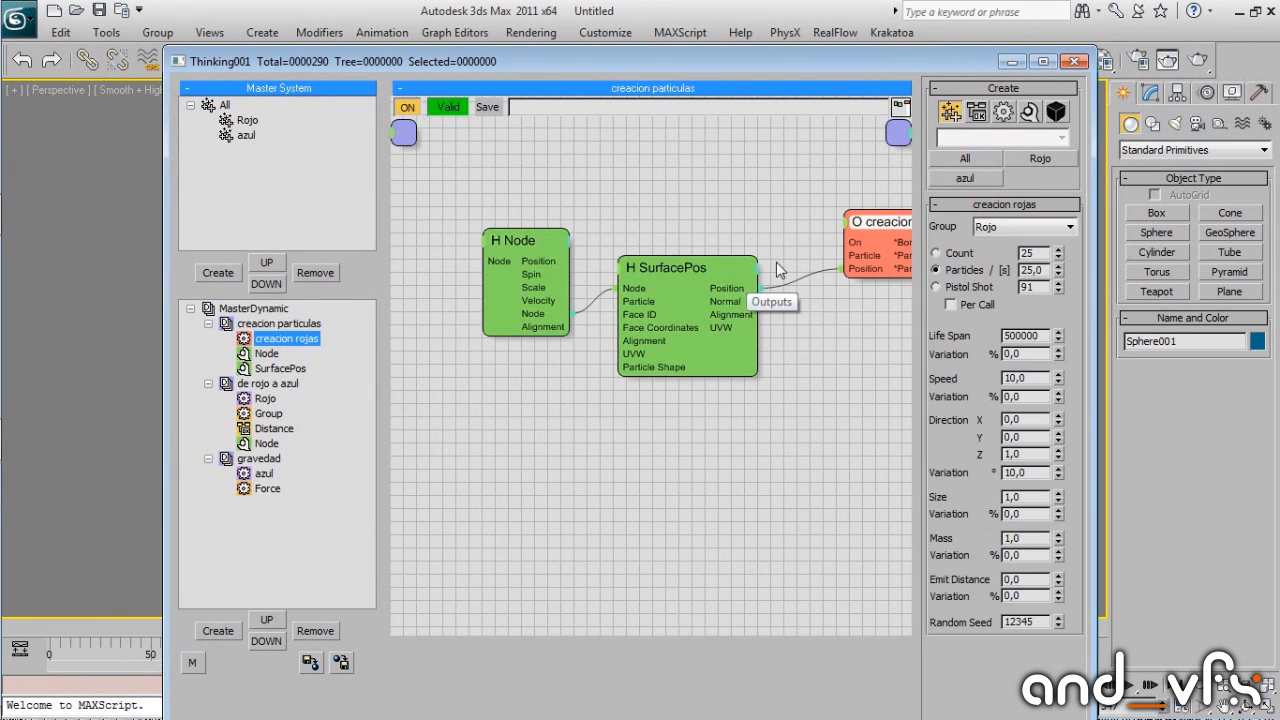
pyautogui.moveTo(896, 222); pyautogui.dragTo(834, 222)
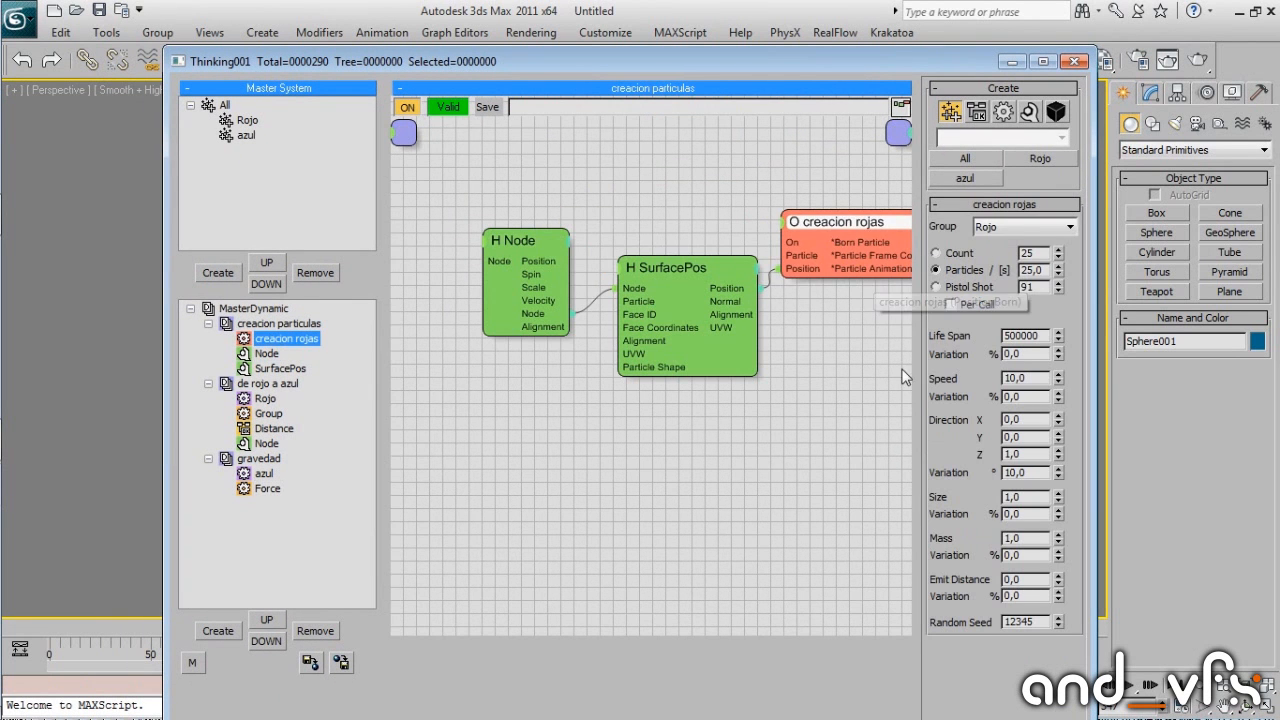
pyautogui.moveTo(1045, 382); pyautogui.dragTo(906, 352)
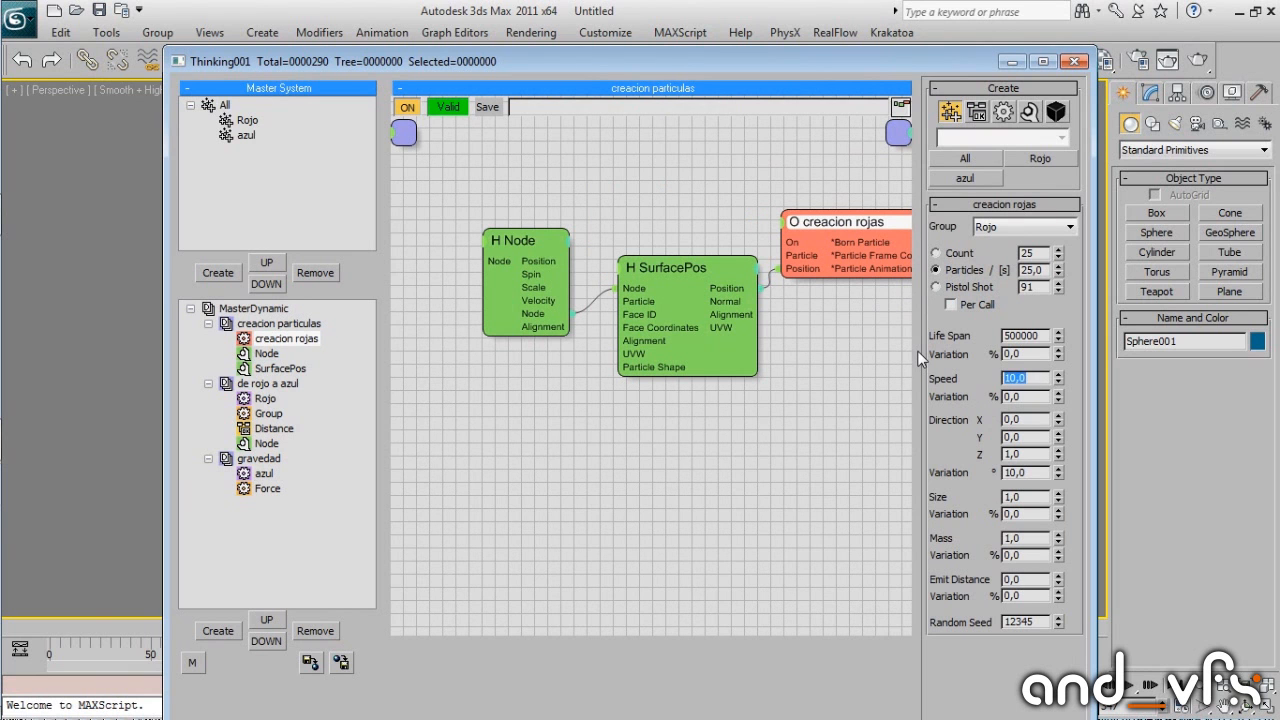
pyautogui.write('20')
pyautogui.press('Return')
# Minimize the editor and scrub the animation to frame 267 to check the particles' motion near the sphere.
pyautogui.click(1013, 62)
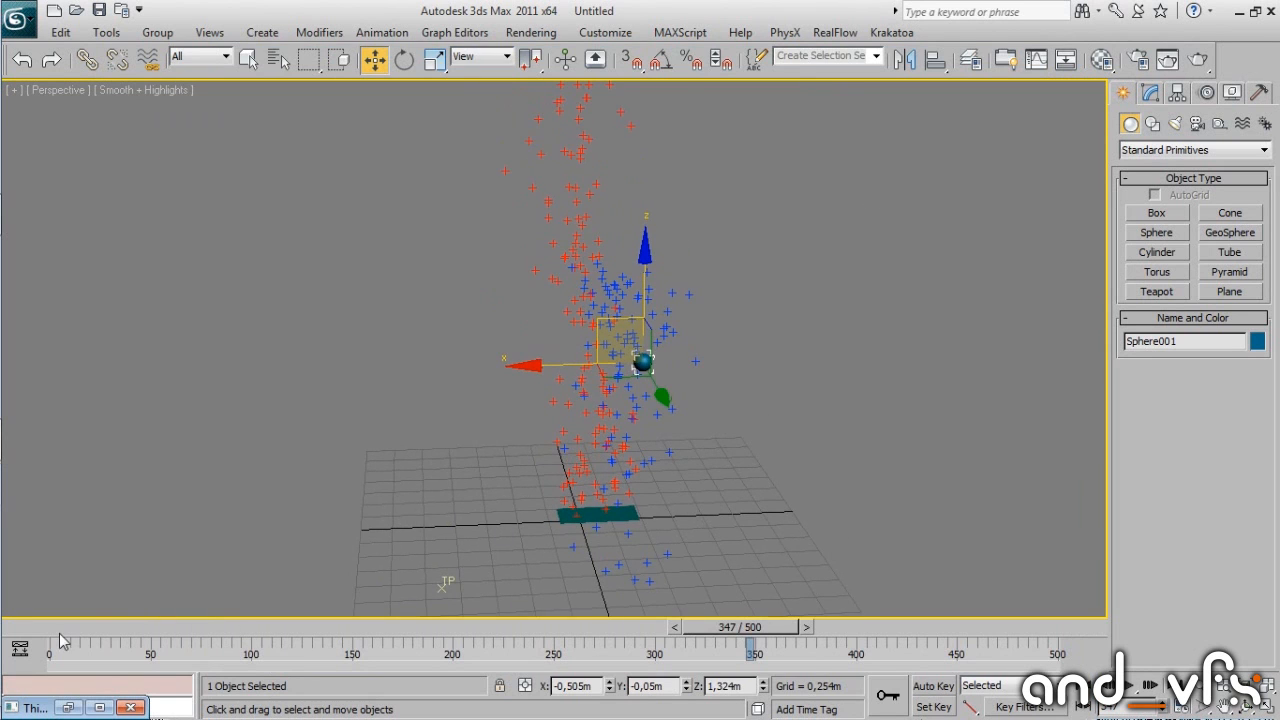
pyautogui.moveTo(66, 628); pyautogui.dragTo(588, 560)
pyautogui.press('w')
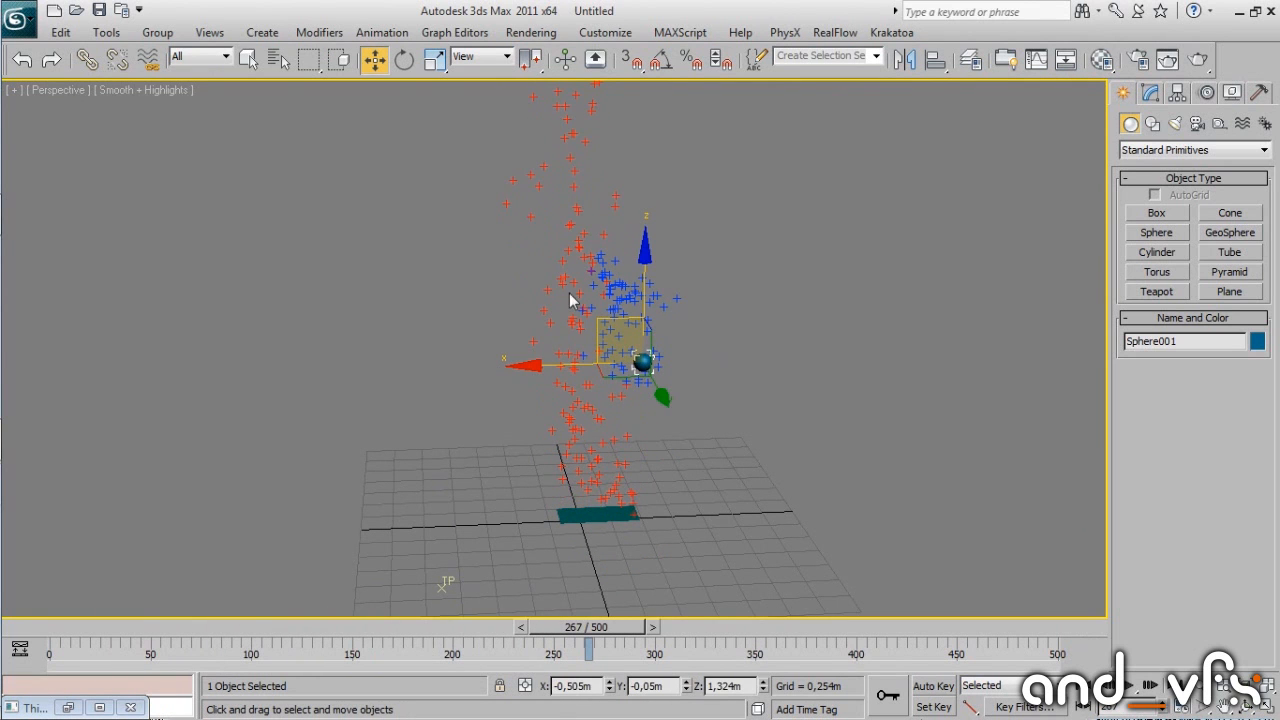
# Show the gravedad set's Force settings beside the viewport and scrub the animation to frame 240.
pyautogui.click(67, 707)
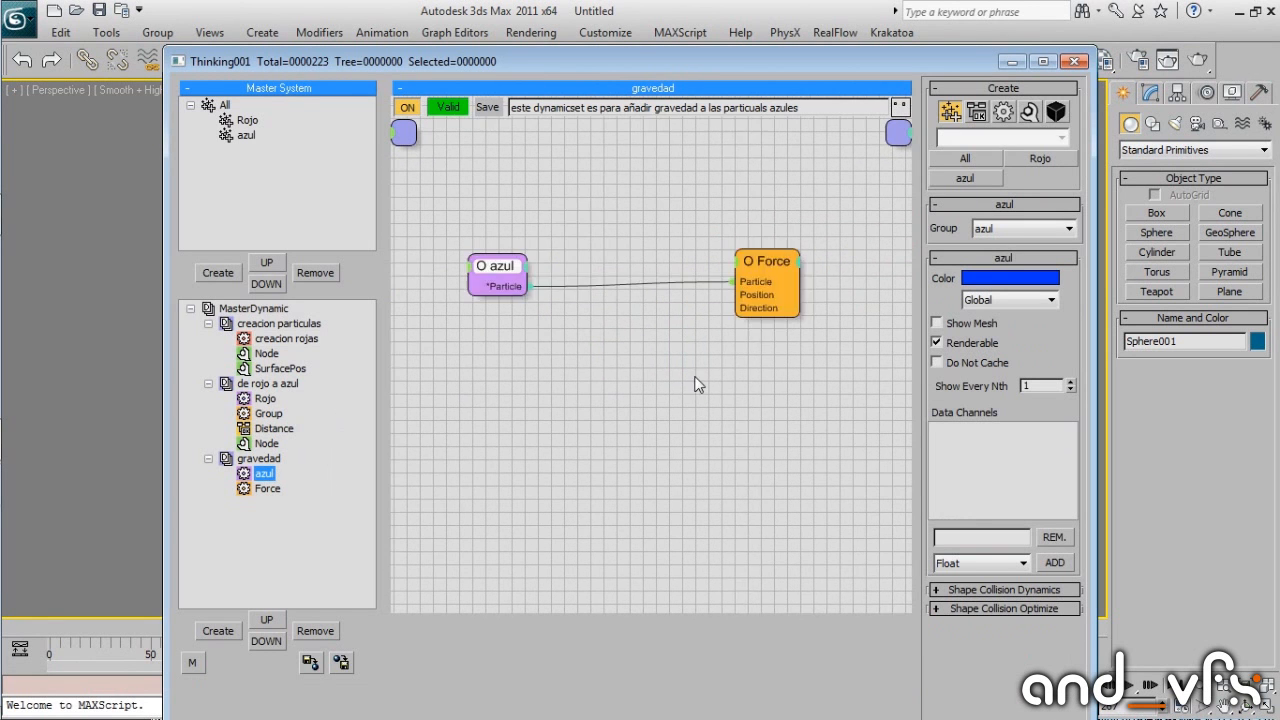
pyautogui.click(822, 260)
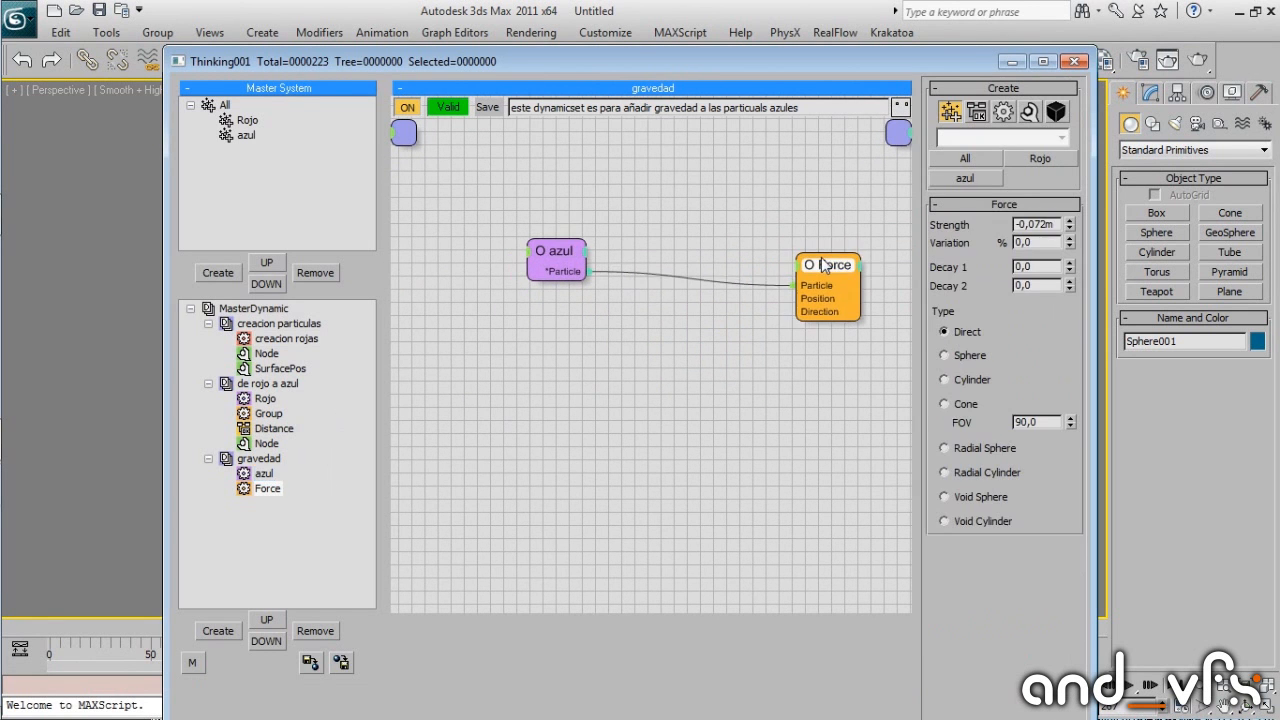
pyautogui.moveTo(938, 56); pyautogui.dragTo(165, 97)
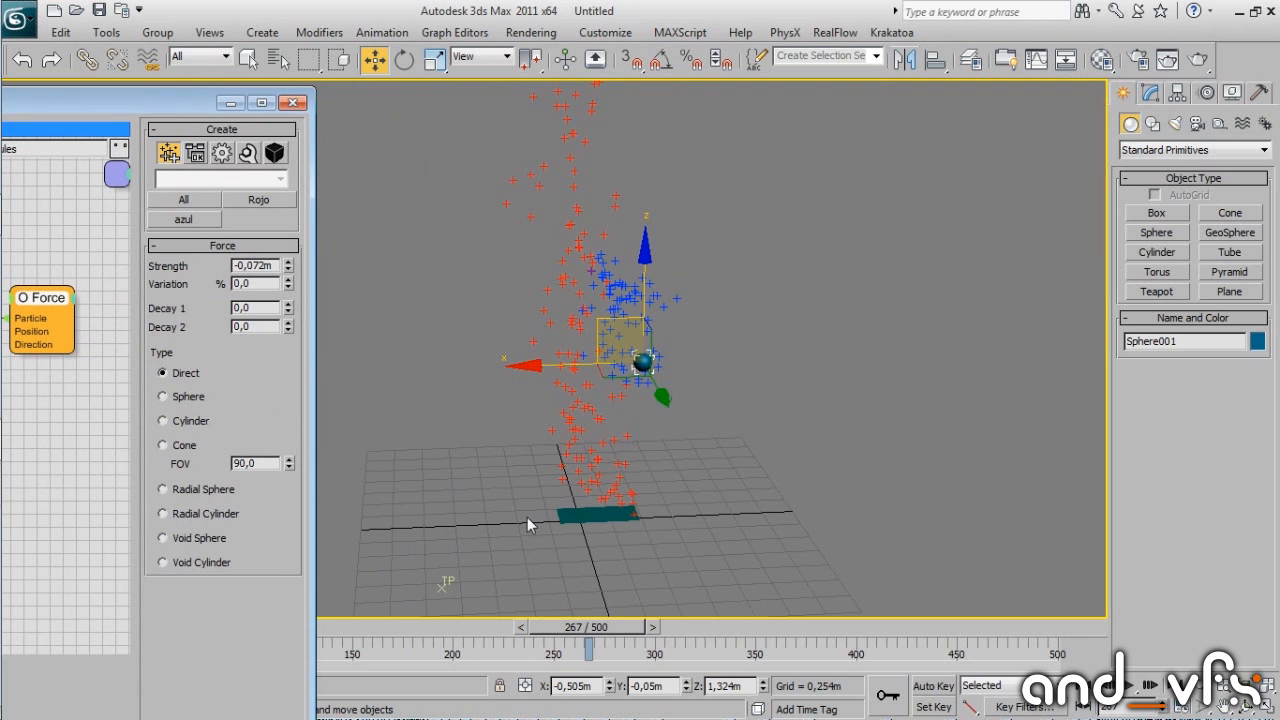
pyautogui.moveTo(593, 636); pyautogui.dragTo(553, 353)
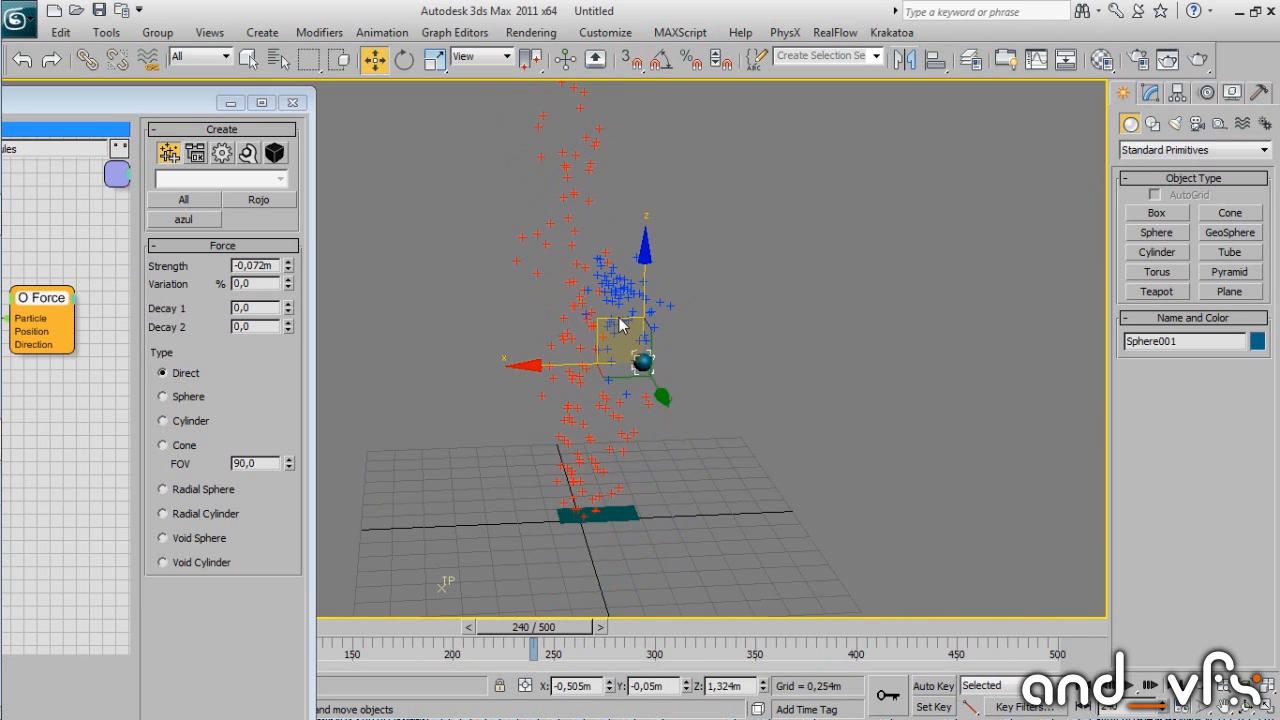
# Move the sphere up to about X -0.141 m, Z 2.989 m and scrub to frame 267 to check the particles.
pyautogui.moveTo(620, 325); pyautogui.dragTo(574, 122)
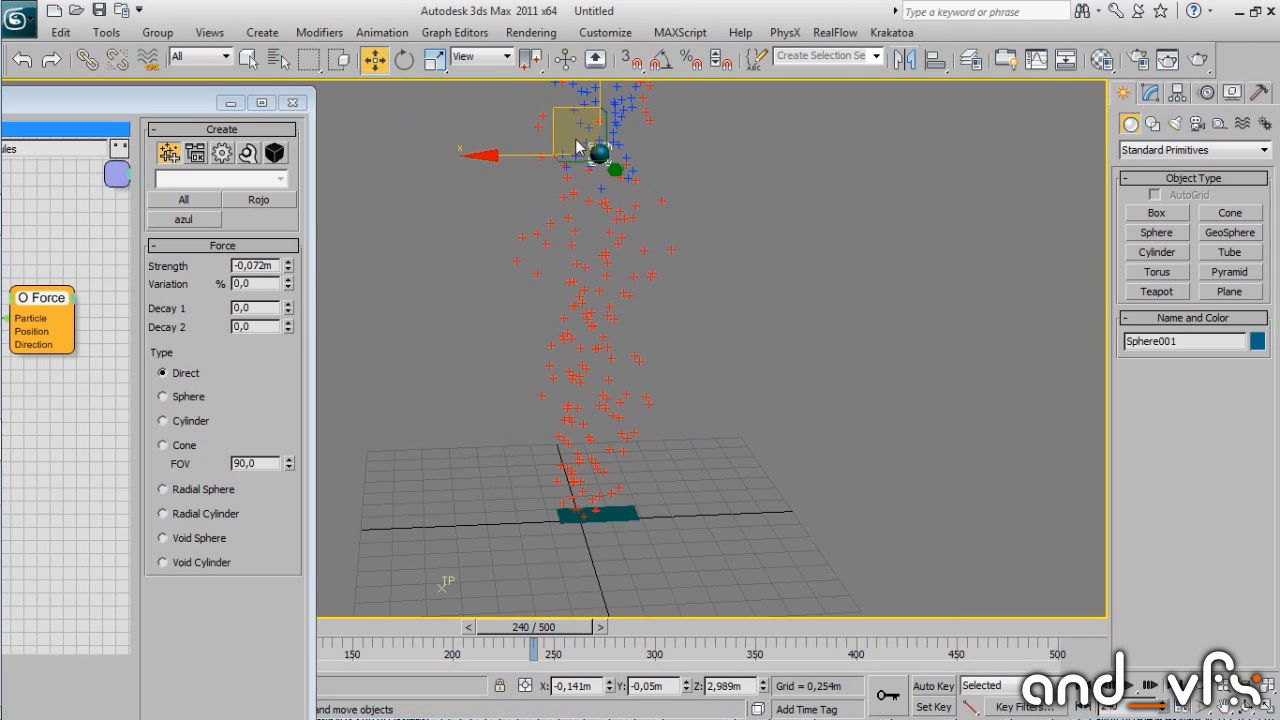
pyautogui.keyDown('alt'); pyautogui.moveTo(578, 142); pyautogui.dragTo(565, 266, button='middle'); pyautogui.keyUp('alt')
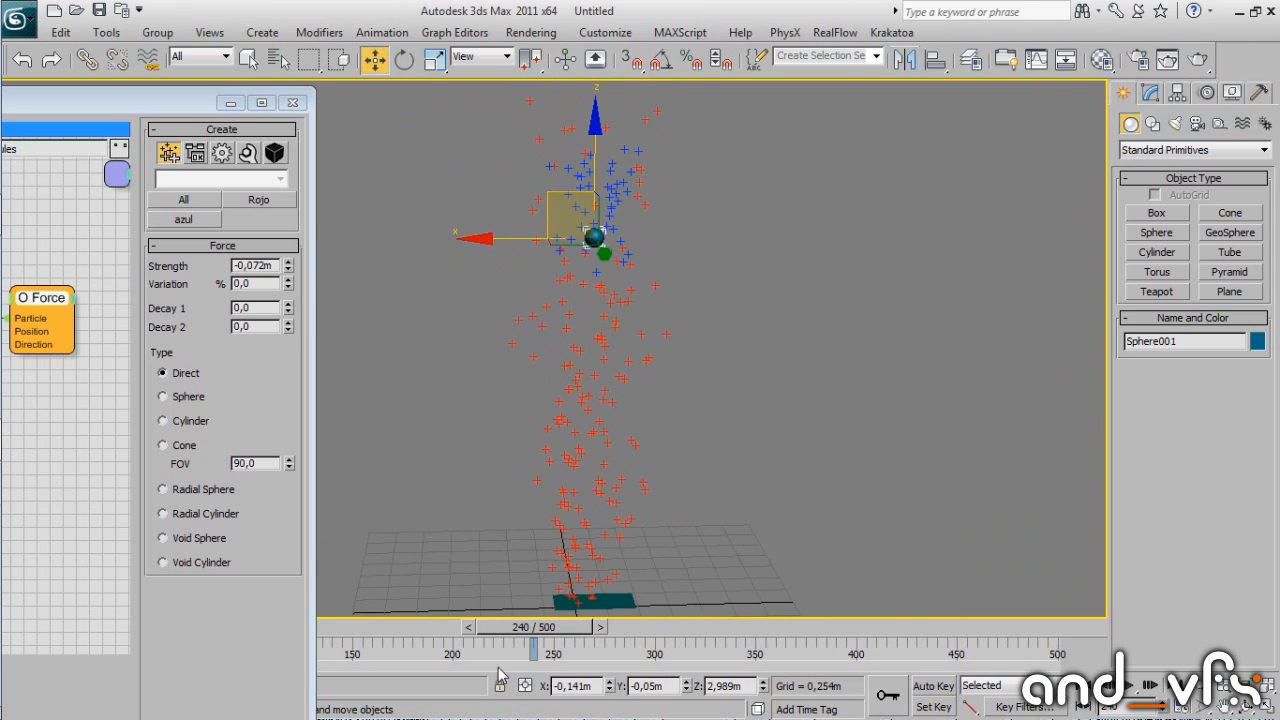
pyautogui.moveTo(537, 630); pyautogui.dragTo(598, 603)
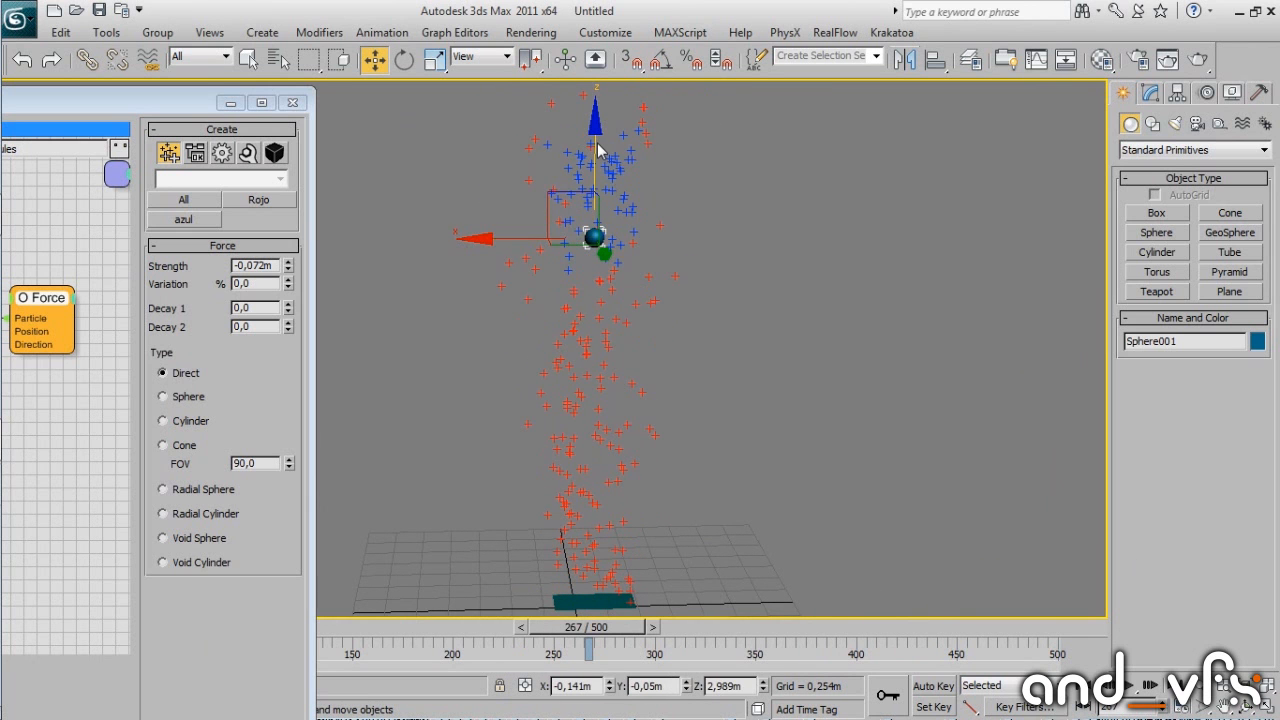
# Move the sphere to about X -0.487 m, Z 1.427 m and scrub to frame 400 to check the particles.
pyautogui.moveTo(597, 153); pyautogui.dragTo(512, 373)
pyautogui.keyDown('alt'); pyautogui.moveTo(504, 434); pyautogui.dragTo(497, 427, button='middle'); pyautogui.keyUp('alt')
pyautogui.moveTo(497, 432); pyautogui.dragTo(543, 429)
pyautogui.keyDown('alt'); pyautogui.moveTo(543, 429); pyautogui.dragTo(713, 320, button='middle'); pyautogui.keyUp('alt')
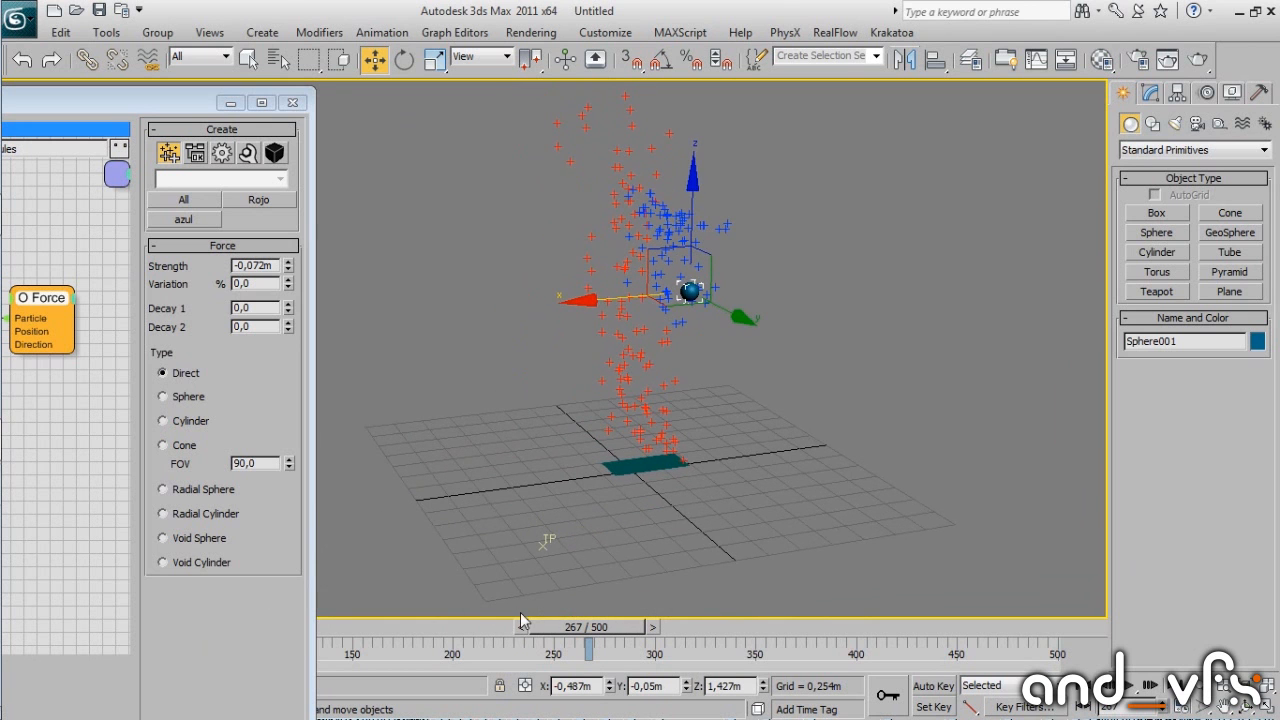
pyautogui.moveTo(558, 634); pyautogui.dragTo(813, 628)
pyautogui.keyDown('alt'); pyautogui.moveTo(681, 521); pyautogui.dragTo(613, 469, button='middle'); pyautogui.keyUp('alt')
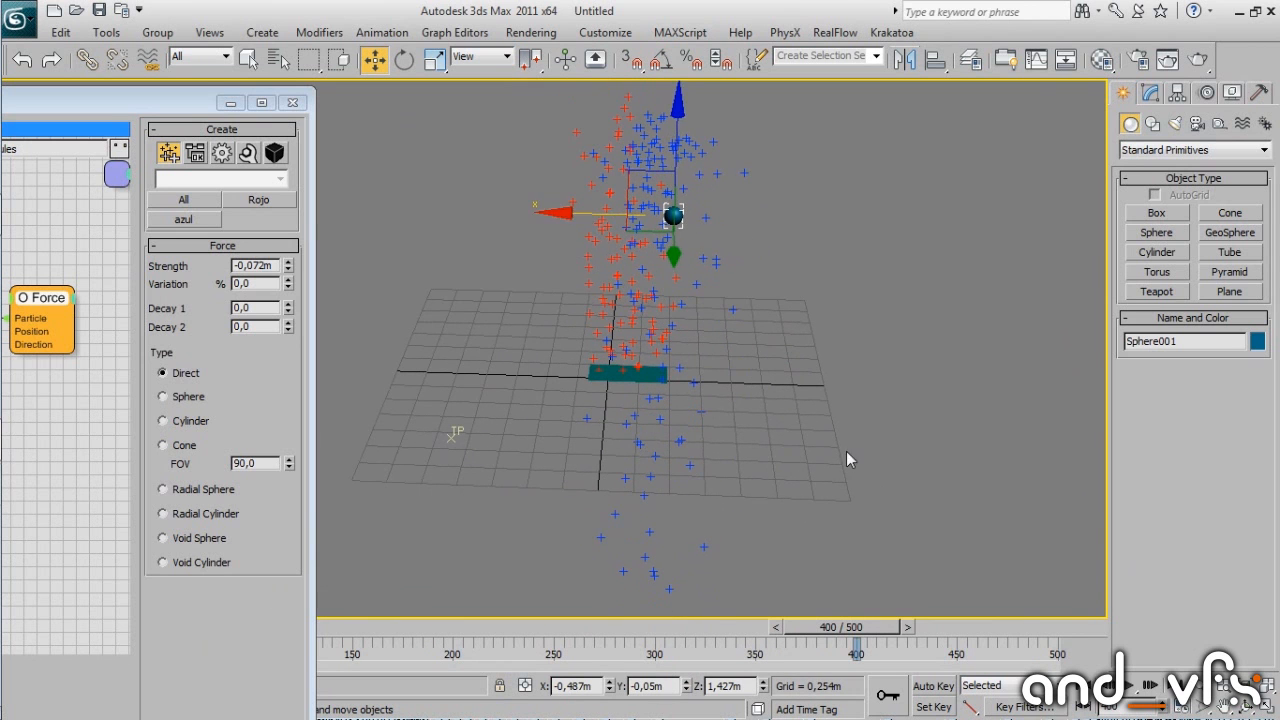
# Create a plane about 5.285 m long and 4.592 m wide beneath the particles and name it suelo.
pyautogui.click(846, 452)
pyautogui.write('xplan')
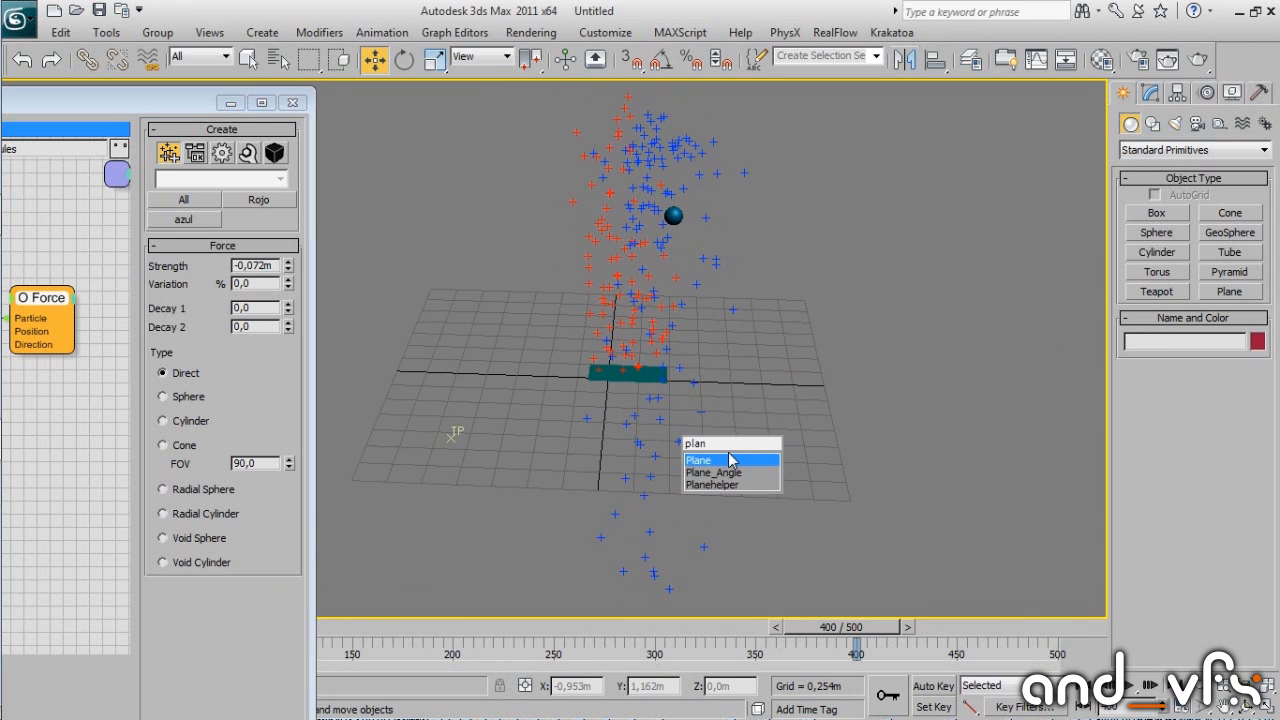
pyautogui.press('Return')
pyautogui.moveTo(485, 288); pyautogui.dragTo(957, 560)
pyautogui.press('w')
pyautogui.click(1150, 93)
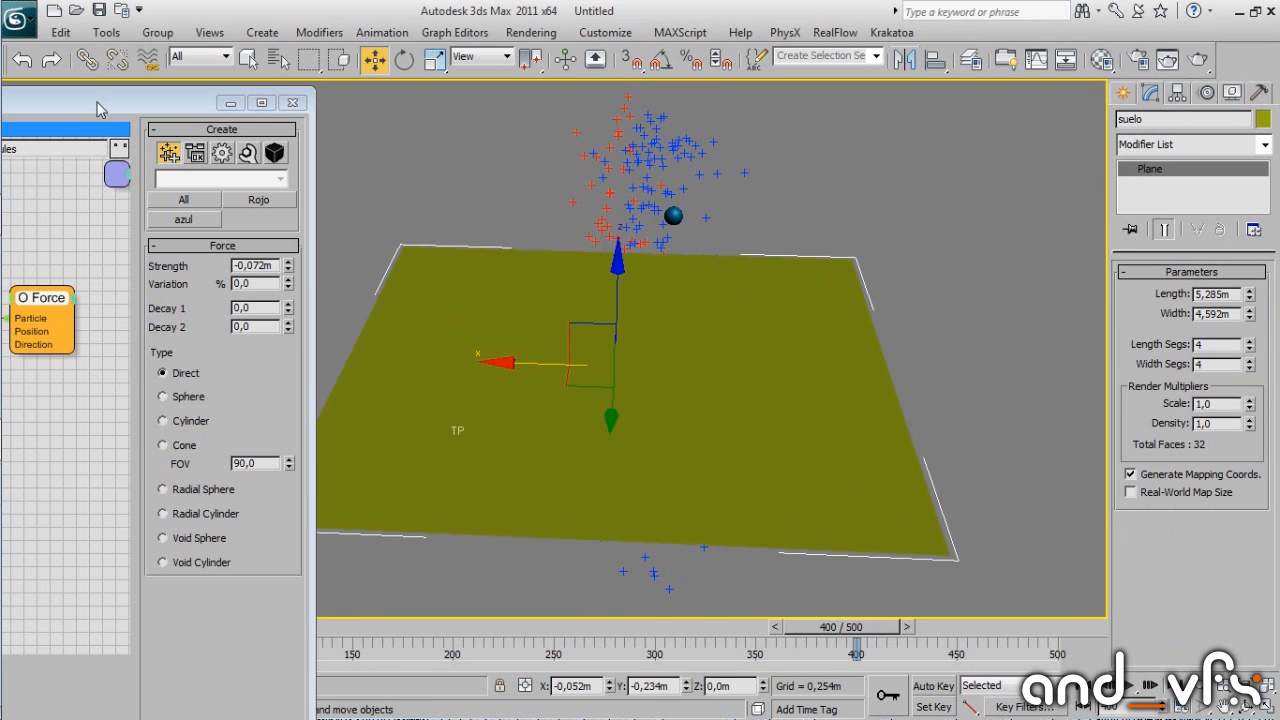
# Create a new dynamic set under MasterDynamic and name it deflector.
pyautogui.moveTo(100, 109); pyautogui.dragTo(900, 104)
pyautogui.click(272, 345)
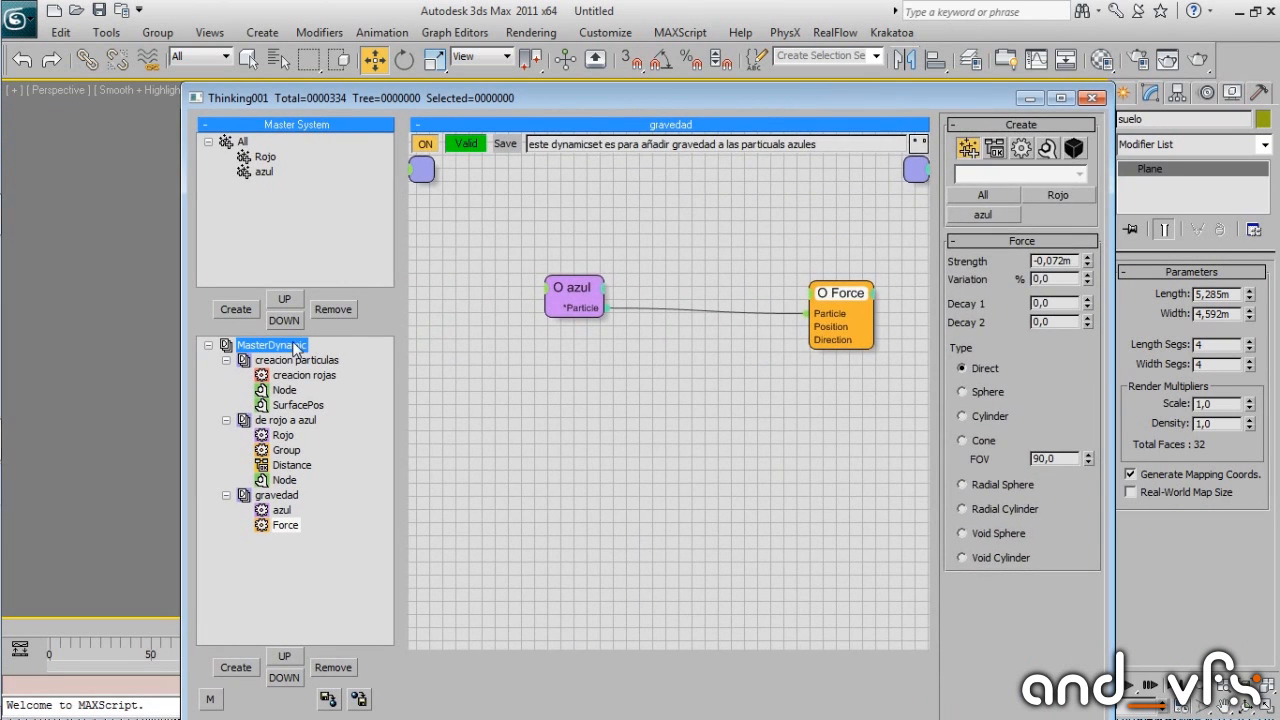
pyautogui.click(243, 667)
pyautogui.click(271, 544)
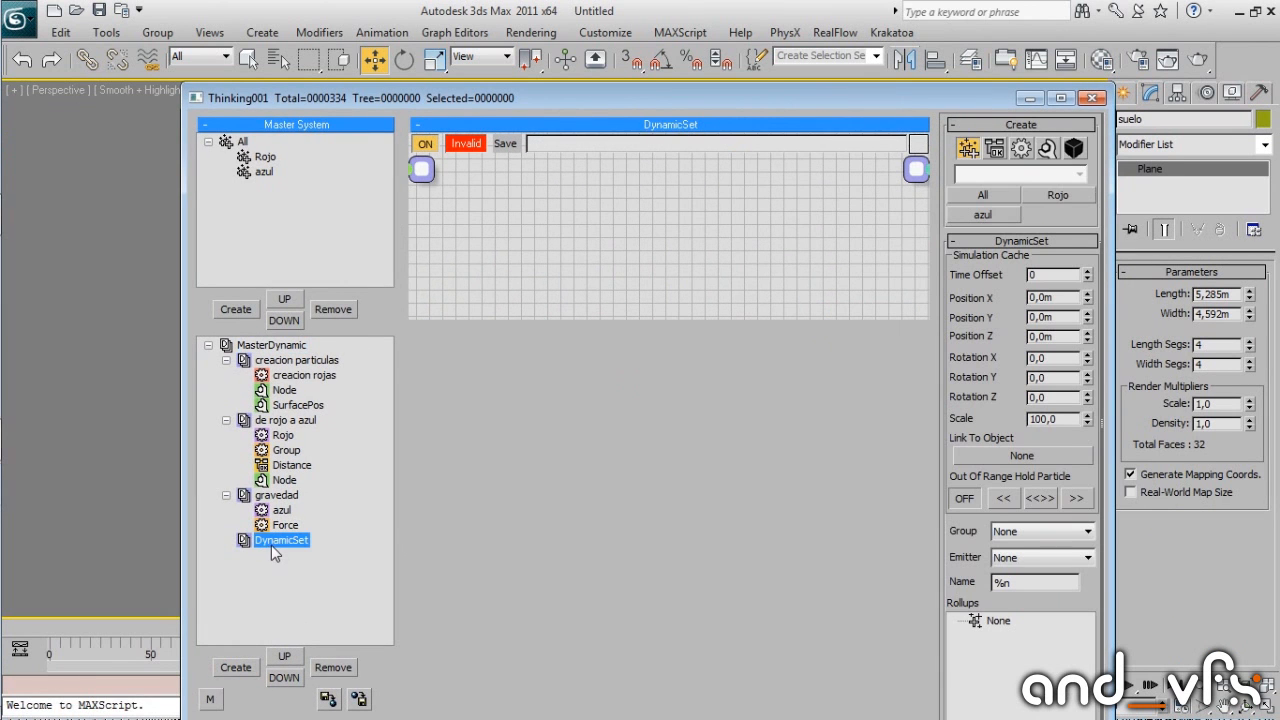
pyautogui.write('deflector')
pyautogui.press('Return')
# Add the azul group node to the deflector set, near the canvas input.
pyautogui.click(955, 215)
pyautogui.click(456, 259)
pyautogui.moveTo(474, 268); pyautogui.dragTo(461, 190)
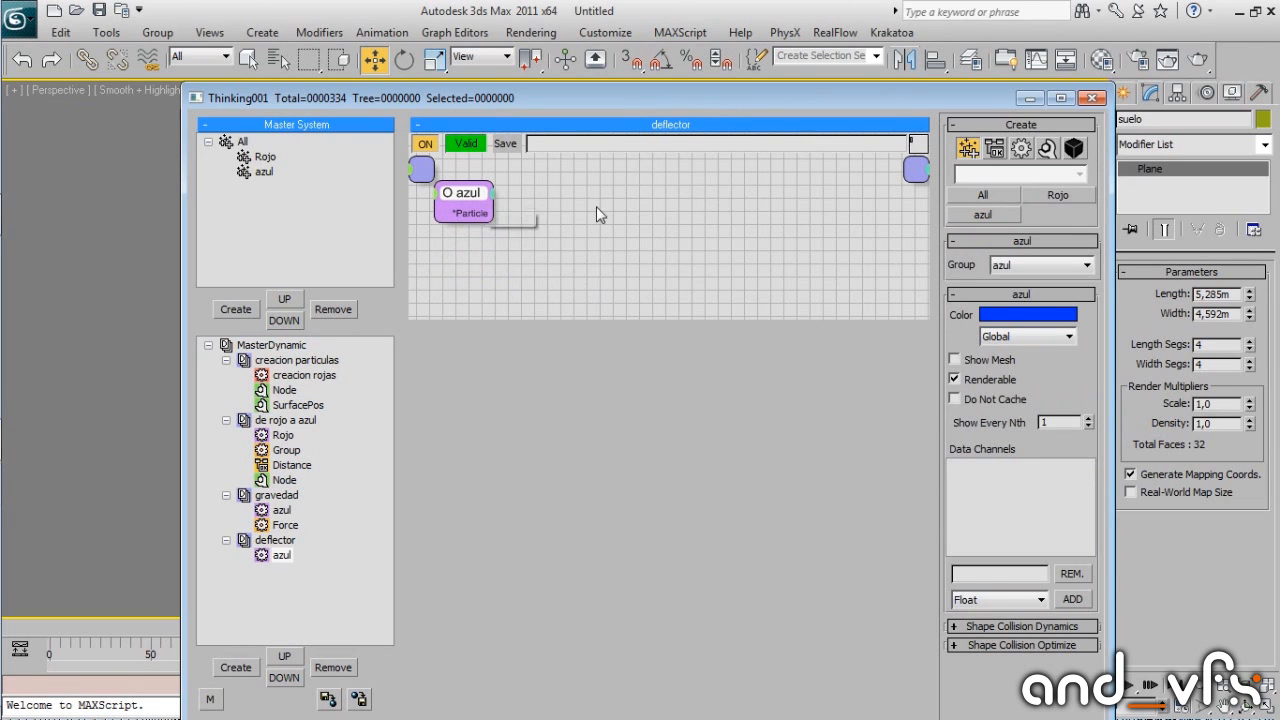
# Add a UDeflector dynamics operator to the deflector set and place it opposite the azul node.
pyautogui.rightClick(525, 207)
pyautogui.moveTo(620, 219)
pyautogui.moveTo(624, 265)
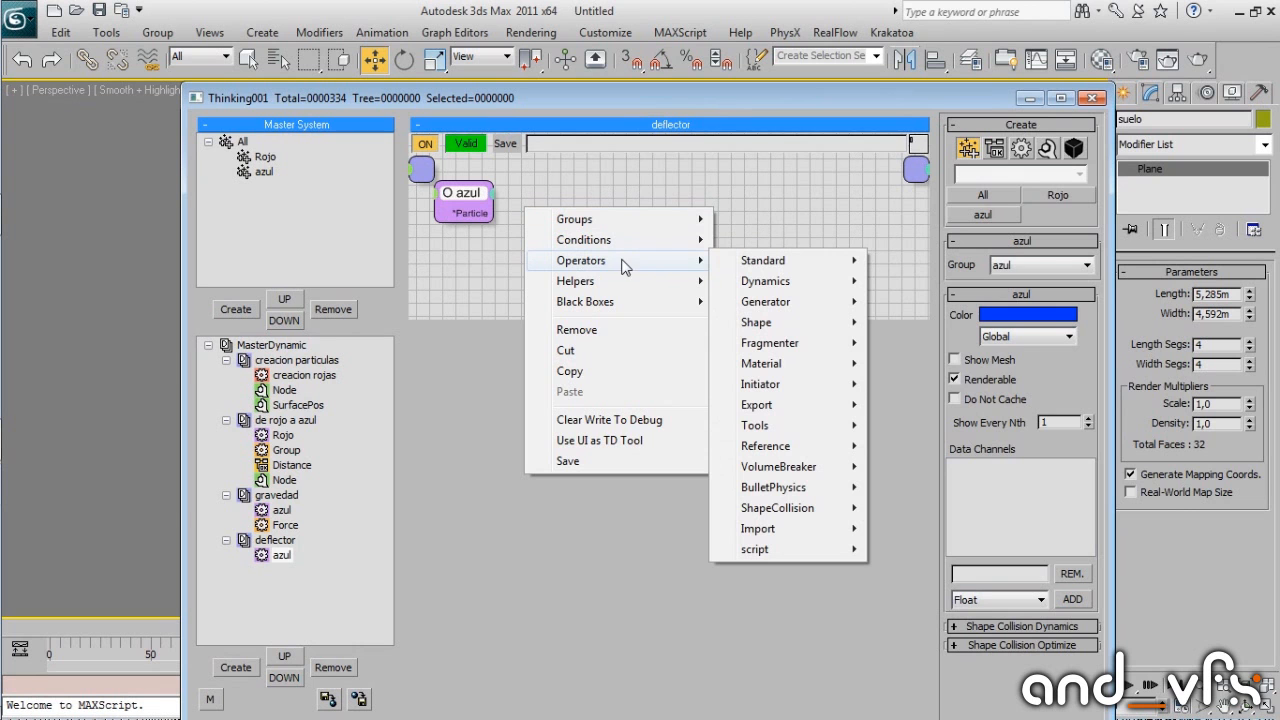
pyautogui.moveTo(840, 282)
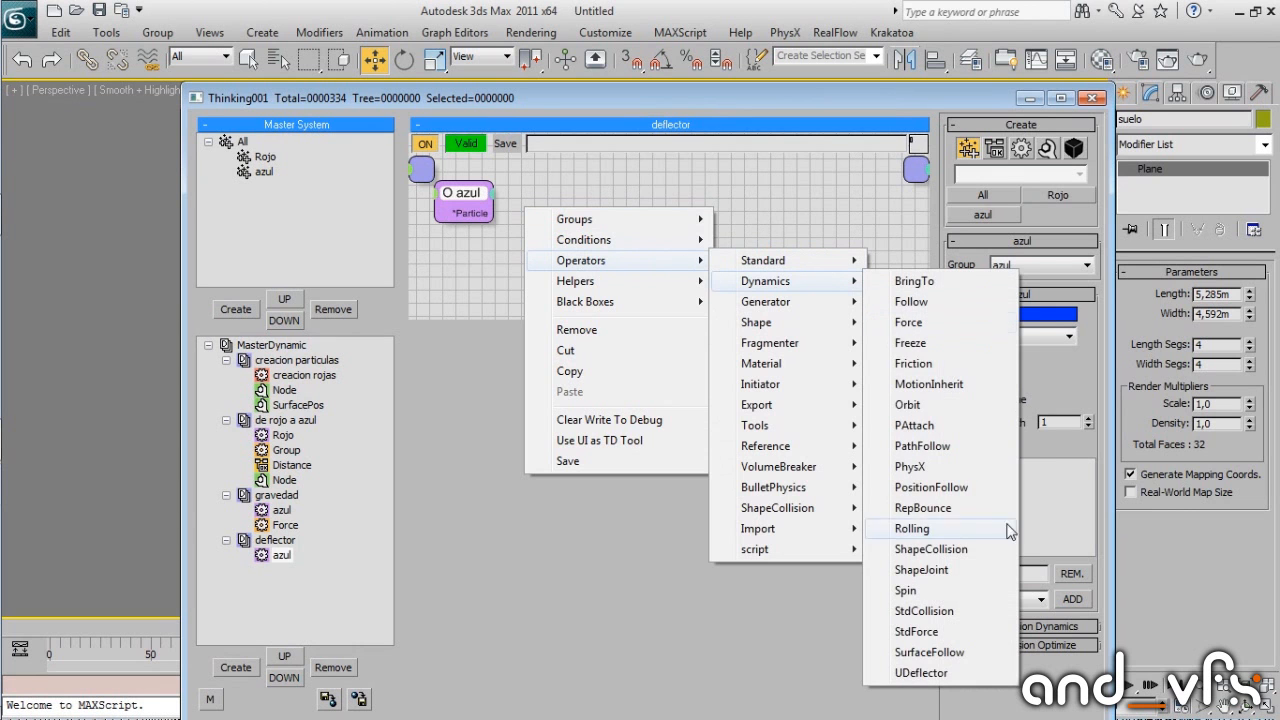
pyautogui.click(921, 673)
pyautogui.moveTo(678, 213); pyautogui.dragTo(706, 170)
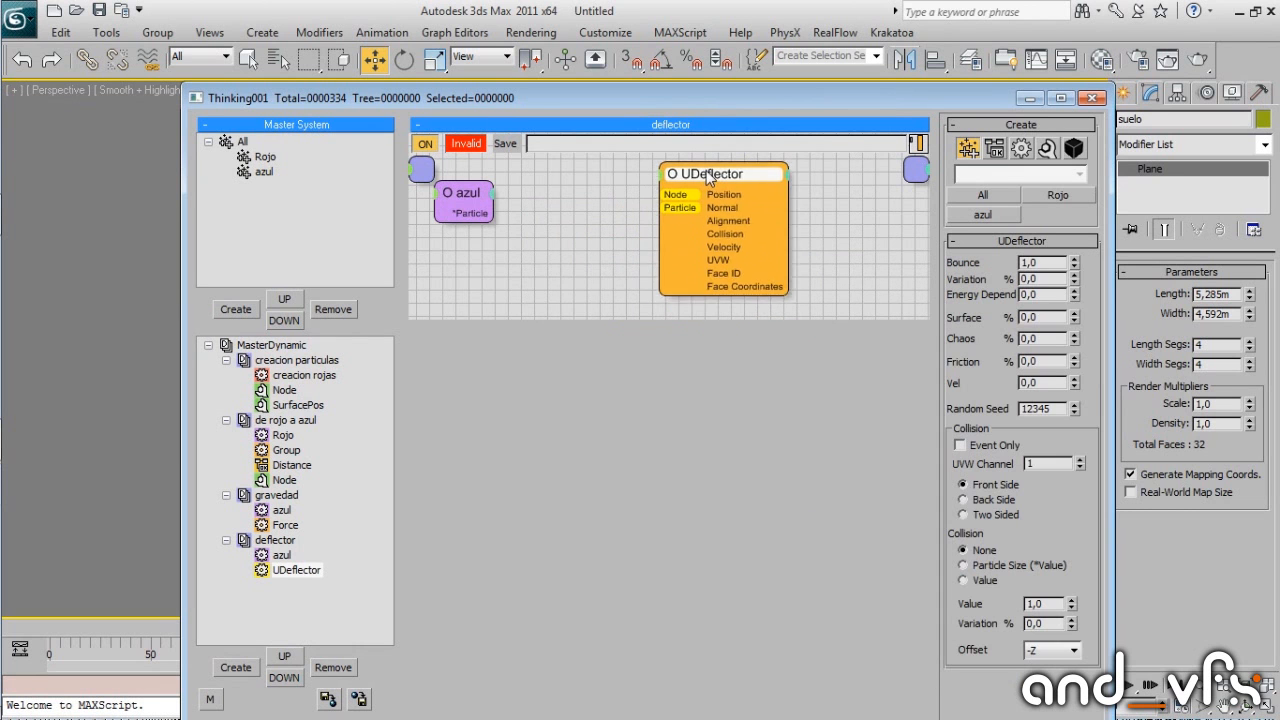
# Connect azul's Particle output to UDeflector's Particle input, enlarge the deflector canvas and spread out the two nodes.
pyautogui.moveTo(780, 100); pyautogui.dragTo(730, 175)
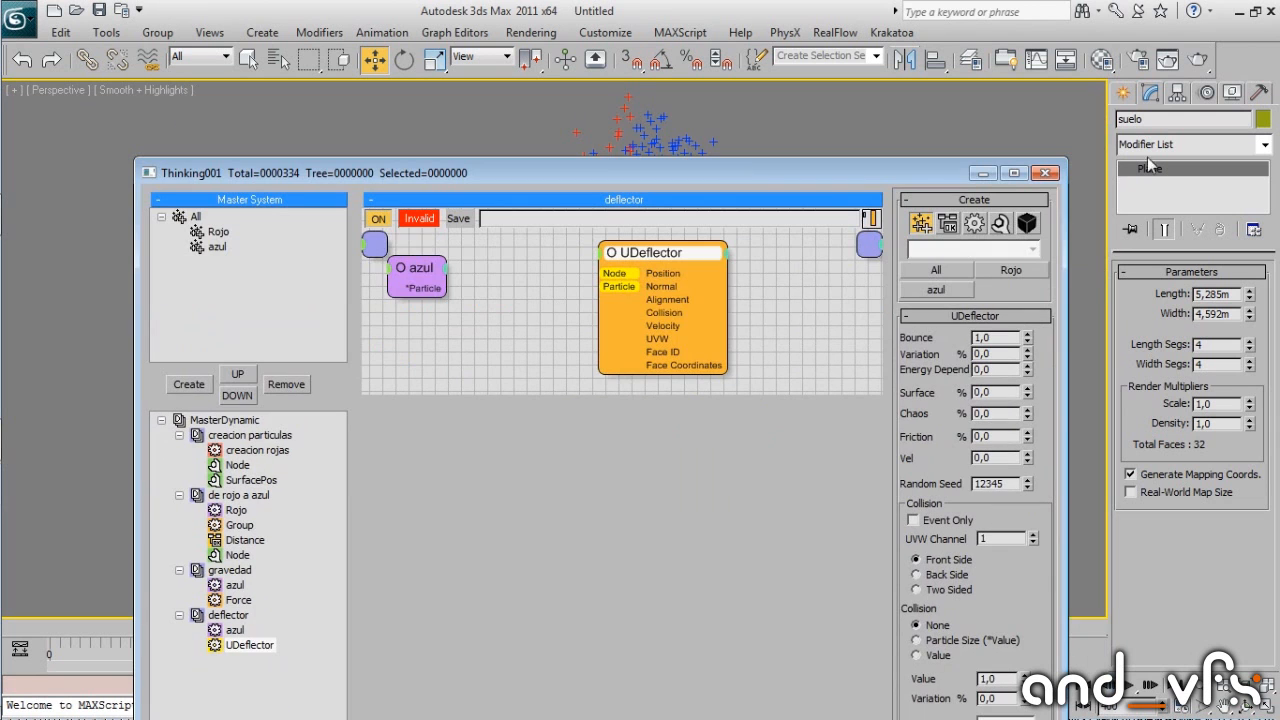
pyautogui.moveTo(598, 287); pyautogui.dragTo(460, 244)
pyautogui.click(440, 257)
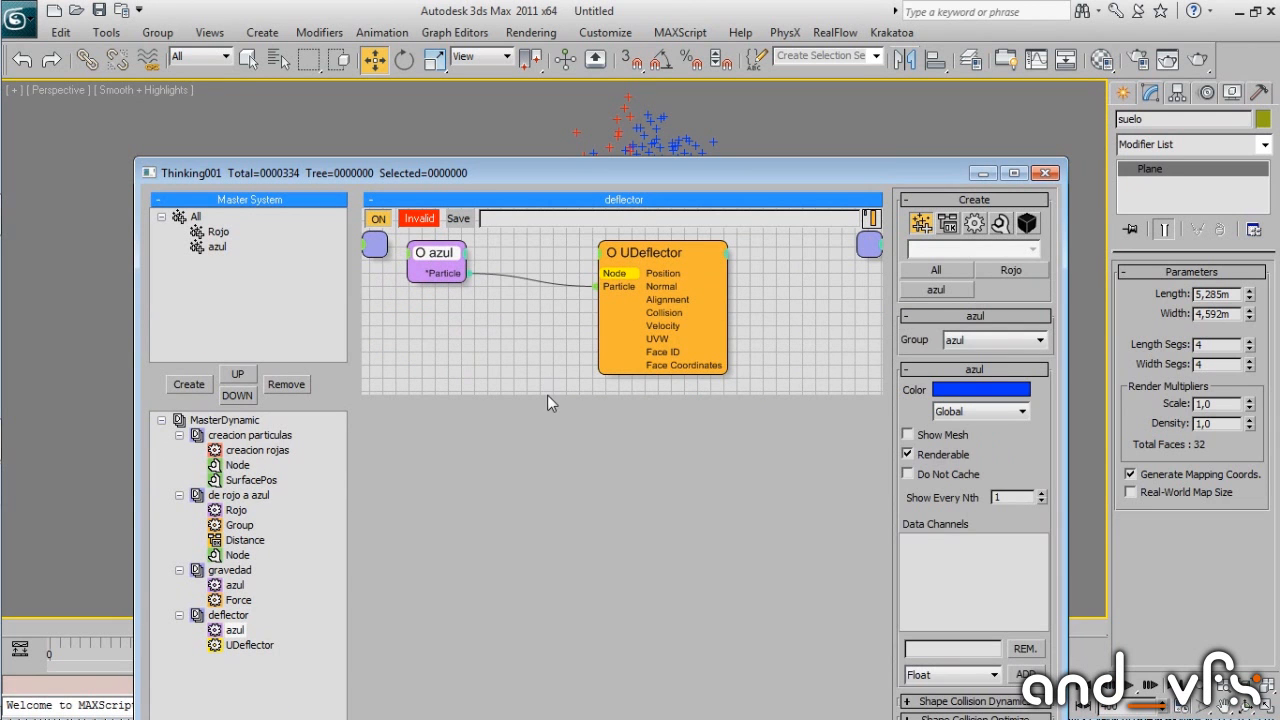
pyautogui.moveTo(531, 393); pyautogui.dragTo(531, 585)
pyautogui.moveTo(629, 350); pyautogui.dragTo(705, 350)
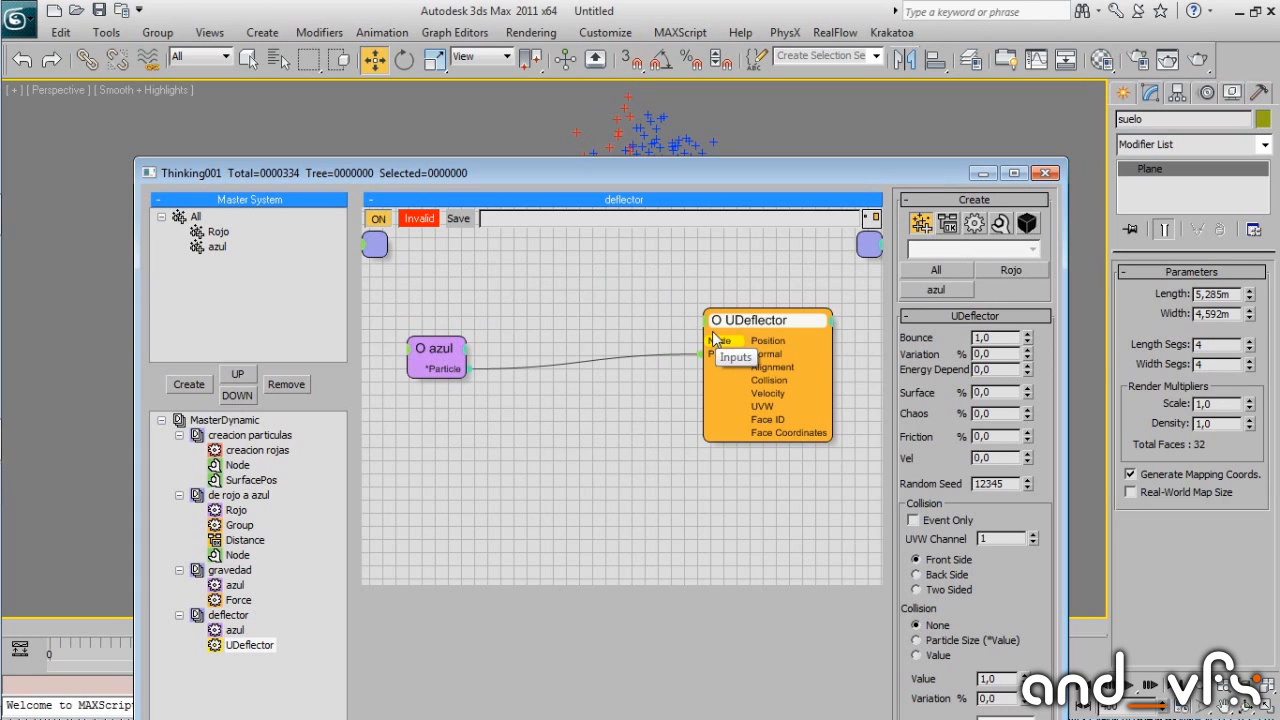
# Add a standard Node helper to the deflector set and connect its Node output to UDeflector's Node input.
pyautogui.rightClick(481, 409)
pyautogui.rightClick(594, 386)
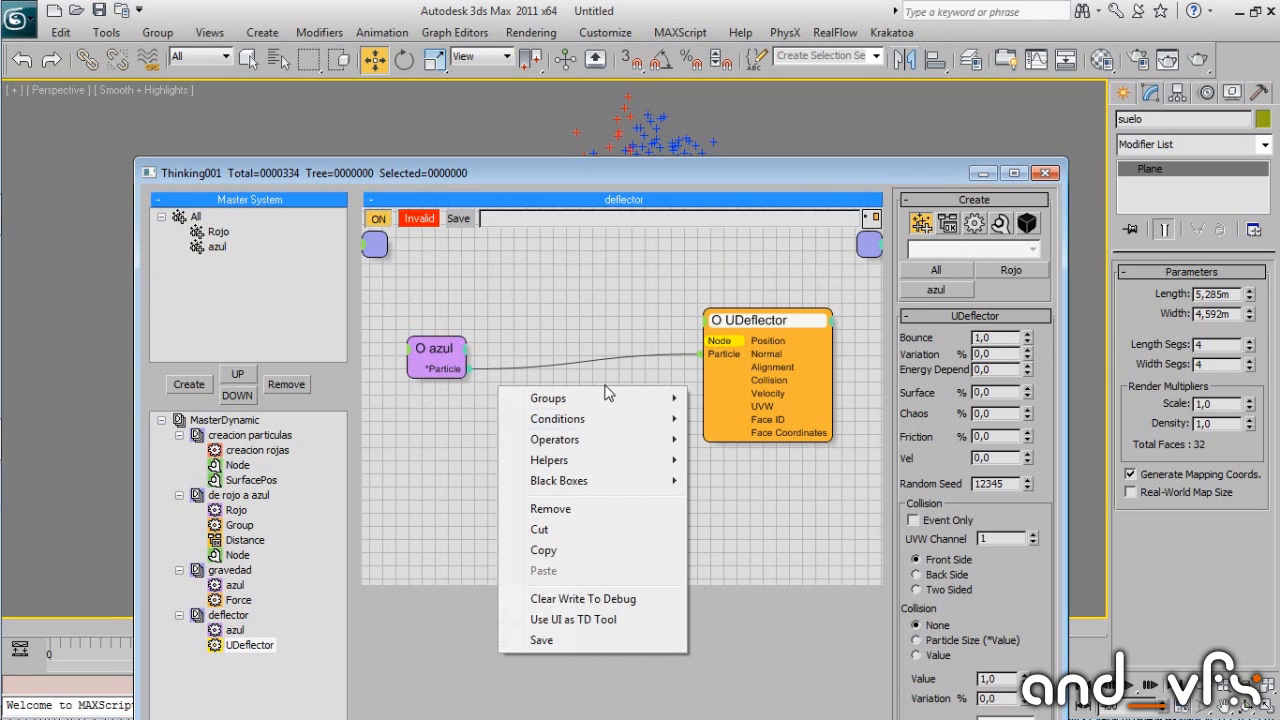
pyautogui.moveTo(565, 439)
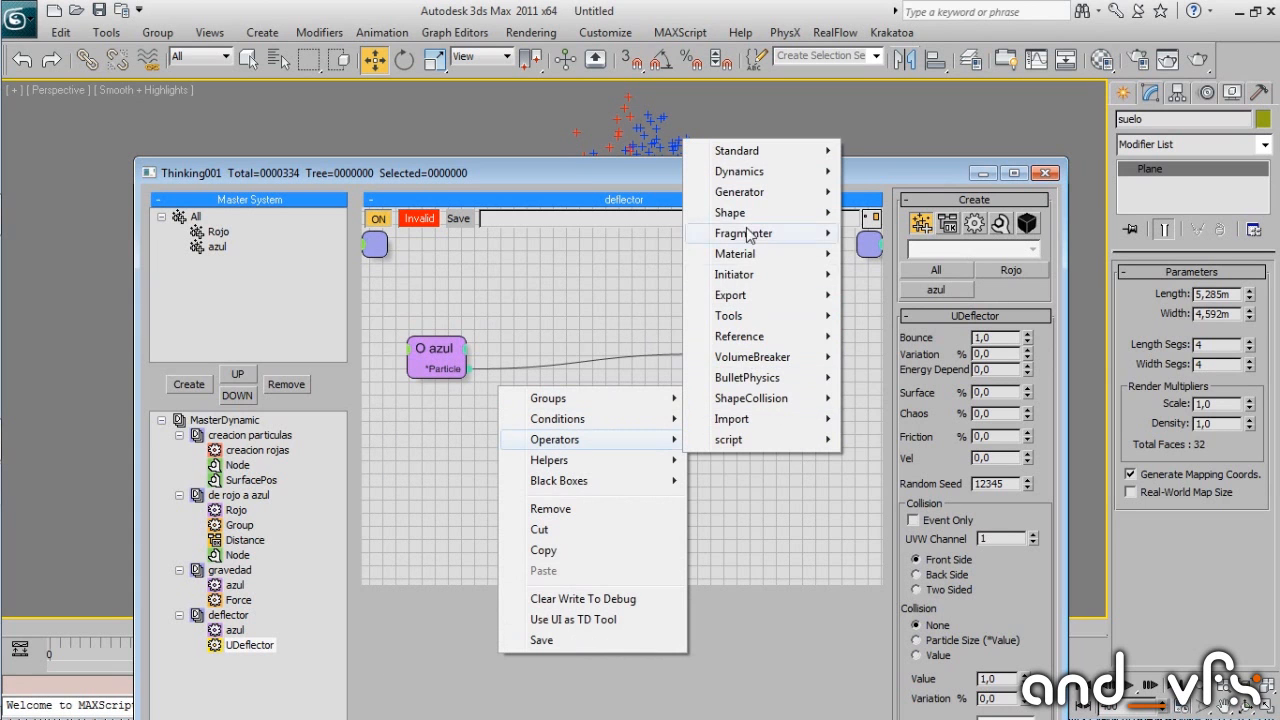
pyautogui.moveTo(548, 460)
pyautogui.moveTo(759, 460)
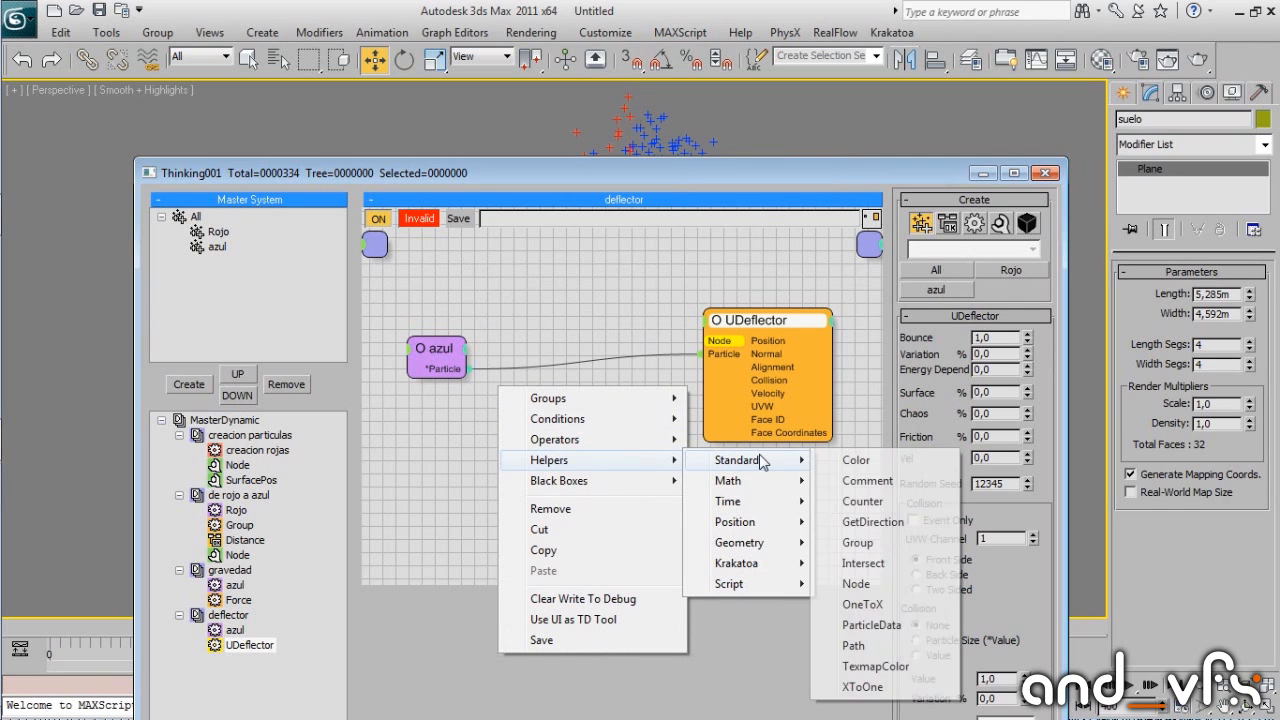
pyautogui.click(855, 583)
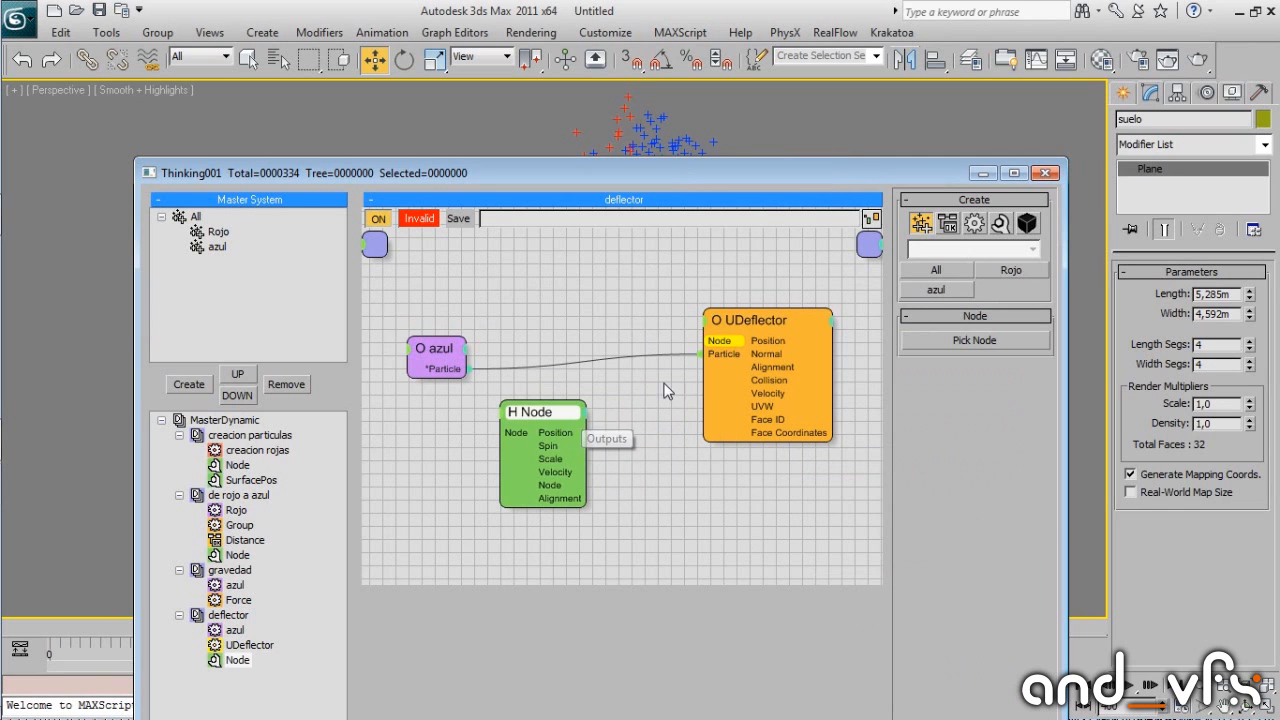
pyautogui.moveTo(572, 472); pyautogui.dragTo(584, 485)
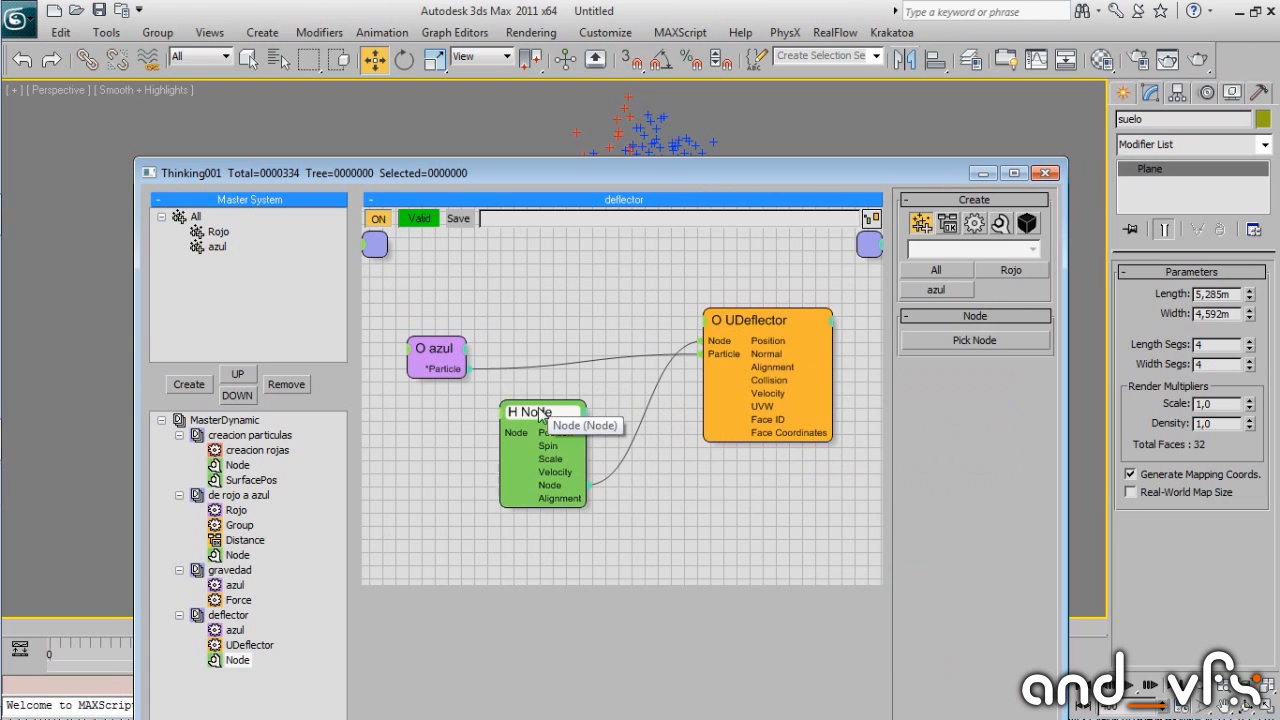
# Assign the suelo plane to the Node helper in the deflector set.
pyautogui.moveTo(545, 412); pyautogui.dragTo(522, 408)
pyautogui.click(975, 341)
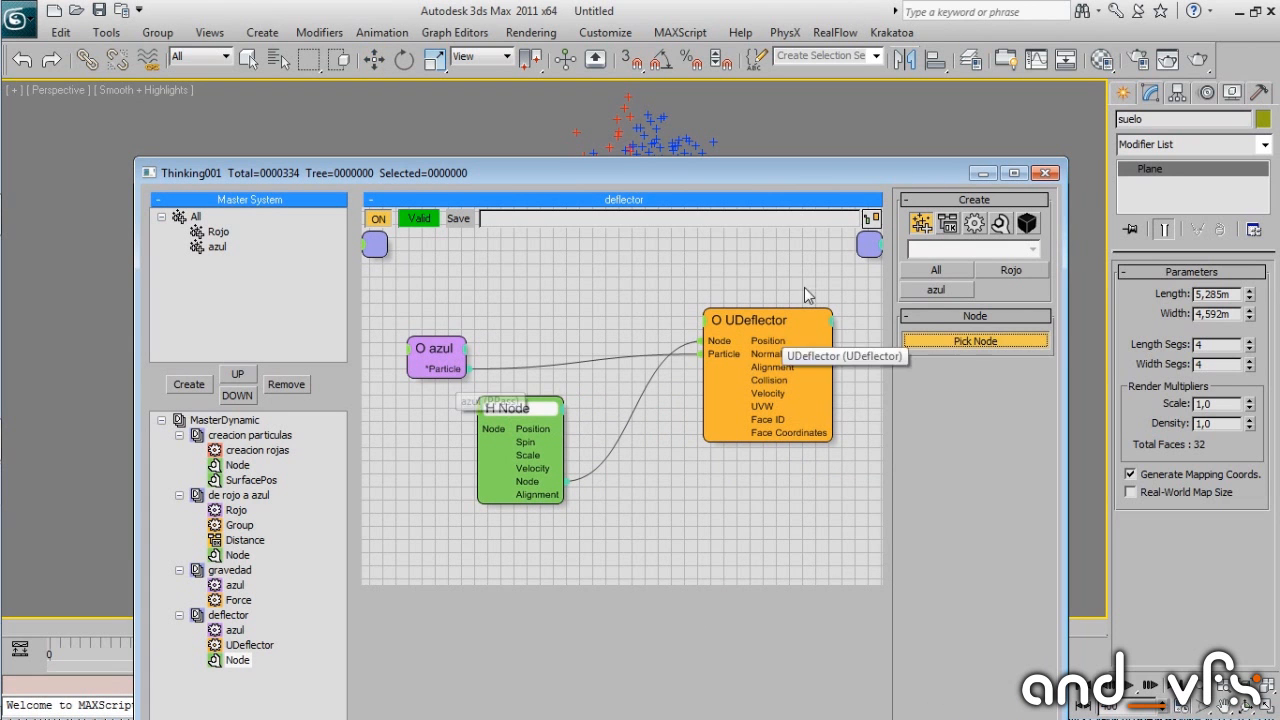
pyautogui.moveTo(827, 173); pyautogui.dragTo(390, 311)
pyautogui.click(832, 360)
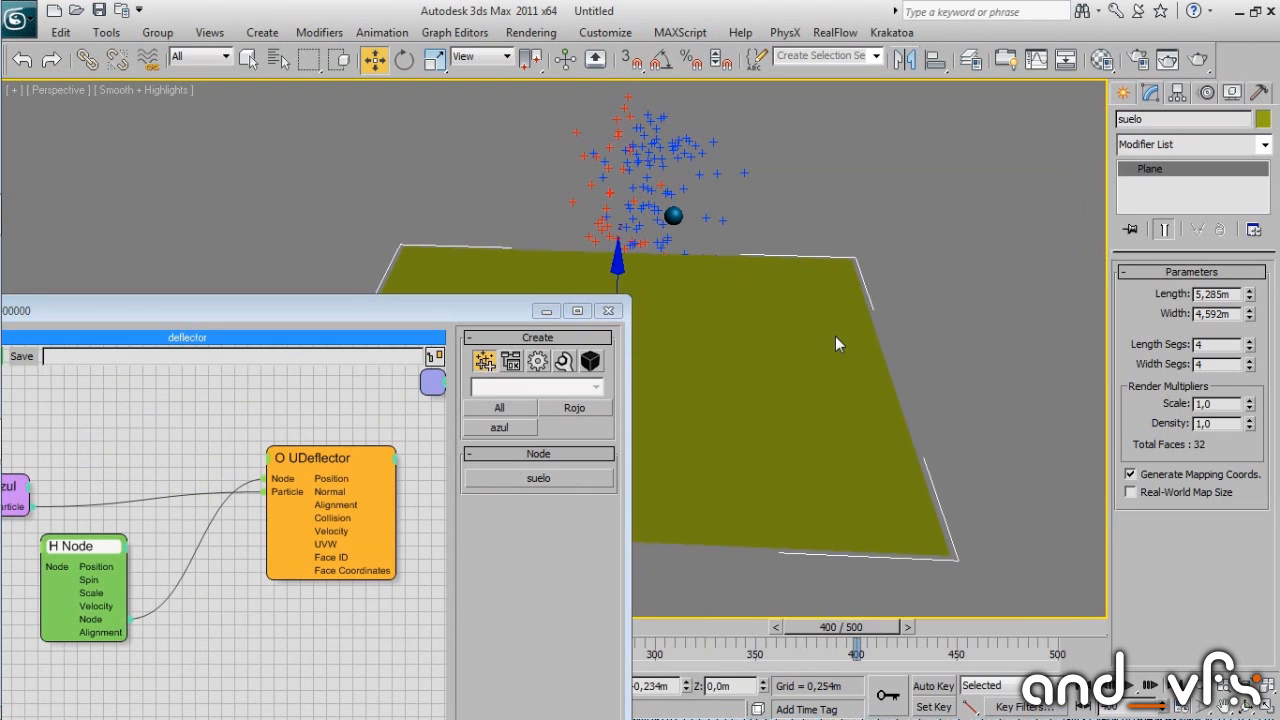
# Show the UDeflector settings beside the viewport and examine the blue particles around the suelo plane.
pyautogui.moveTo(512, 312); pyautogui.dragTo(349, 191)
pyautogui.click(648, 308)
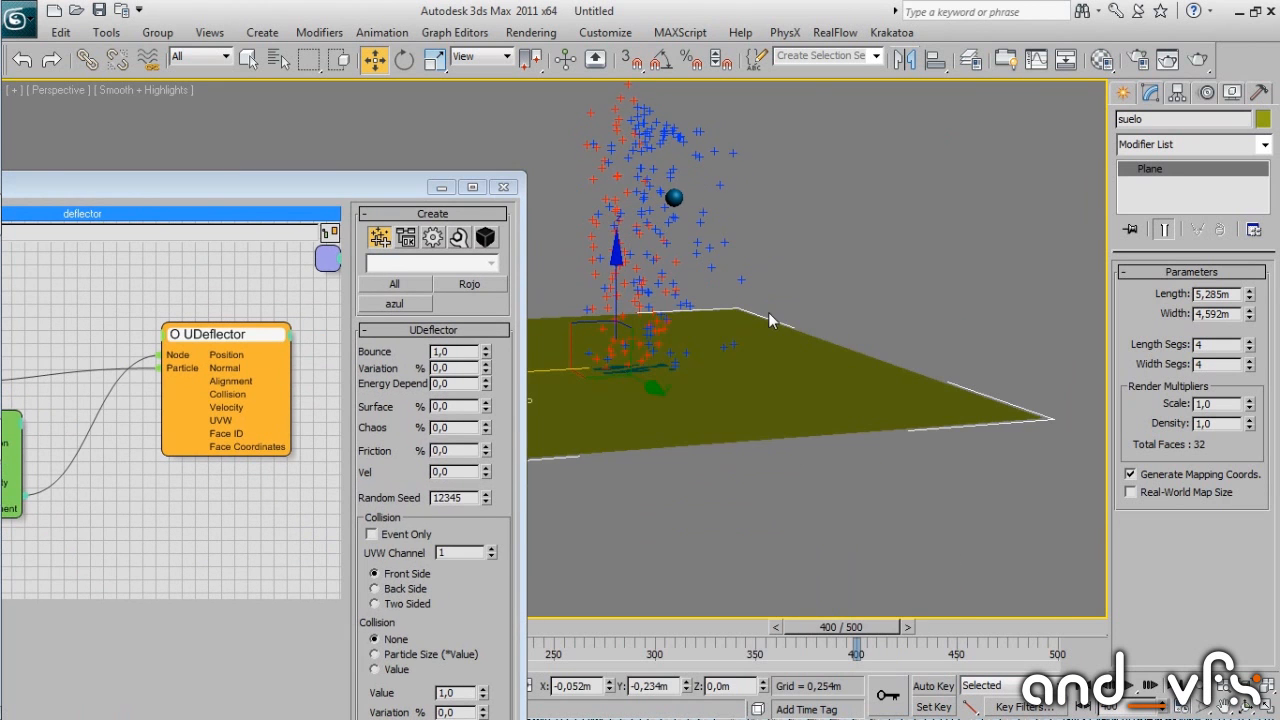
pyautogui.keyDown('alt'); pyautogui.moveTo(733, 345); pyautogui.dragTo(699, 366, button='middle'); pyautogui.keyUp('alt')
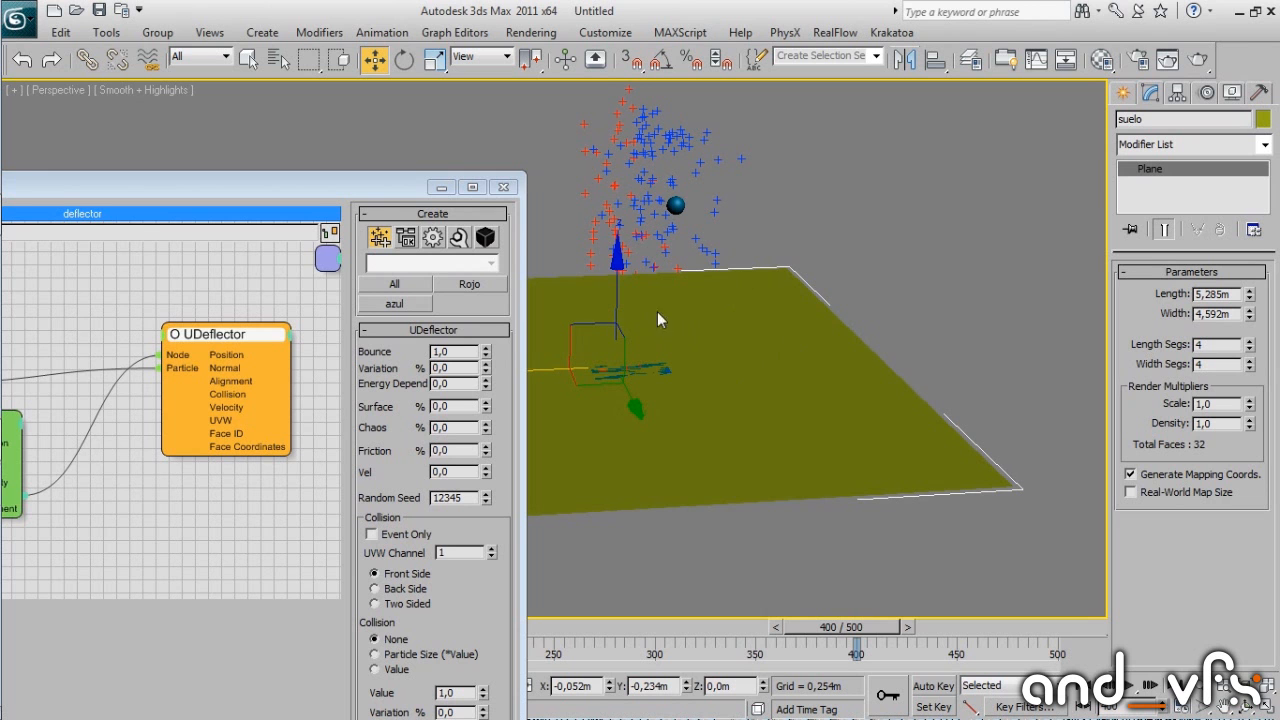
# Set MasterDynamic's viewport particle display to Dots and scrub the animation to frame 343.
pyautogui.moveTo(279, 192); pyautogui.dragTo(788, 148)
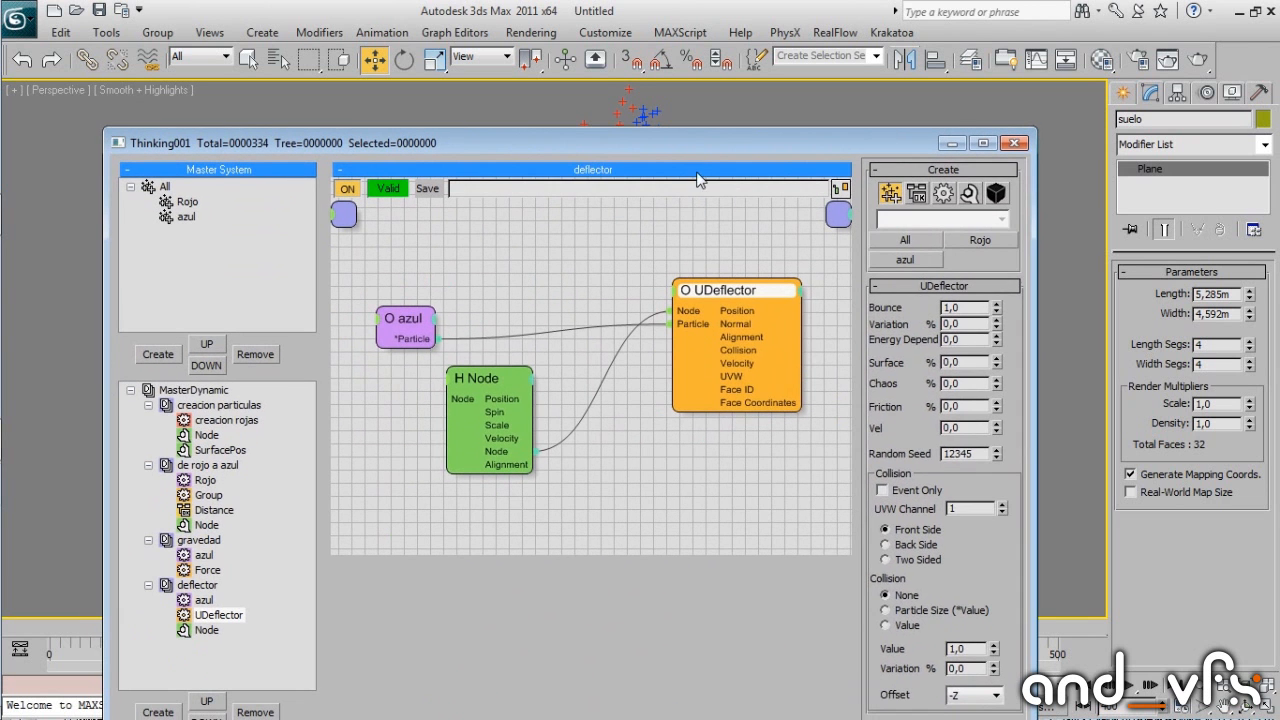
pyautogui.click(200, 389)
pyautogui.click(950, 233)
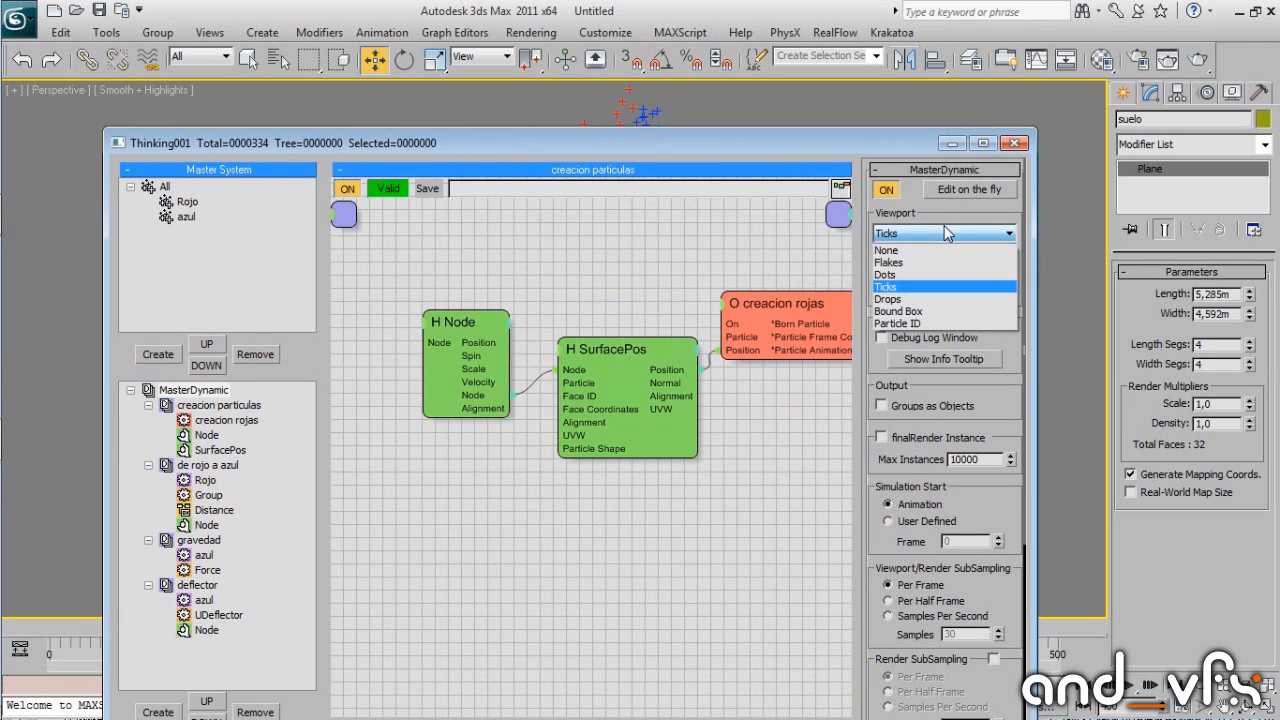
pyautogui.click(936, 274)
pyautogui.moveTo(925, 146); pyautogui.dragTo(378, 139)
pyautogui.moveTo(822, 638); pyautogui.dragTo(713, 612)
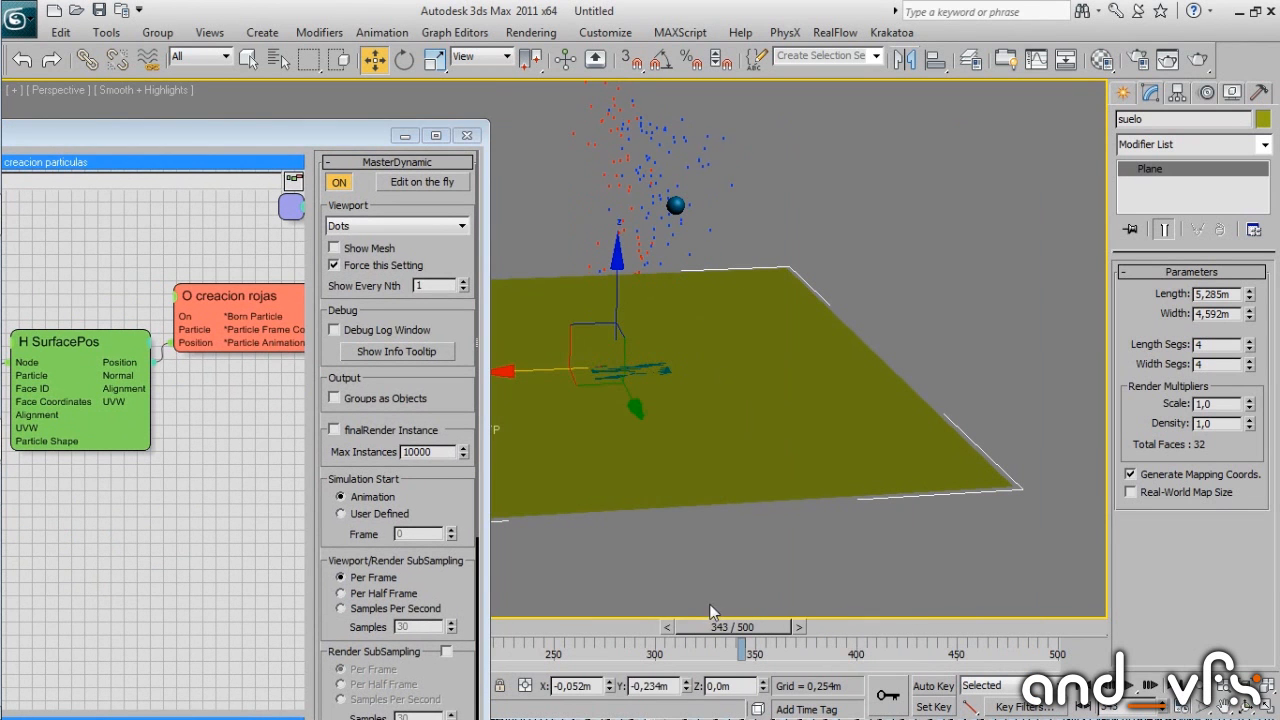
# Try Drops as MasterDynamic's viewport particle display, and settle on Flakes.
pyautogui.click(382, 226)
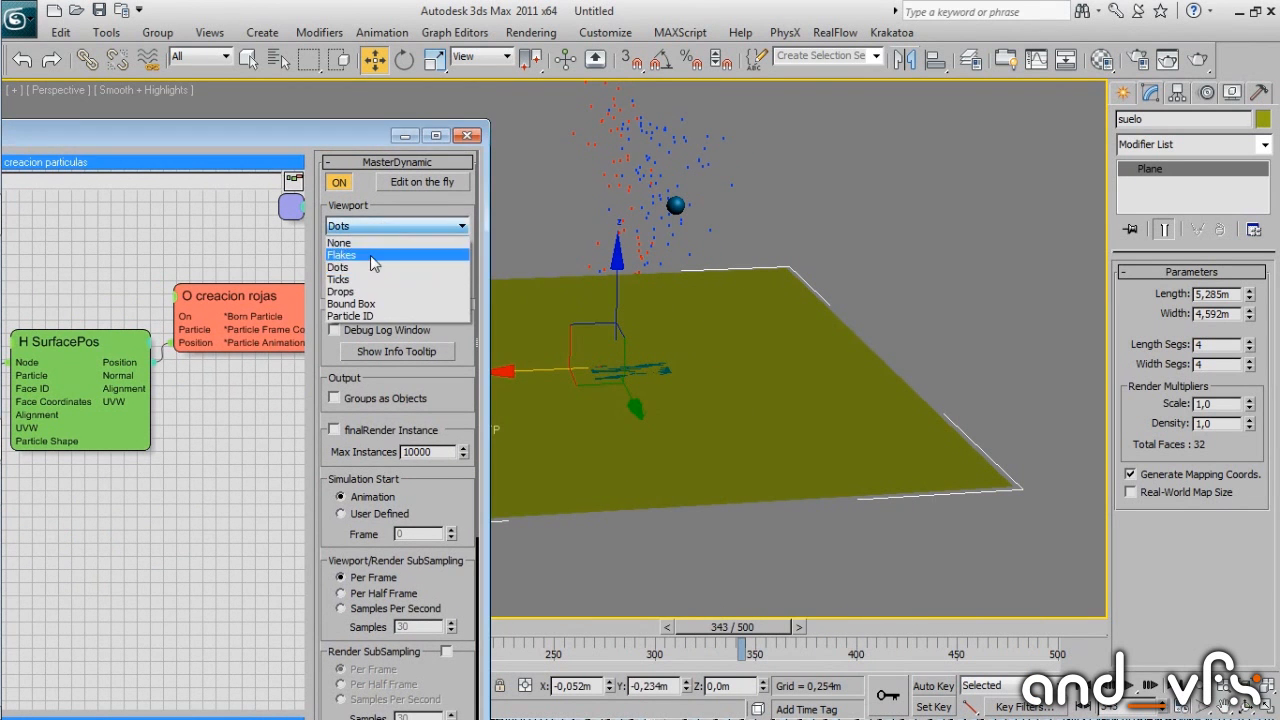
pyautogui.click(364, 286)
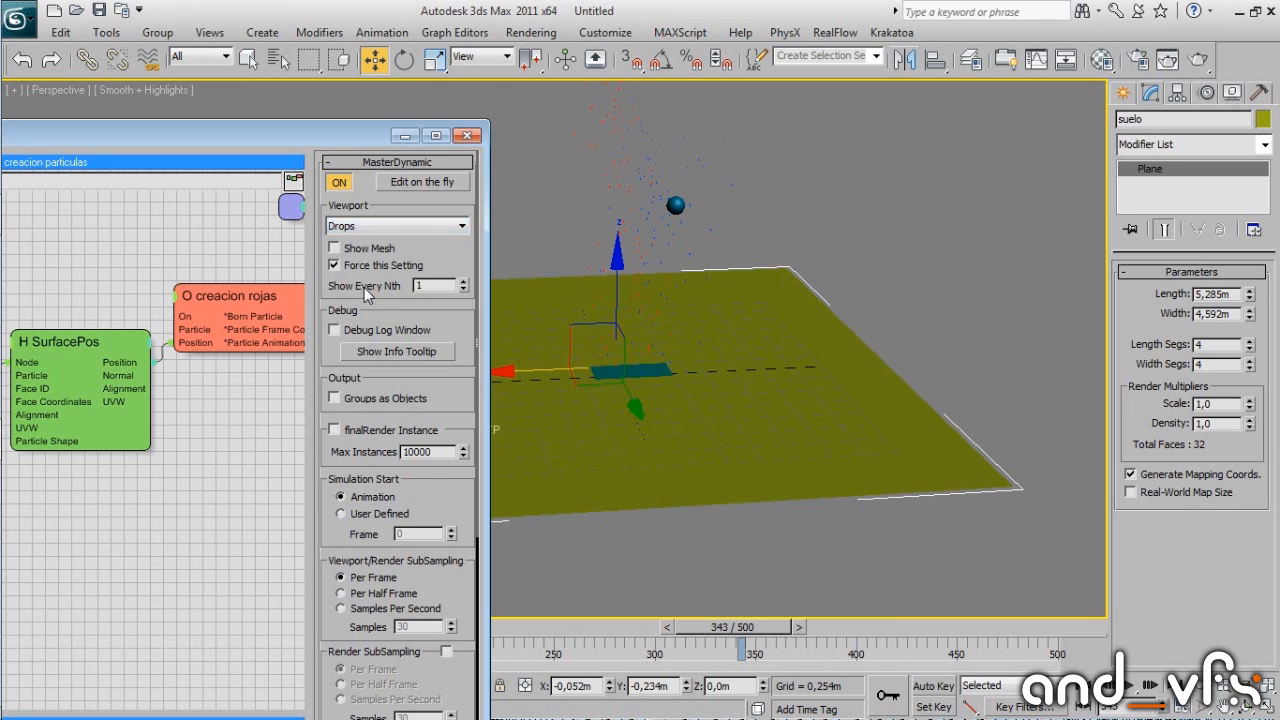
pyautogui.click(391, 226)
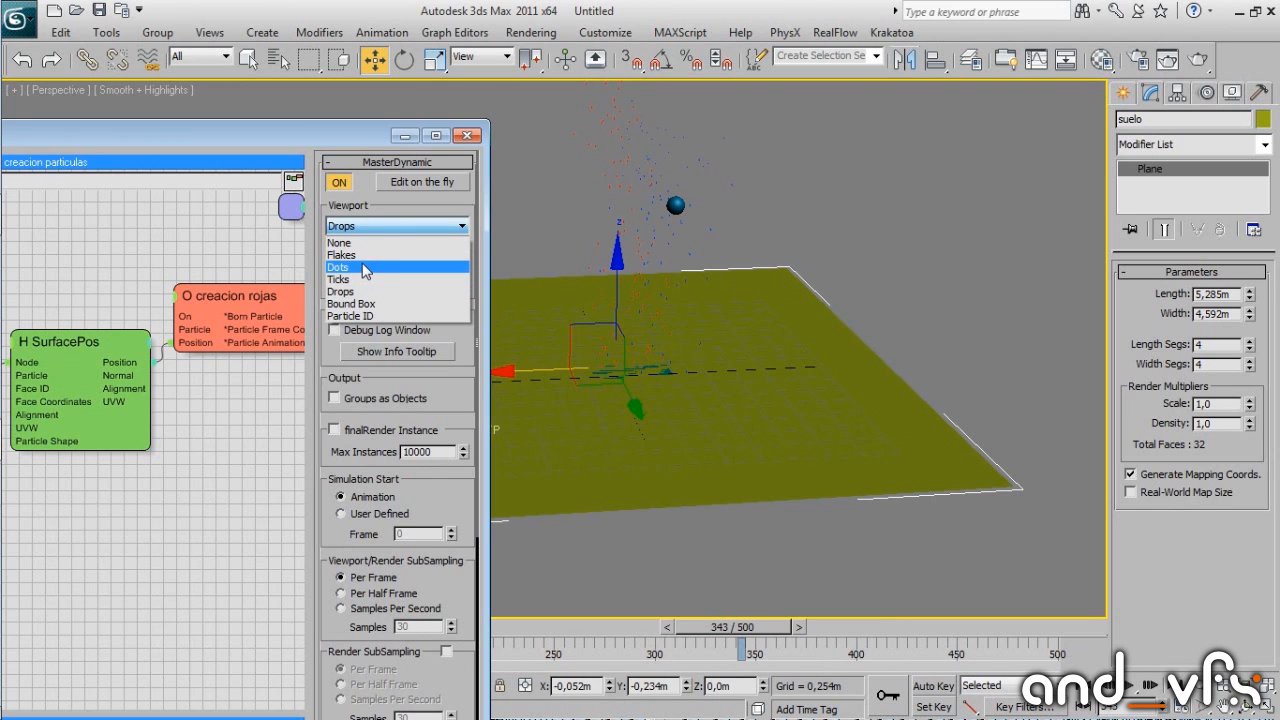
pyautogui.click(364, 255)
# Turn on edged faces in the viewport and scrub to frame 395 to check the particles bouncing on the plane.
pyautogui.moveTo(703, 350); pyautogui.dragTo(716, 353, button='middle')
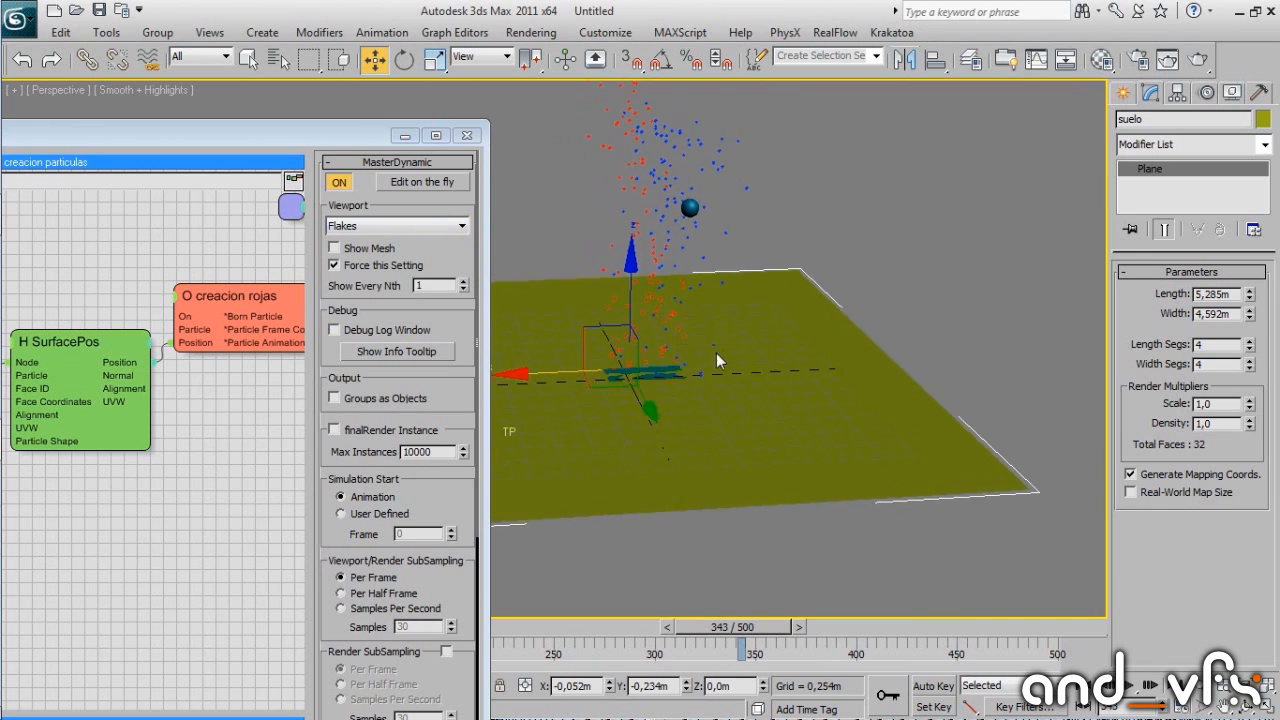
pyautogui.scroll(2, 740, 299)
pyautogui.scroll(-1, 741, 299)
pyautogui.keyDown('alt'); pyautogui.moveTo(754, 310); pyautogui.dragTo(704, 370, button='middle'); pyautogui.keyUp('alt')
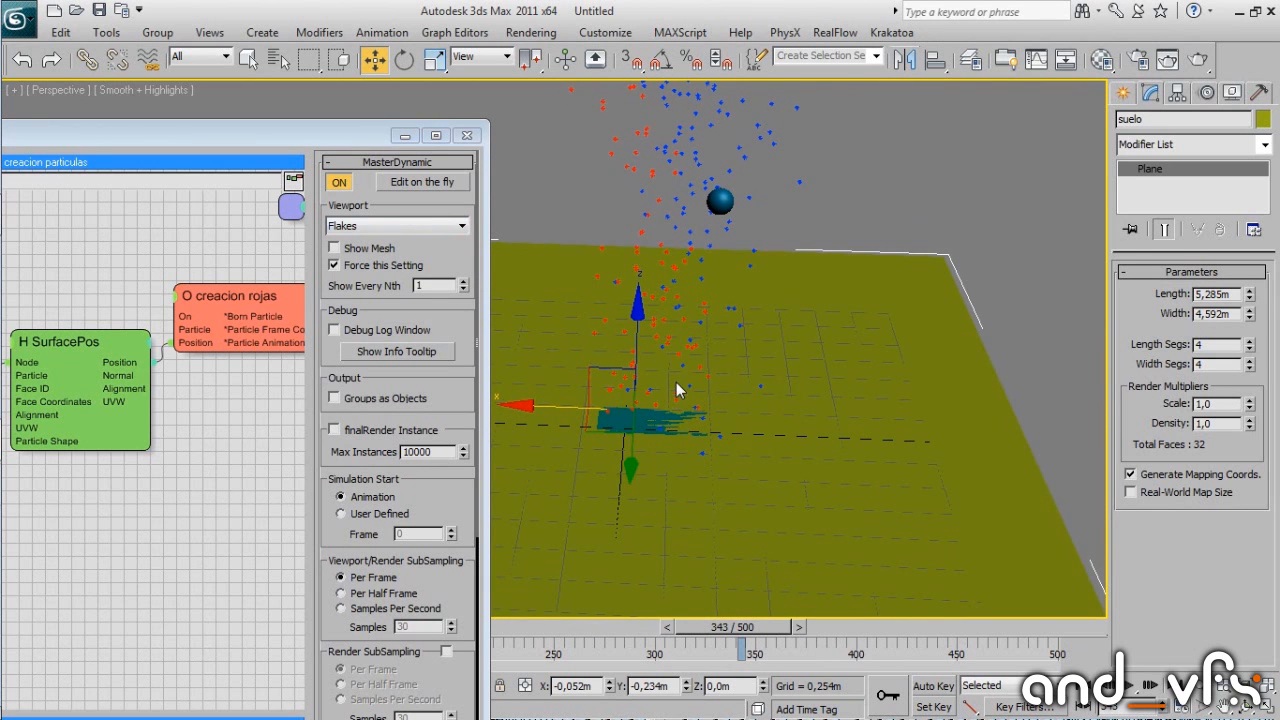
pyautogui.keyDown('alt'); pyautogui.moveTo(677, 399); pyautogui.dragTo(715, 564, button='middle'); pyautogui.keyUp('alt')
pyautogui.press('F4')
pyautogui.moveTo(715, 630); pyautogui.dragTo(815, 480)
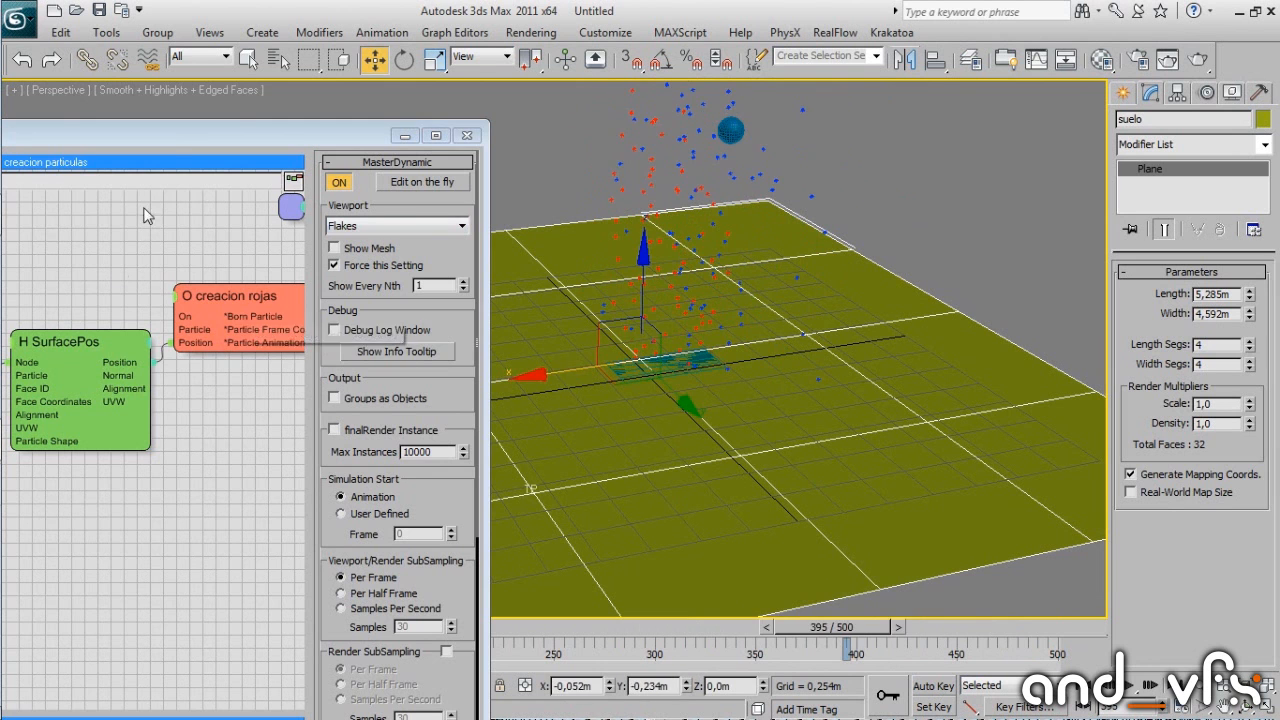
# Set the Bounce of the UDeflector operator in the deflector set to 0.31.
pyautogui.moveTo(174, 139); pyautogui.dragTo(706, 86)
pyautogui.click(212, 556)
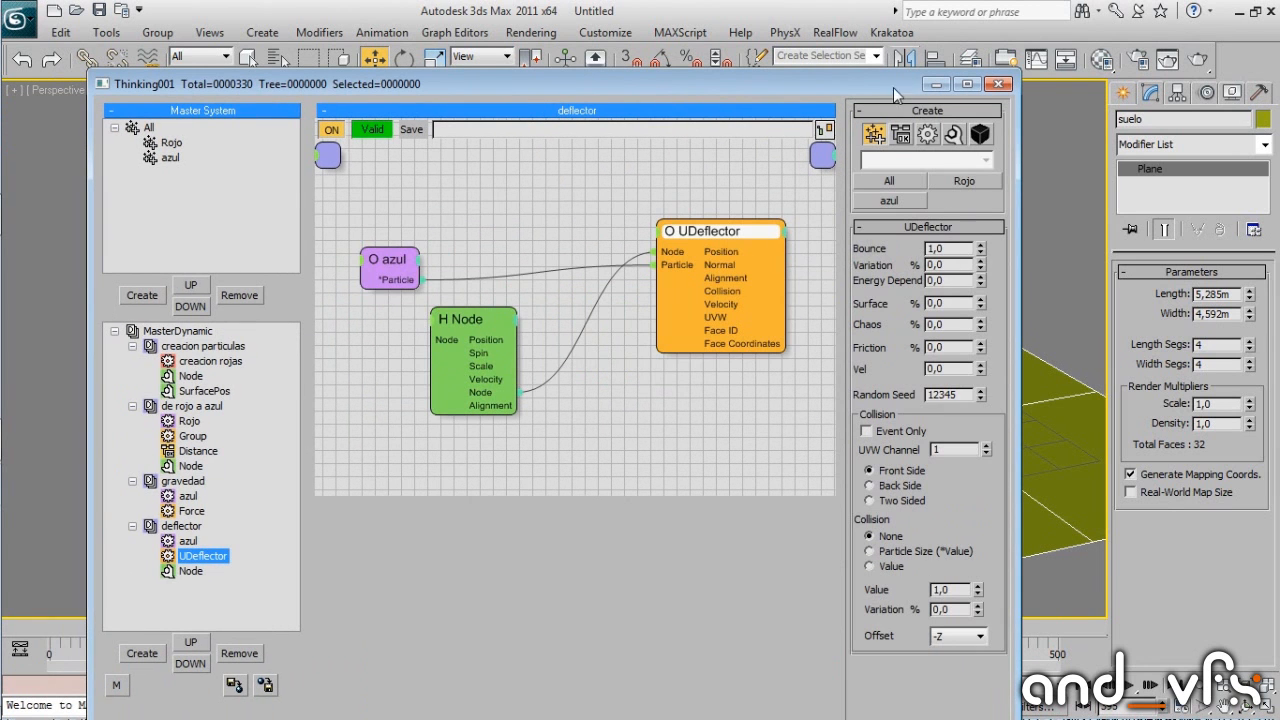
pyautogui.moveTo(893, 87); pyautogui.dragTo(209, 117)
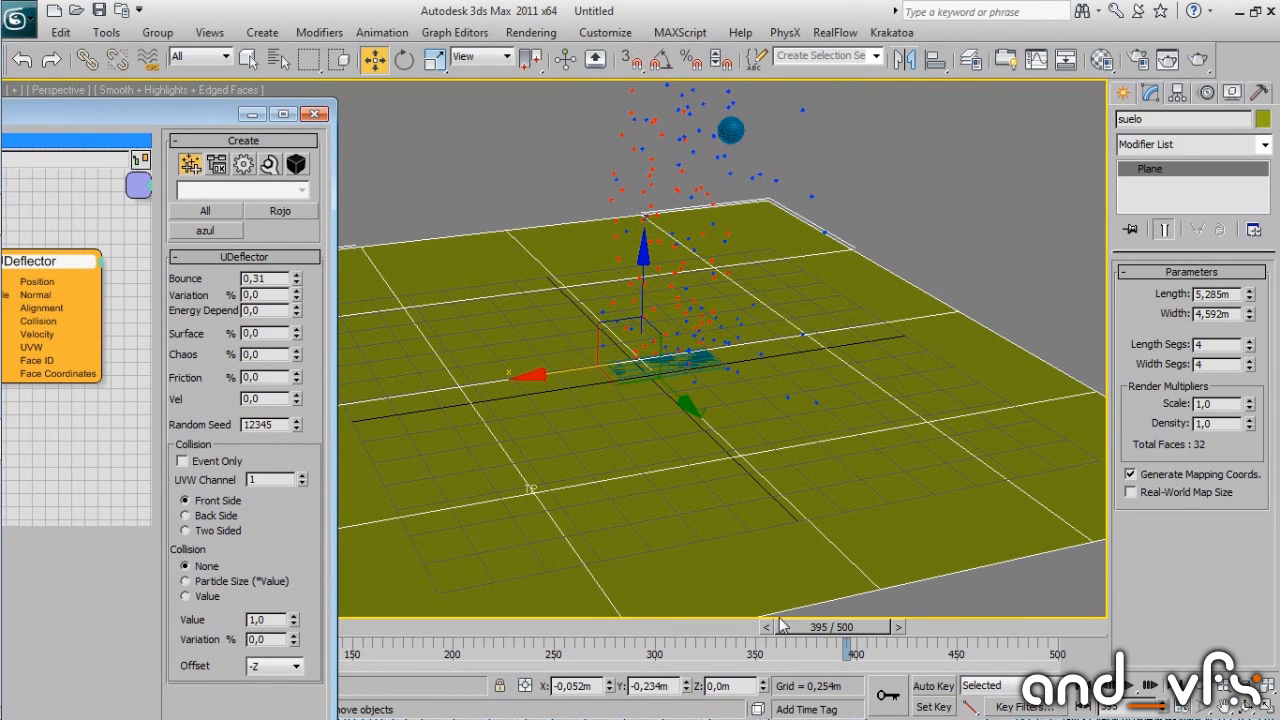
# Scrub the animation to frame 500 and back over to frame 439 to check the reduced bounce.
pyautogui.moveTo(800, 630); pyautogui.dragTo(1073, 523)
pyautogui.press('w')
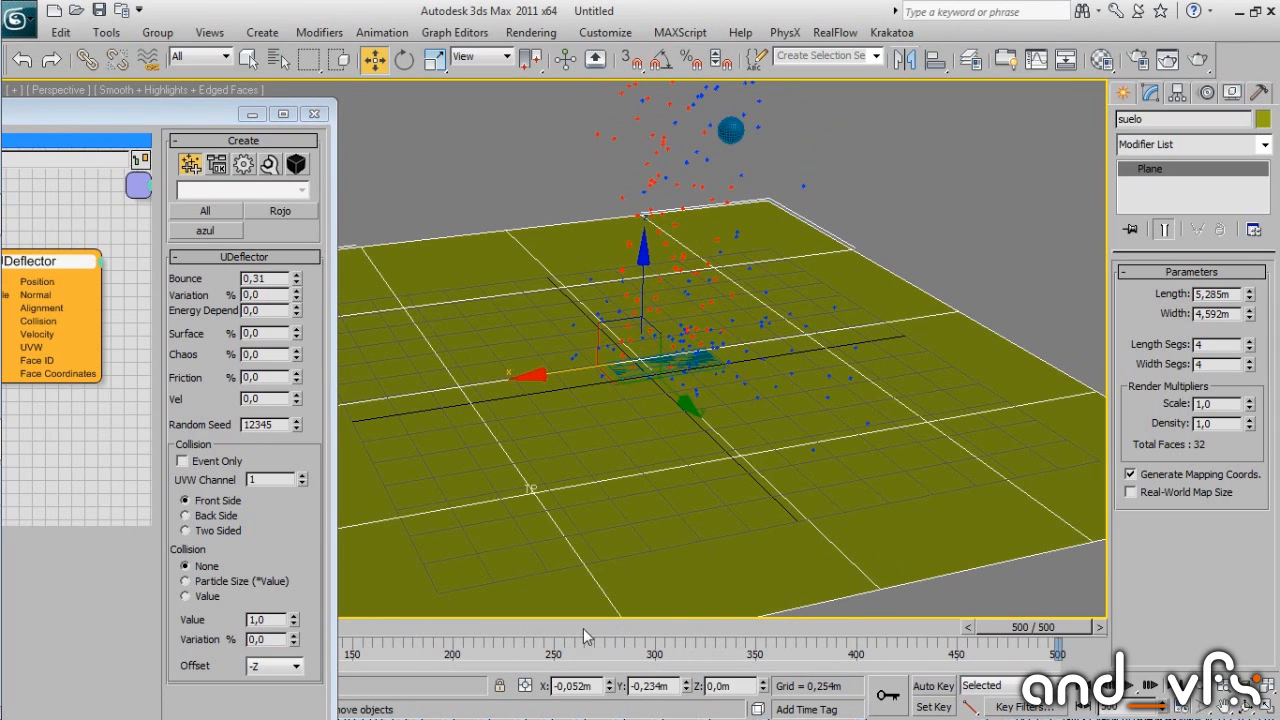
pyautogui.moveTo(570, 632); pyautogui.dragTo(918, 542)
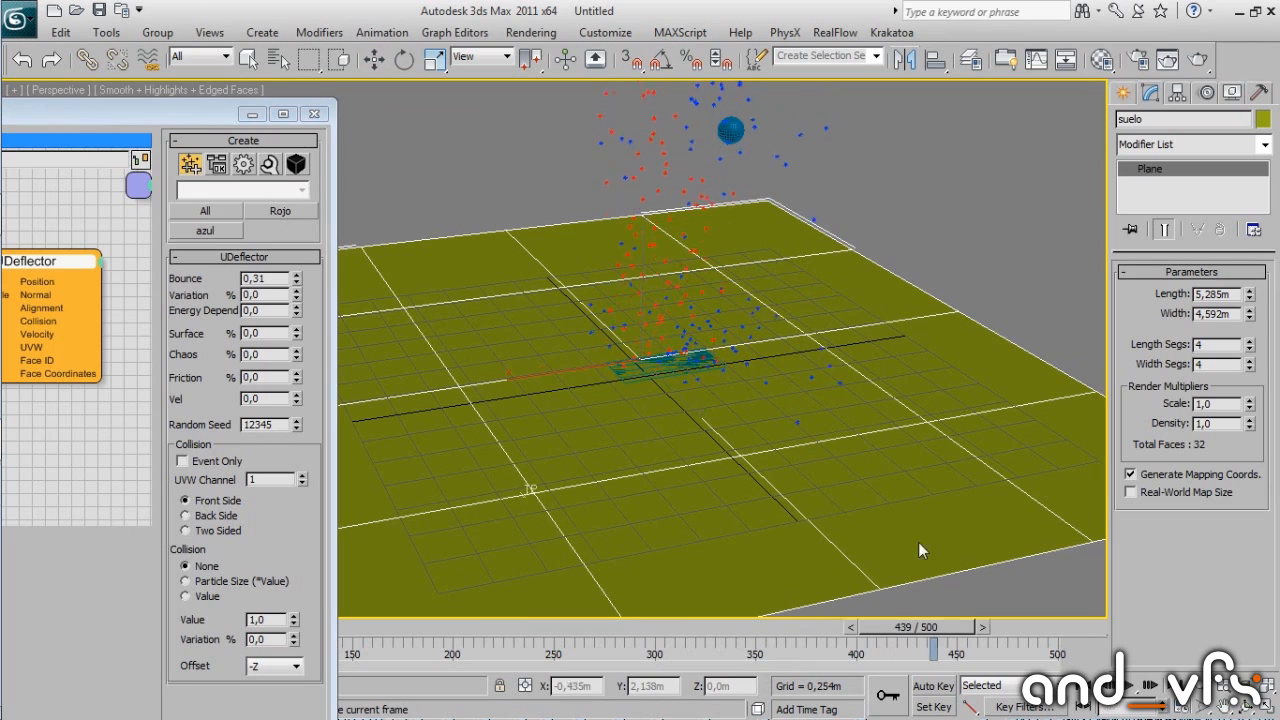
# Set the UDeflector's Friction to 79% and scrub from the early frames to frame 330 to check the particles' behaviour on the ground.
pyautogui.press('w')
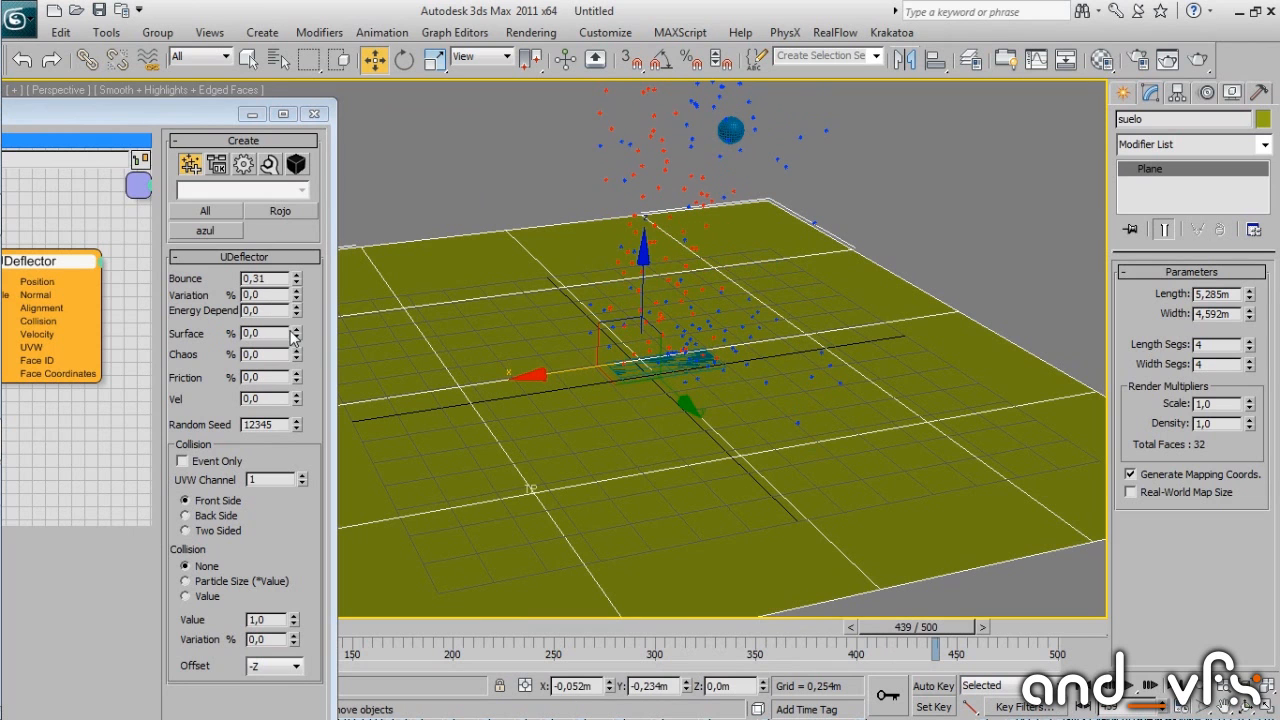
pyautogui.moveTo(296, 379); pyautogui.dragTo(306, 299)
pyautogui.moveTo(478, 632); pyautogui.dragTo(117, 593)
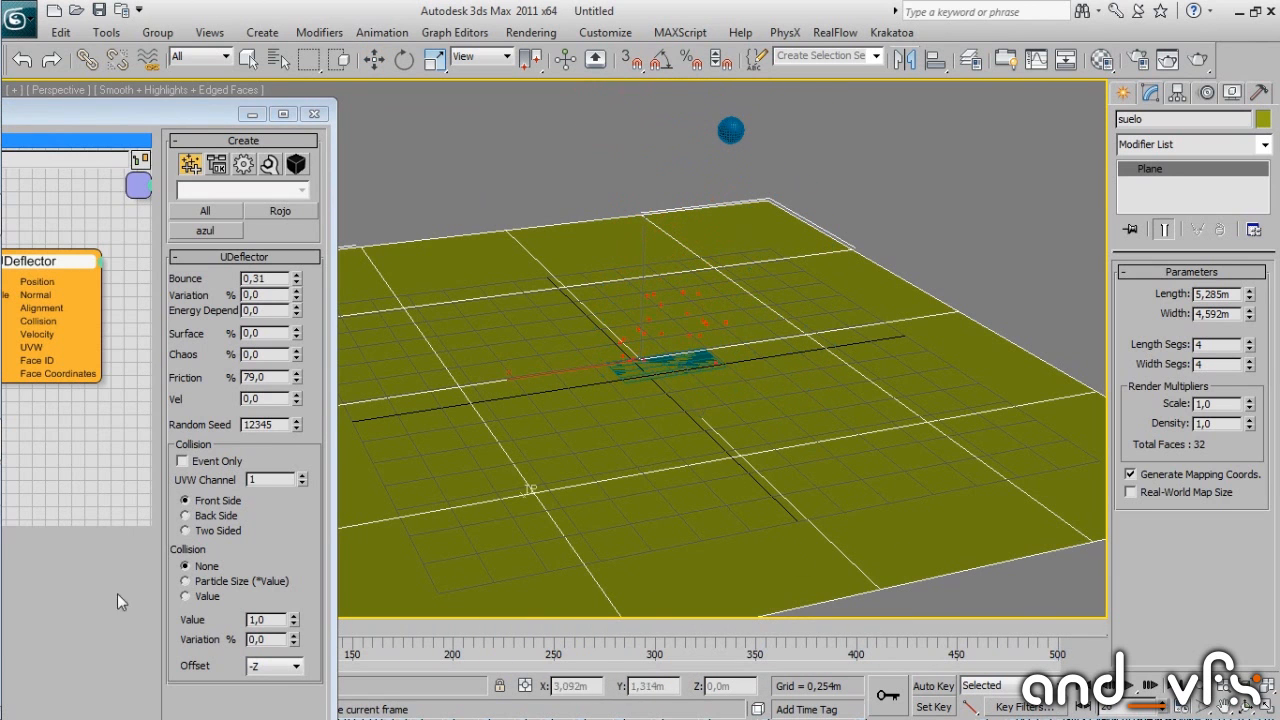
pyautogui.moveTo(32, 596); pyautogui.dragTo(700, 370)
# Scale the small emitter plane Plane001 down to about 38% in X and 45% in Y.
pyautogui.press('w')
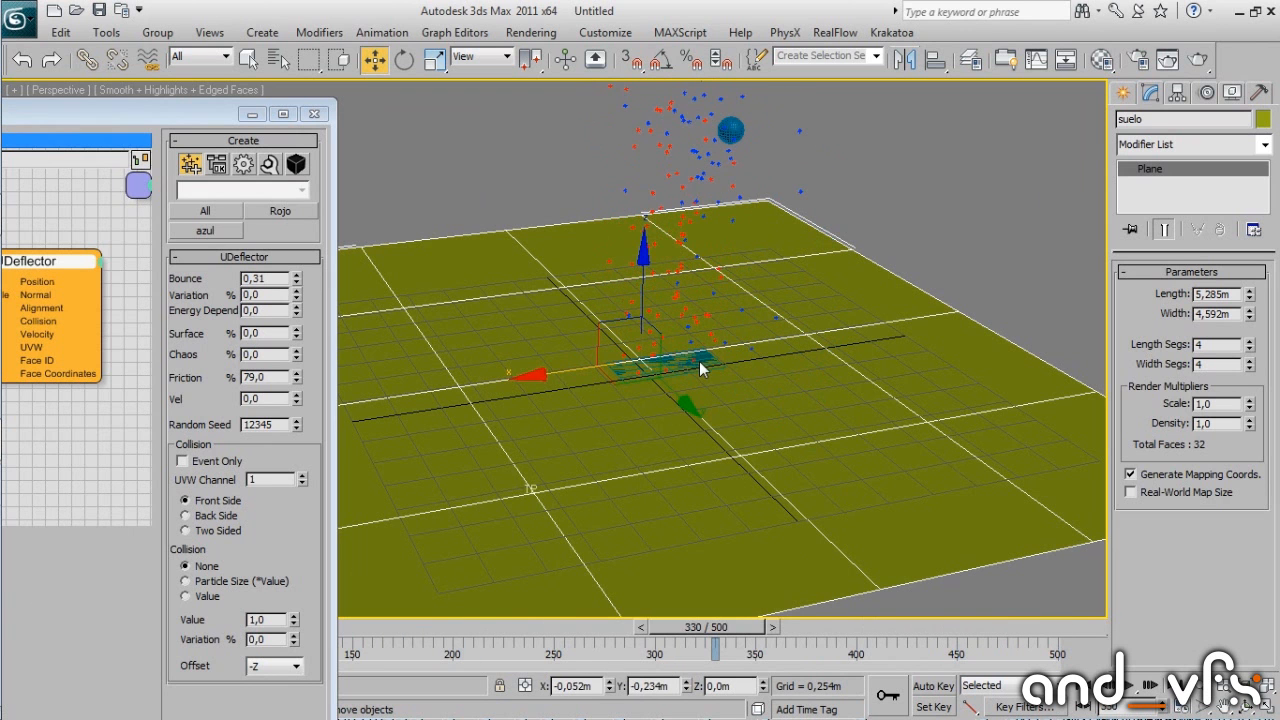
pyautogui.click(700, 368)
pyautogui.keyDown('alt'); pyautogui.moveTo(727, 383); pyautogui.dragTo(756, 382, button='middle'); pyautogui.keyUp('alt')
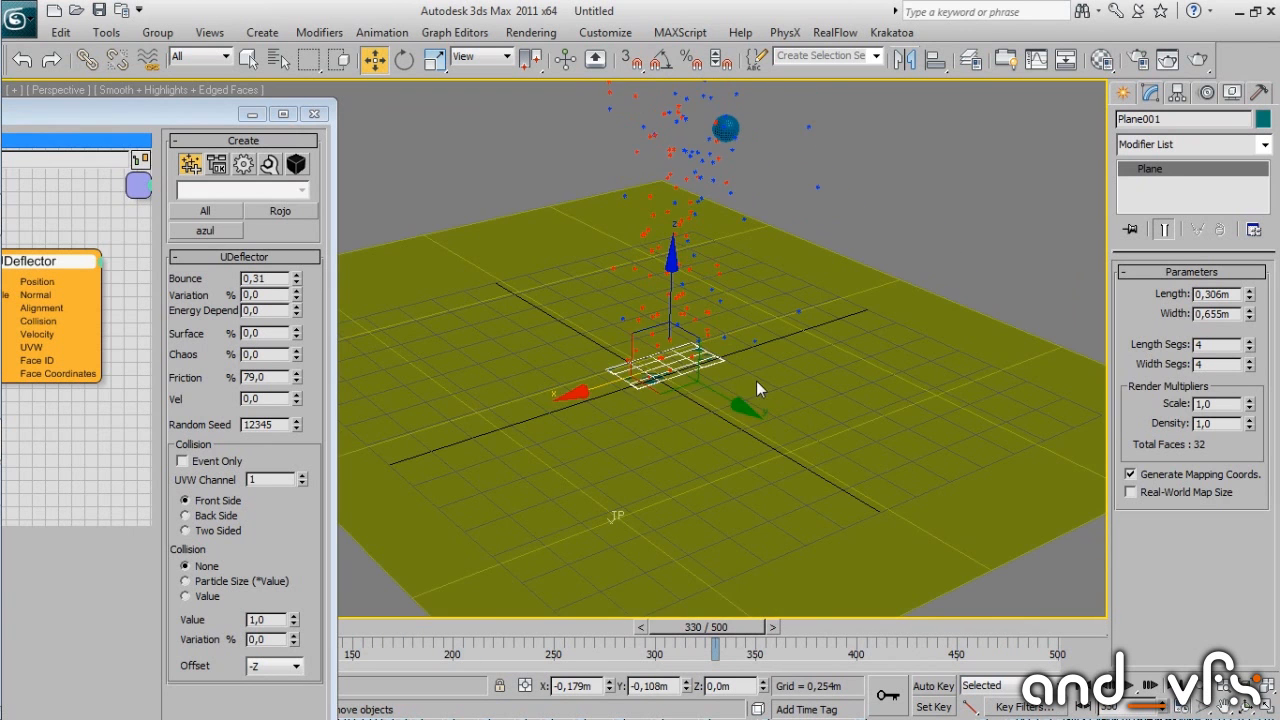
pyautogui.press('r')
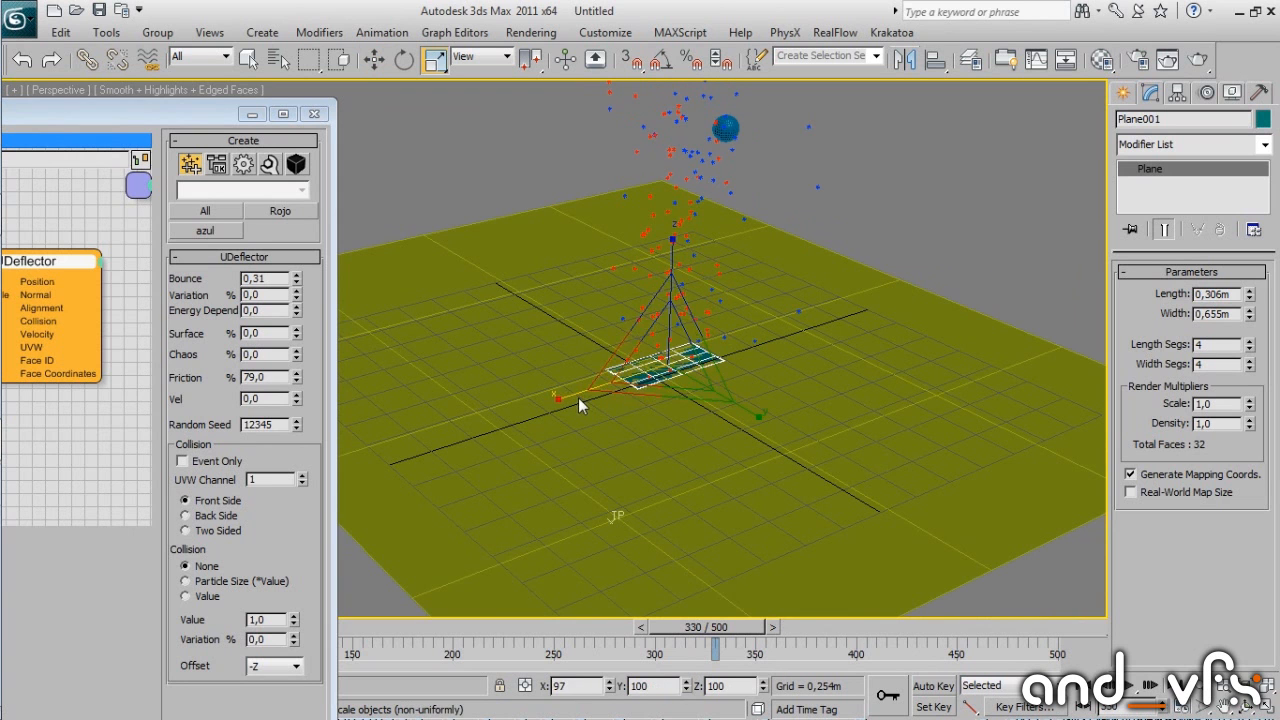
pyautogui.moveTo(777, 402); pyautogui.dragTo(703, 395)
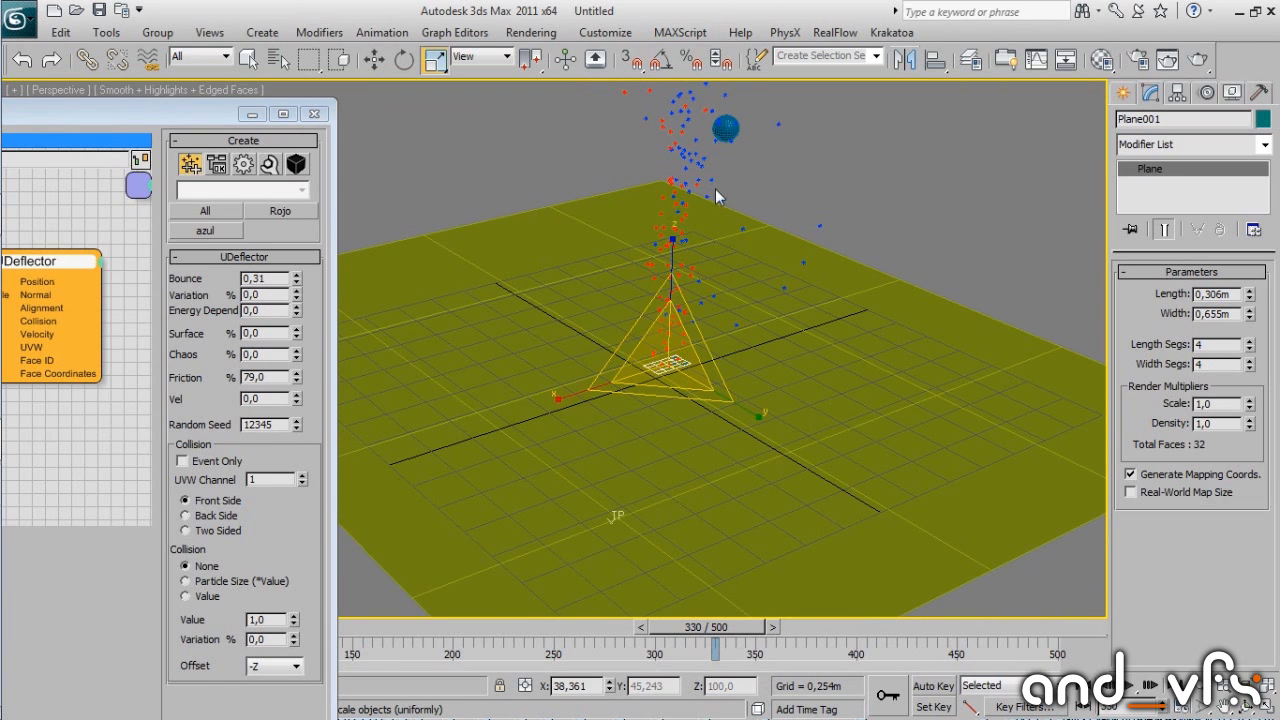
pyautogui.keyDown('alt'); pyautogui.moveTo(741, 256); pyautogui.dragTo(671, 405, button='middle'); pyautogui.keyUp('alt')
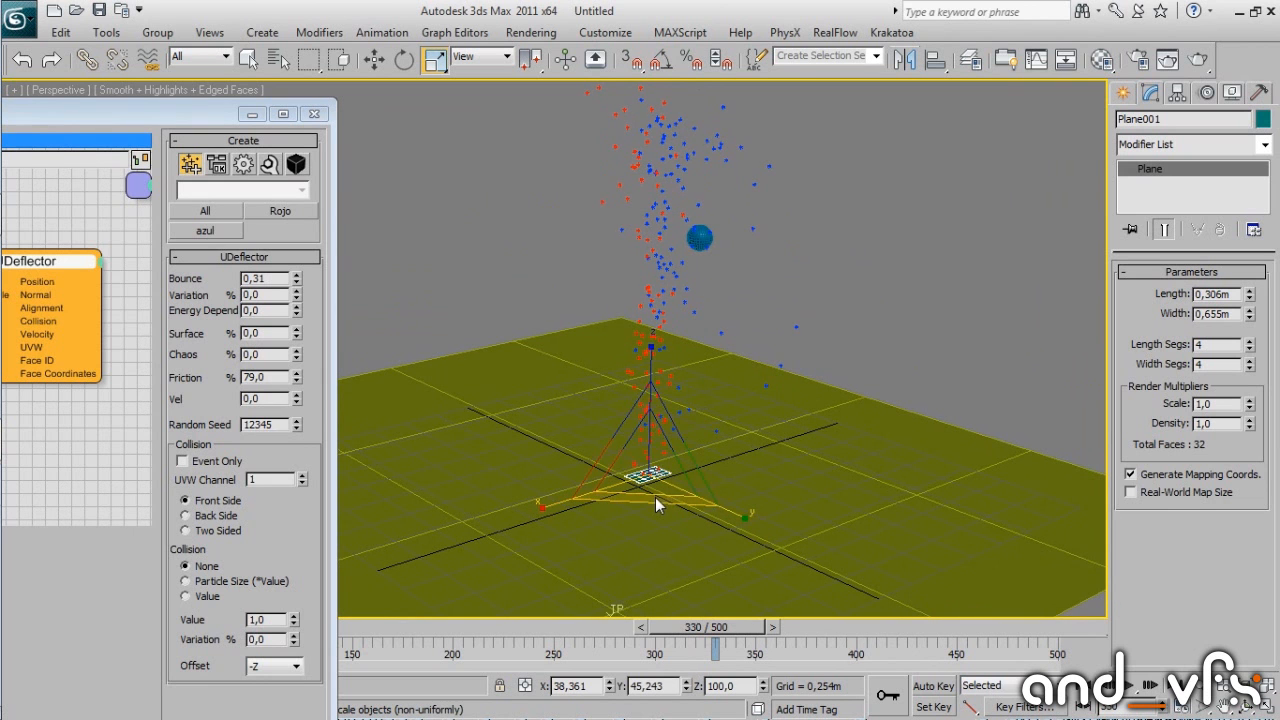
pyautogui.keyDown('alt'); pyautogui.moveTo(655, 497); pyautogui.dragTo(605, 482, button='middle'); pyautogui.keyUp('alt')
pyautogui.moveTo(605, 482); pyautogui.dragTo(596, 390, button='middle')
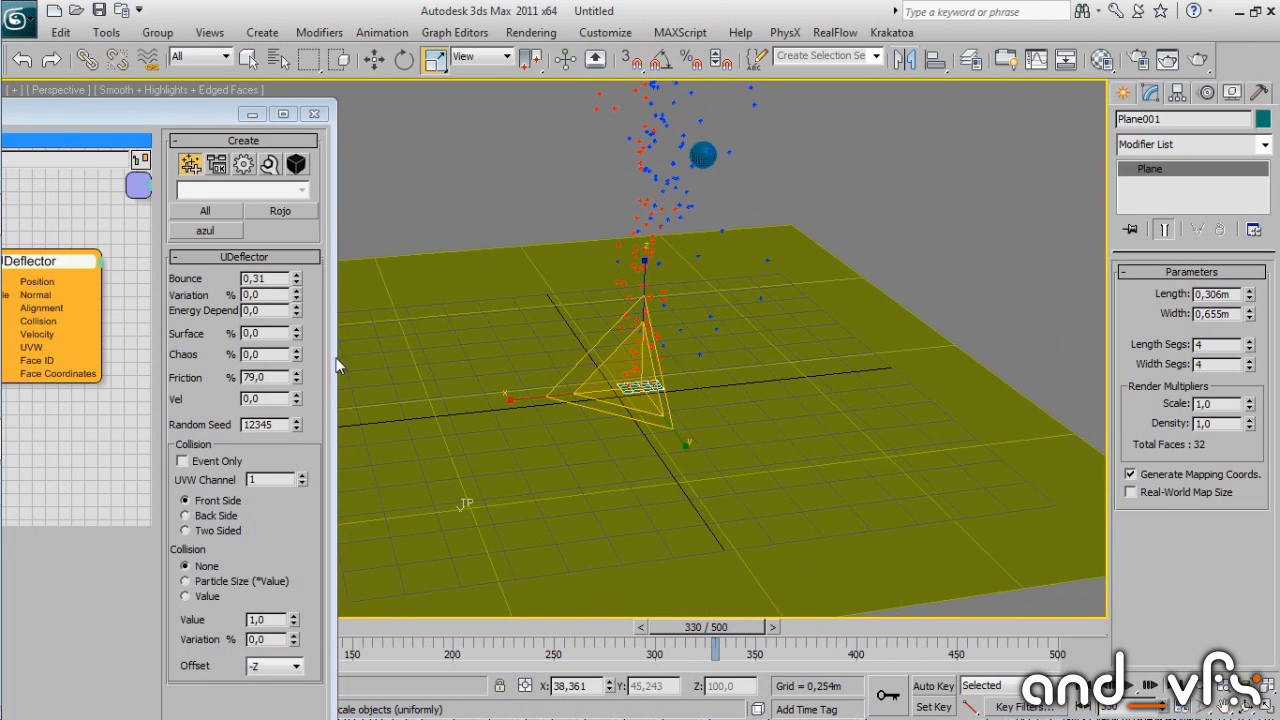